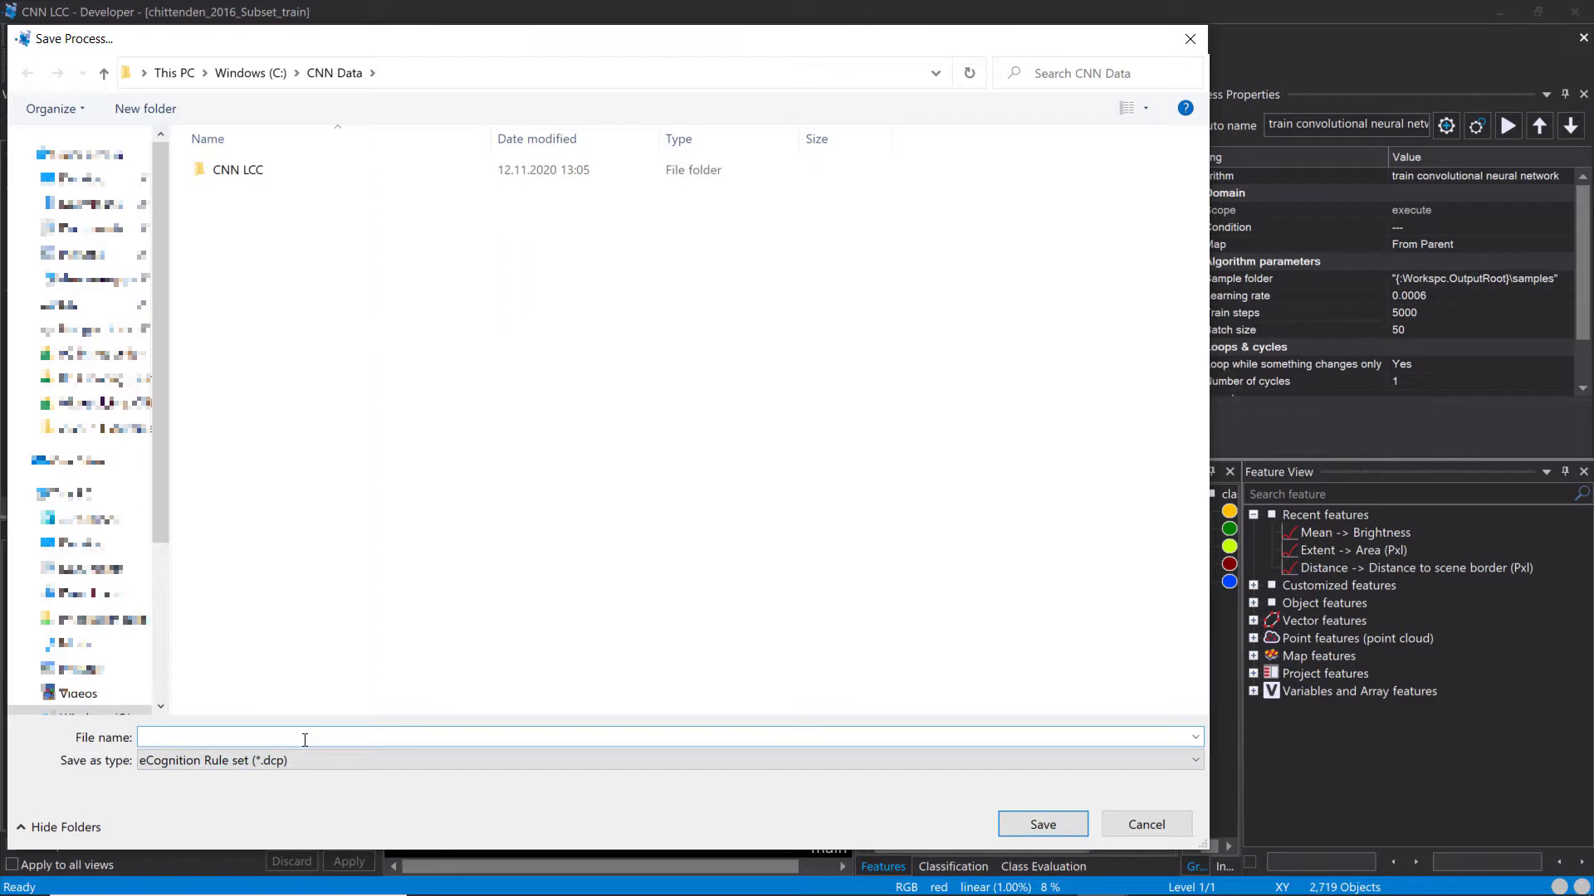
Step: Save the rule set as "CNN LCC rule set" in the CNN Data folder
type("CNN")
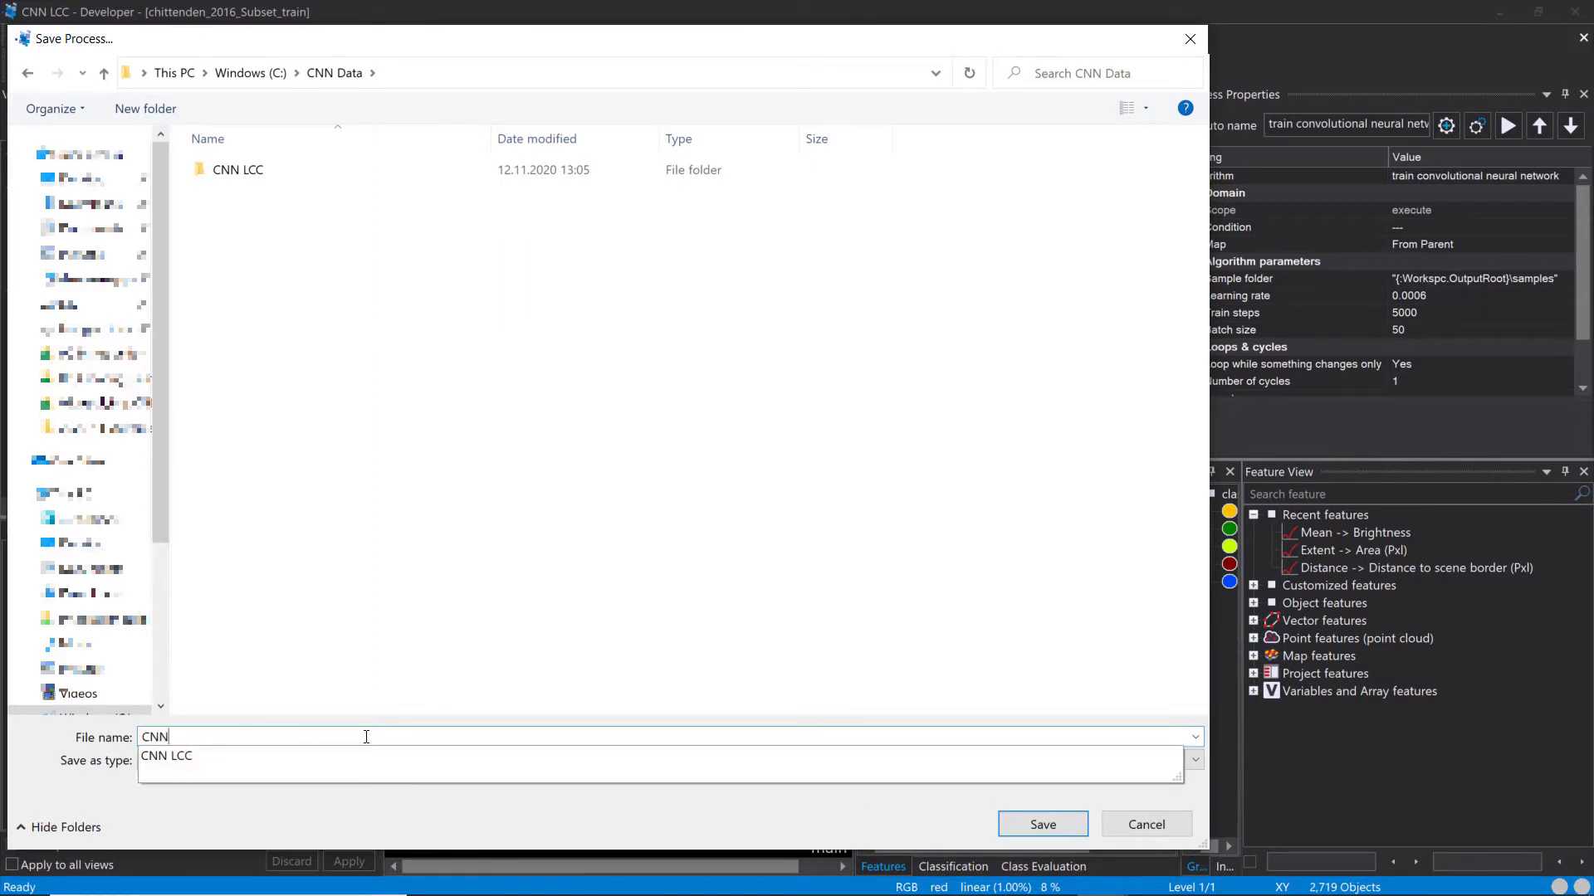
type(" LCC")
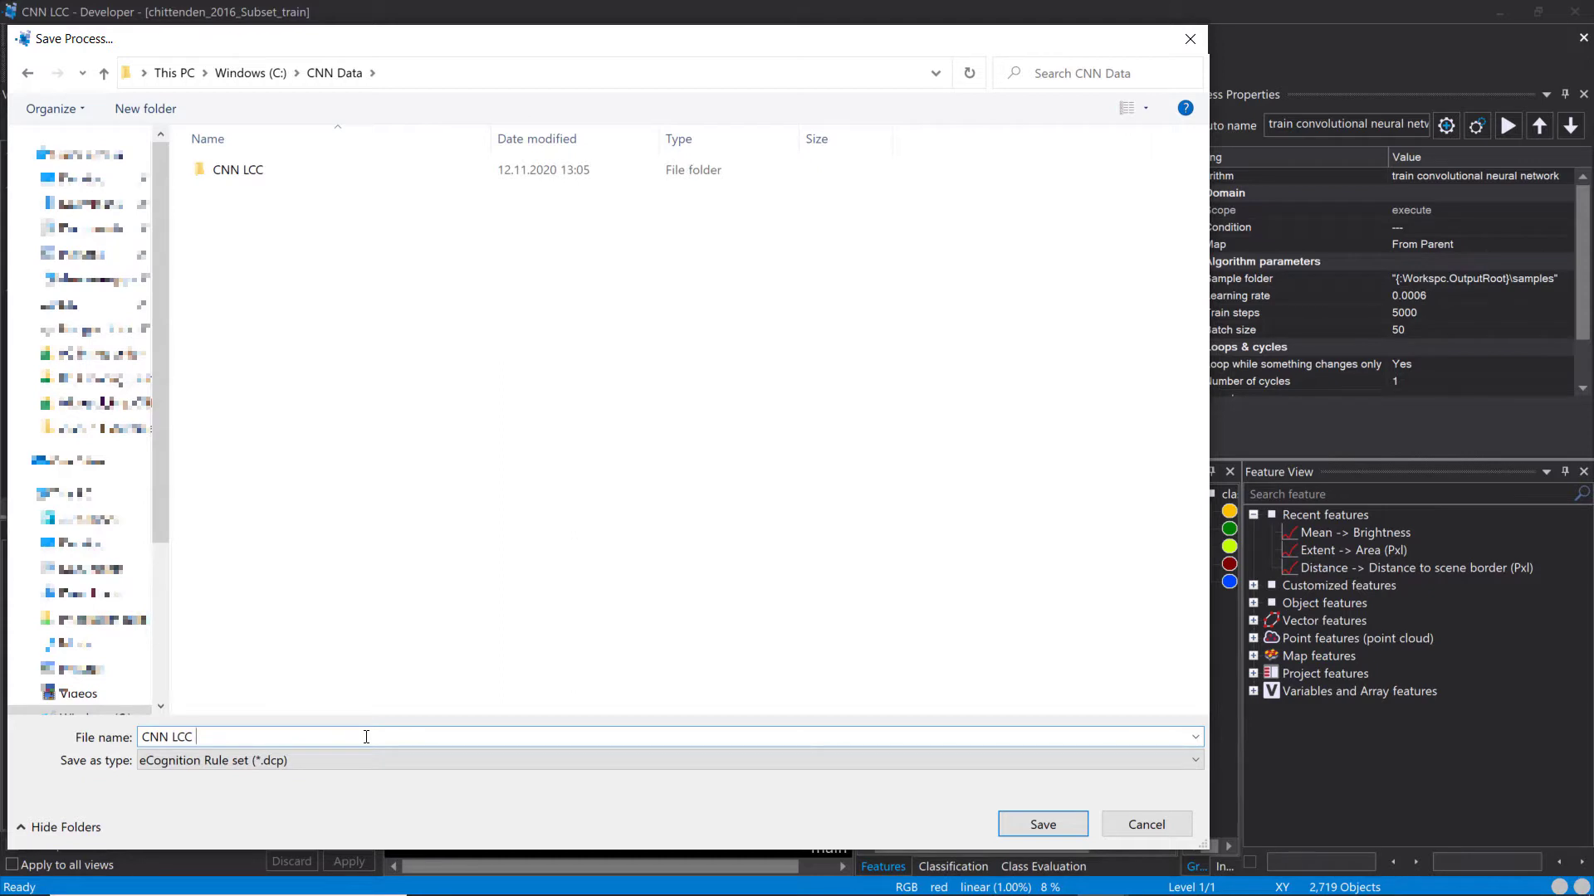
type(" rule set")
left_click(1008, 828)
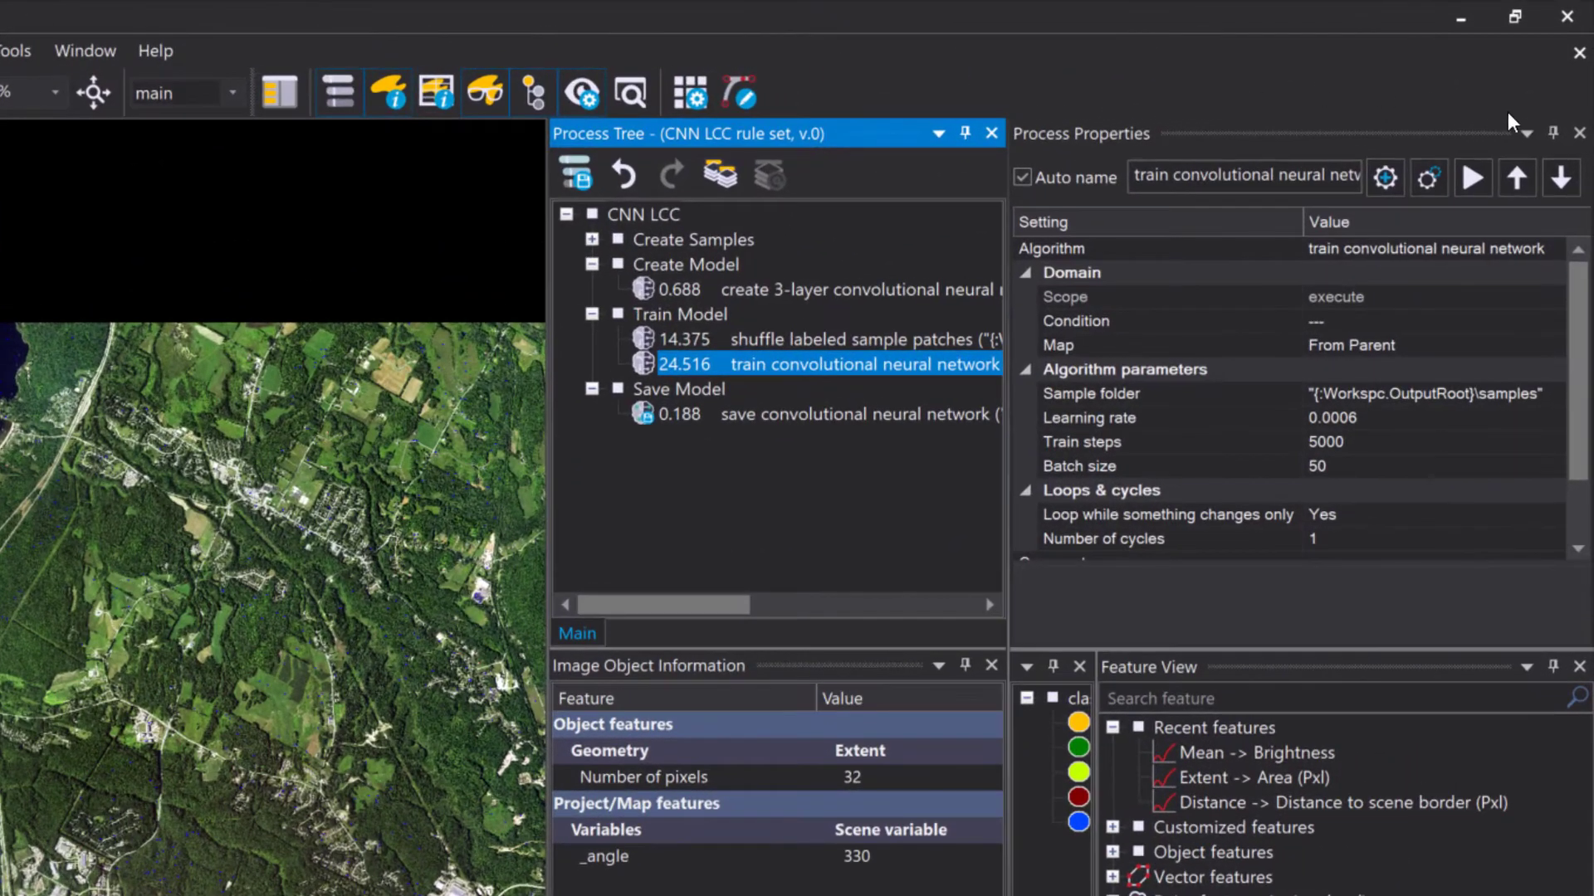
Step: Close the training project with its changes saved, and switch to the workspace management layout with an enlarged image view area
left_click(1579, 53)
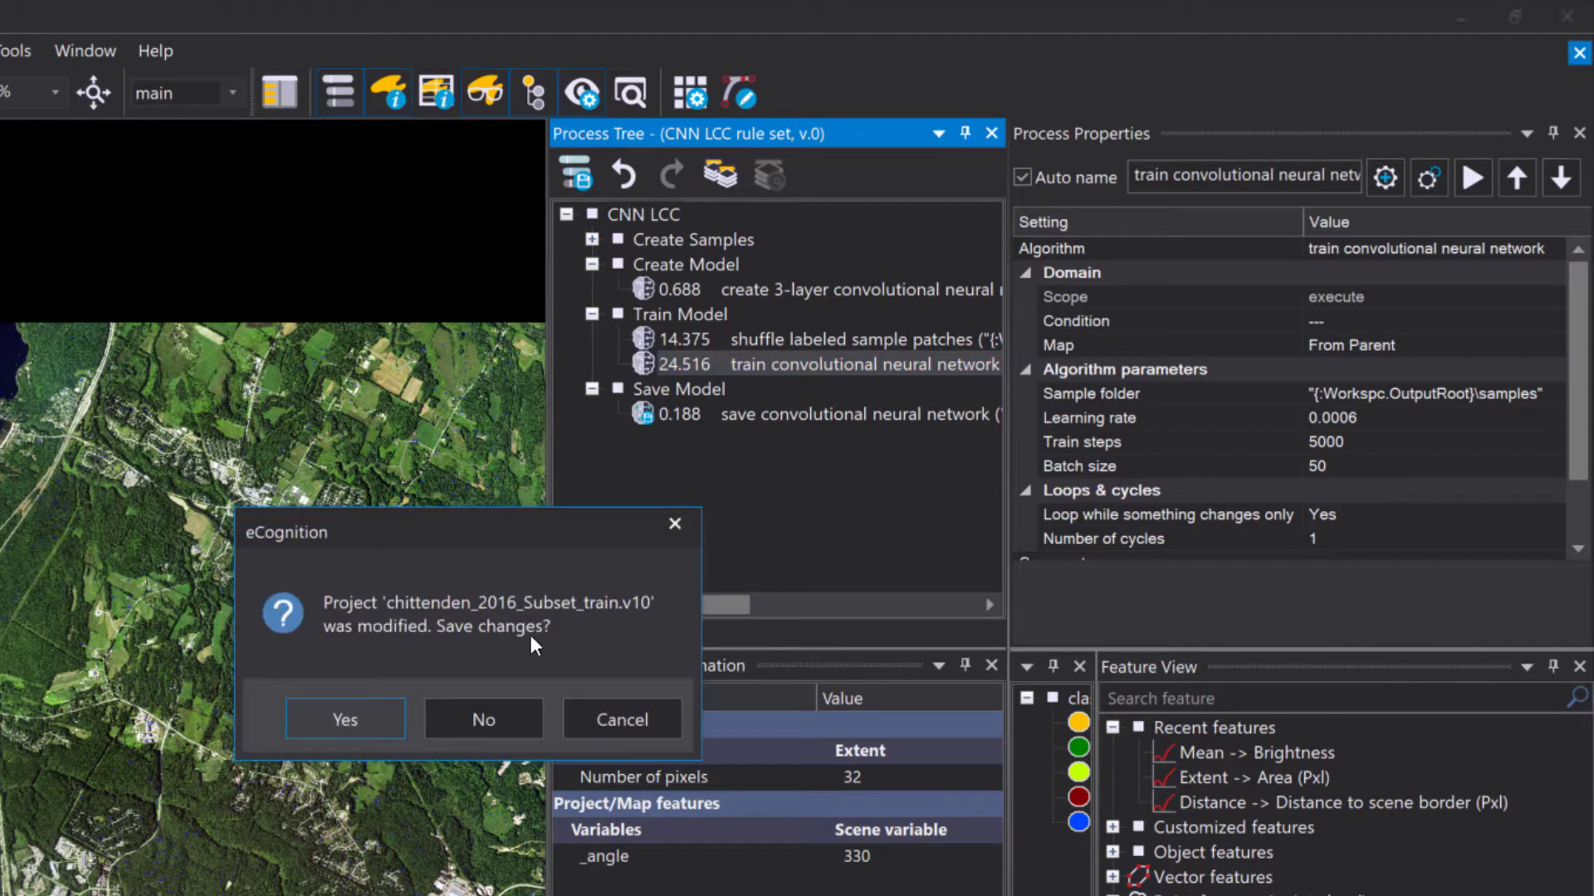
left_click(346, 721)
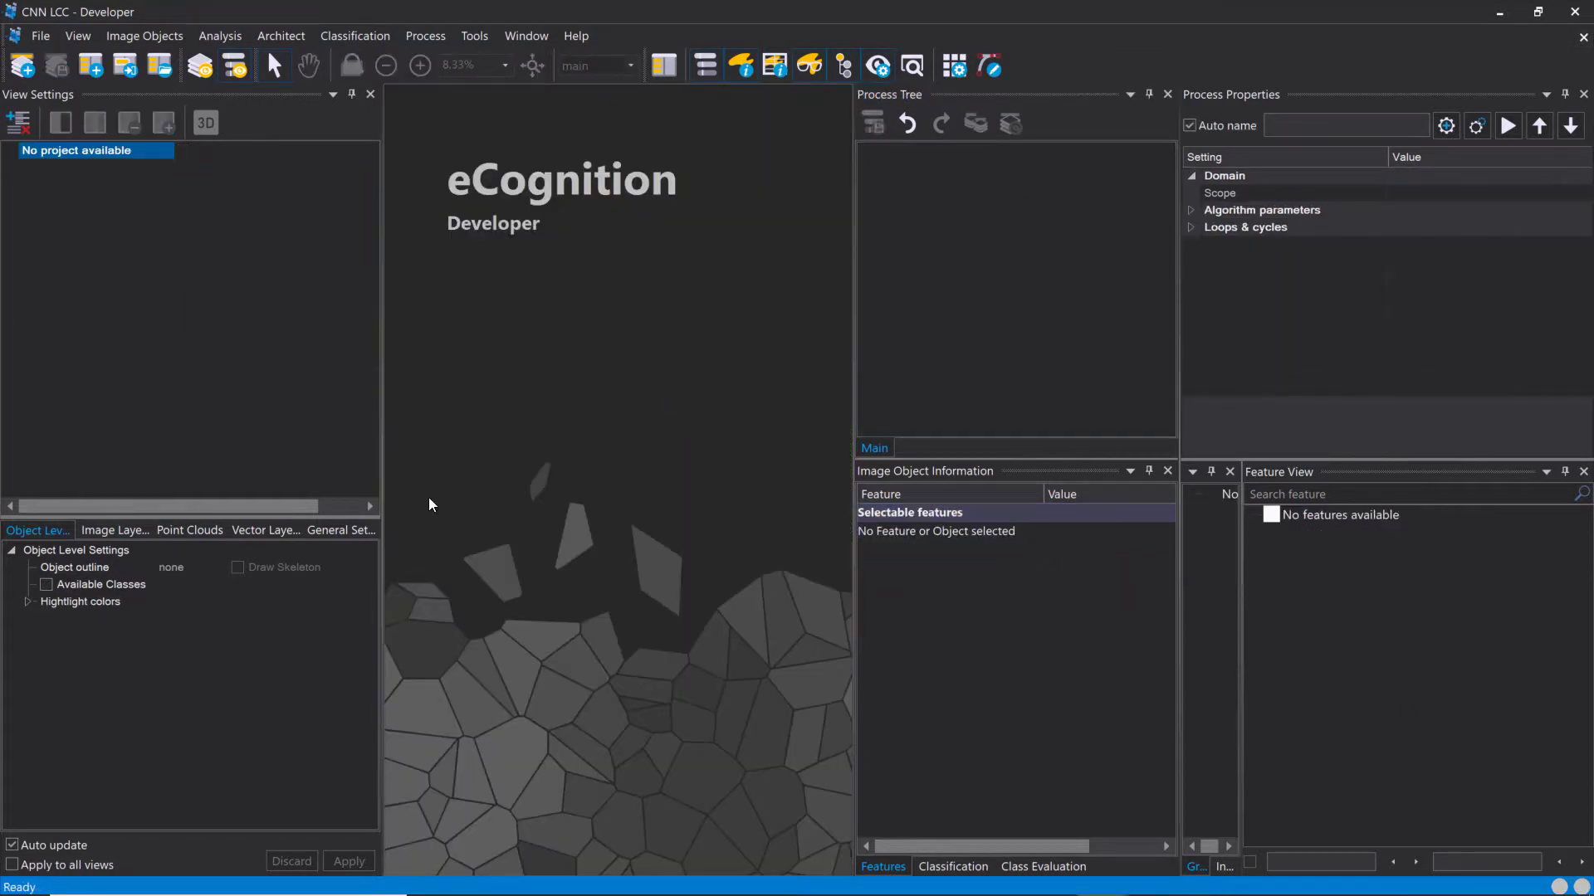
left_click(208, 71)
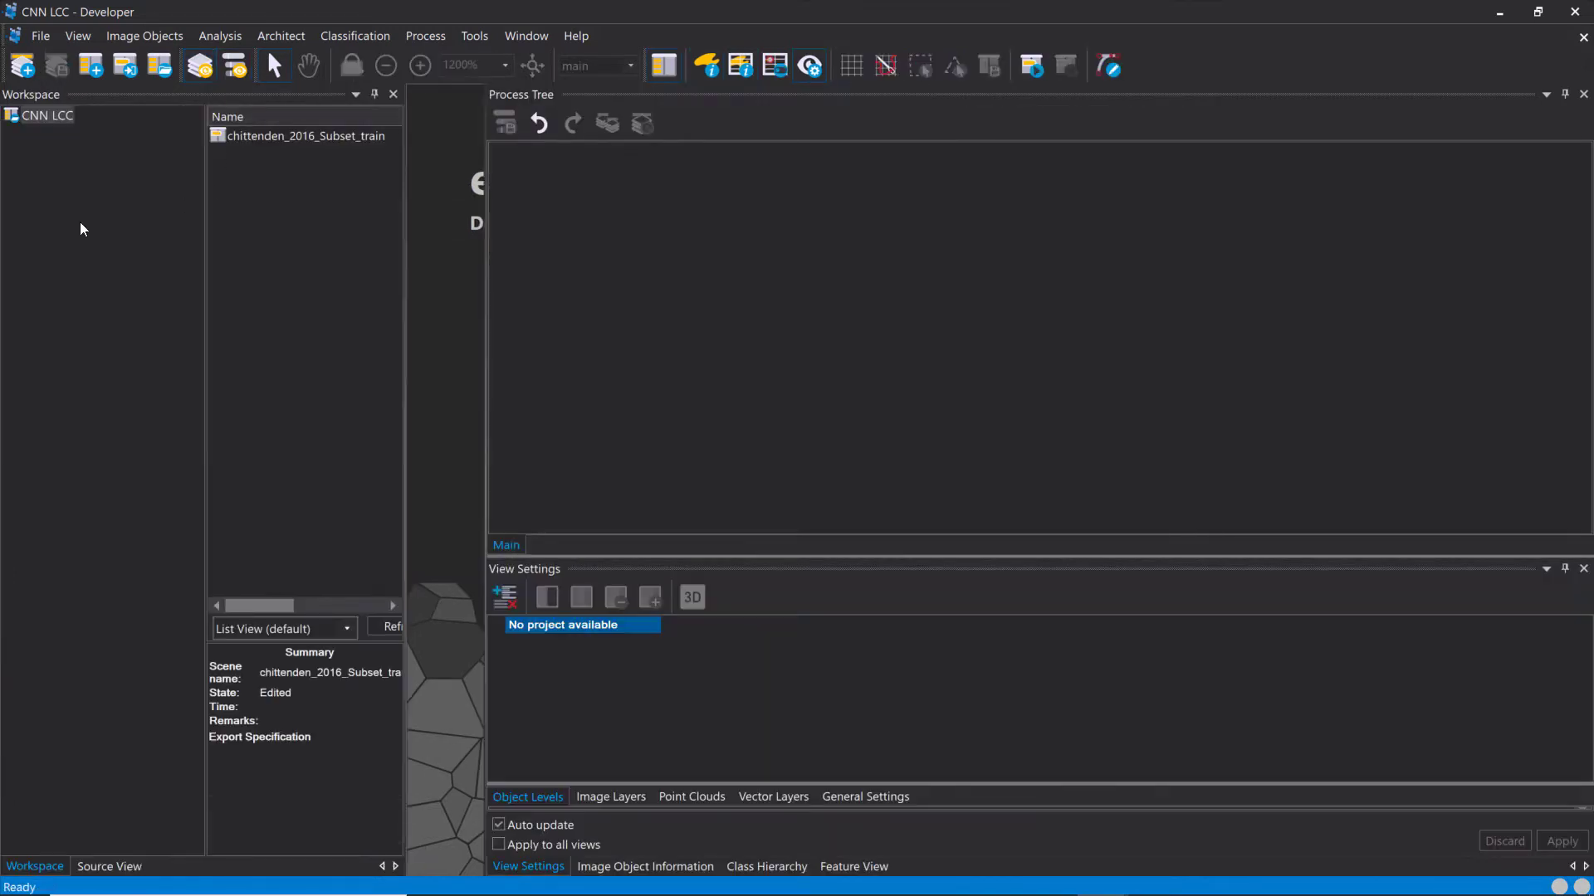
left_click(254, 155)
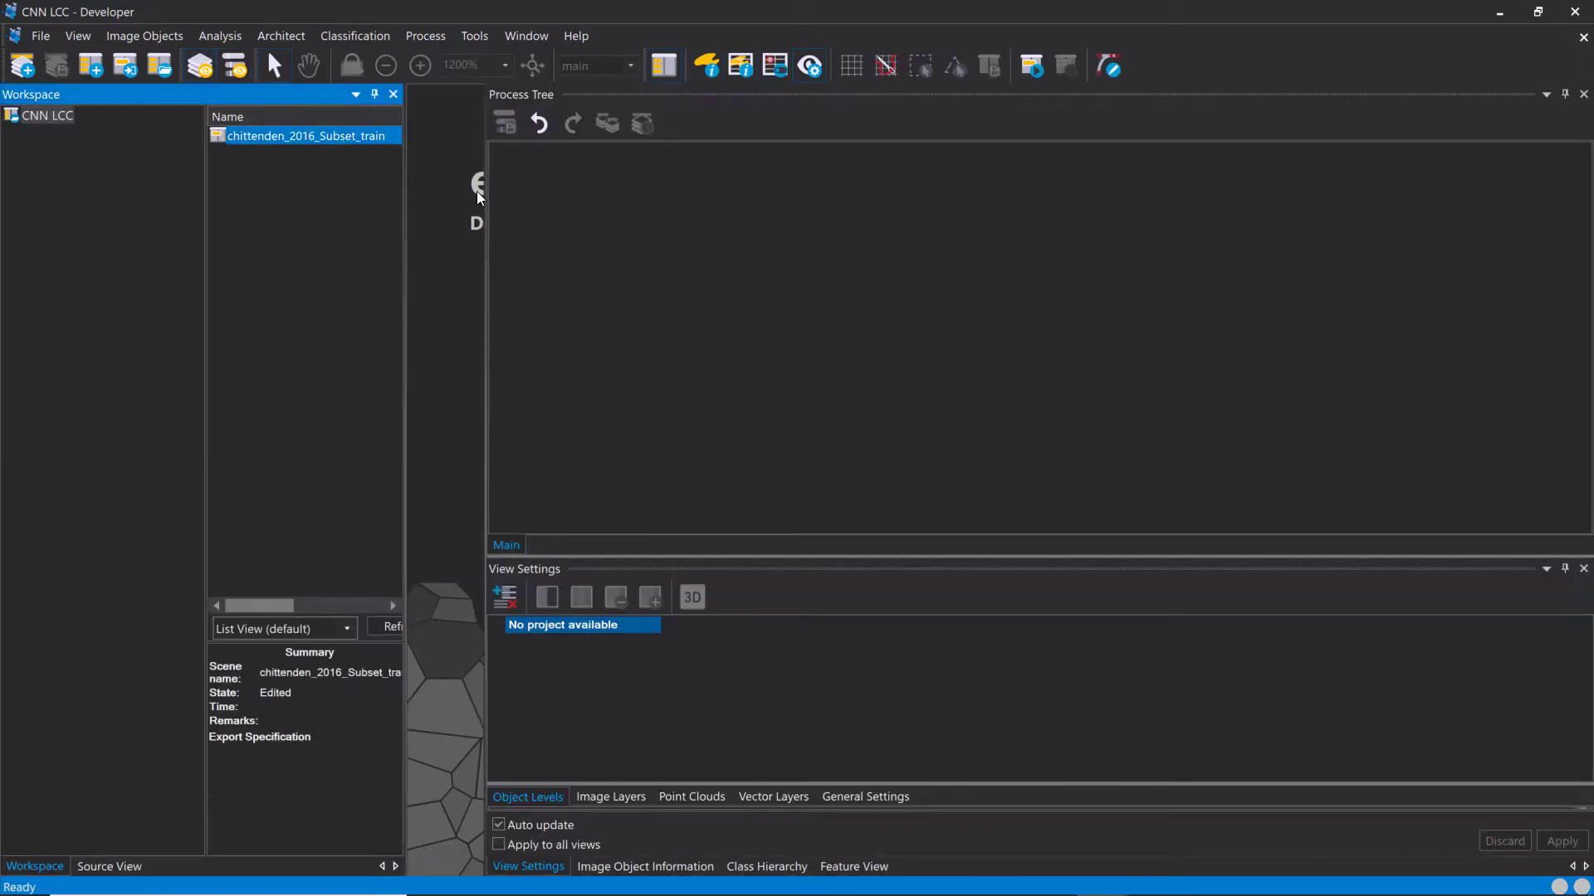
left_click_drag(488, 202, 1323, 292)
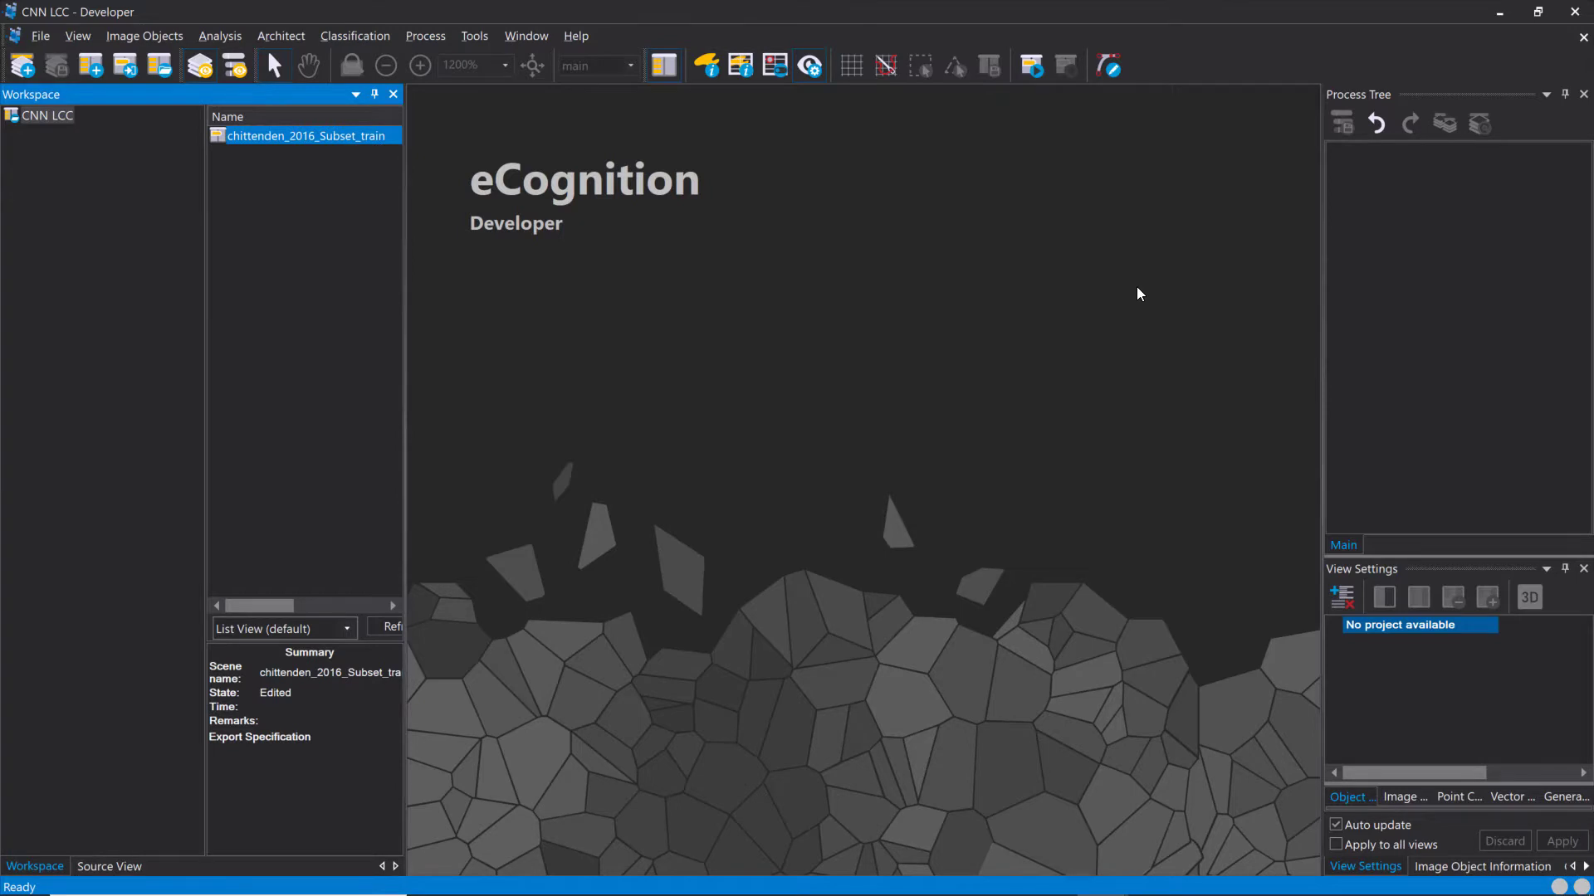
Step: Switch to File Explorer and create a workspace project from chittenden_2016_Subset_apply.tif in the CNN Data folder
key("alt+Tab")
left_click(800, 366)
left_click(194, 397)
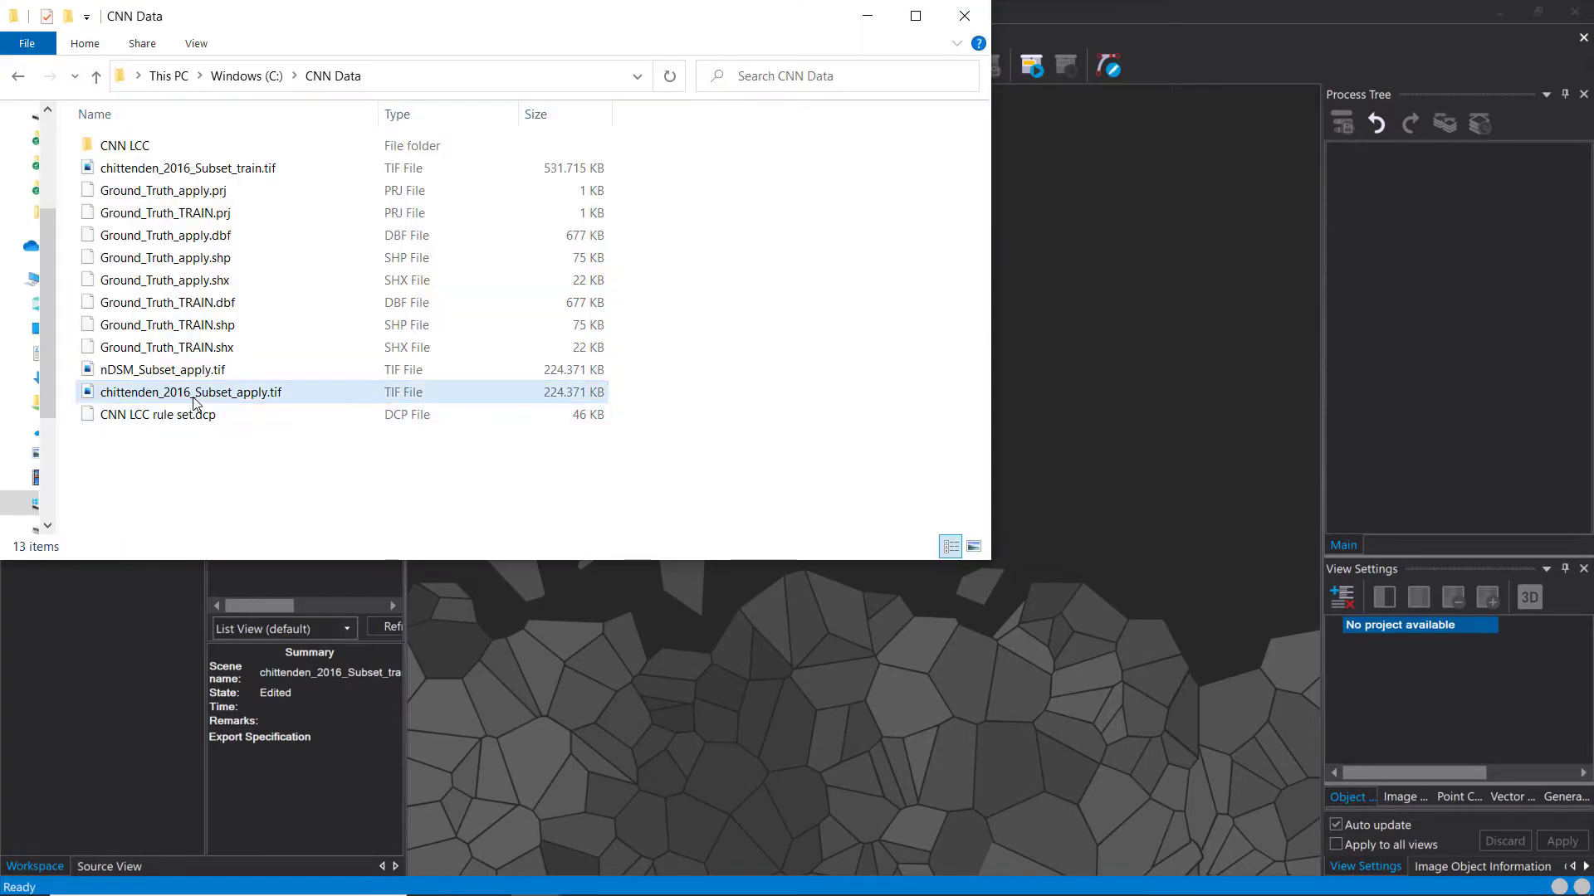
left_click_drag(152, 396, 814, 669)
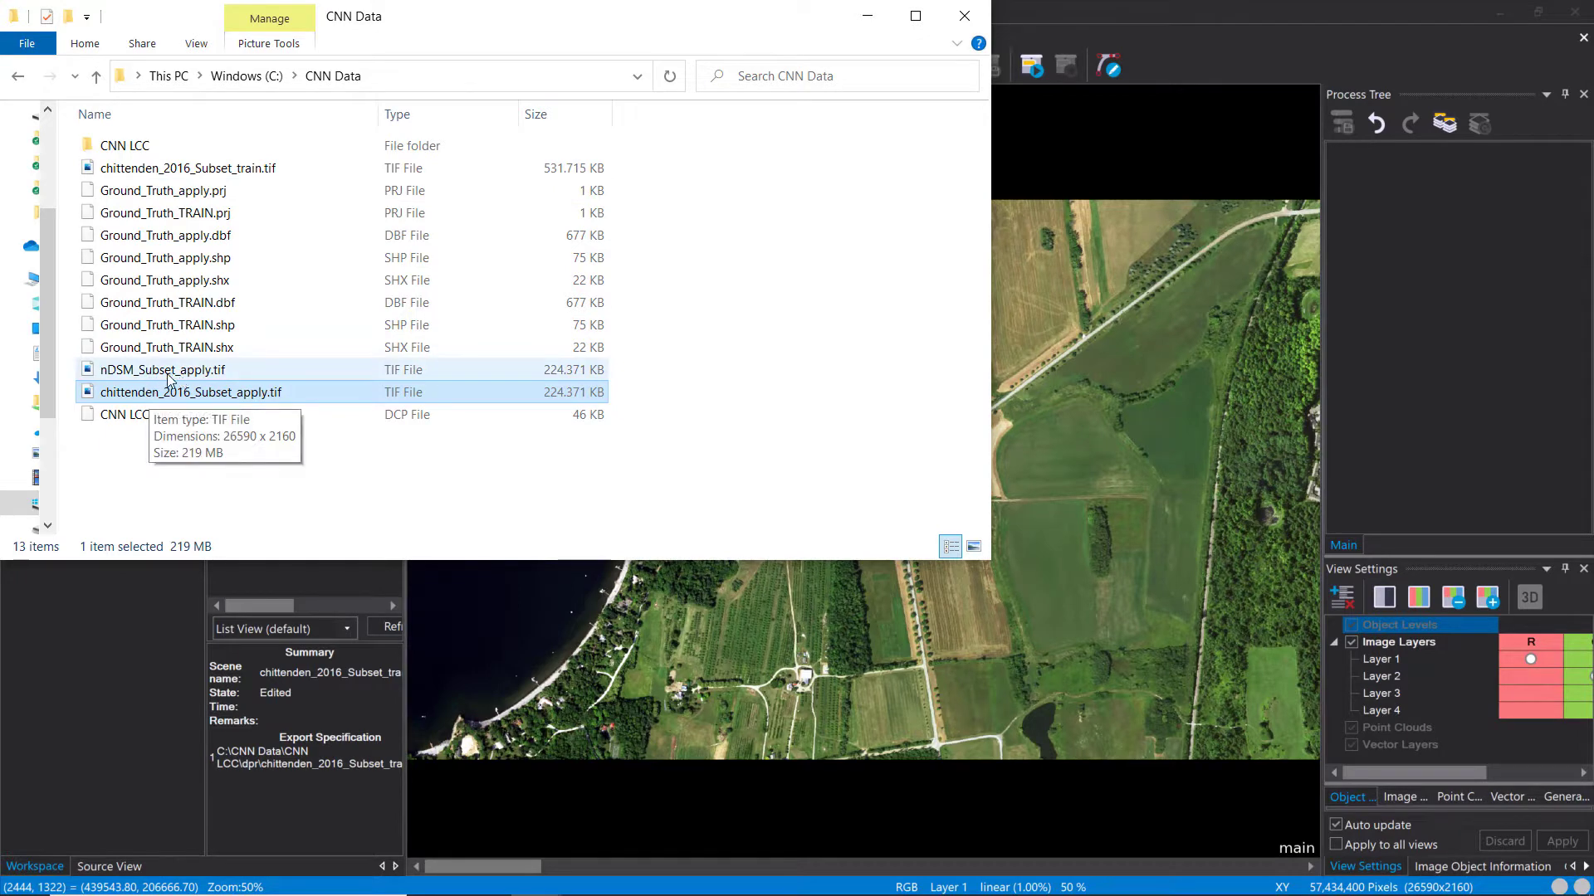
Step: Add nDSM_Subset_apply.tif and Ground_Truth_apply.shp to the open project, and minimize File Explorer
left_click_drag(166, 376, 1176, 438)
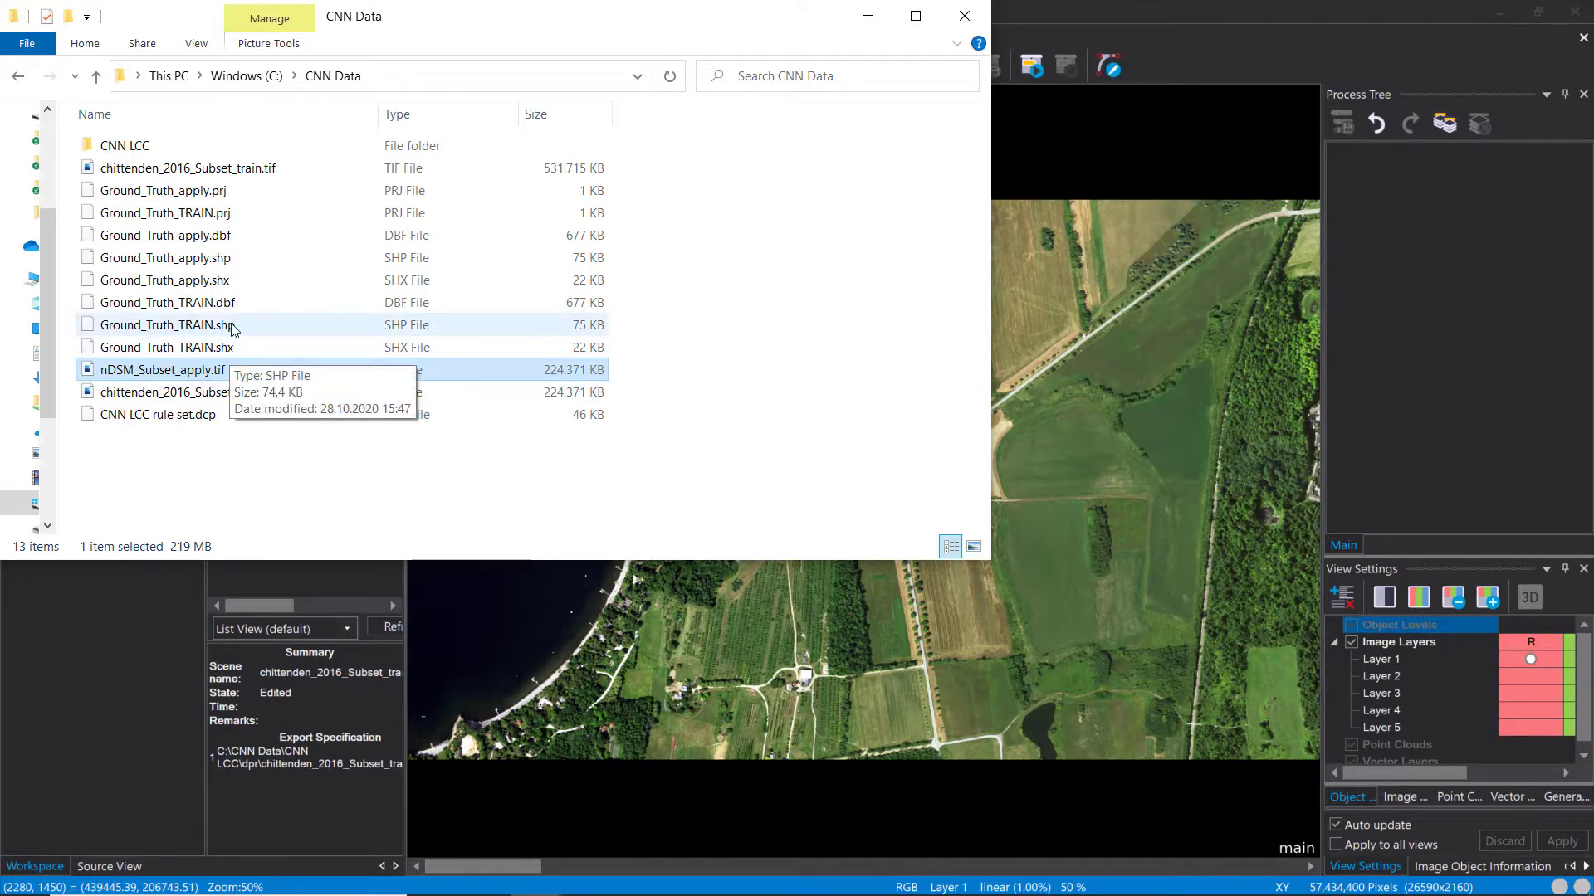
left_click(254, 266)
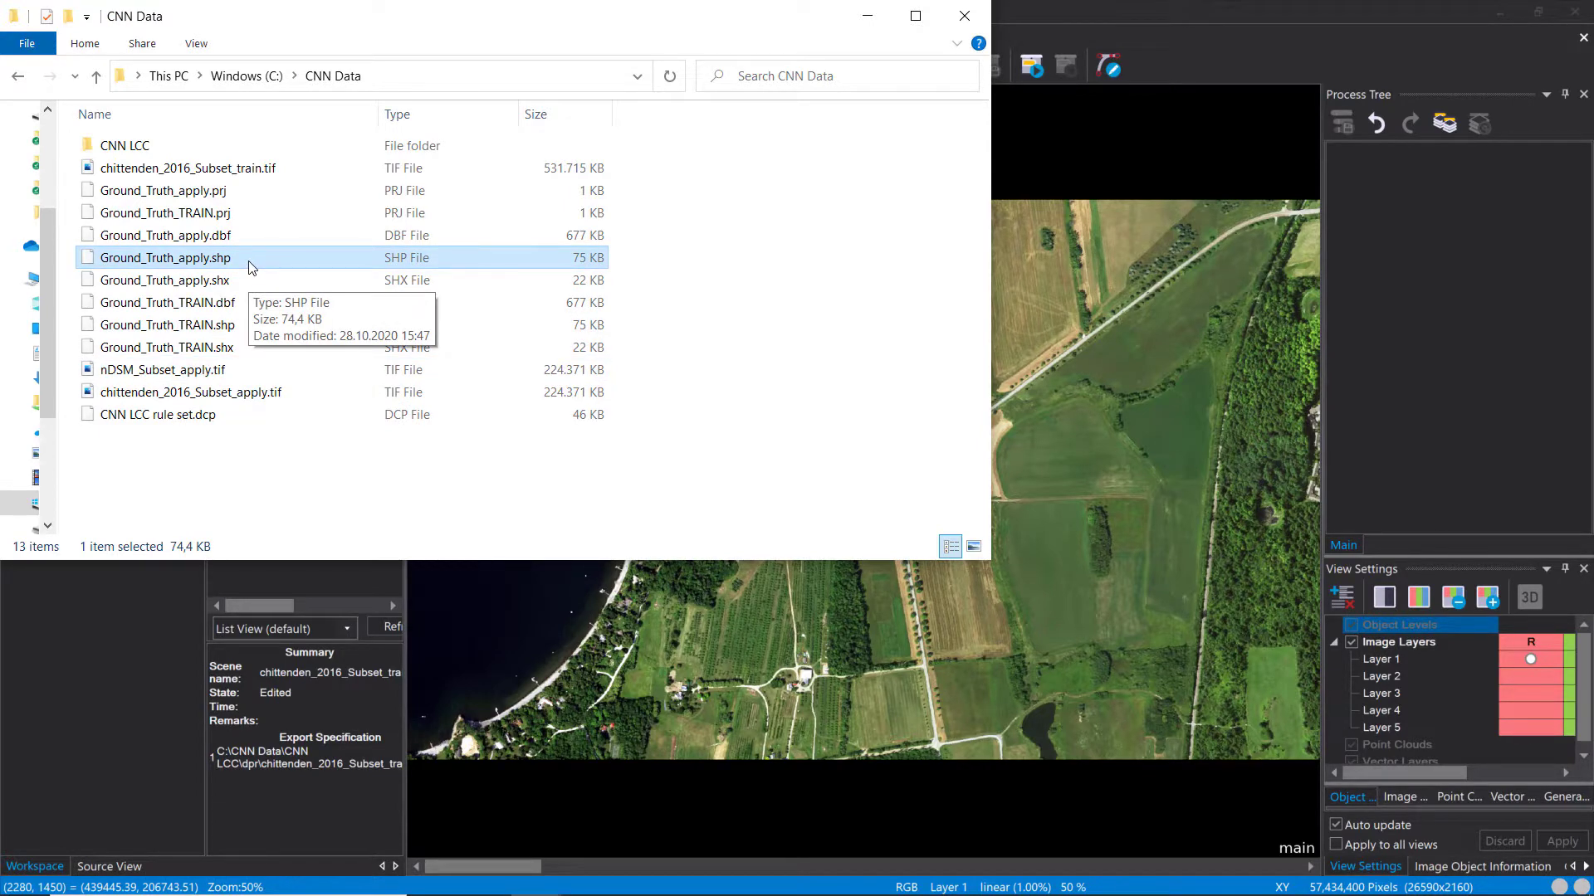
left_click_drag(226, 259, 1089, 432)
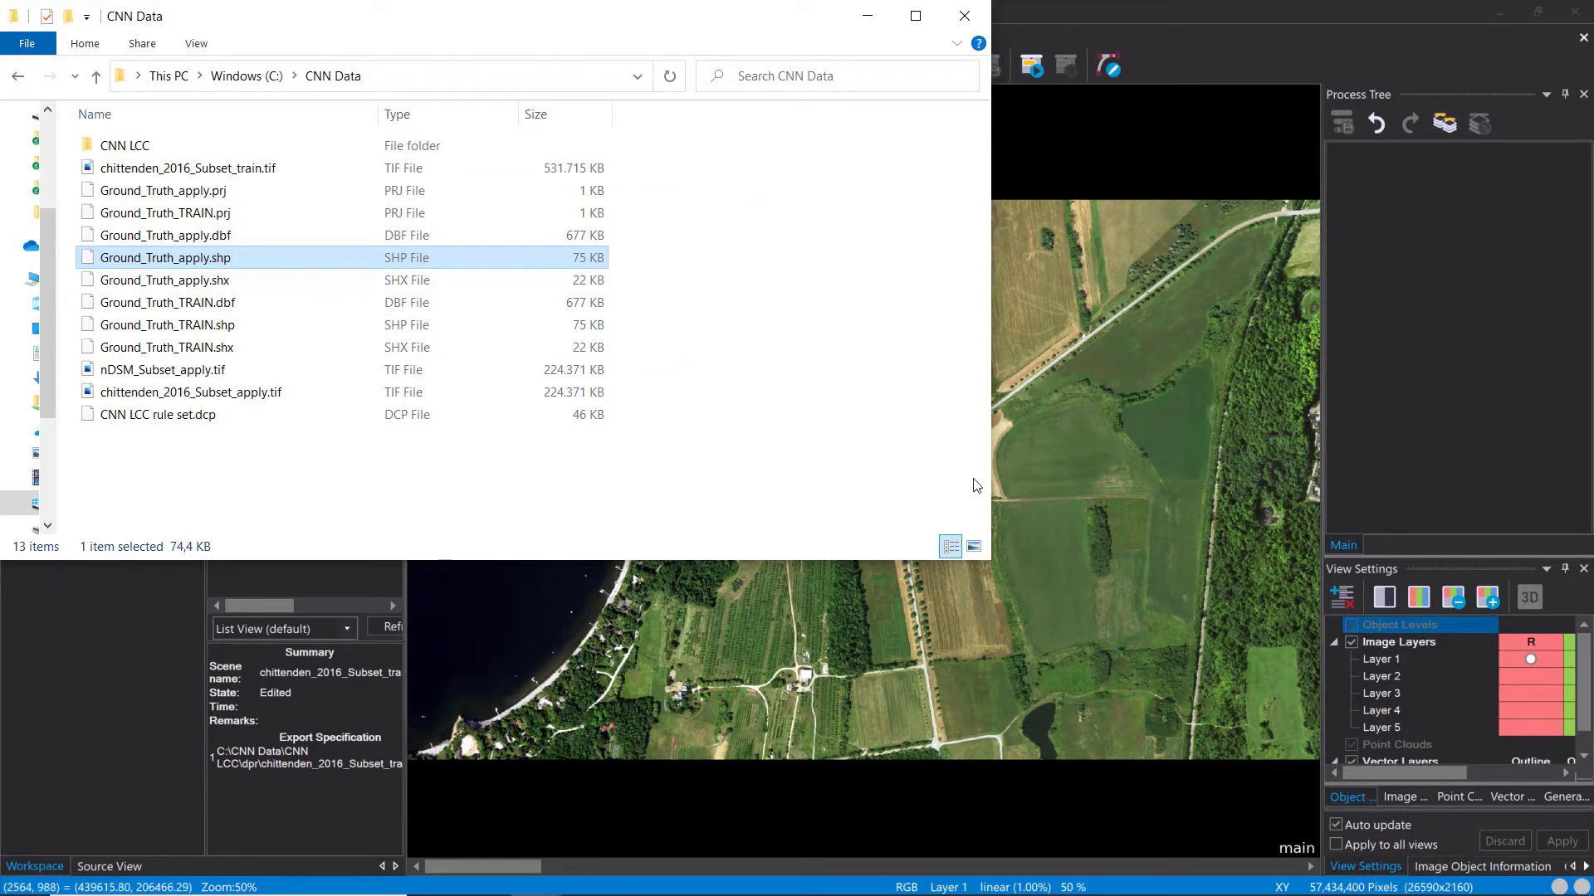
left_click(866, 16)
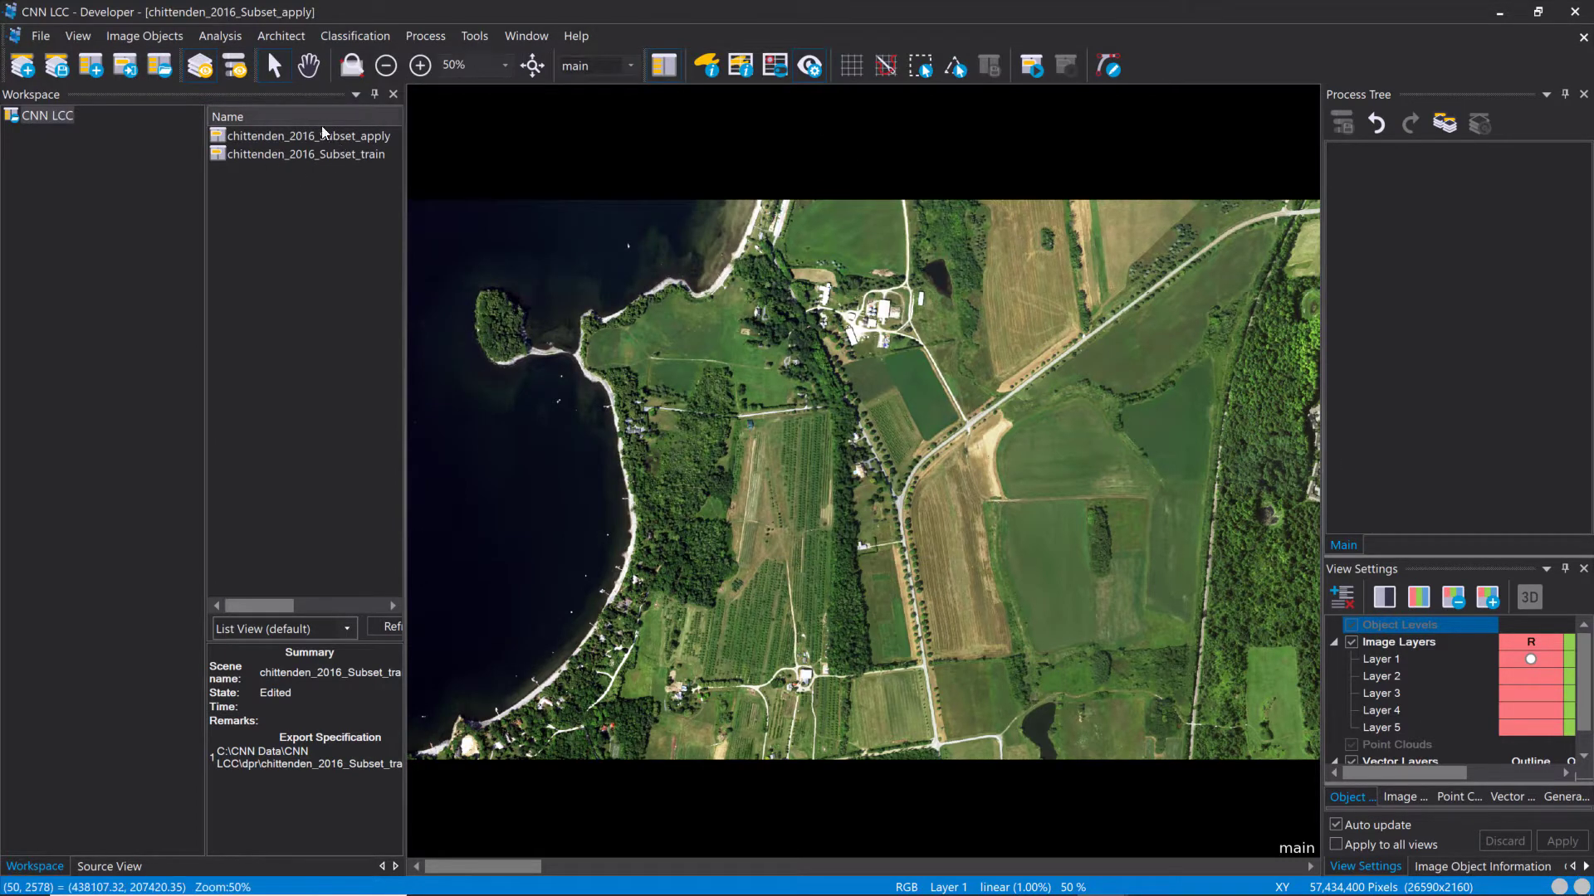
Step: Enlarge the view settings area and rename the five image layers, in order, as red, green, blue, NIR and nDSM
left_click_drag(1322, 370, 1108, 370)
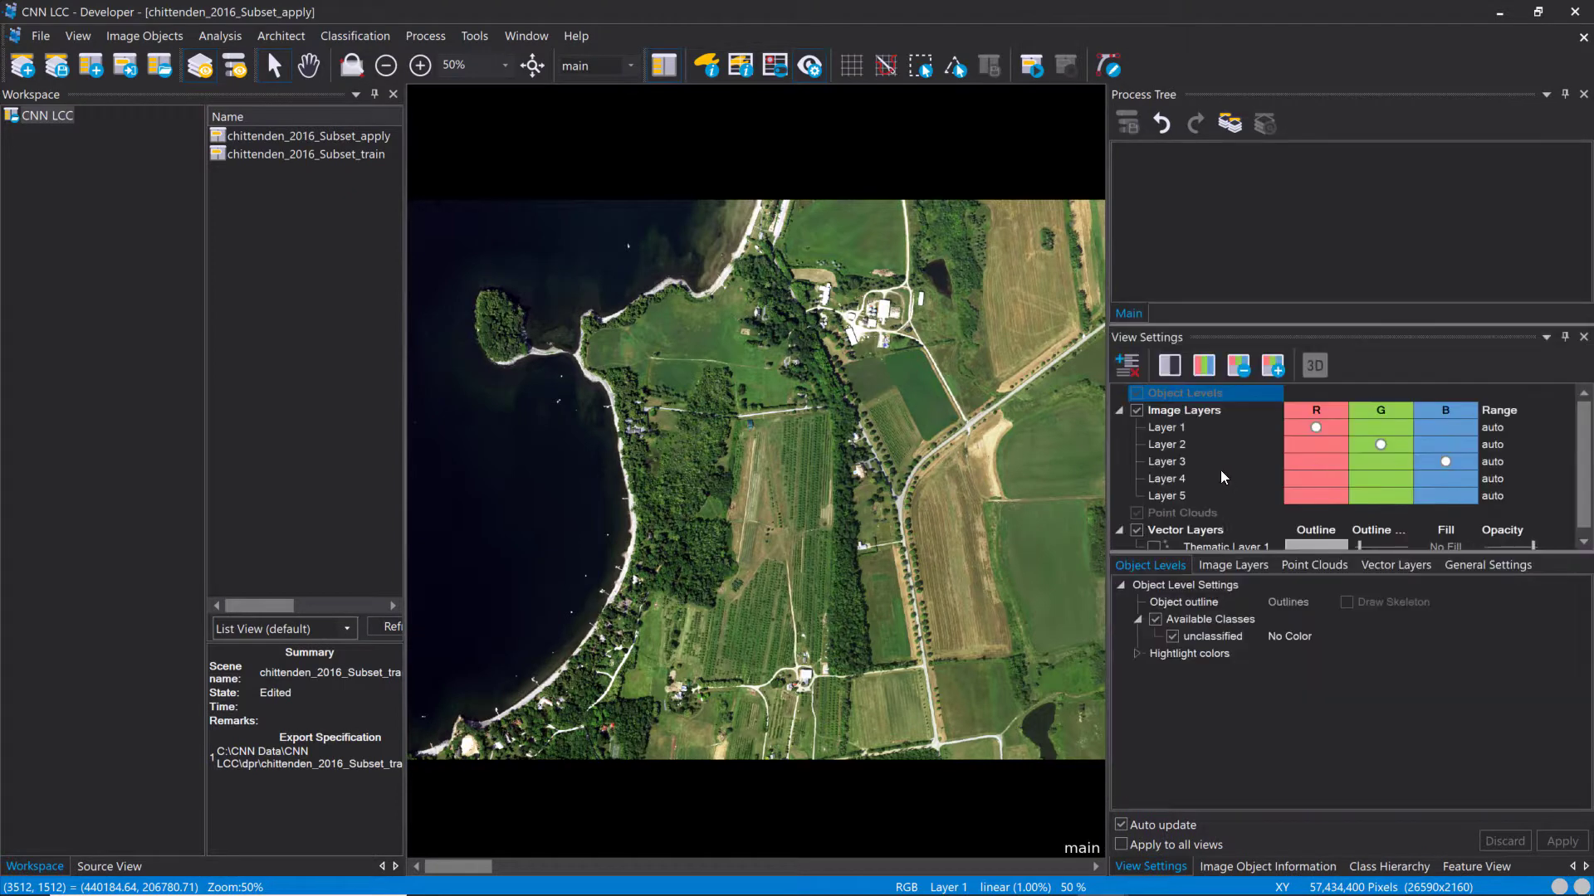
left_click_drag(1204, 553, 1203, 635)
left_click(1172, 429)
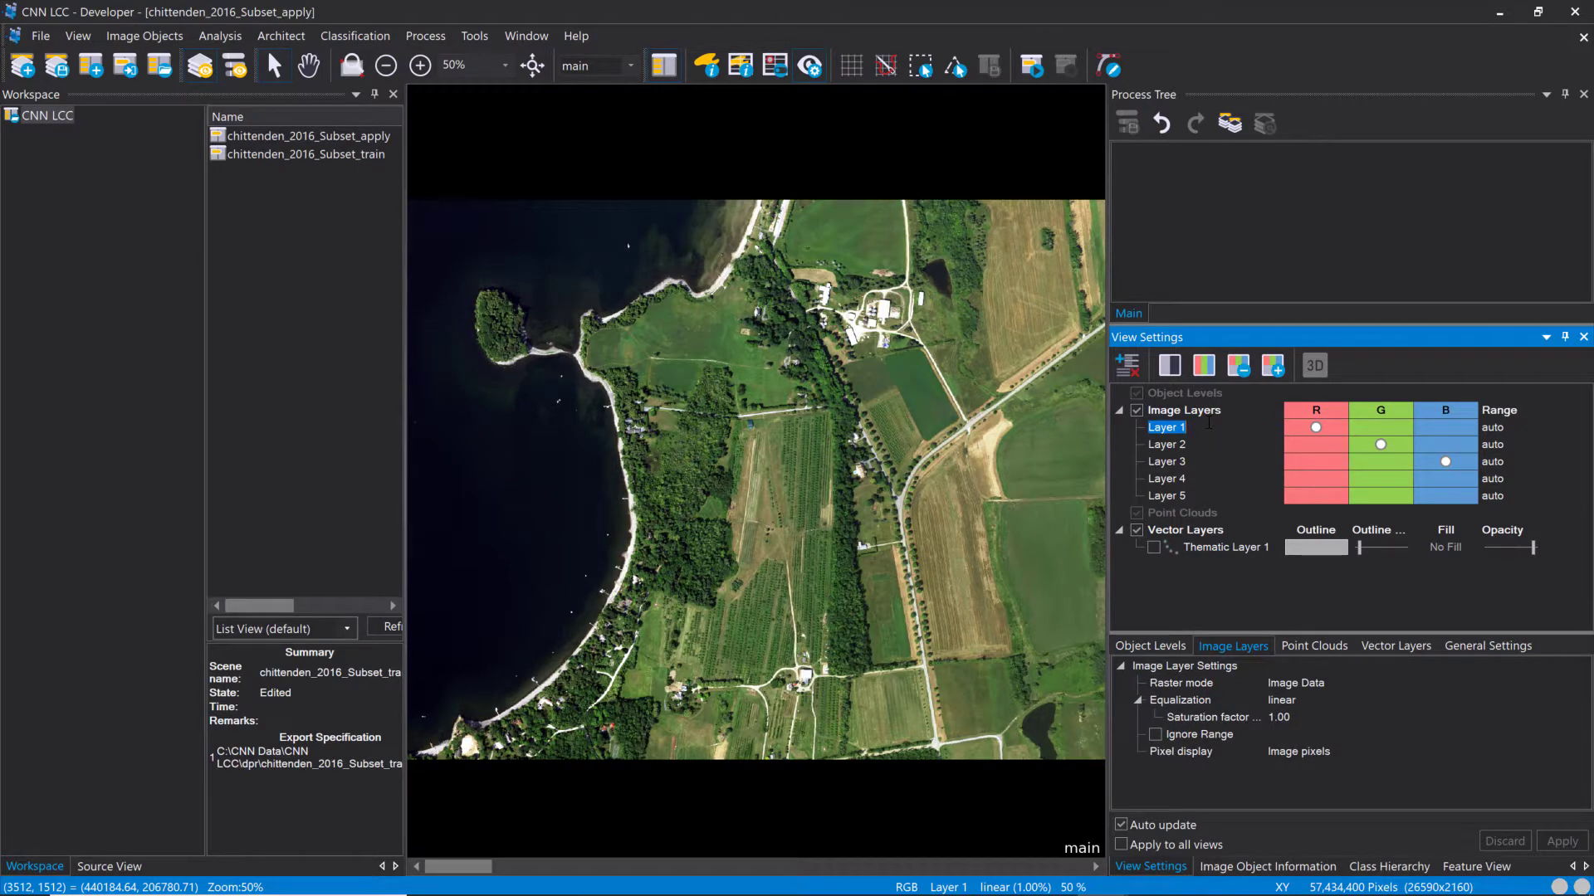
type("red")
key("Tab")
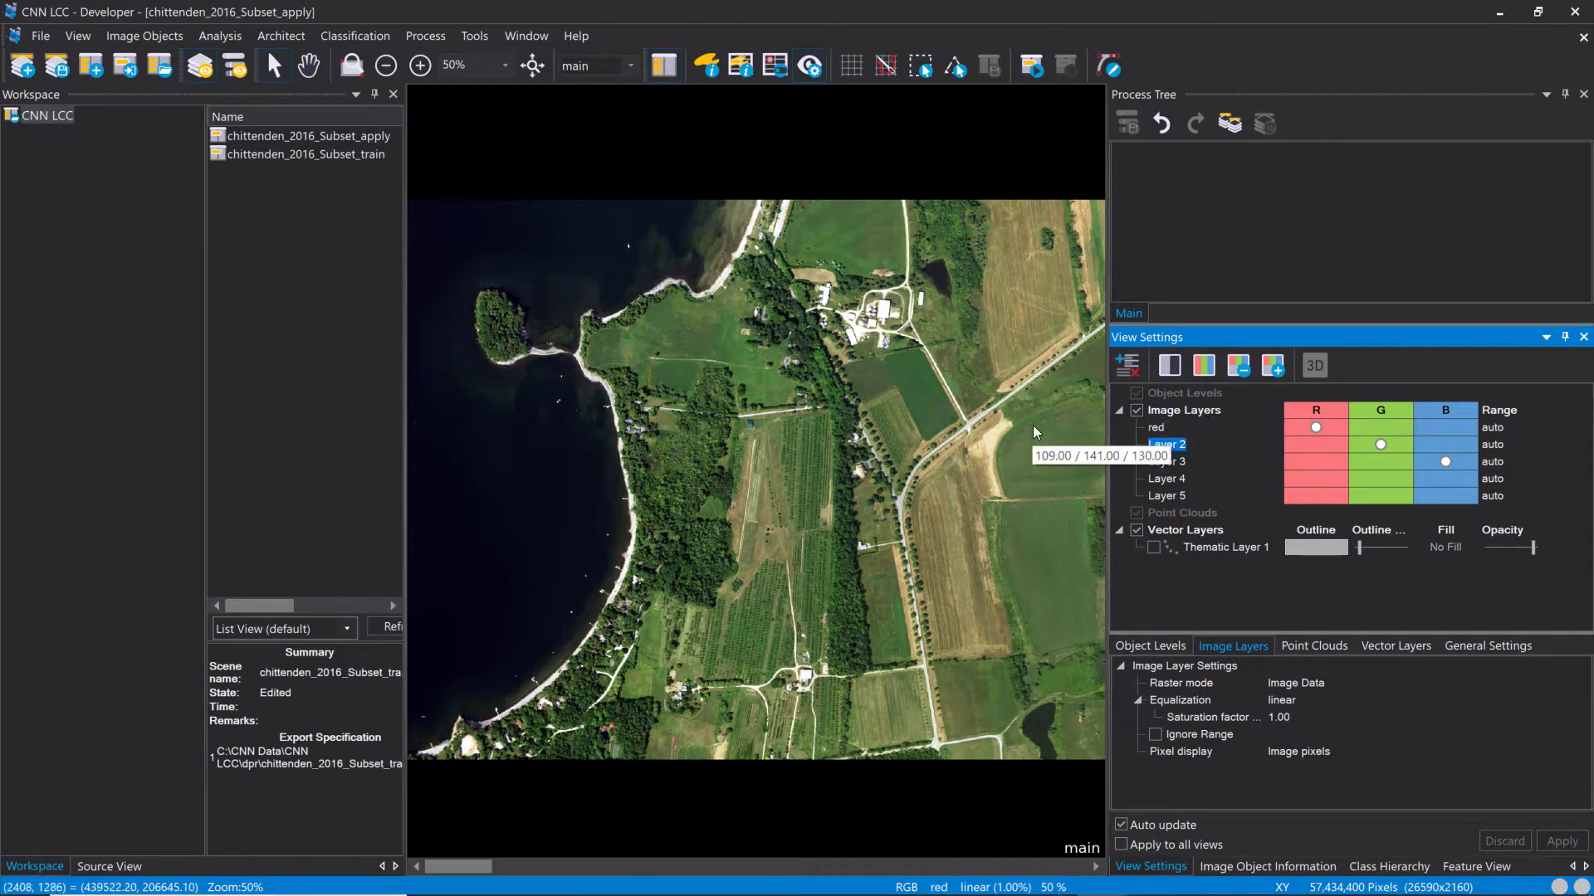
type("green")
key("Tab")
type("blue")
key("Tab")
type("NIR")
key("Tab")
type("nD")
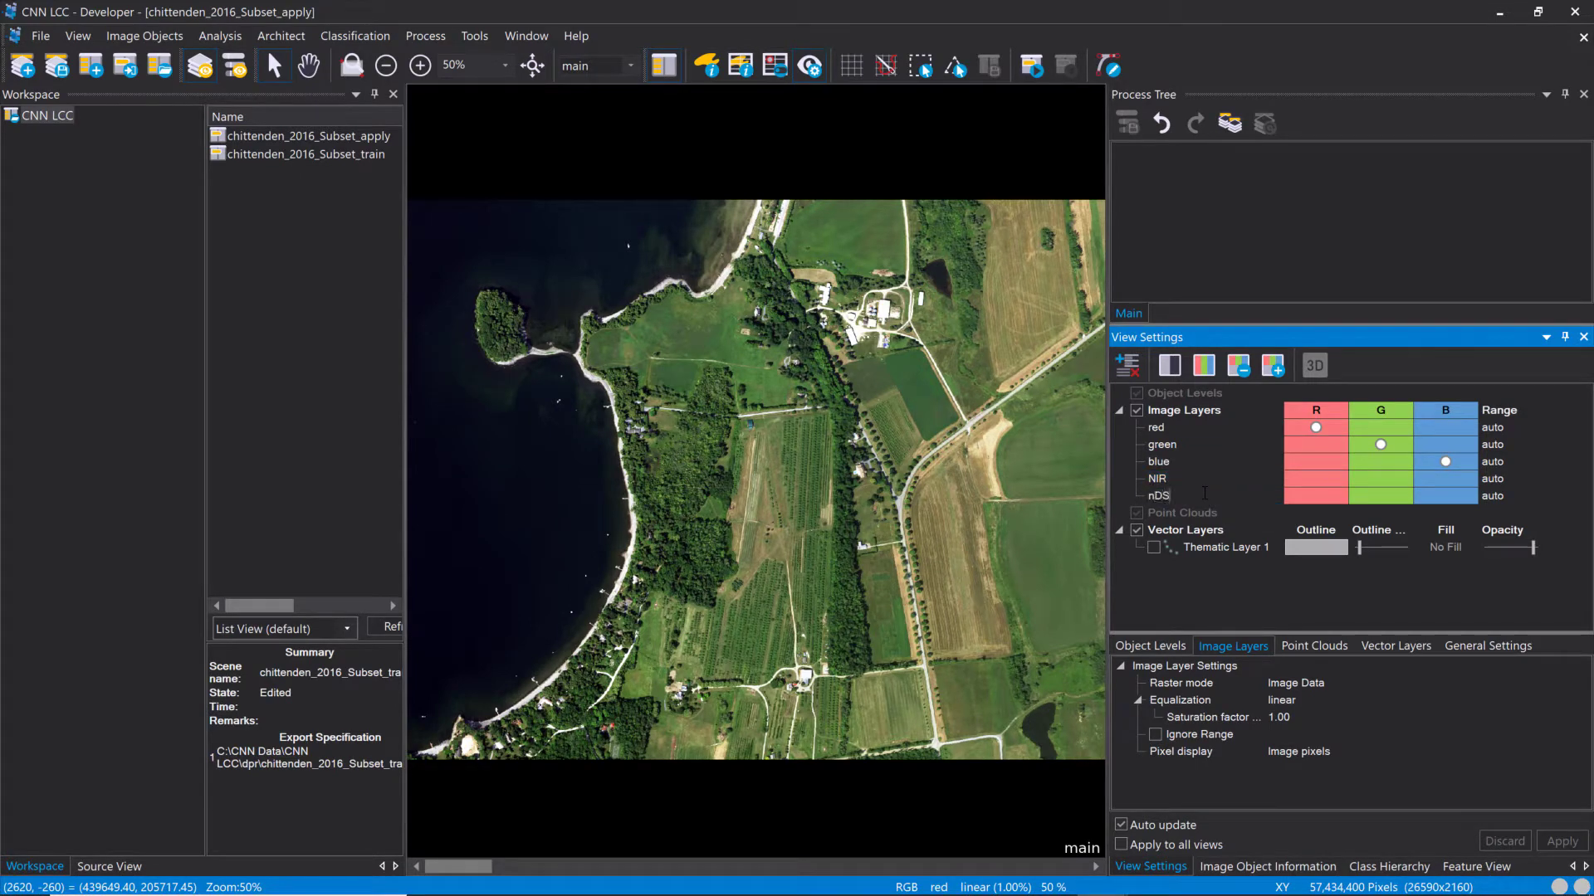
type("SM")
key("Tab")
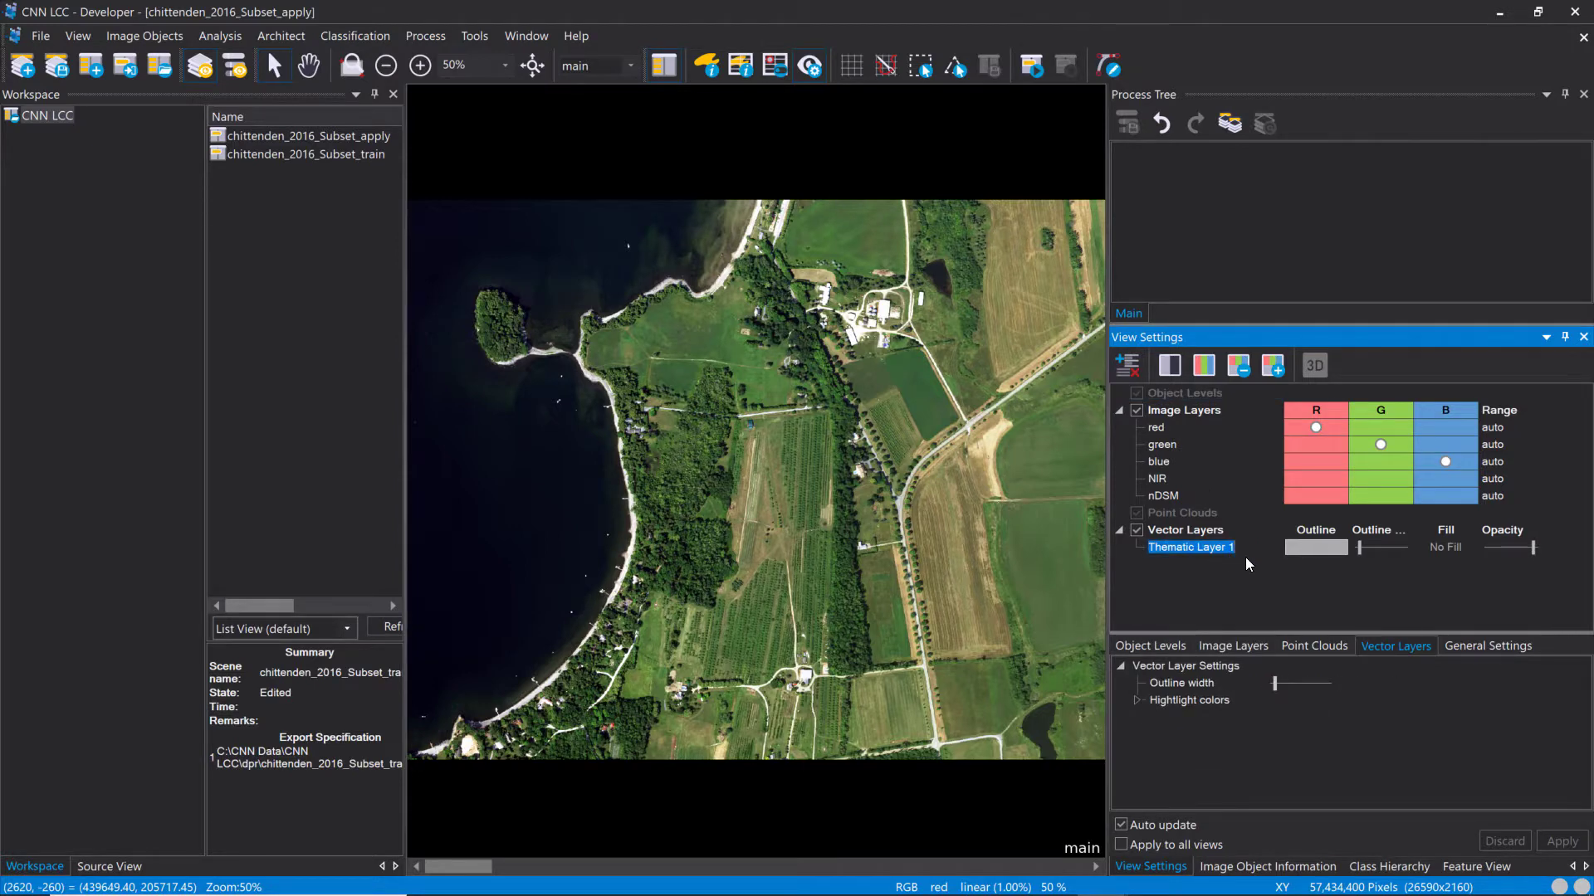
Step: Rename the thematic vector layer as Validation and save the project
type("Validation")
key("Return")
left_click(1247, 608)
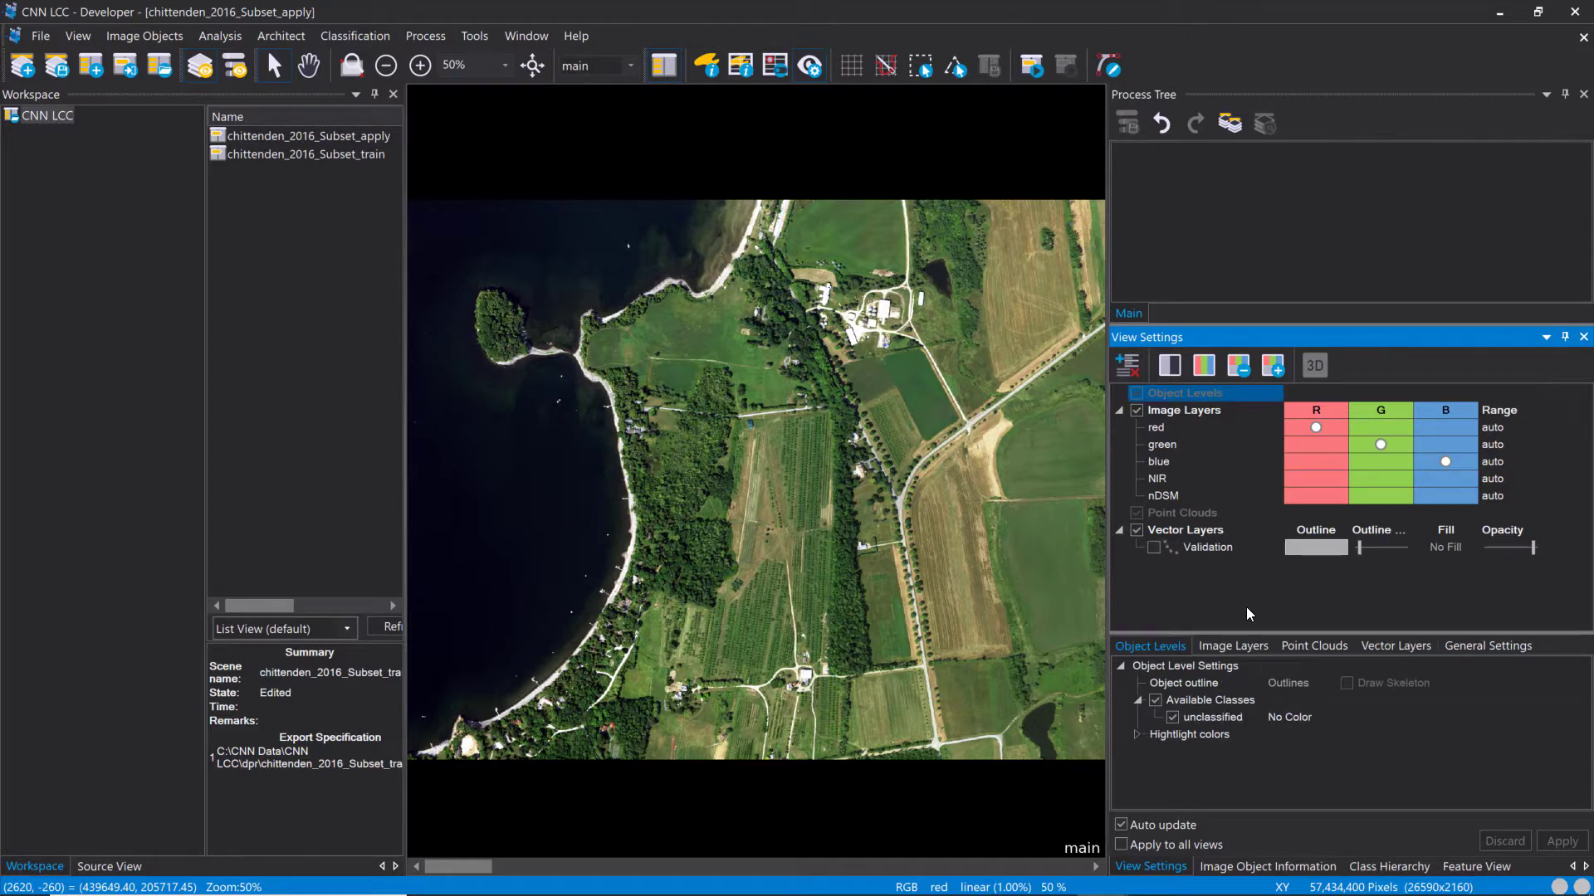
left_click(58, 67)
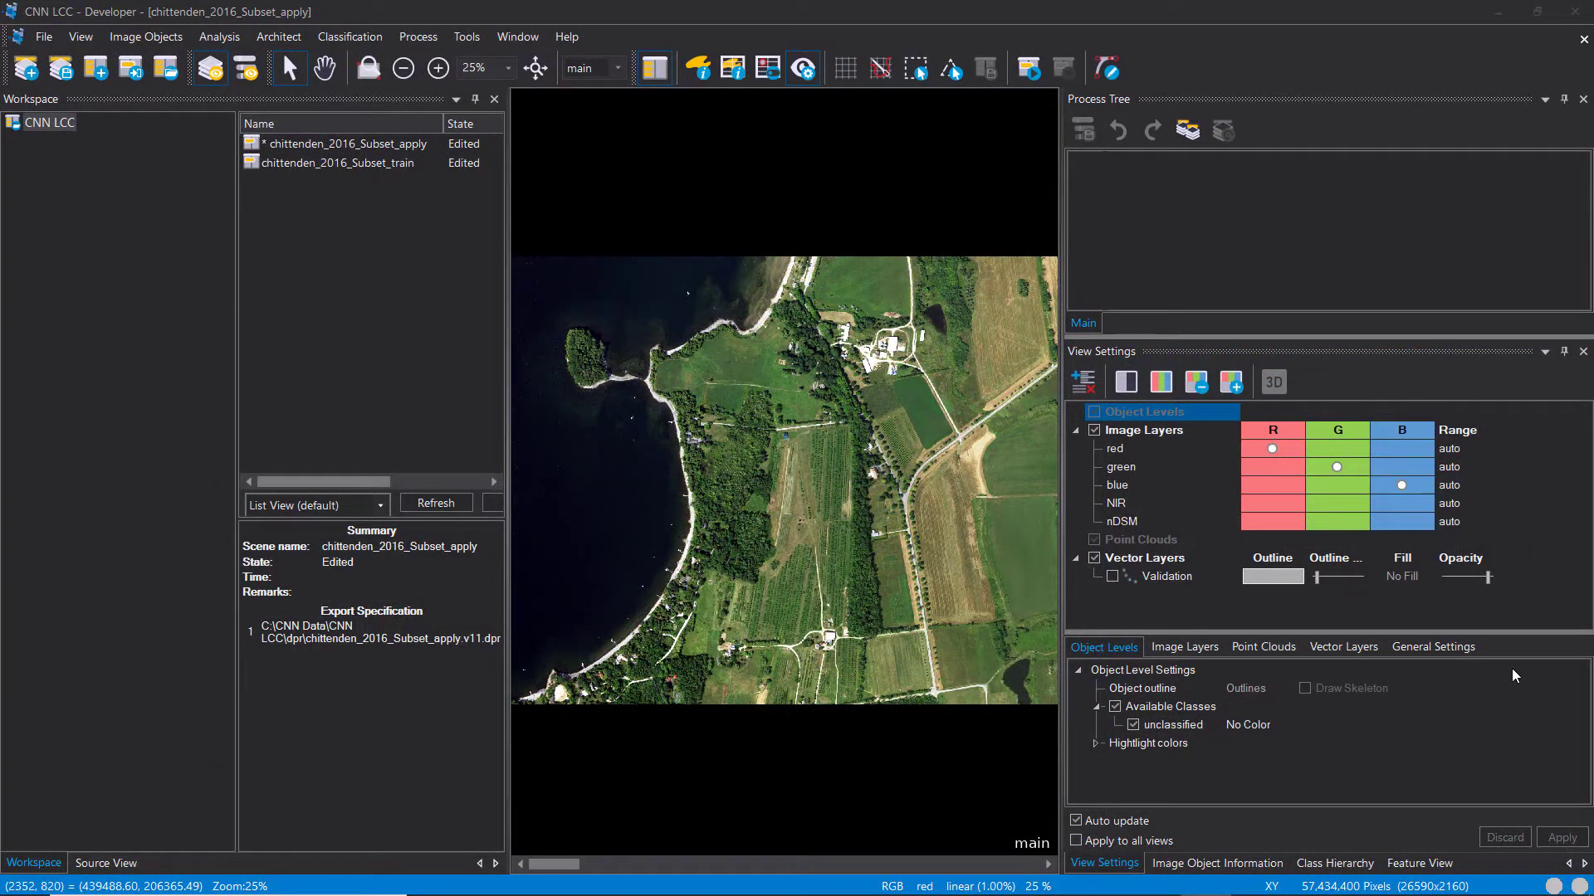
Step: Select a rectangular subset of about 9775 x 2160 pixels covering the western part of the image at full height
left_click(747, 332)
scroll(747, 332, "down", 3)
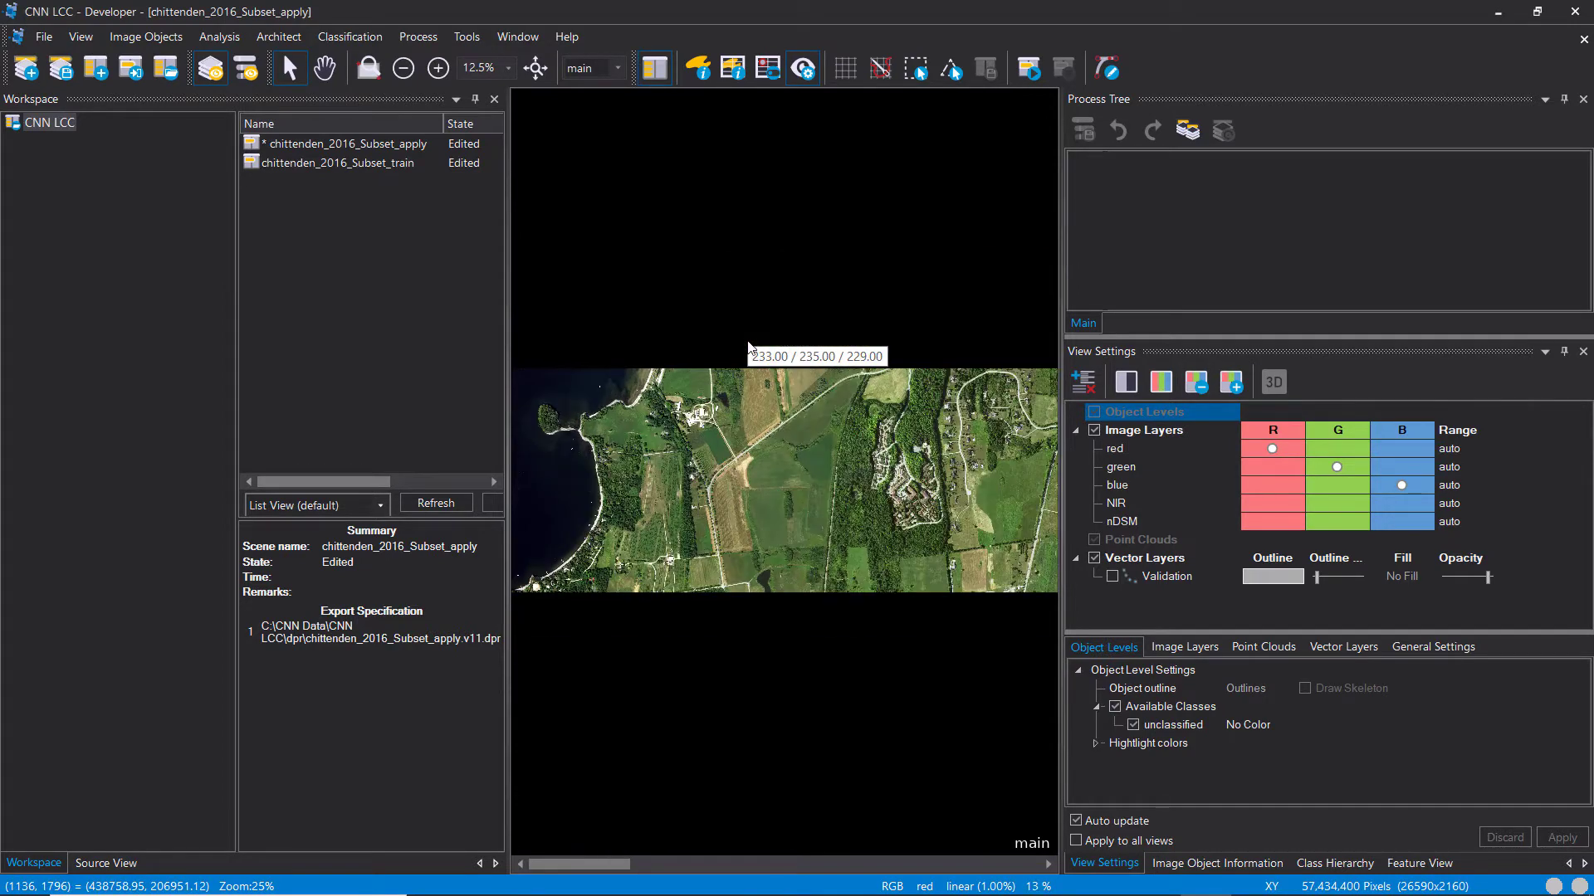
scroll(849, 427, "down", 1)
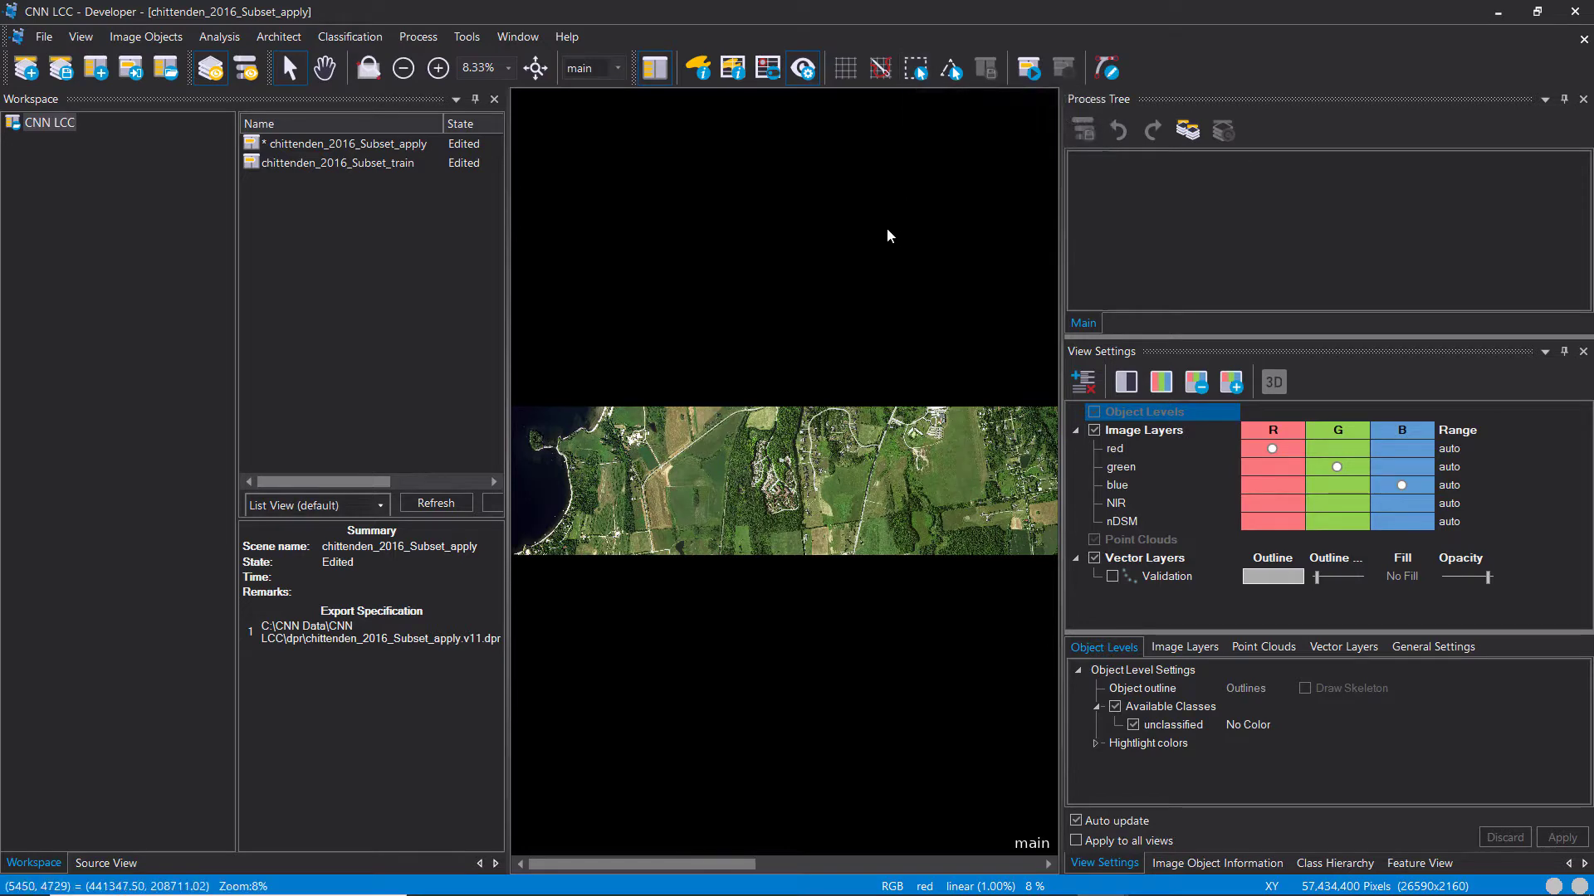
scroll(886, 241, "down", 3)
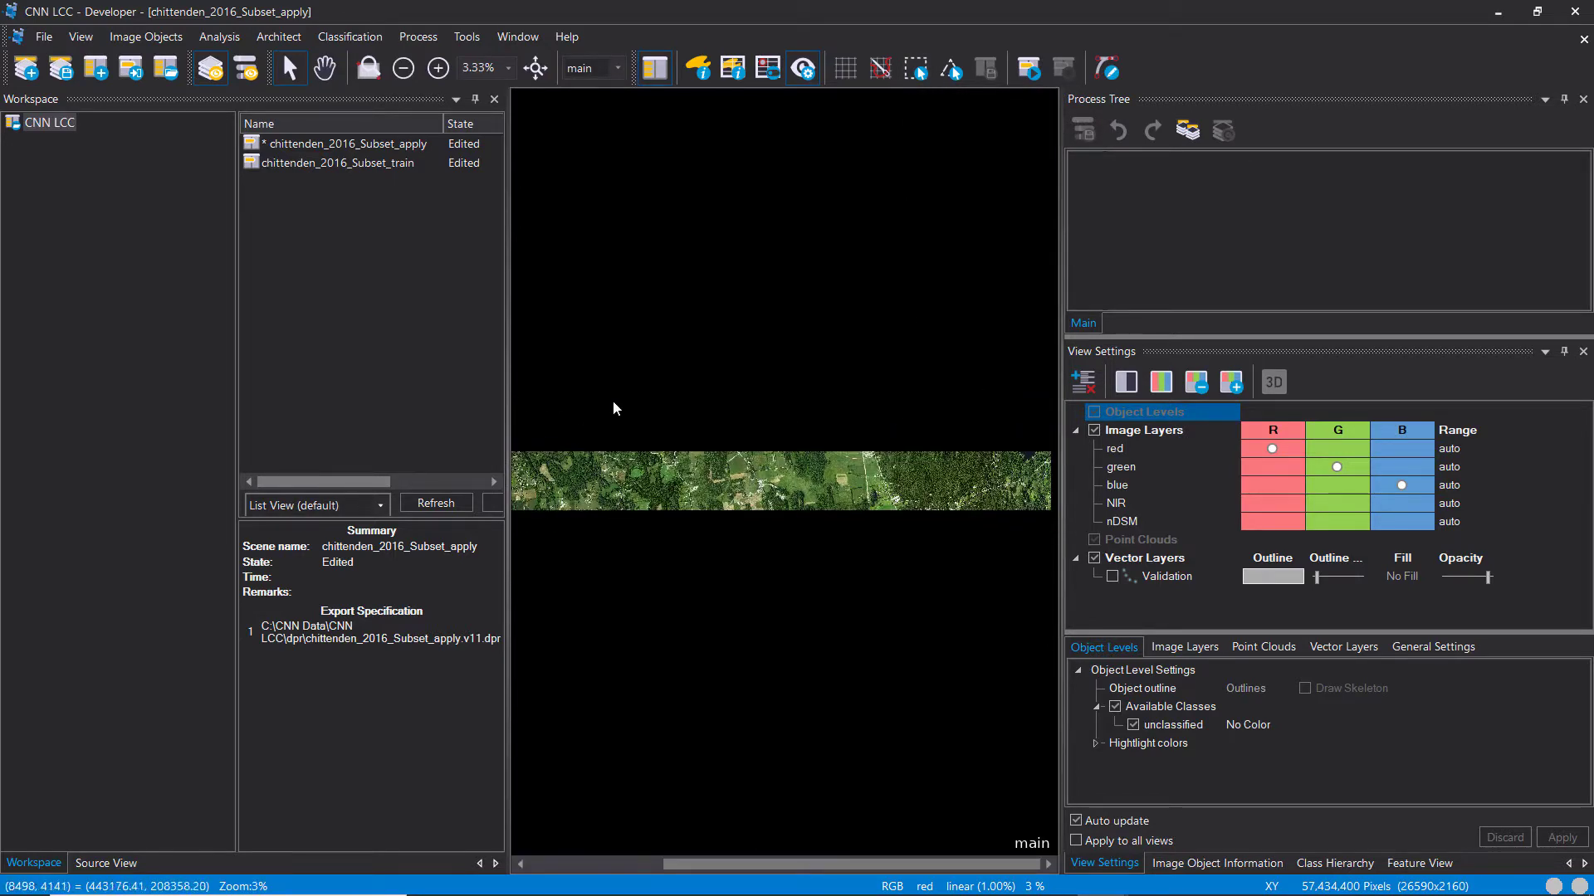
left_click_drag(795, 864, 636, 860)
scroll(610, 613, "up", 3)
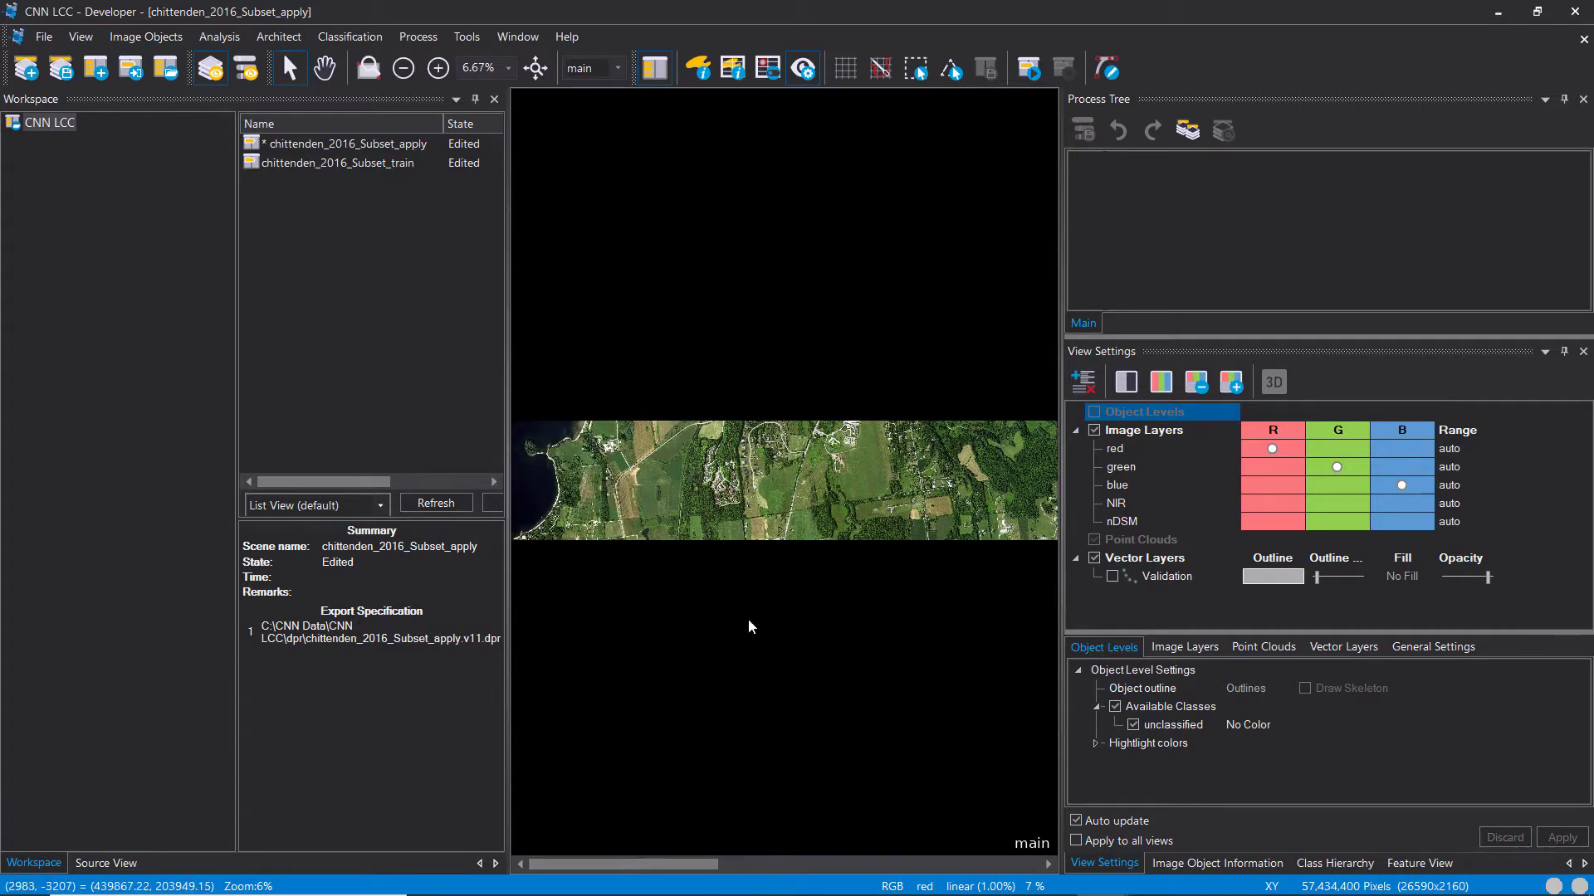
left_click(916, 72)
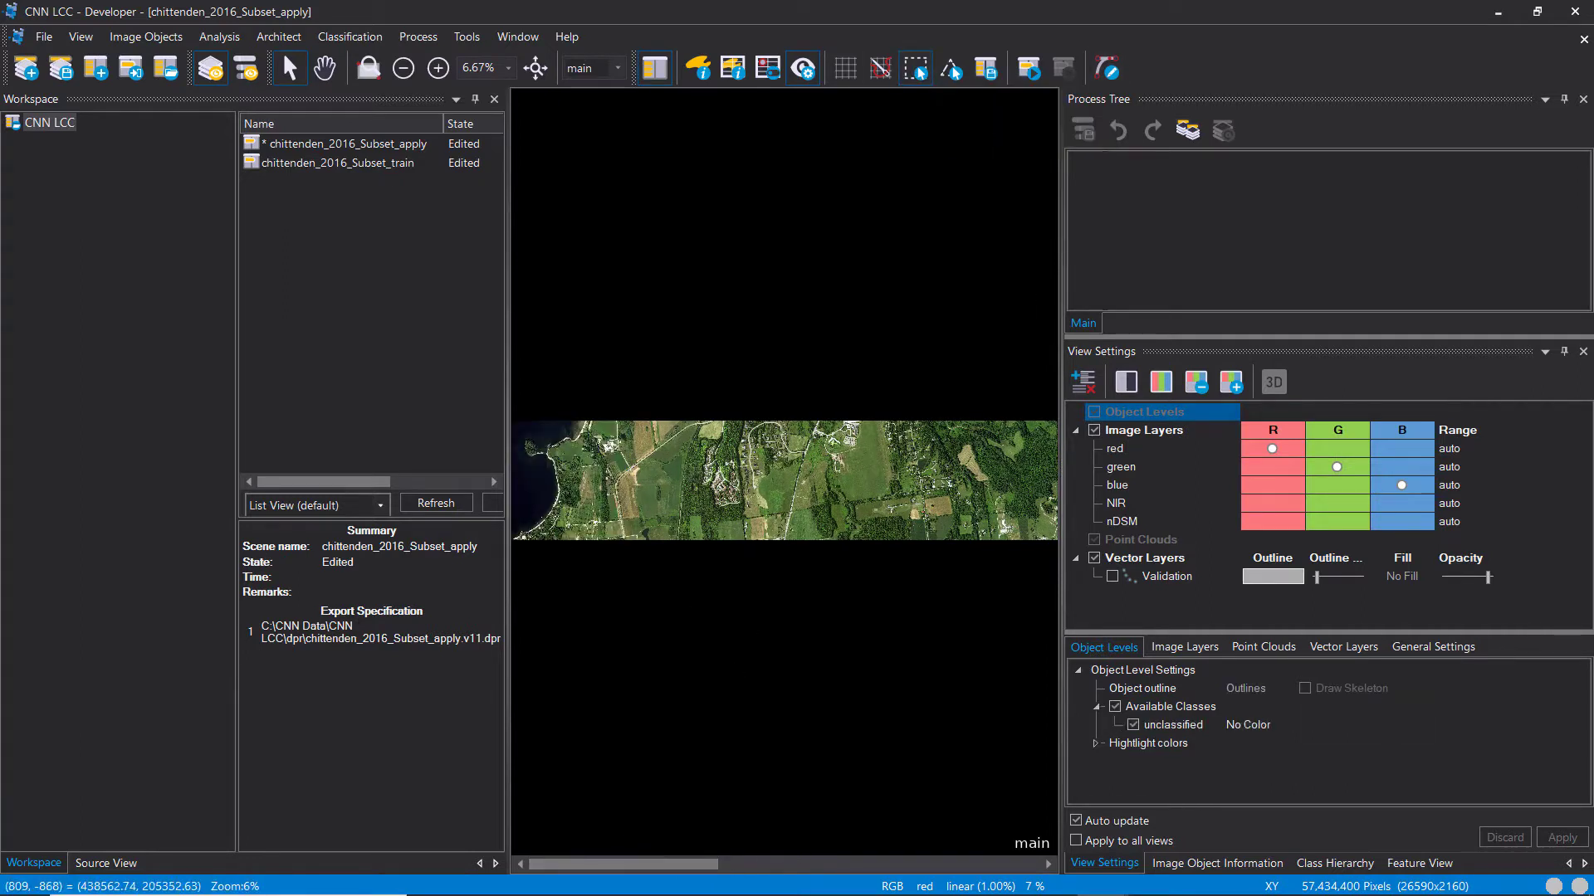
left_click_drag(1060, 412, 459, 567)
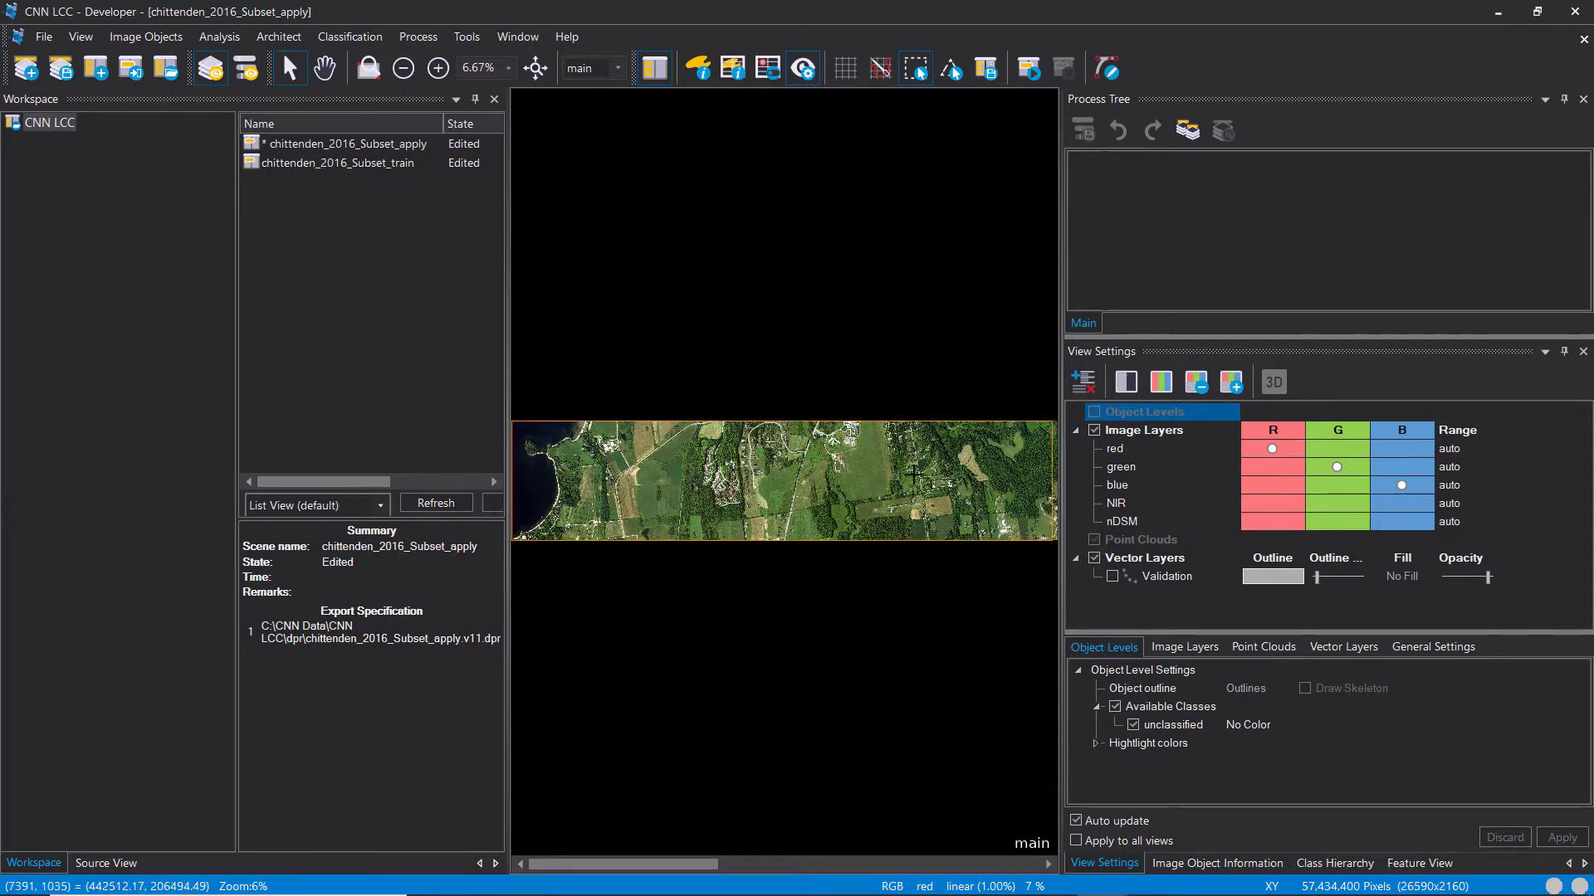
Step: Save the selected region to the workspace as a subset named "Subset apply", keeping the default scale
right_click(584, 417)
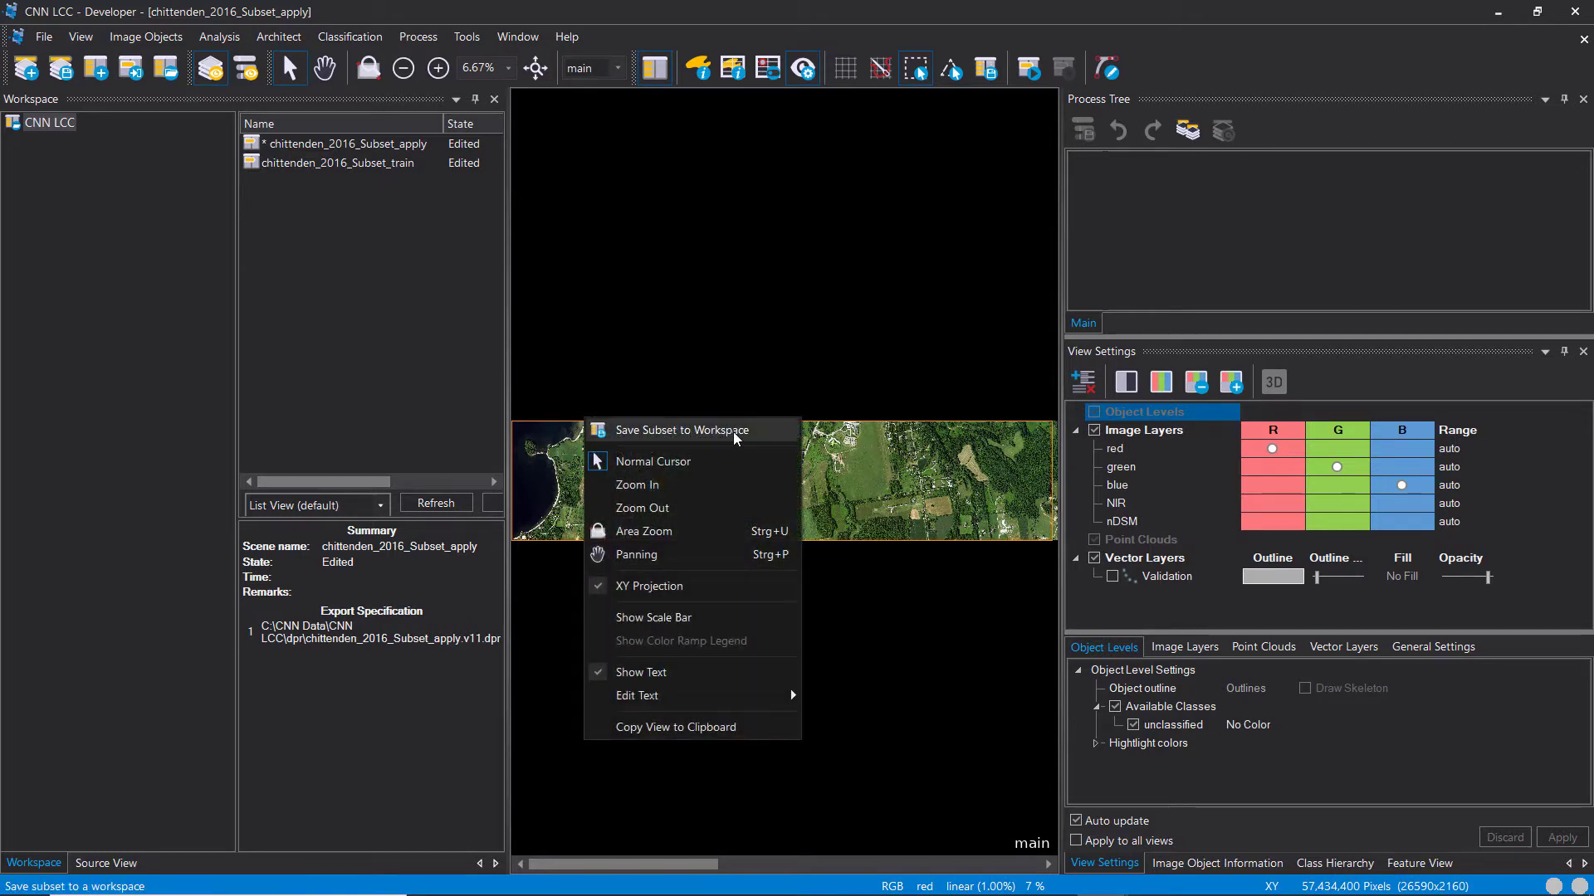
left_click(736, 435)
left_click(698, 363)
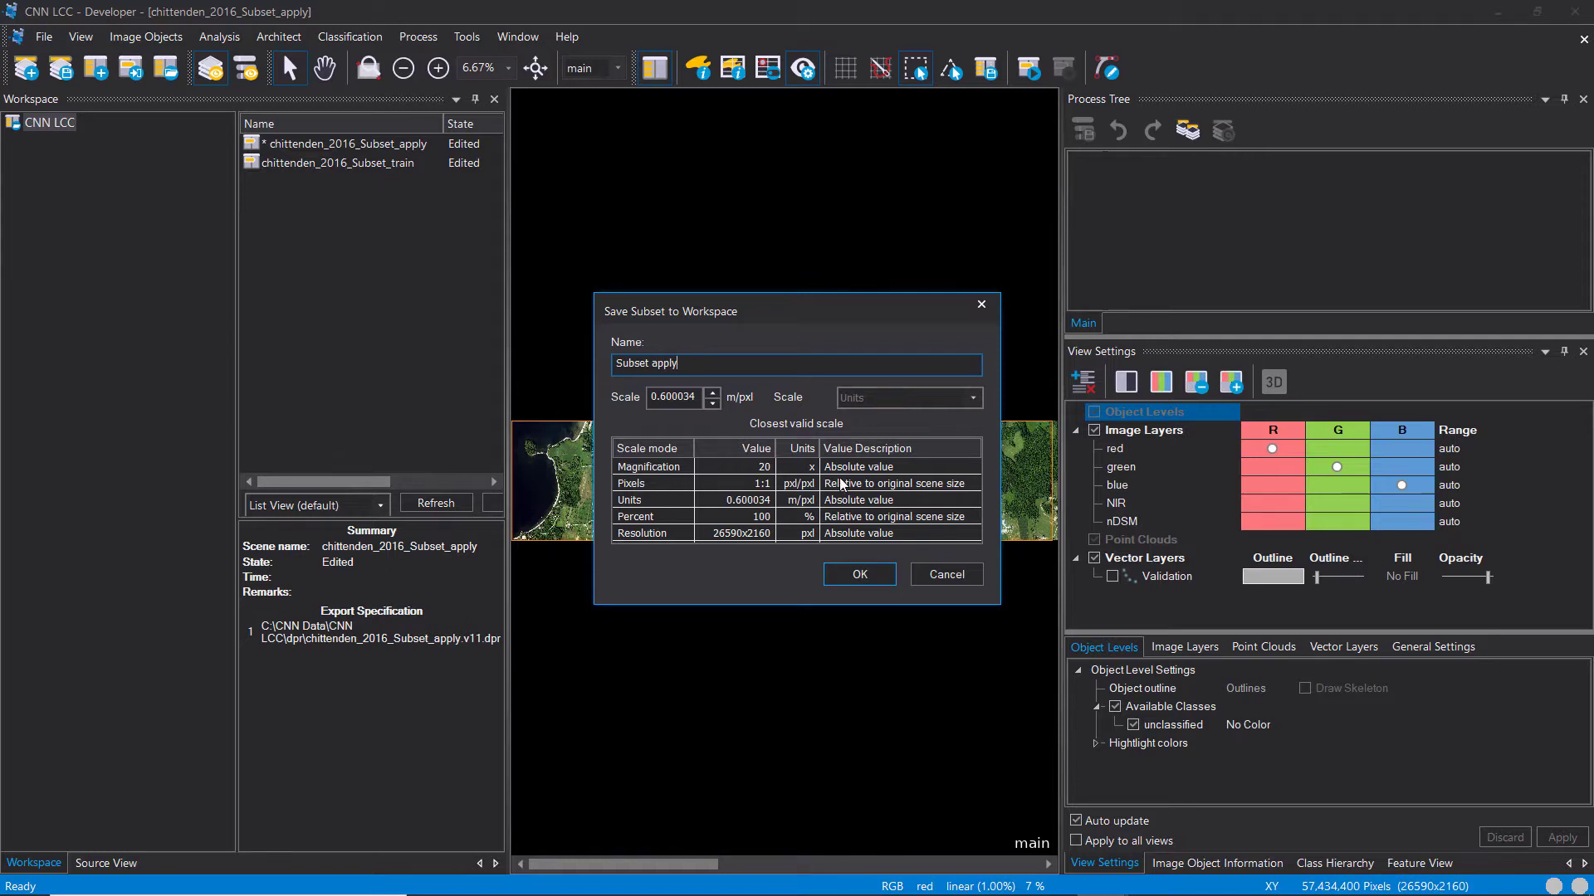
left_click(860, 574)
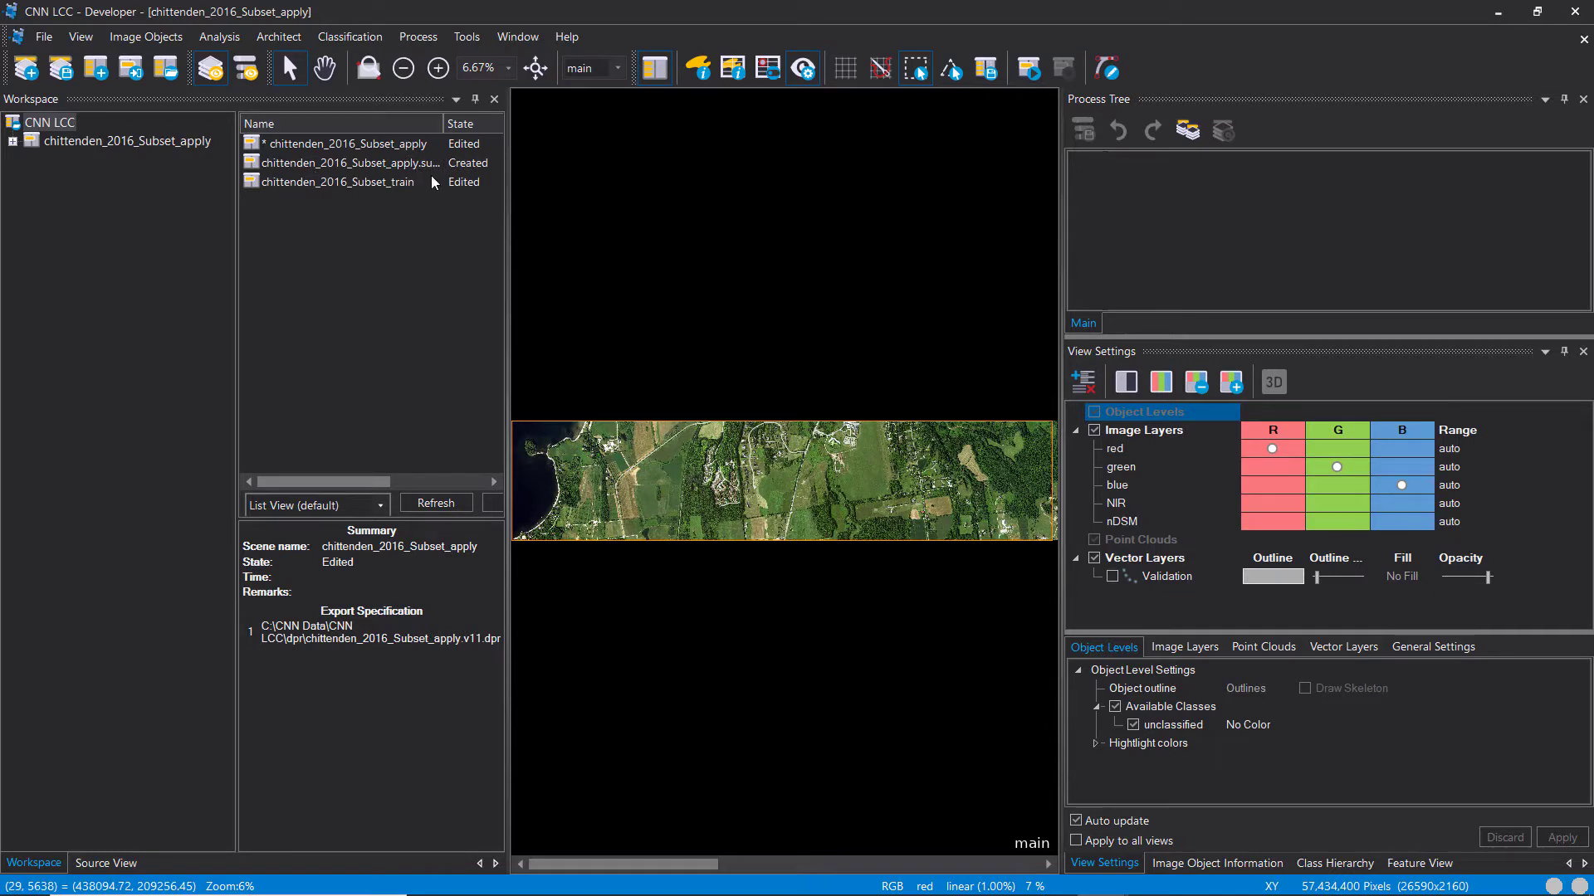
Step: Widen the workspace list and its name column, and open the new "Subset apply" scene
left_click_drag(507, 143, 570, 150)
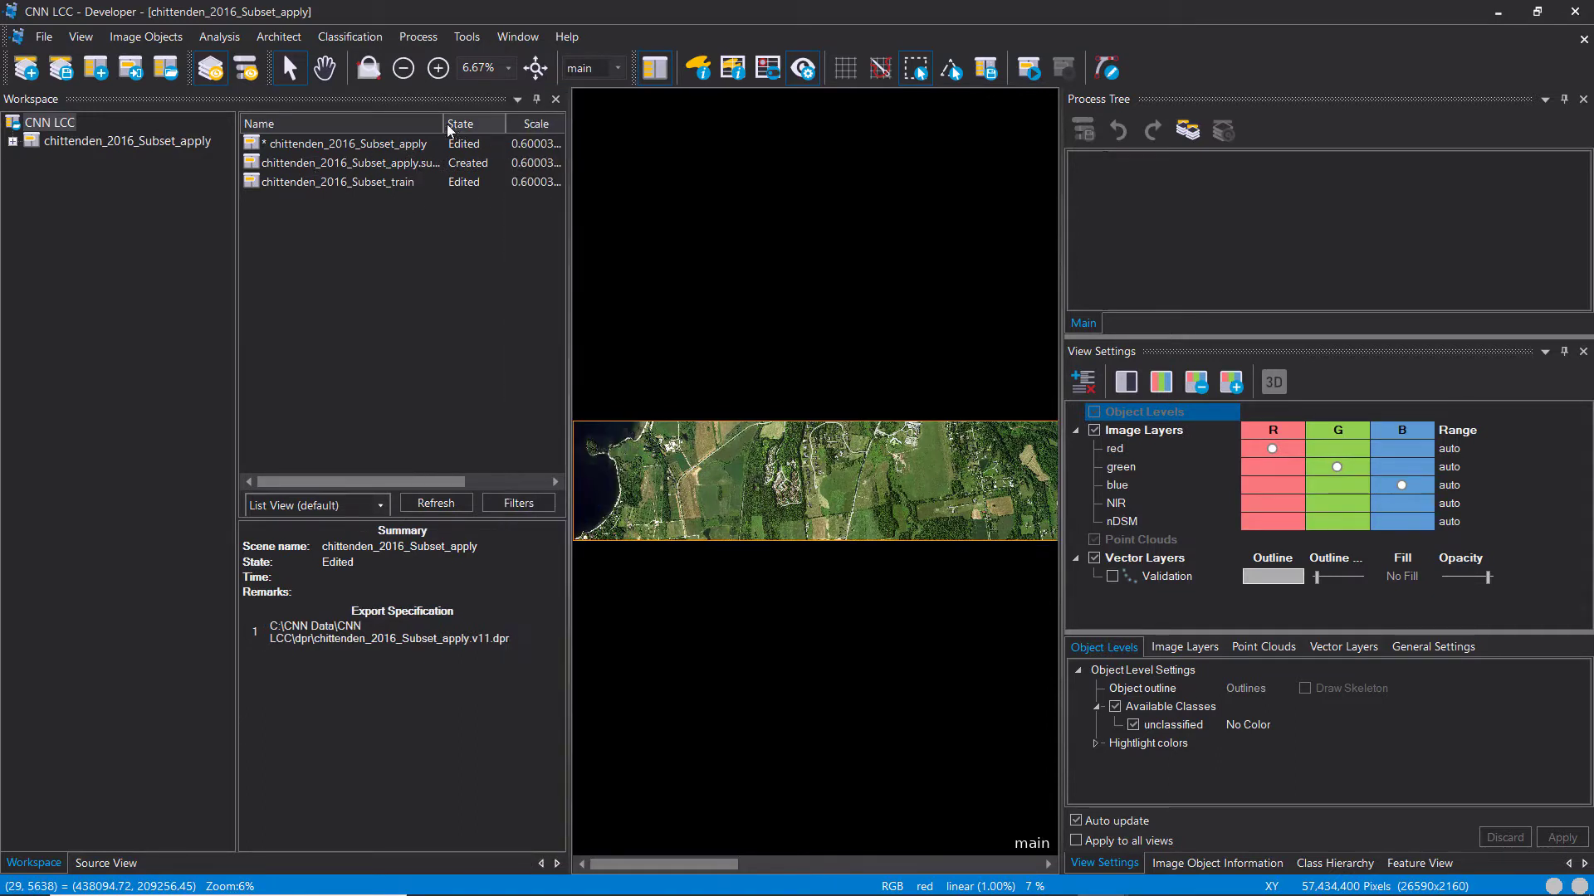
left_click_drag(444, 125, 499, 125)
left_click(406, 165)
double_click(407, 164)
scroll(960, 534, "down", 1)
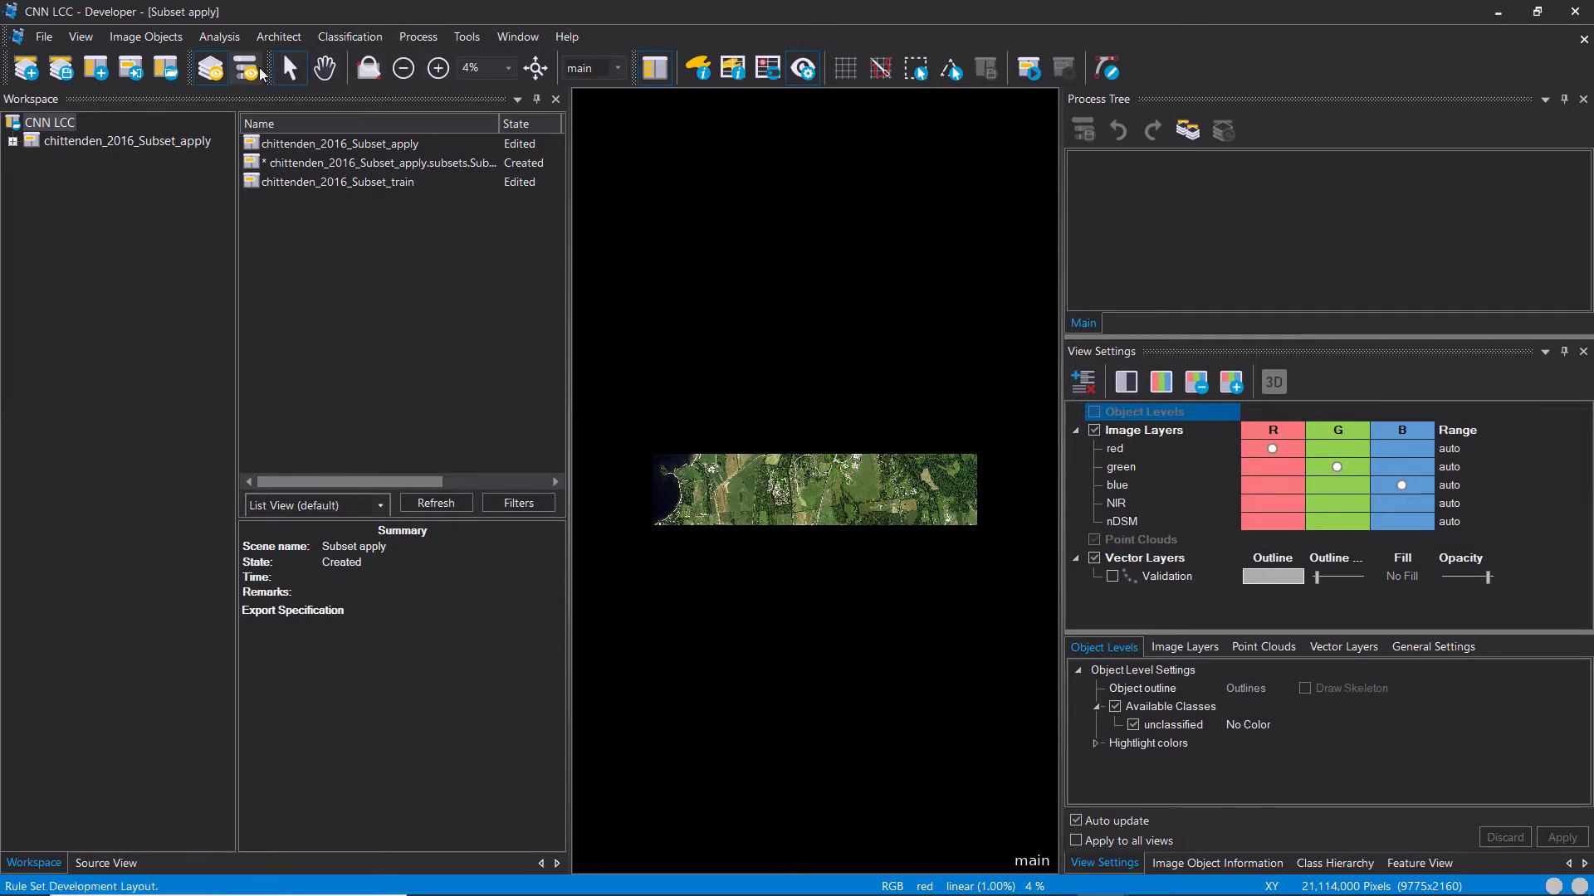
Step: Switch to the rule set development layout and widen the view settings to fit every layer display column
left_click(249, 74)
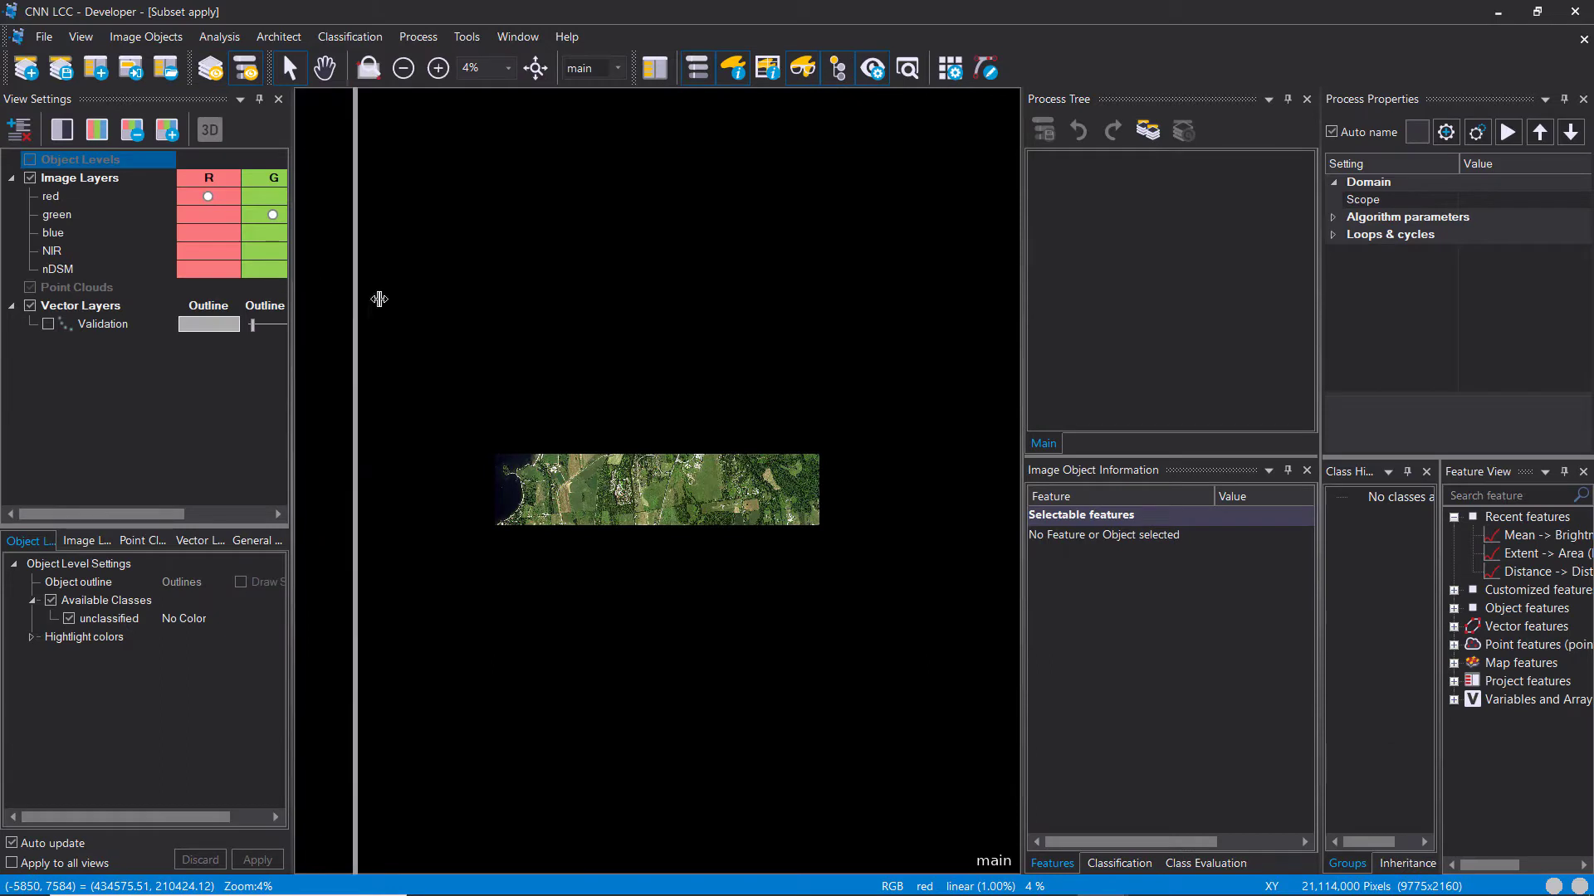
left_click_drag(323, 287, 473, 291)
Step: Load the rule set file "CNN LCC rule set.dcp" from the CNN Data folder into the process tree
left_click(1129, 219)
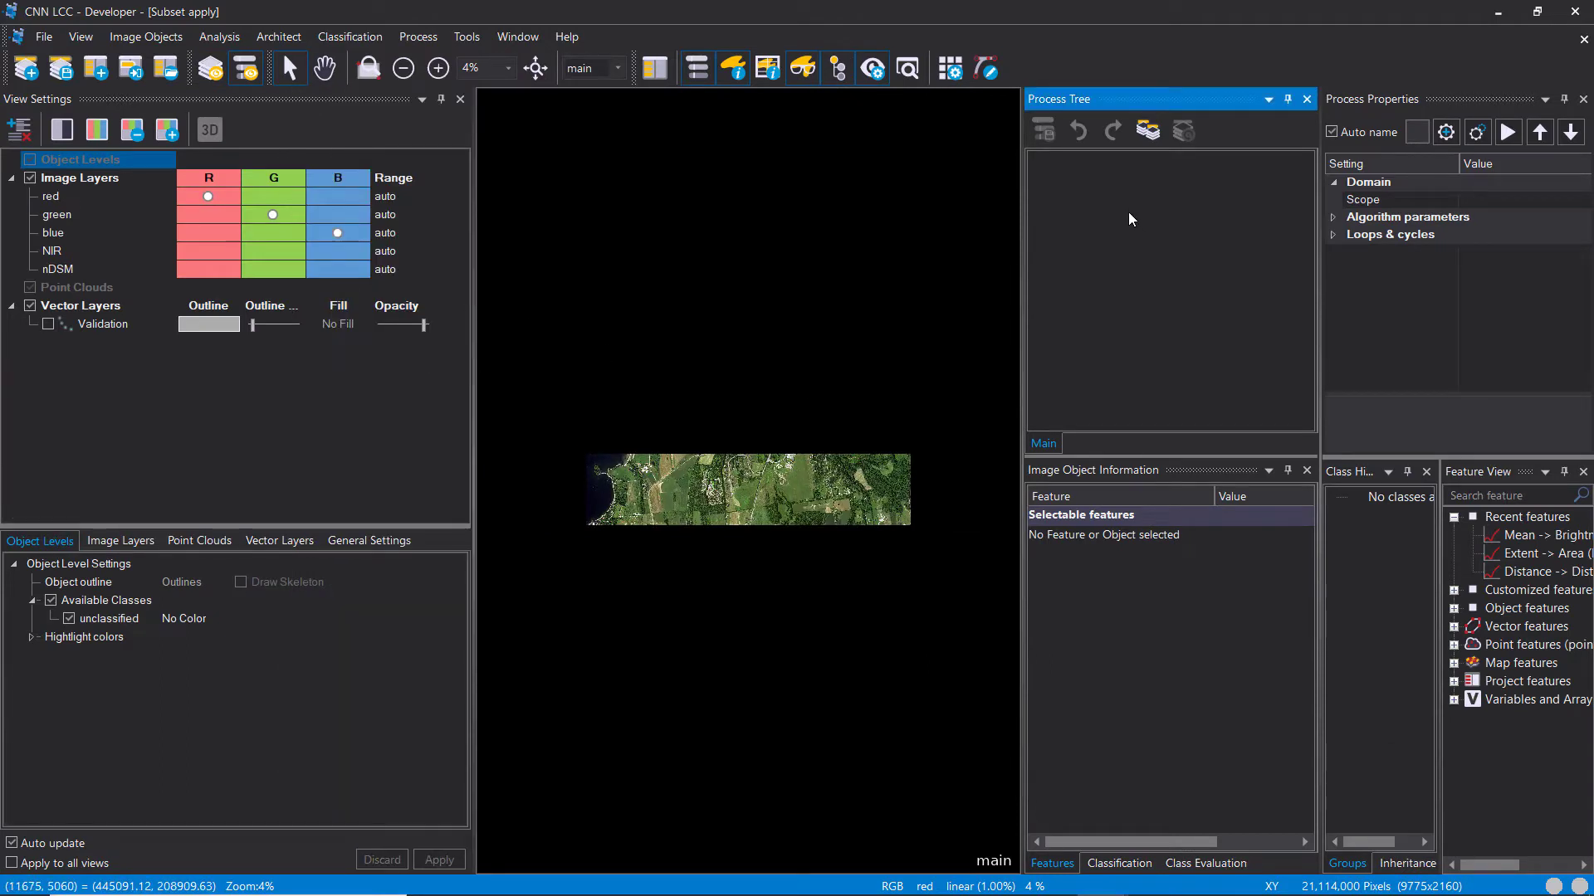
right_click(1129, 218)
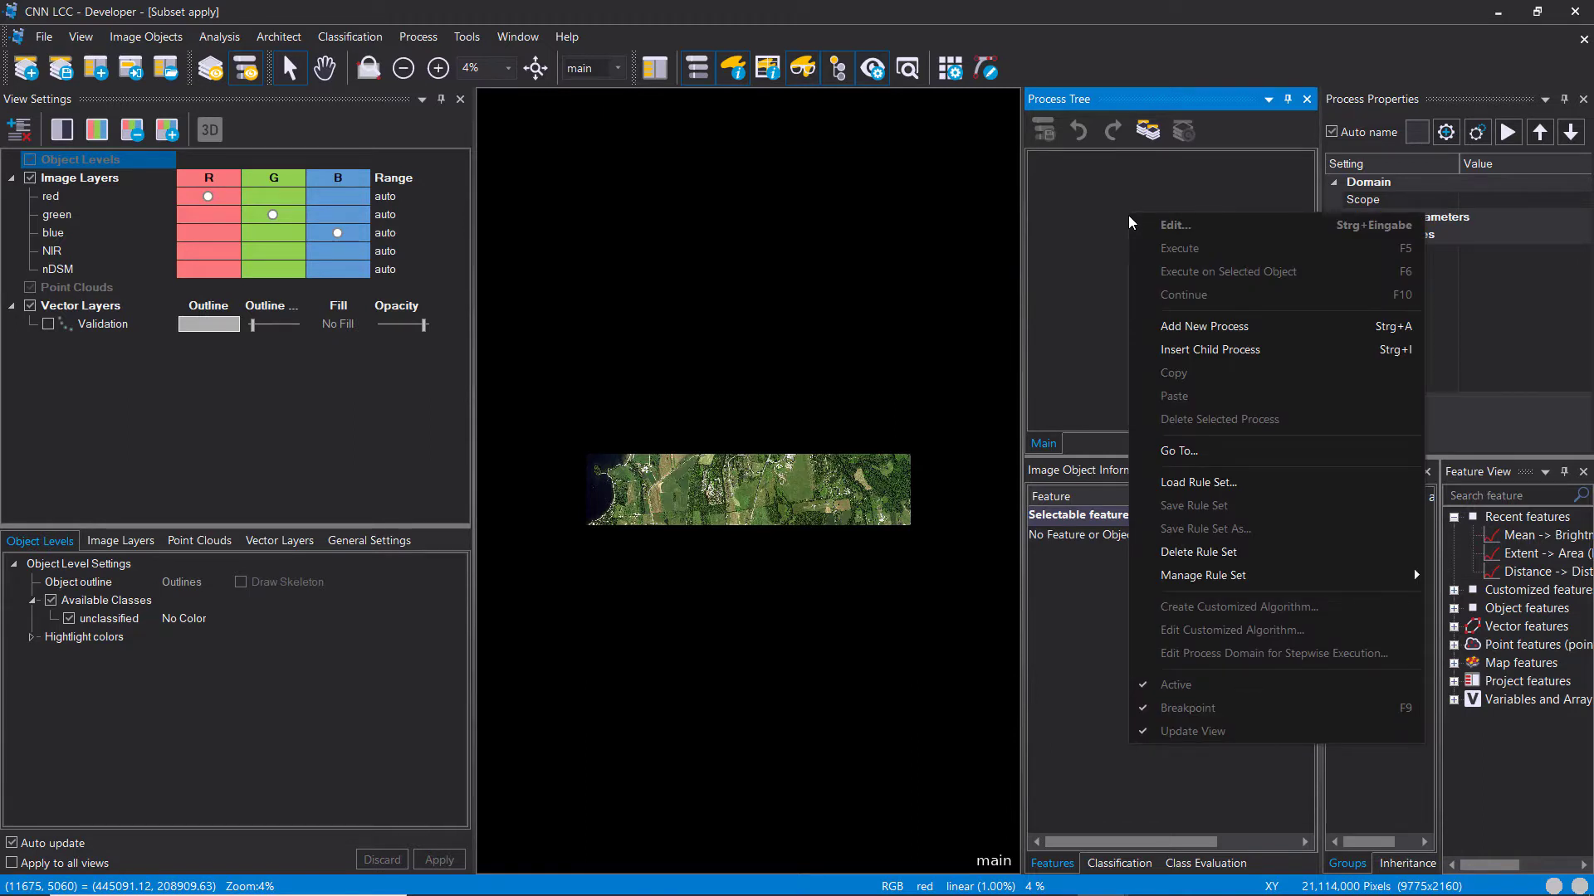
left_click(1178, 482)
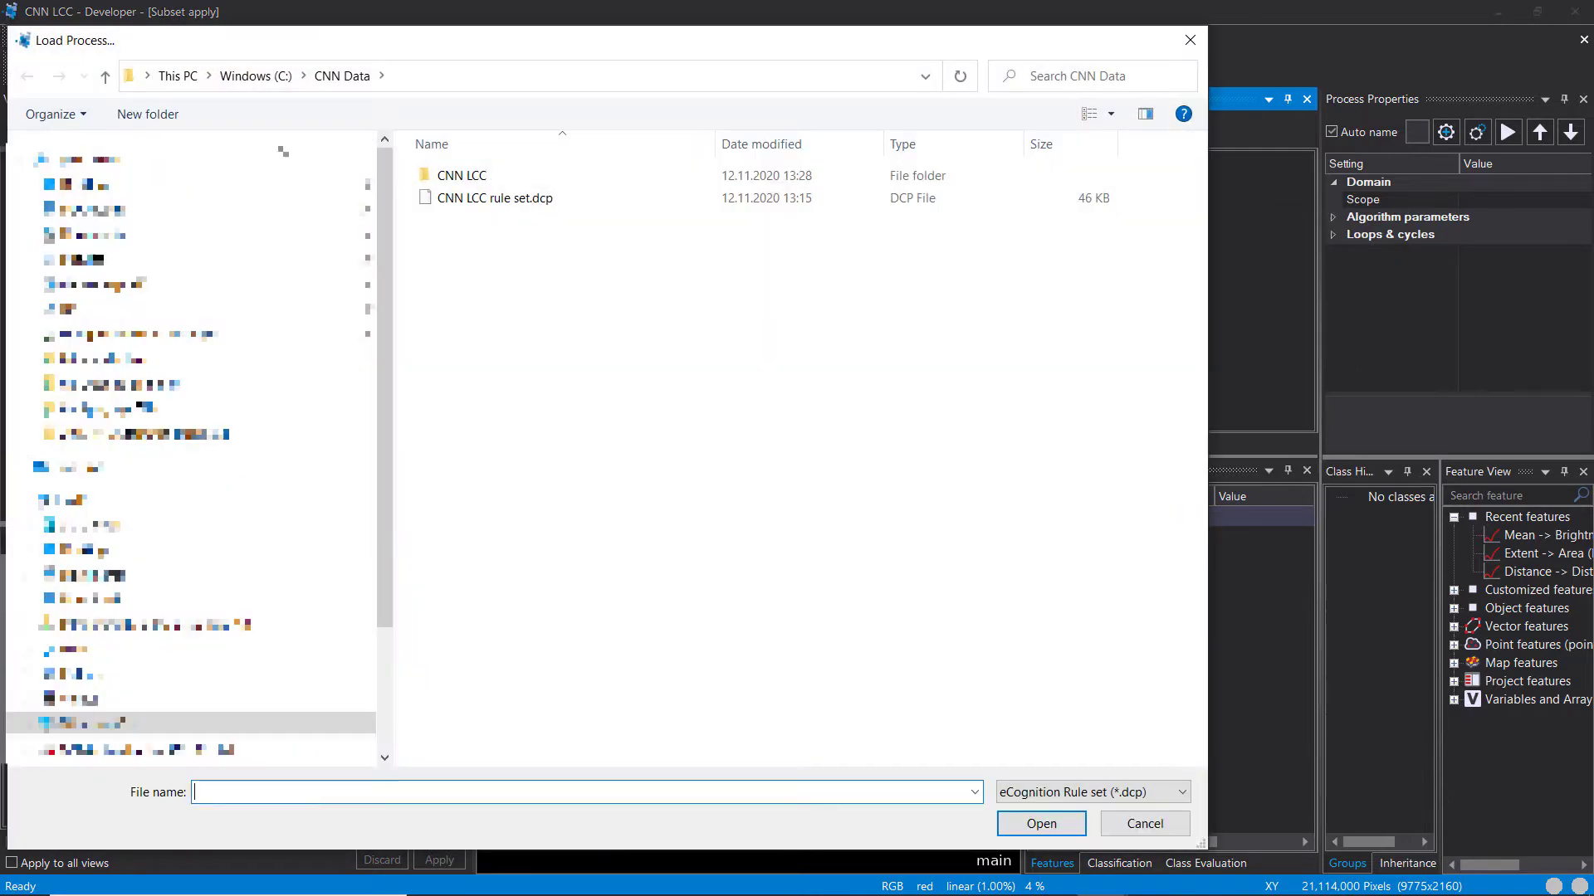
left_click(490, 200)
left_click(1037, 824)
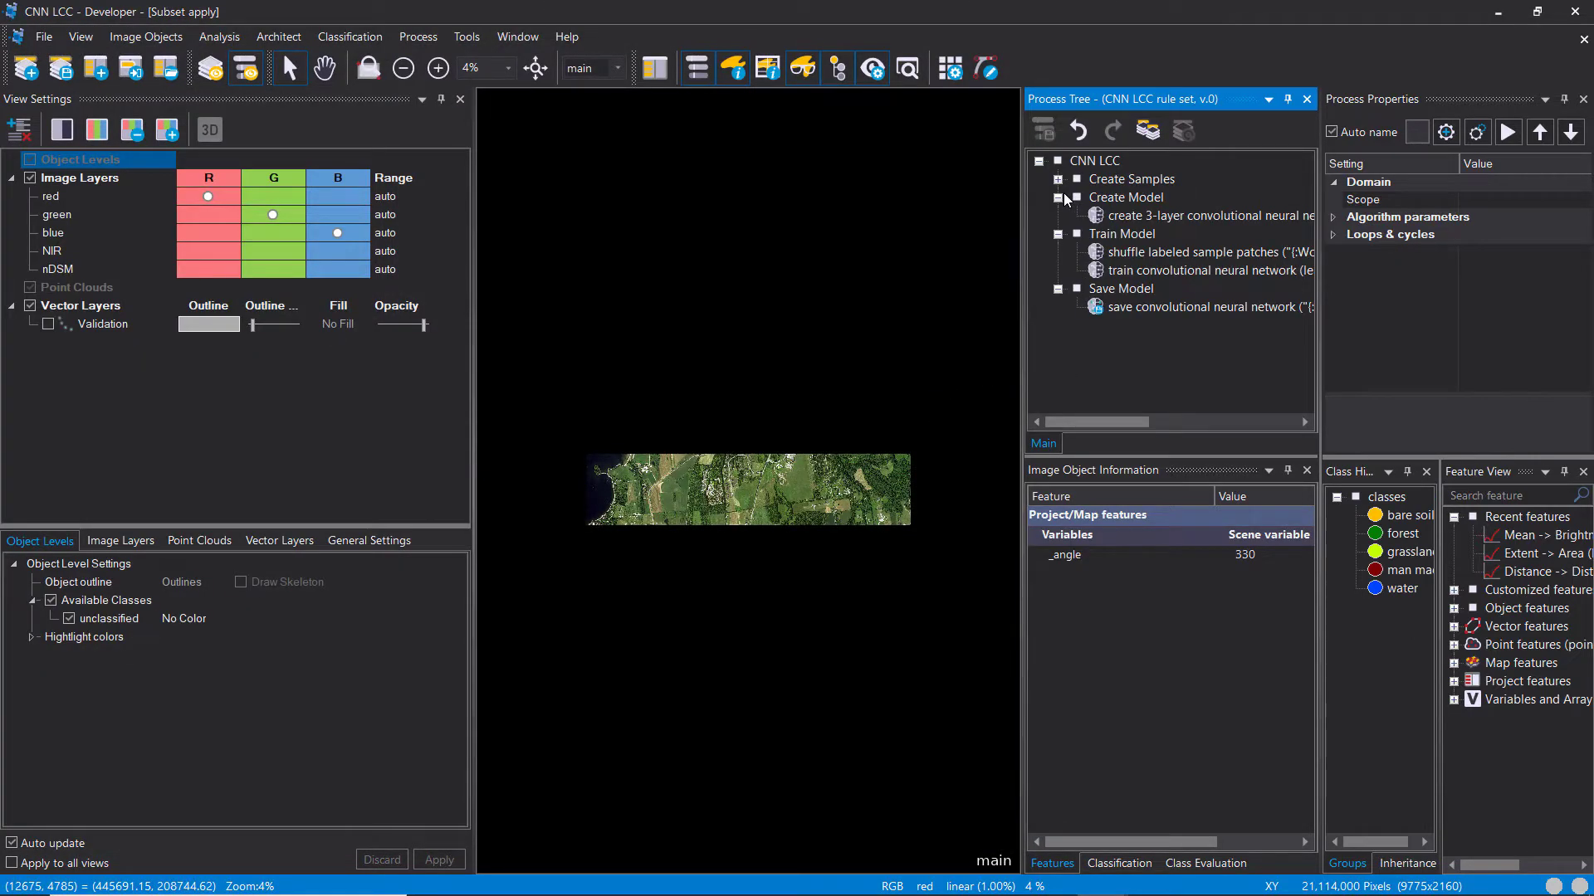
Step: Collapse the Create Model, Train Model and Save Model branches of the rule set
left_click(1058, 197)
left_click(1057, 215)
left_click(1056, 234)
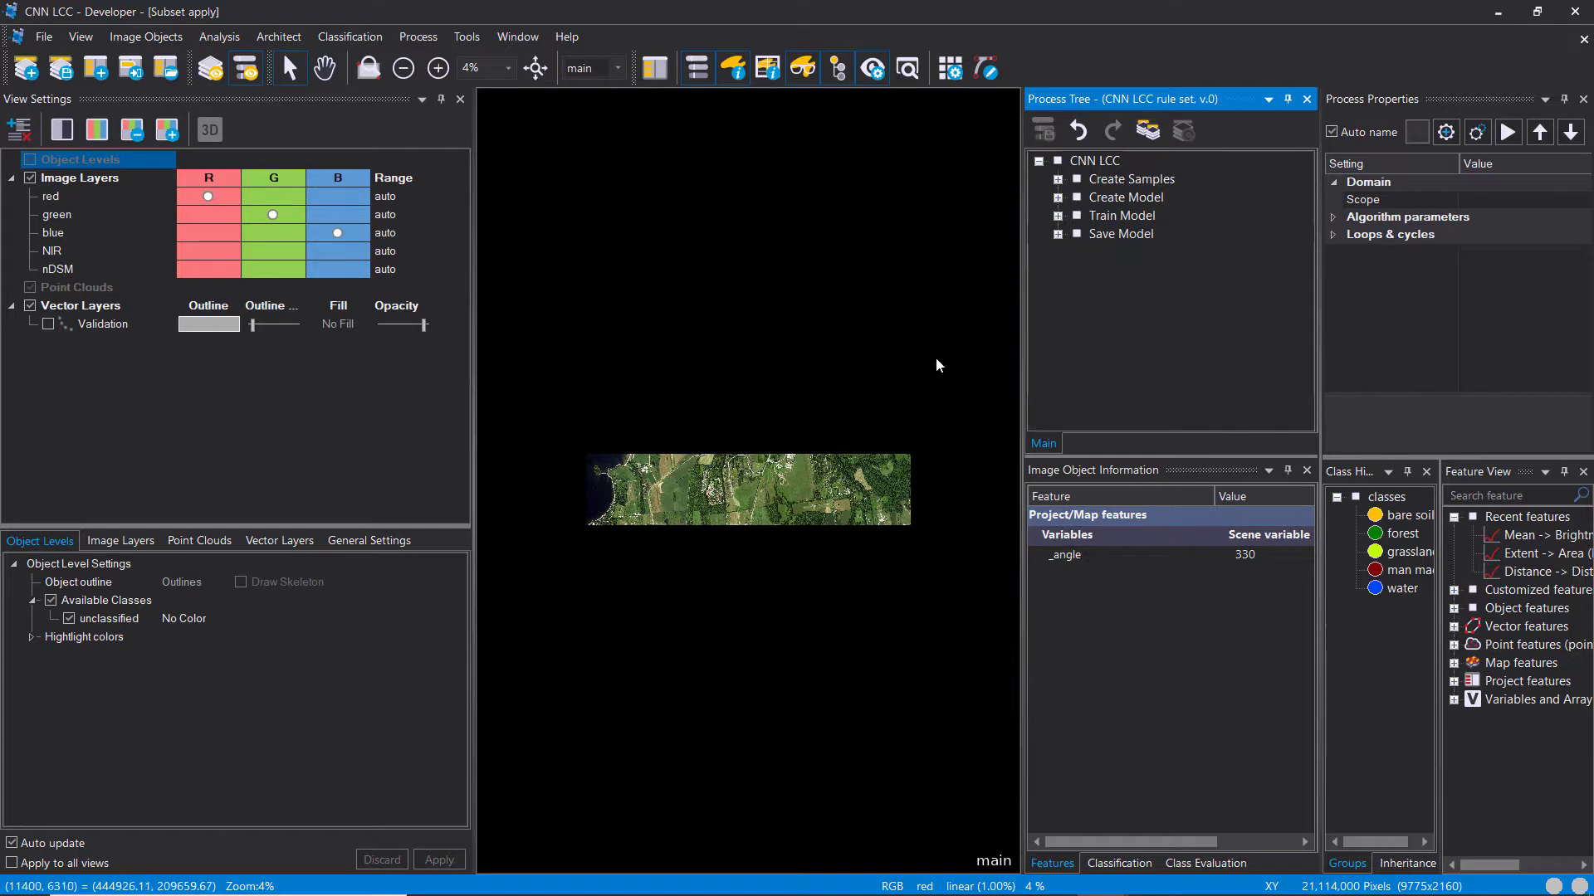
Step: Add a parent process named "Load Model" after Save Model in the rule set
left_click(1117, 236)
double_click(1116, 237)
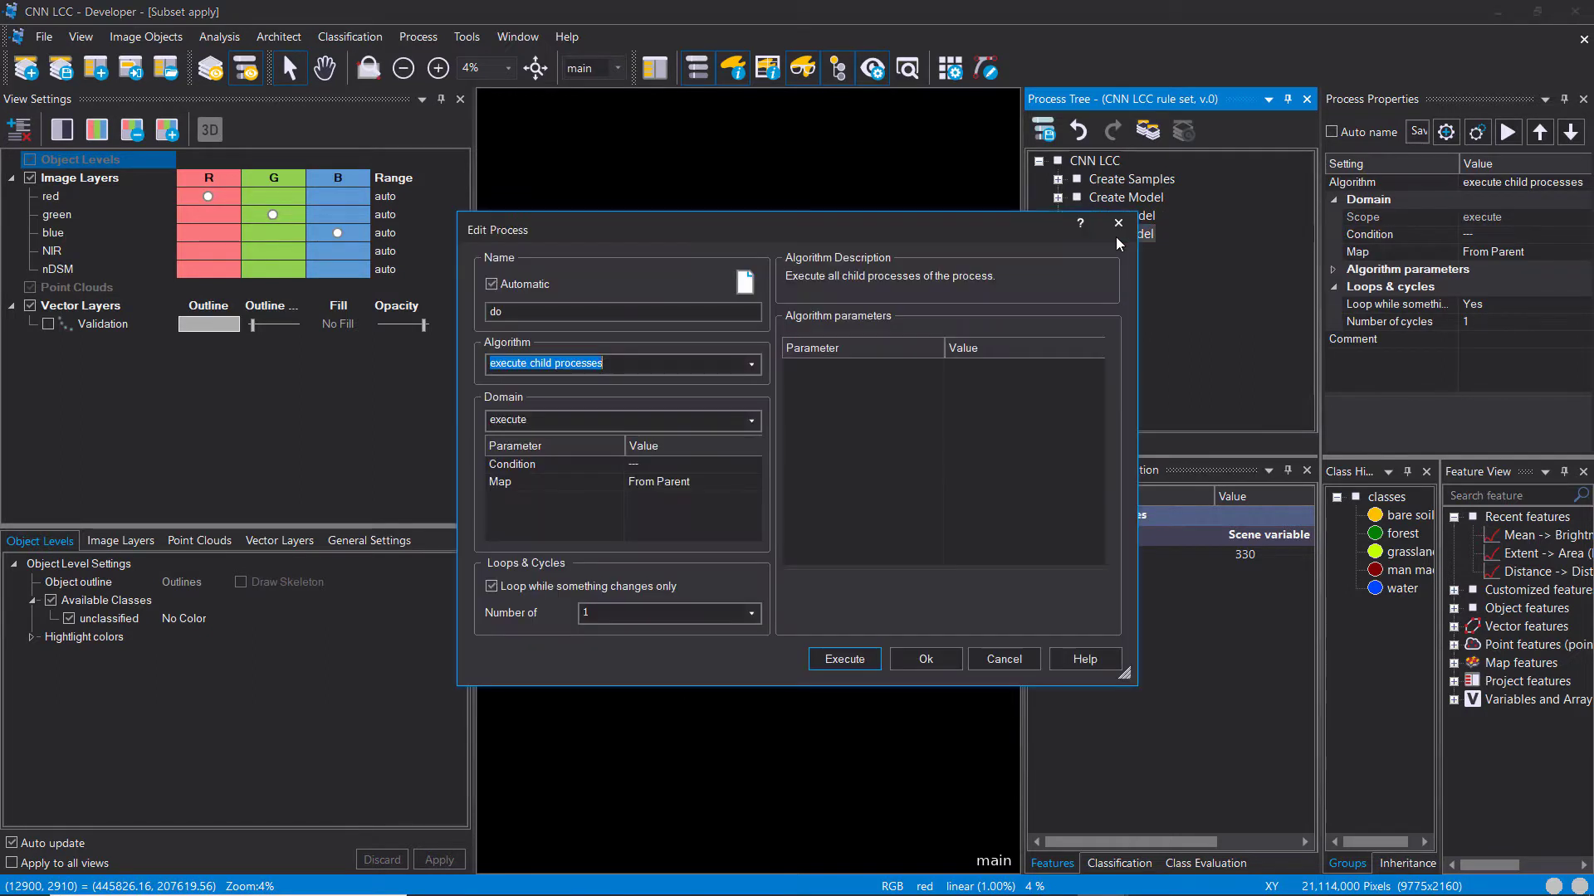
type("Load Model")
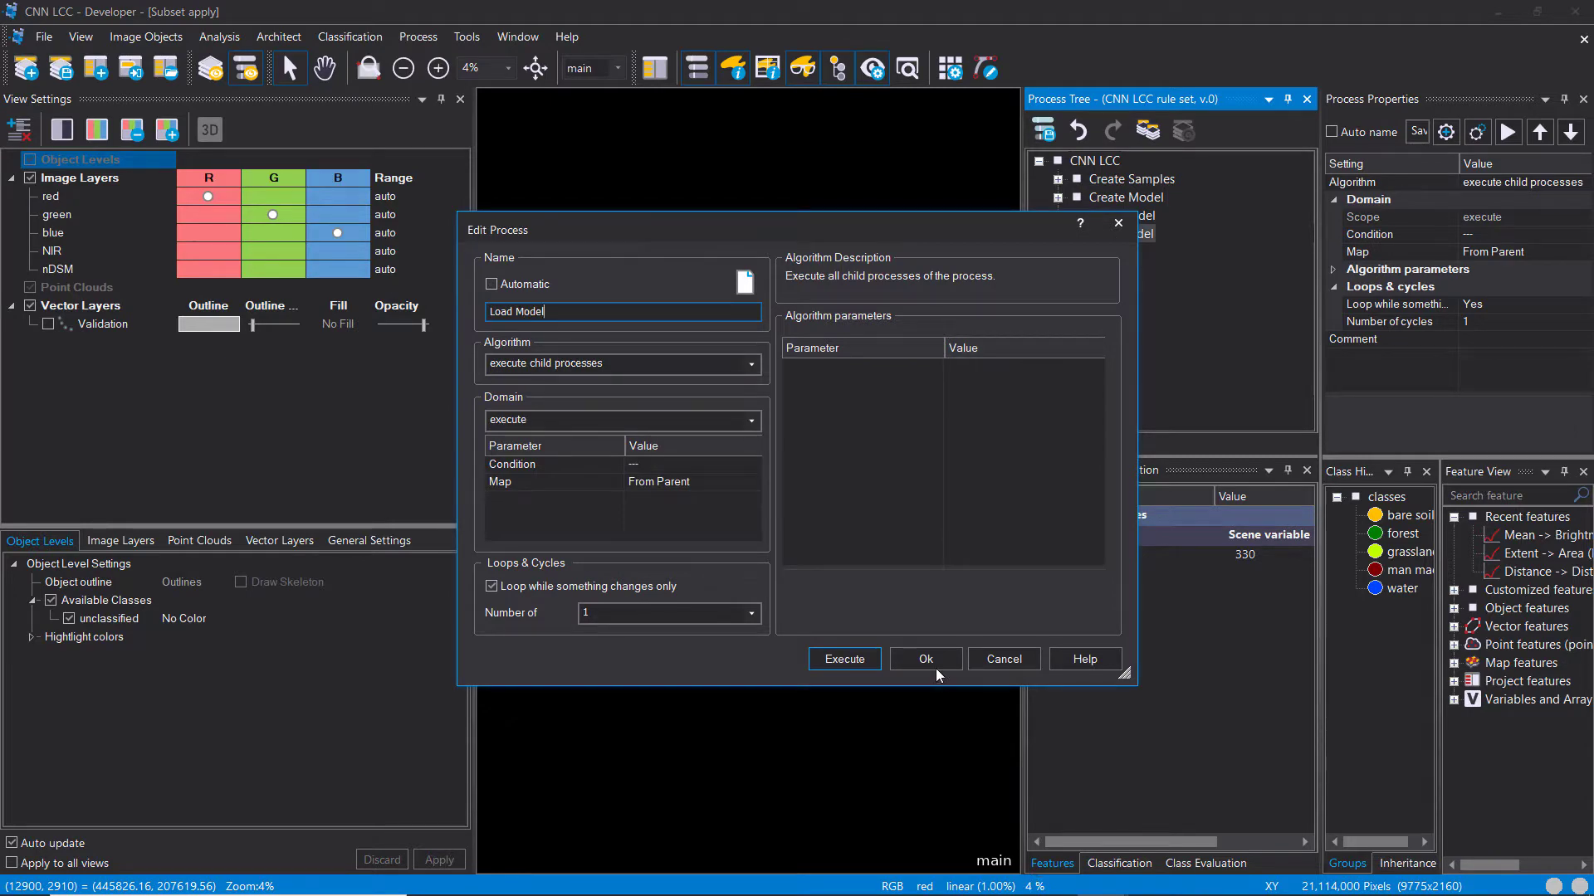
left_click(926, 661)
Step: Insert a child process under Load Model using the load convolutional neural network algorithm with default model files, and execute it
right_click(1106, 253)
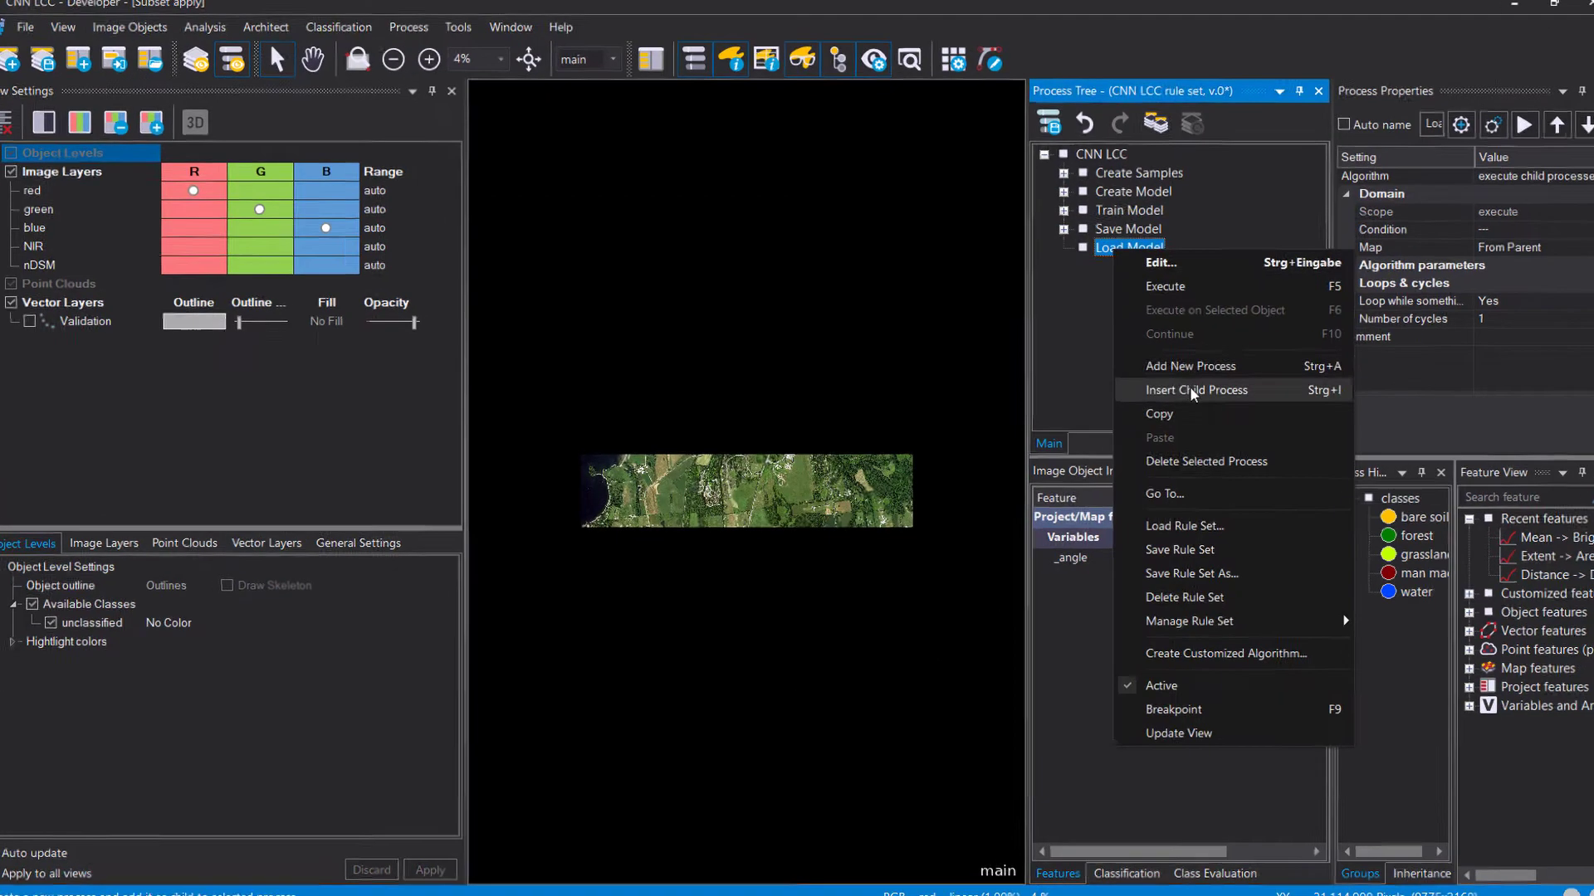
left_click(1179, 368)
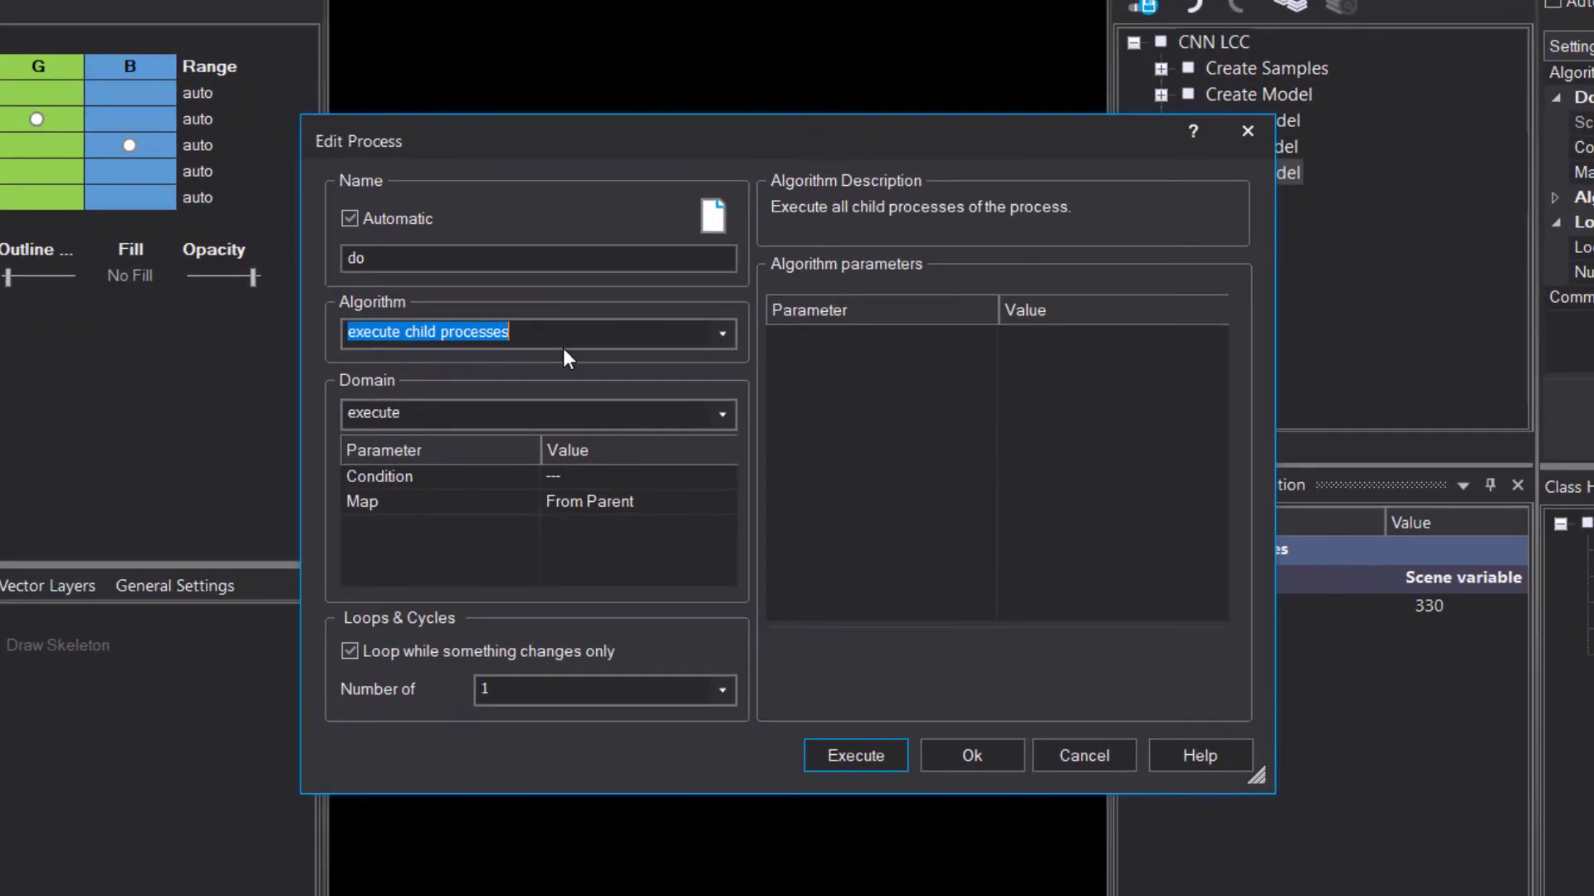
type("load")
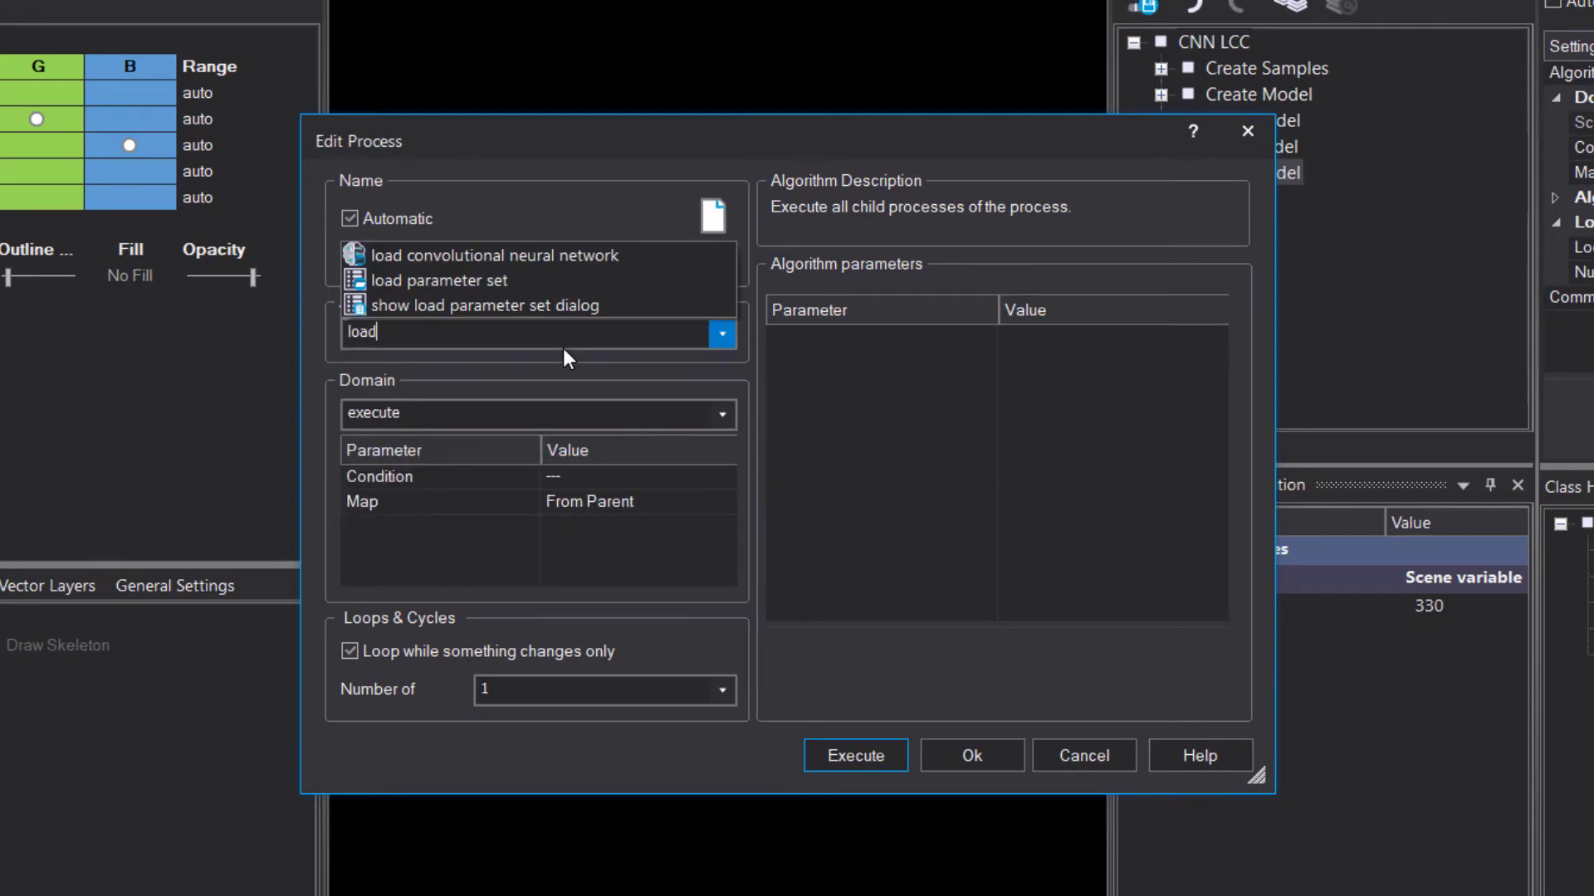
left_click(468, 262)
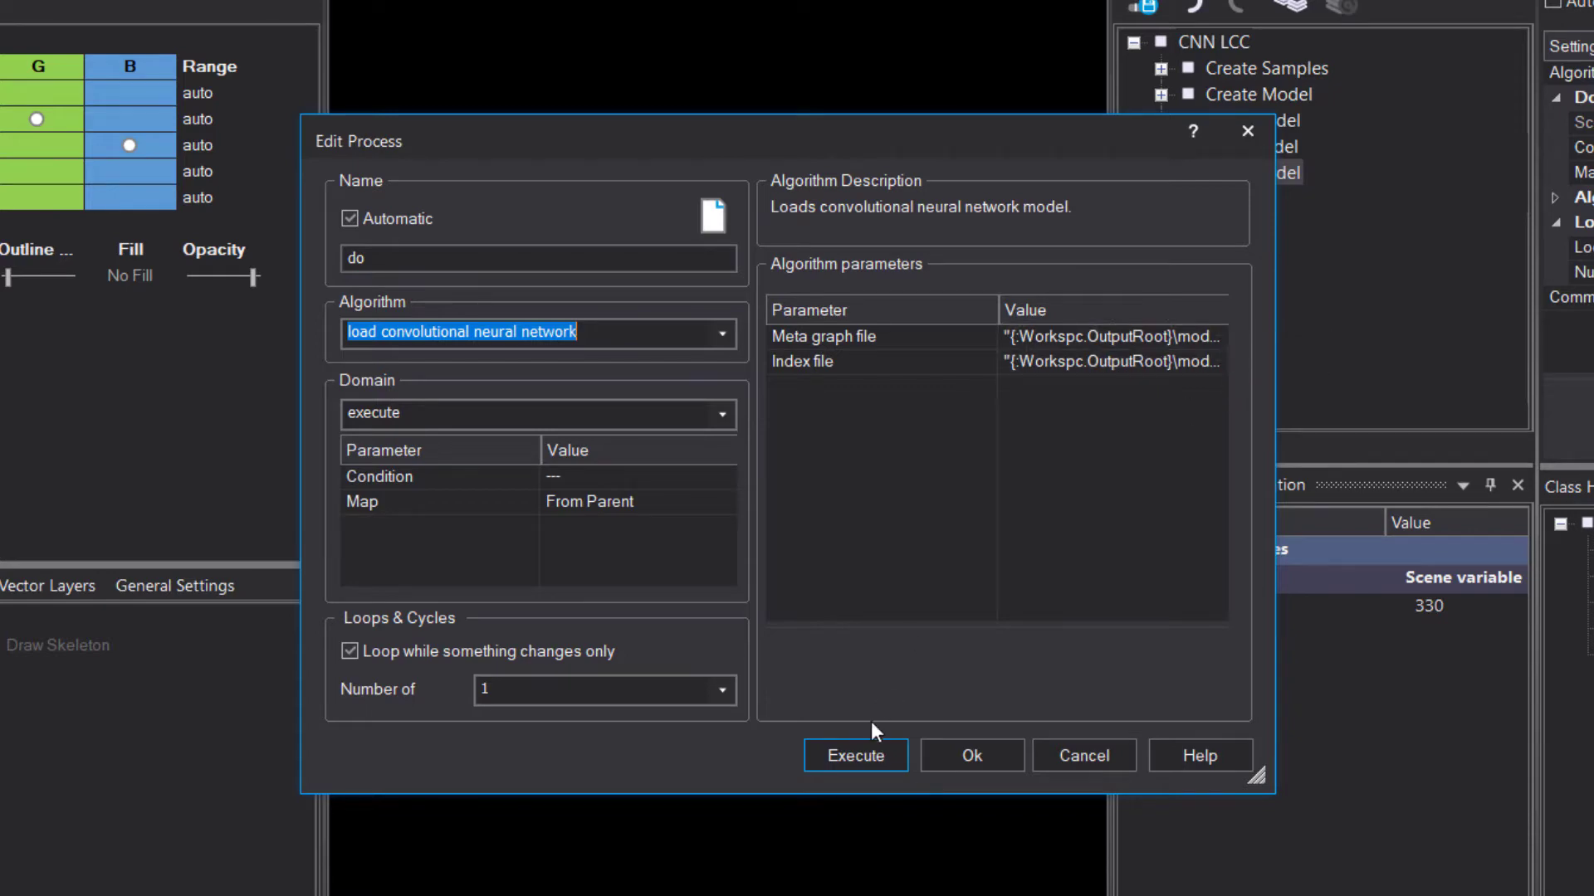
left_click(871, 751)
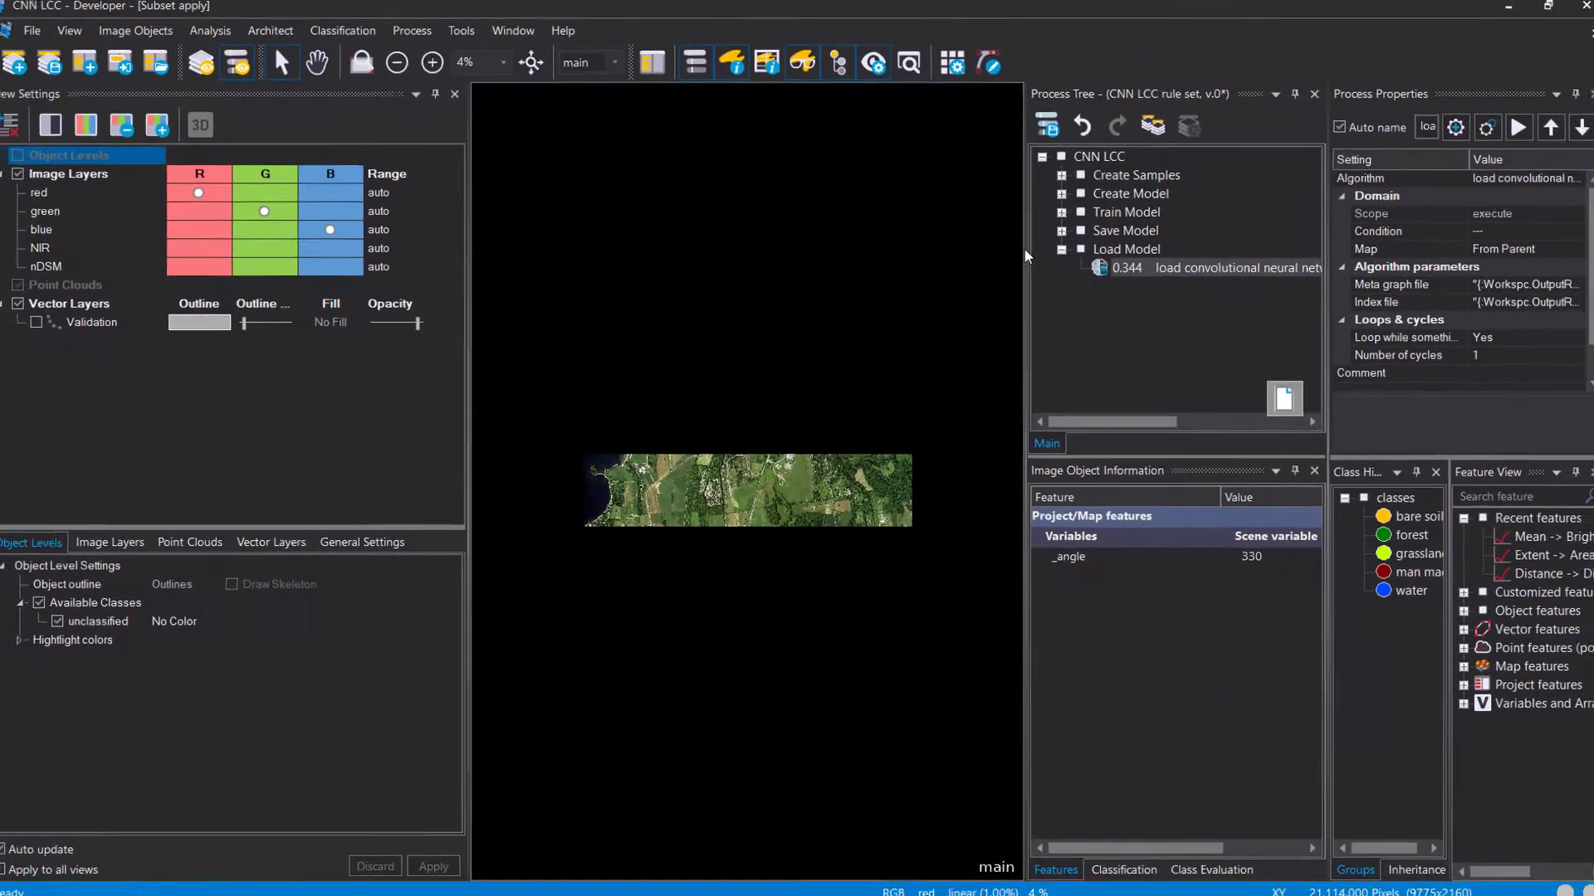
Step: Collapse Load Model and add a parent process named "Apply Model" after it
left_click(1058, 251)
double_click(1094, 253)
key("shift+Tab")
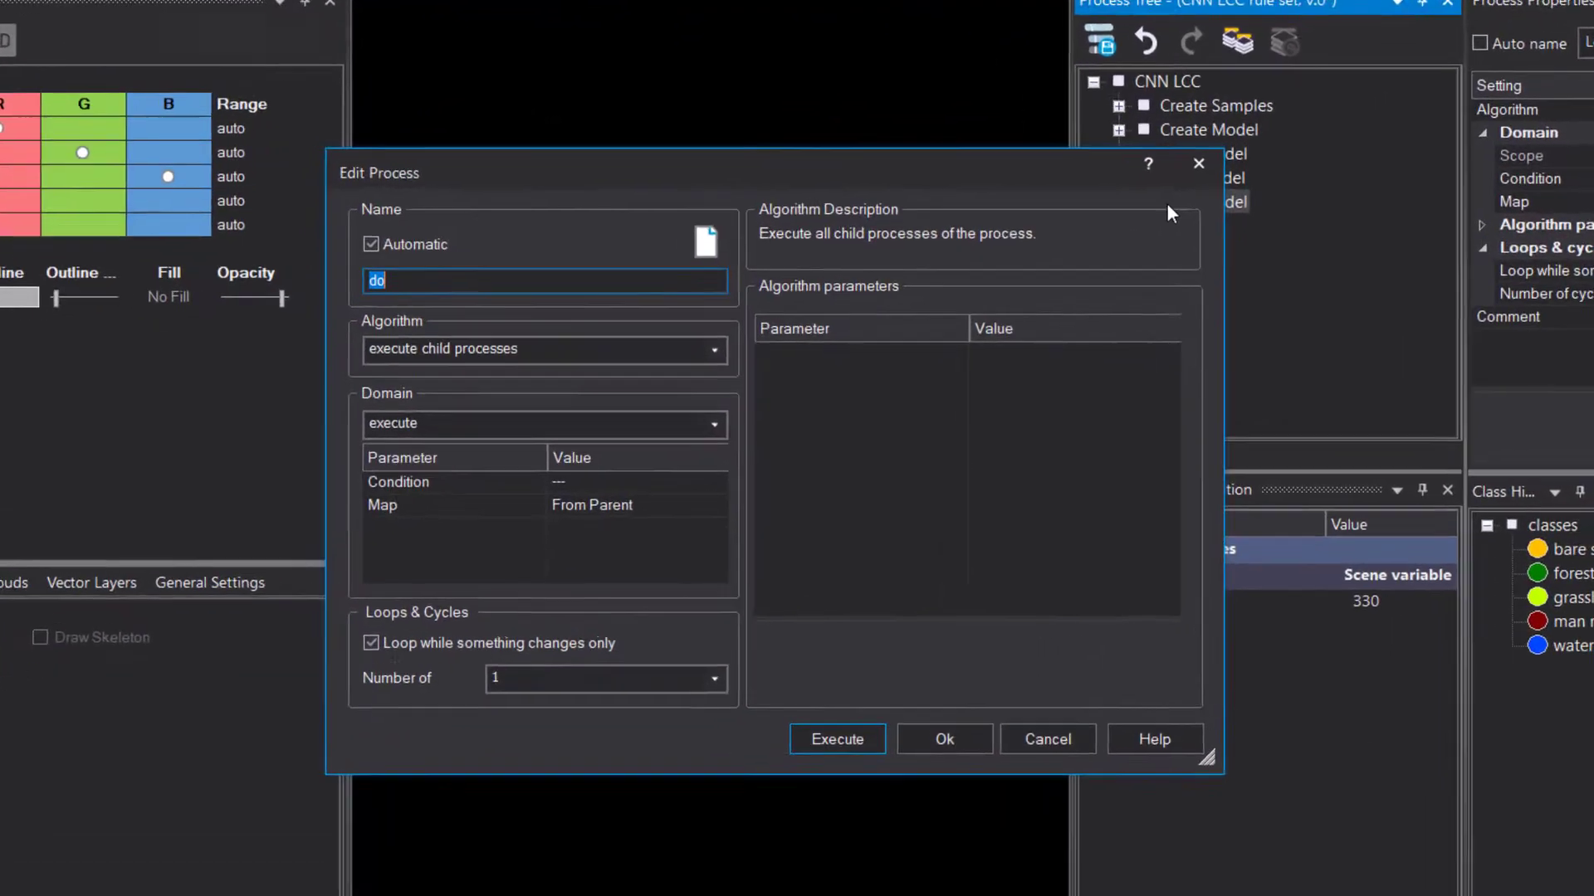
type("Apply")
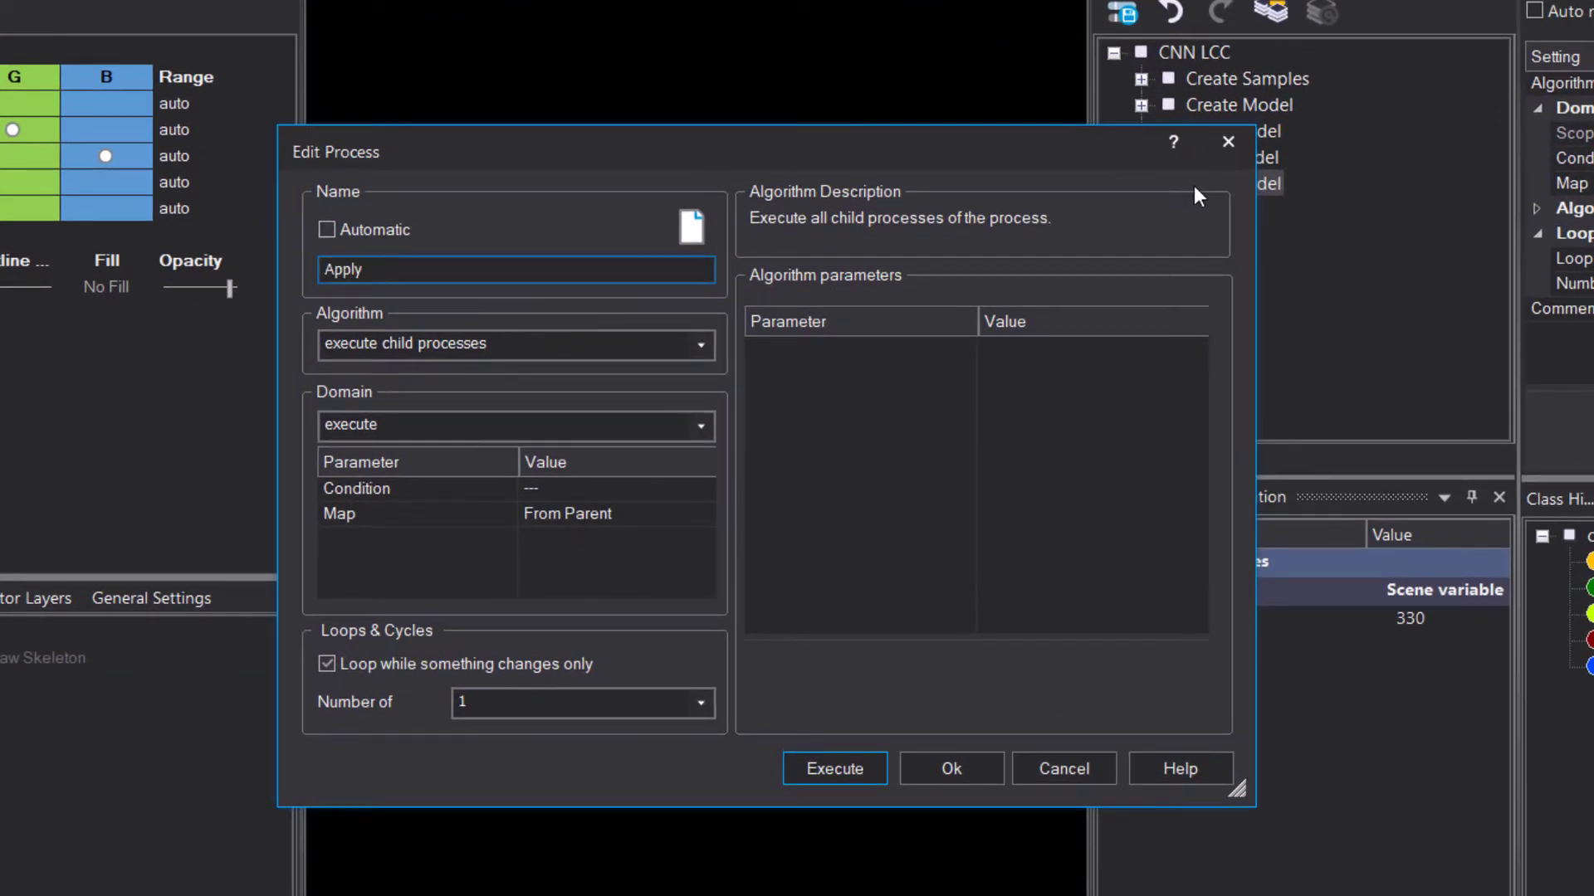
type(" Model")
left_click(906, 779)
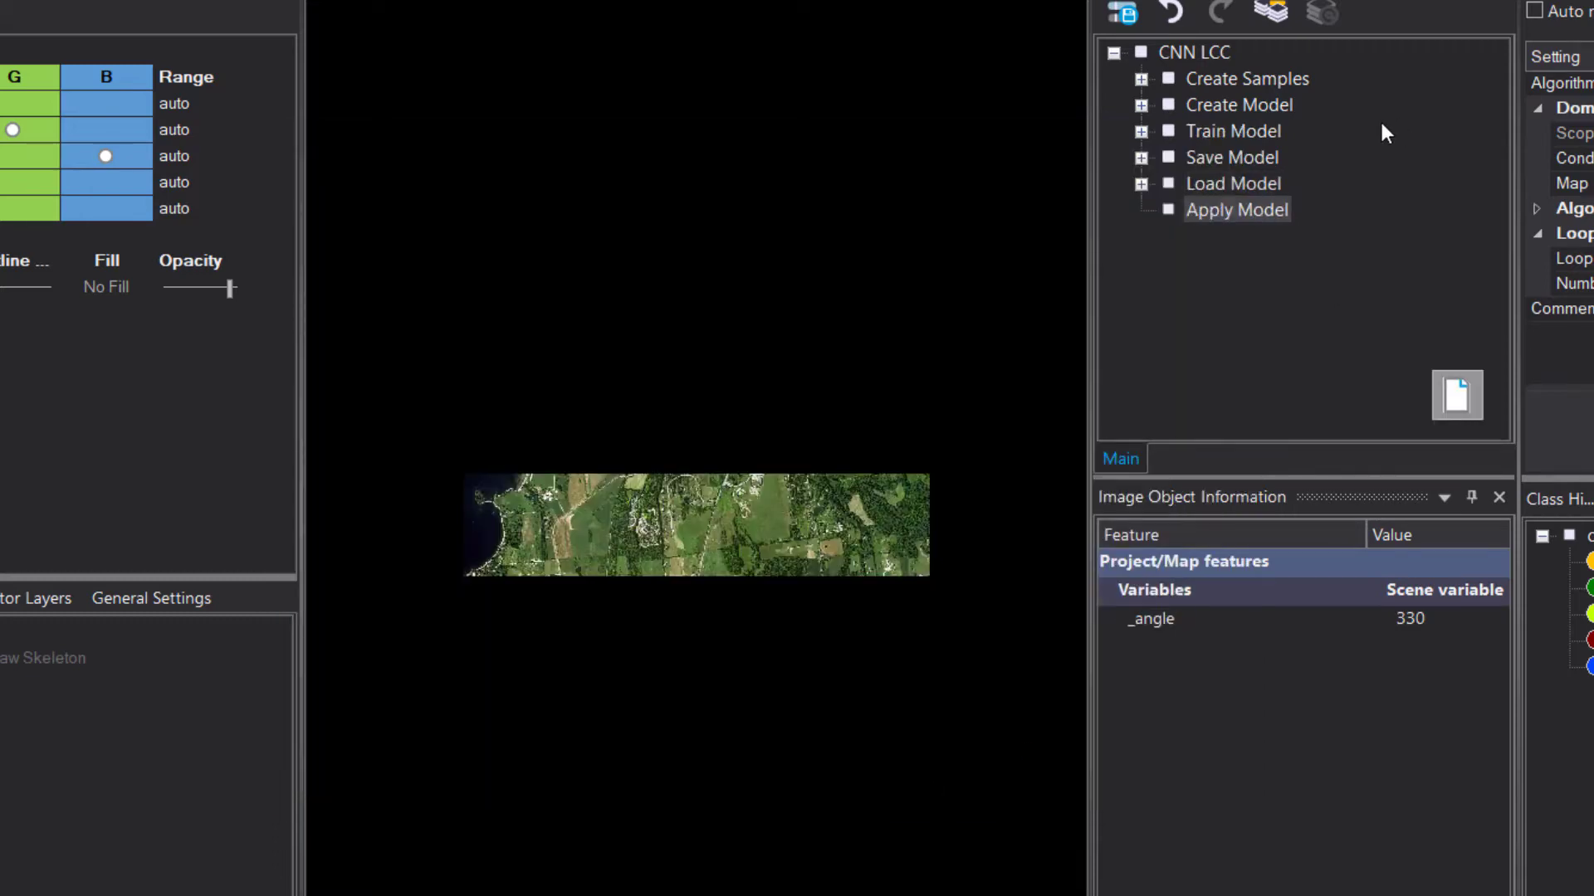
Step: Insert an apply convolutional neural network child process under Apply Model, using red, green, blue and NIR as input layers without nDSM
key("ctrl+a")
type("a")
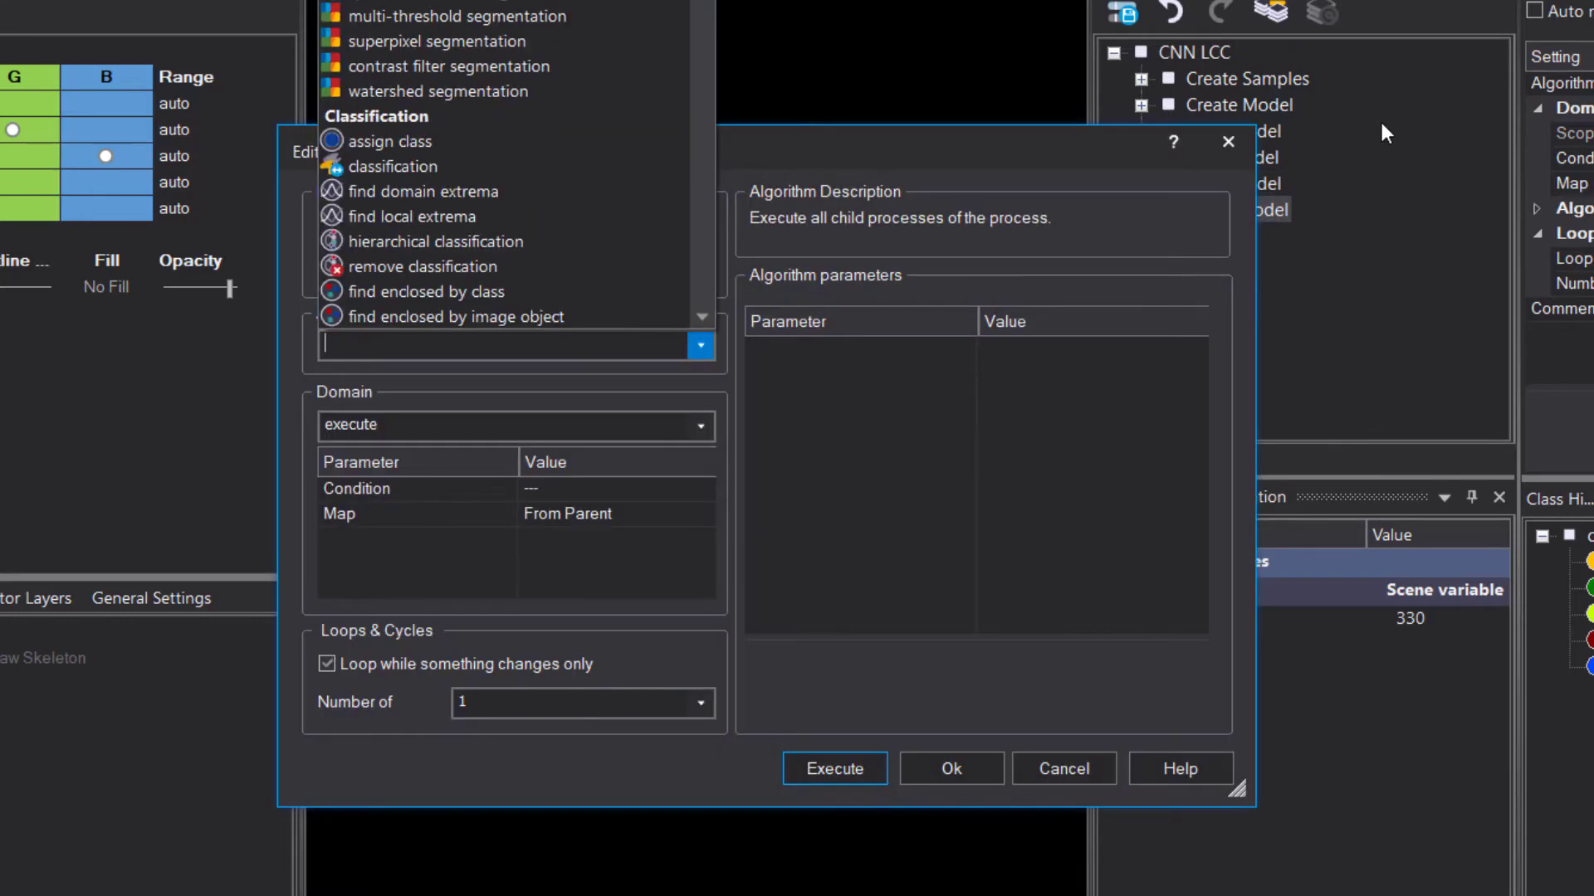
type("ppl")
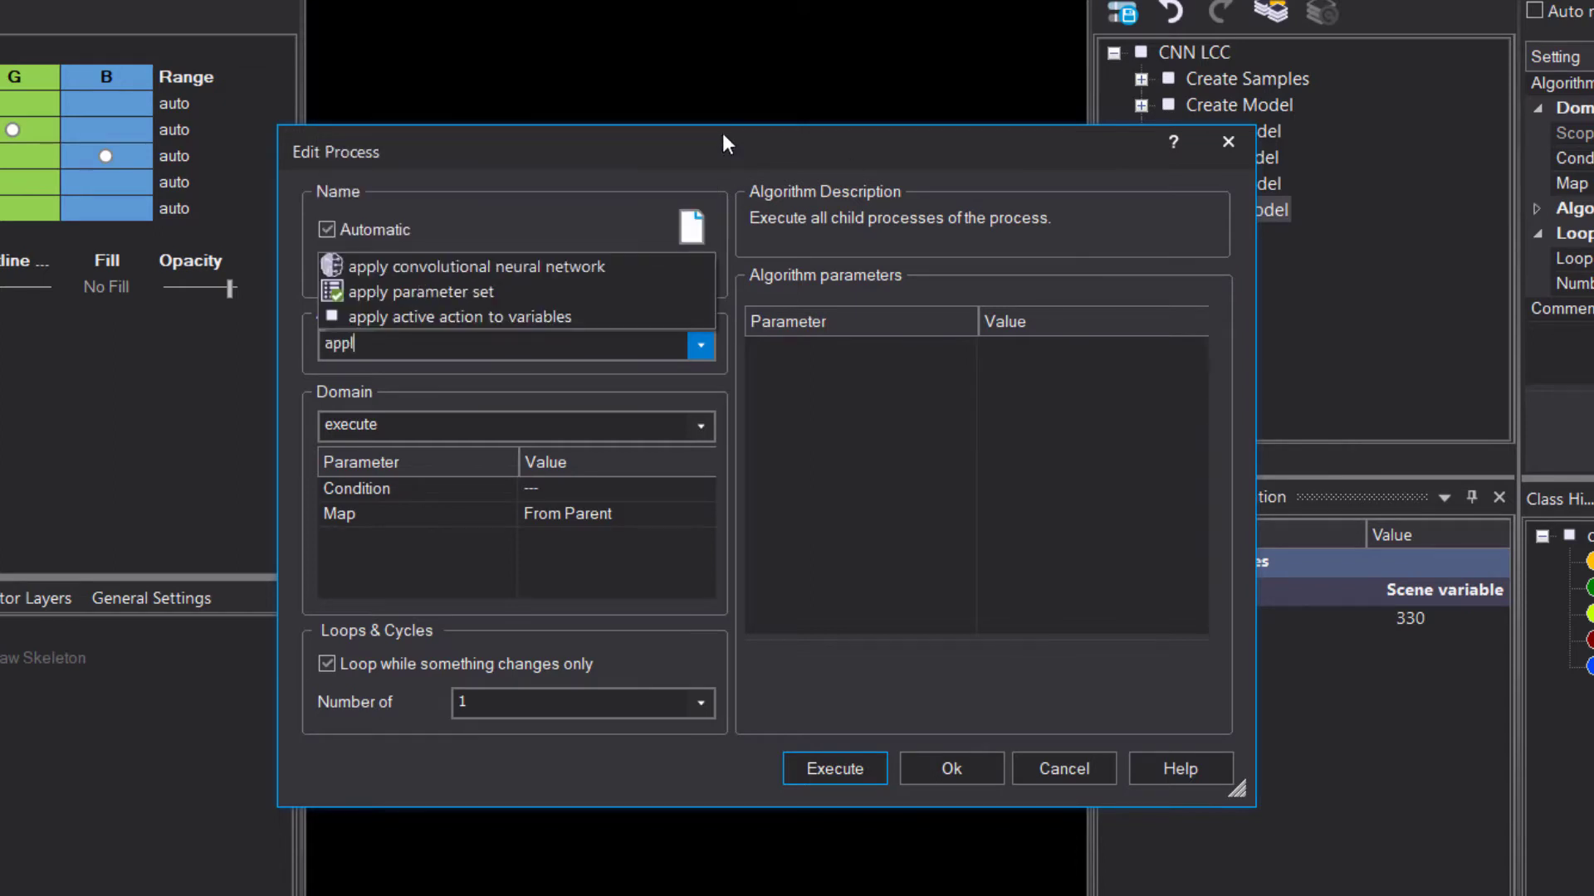
left_click(621, 266)
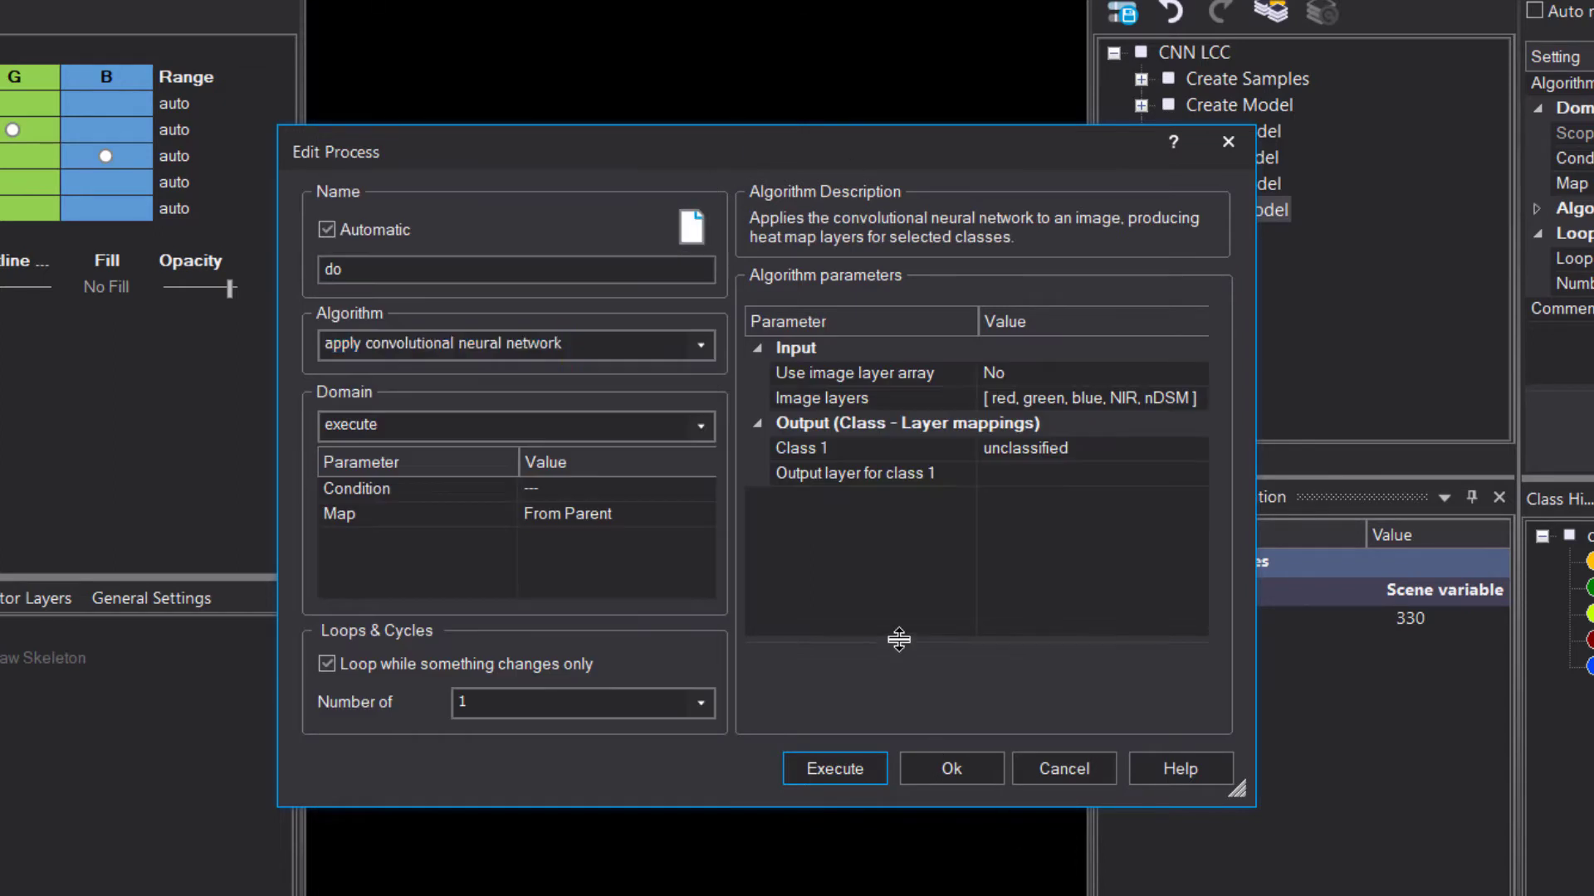
left_click(1196, 397)
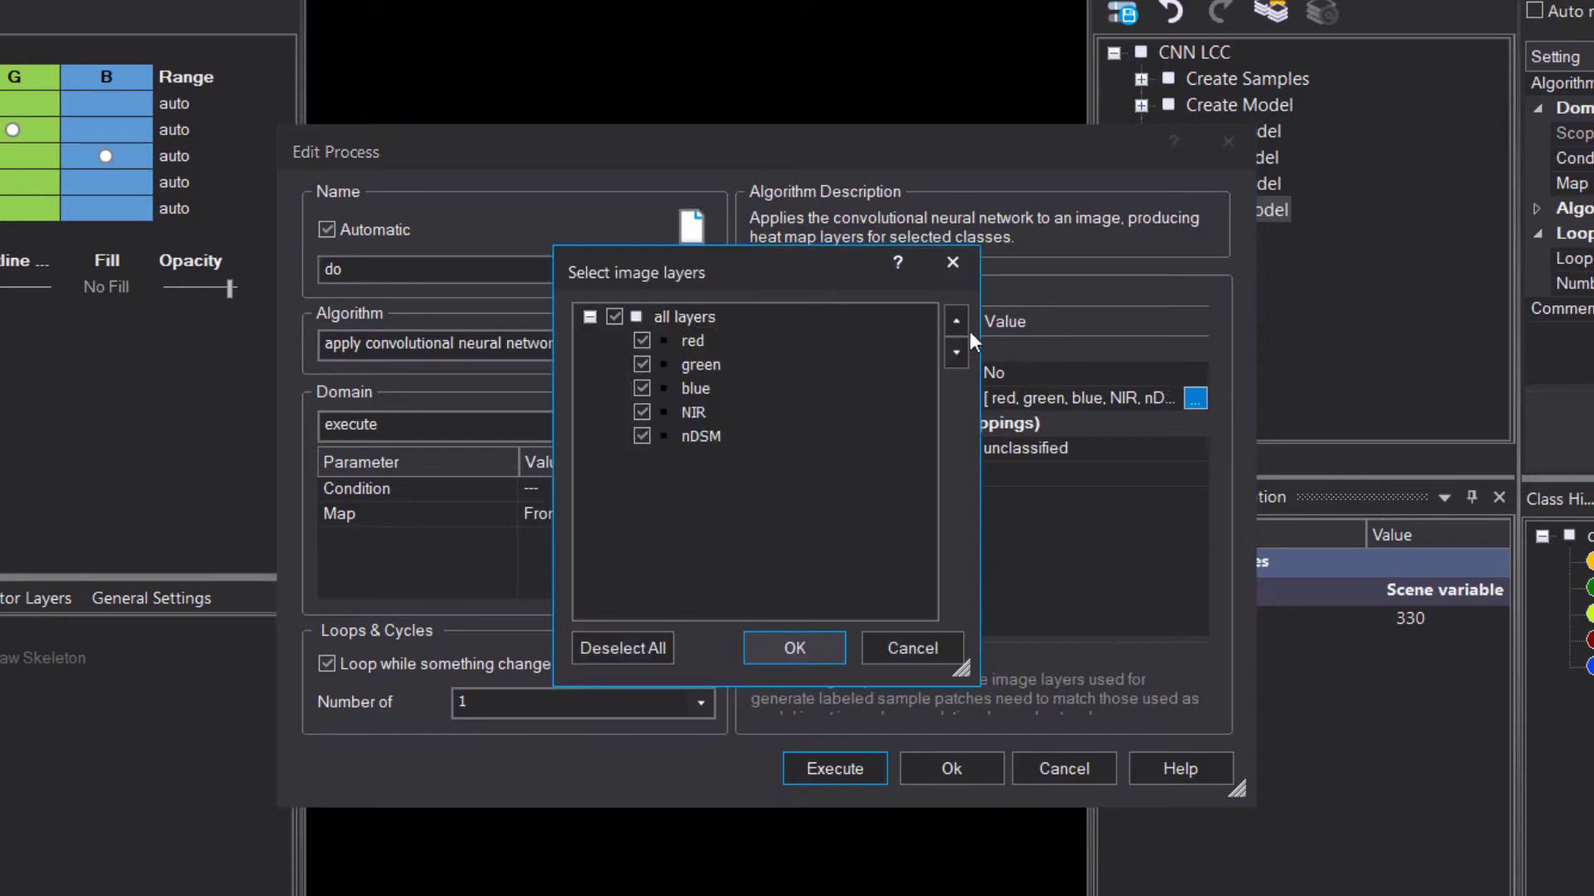
left_click(649, 439)
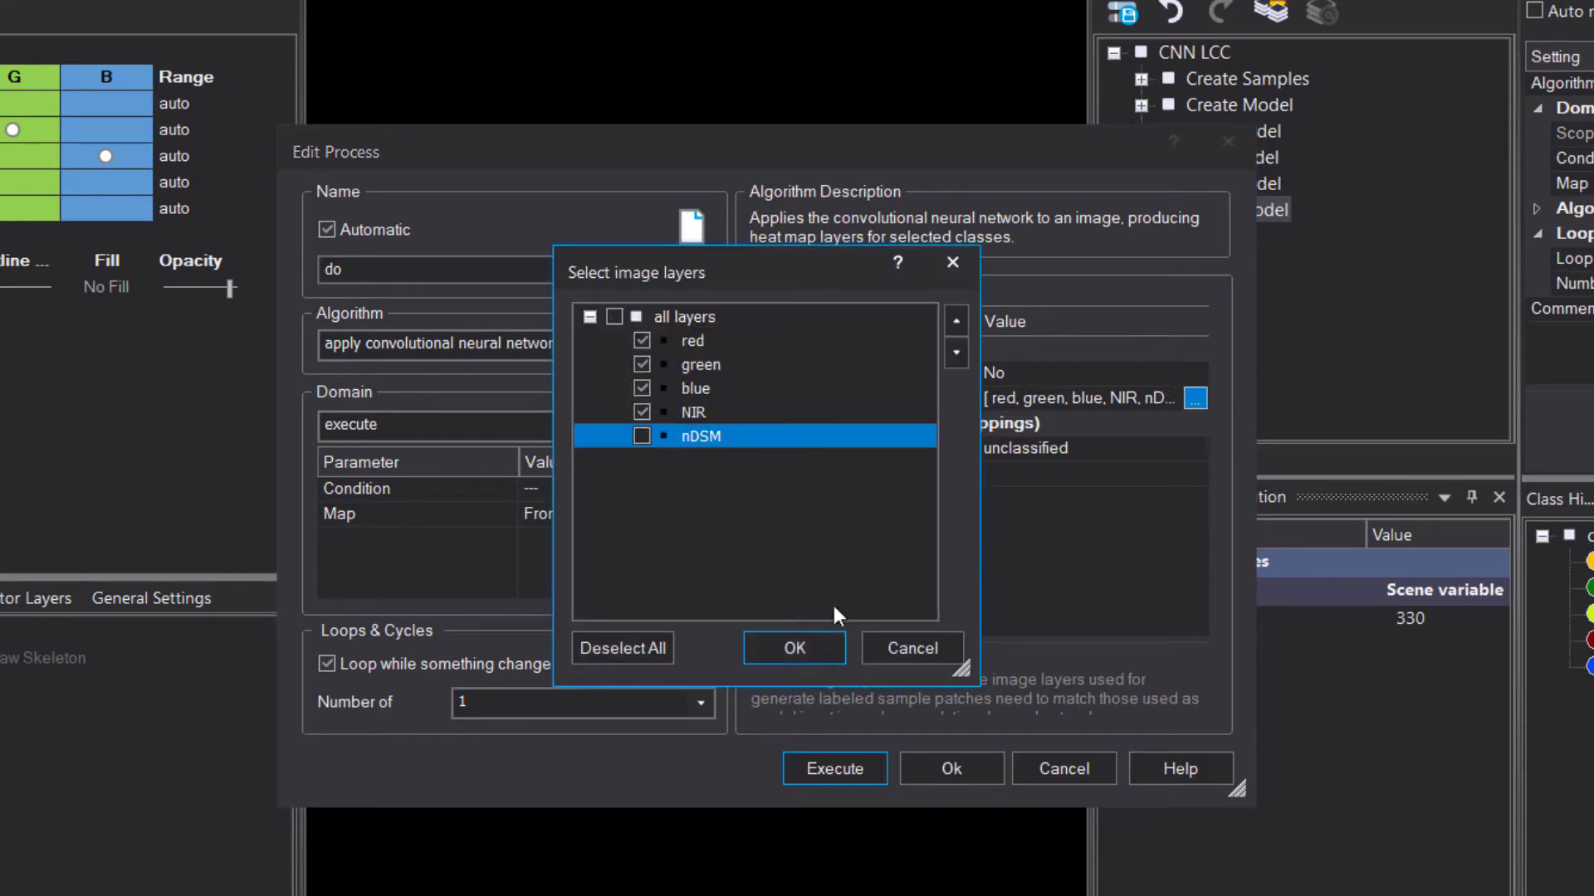
left_click(820, 647)
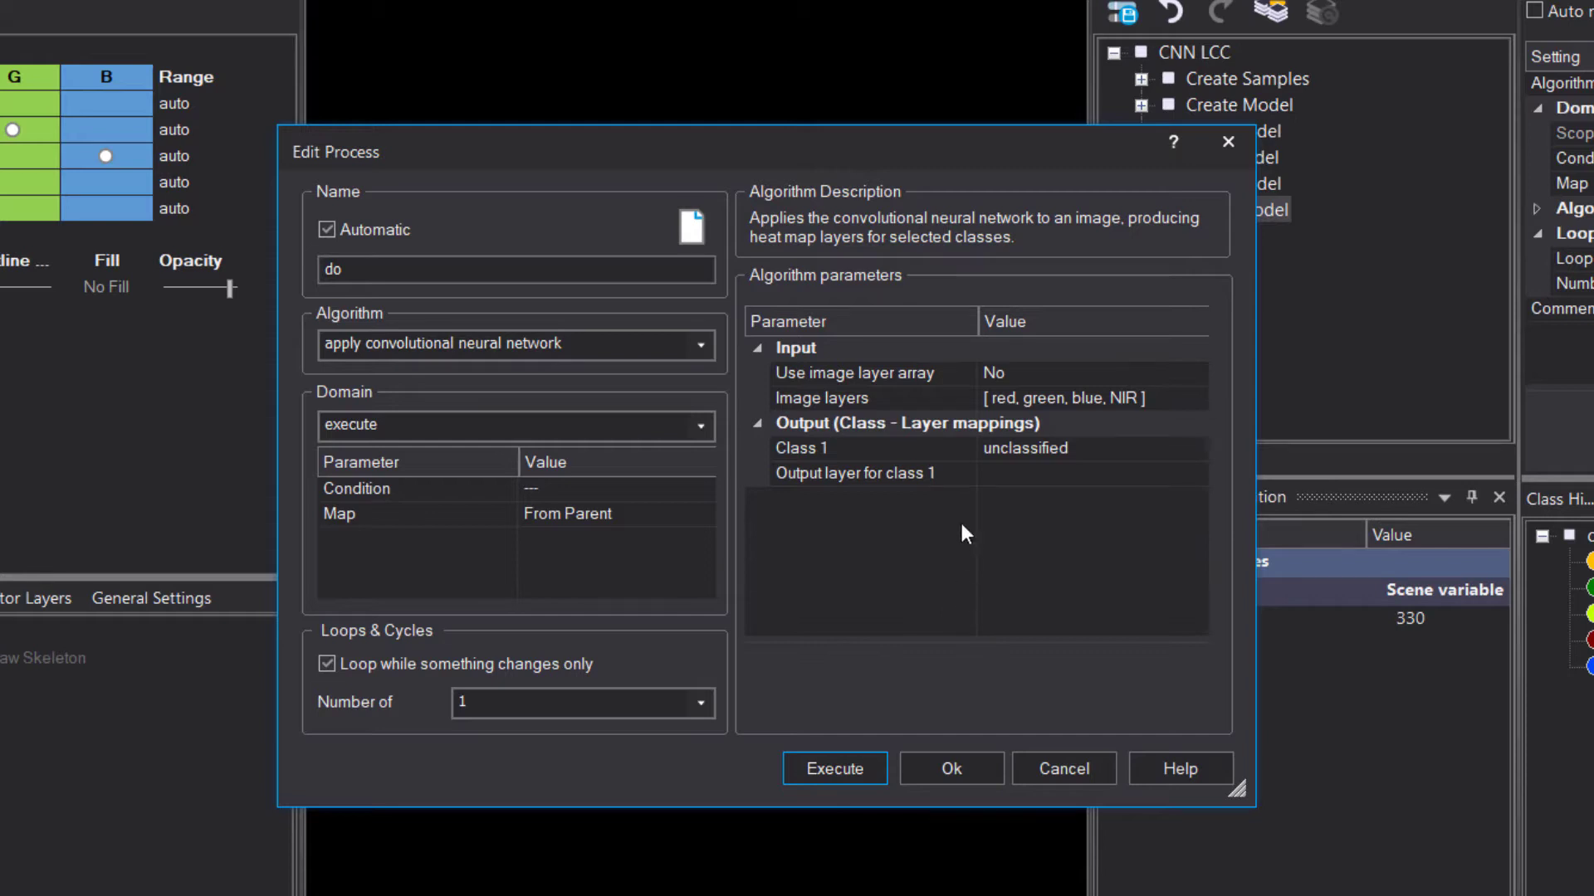
Step: Map output class 1 to bare soil with the output layer HM_bare_soil
left_click(1133, 451)
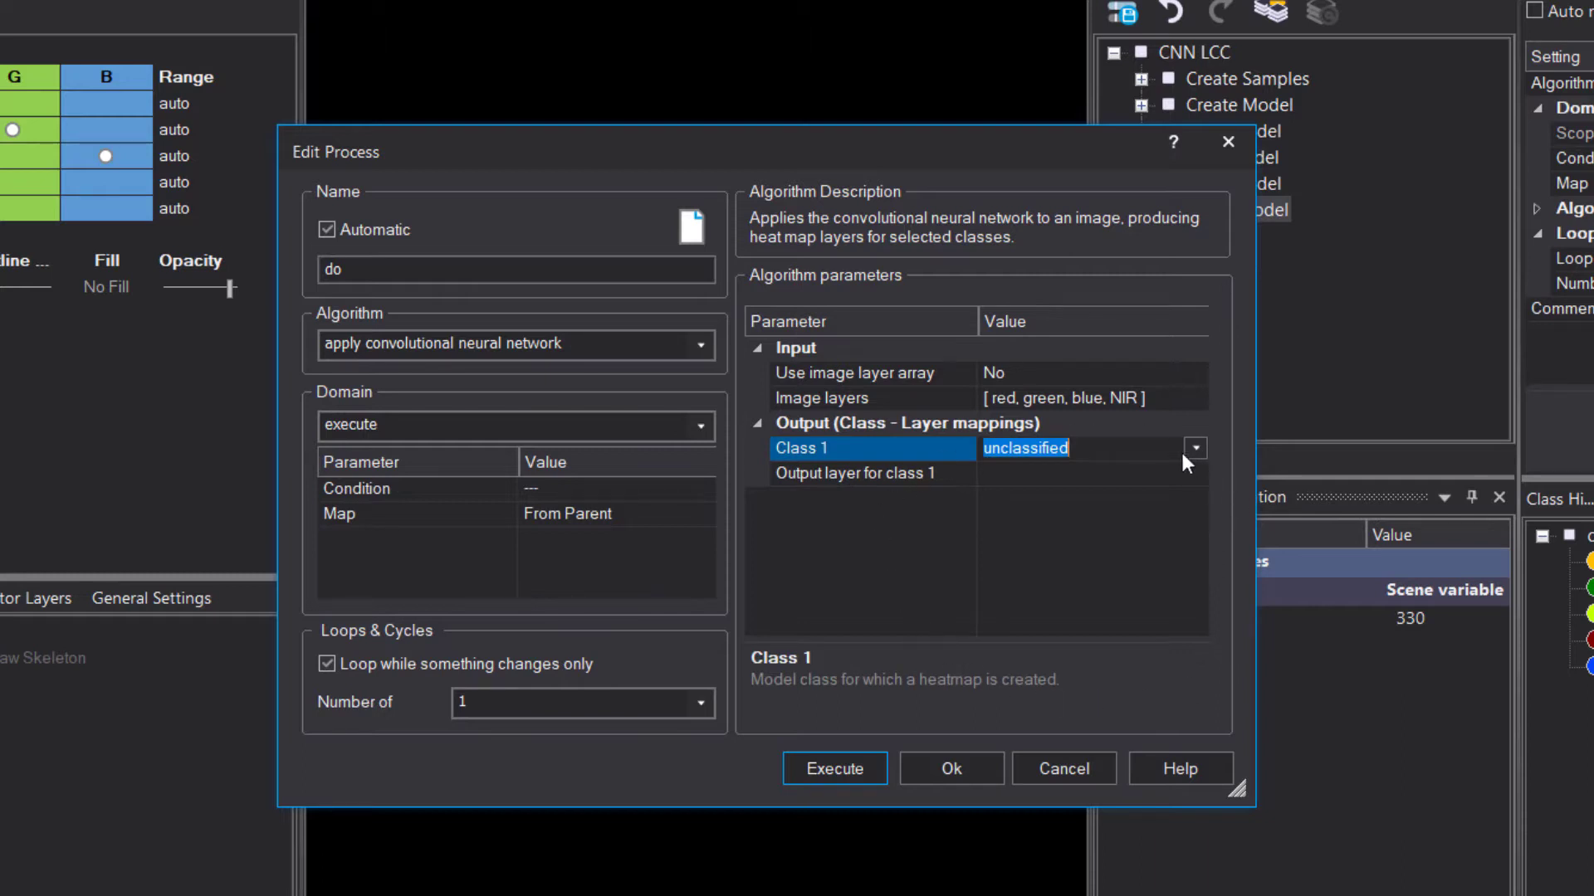
left_click(1196, 448)
left_click(1109, 504)
left_click(1079, 480)
type("HM_bare_soil")
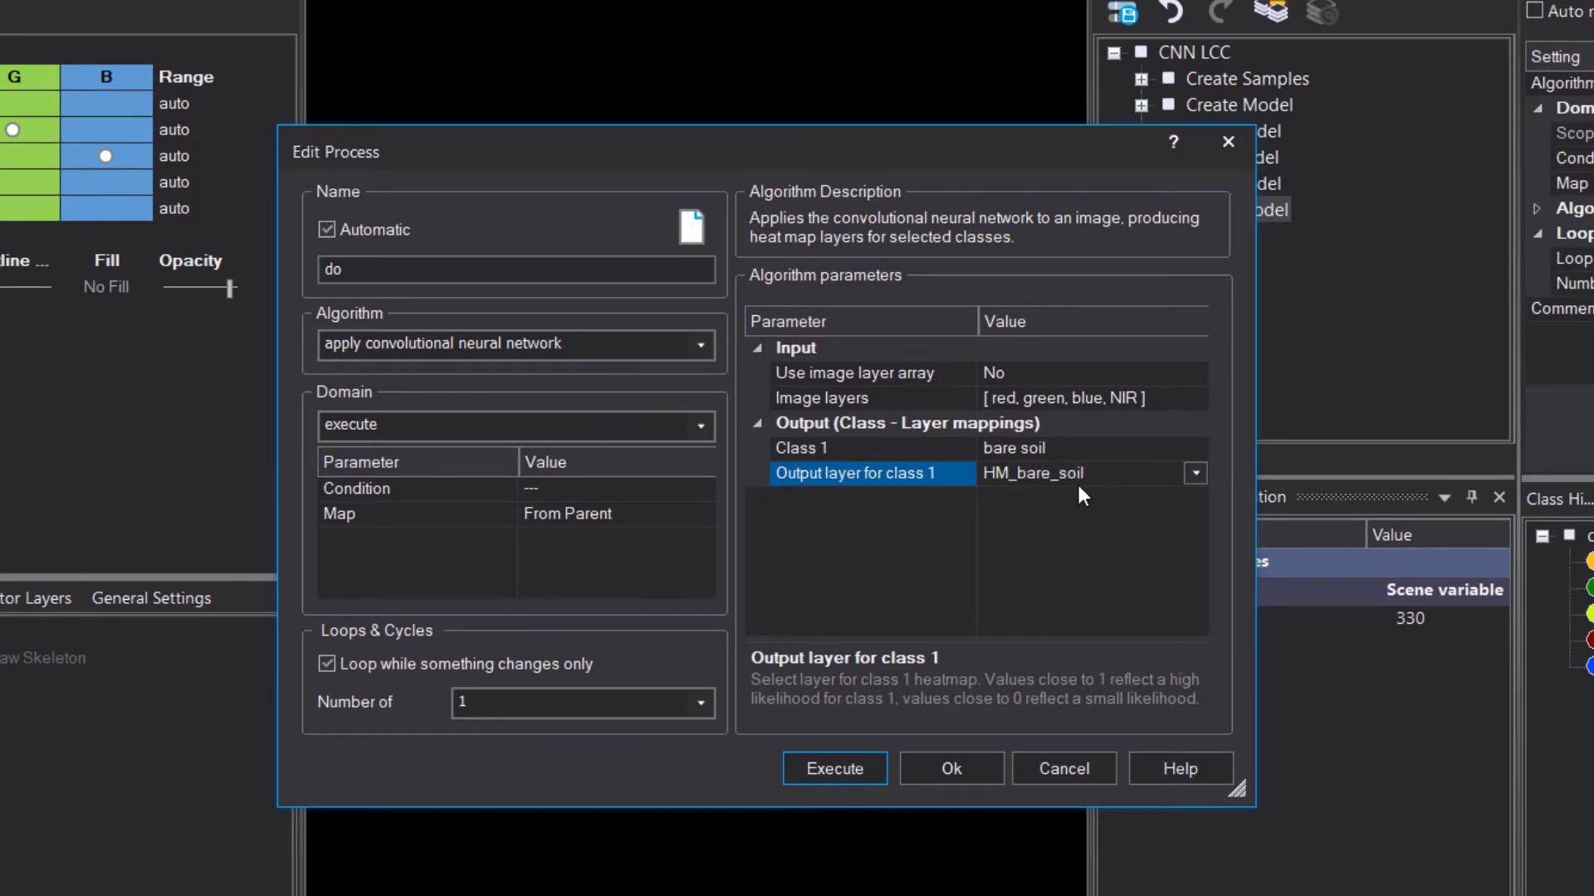
Step: Map output class 2 to forest with the output layer HM_forest
left_click(779, 523)
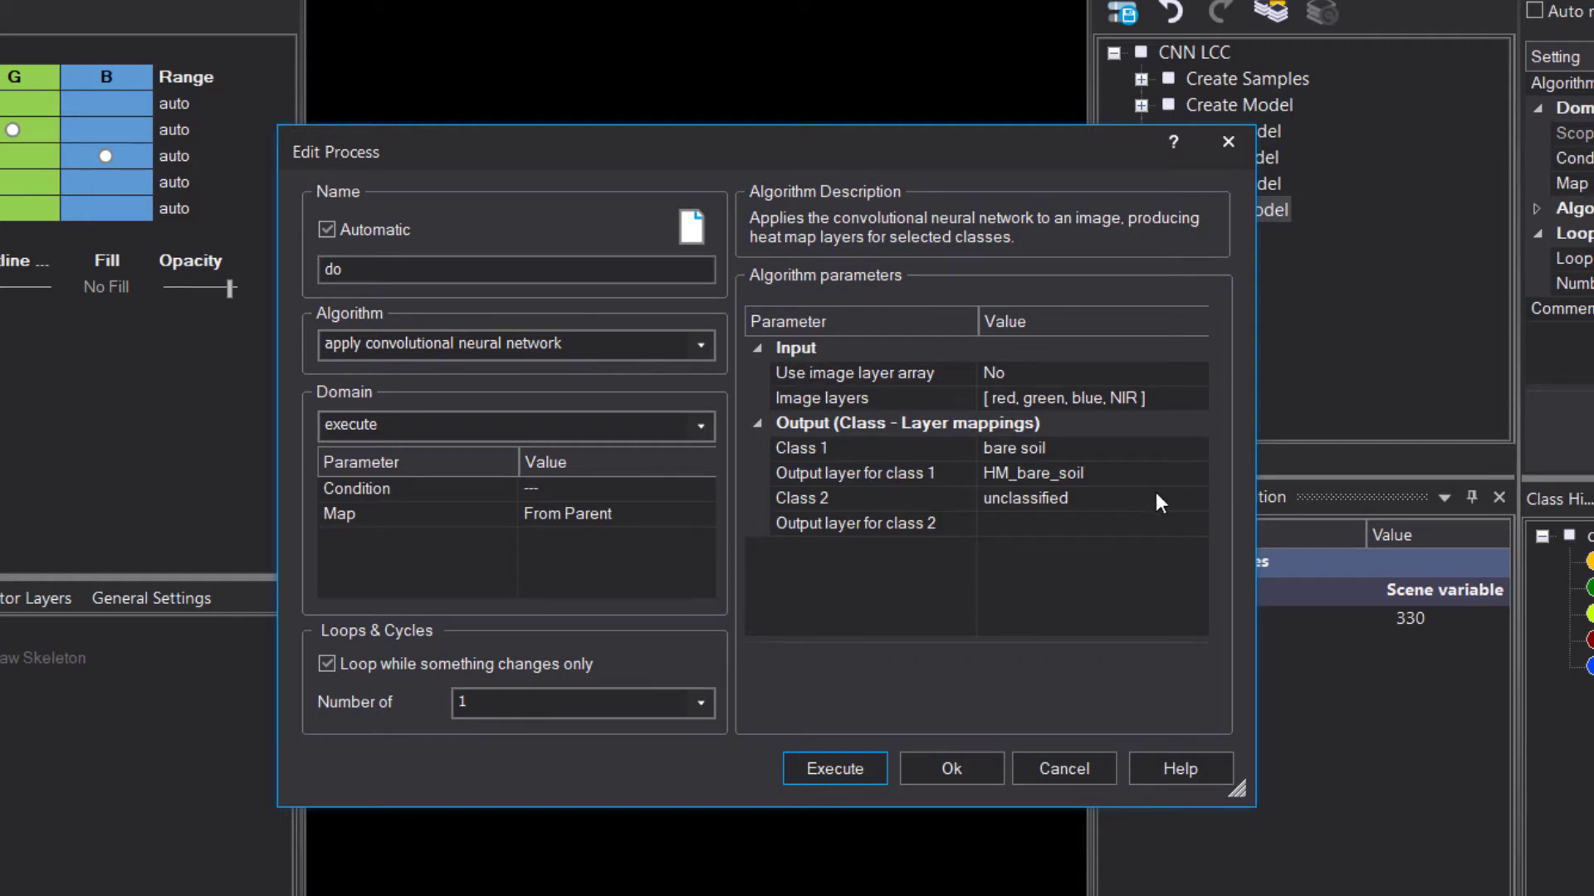
left_click(1183, 498)
left_click(1089, 568)
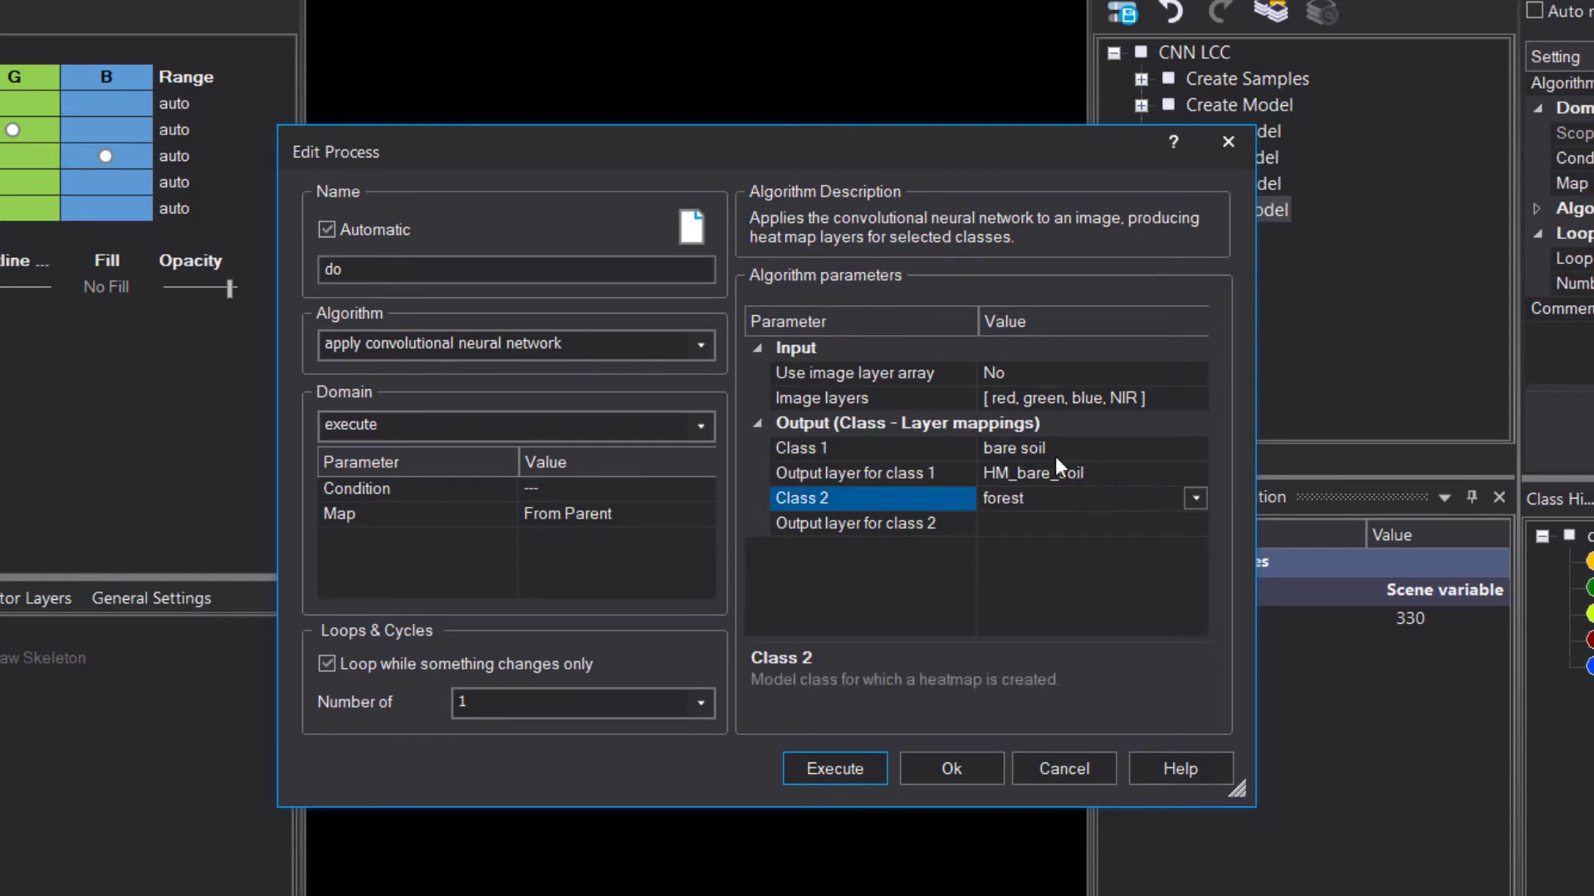
left_click(1049, 527)
type("HM_forest")
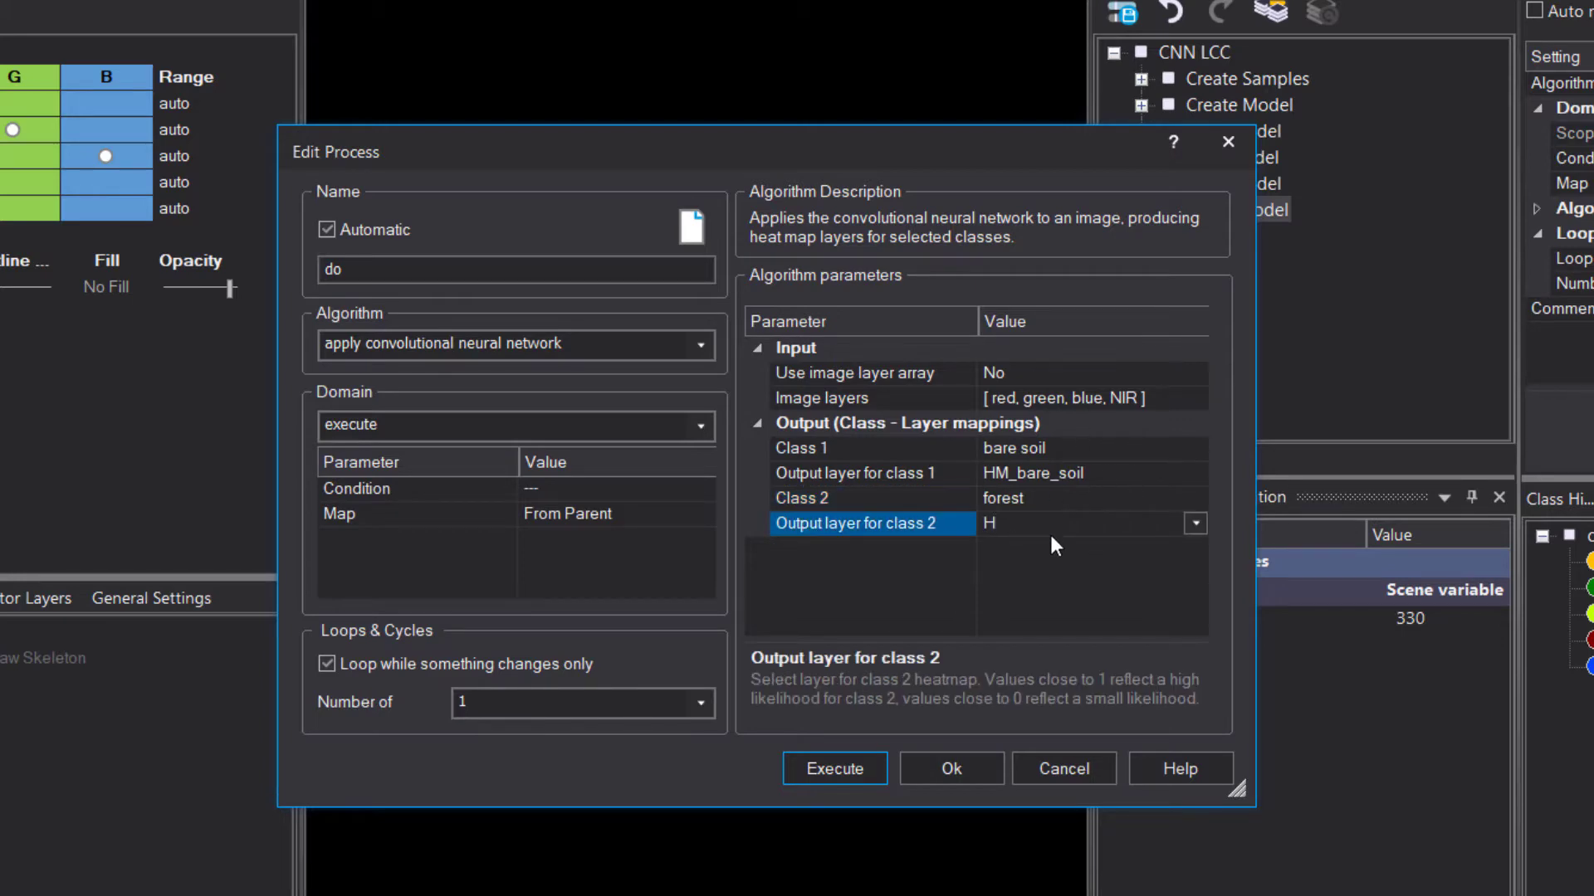
Step: Map output class 3 to grassland with the output layer HM_grassland
left_click(1051, 581)
left_click(1193, 549)
left_click(1099, 622)
left_click(1014, 574)
type("HM_grassland")
Step: Enlarge the process dialog and map output class 4 to man made with the output layer HM_man_made
left_click(1052, 608)
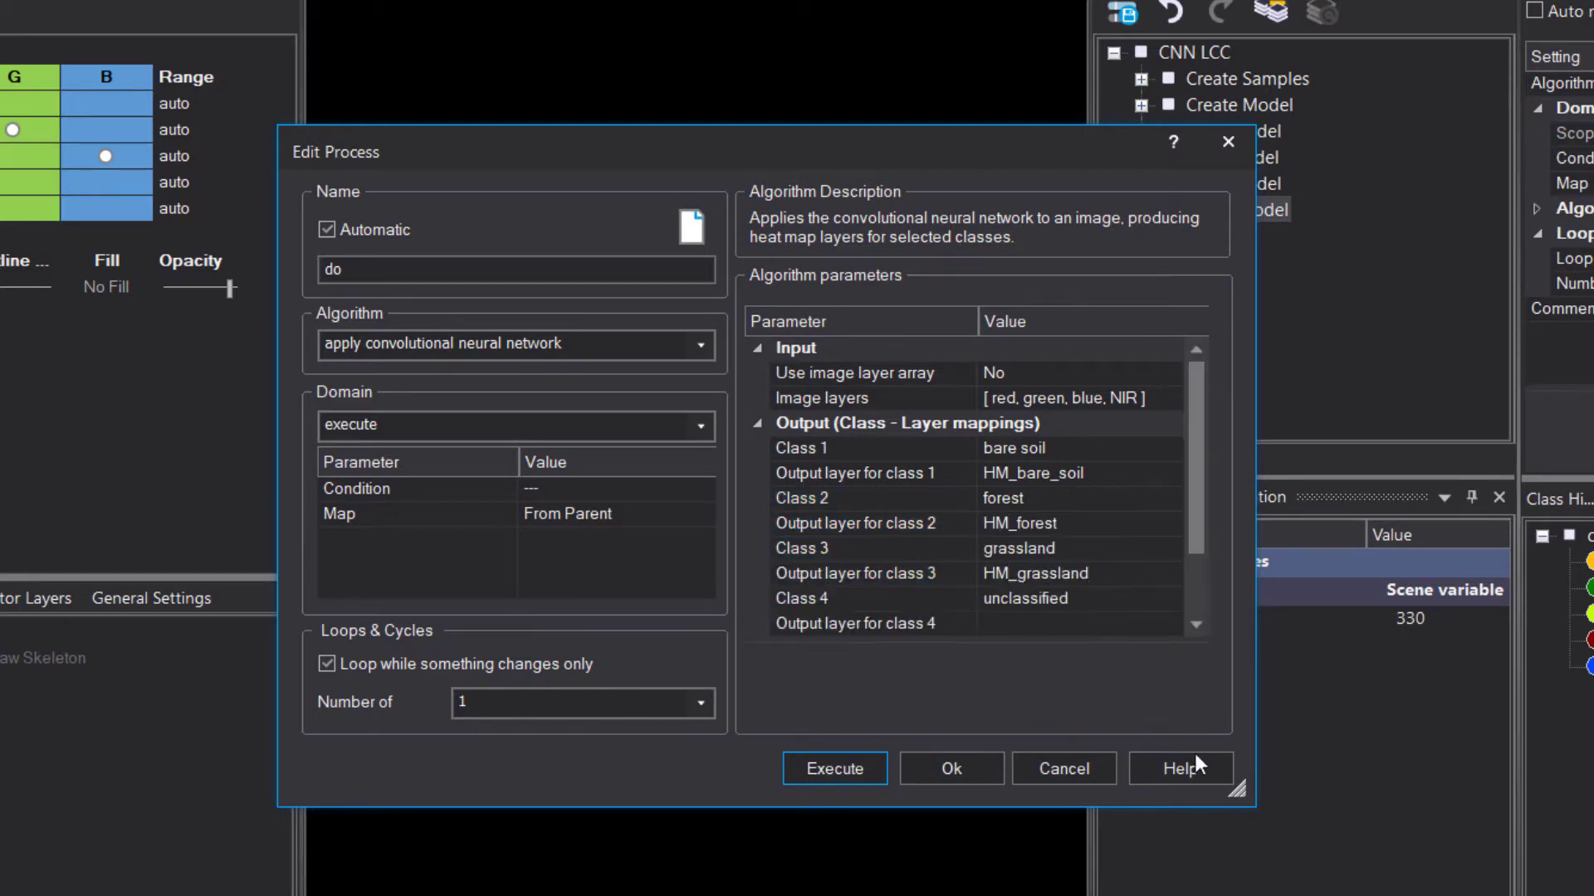
left_click_drag(1238, 791, 1243, 895)
left_click(1188, 625)
left_click(1194, 626)
left_click(1083, 725)
left_click(1045, 649)
type("HM_")
type("ma")
type("n_made")
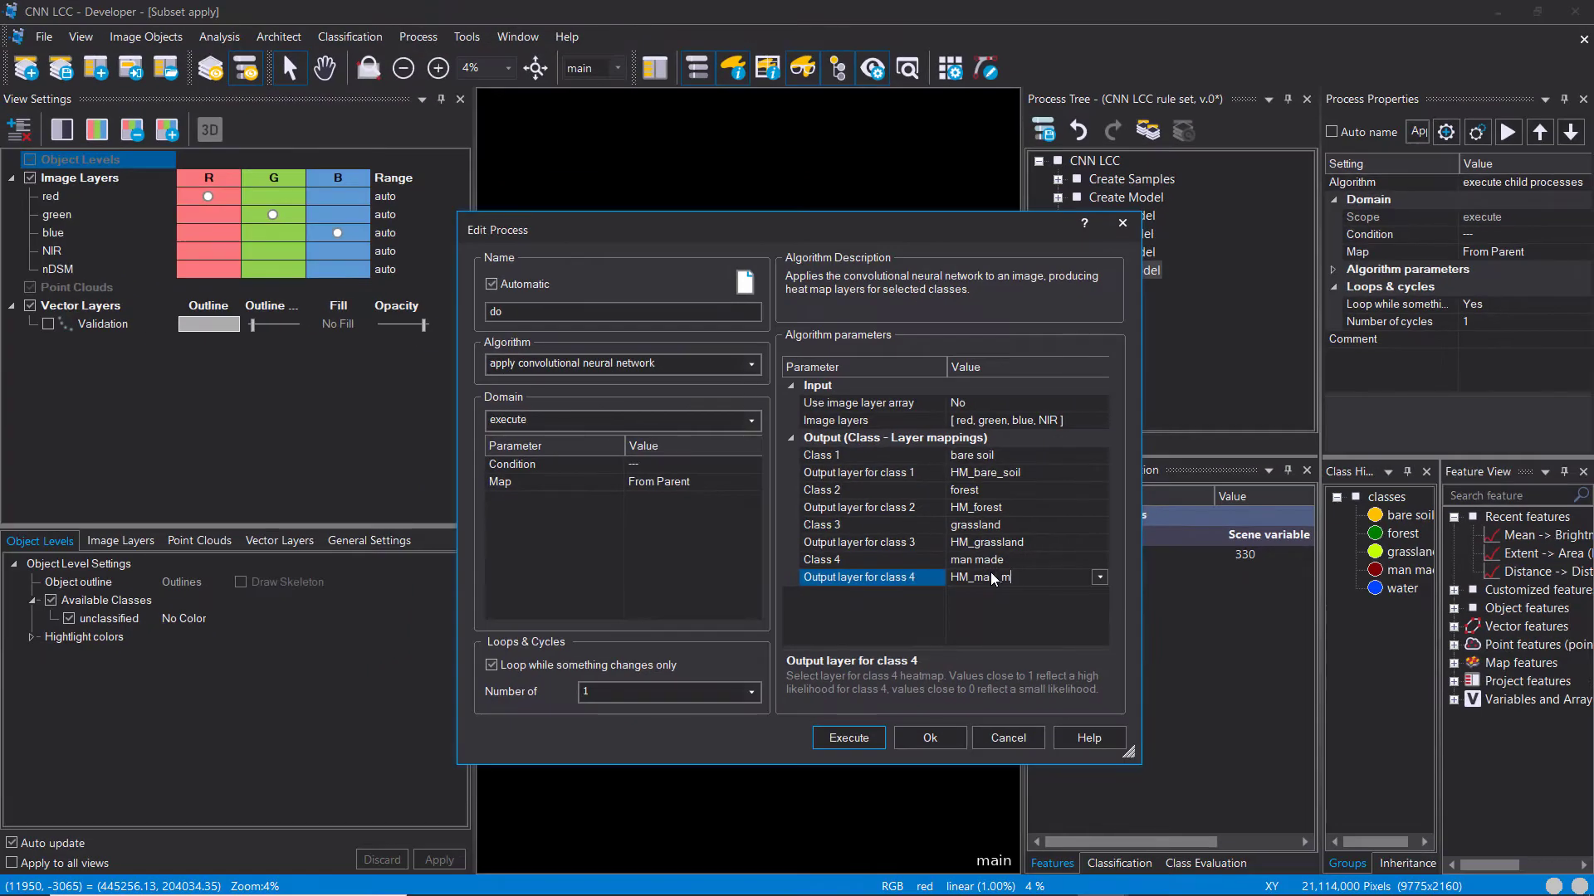
Step: Map output class 5 to water with the output layer HM_water
left_click(1097, 597)
left_click(1099, 594)
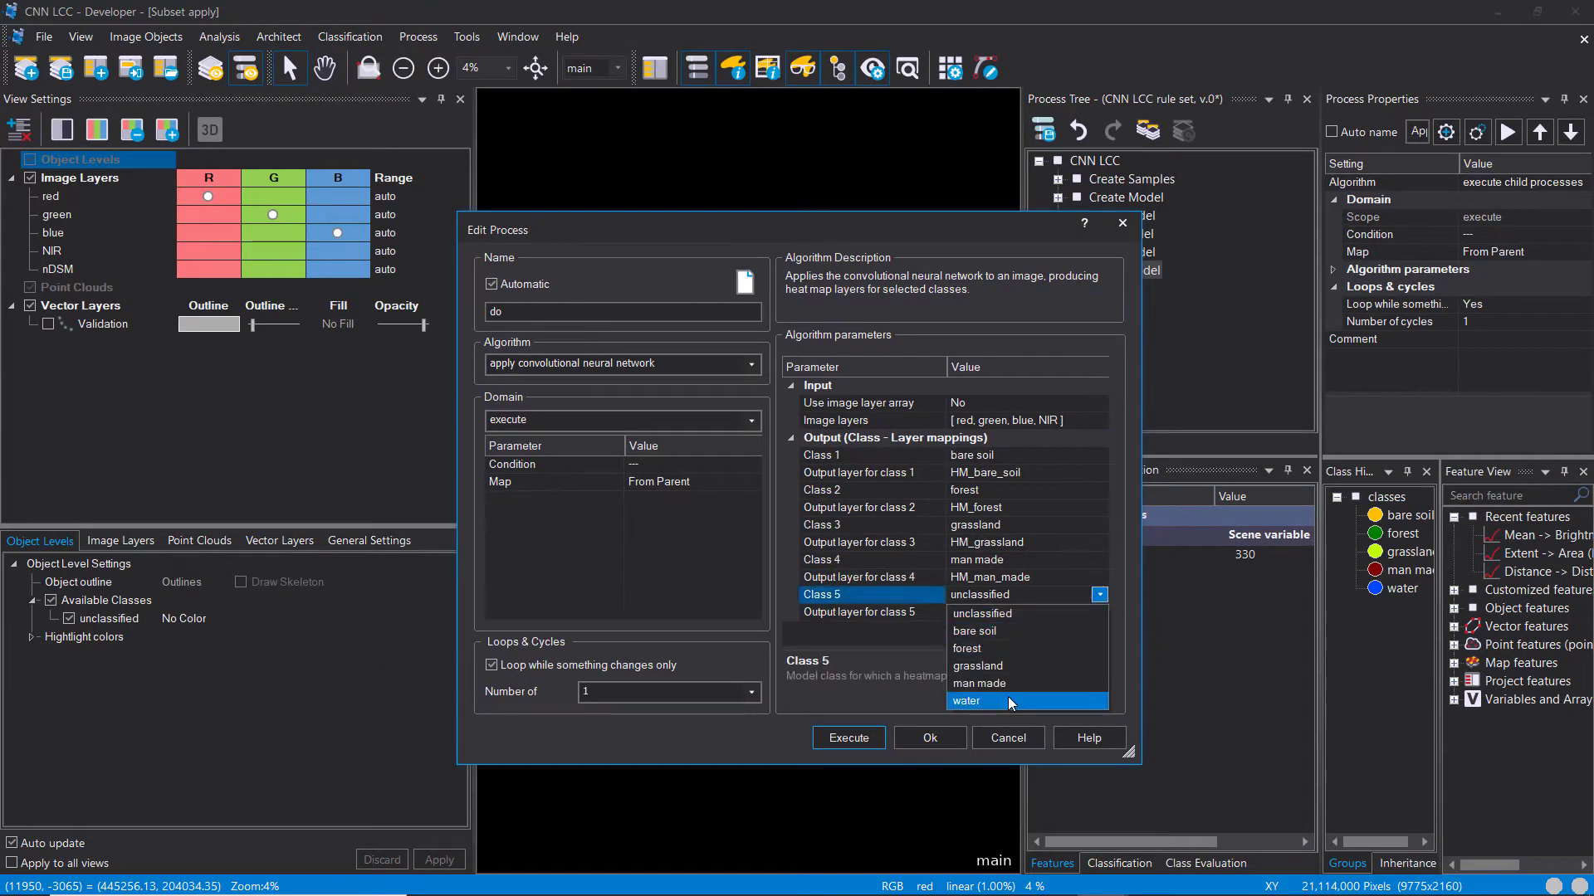
left_click(1008, 696)
left_click(968, 615)
type("HM_water")
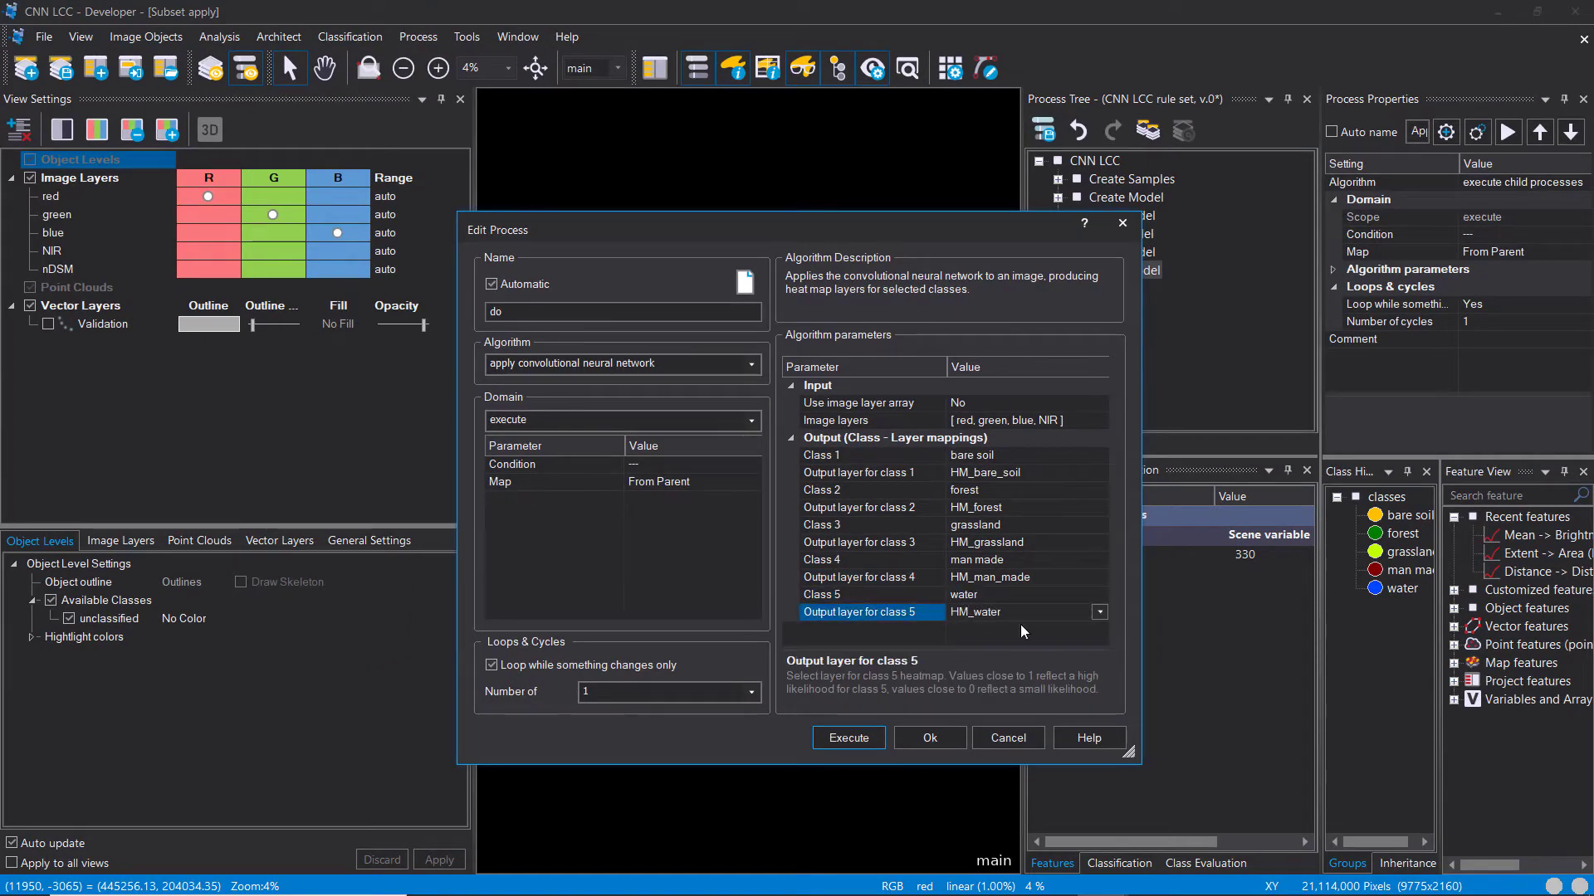
Step: Check the class-to-layer mappings and execute the apply convolutional neural network process to create the five heat map layers
left_click(1012, 627)
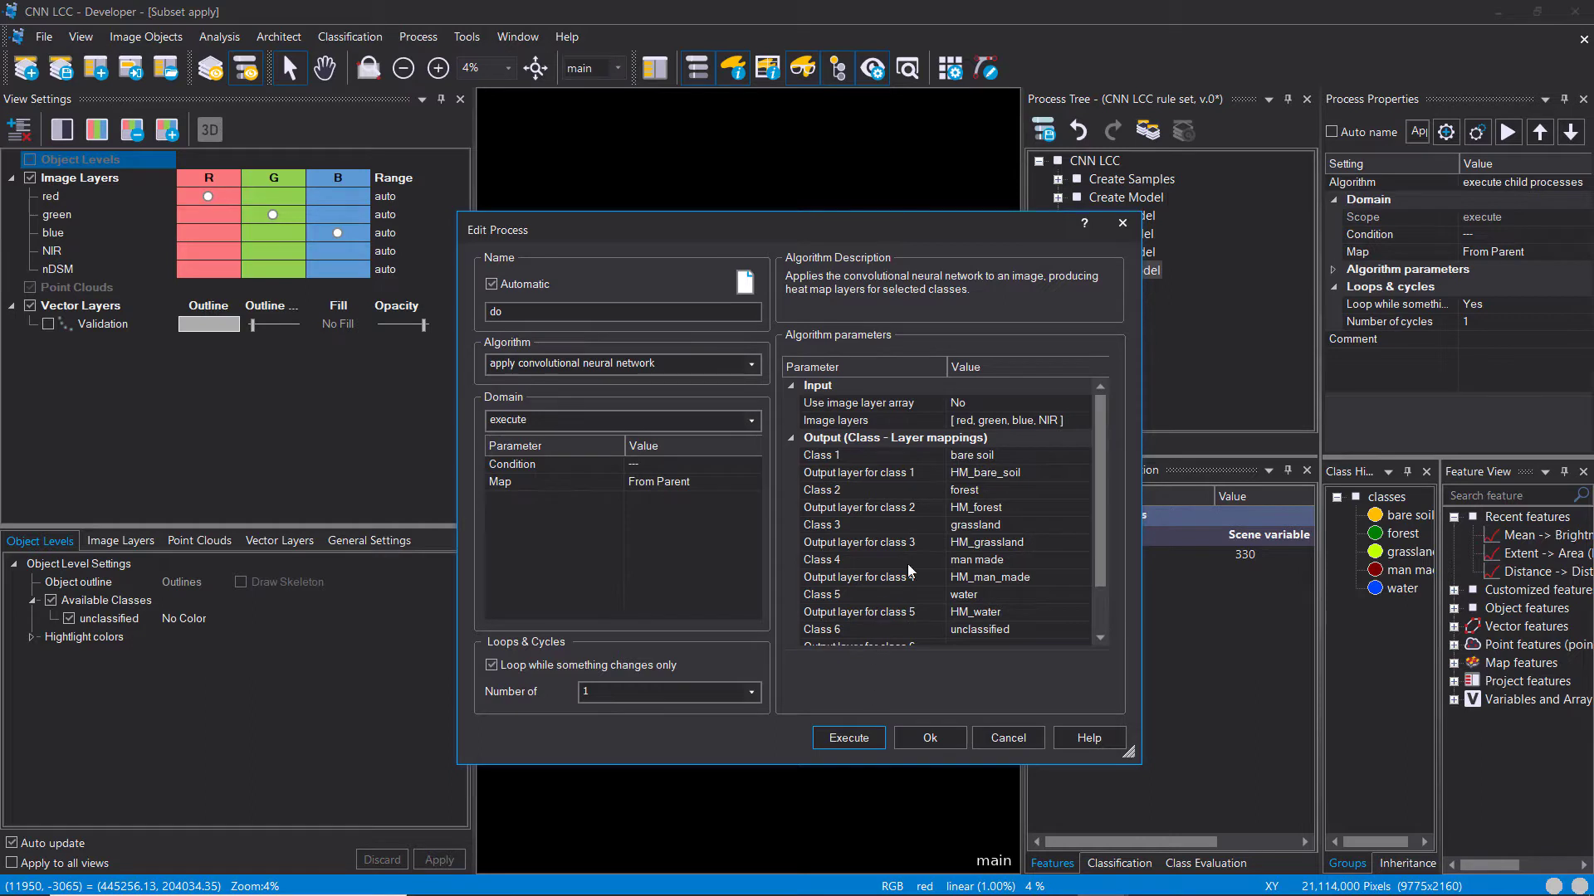
scroll(908, 565, "down", 1)
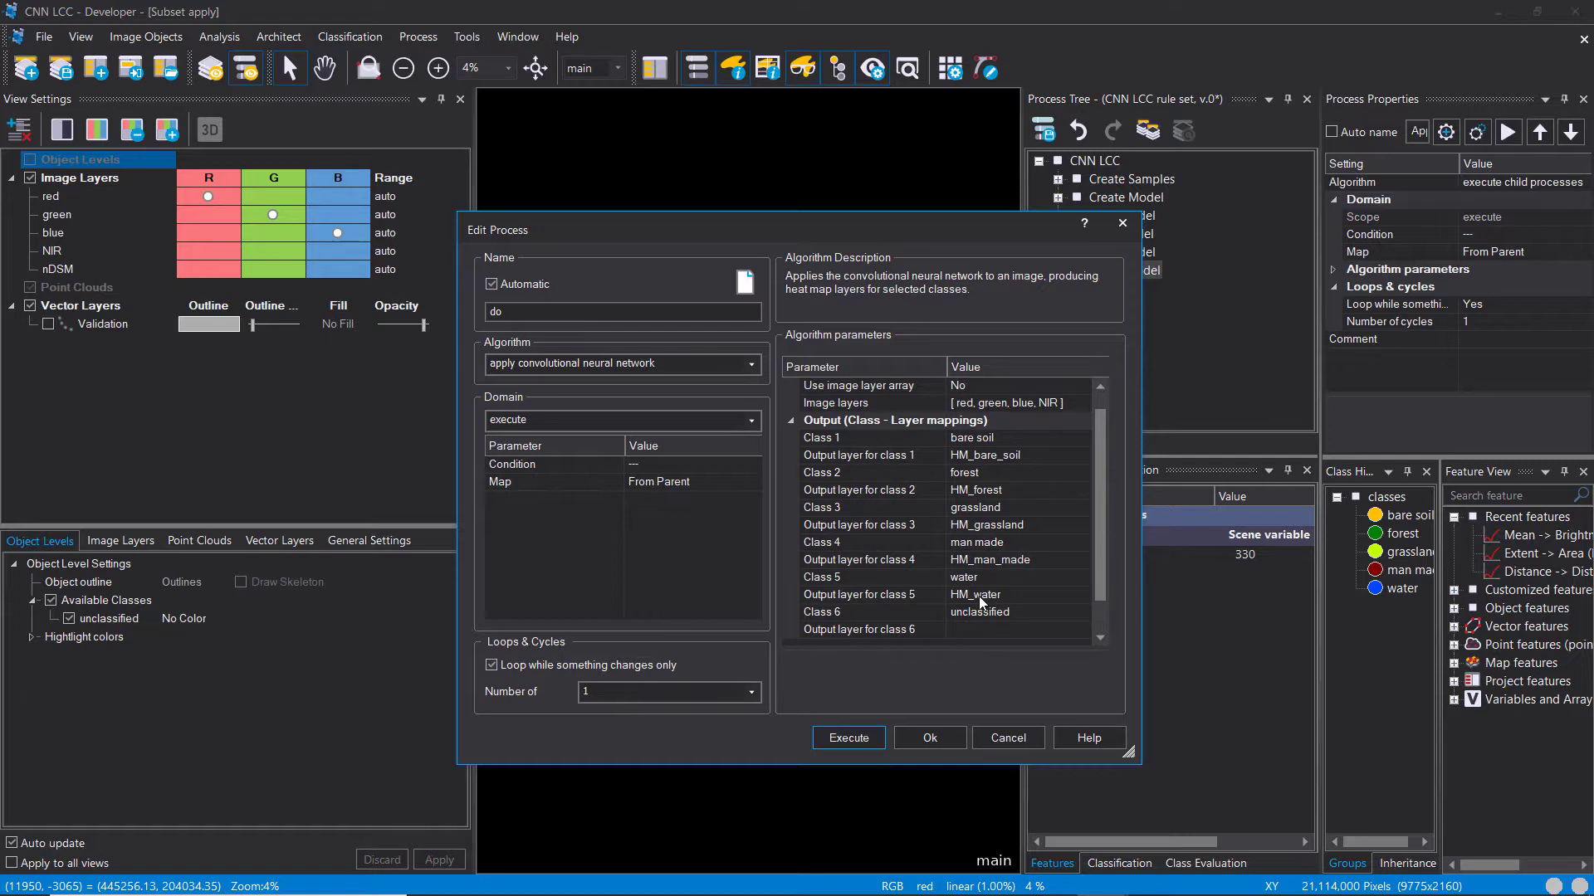
left_click(849, 738)
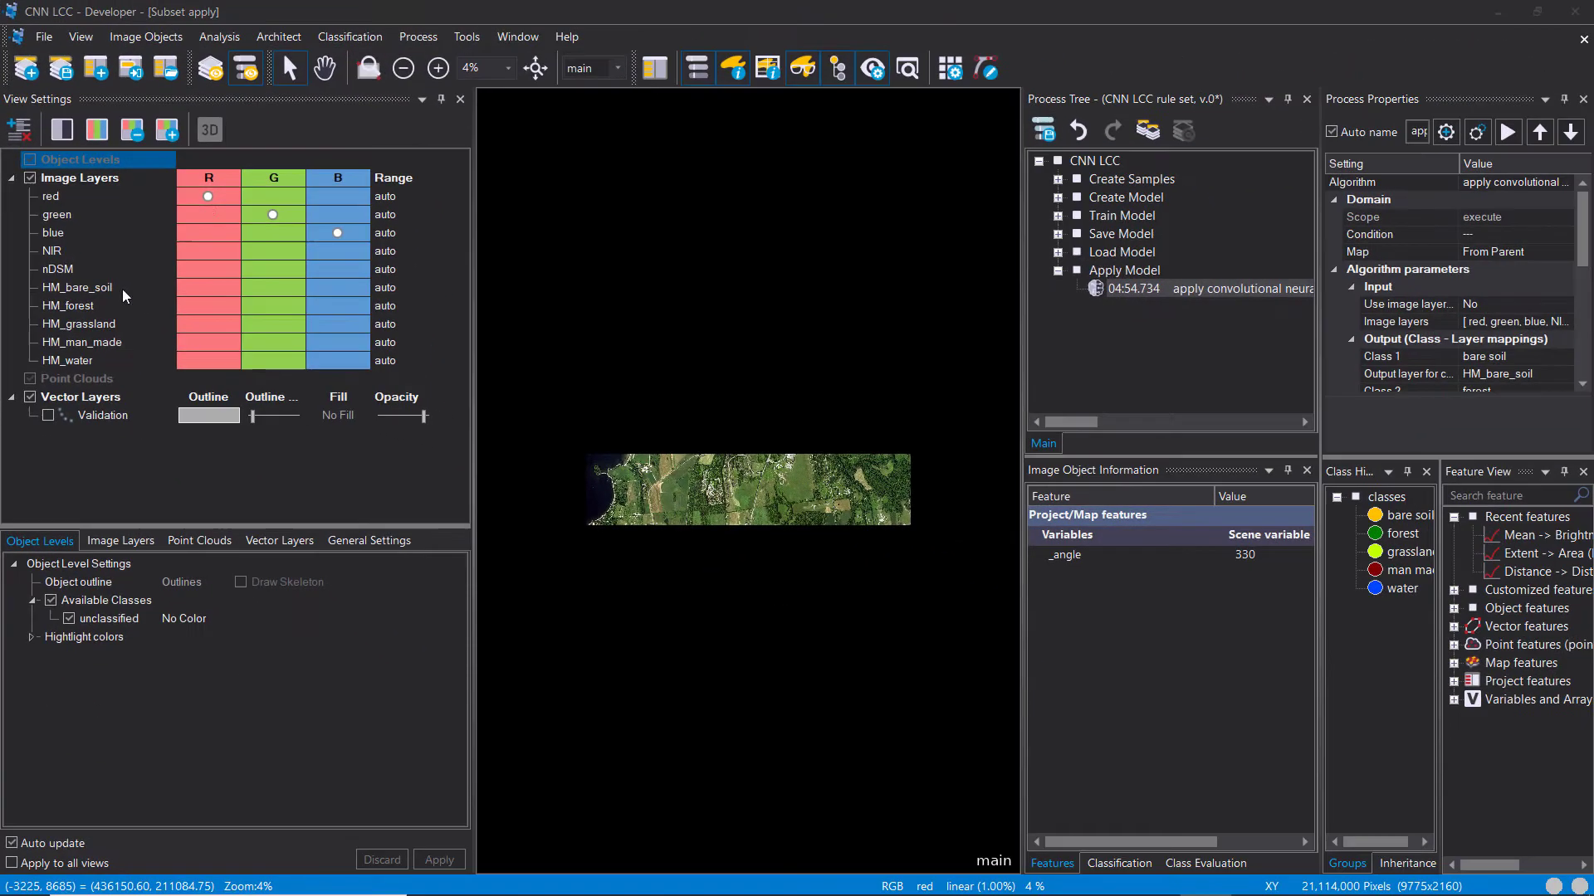
Step: Remove red, green and blue from the image display and show only the HM_bare_soil heat map layer
left_click(206, 197)
left_click(259, 215)
left_click(329, 233)
left_click(204, 291)
scroll(671, 478, "up", 1)
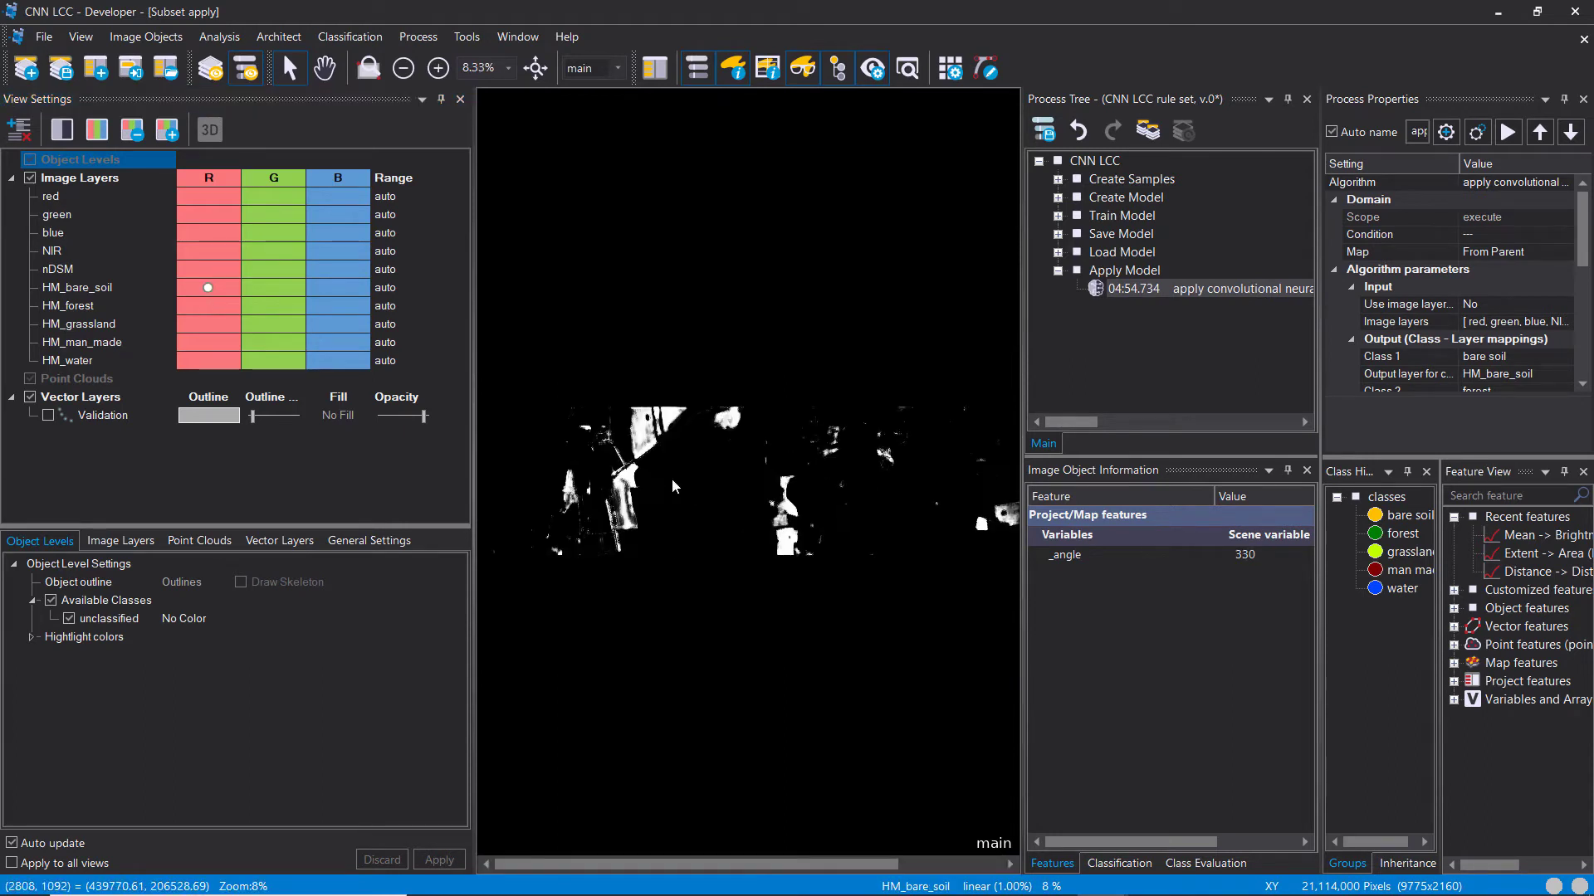
Step: Split the image window horizontally and display one of the two views as the red, green and blue composite
left_click(513, 37)
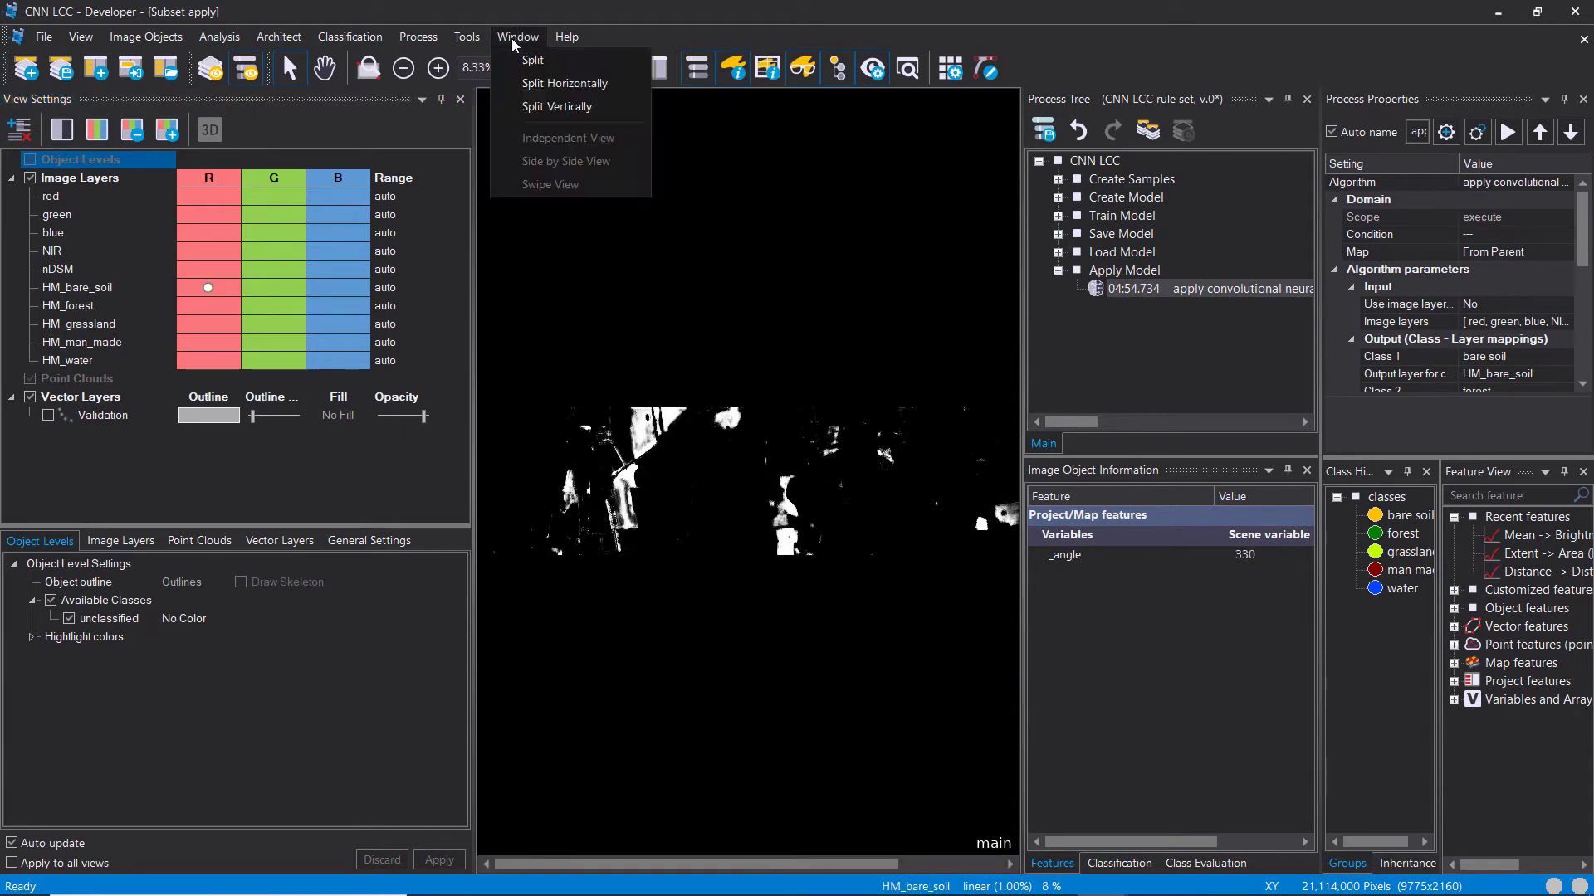
left_click(540, 83)
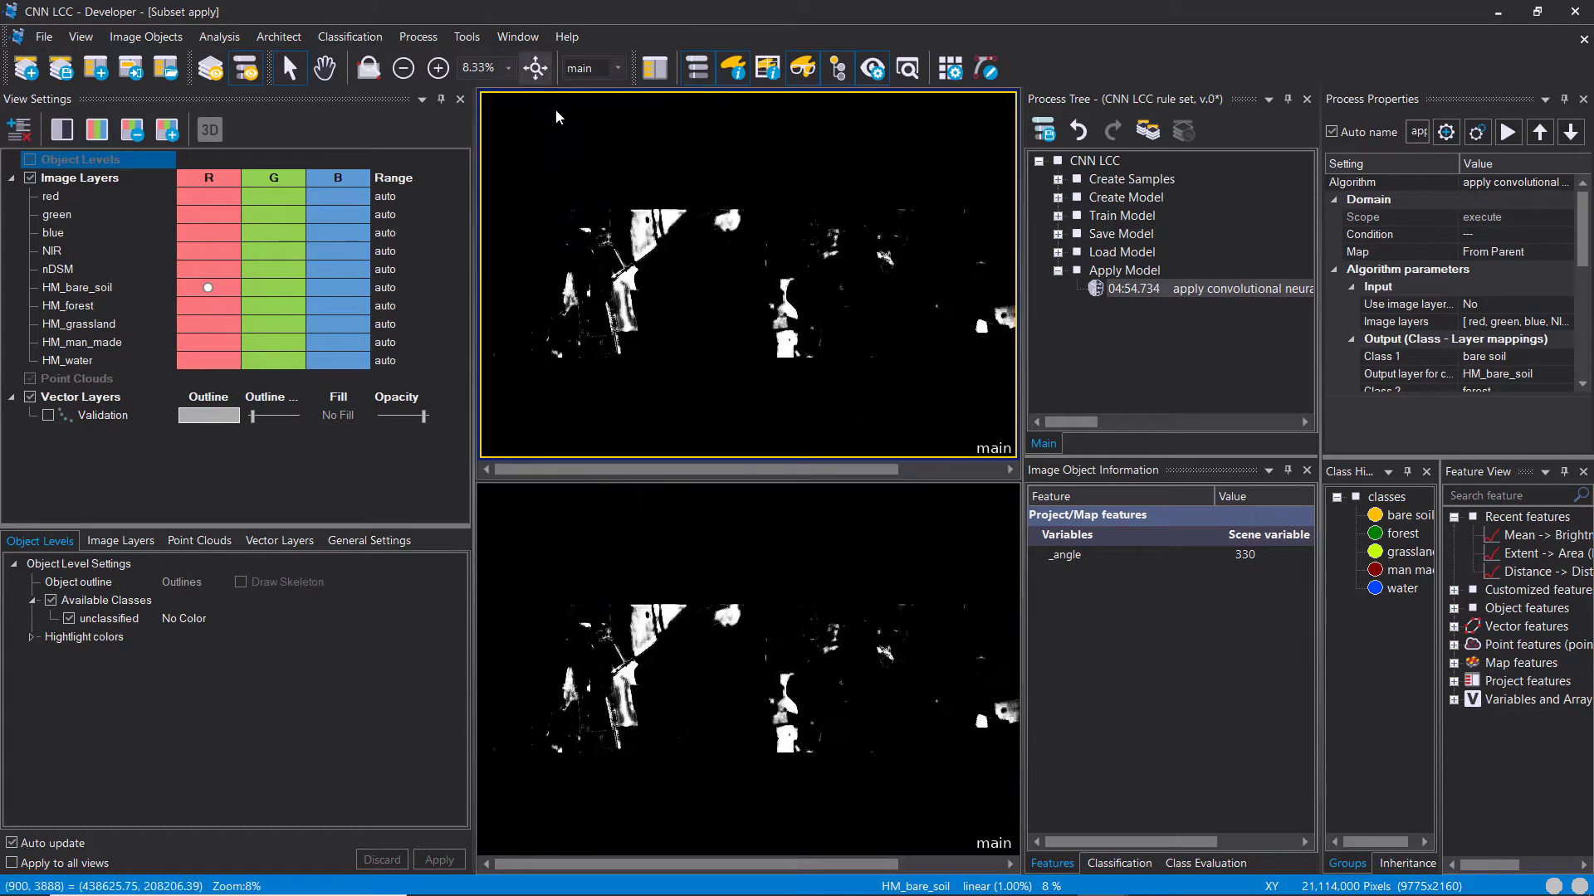
left_click(97, 129)
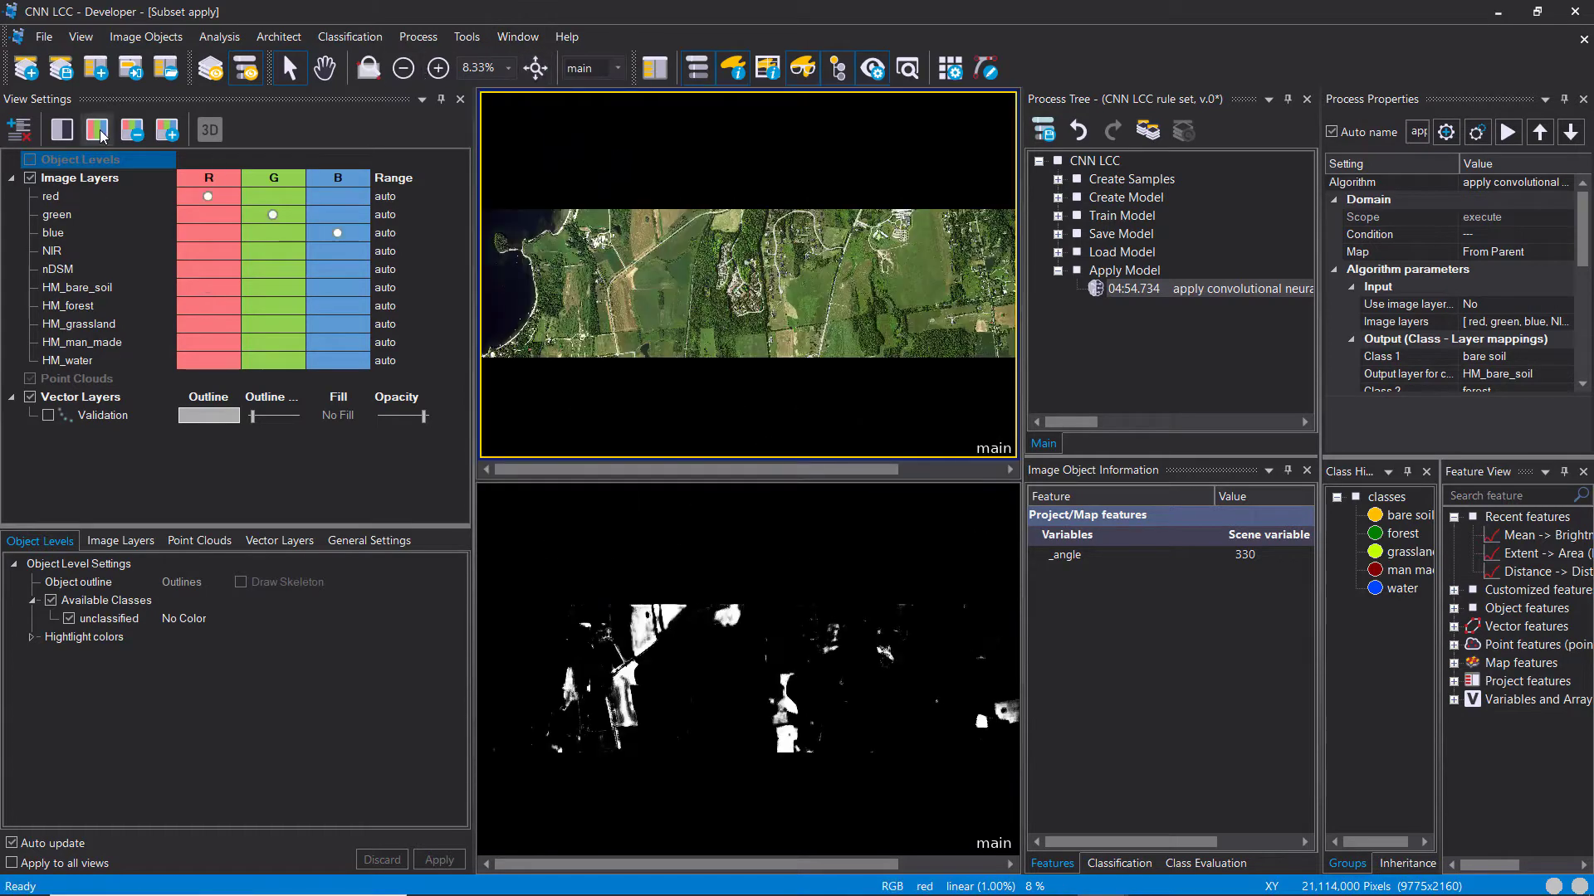
scroll(690, 225, "up", 1)
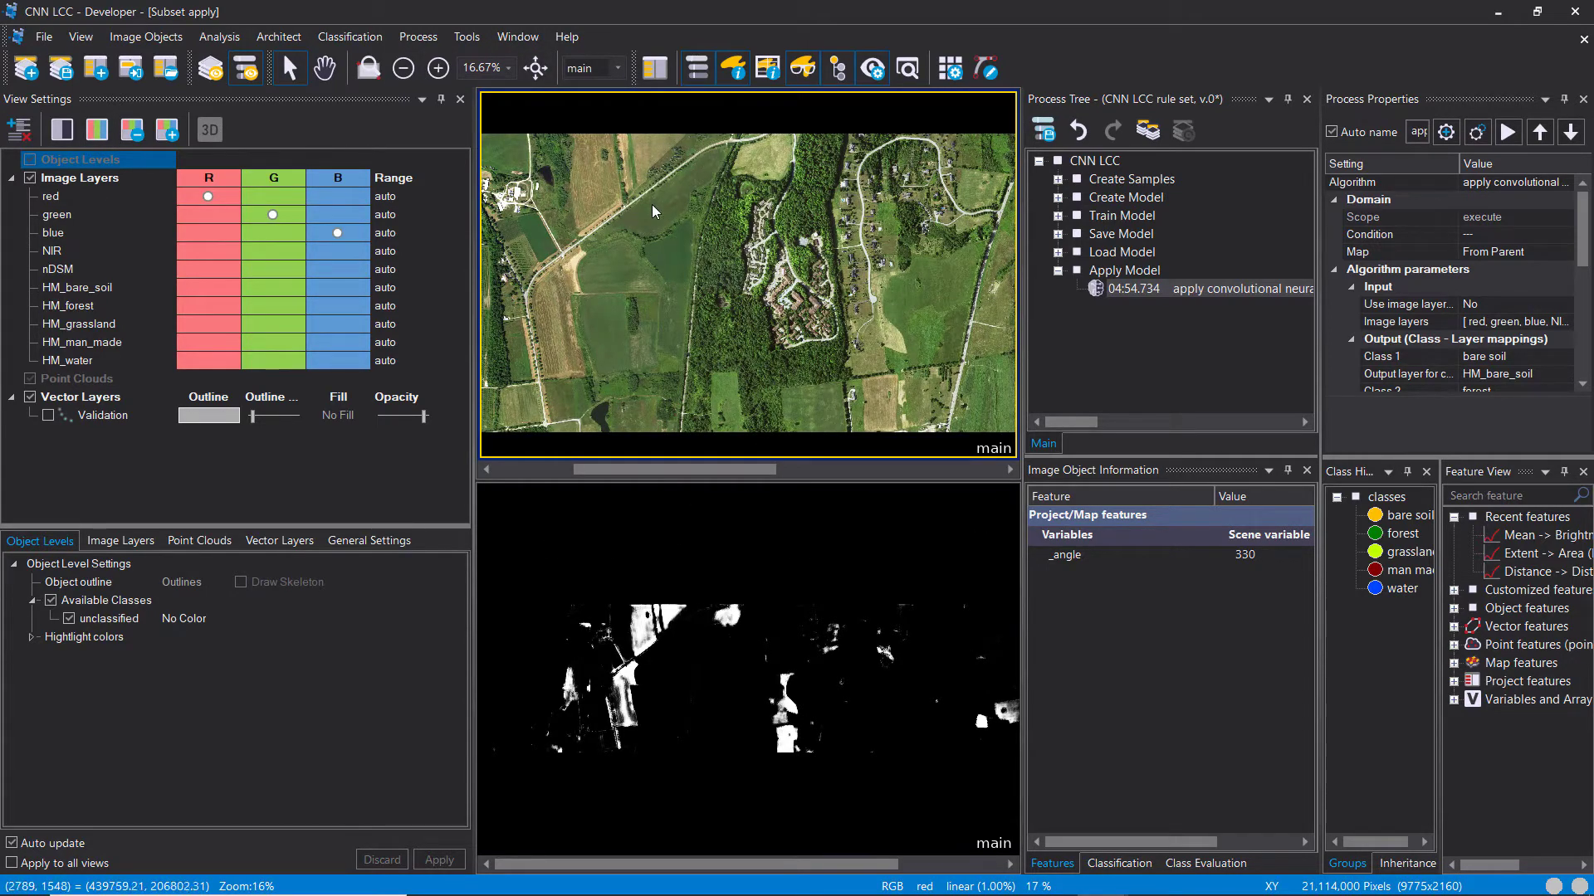
Step: Switch the split views to Swipe View and compare the HM_bare_soil heat map with the RGB image
left_click(520, 38)
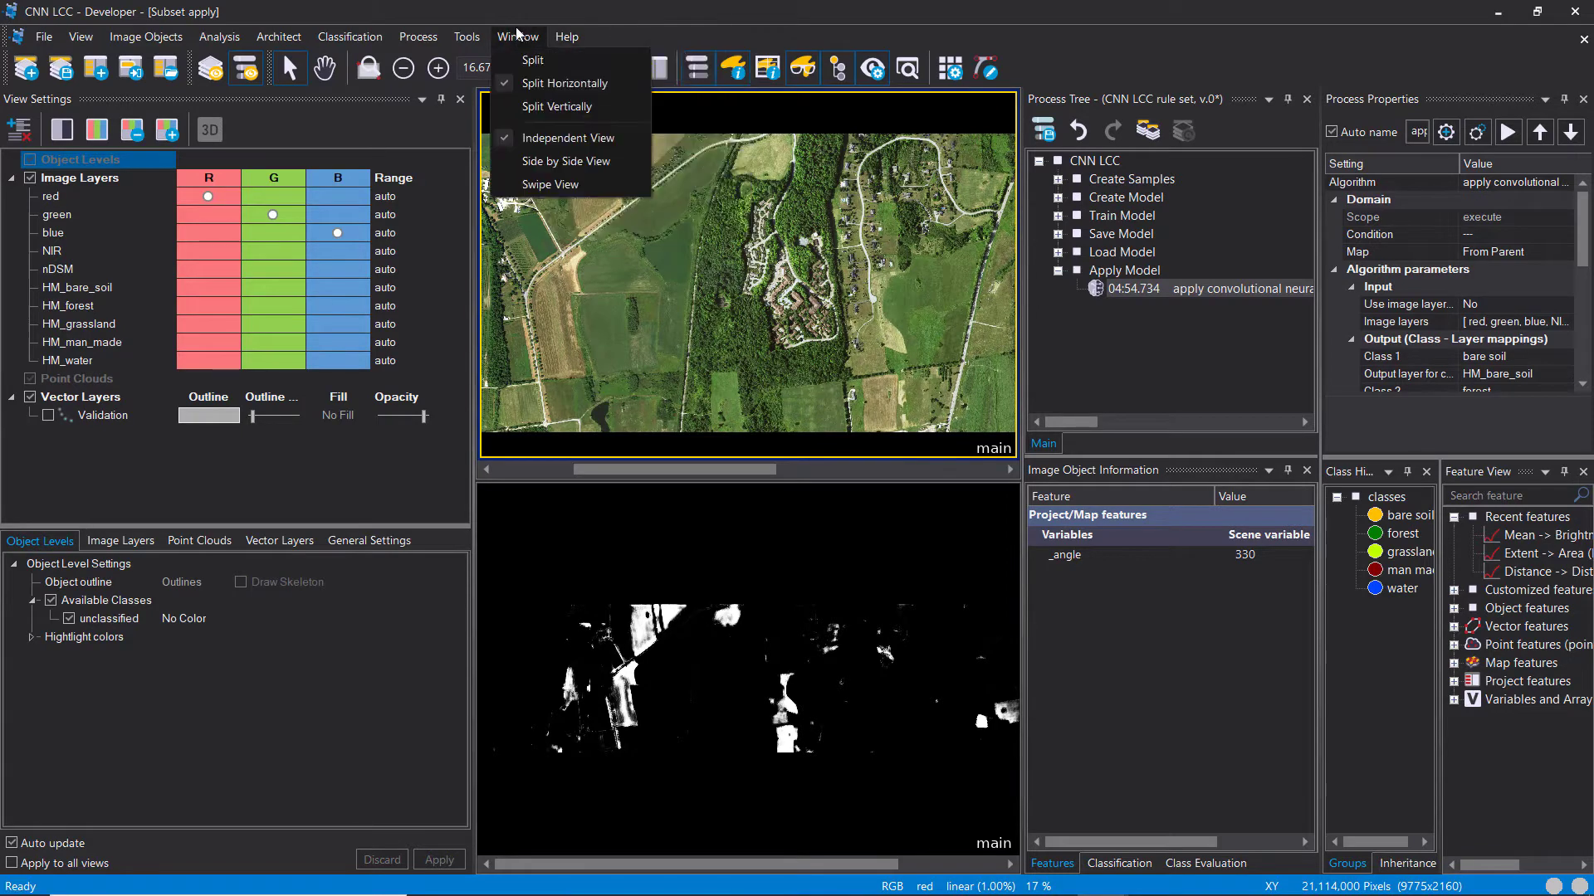
left_click(550, 184)
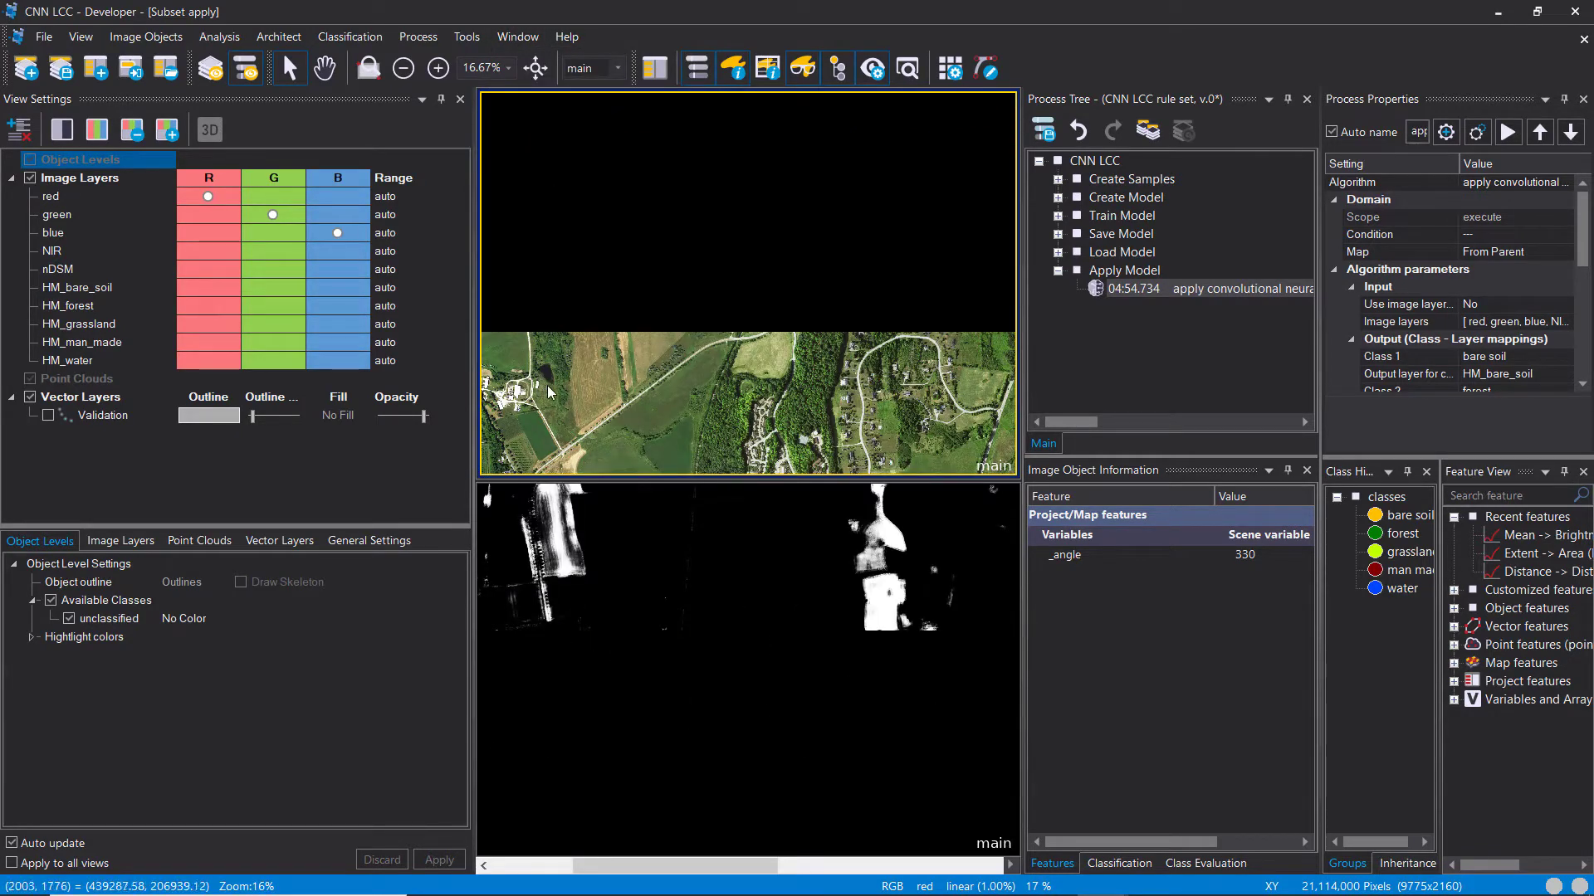
left_click(656, 571)
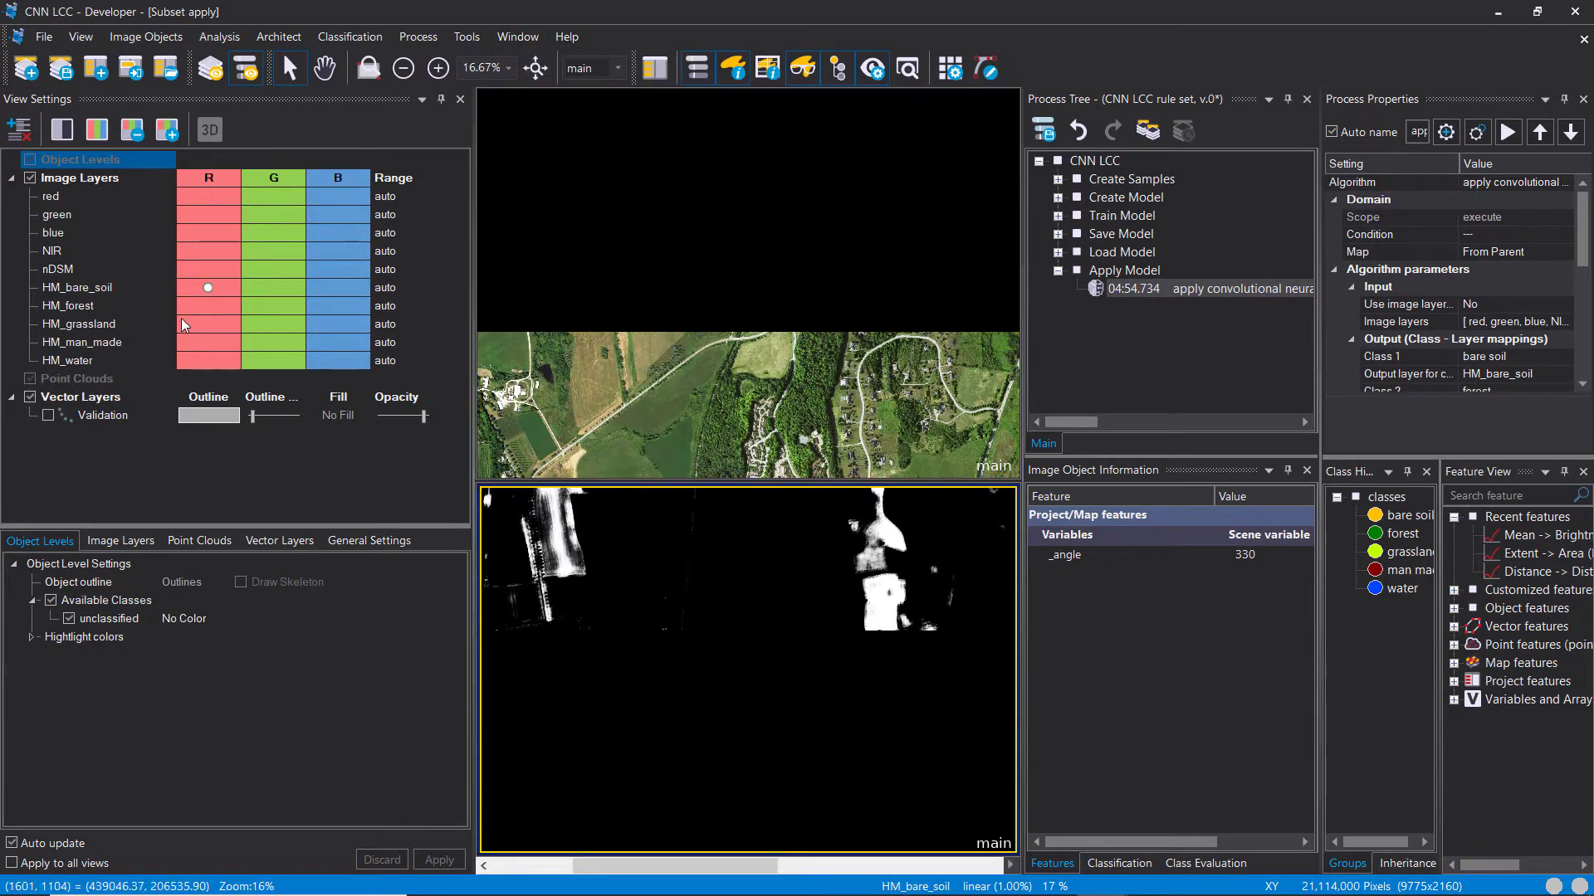
left_click_drag(624, 489, 645, 357)
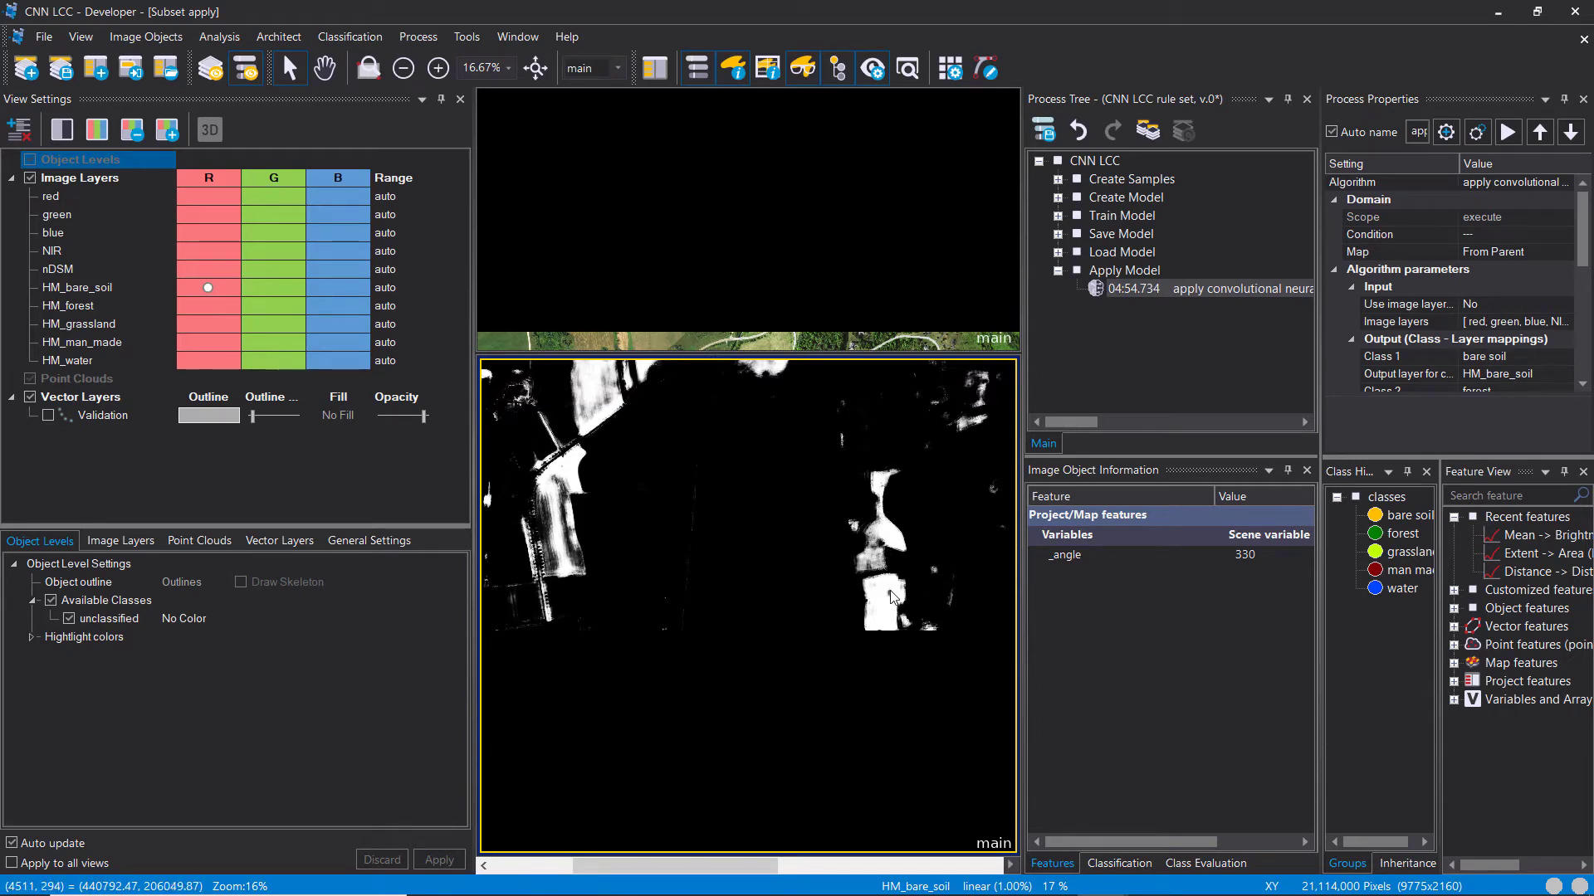
left_click_drag(714, 531, 926, 683)
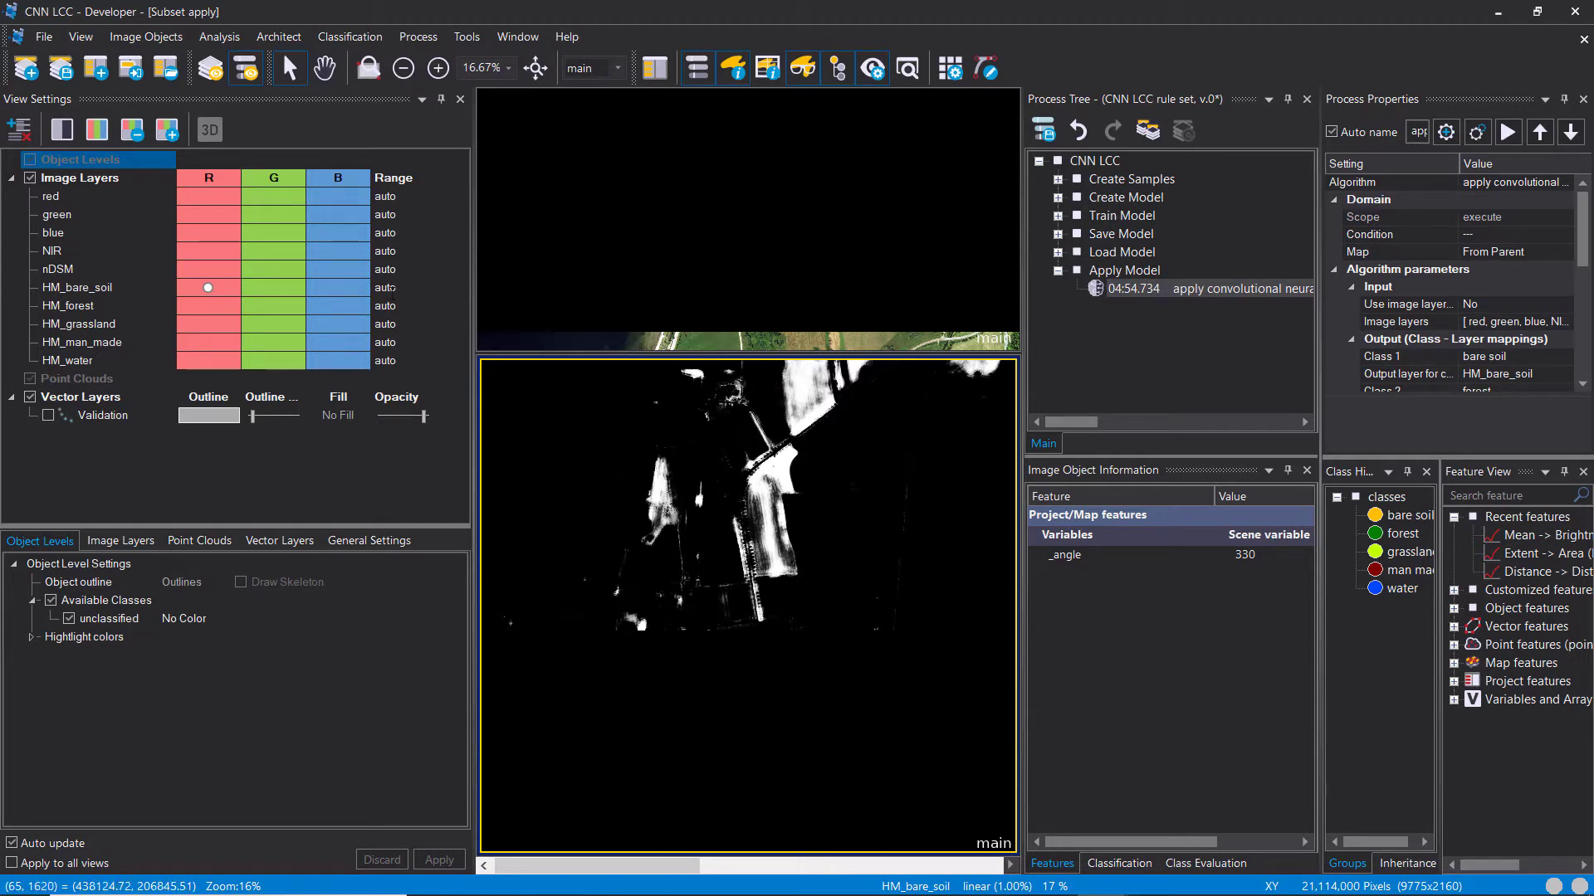
Step: Set the display range of the HM_bare_soil layer to 0 - 1
left_click(415, 293)
left_click(426, 289)
left_click(293, 272)
key("BackSpace")
left_click(230, 359)
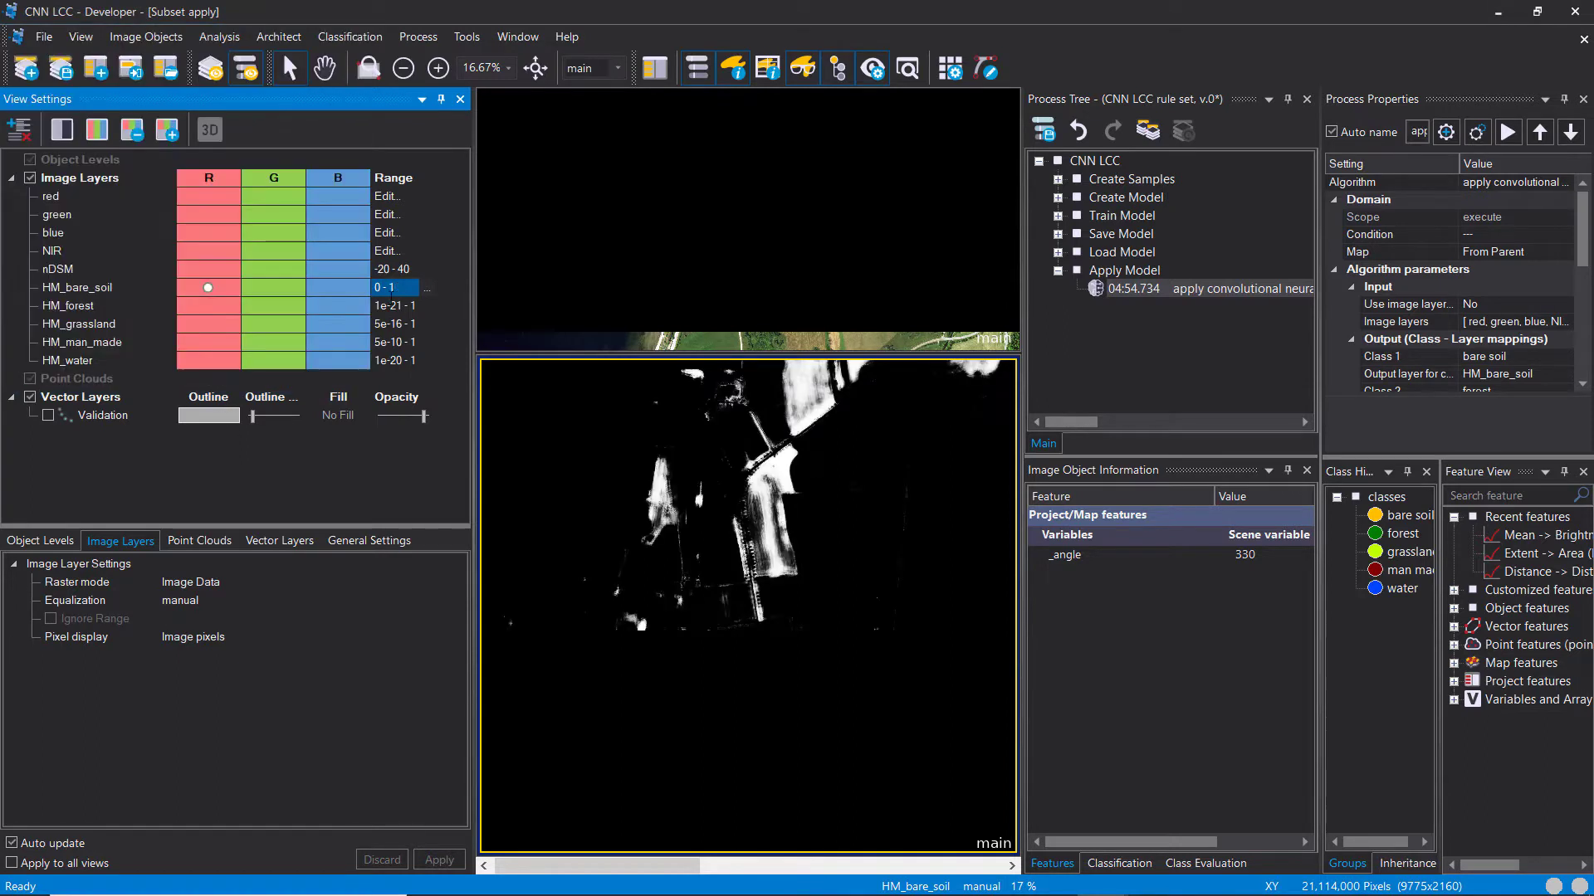
Step: Change the image layer equalization of the heat map view to false color
left_click(415, 306)
left_click(415, 288)
left_click(194, 617)
left_click(195, 602)
left_click(198, 747)
Step: Compare the false color bare soil heat map with the RGB image across the subset by swiping between both views
left_click_drag(951, 500, 799, 495)
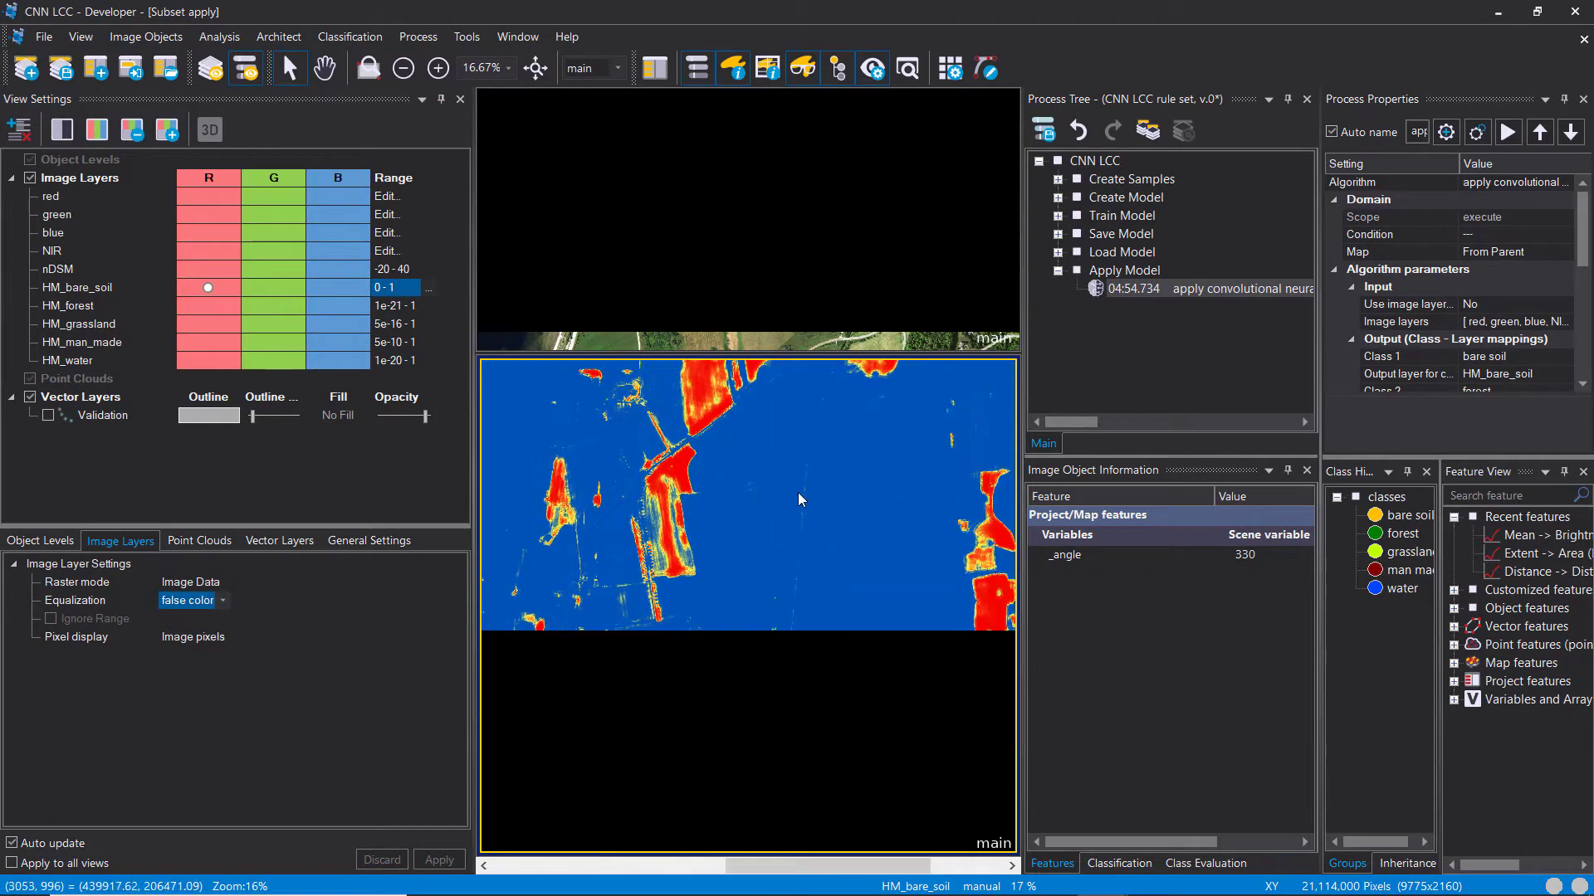
left_click_drag(795, 353, 732, 648)
left_click_drag(913, 573, 745, 551)
left_click_drag(859, 660, 904, 591)
left_click_drag(919, 458, 885, 458)
left_click_drag(980, 591, 947, 644)
scroll(797, 451, "up", 2)
scroll(797, 450, "down", 3)
left_click_drag(789, 645, 720, 612)
Step: Show the HM_forest layer in the heat map view and set its display range to 0 - 1
left_click(655, 697)
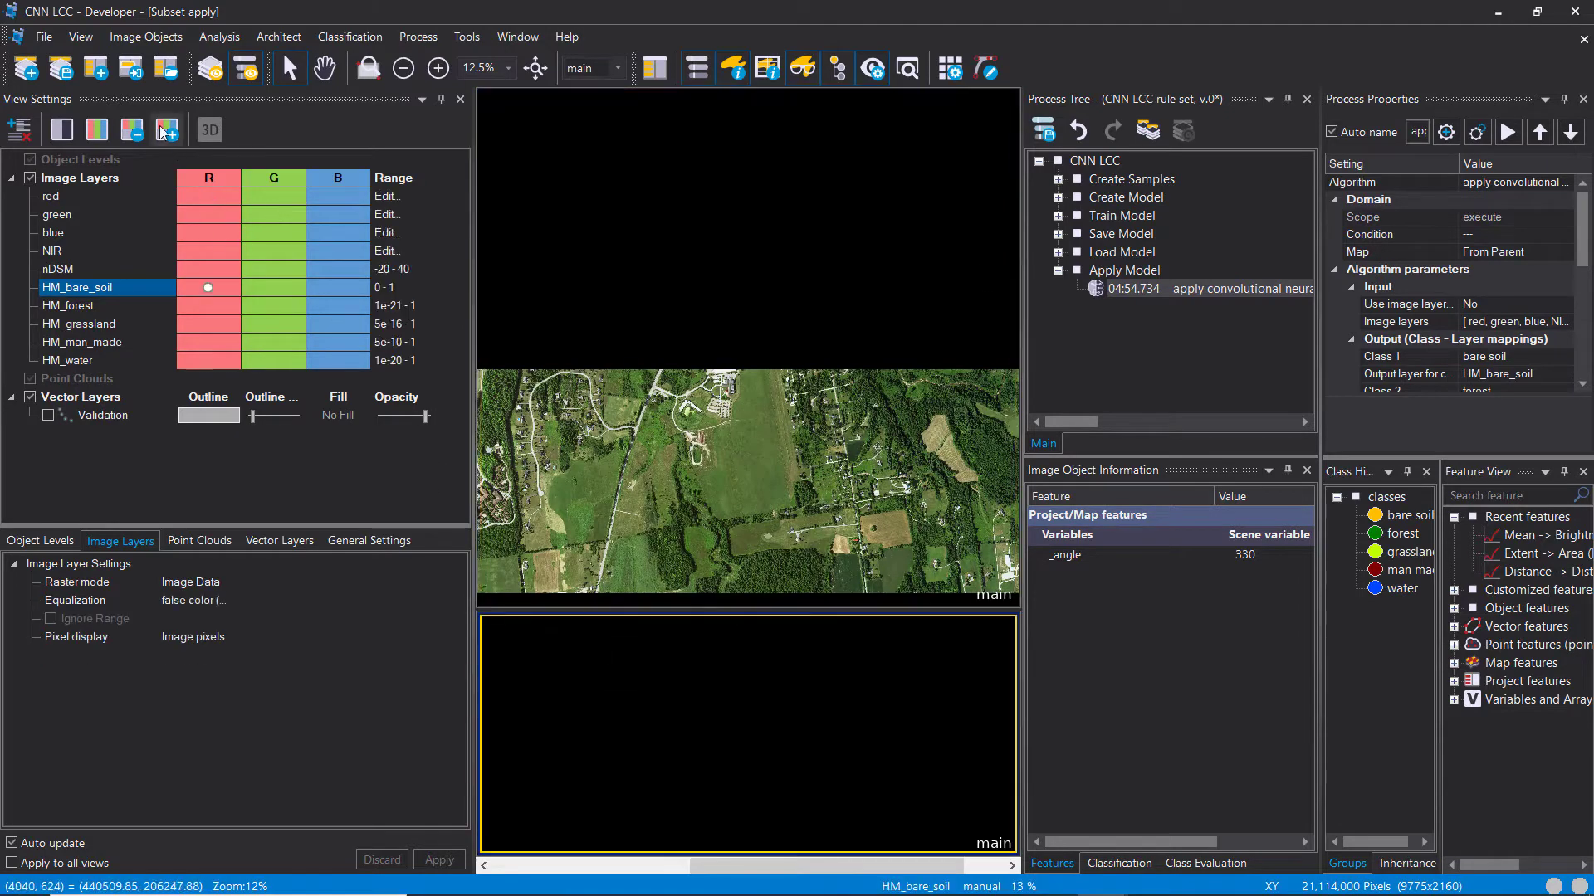
left_click(207, 306)
left_click_drag(767, 612, 766, 320)
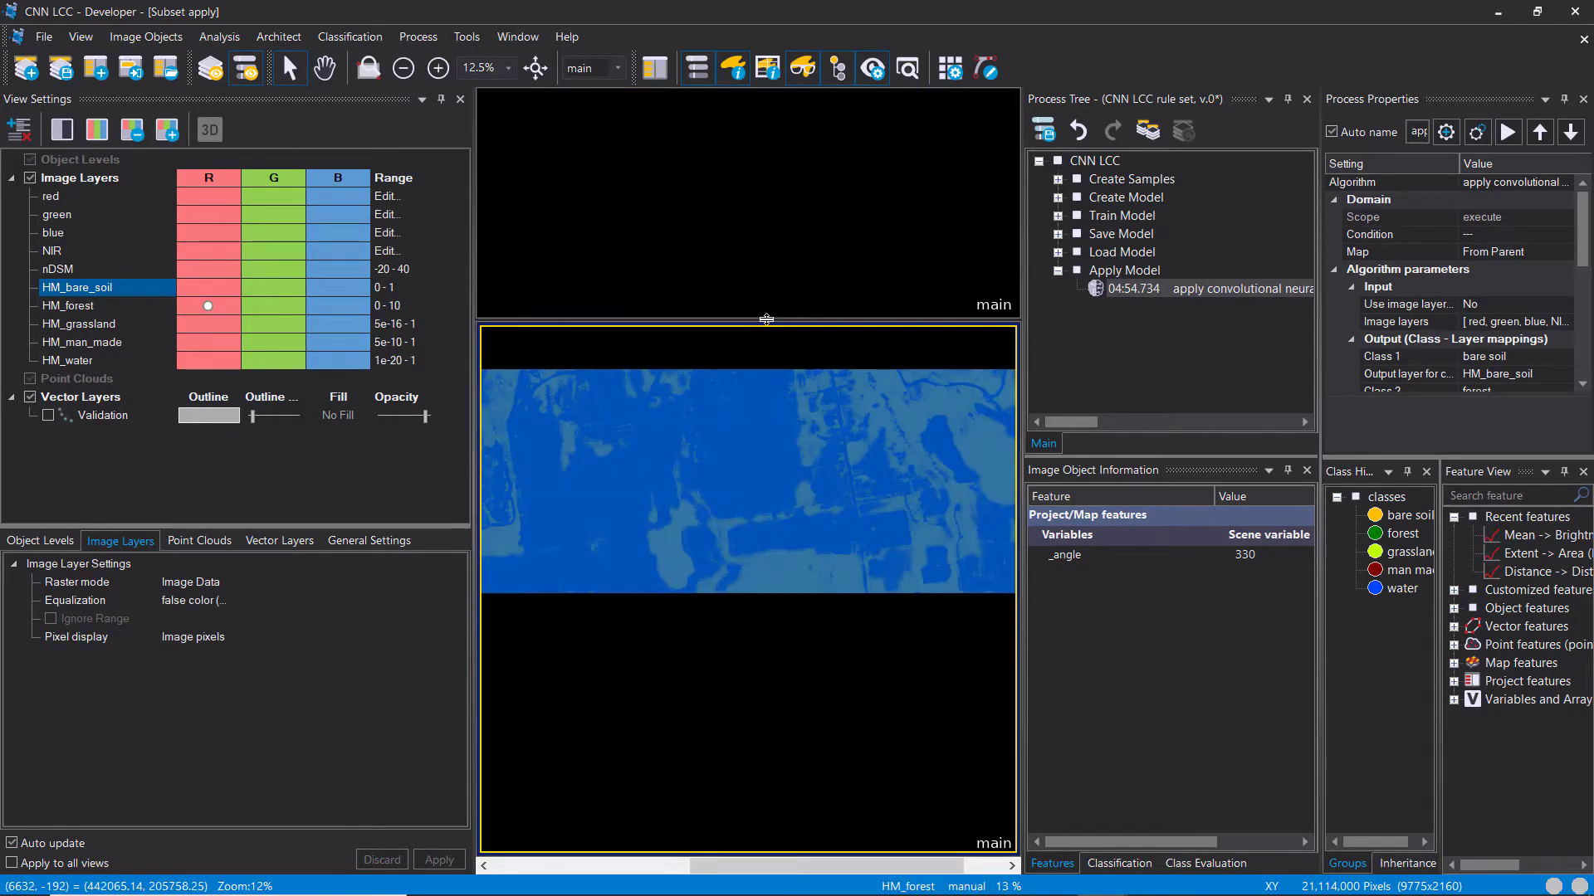
left_click(124, 306)
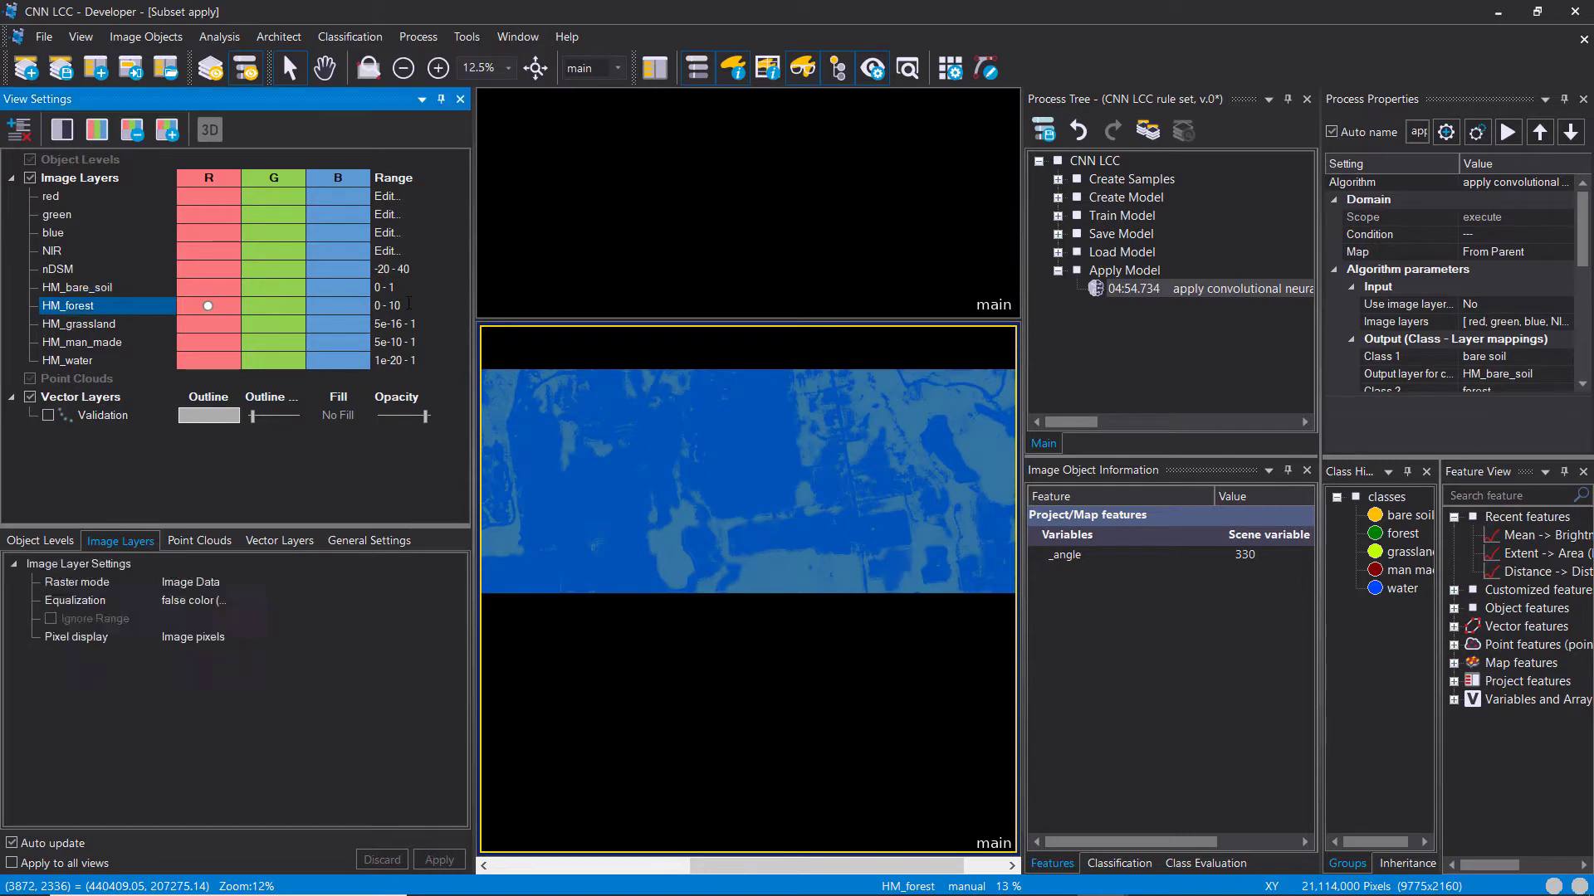
left_click(408, 305)
left_click(430, 307)
left_click_drag(901, 515, 1046, 532)
type("1")
left_click(842, 600)
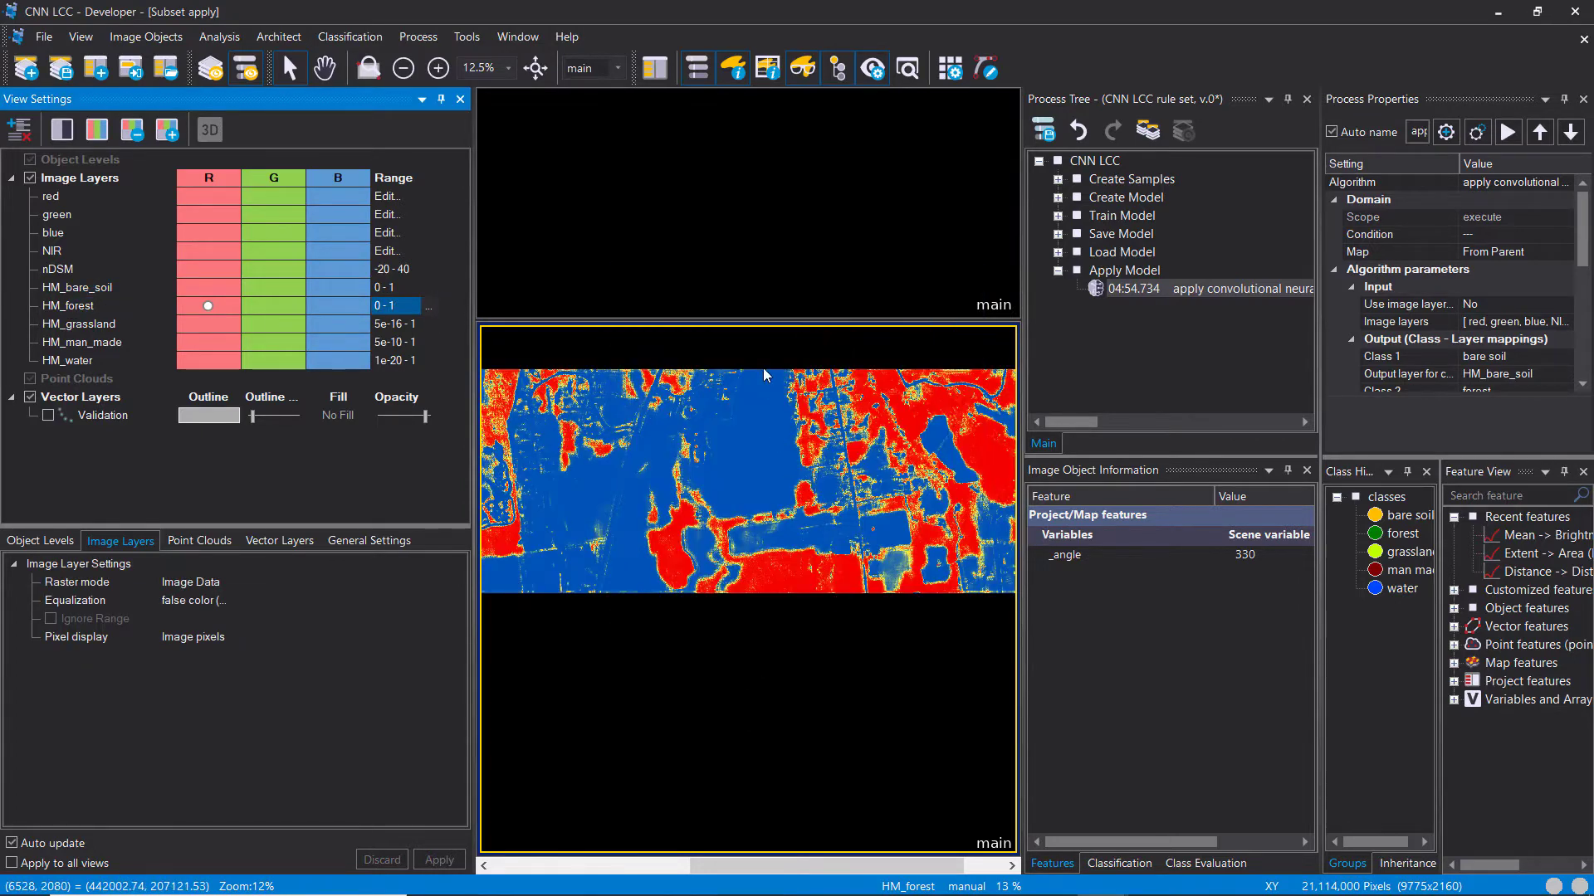
Step: Compare the forest heat map with the wooded areas in the RGB image by swiping between both views
left_click_drag(744, 320, 990, 633)
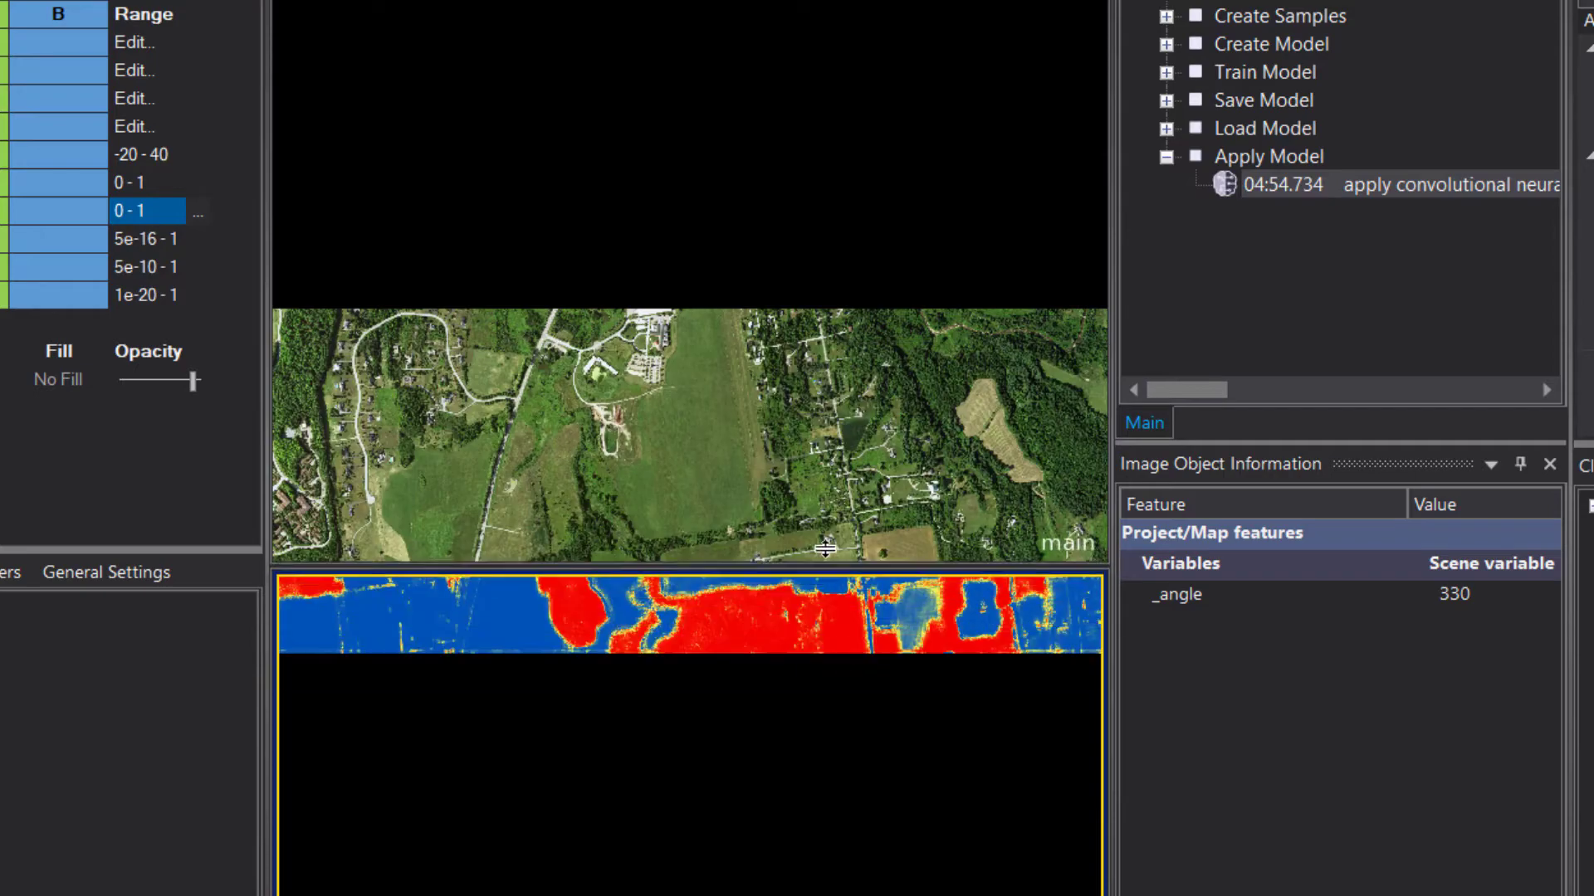
left_click_drag(825, 547, 600, 682)
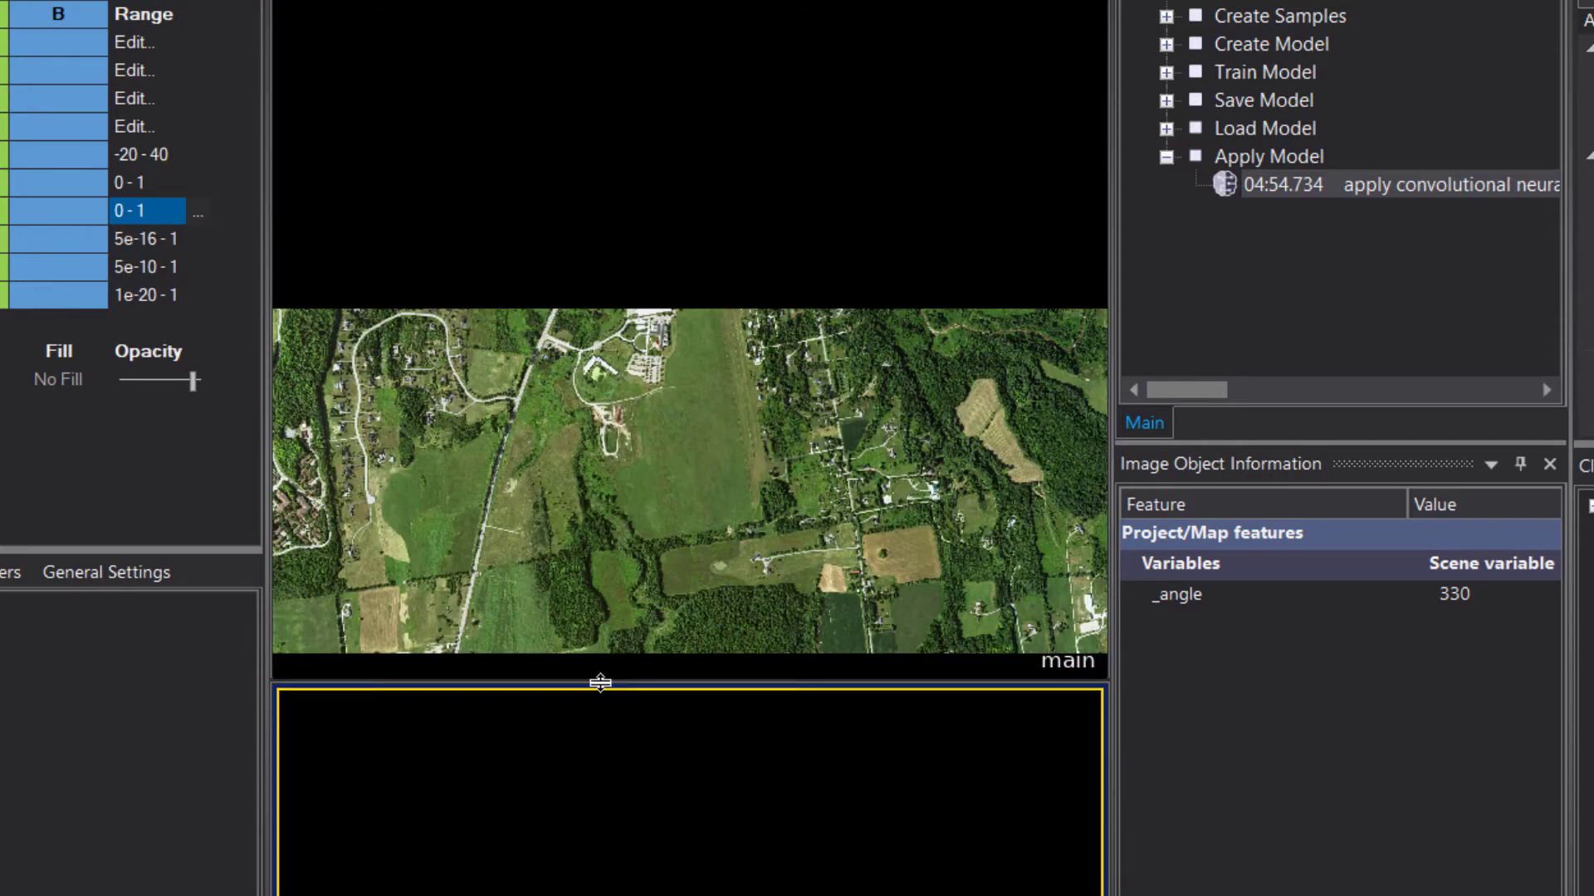
left_click(729, 562)
left_click_drag(687, 606, 647, 822)
scroll(916, 544, "up", 3)
scroll(804, 707, "up", 2)
scroll(528, 516, "down", 1)
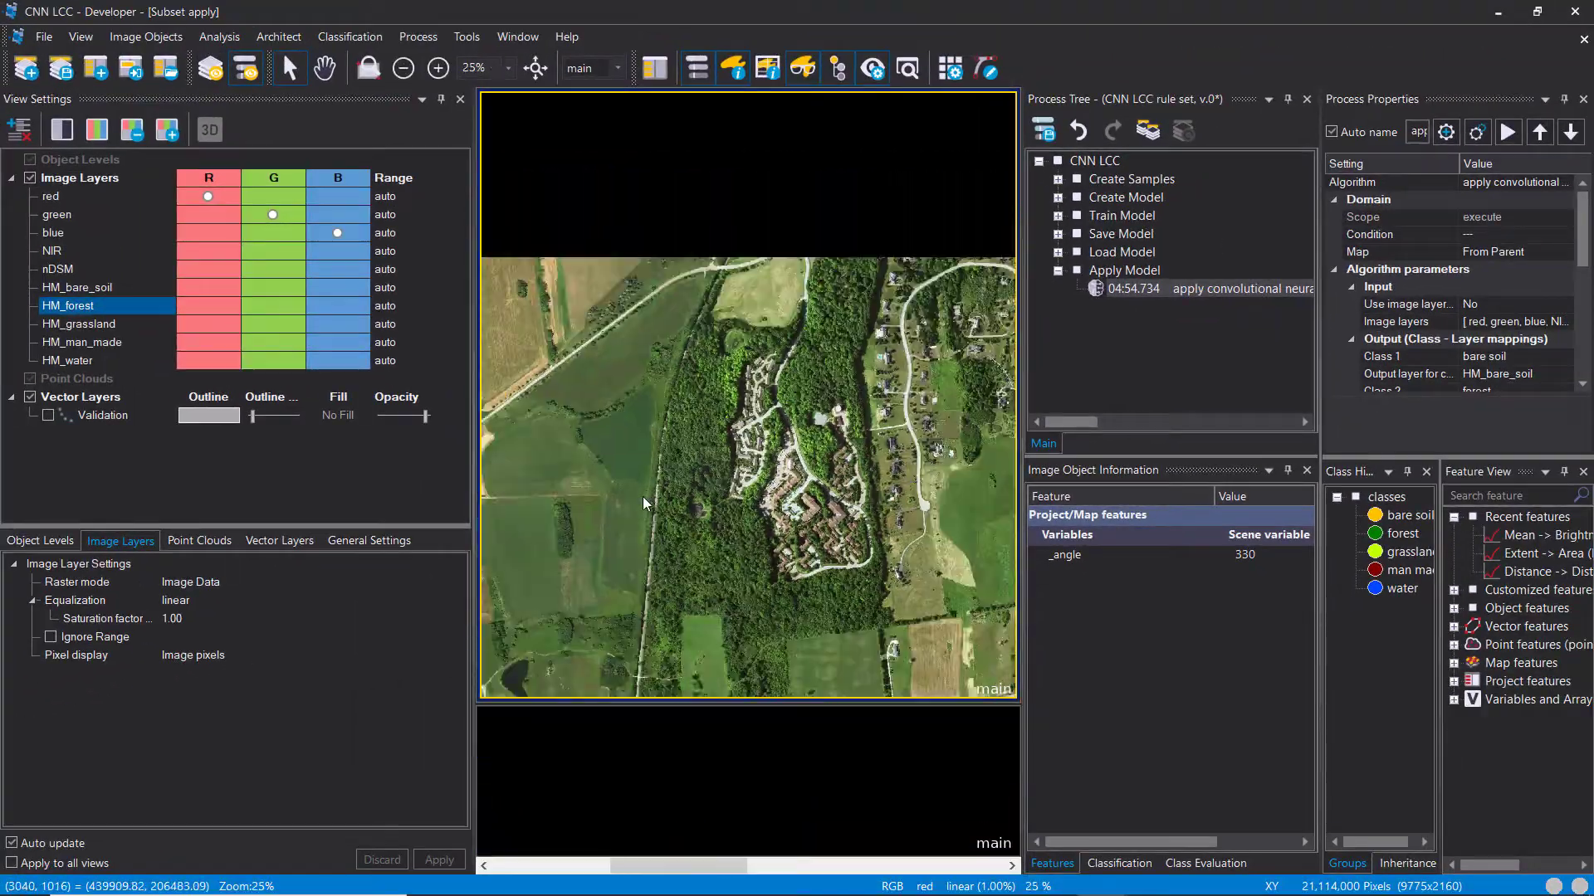
scroll(643, 503, "down", 1)
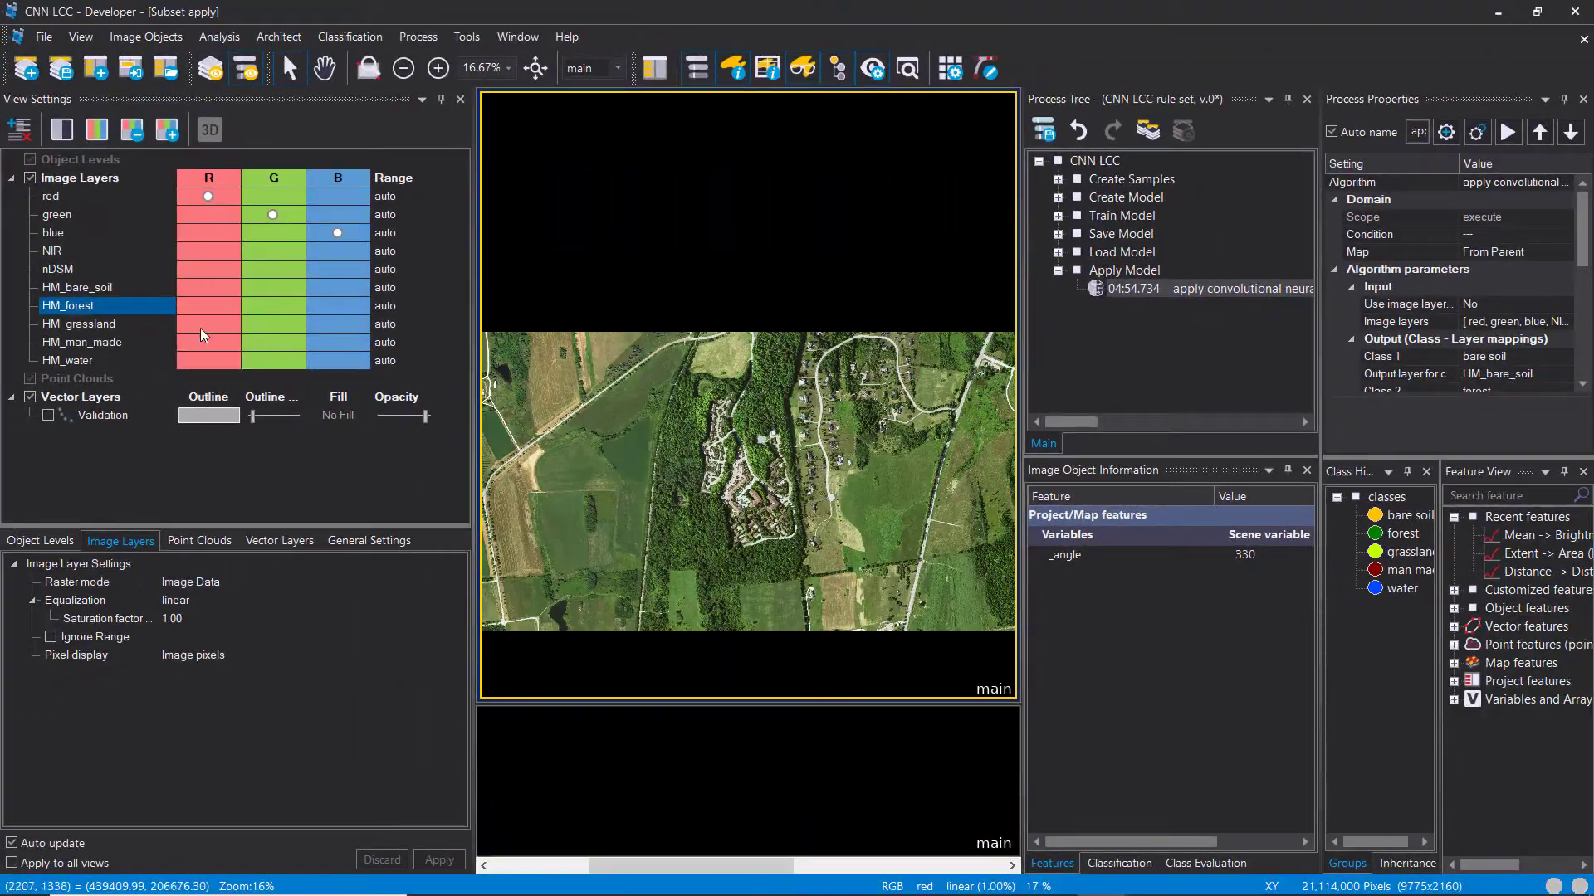
Step: Show the HM_grassland layer in the heat map view and set its display range to 0 - 1
left_click(721, 716)
left_click_drag(719, 705, 702, 539)
left_click(167, 131)
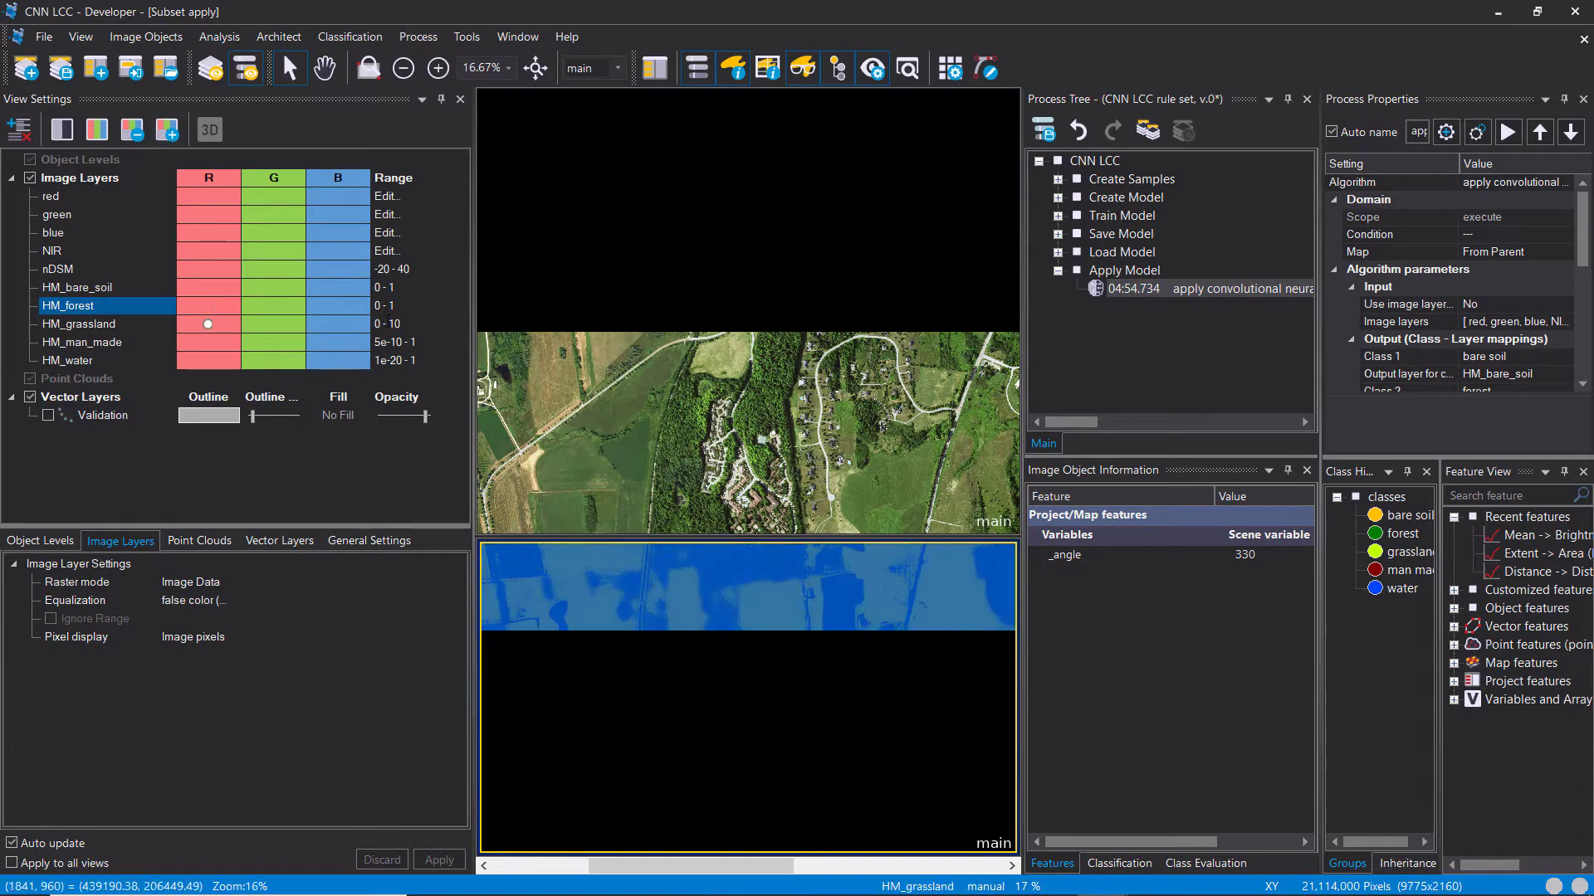
left_click(383, 325)
key("Return")
Step: Compare the grassland heat map with the fields in the RGB image
left_click_drag(731, 537, 742, 711)
left_click(934, 639)
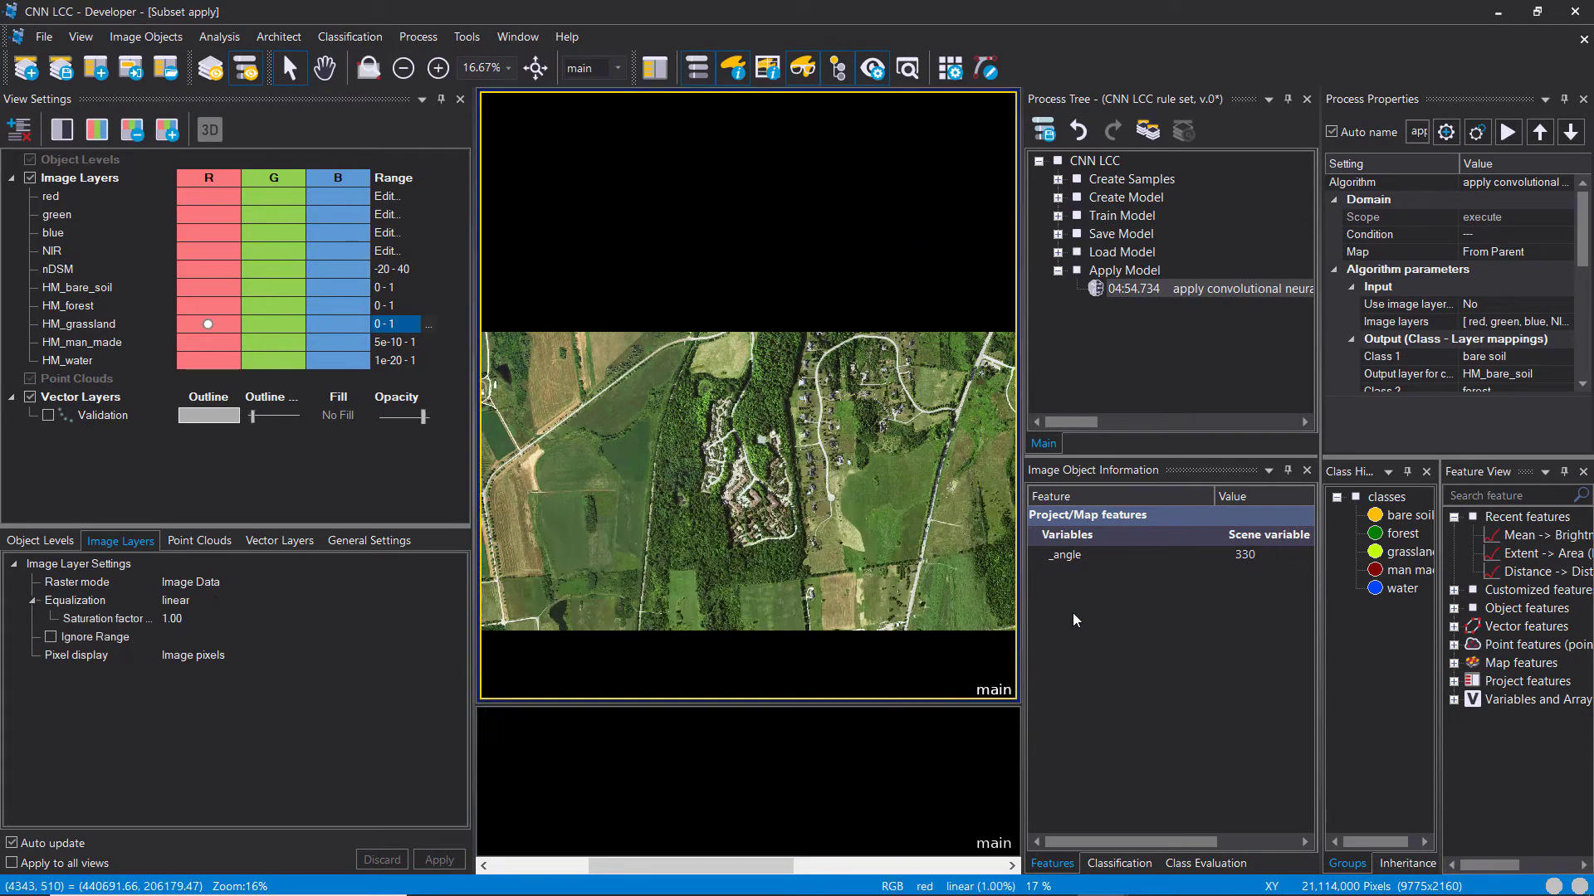
scroll(886, 584, "down", 2)
Step: Show the HM_man_made layer in the heat map view and set its display range to 0 - 1
left_click_drag(977, 711, 879, 610)
left_click(208, 342)
left_click(415, 337)
left_click(428, 342)
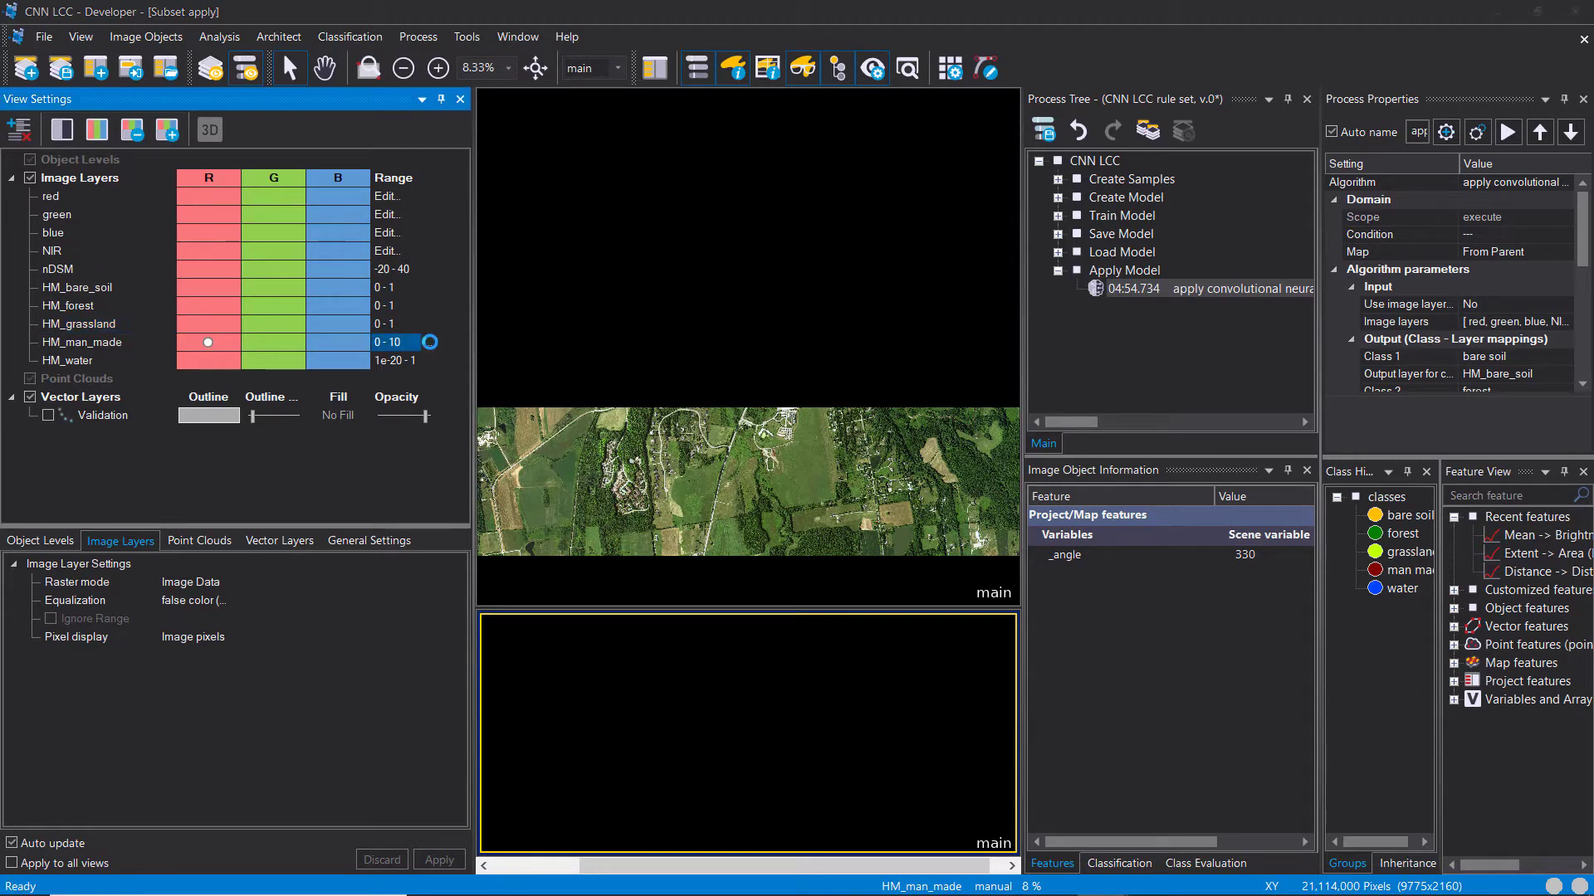
double_click(890, 519)
type("1")
left_click(841, 601)
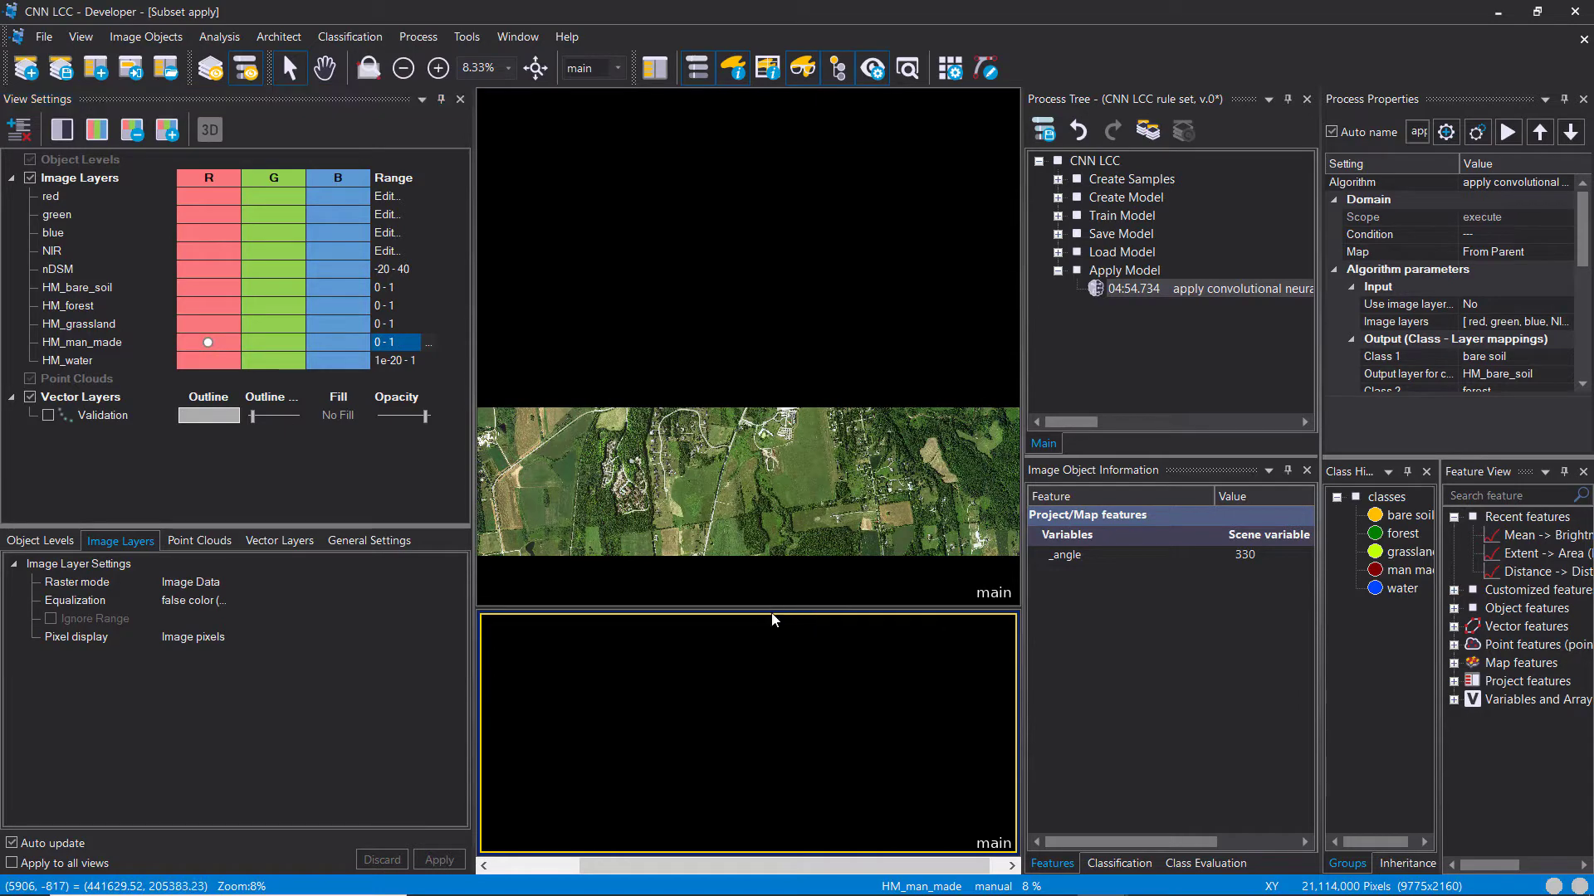
Step: Compare the man made heat map with the roads, buildings, fields and shoreline in the RGB image by swiping between both views
left_click_drag(771, 620, 658, 440)
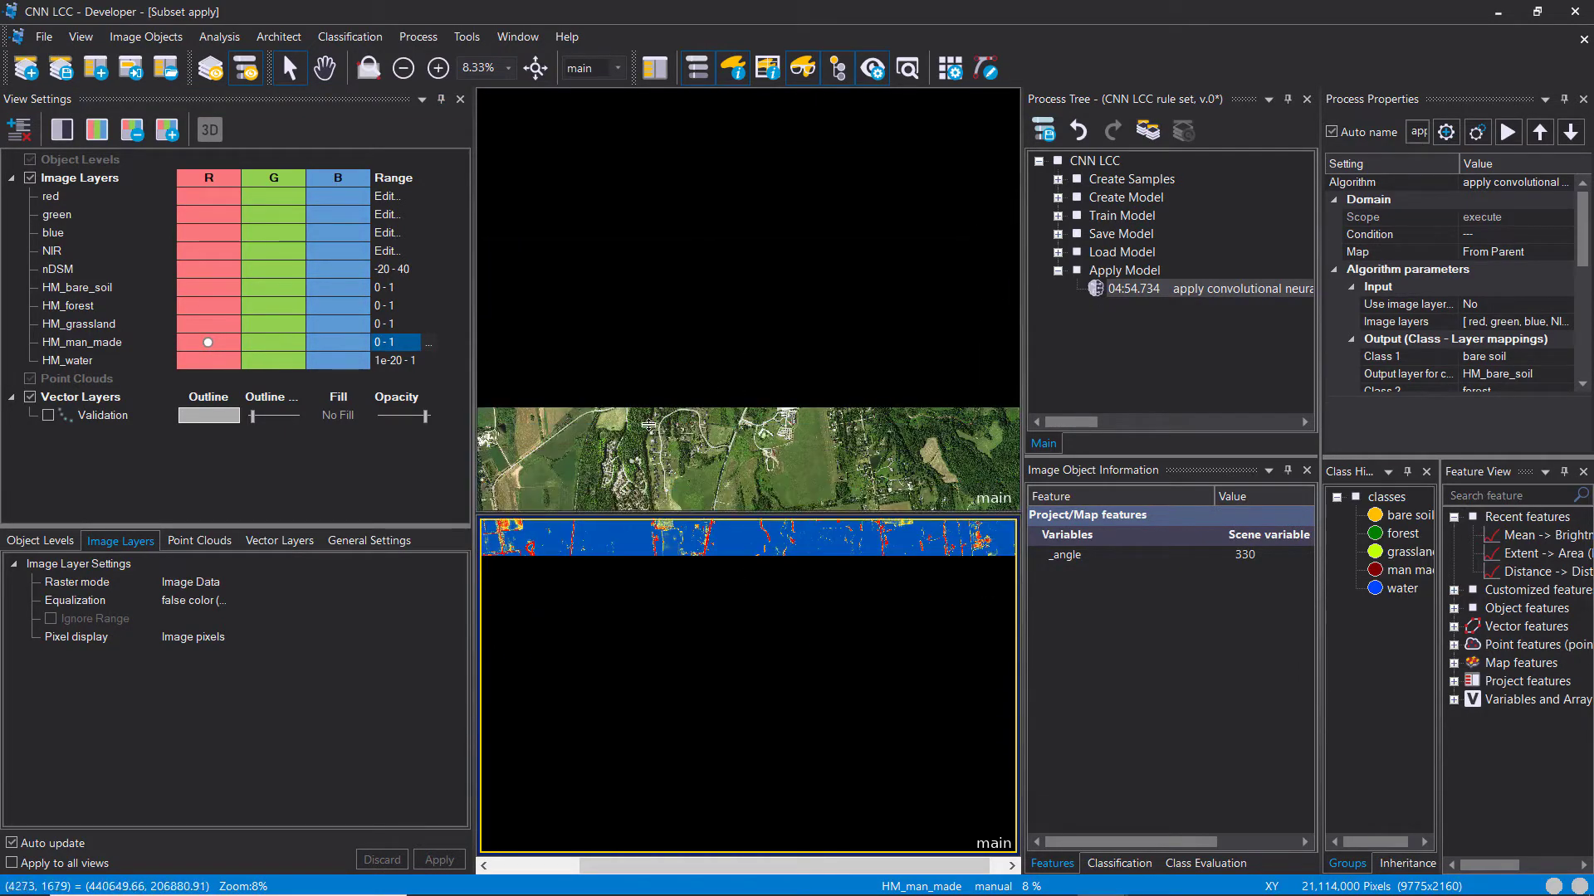
scroll(658, 440, "up", 3)
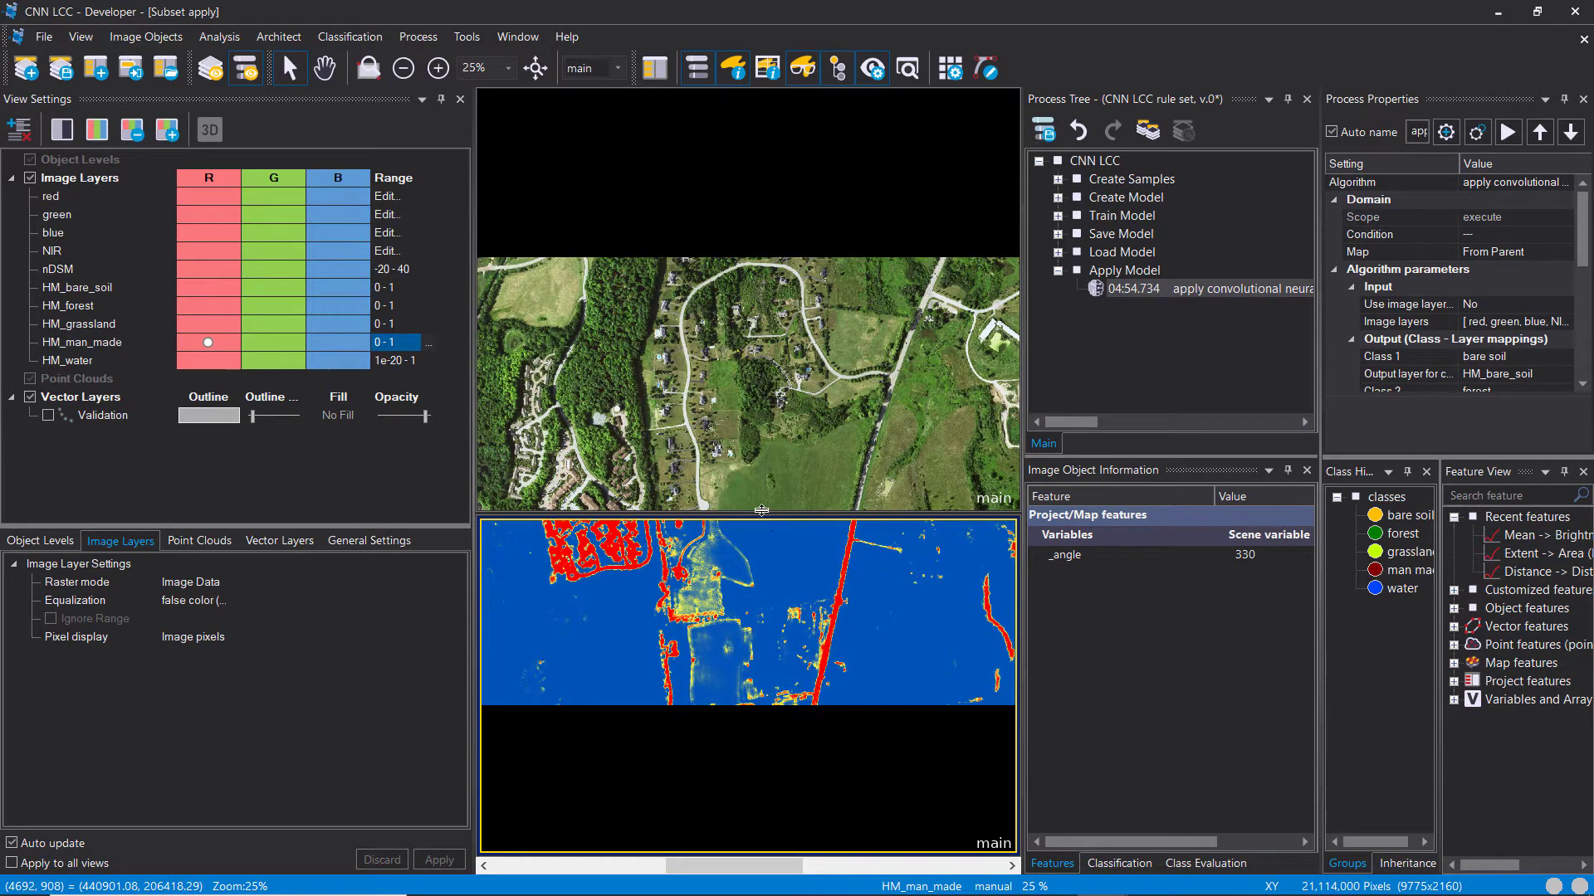
left_click_drag(760, 462, 930, 474)
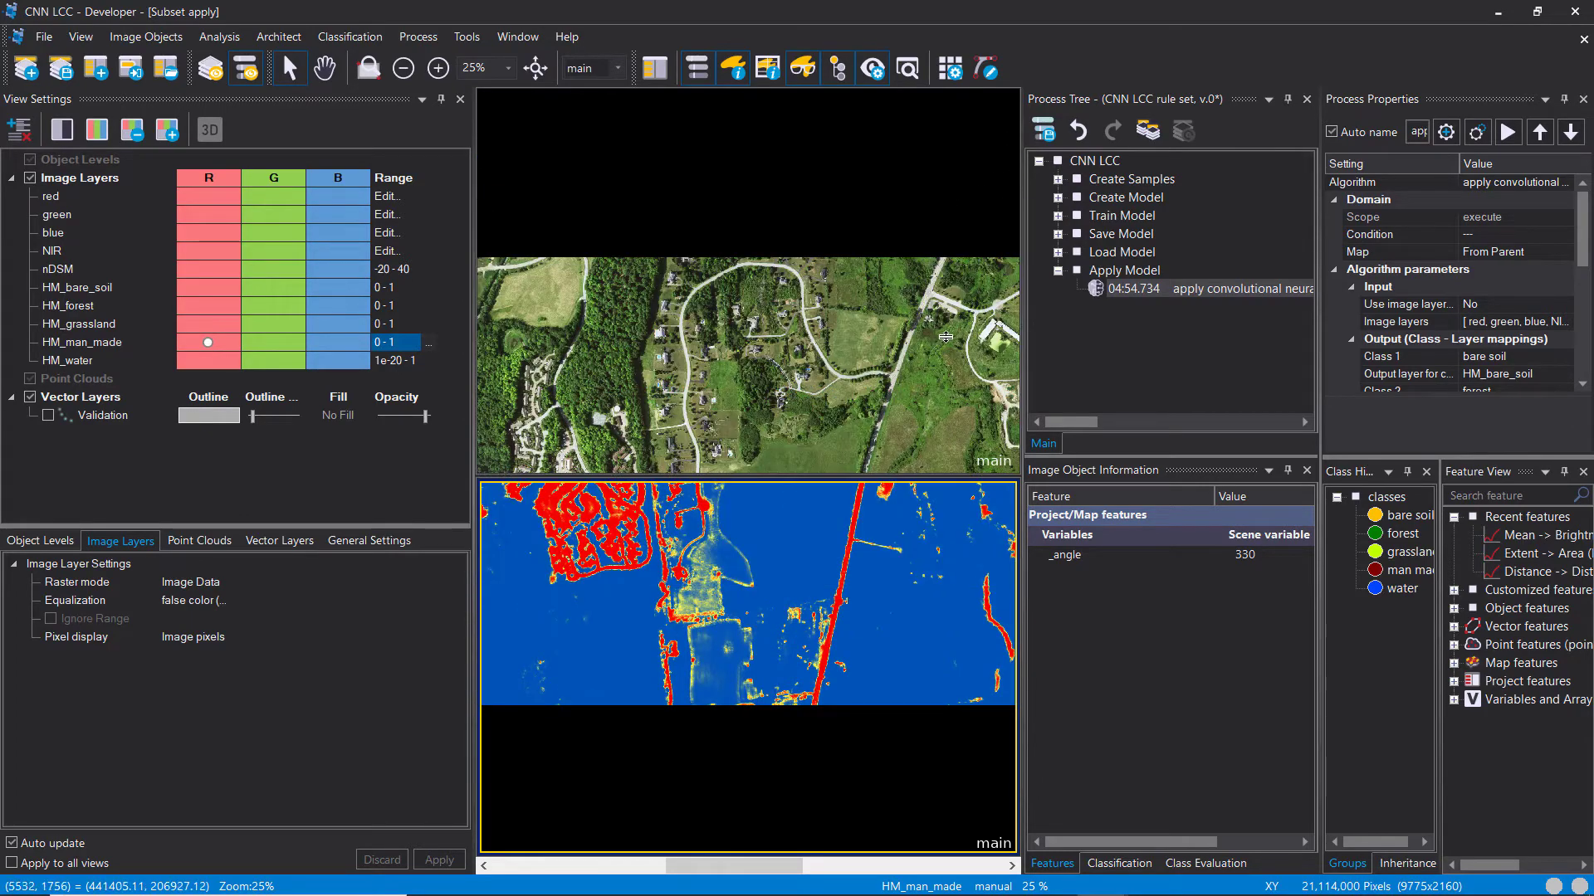
left_click_drag(985, 344, 639, 357)
left_click_drag(768, 474, 714, 606)
left_click_drag(498, 531, 1006, 535)
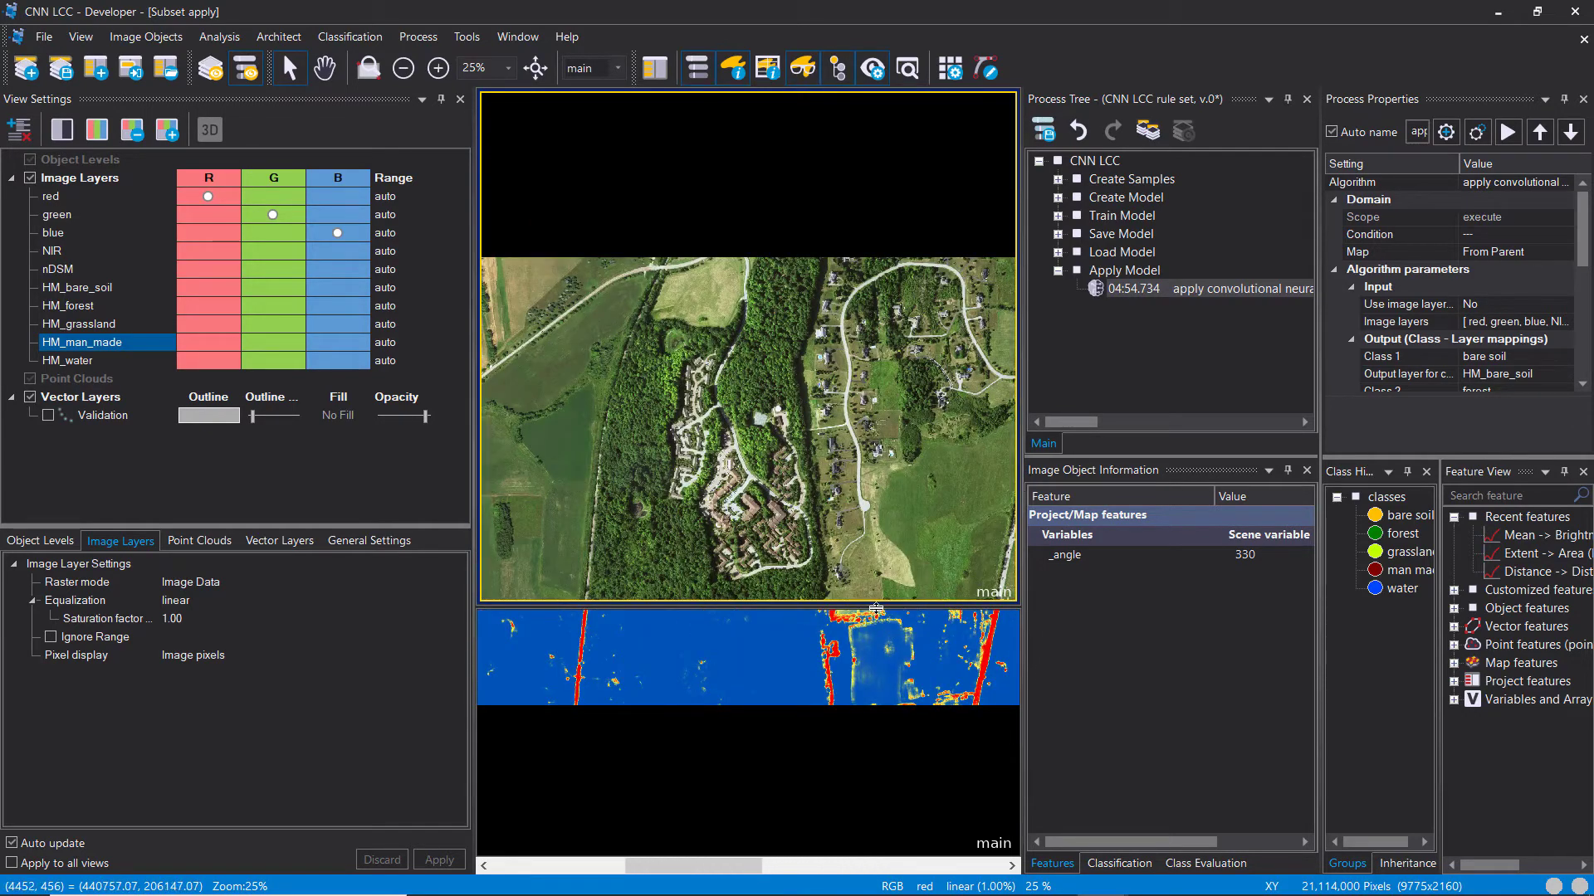
mouse_move(874, 605)
left_mouse_down()
mouse_move(876, 221)
mouse_move(884, 604)
left_mouse_up()
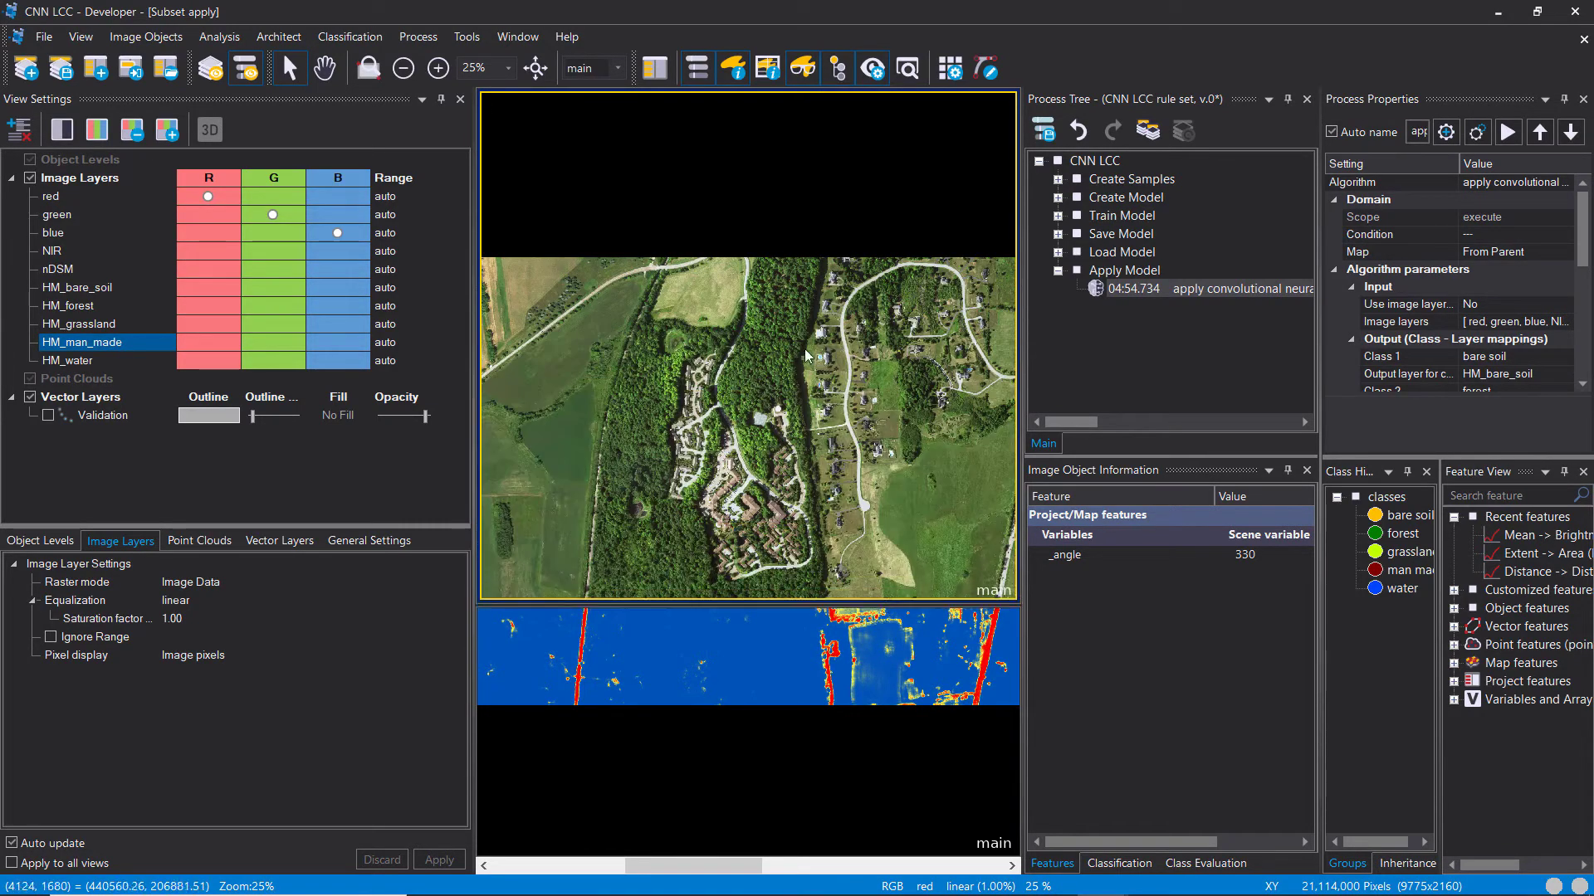
left_click_drag(846, 604, 835, 356)
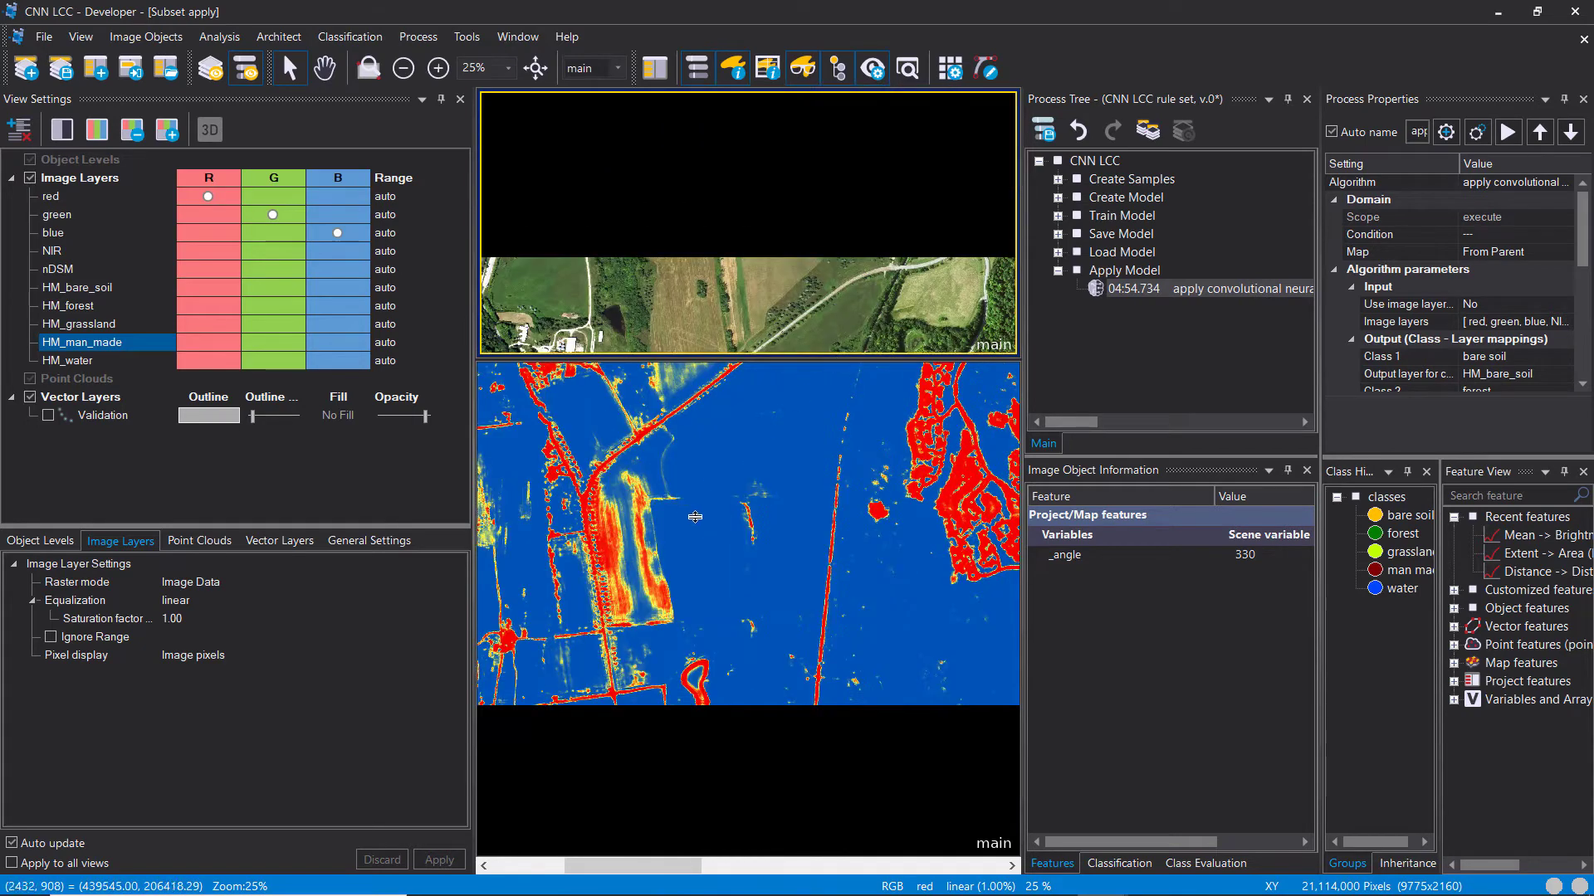
left_click(697, 515)
left_click_drag(655, 447, 743, 477)
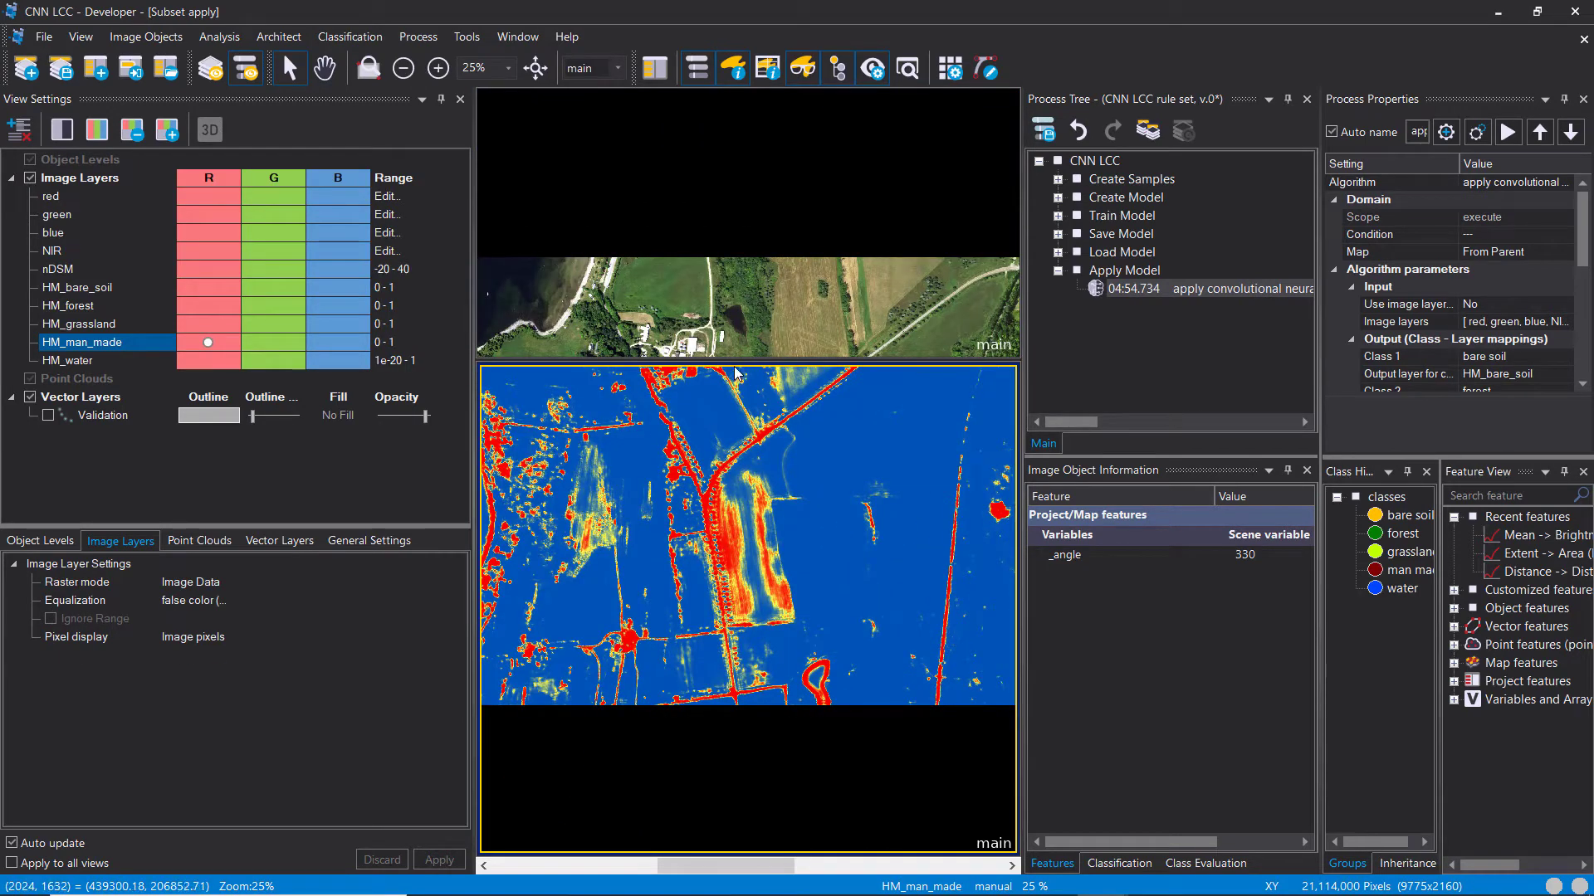
left_click_drag(736, 362, 714, 479)
left_click(739, 640)
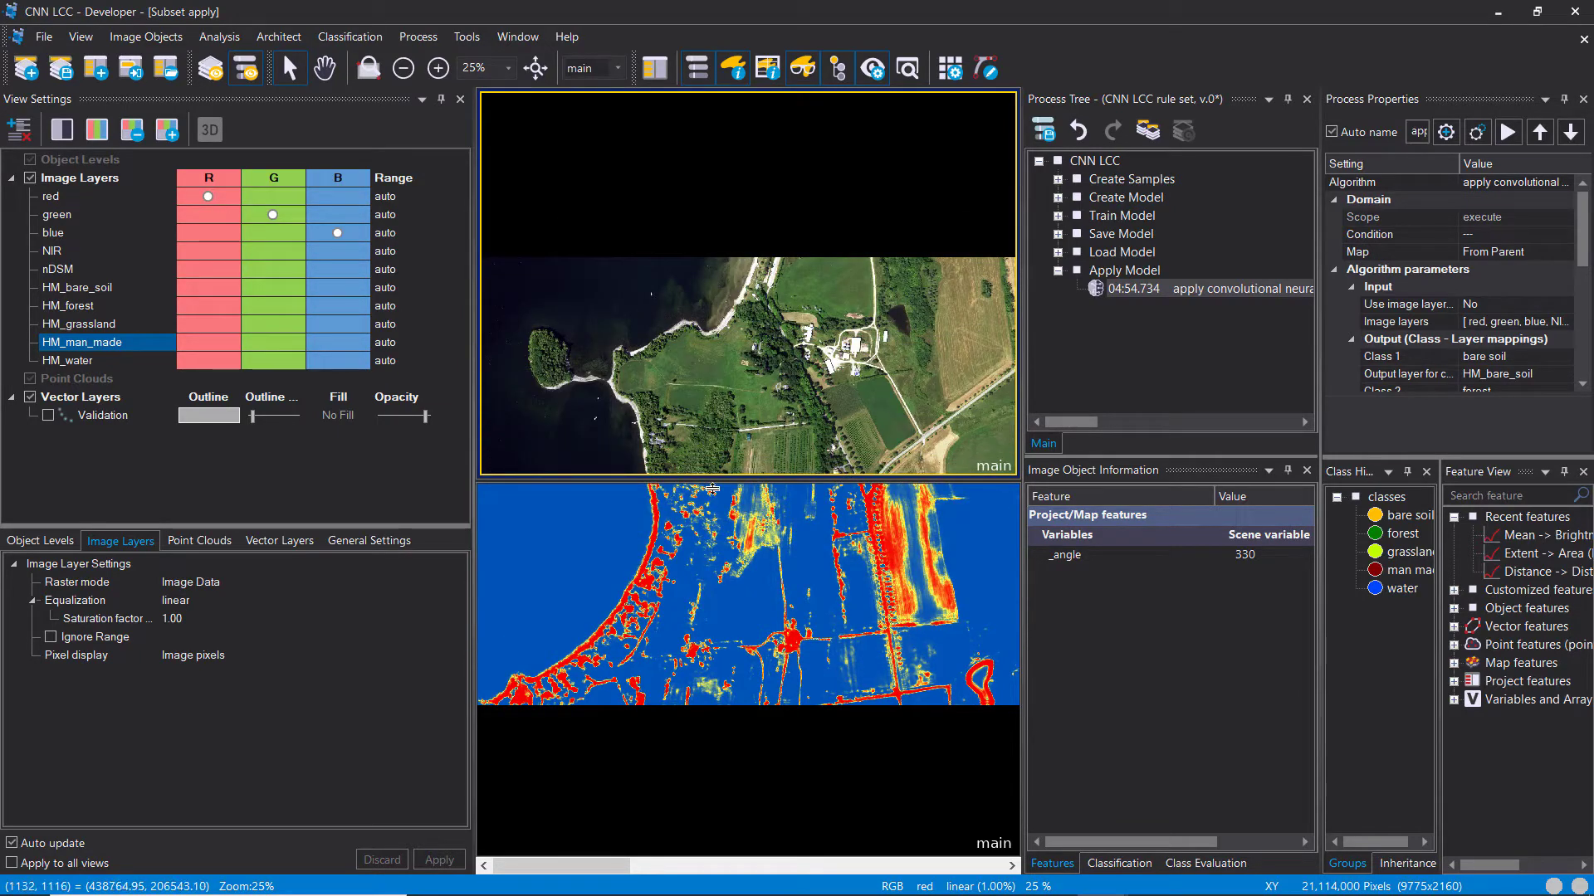
Step: Show the HM_water layer in the heat map view and set its display range to 0 - 1
left_click_drag(718, 480, 725, 210)
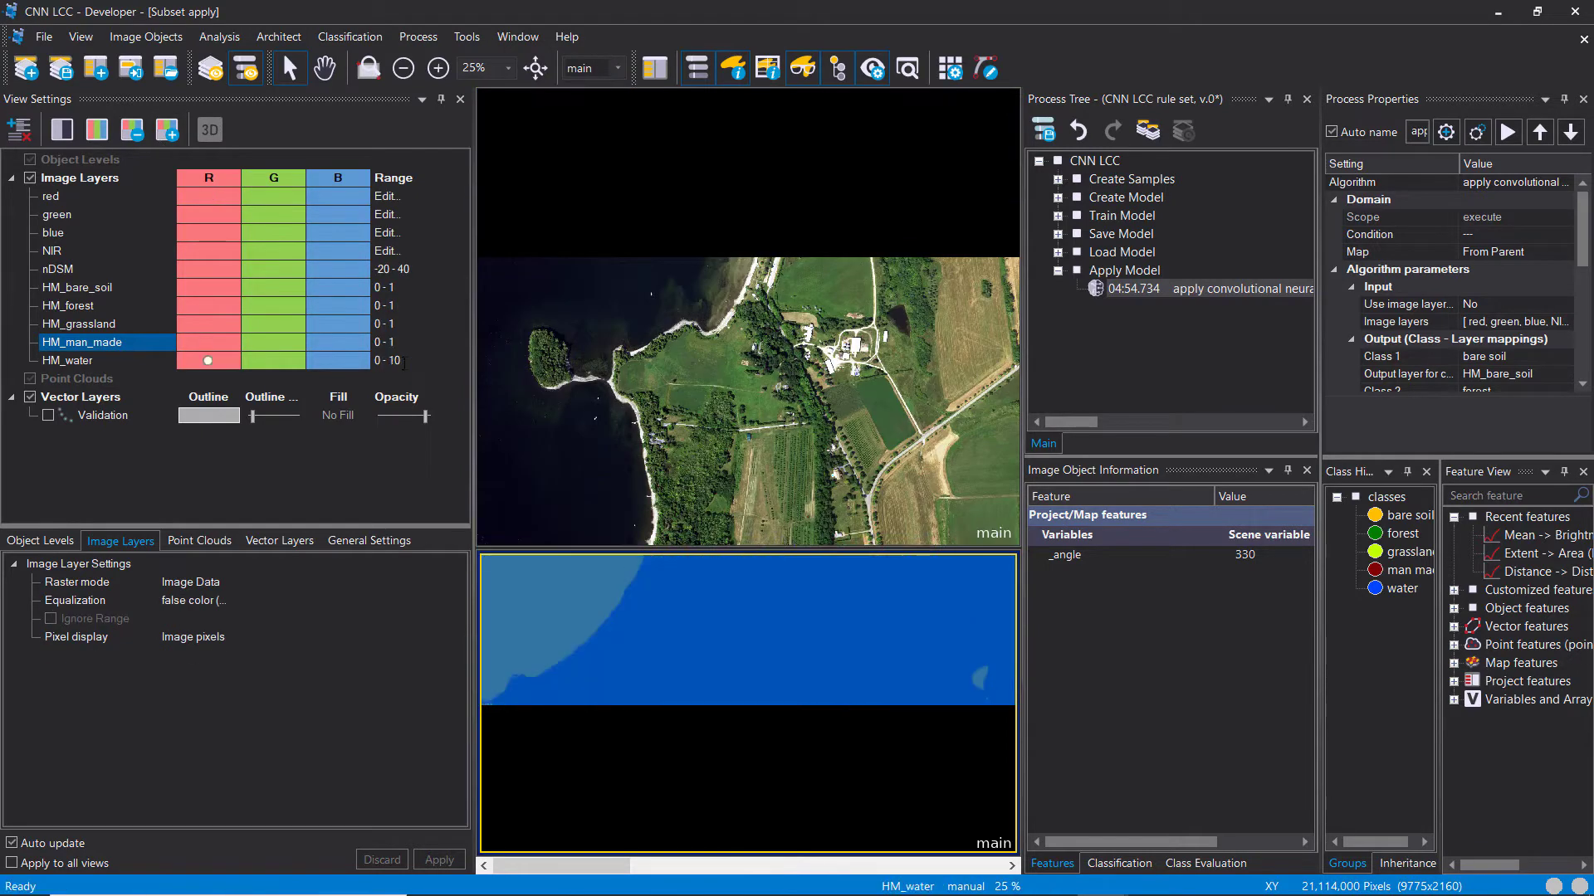
left_click(398, 361)
left_click(427, 361)
left_click_drag(906, 516, 1050, 539)
type("1")
left_click(842, 600)
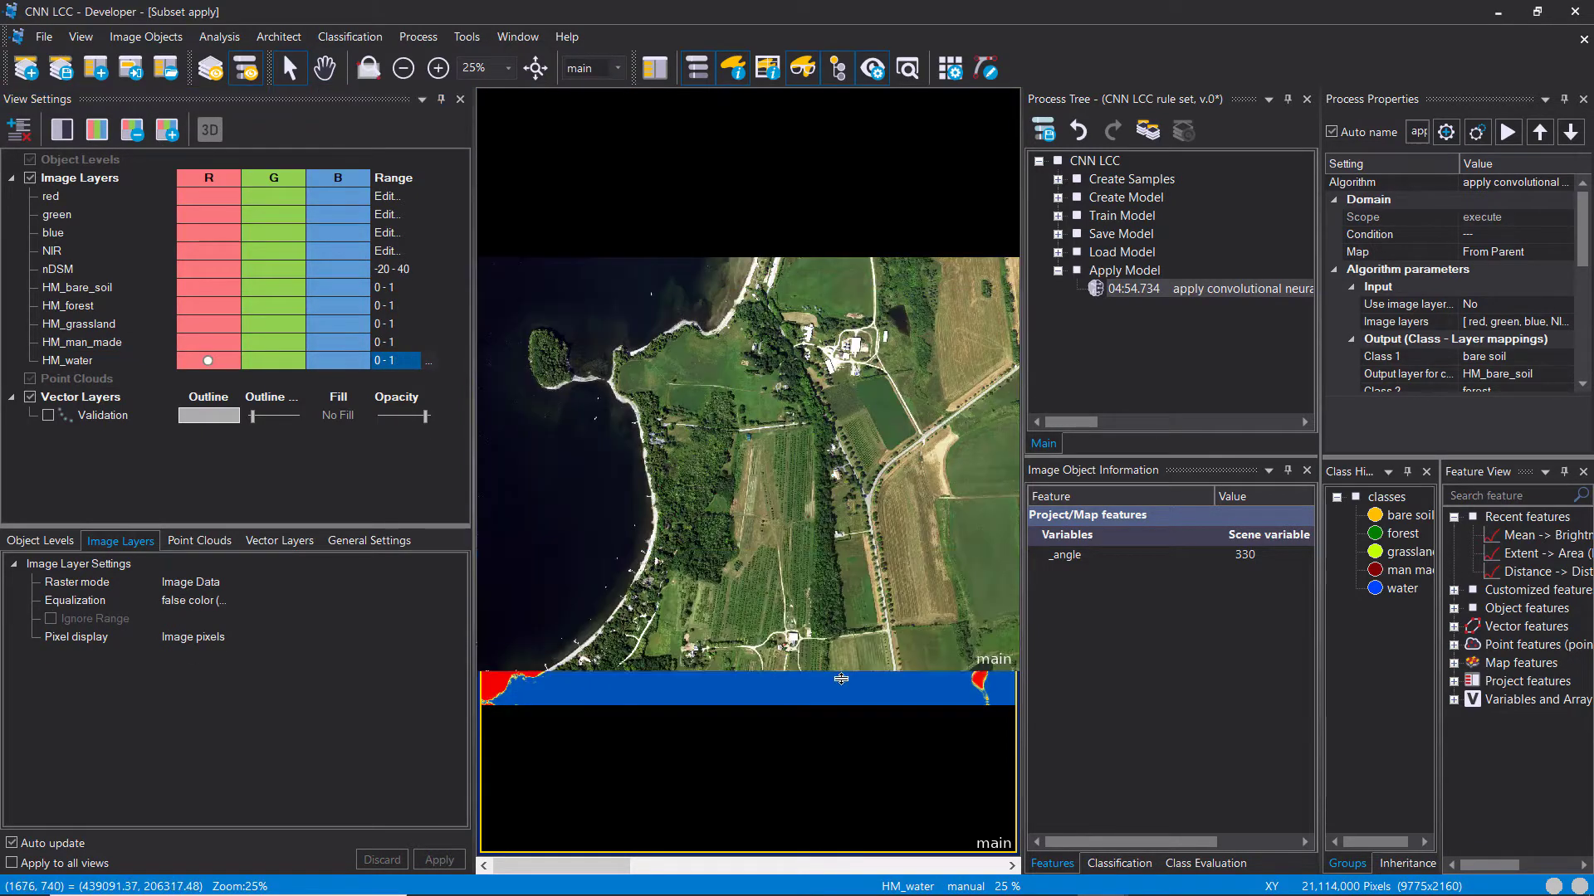
Step: Examine the water heat map over the whole subset and compare its details with the RGB image
left_click_drag(836, 670, 871, 236)
scroll(846, 505, "down", 5)
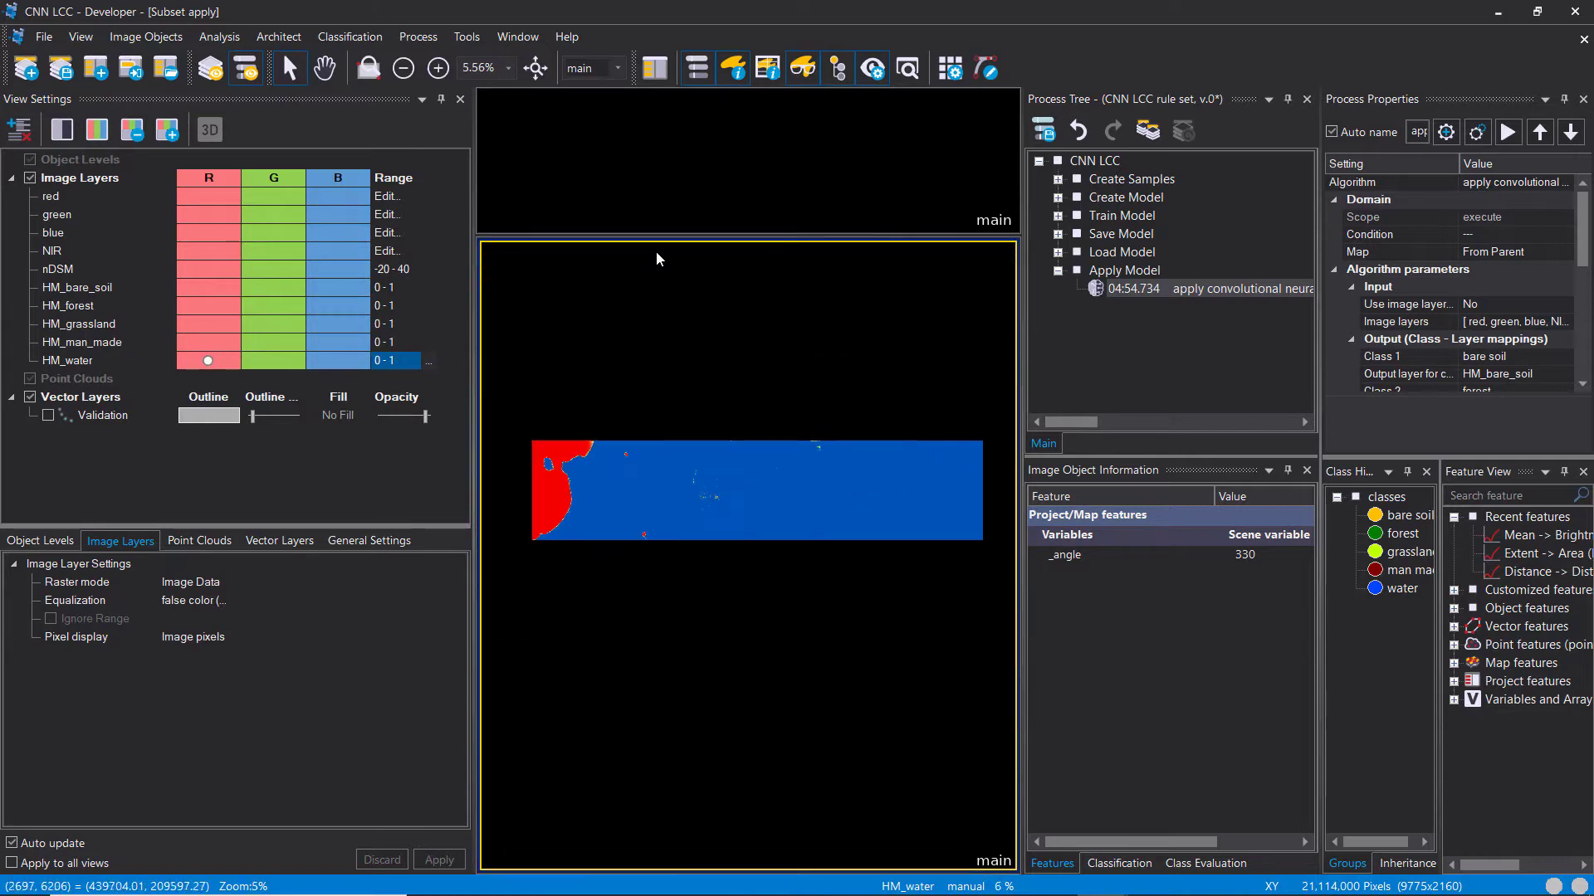
left_click_drag(637, 236, 839, 382)
scroll(700, 510, "up", 6)
scroll(846, 242, "up", 5)
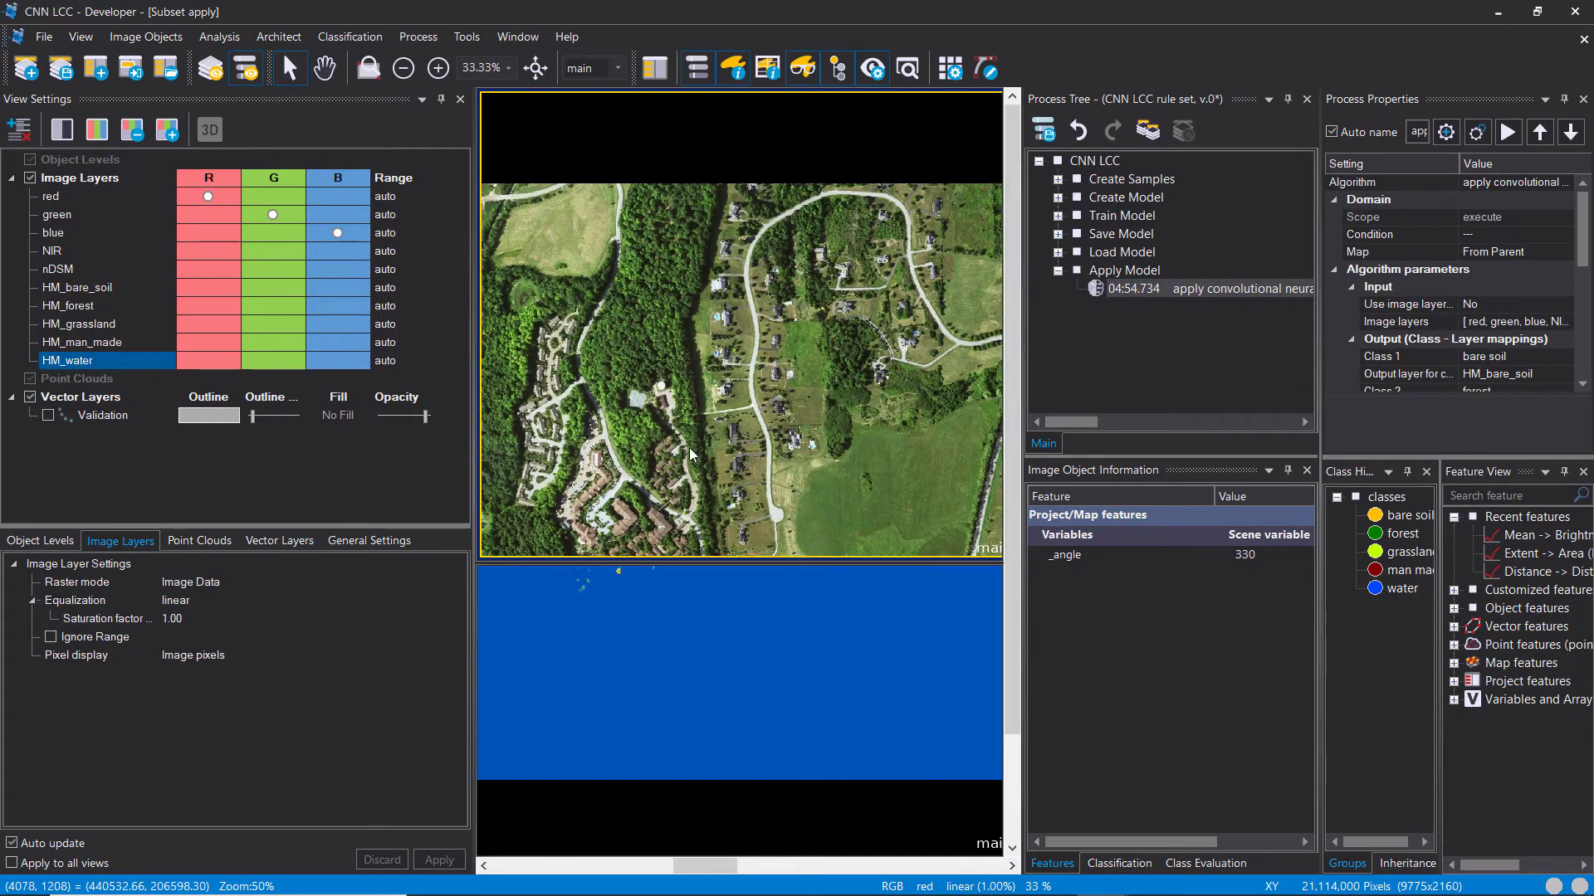
Step: Inspect the housing estate, forest and surrounding fields in the RGB view at closer range and compare them with the water heat map
scroll(815, 462, "up", 5)
left_click_drag(815, 462, 897, 504)
left_click_drag(796, 561, 871, 693)
left_click_drag(856, 606, 725, 381)
left_click_drag(890, 699, 814, 621)
scroll(802, 596, "down", 4)
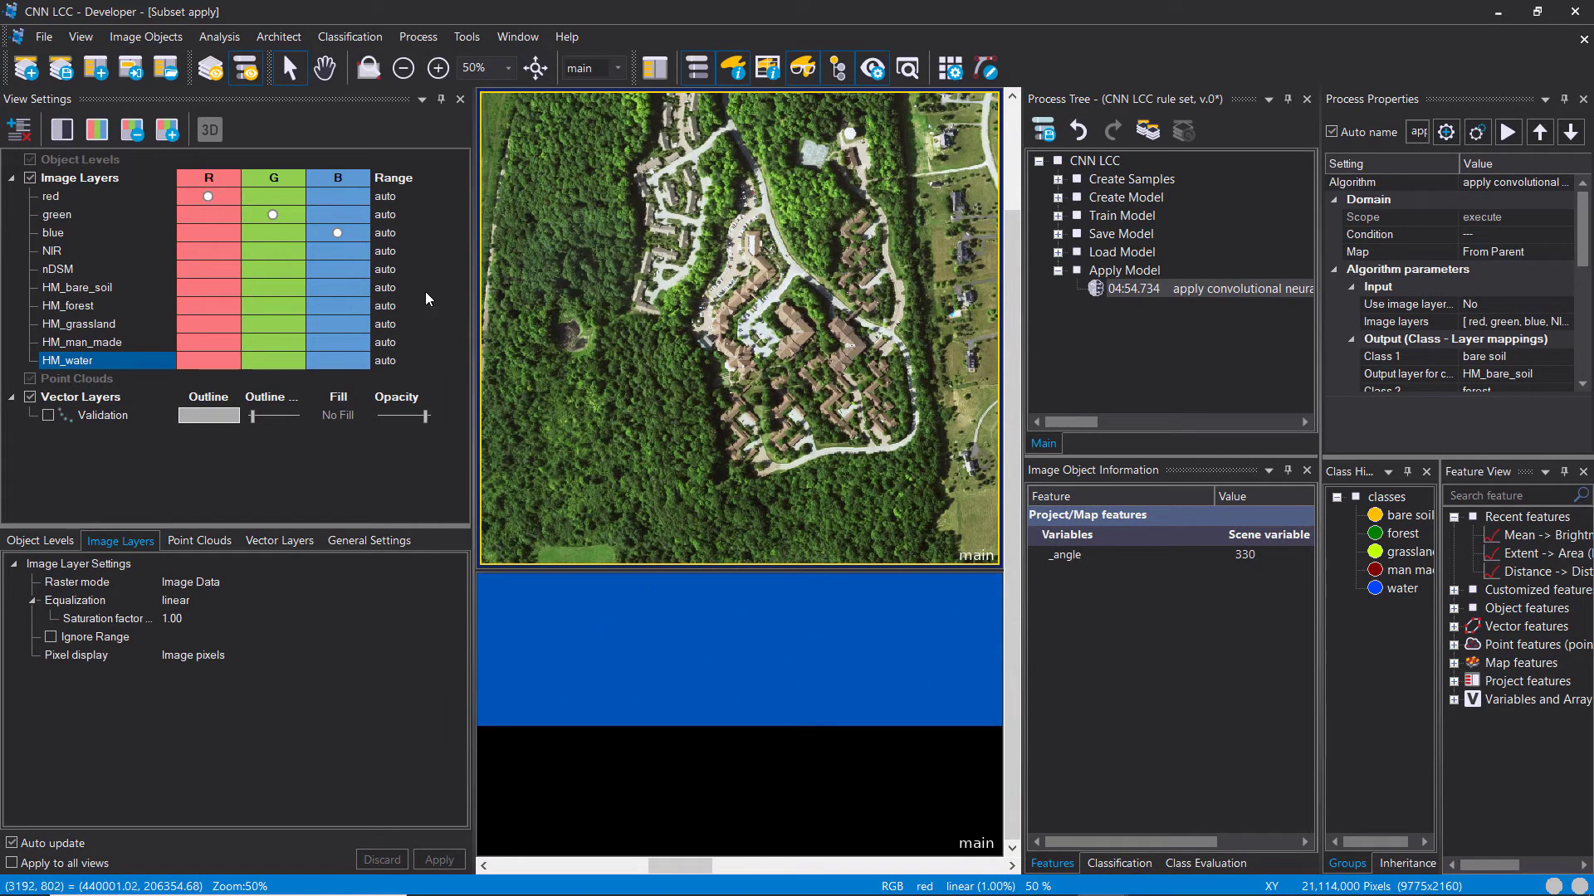
scroll(538, 449, "down", 1)
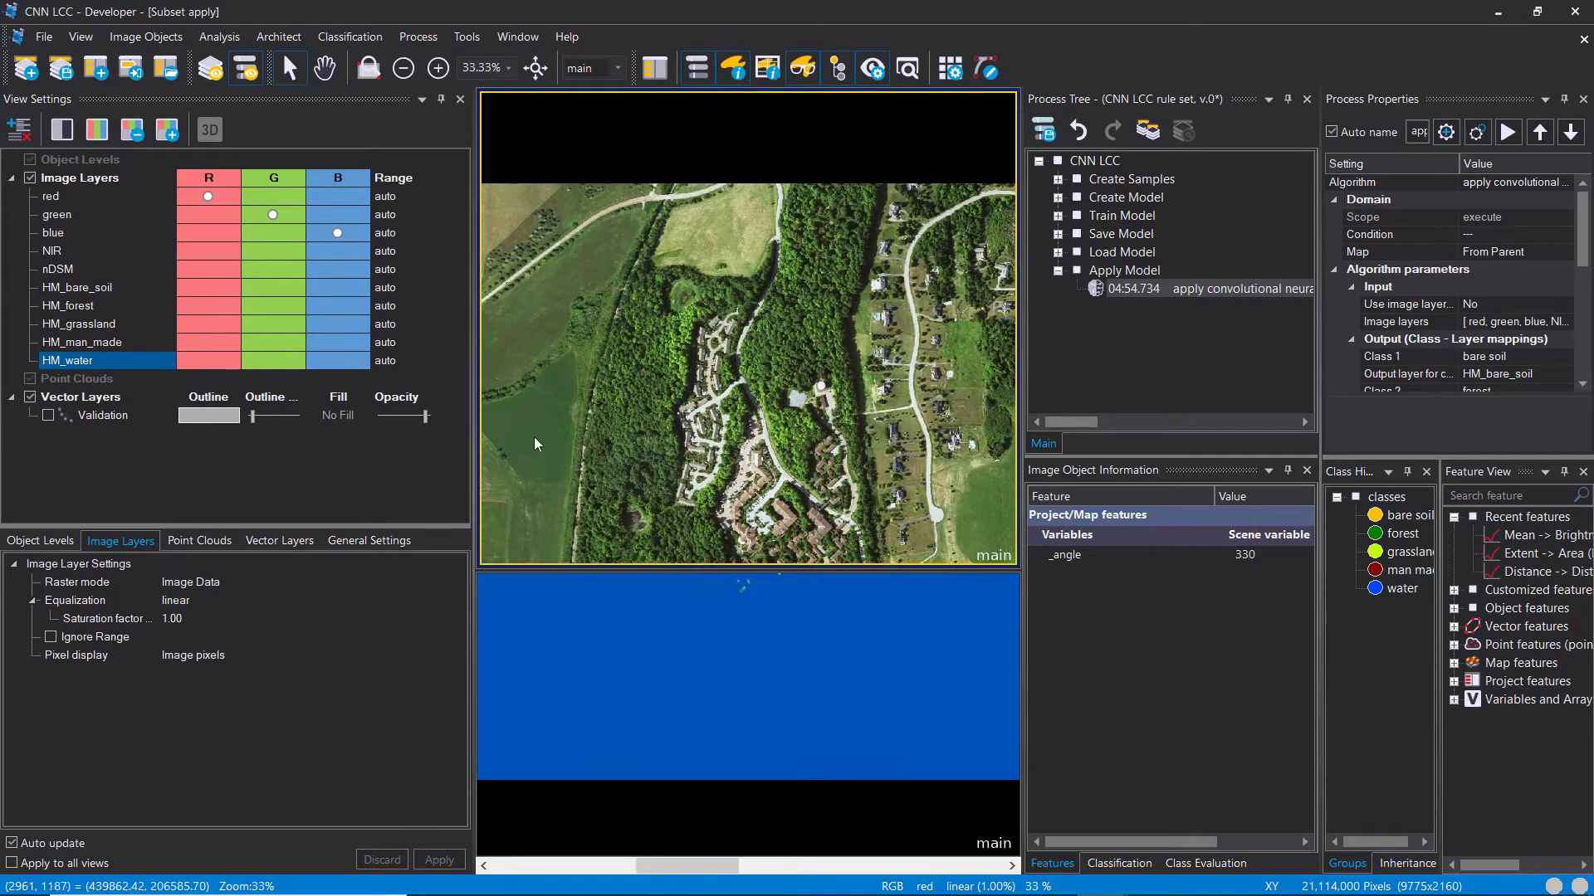
mouse_move(691, 403)
Step: Add a new process named OBIA after the Apply Model branch of the rule set
left_click(1096, 272)
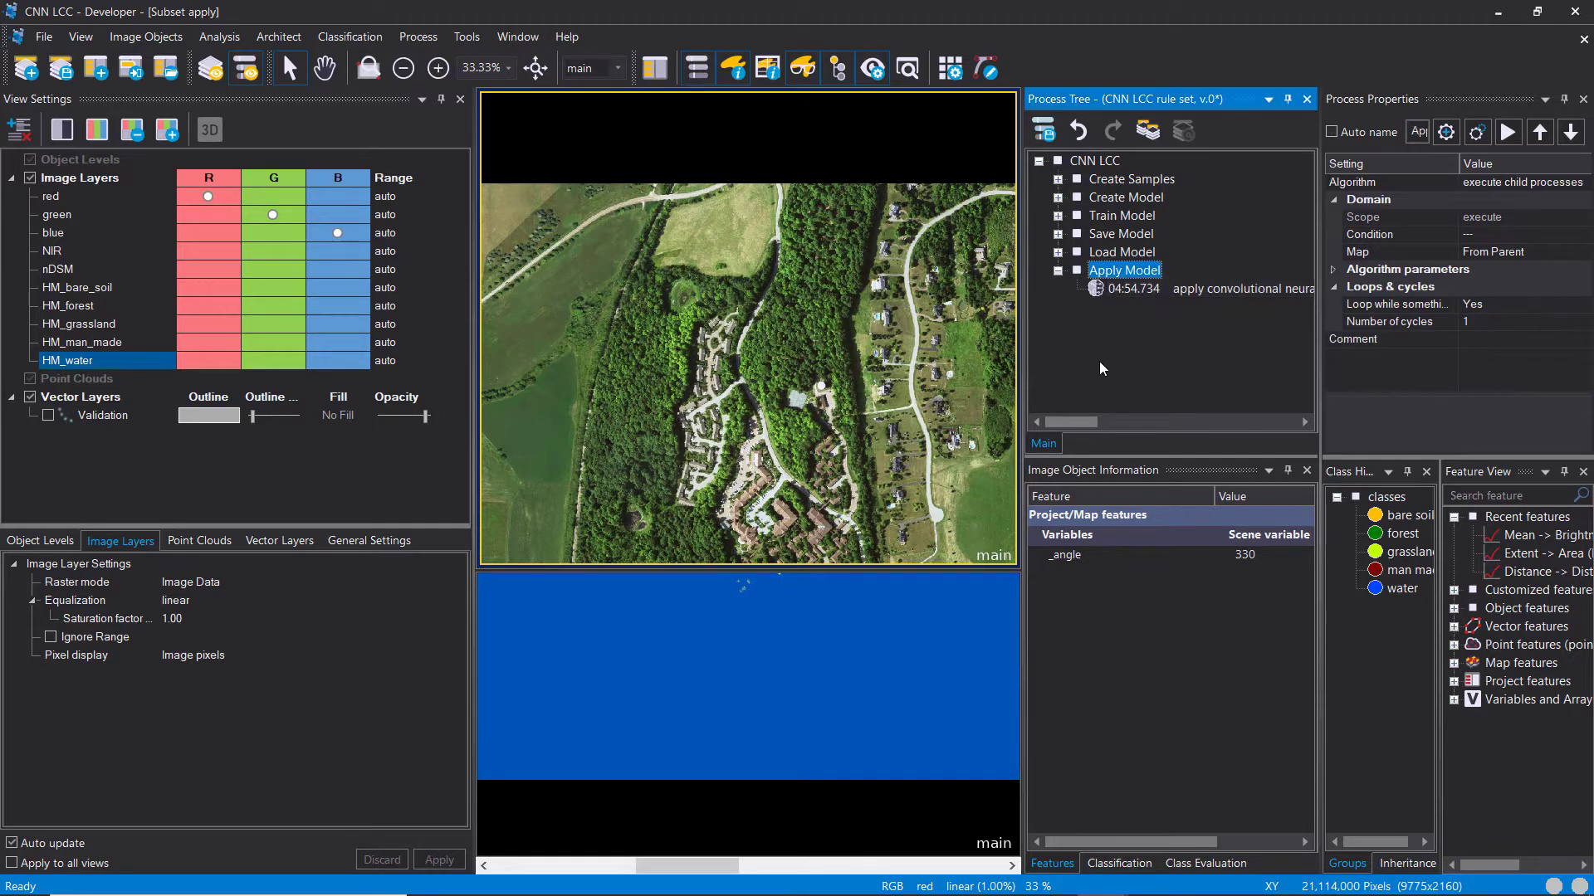
key("ctrl+a")
left_click(685, 313)
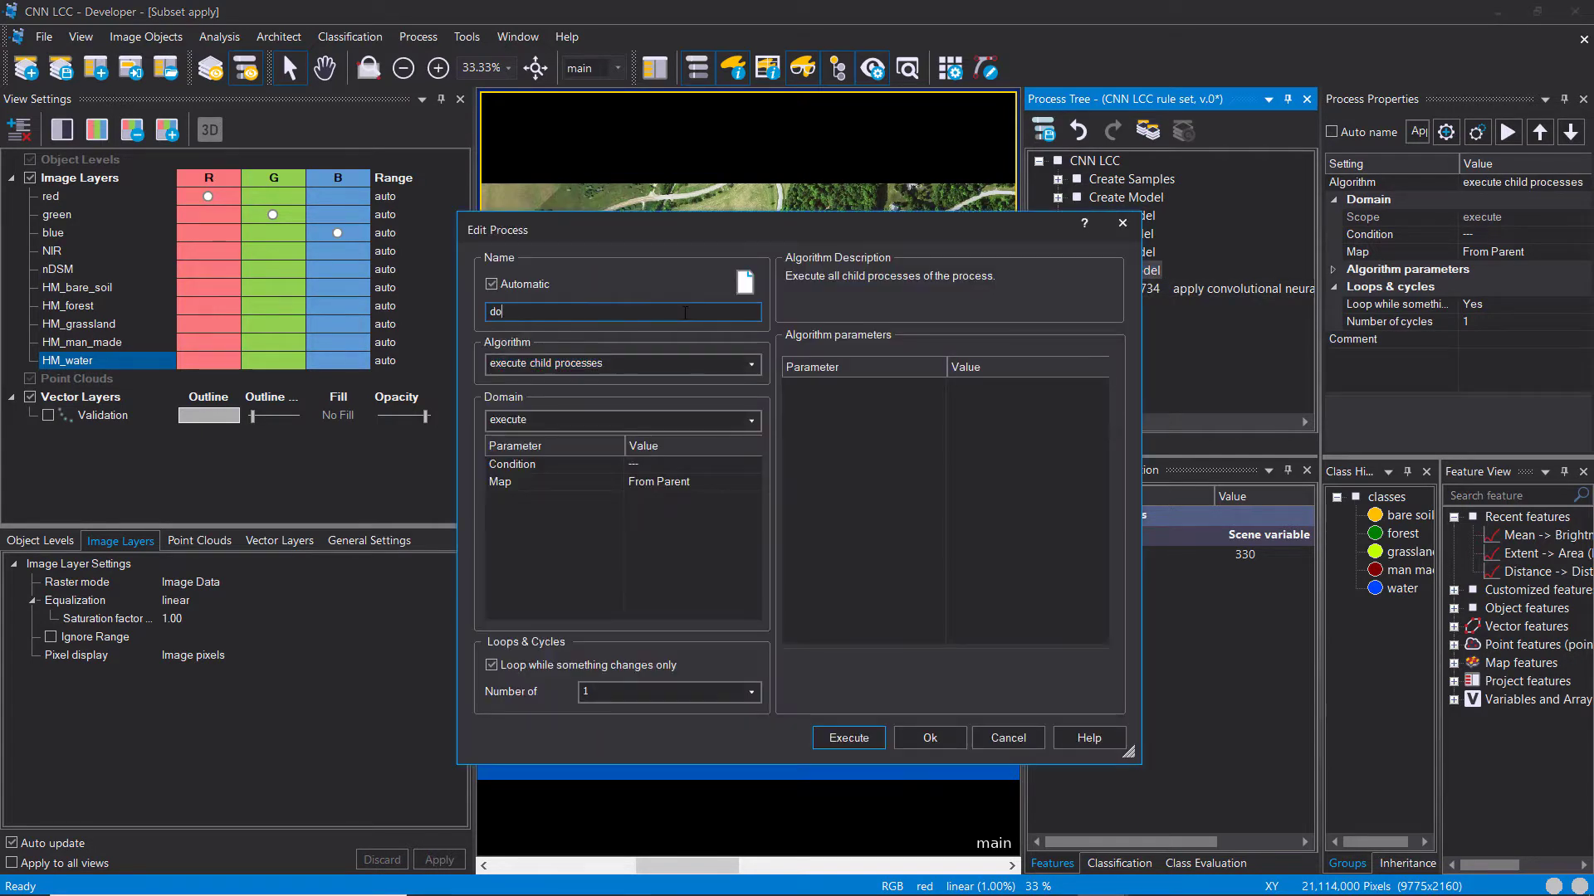
type("OBIA")
left_click(929, 738)
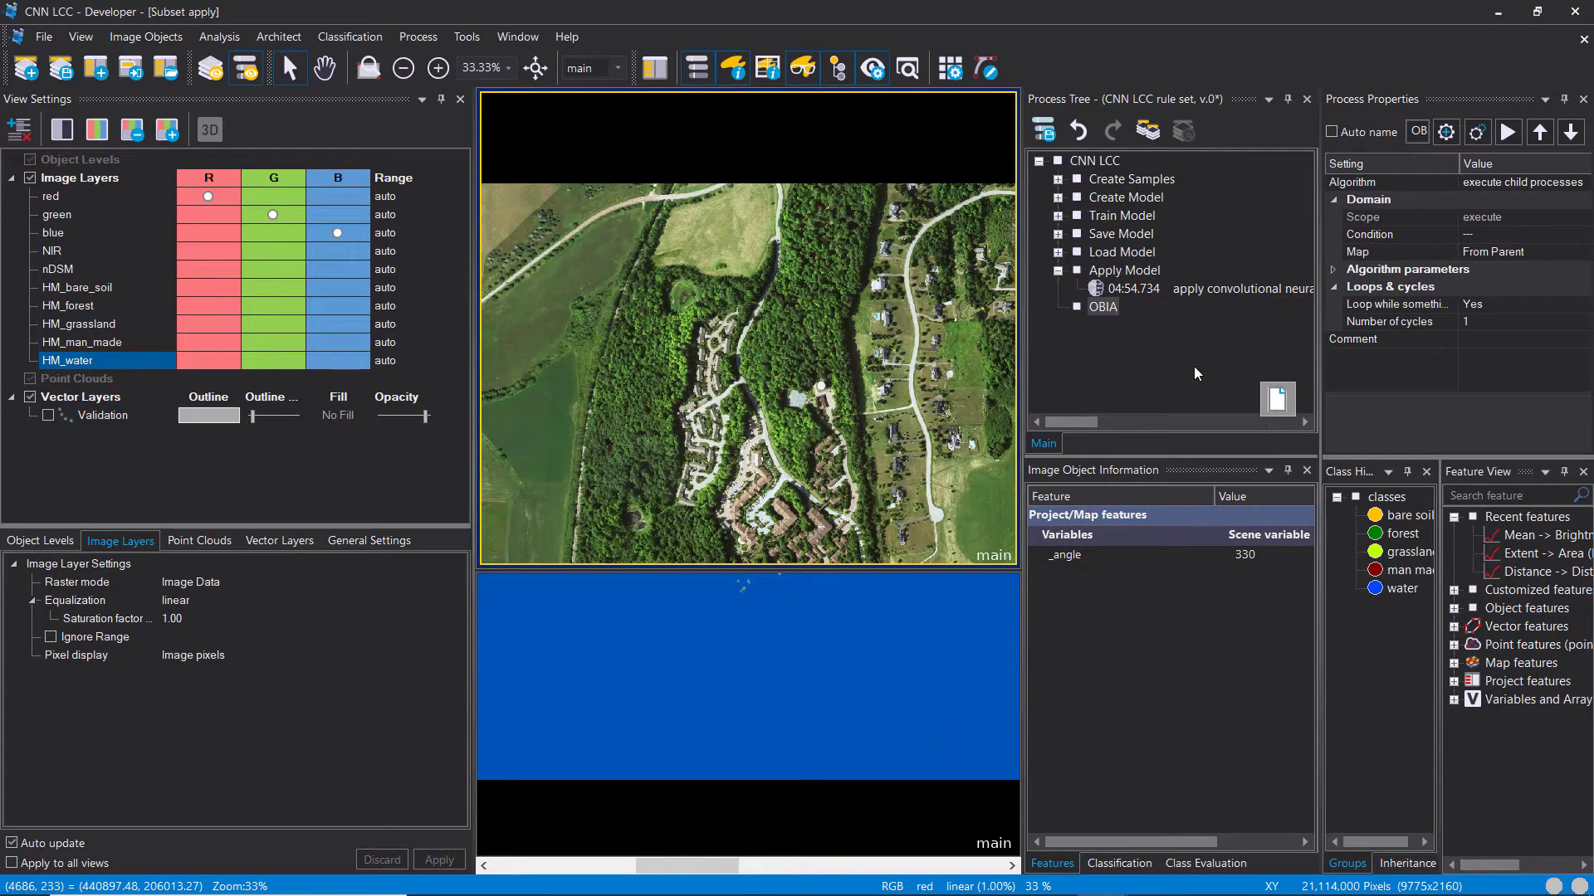
Step: Add a process named Segmentation and nest it as a child under OBIA
right_click(1108, 309)
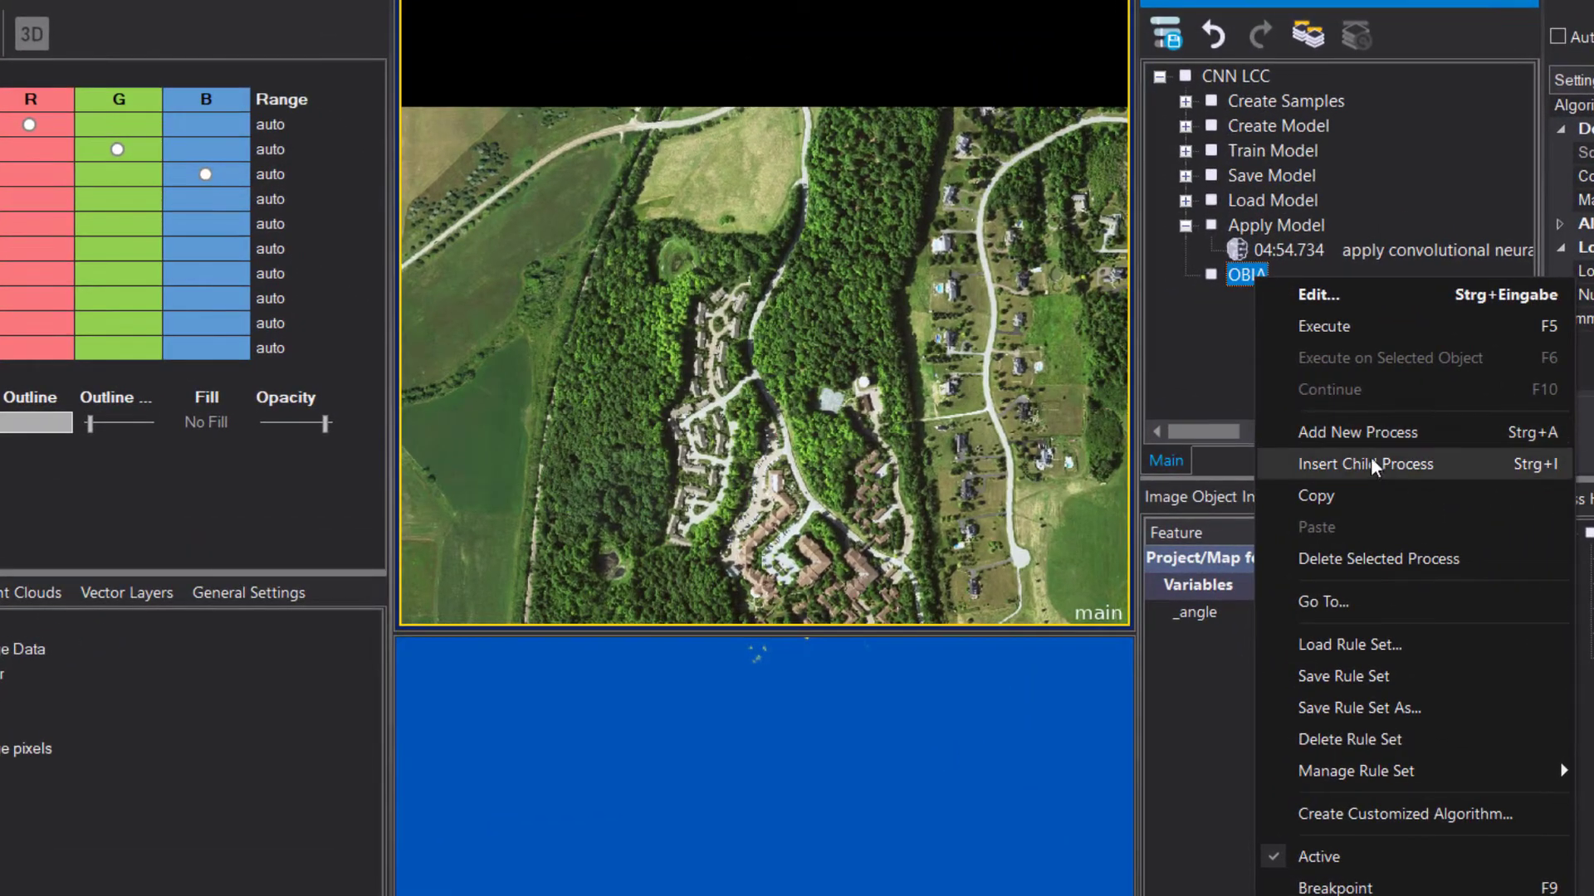
left_click(1233, 345)
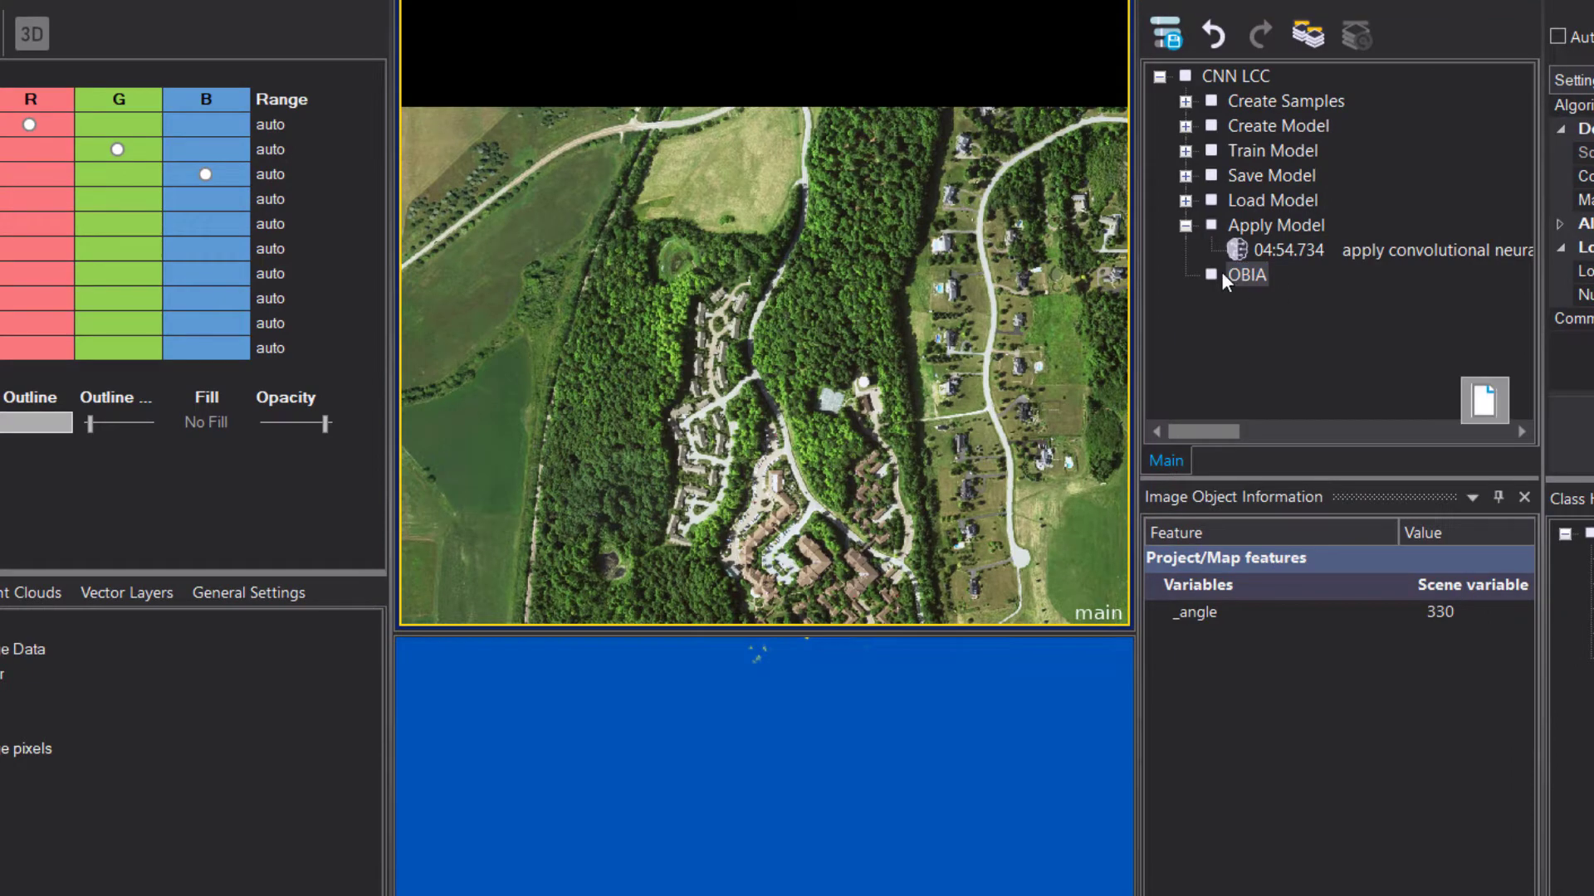
right_click(1232, 275)
left_click(1386, 433)
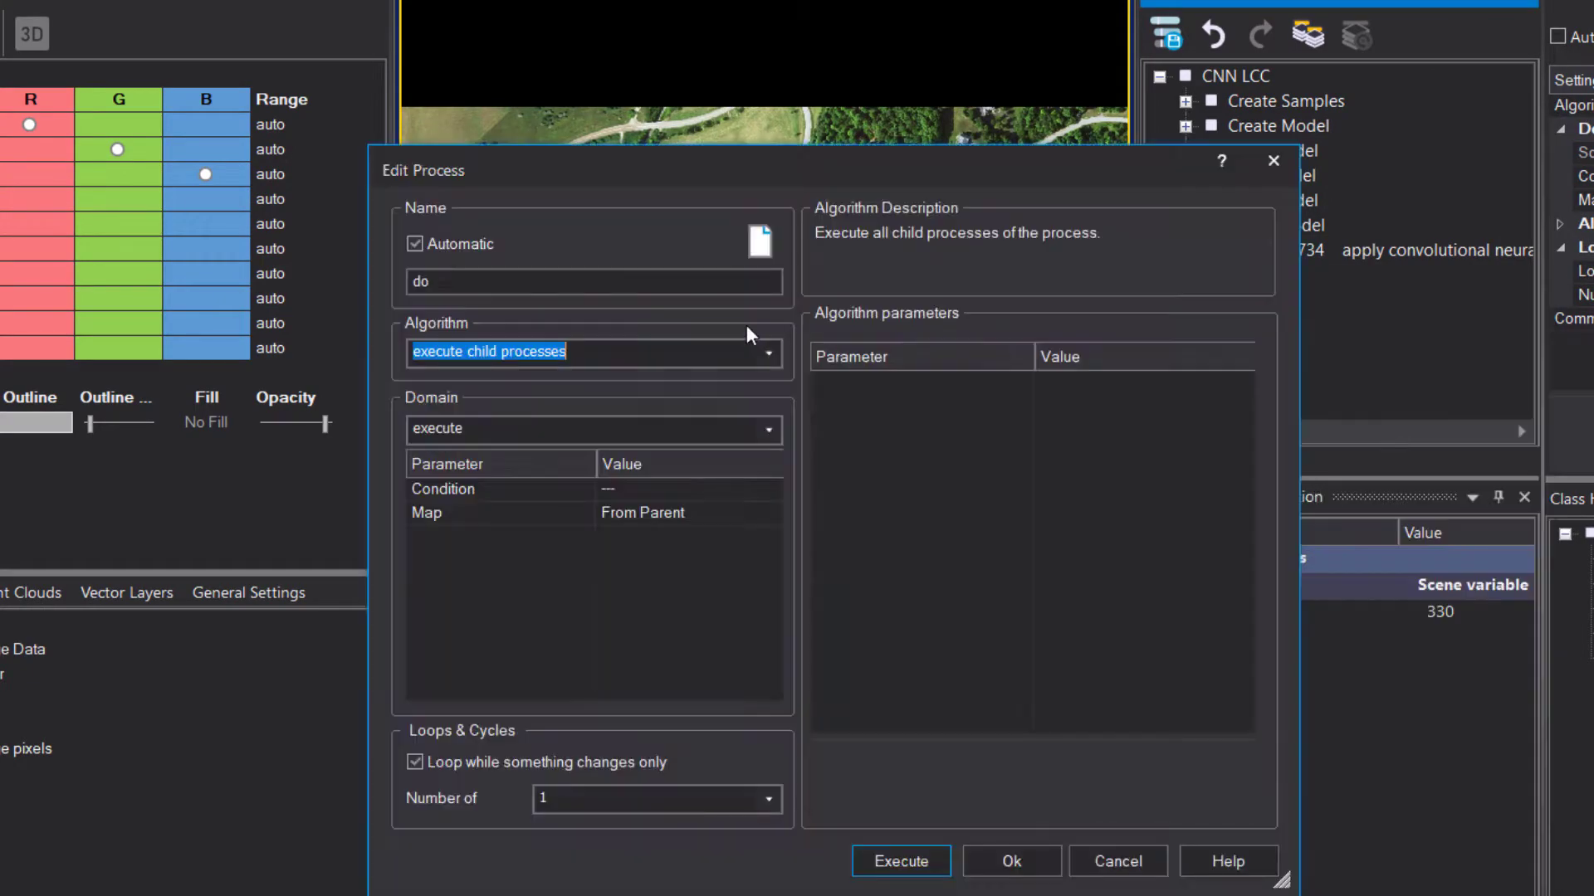
left_click_drag(586, 284, 314, 262)
type("Segmentation")
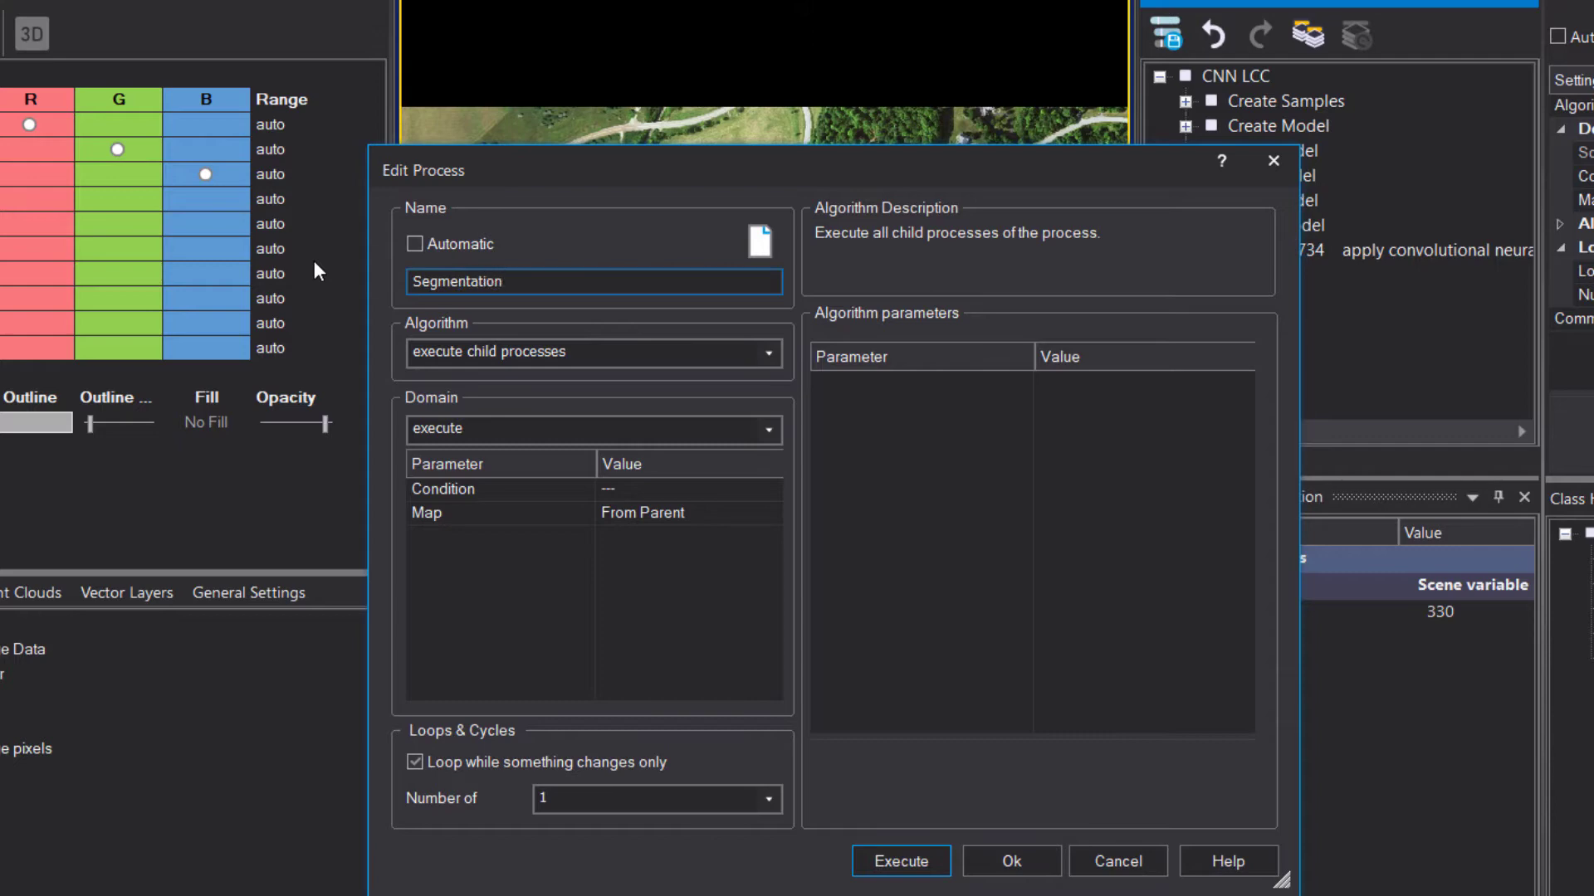
left_click(1011, 860)
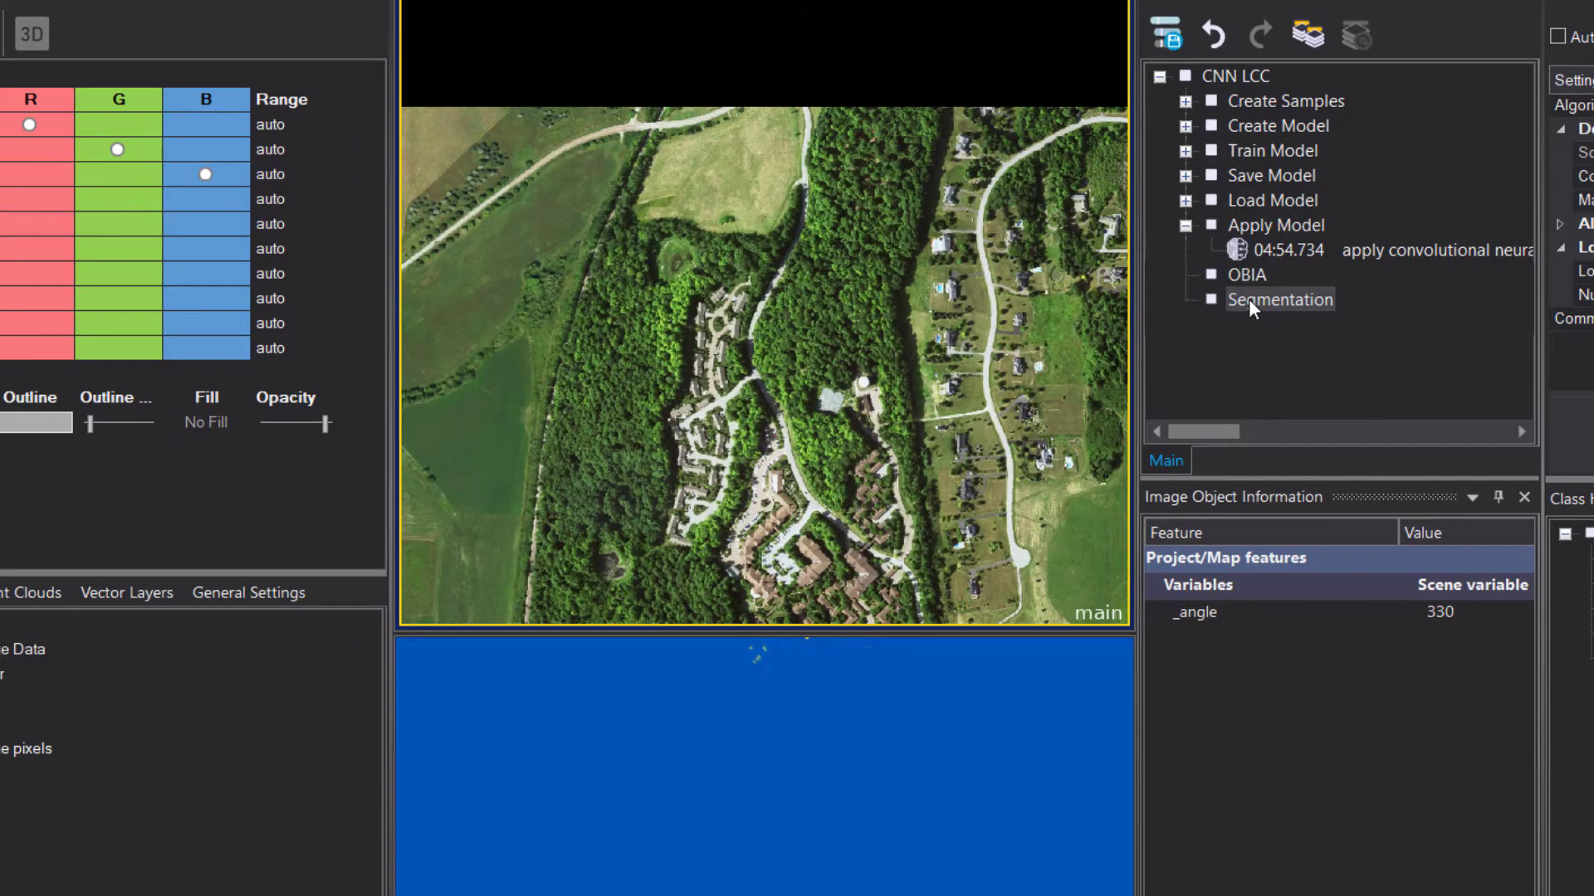
left_click_drag(1248, 287, 1248, 283)
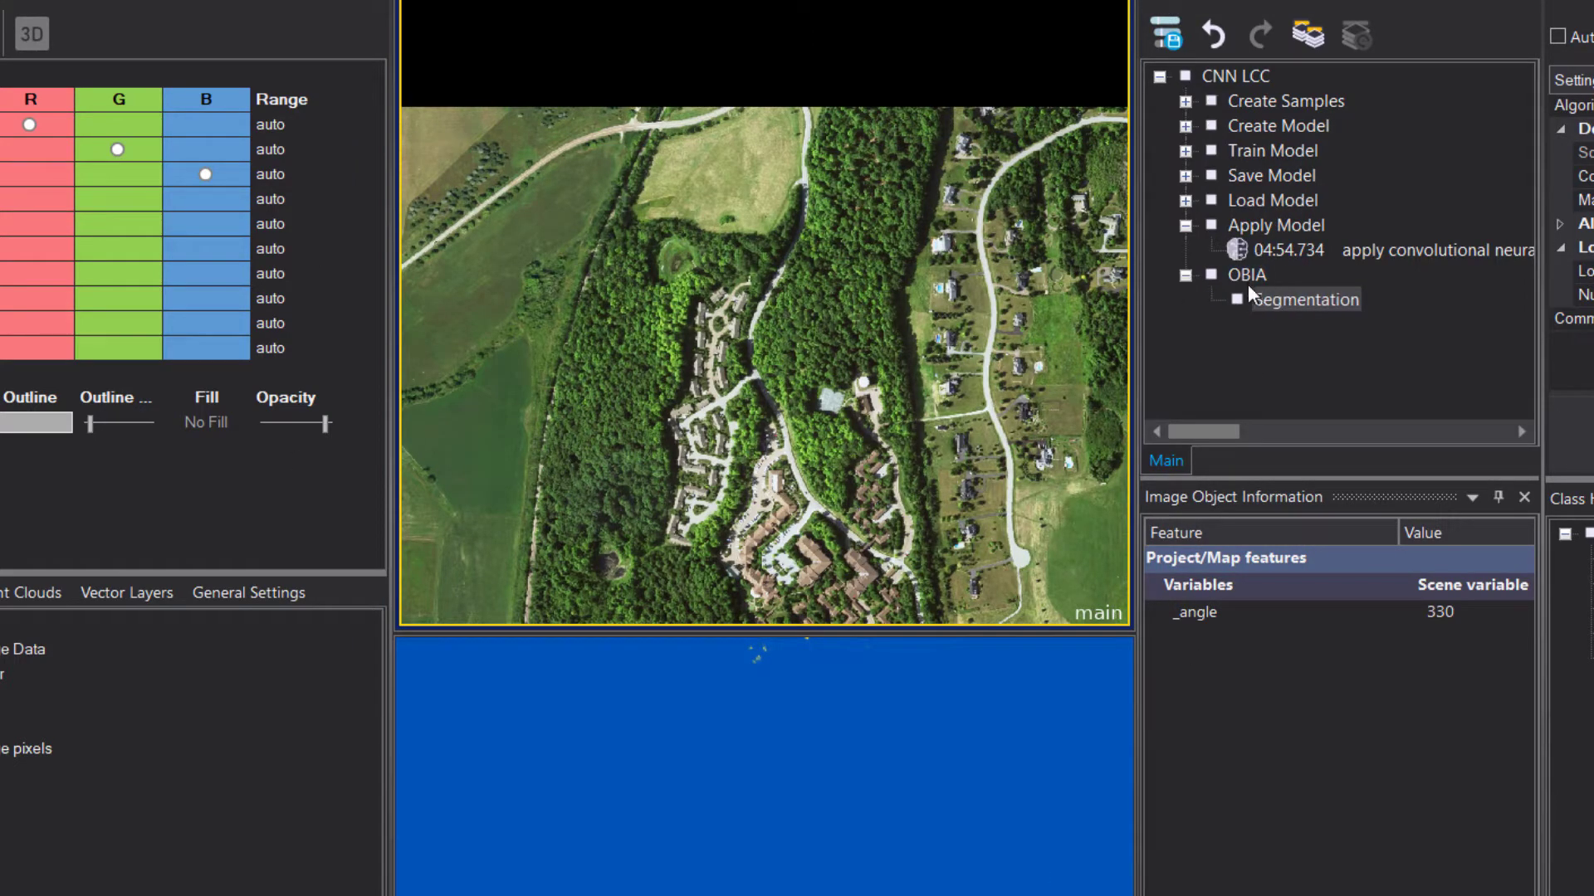
Step: Insert a child process under Segmentation that uses the multiresolution segmentation algorithm
right_click(1272, 297)
left_click(1393, 488)
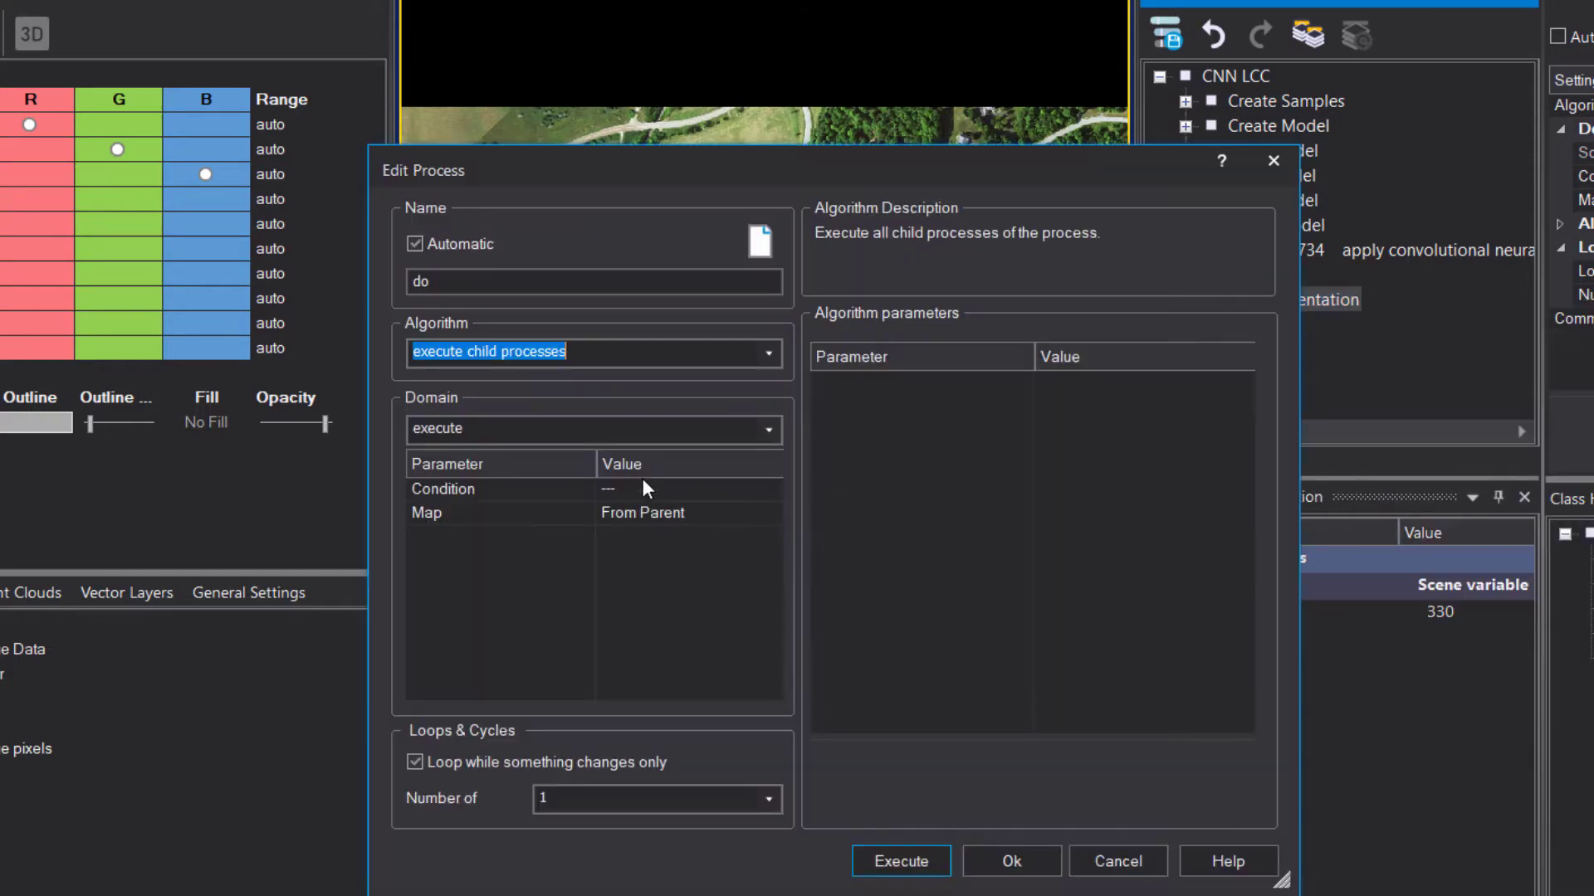
type("mul")
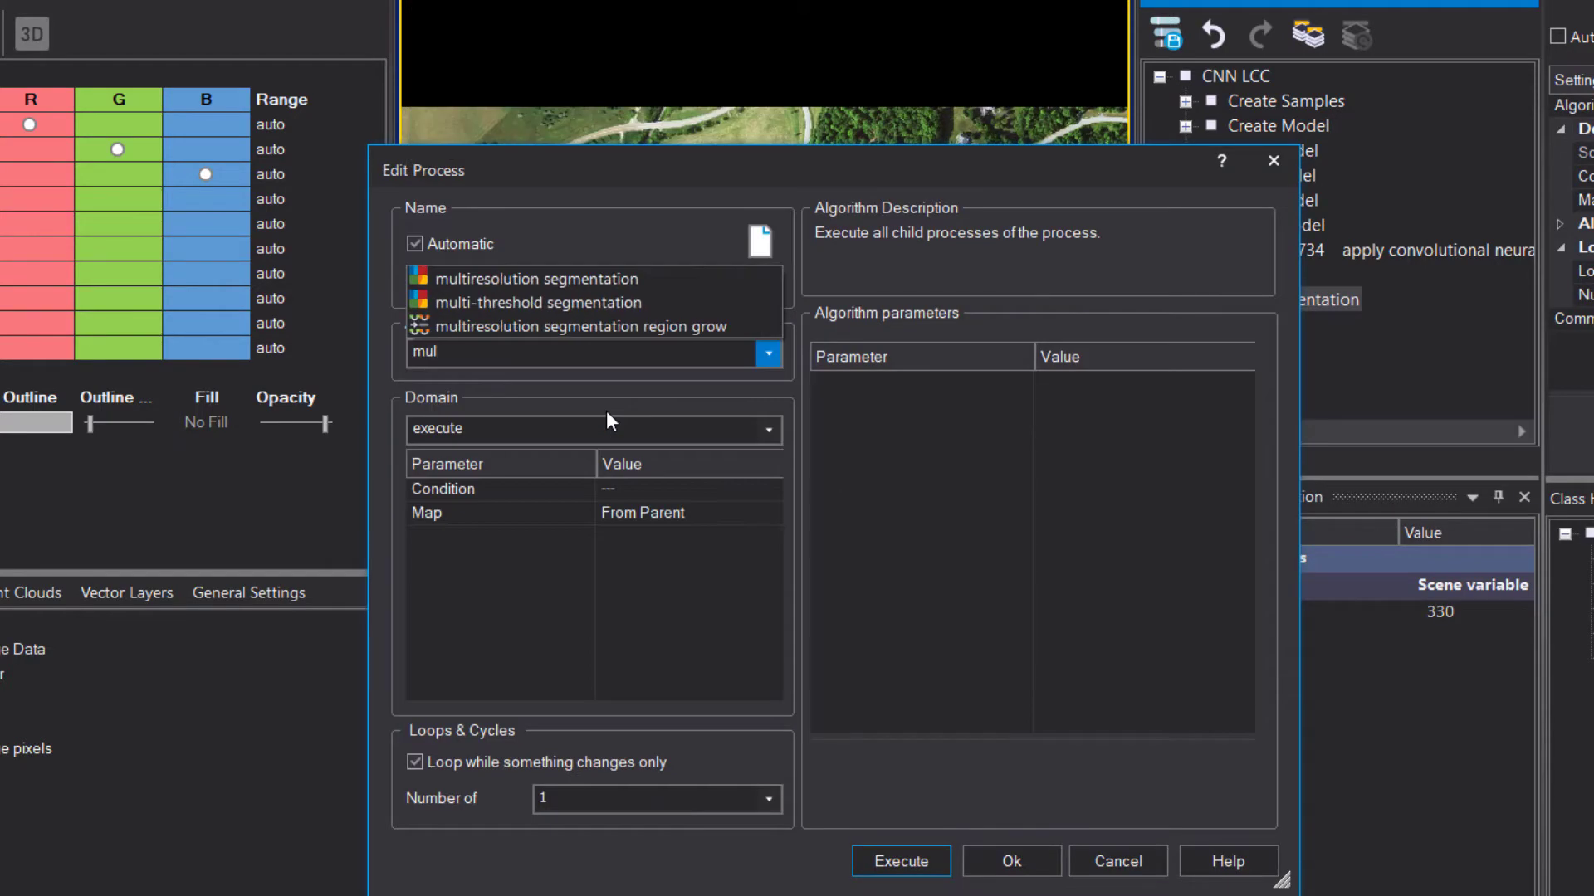
left_click(470, 280)
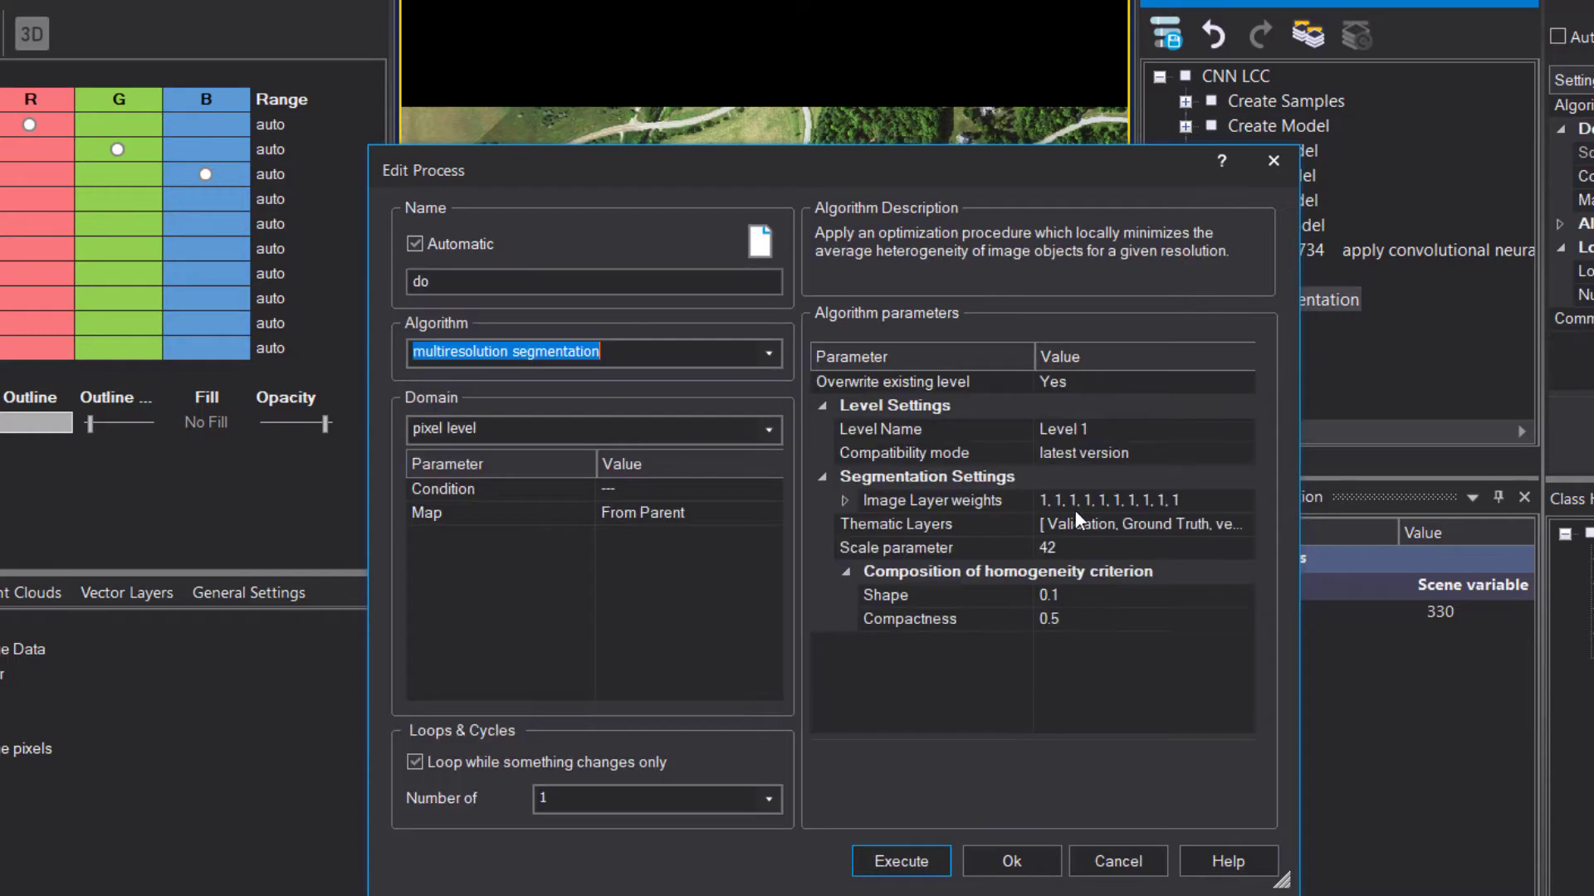
Step: Set the image layer weights of HM_bare_soil, HM_forest, HM_grassland, HM_man_made and HM_water to 0 for the segmentation
left_click(845, 501)
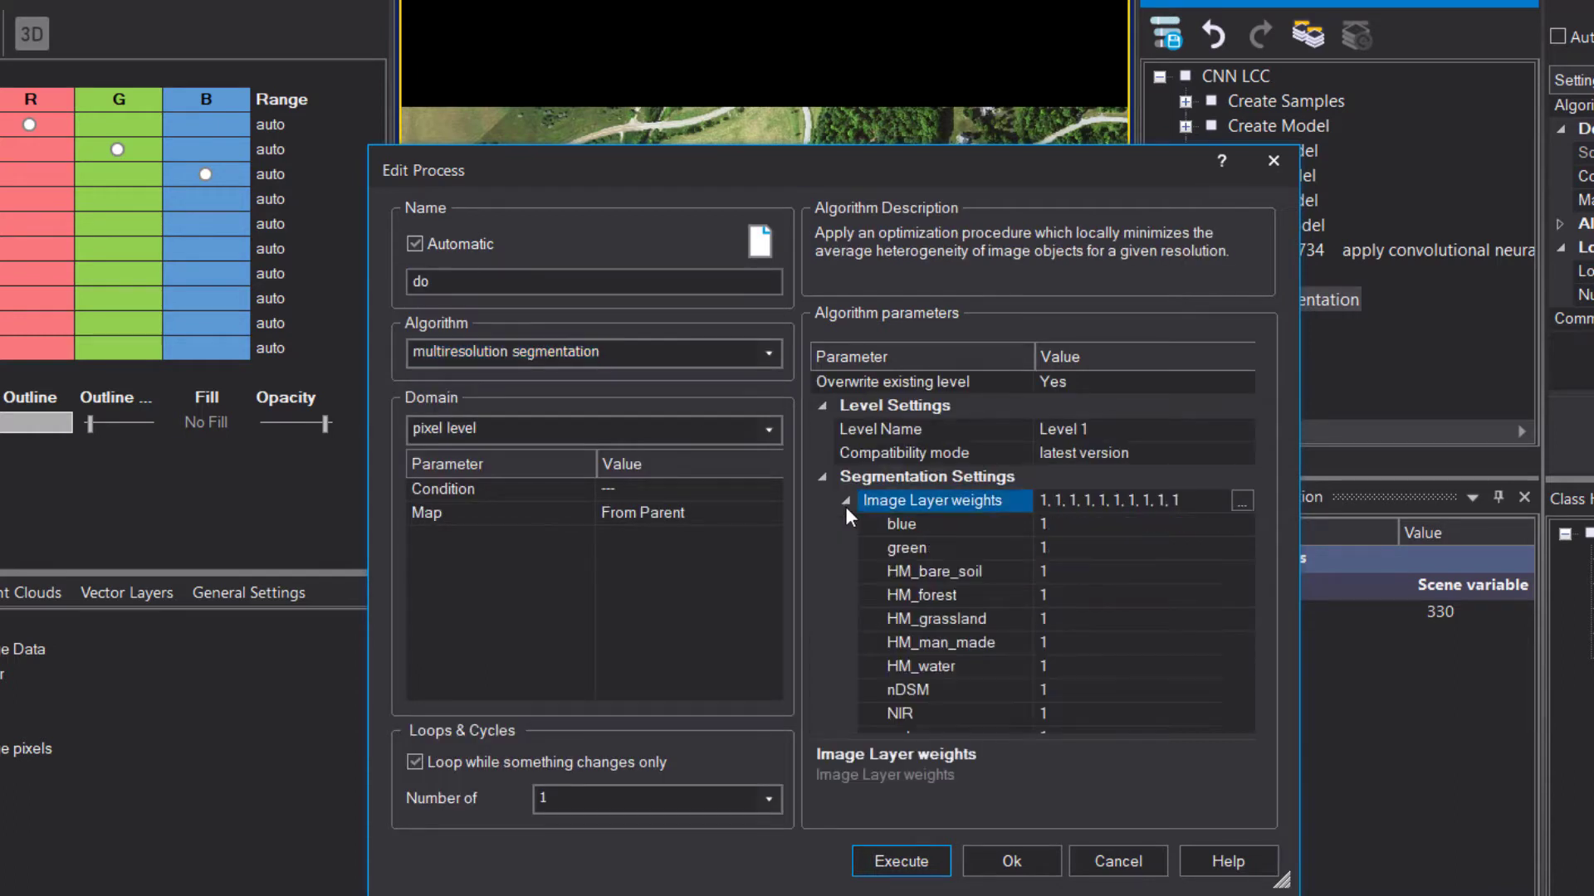
left_click(1119, 576)
type("0")
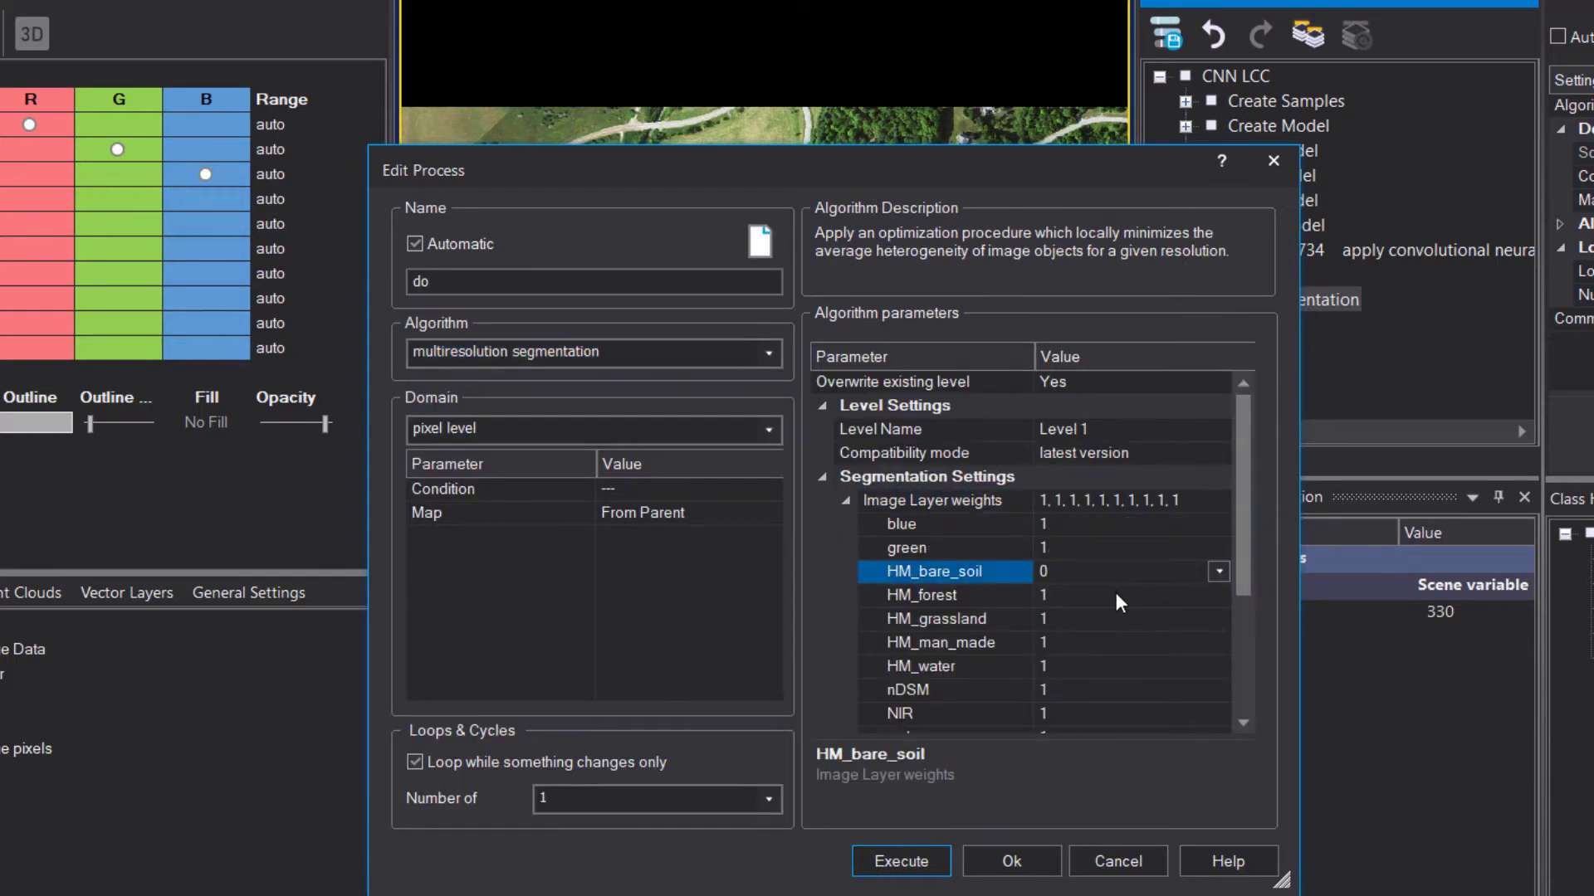
key("Down")
type("0")
key("Down")
type("0")
key("Down")
type("0")
key("Down")
key("0")
key("Down")
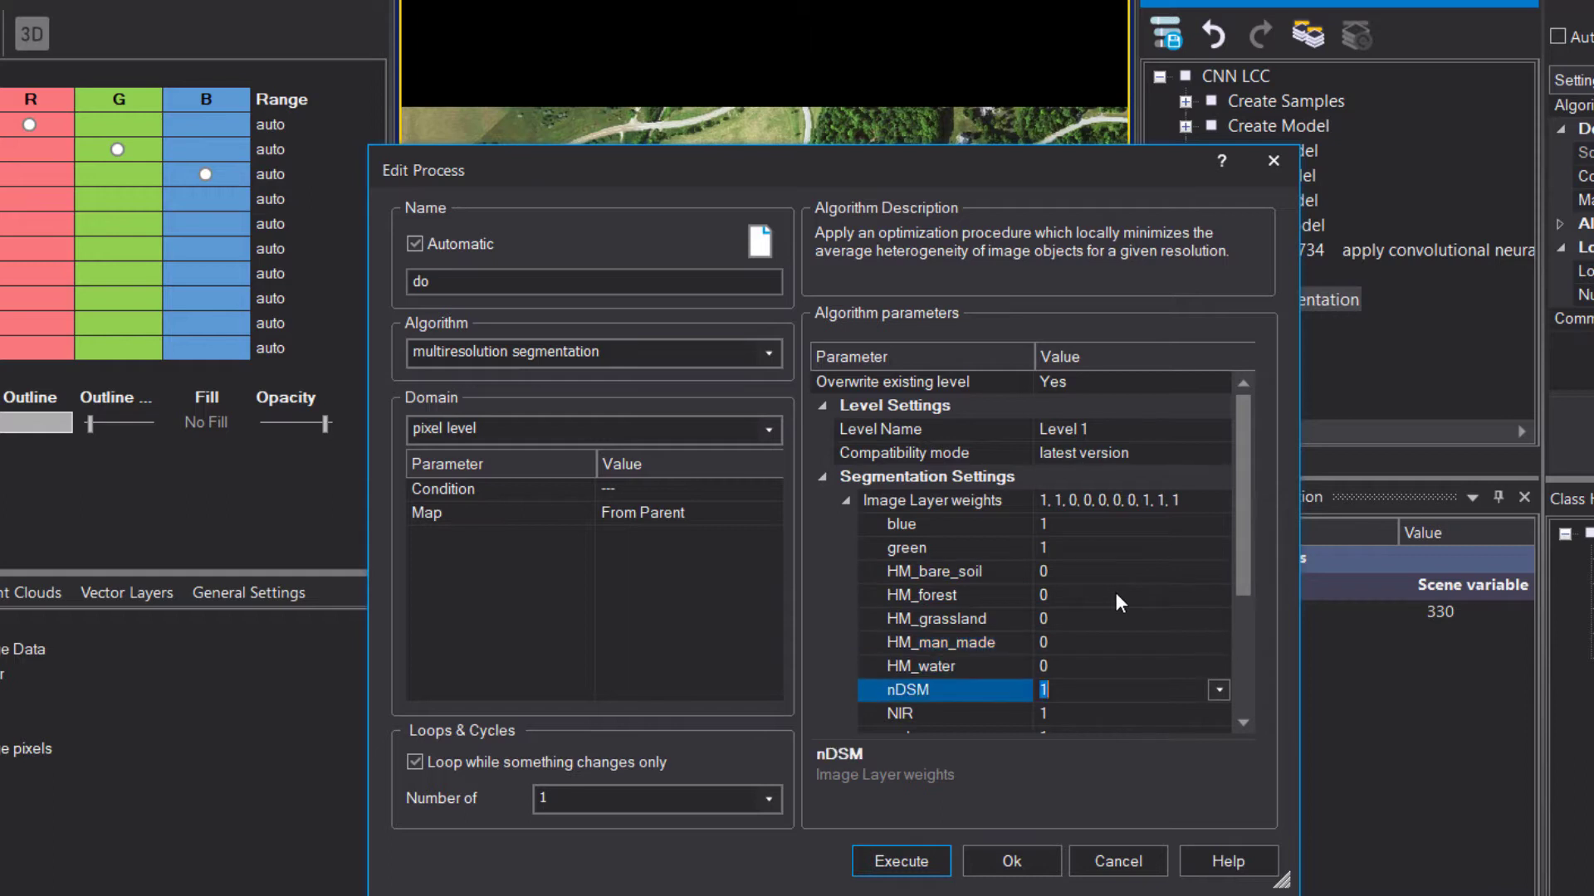
key("Down")
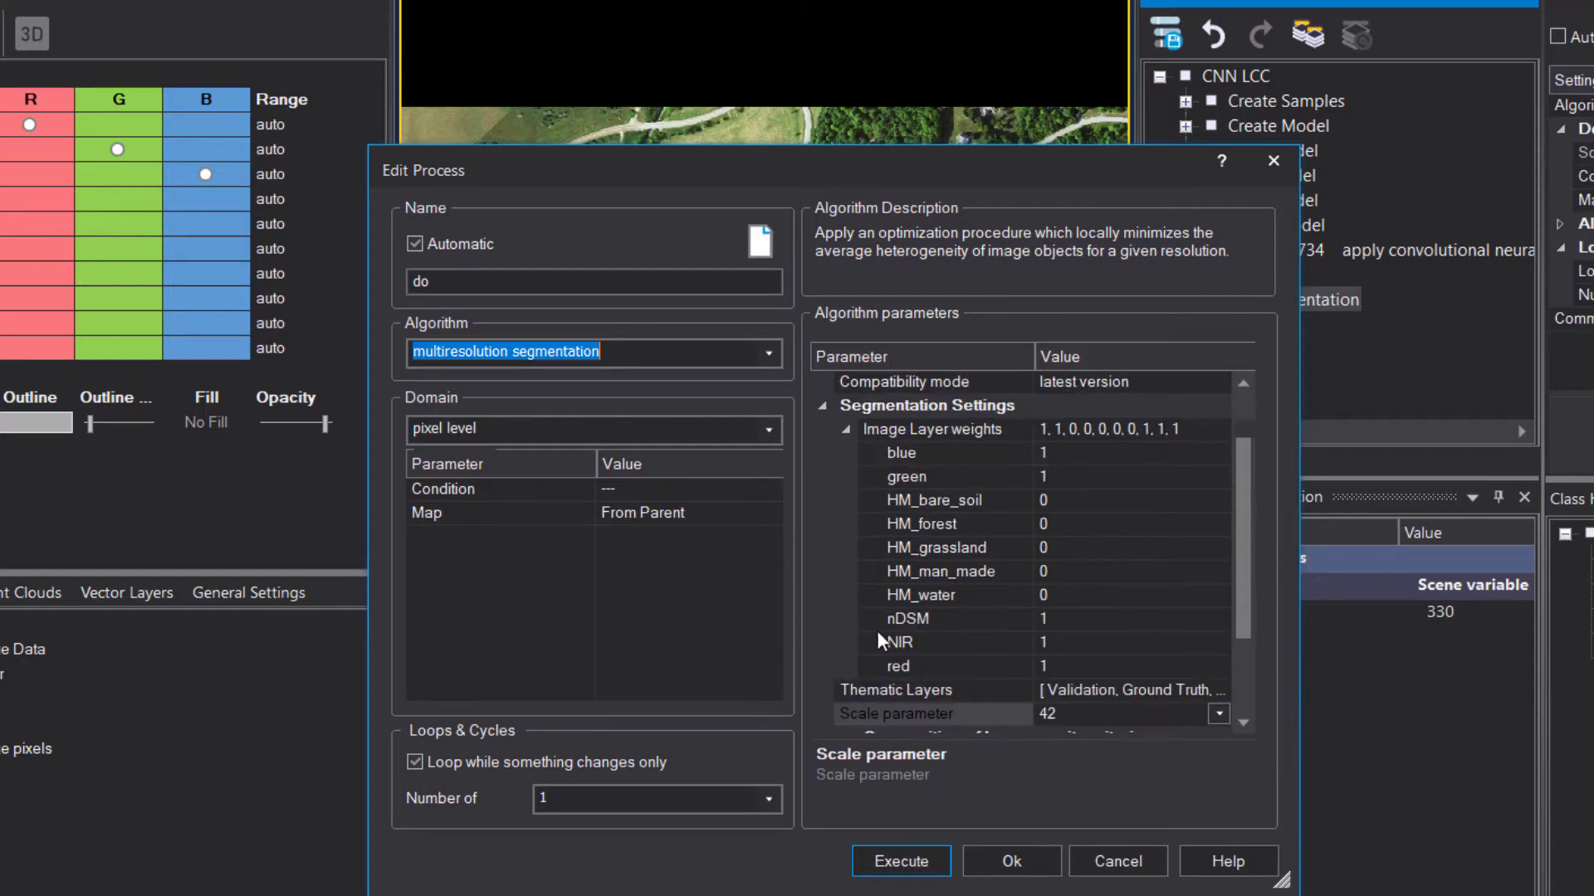
Step: Set the segmentation's scale parameter to 20 and exclude all thematic layers from it
left_click(1084, 718)
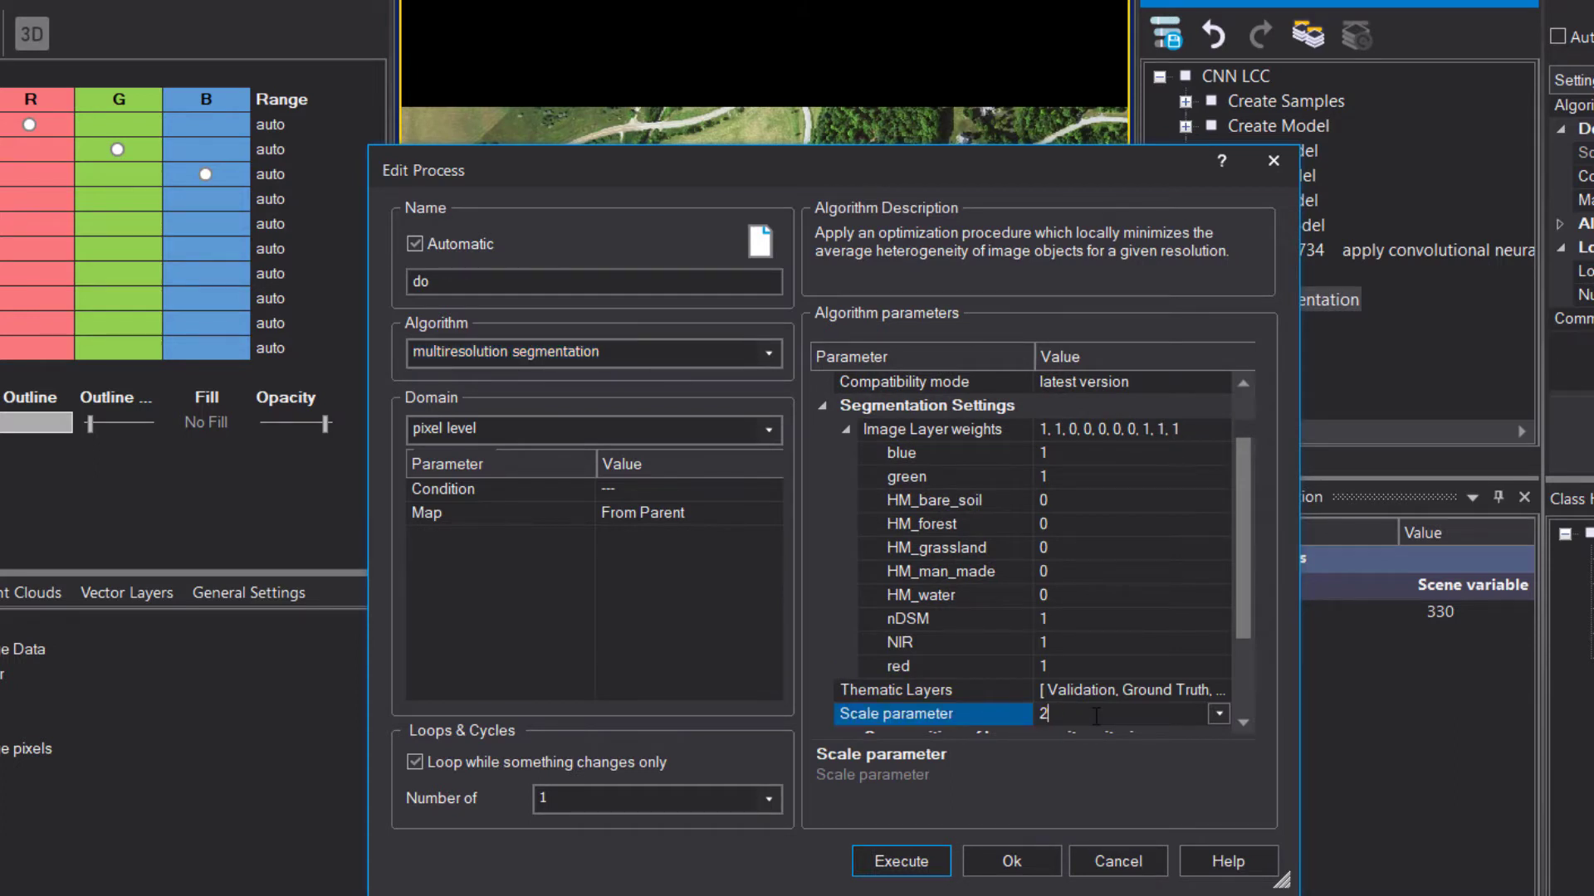
left_click(1216, 694)
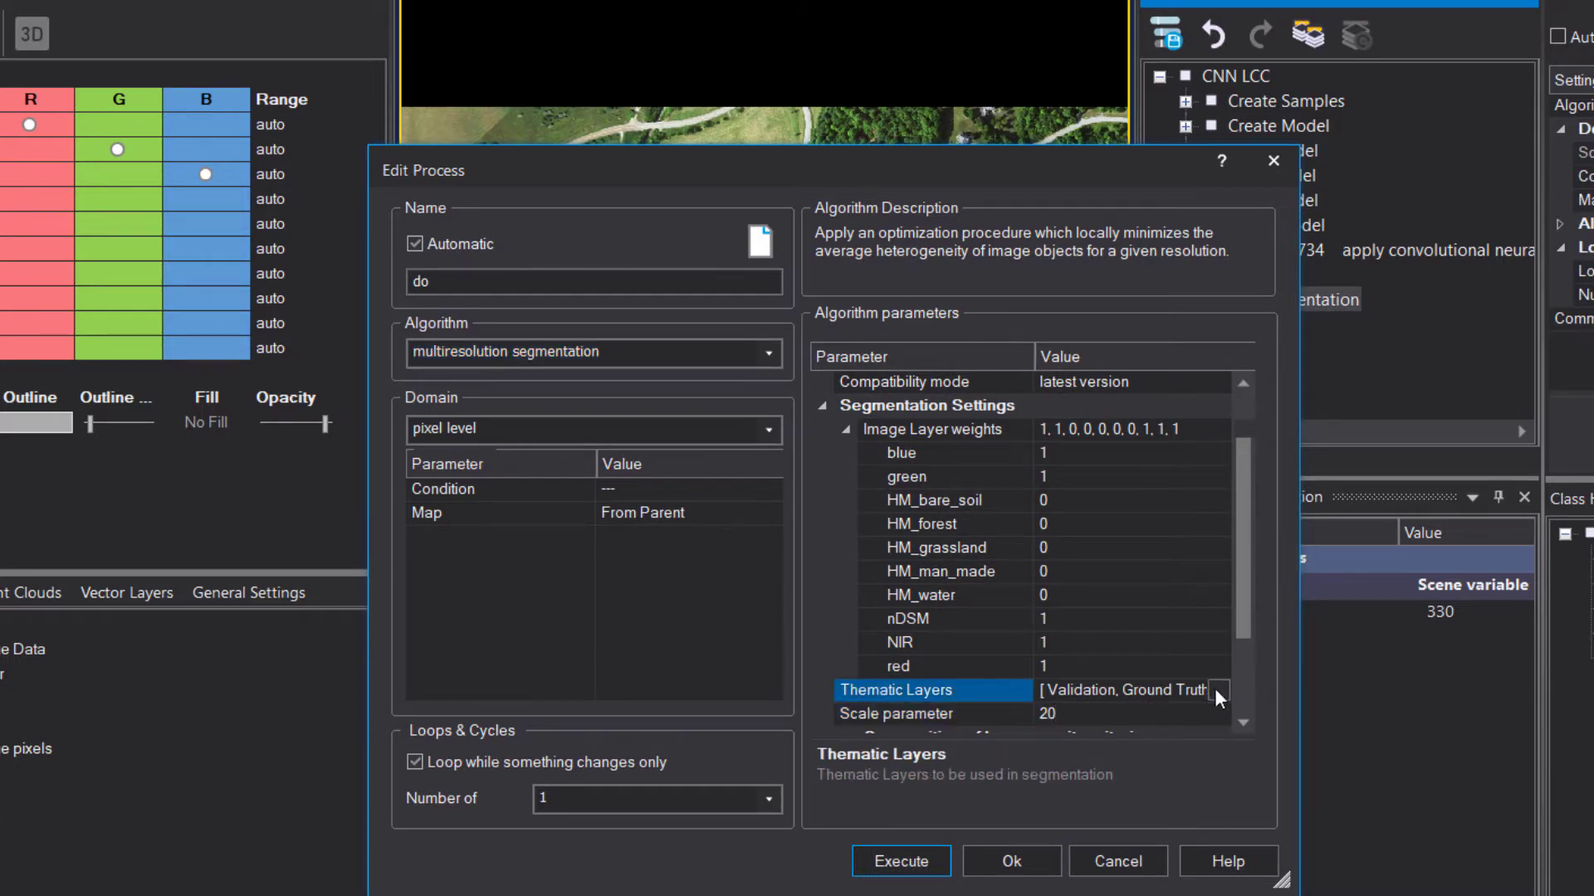
left_click(1219, 690)
left_click(702, 331)
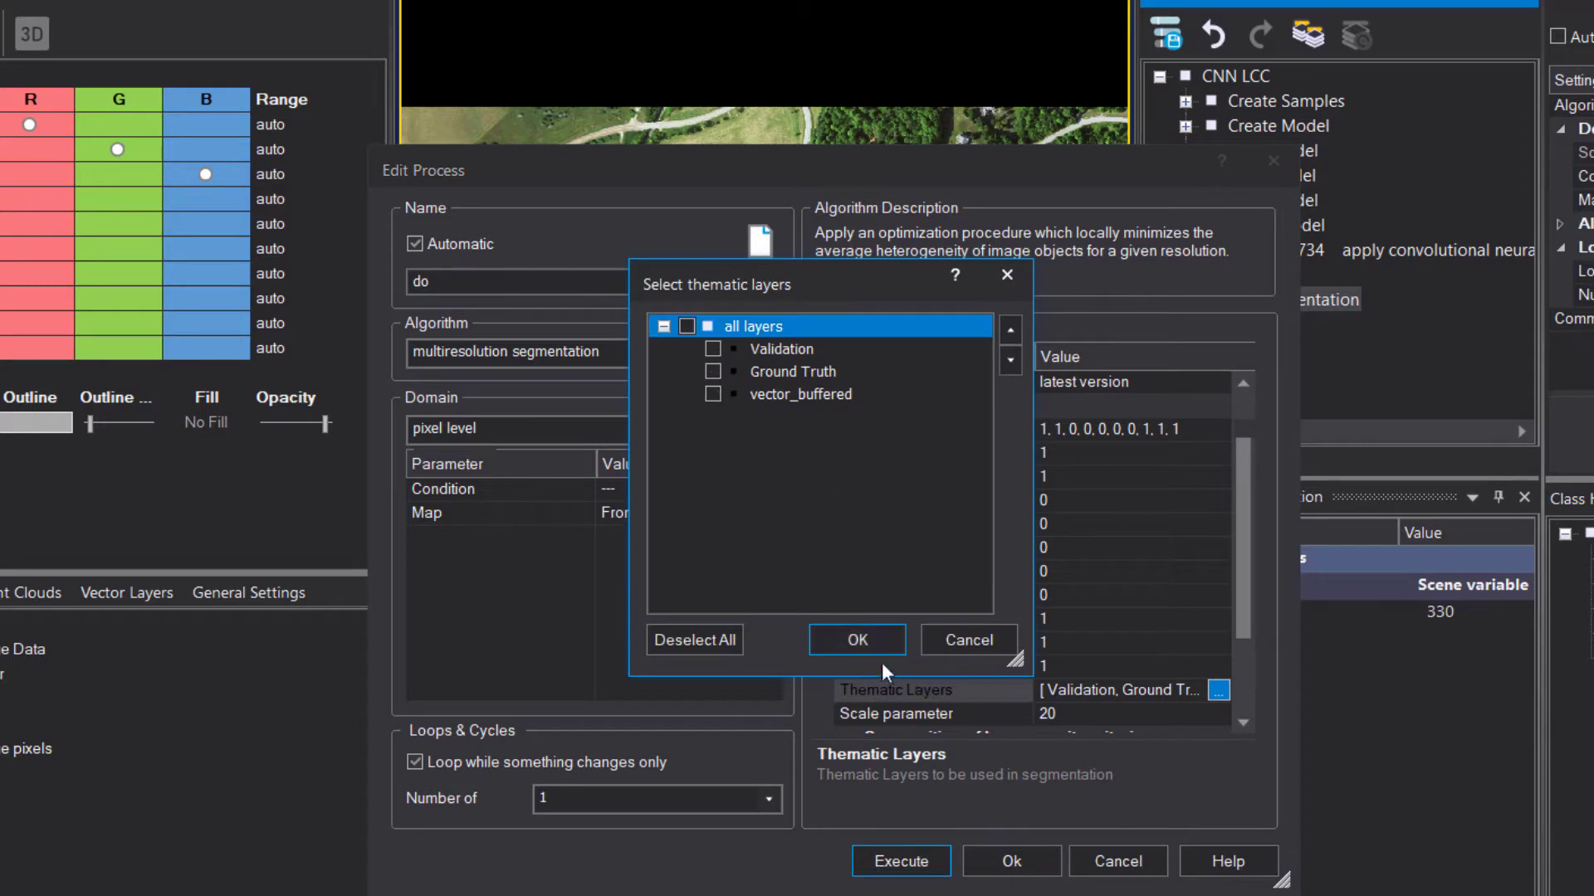
left_click(856, 641)
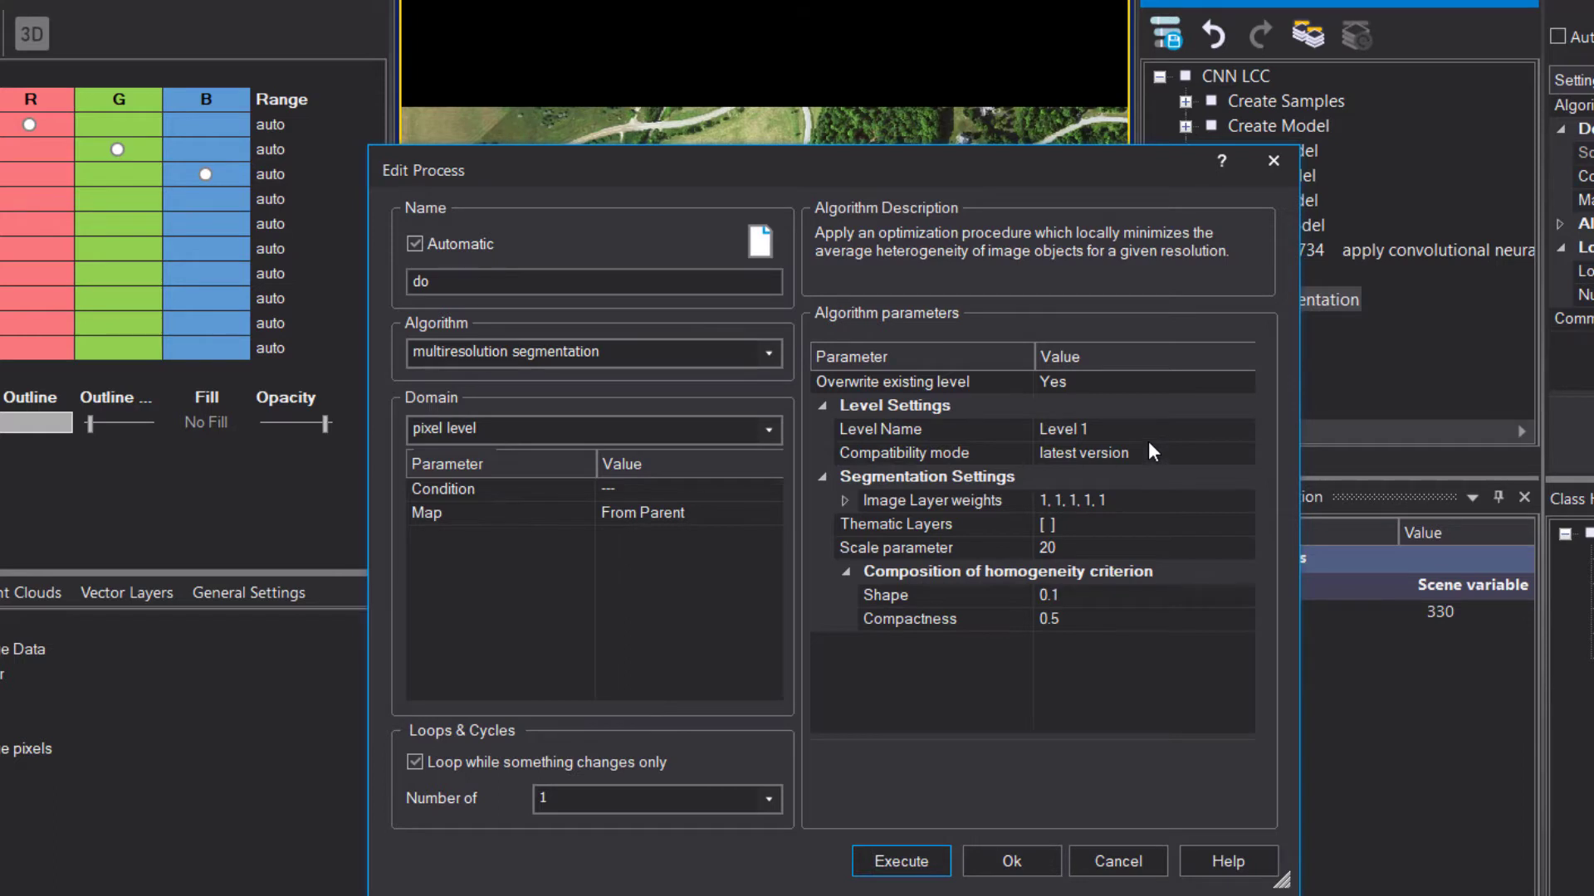
Step: Check the remaining image layer weights and execute the multiresolution segmentation
left_click(849, 499)
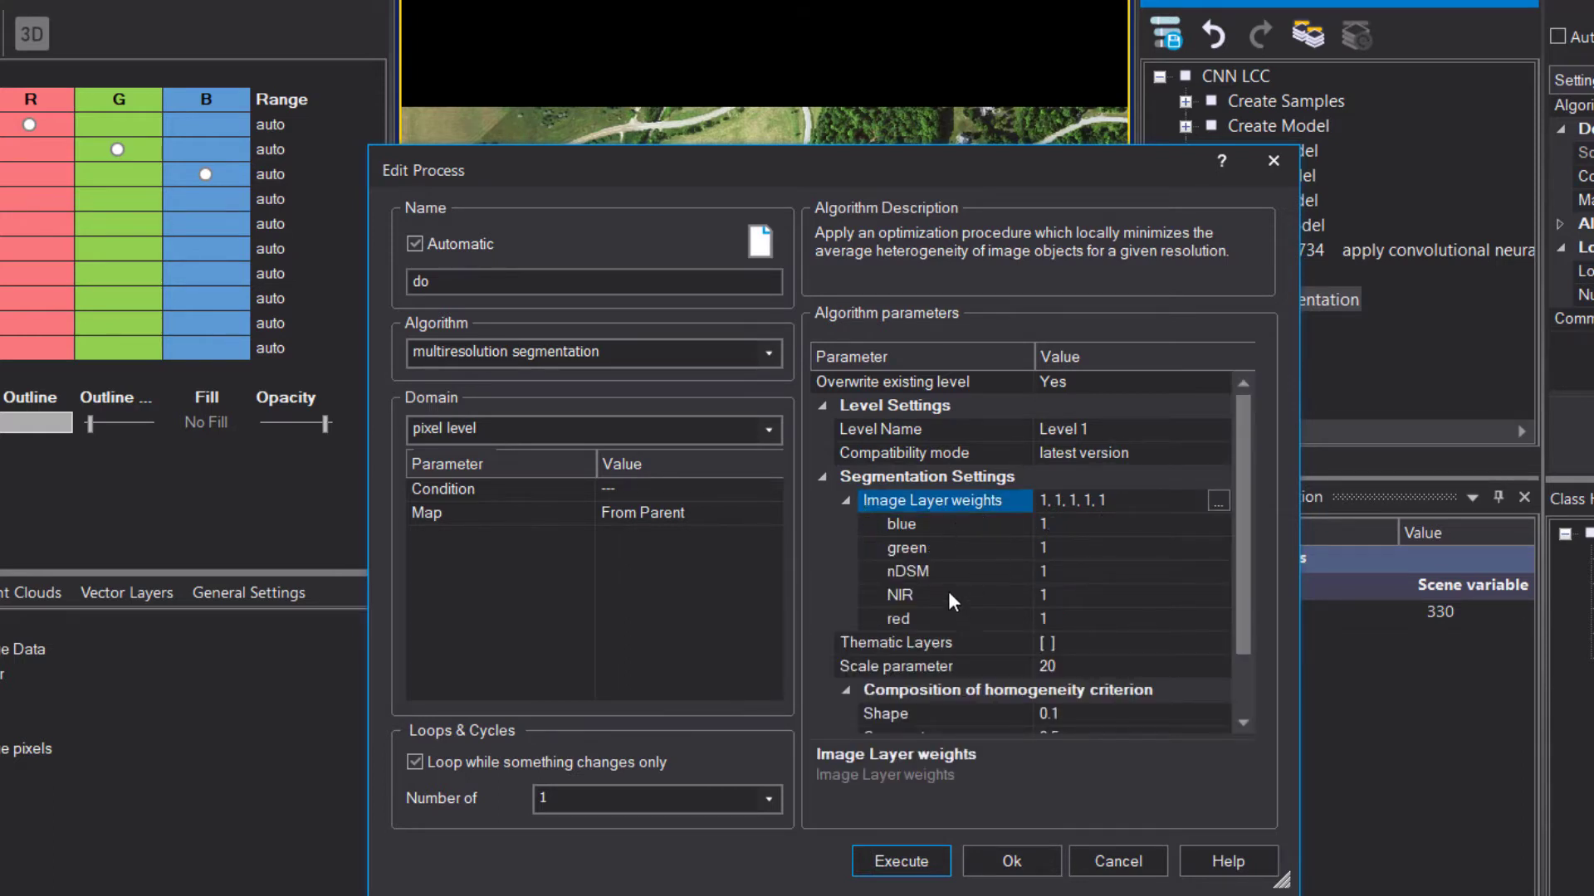
left_click(823, 477)
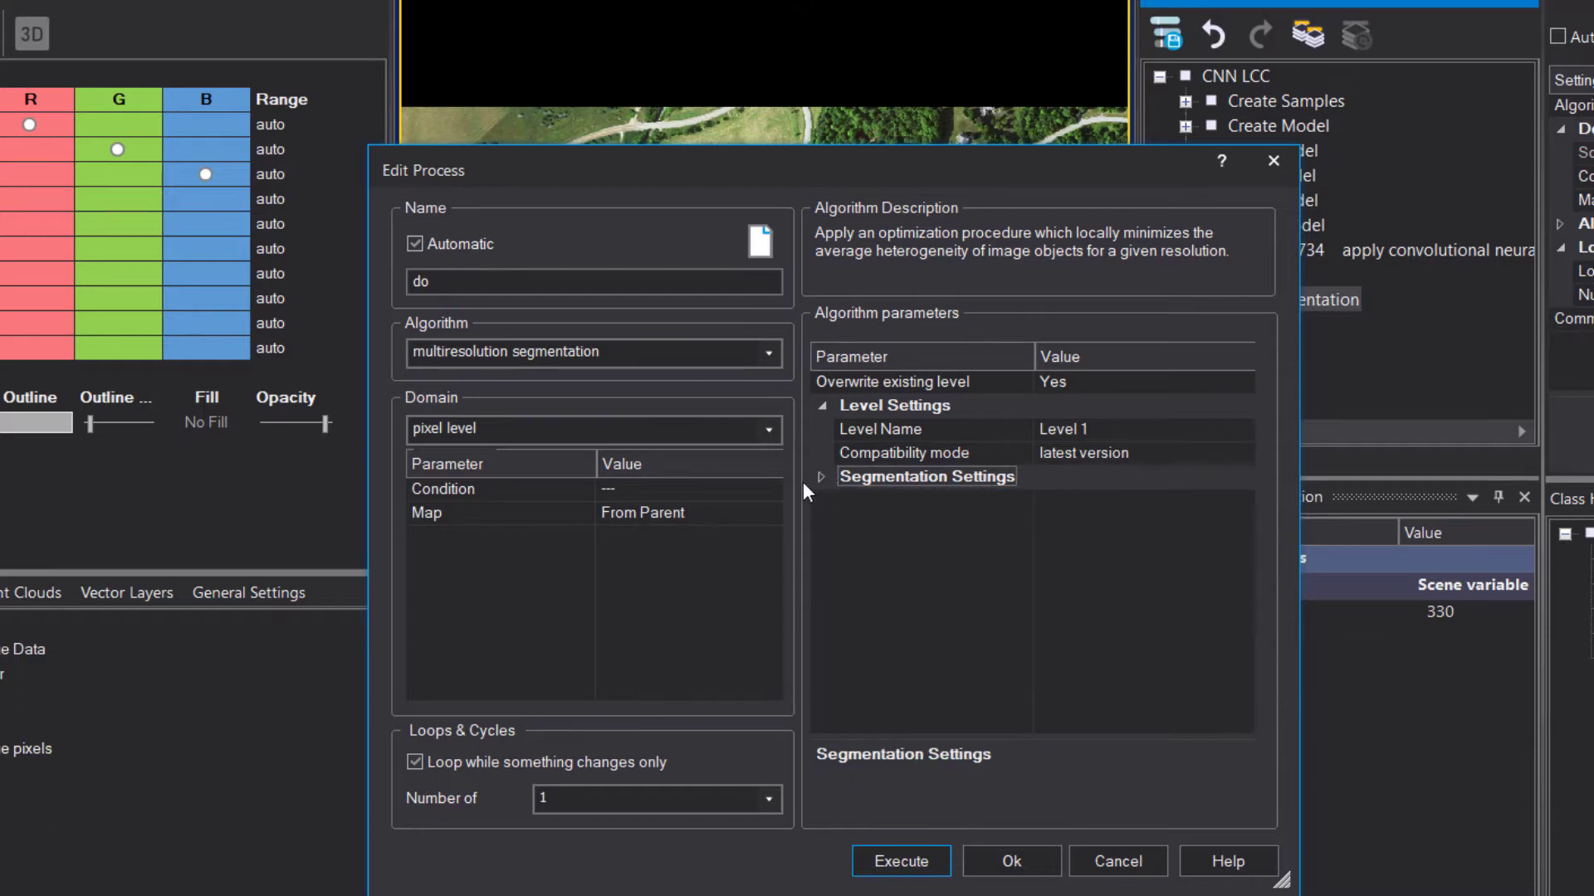
left_click(821, 478)
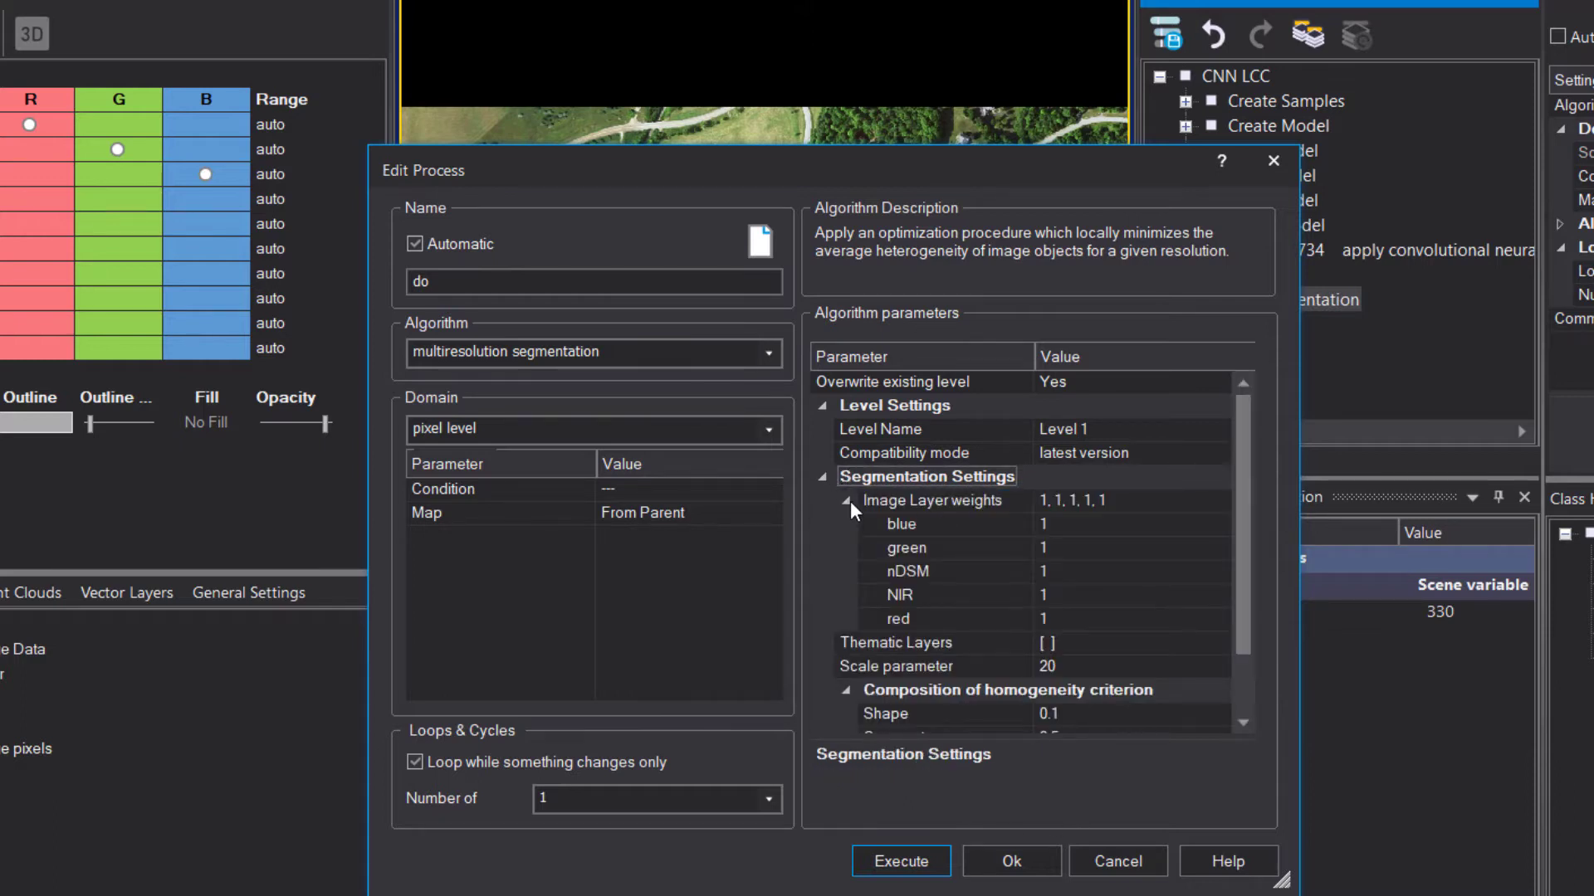
left_click(848, 500)
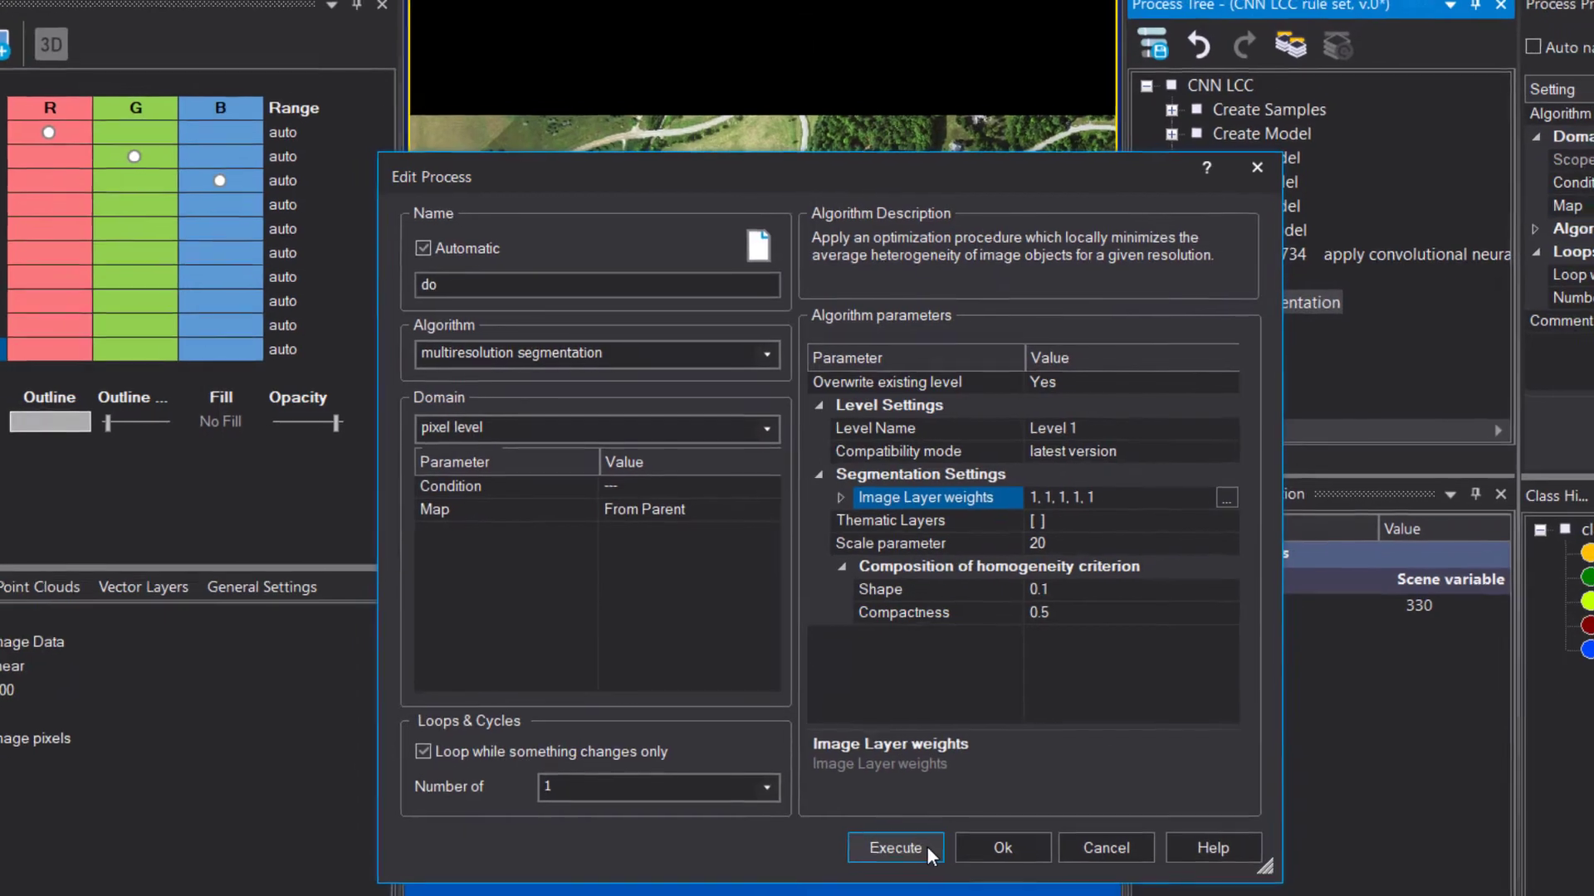
left_click(901, 861)
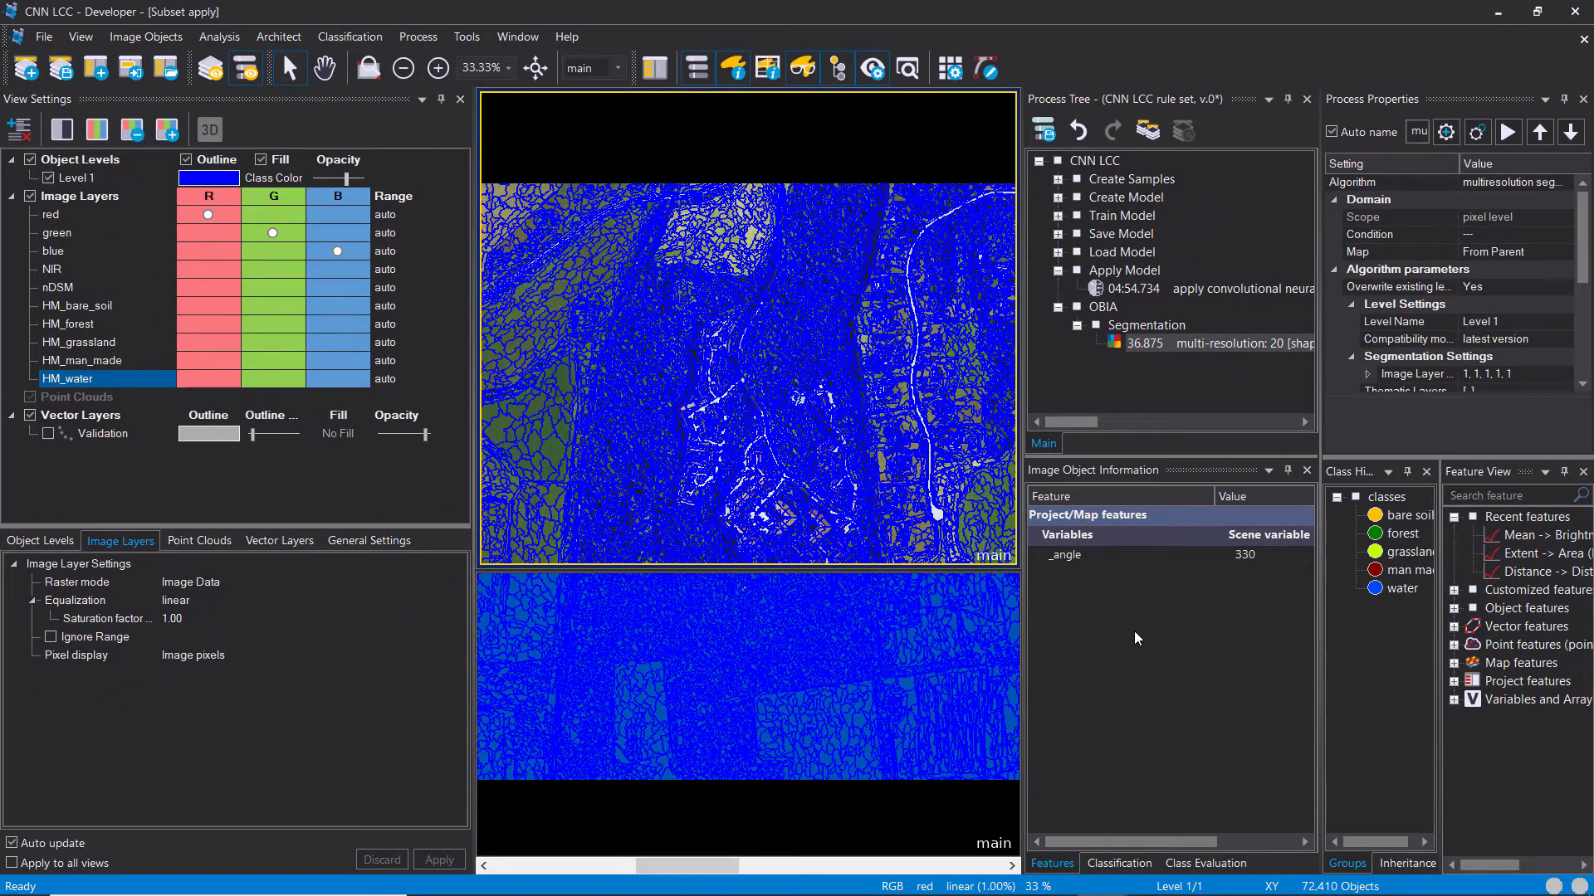
Step: Switch from the horizontally split display to a single image view and set the Level 1 object outlines to black
left_click_drag(696, 362, 922, 367)
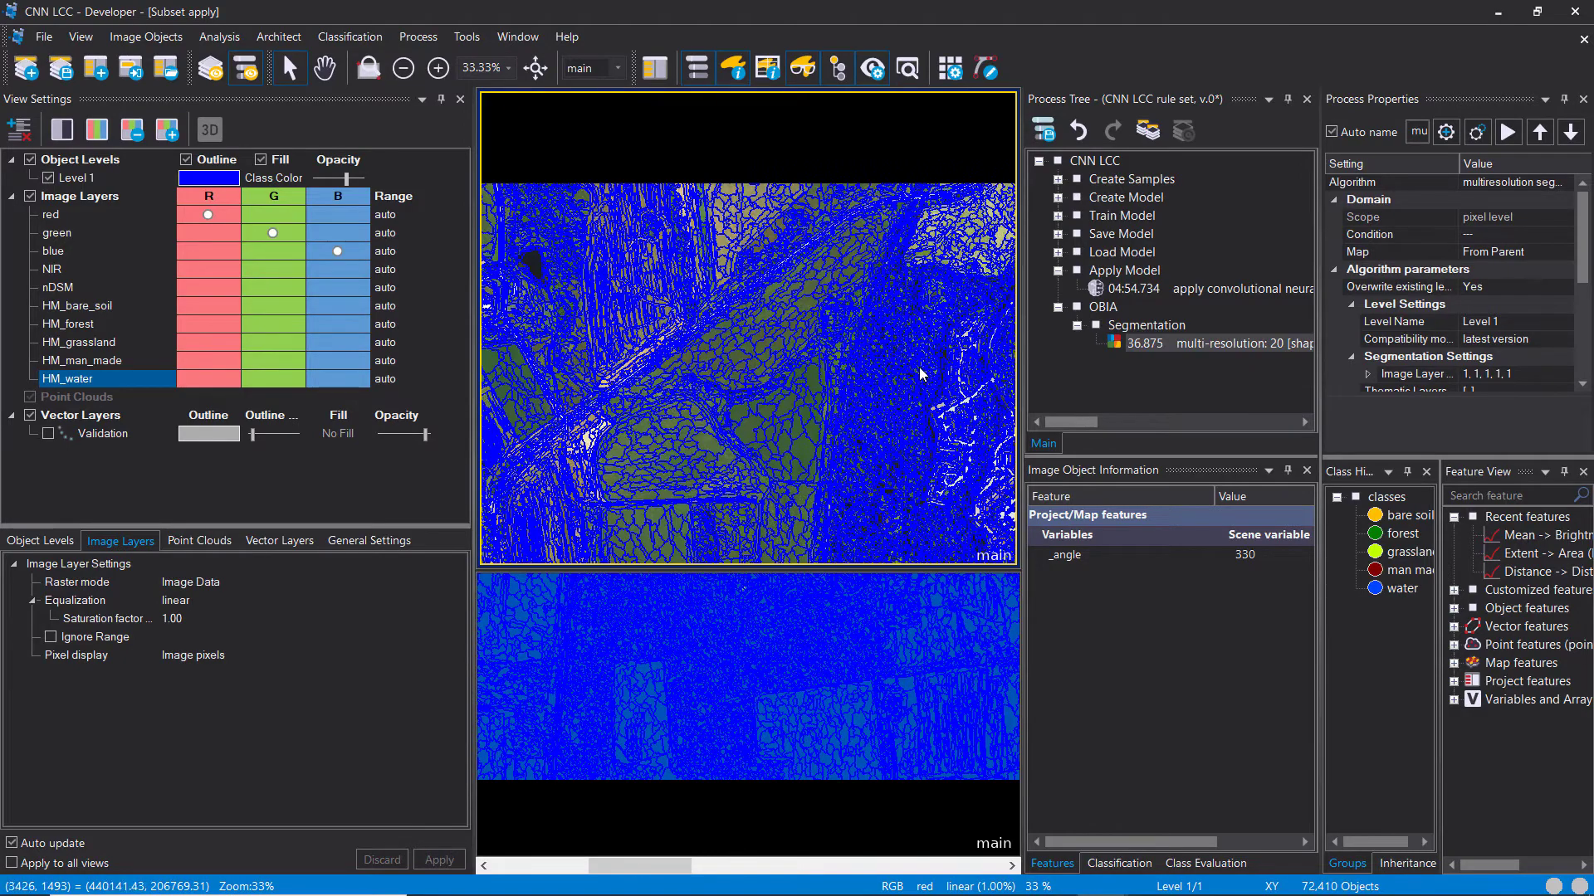
left_click_drag(656, 428, 950, 435)
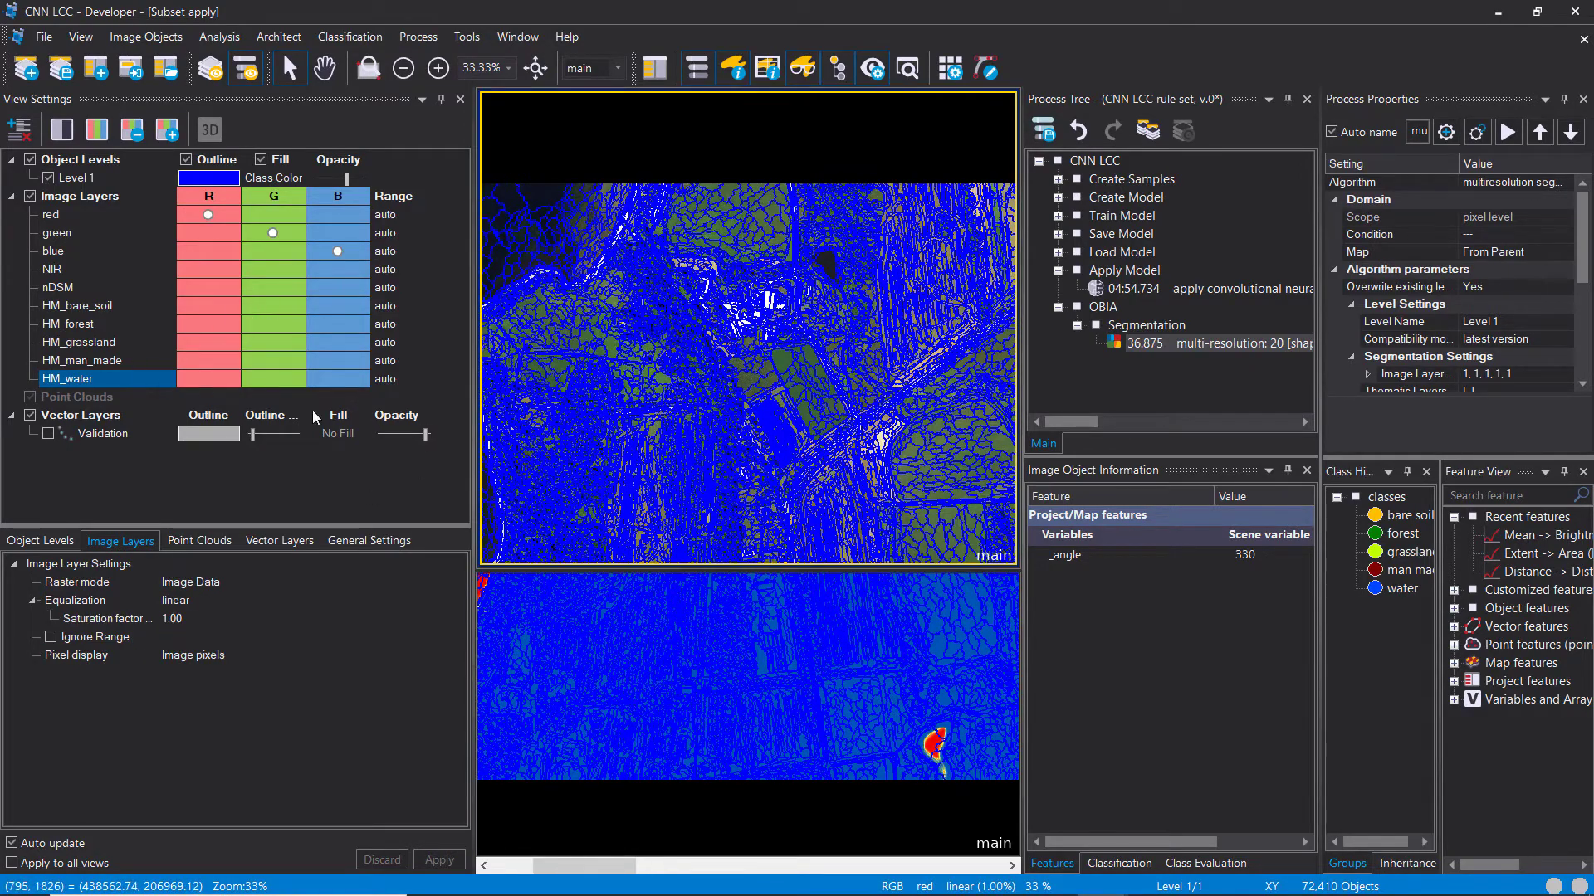
left_click(523, 37)
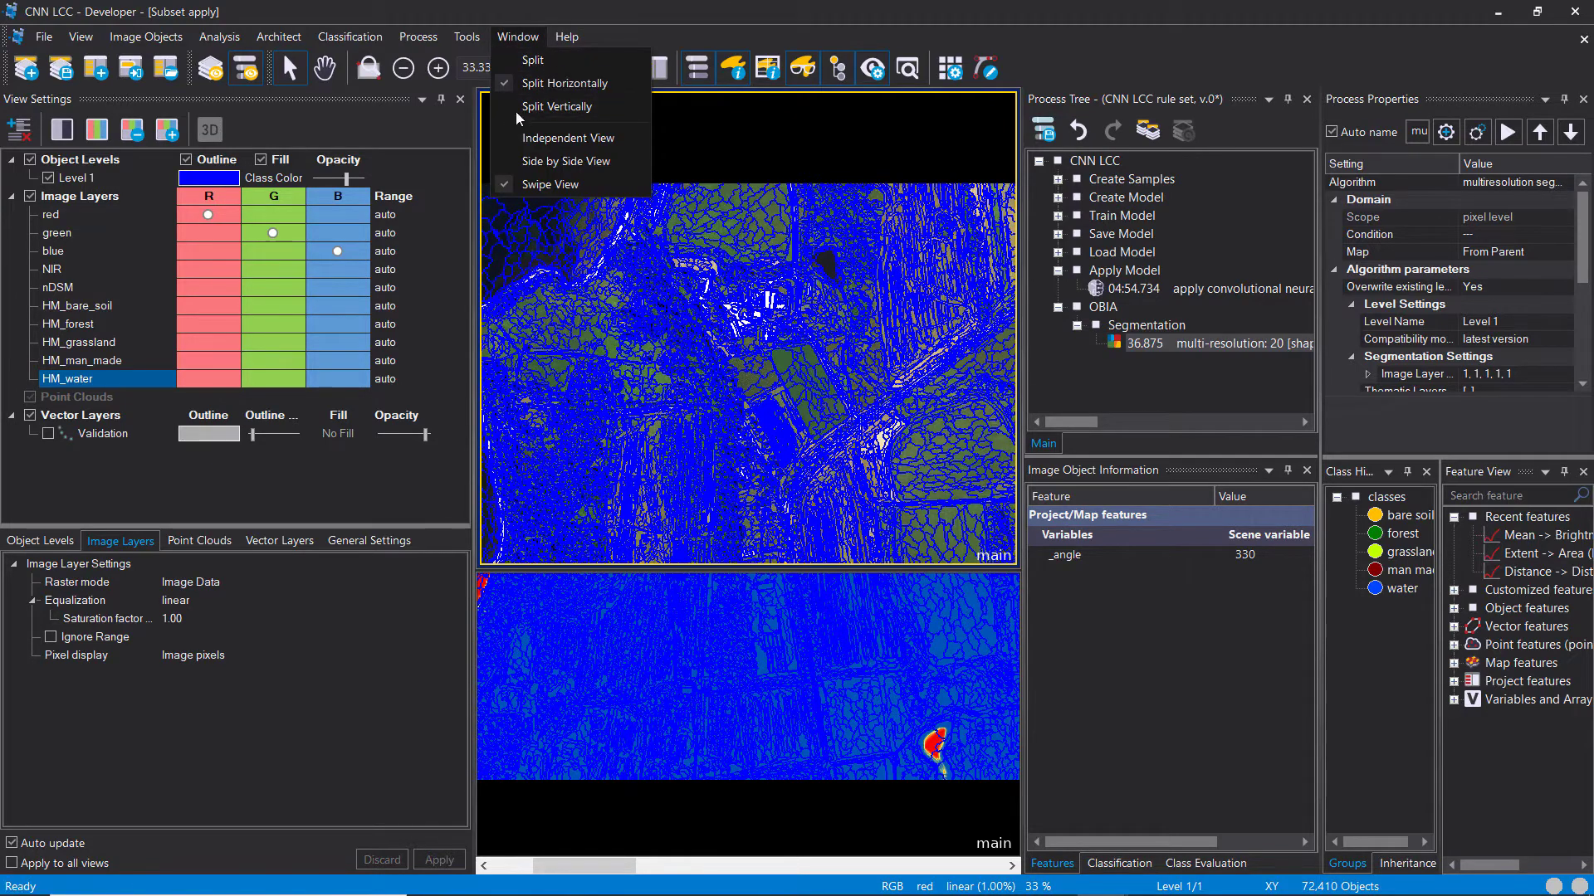
left_click(531, 83)
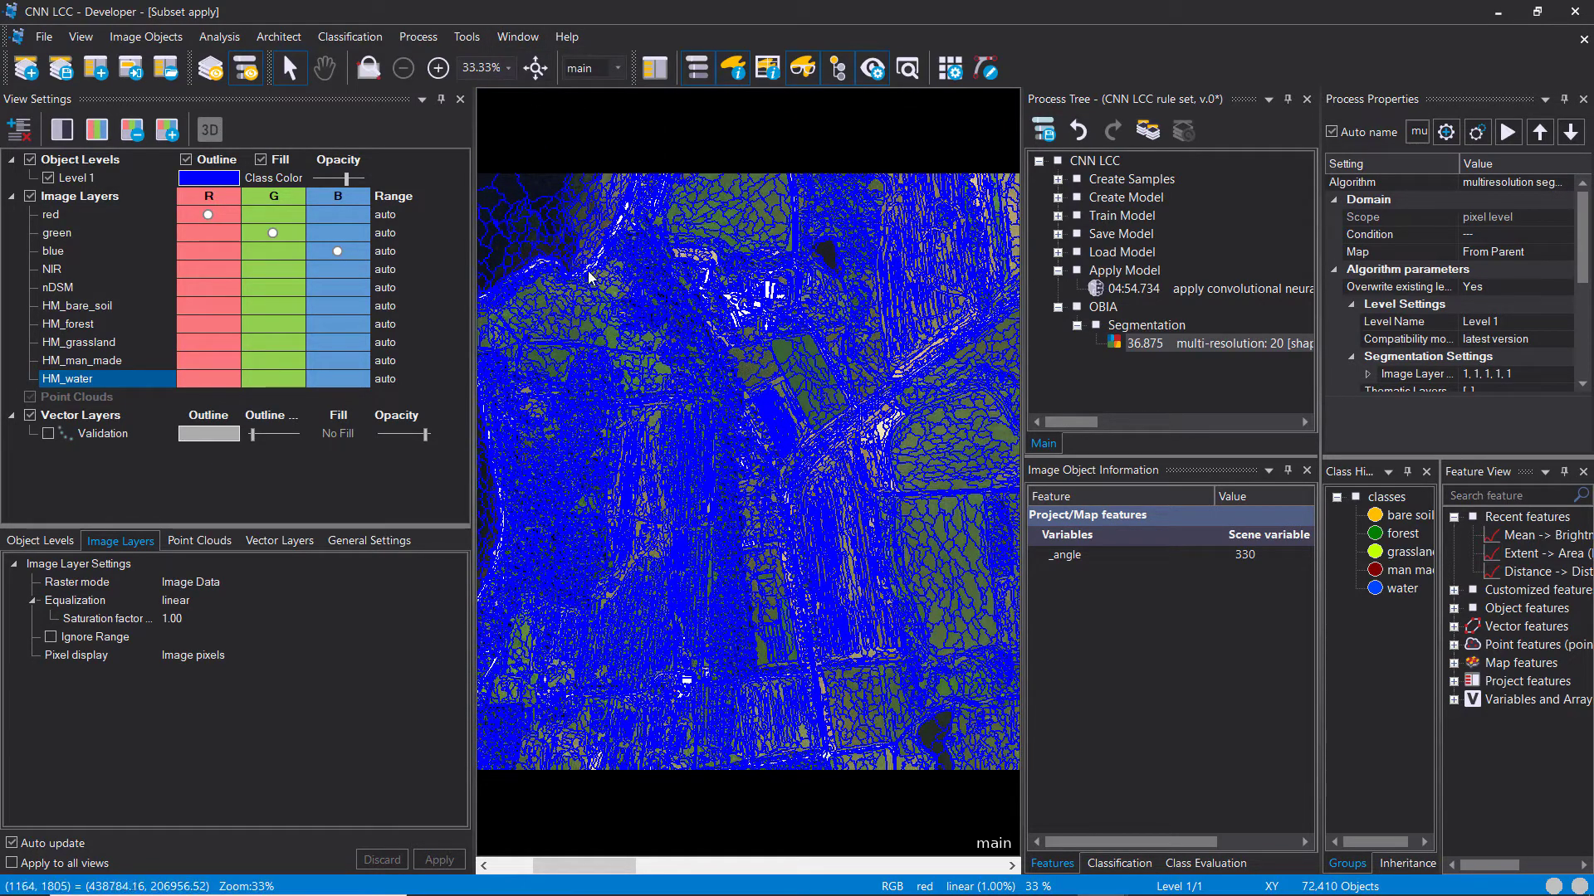
left_click(200, 175)
left_click(190, 227)
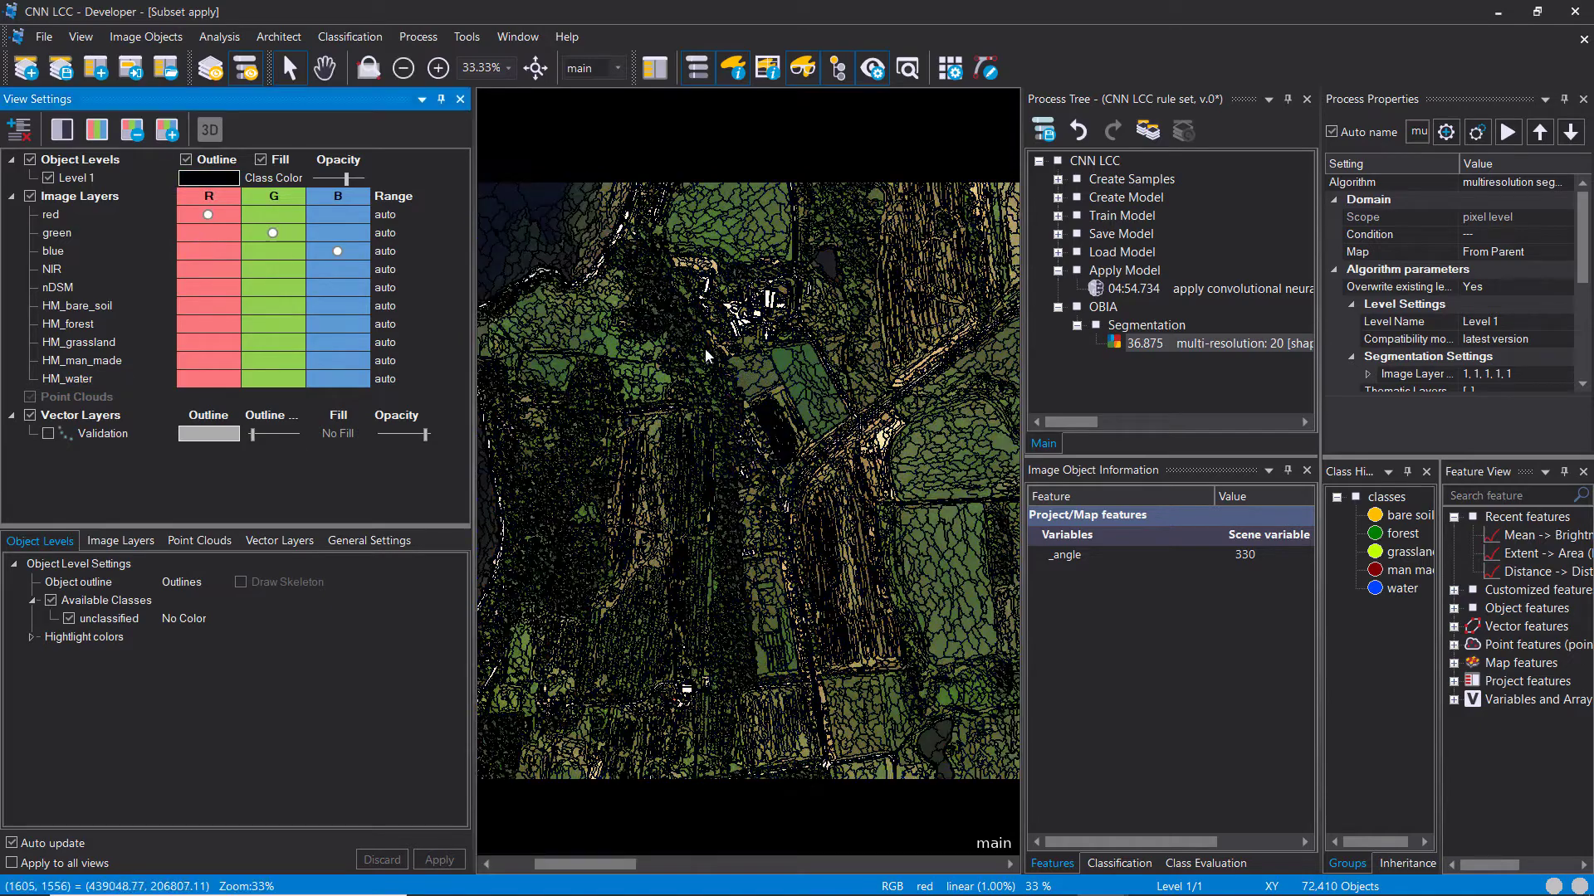
Step: Examine the segmented objects of buildings, roads, fields and forest in different parts of the subset
scroll(605, 437, "up", 3)
left_click(702, 347)
left_click(913, 224)
left_click(803, 269)
scroll(952, 336, "down", 3)
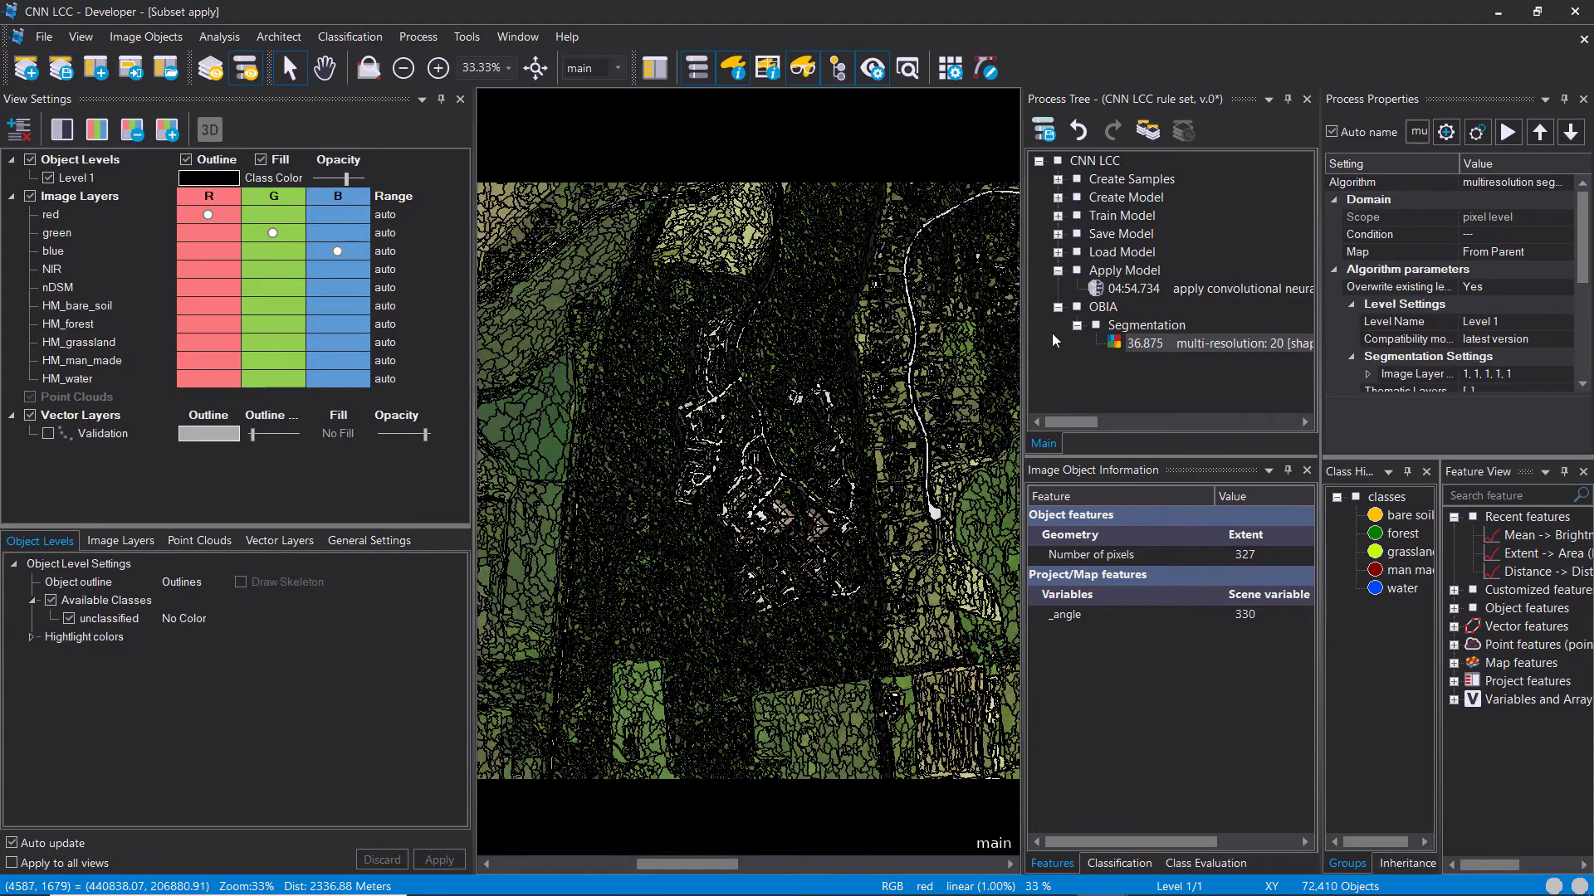
scroll(741, 312, "right", 3)
scroll(741, 312, "right", 3)
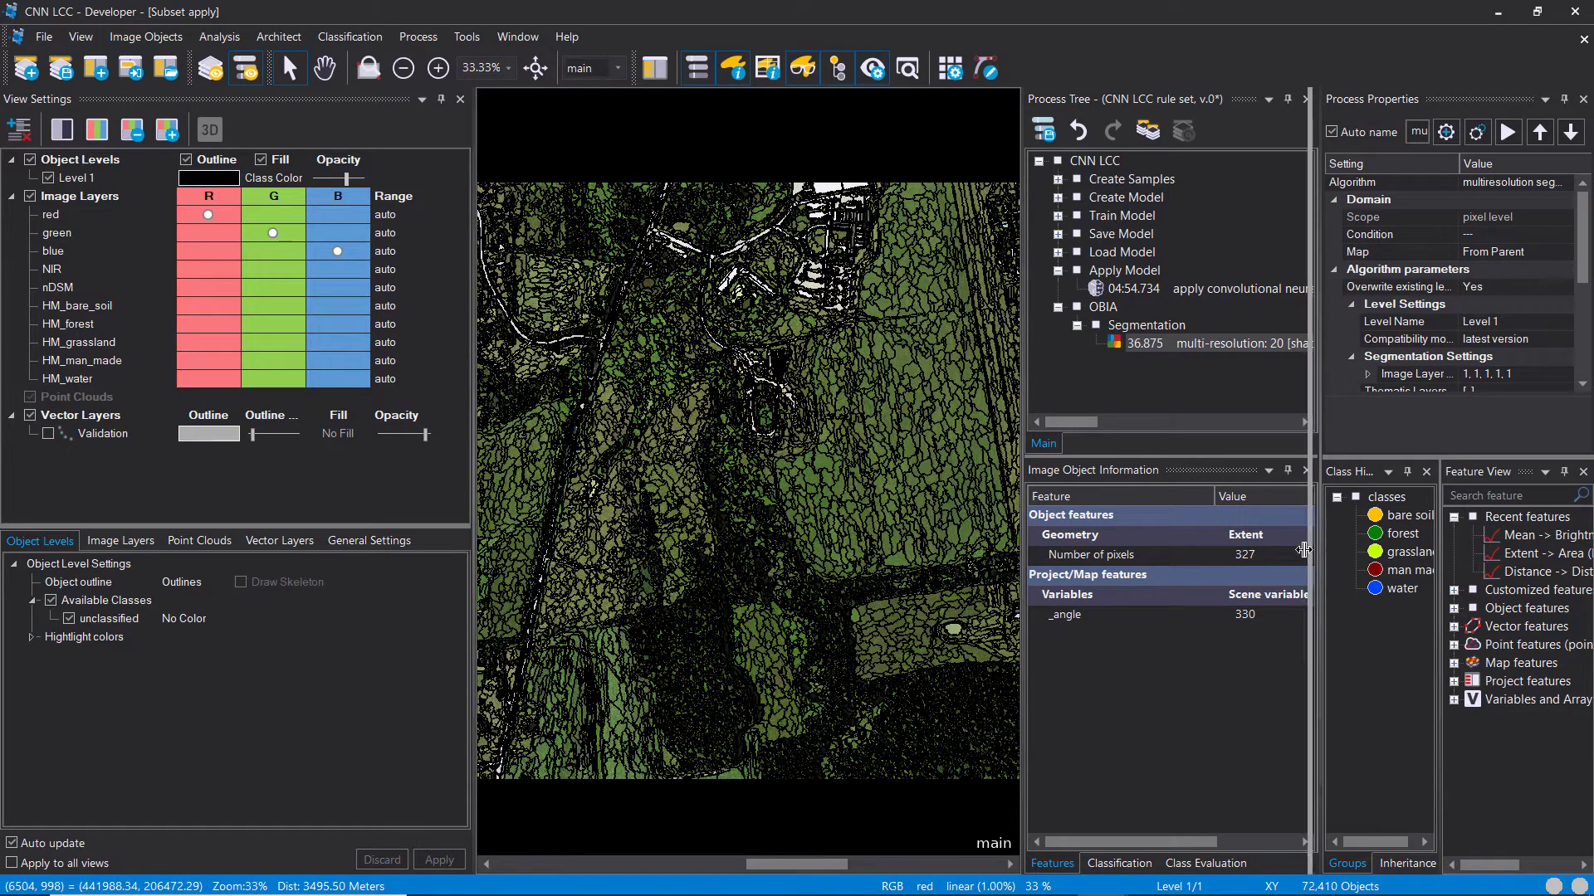
Step: Widen the Class Hierarchy area and start inserting an expression under the and (min) operator of the bare soil class
left_click_drag(1319, 556, 1175, 562)
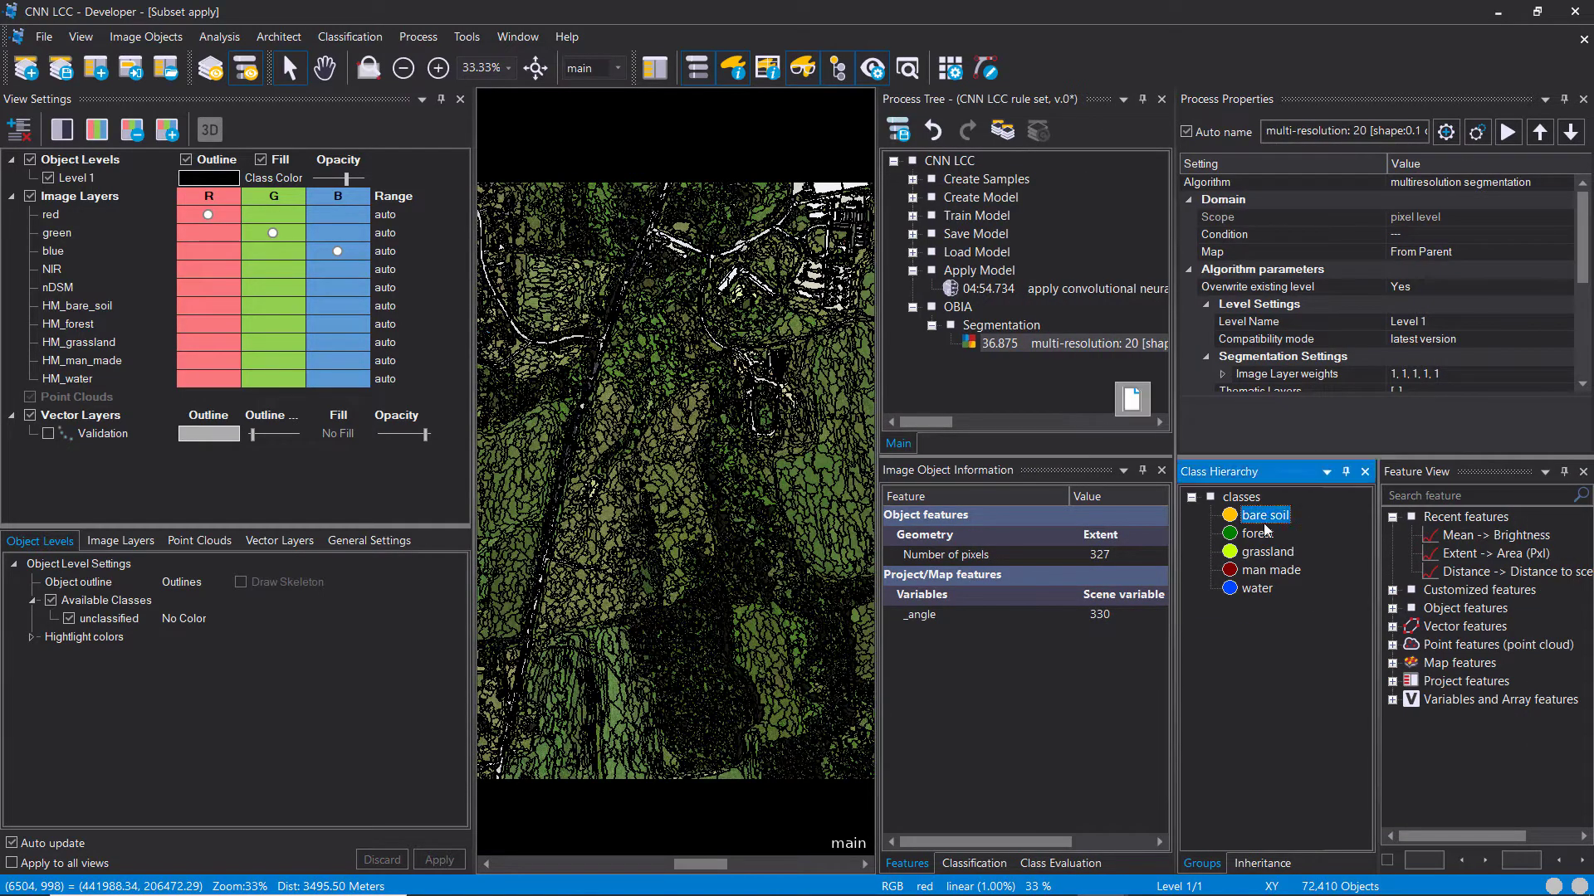
double_click(1265, 516)
left_click(689, 357)
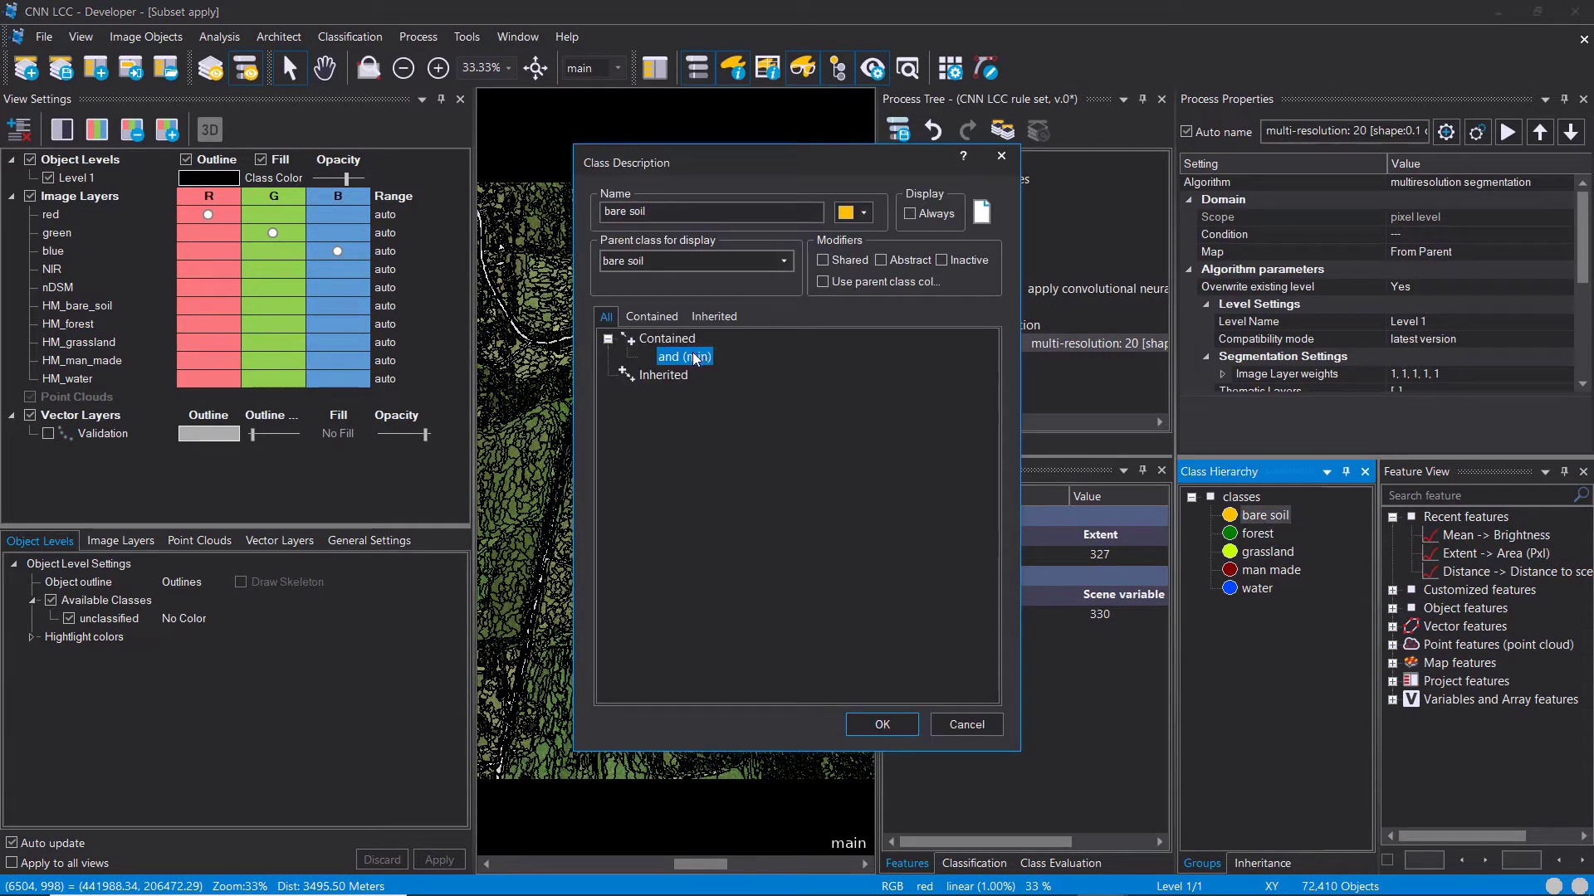
left_click(1001, 156)
double_click(1266, 516)
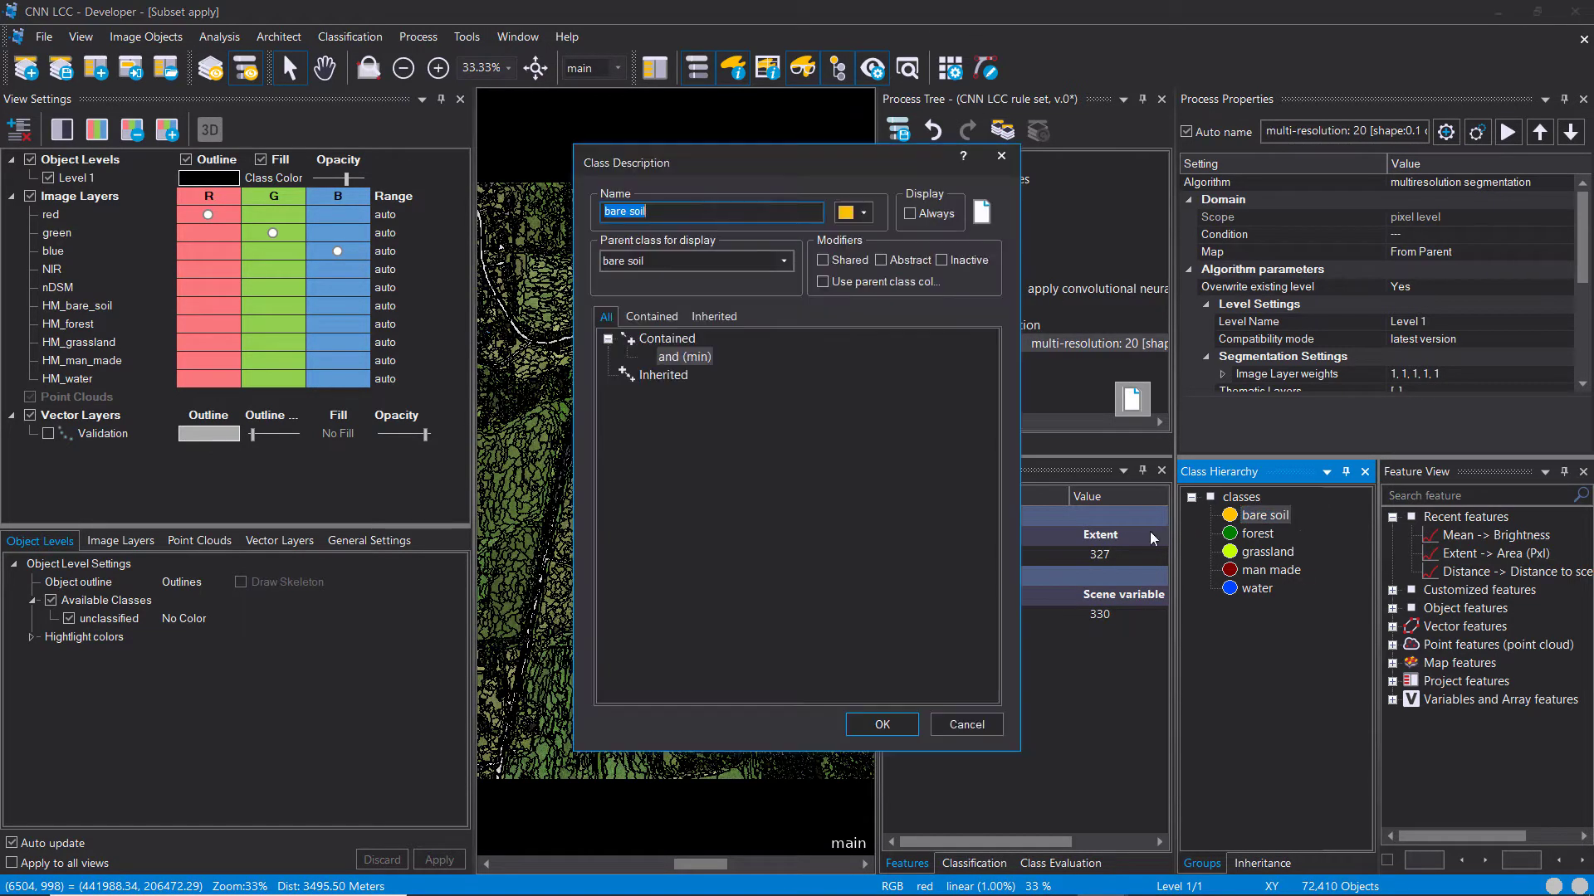
left_click(685, 357)
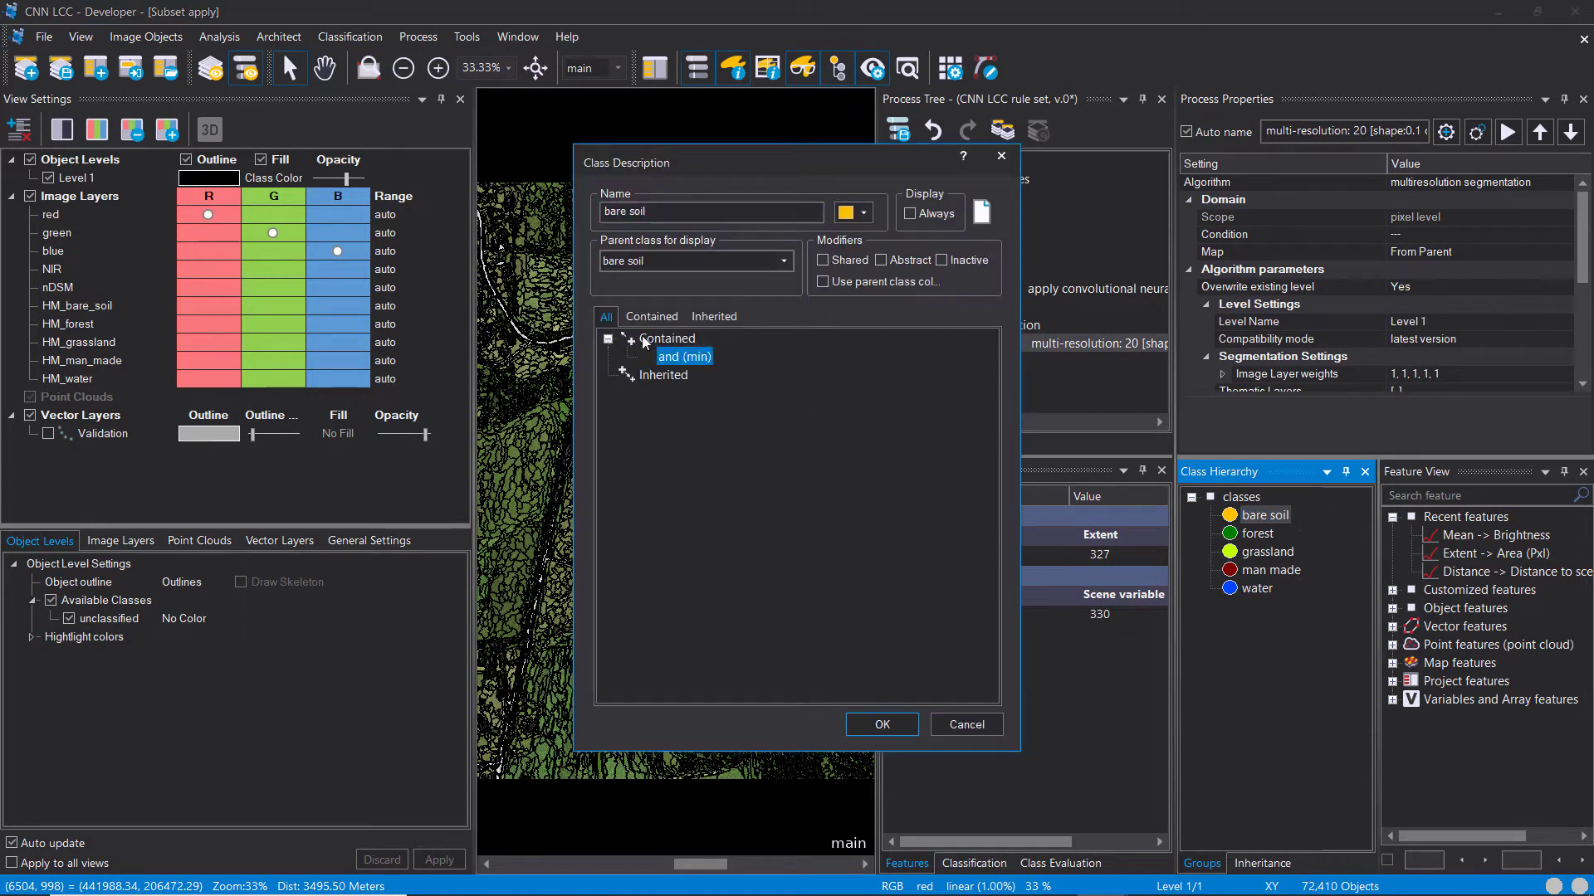
double_click(687, 359)
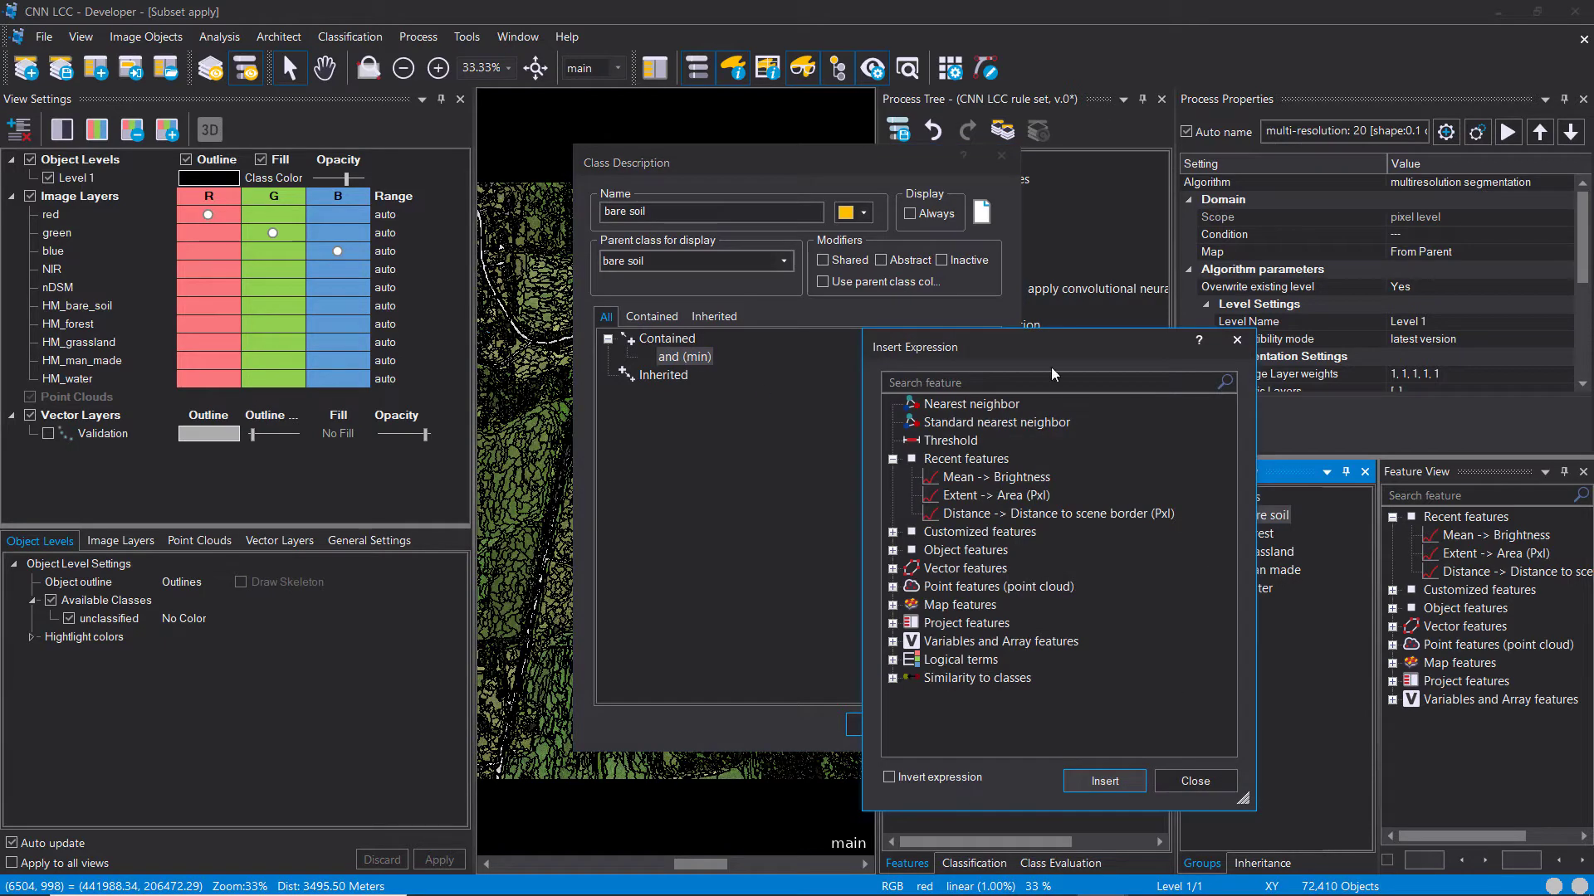
Step: Create the Mean image layer object feature for all layers, including the CNN class heat maps
left_click_drag(1046, 353, 866, 213)
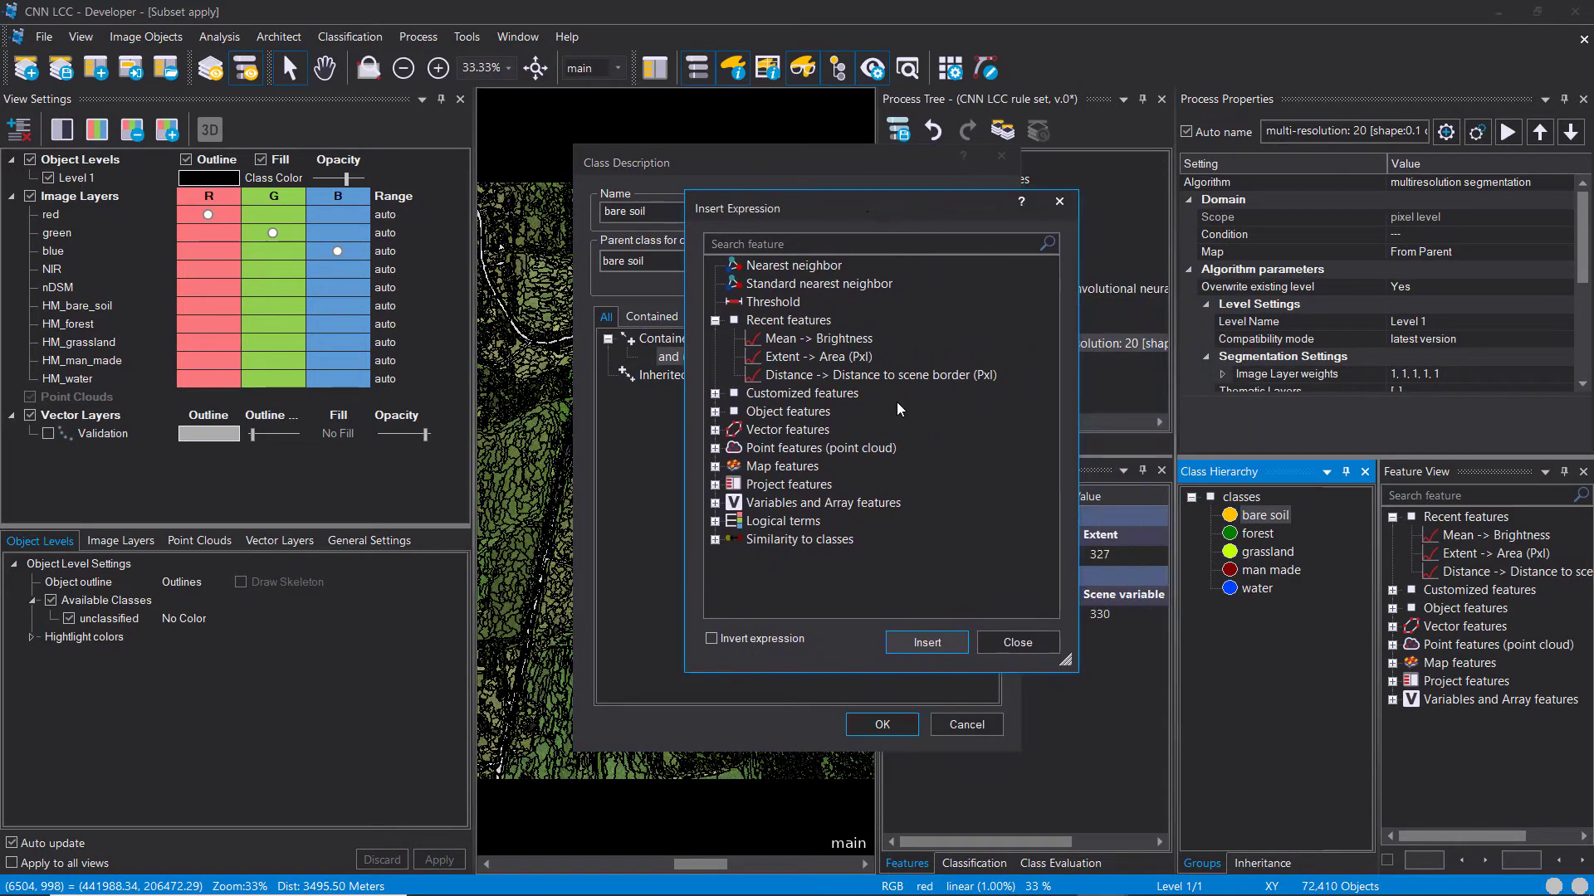
left_click(715, 412)
left_click(734, 430)
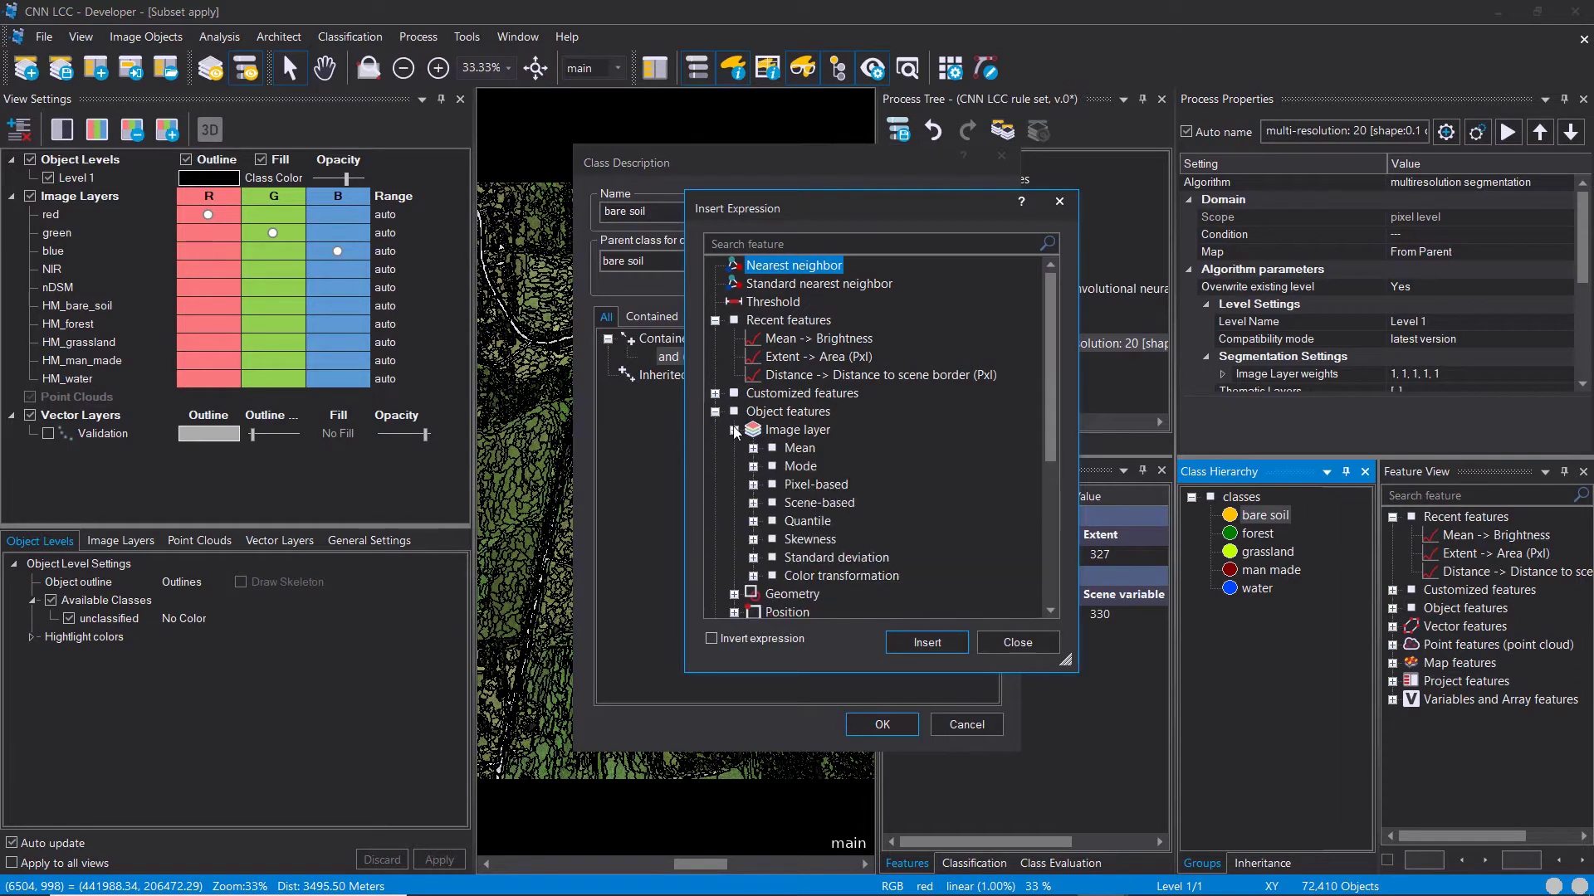
left_click(753, 448)
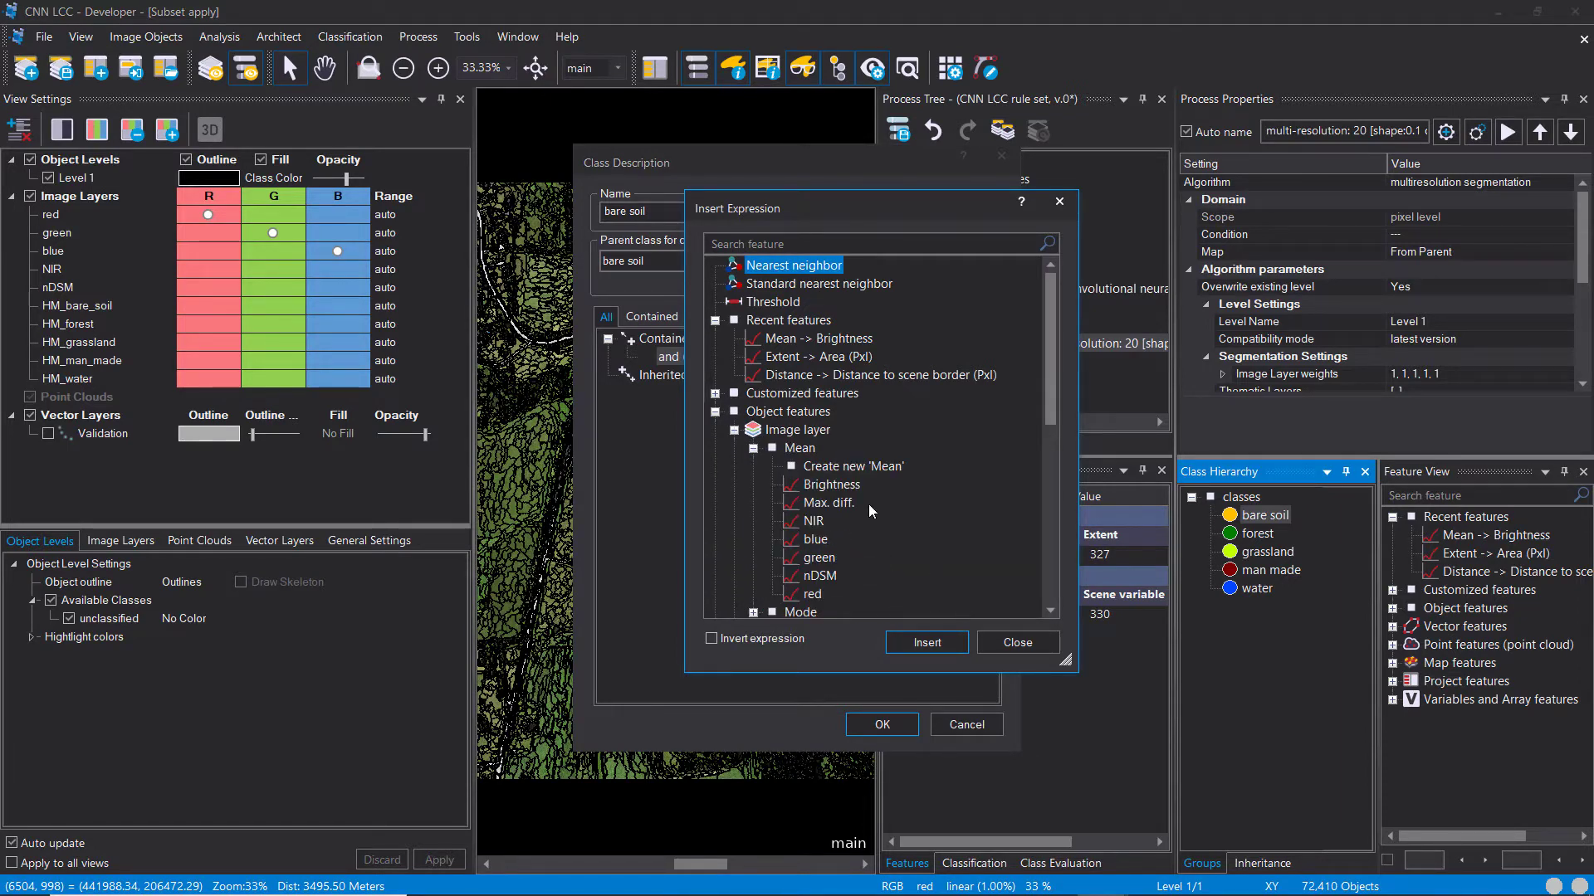
right_click(854, 467)
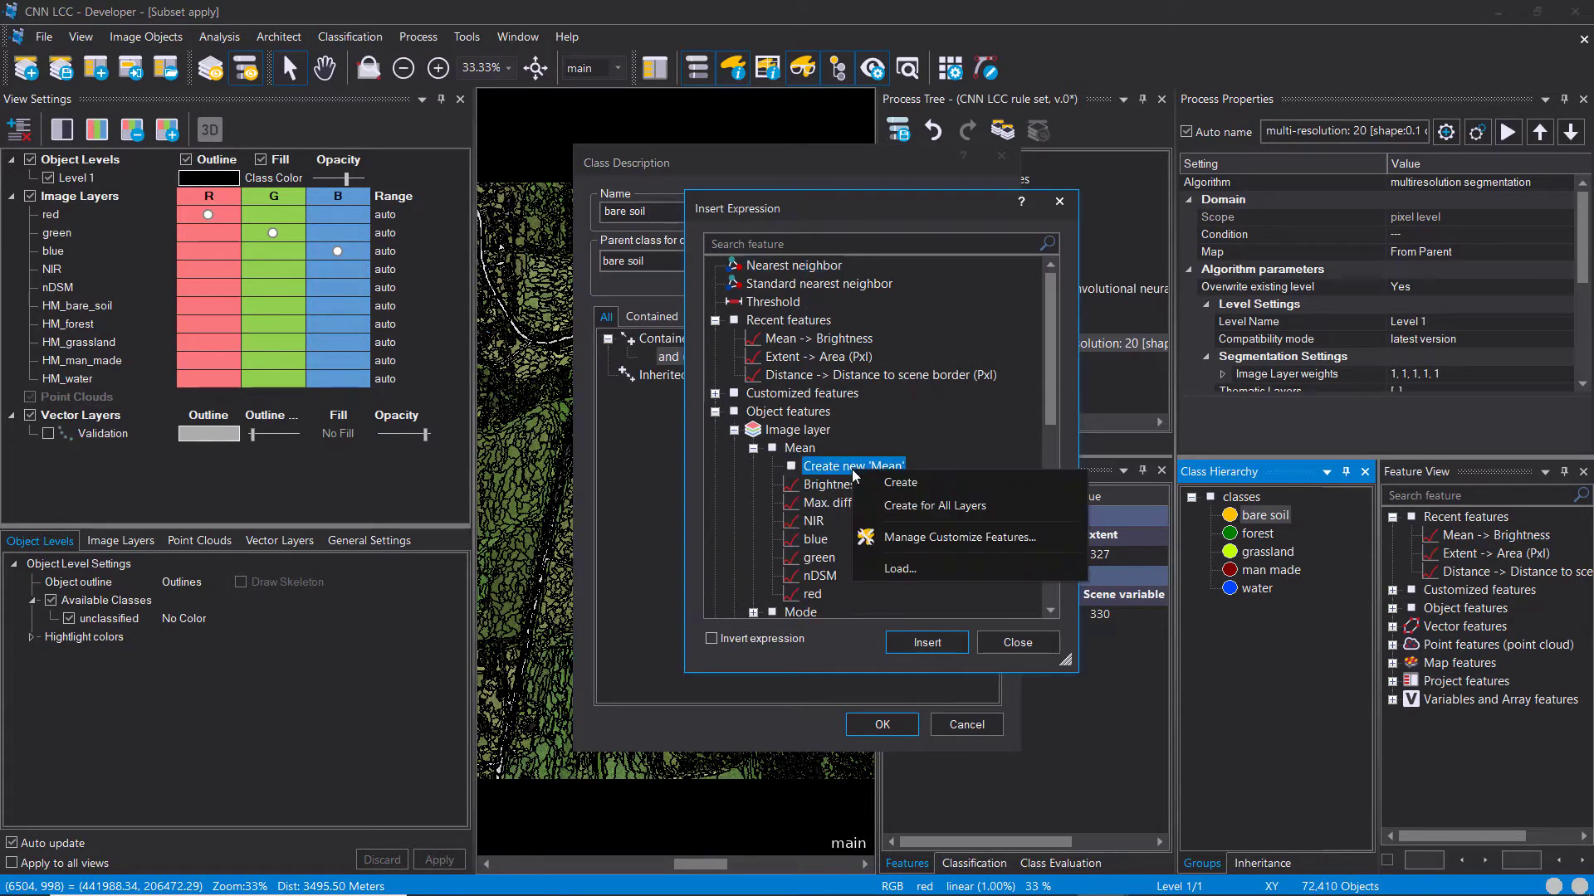
left_click(961, 513)
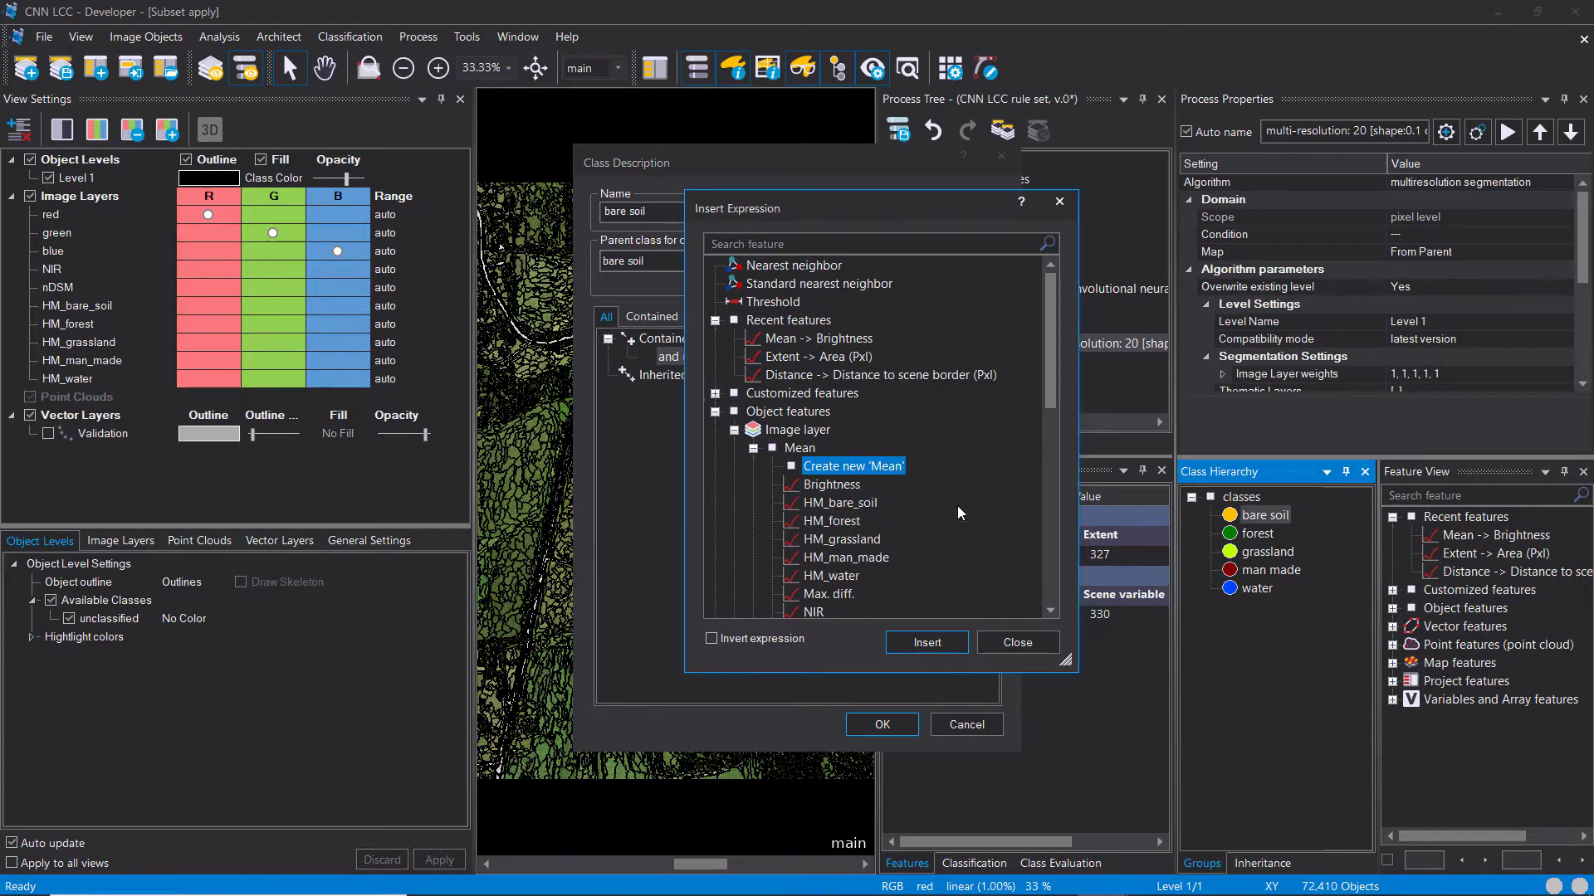
right_click(880, 469)
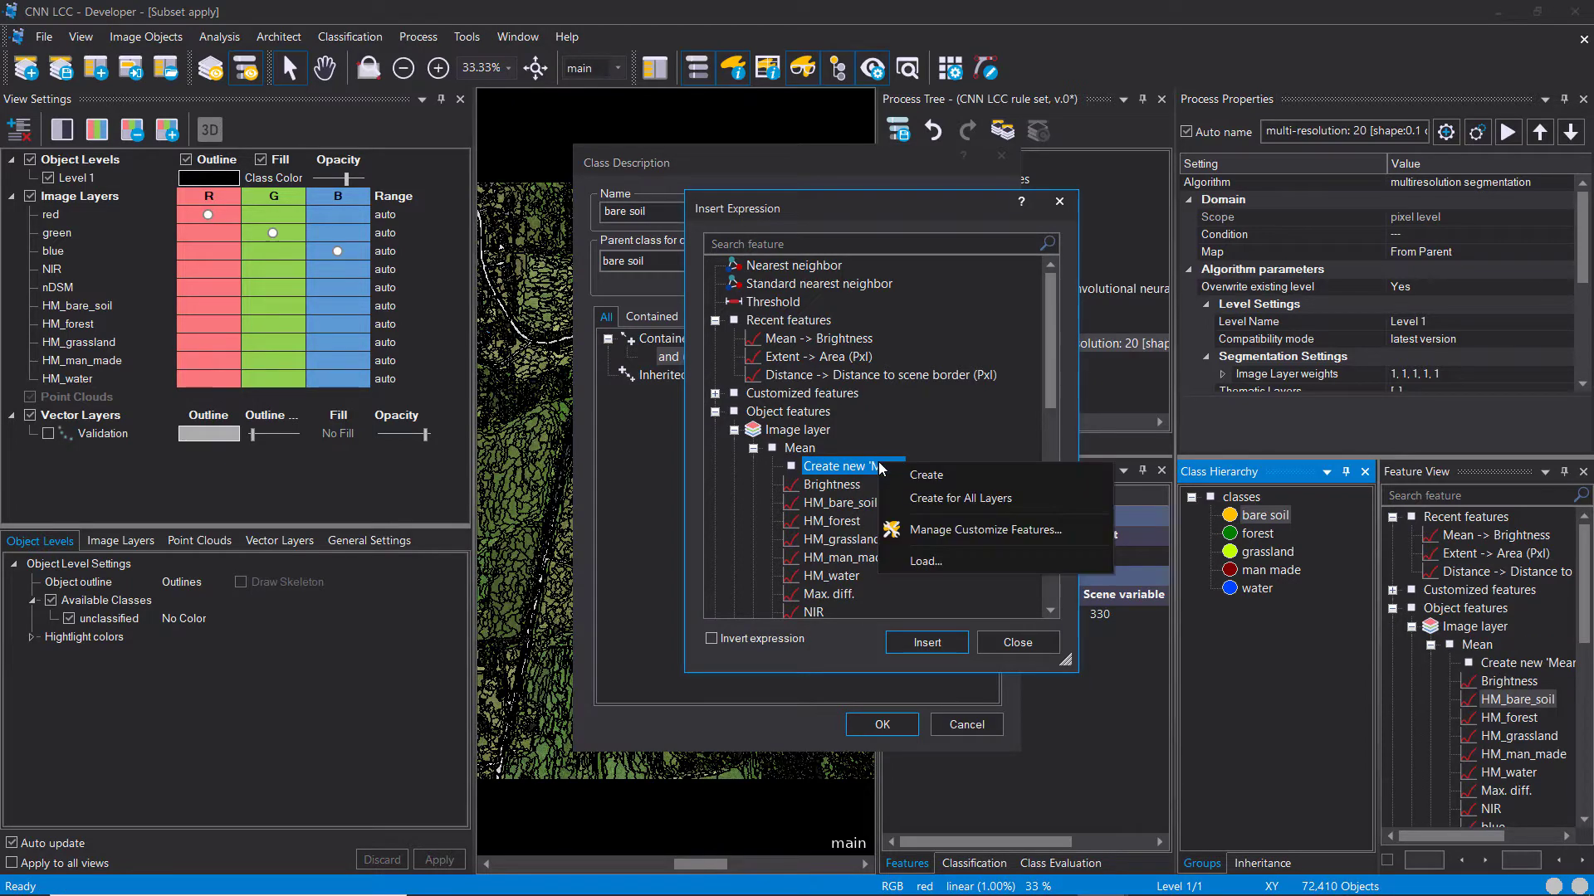
Step: Add Mean HM_bare_soil to the bare soil class with a linearly increasing membership function ranging from 0 to 1
scroll(1050, 376, "down", 1)
scroll(1050, 376, "down", 3)
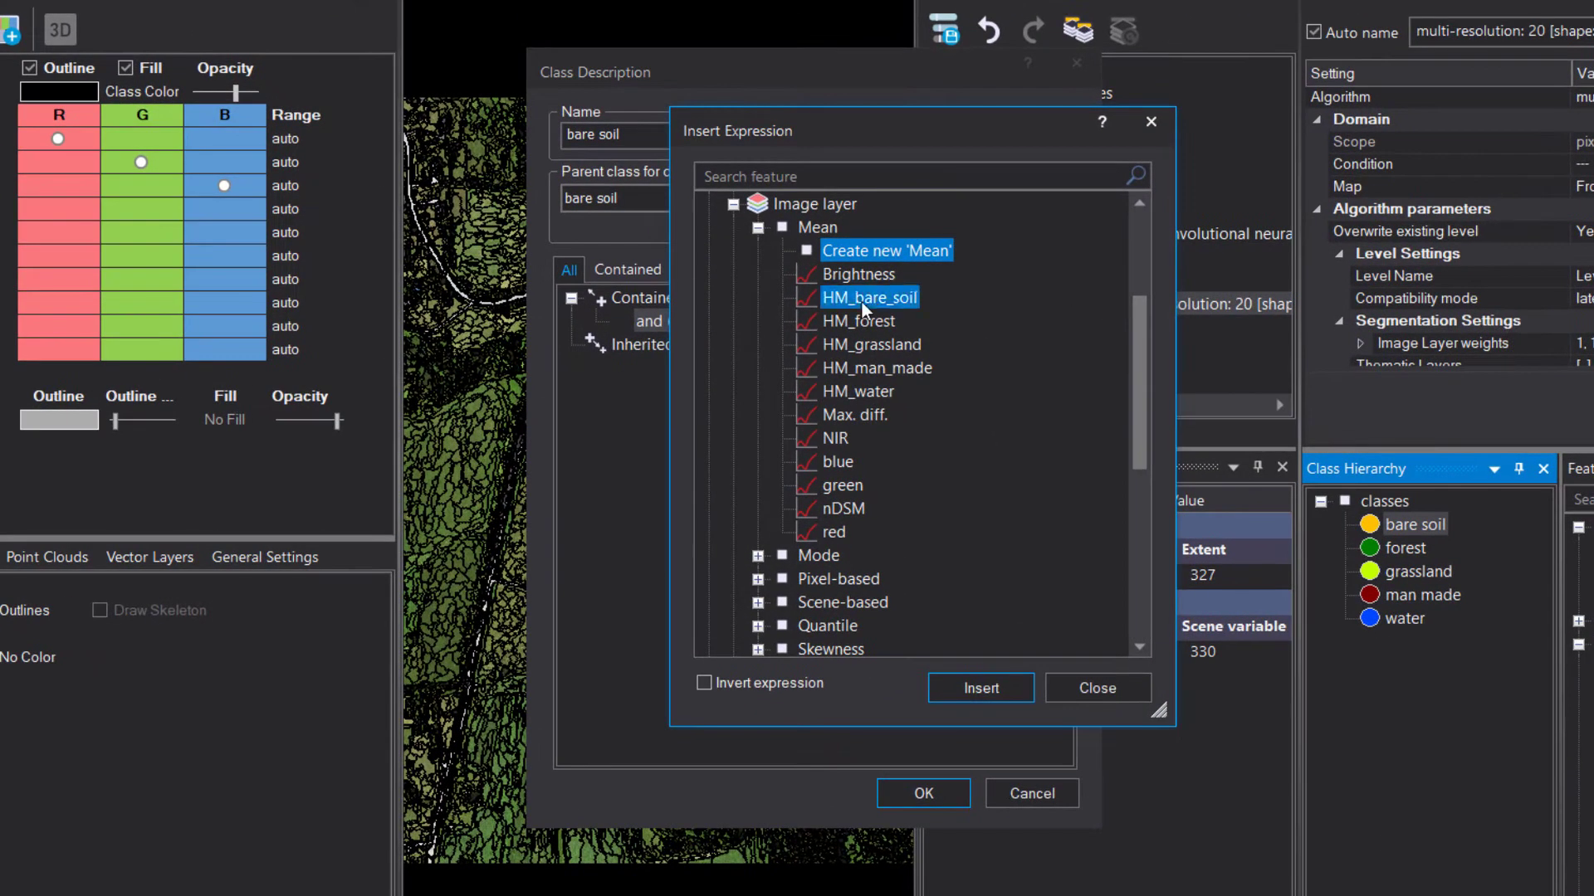
double_click(855, 337)
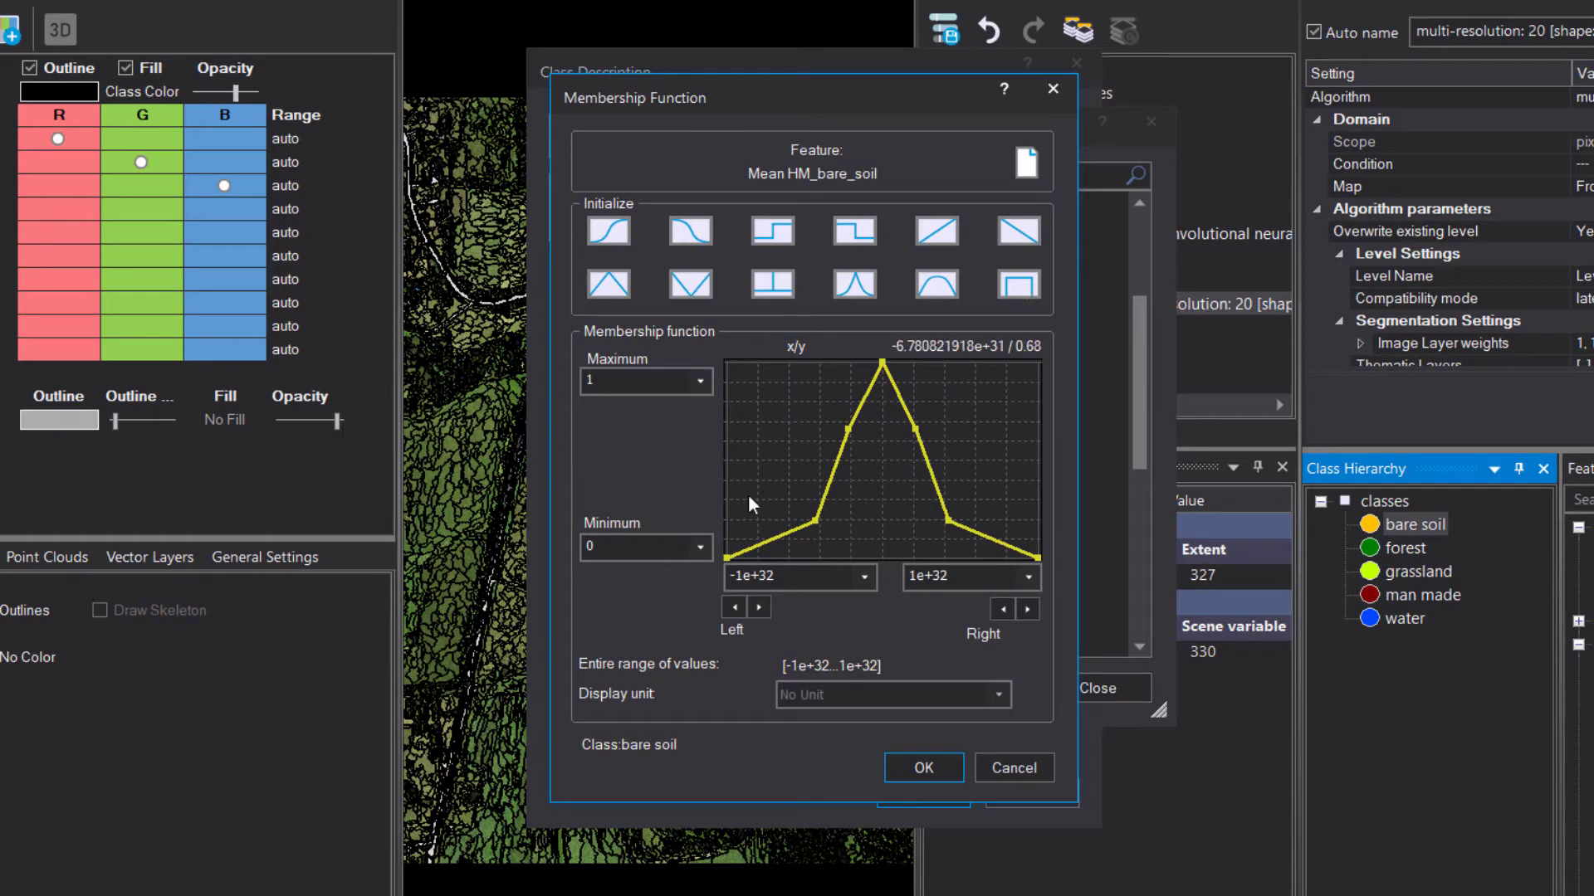
left_click(836, 576)
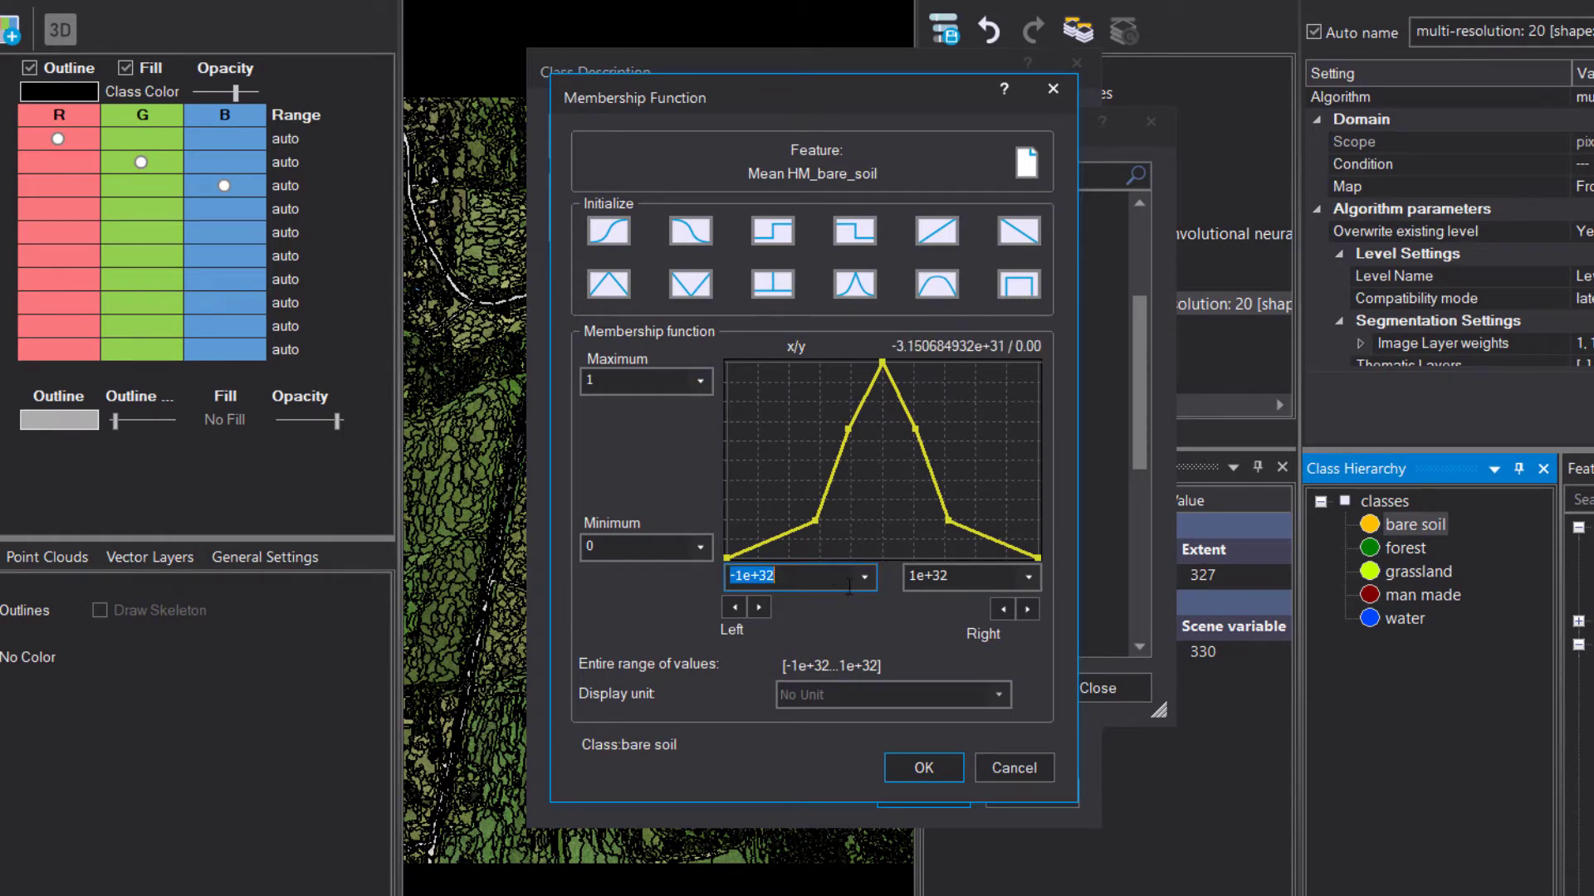
type("0")
left_click(982, 576)
type("1")
key("Tab")
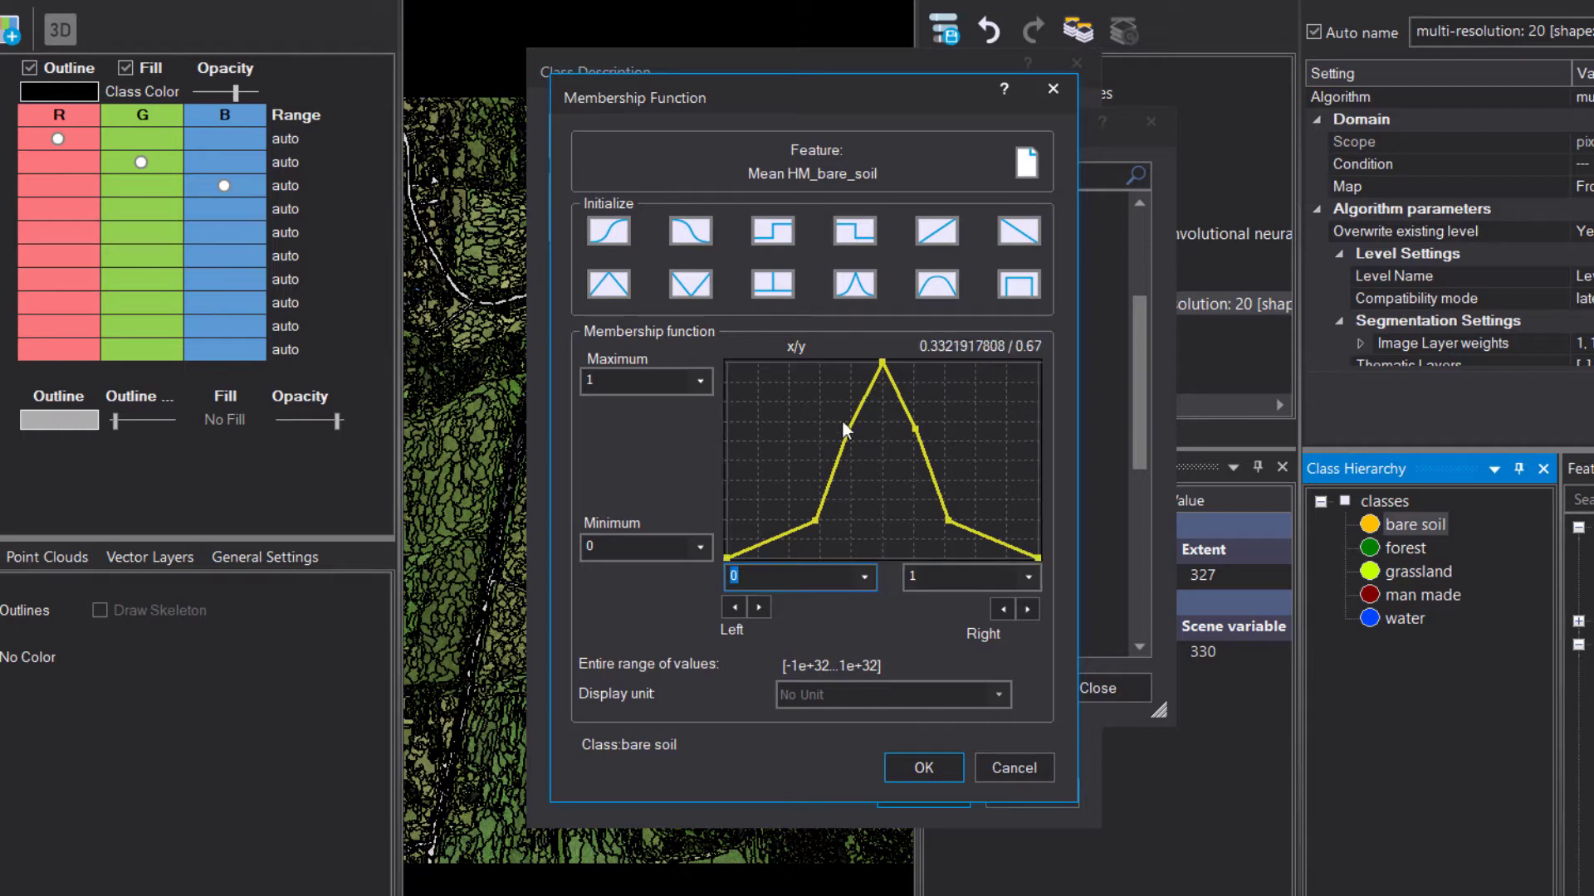
left_click(938, 233)
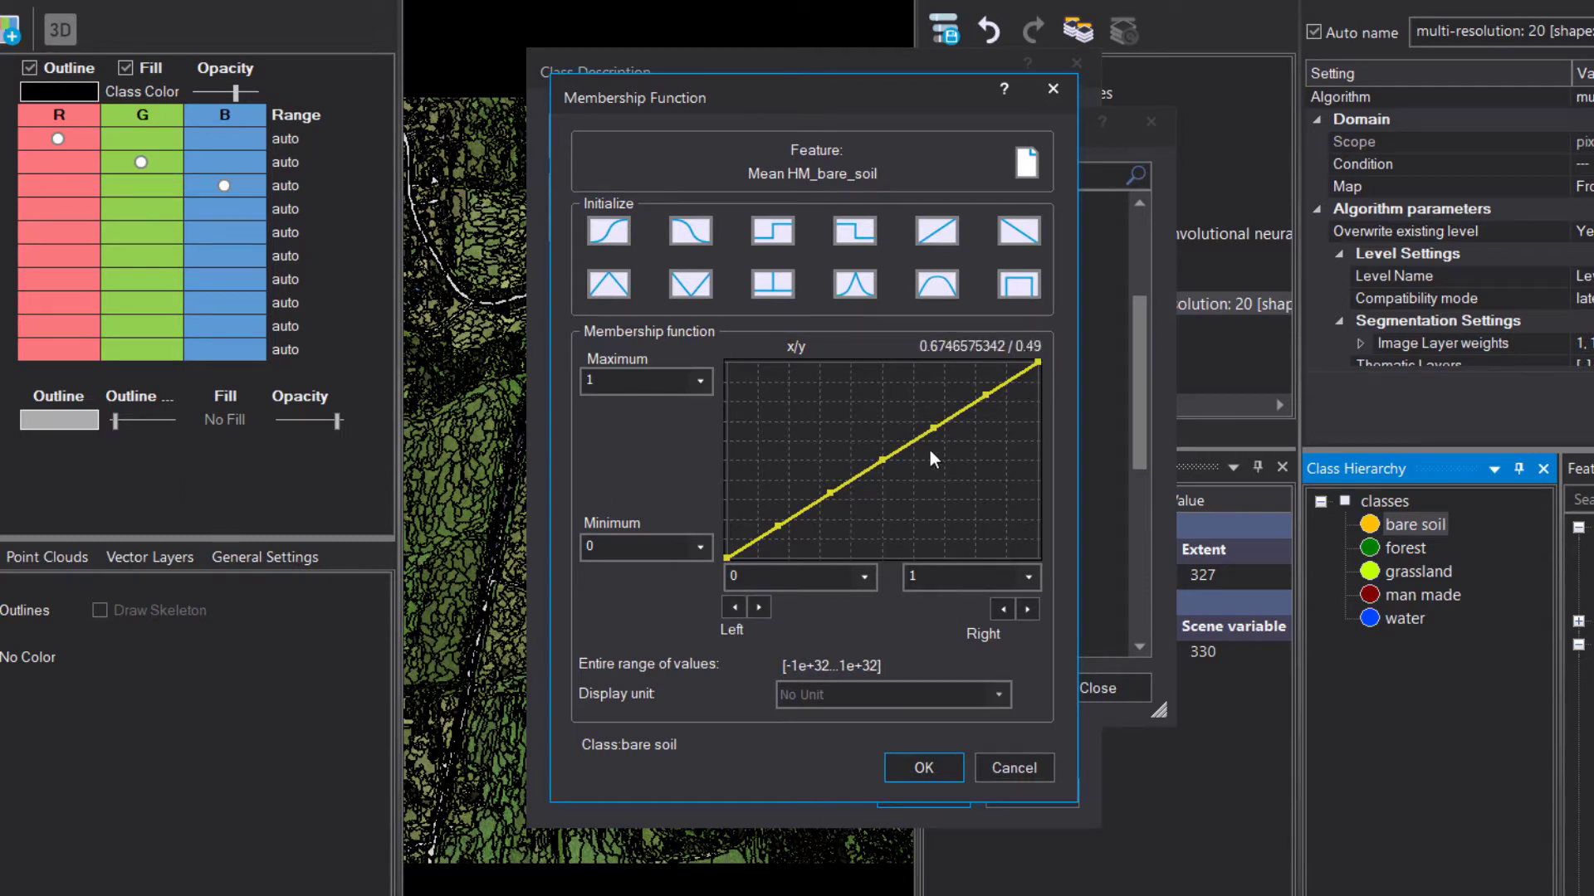
left_click(922, 766)
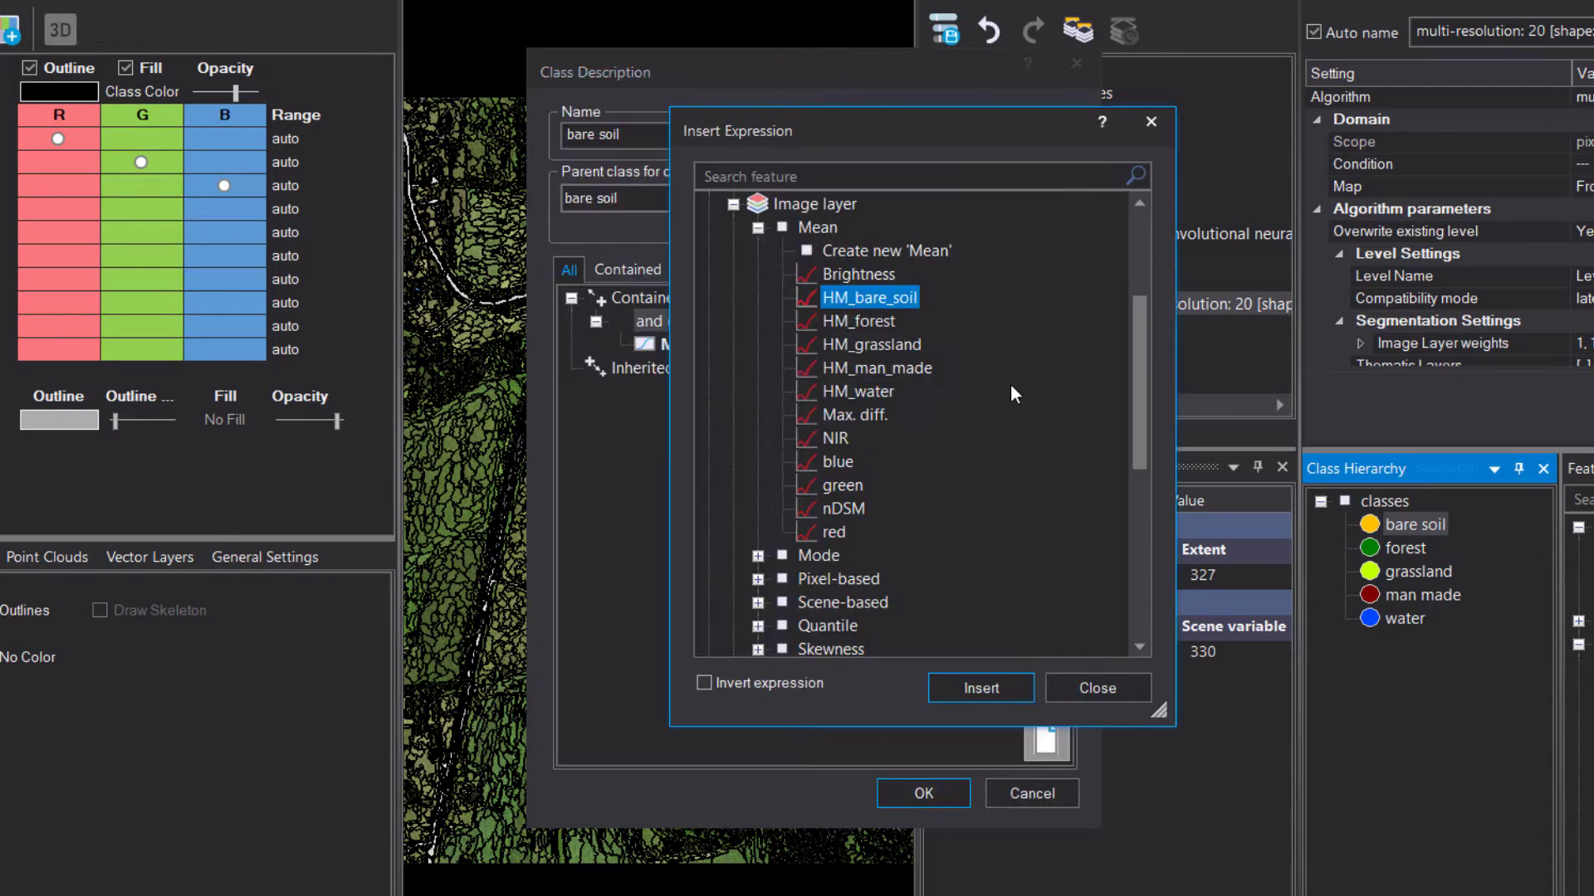
left_click(1097, 689)
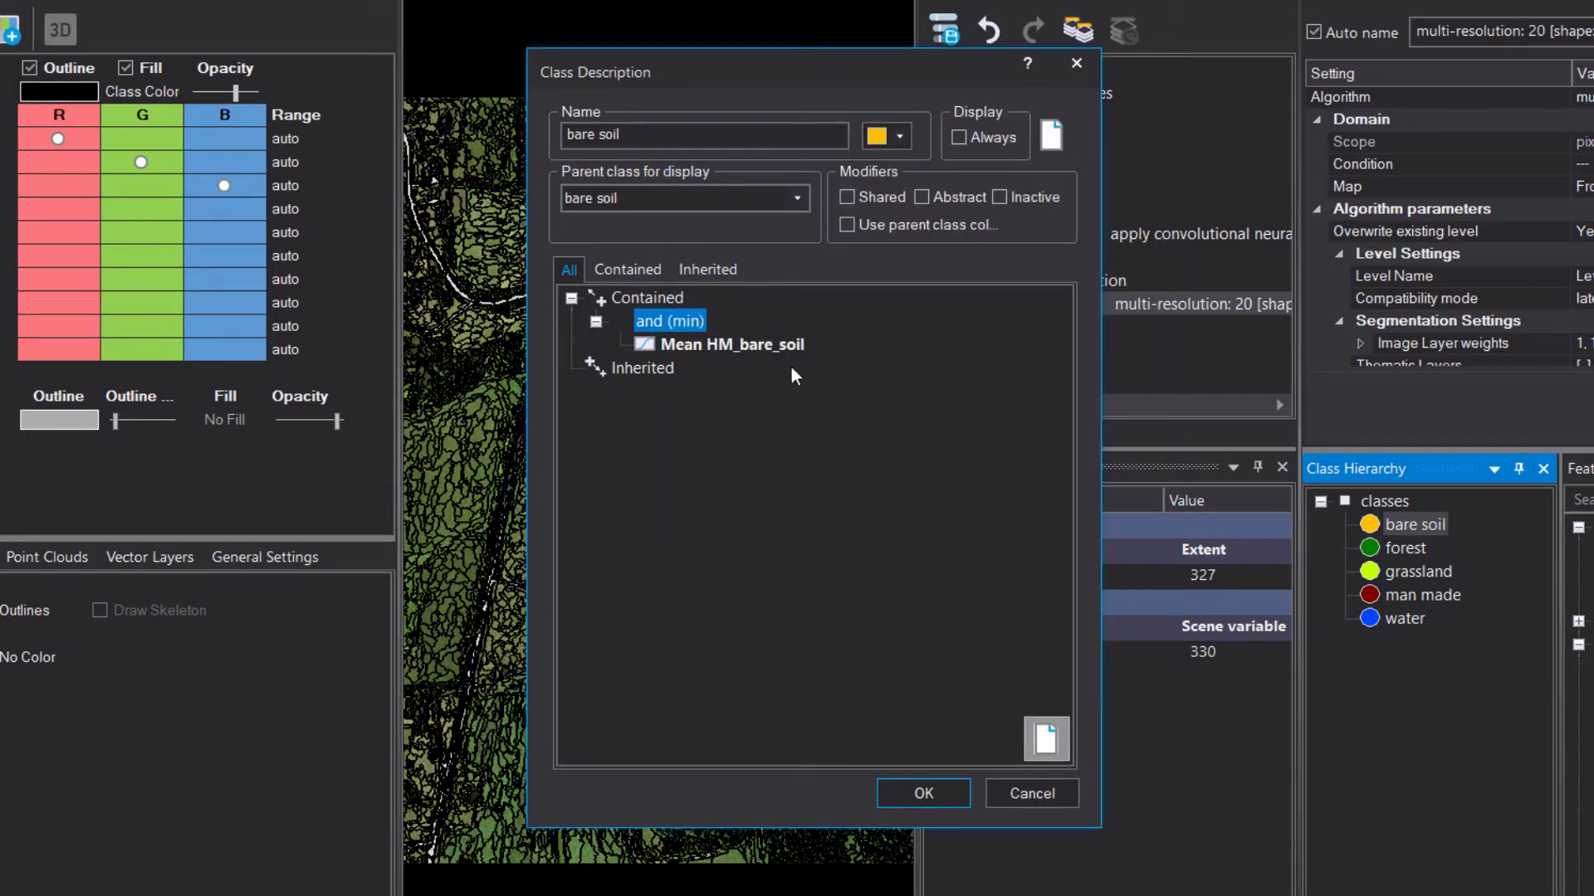
left_click(924, 792)
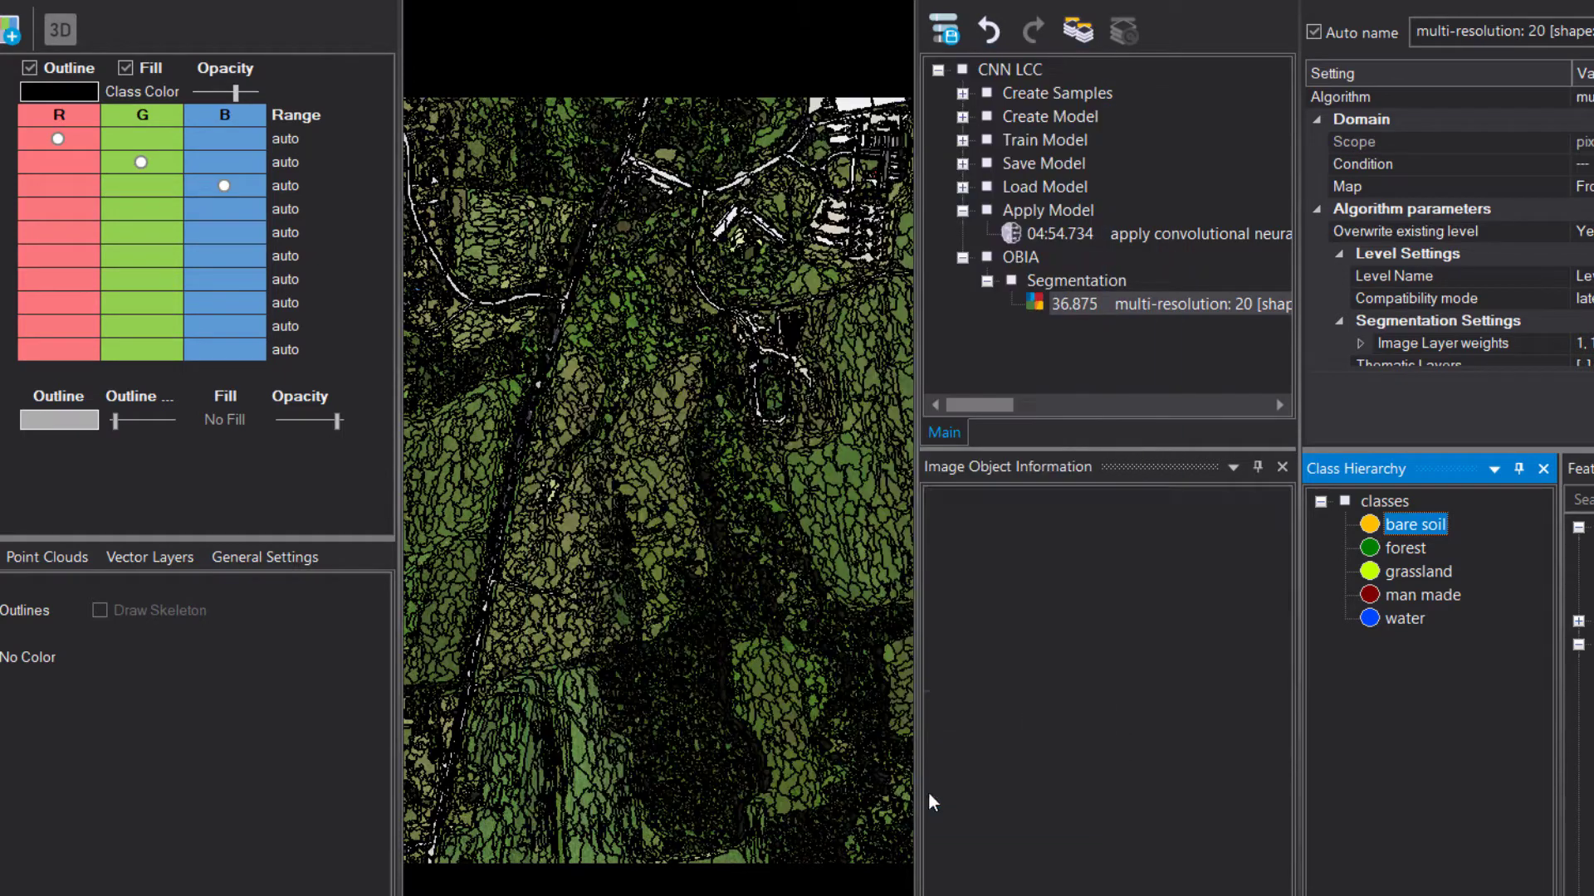
Step: Insert the Mean HM_forest feature under the and (min) operator of the forest class
double_click(1407, 550)
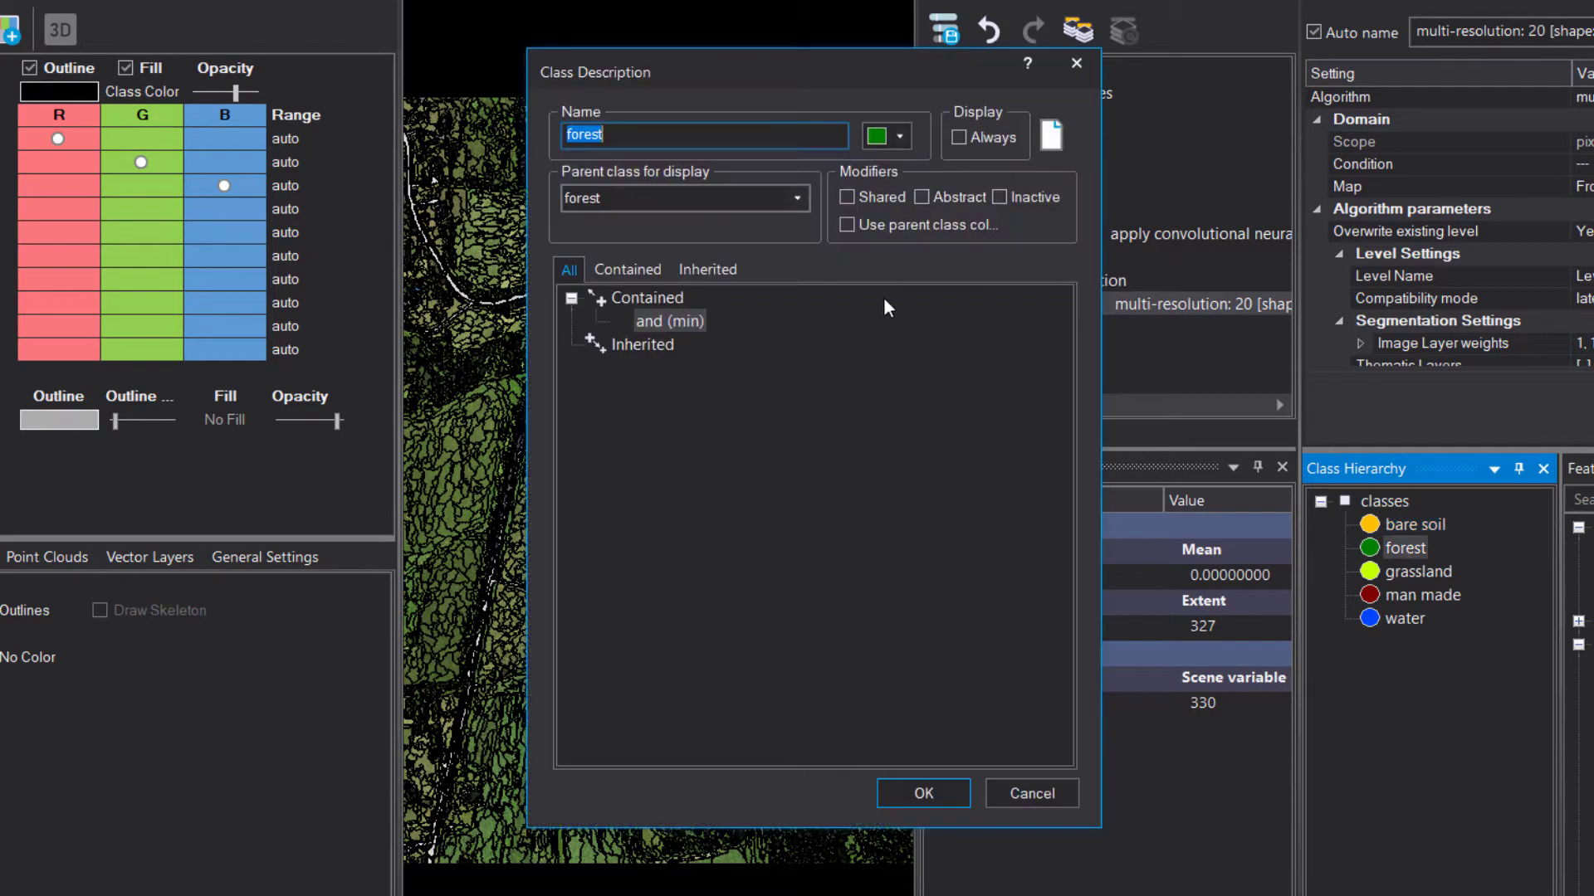
double_click(672, 321)
left_click(936, 569)
left_click(960, 593)
left_click(985, 619)
left_click_drag(1062, 301, 856, 52)
double_click(894, 346)
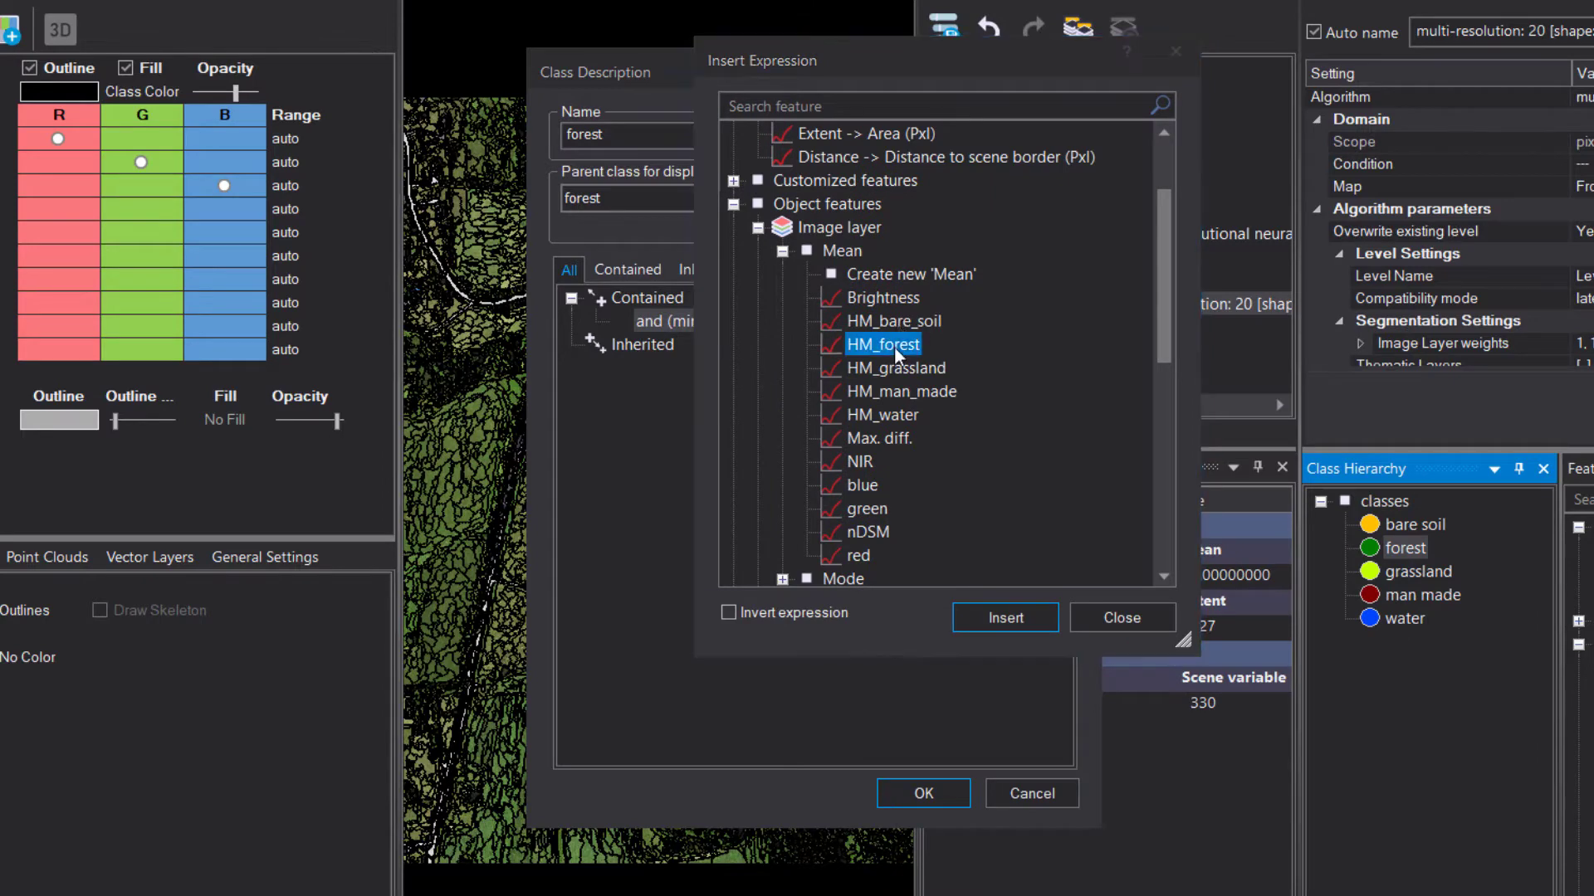
Step: Give Mean HM_forest a linearly increasing membership function with a left border of 0 and save the forest class description
left_click(929, 234)
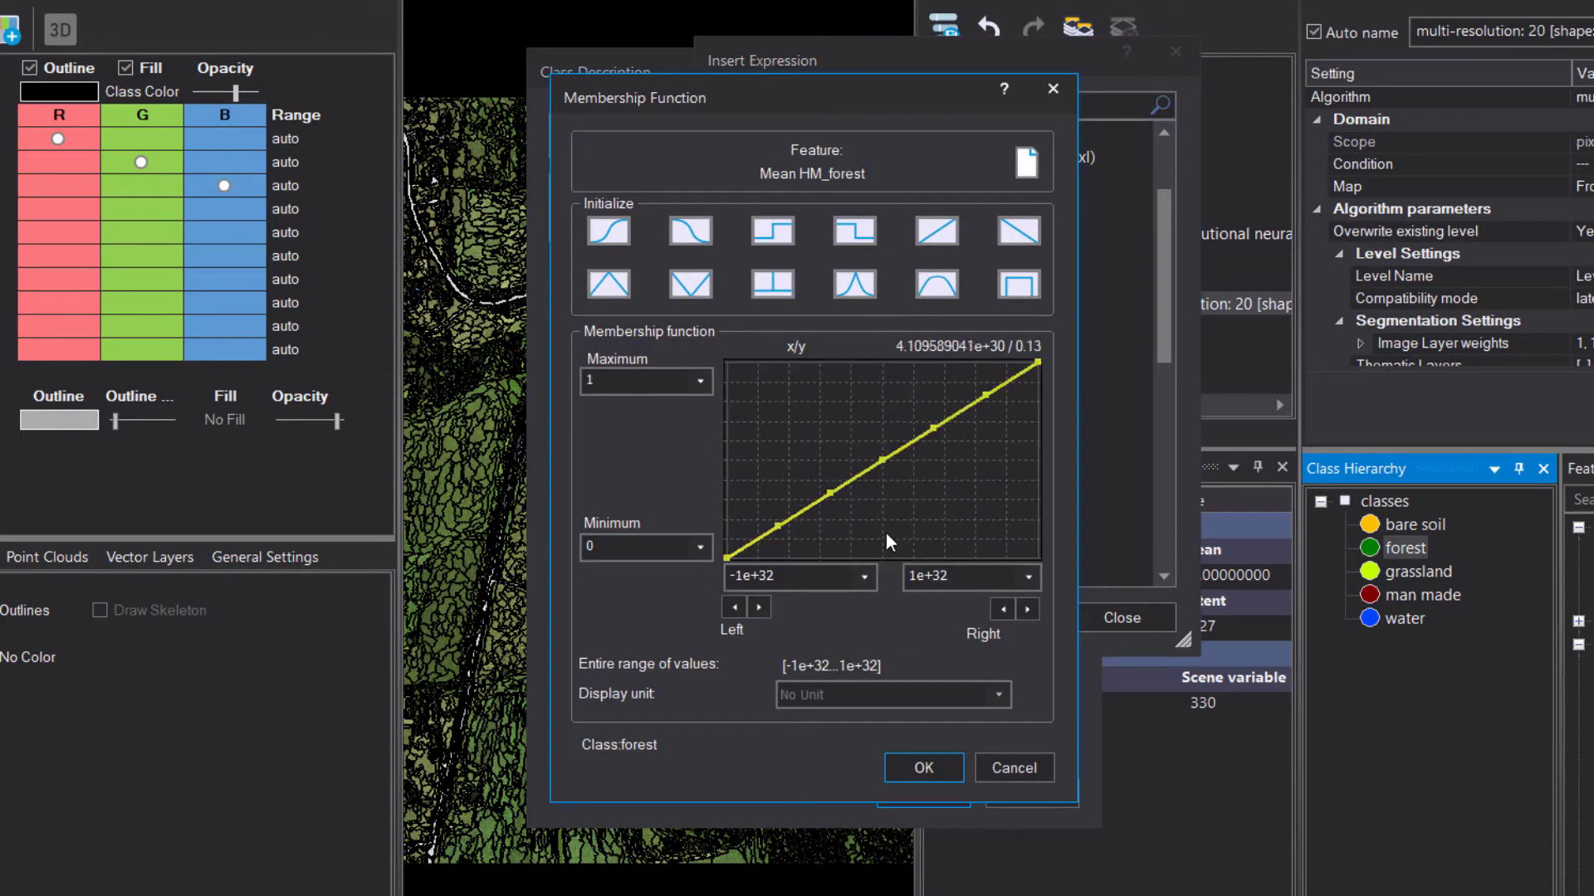
left_click(863, 579)
type("0")
left_click(966, 581)
left_click(924, 767)
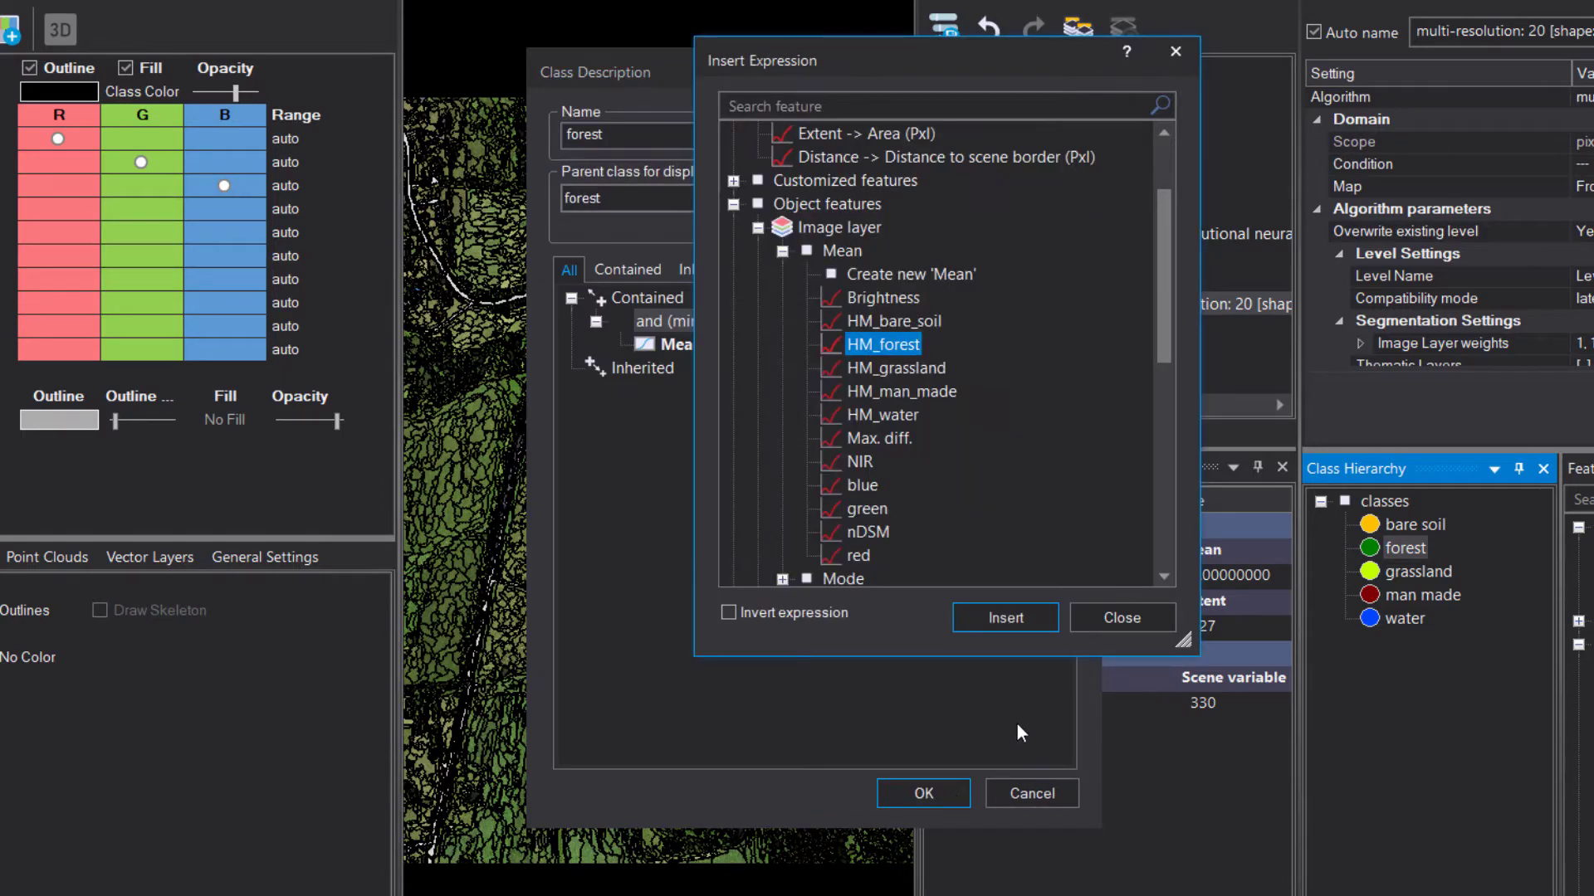
left_click(1137, 614)
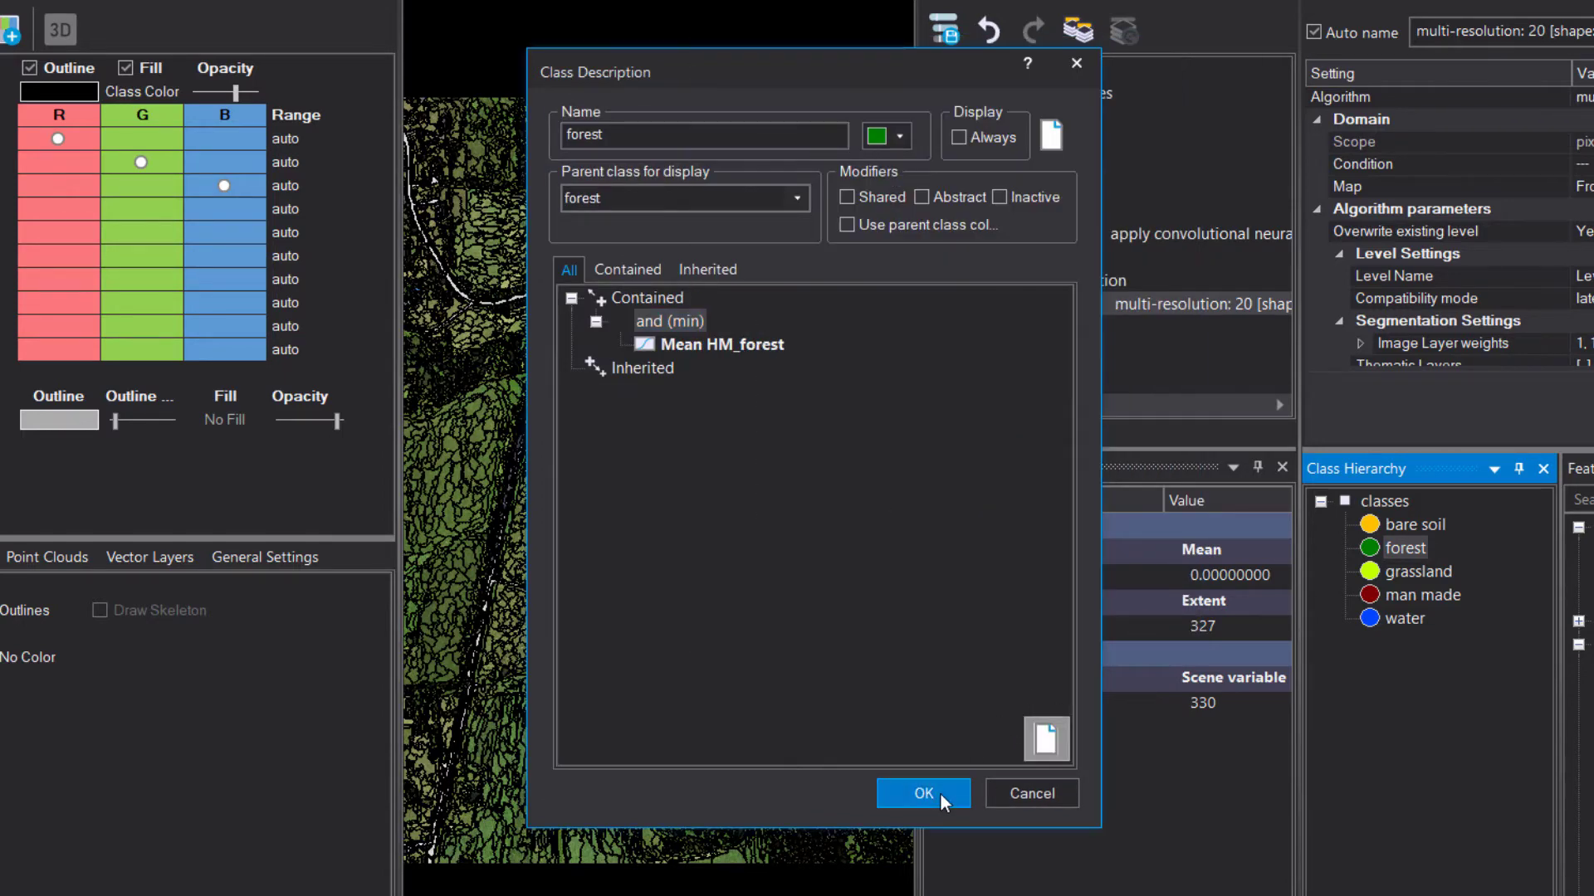
left_click(923, 794)
Step: Add the matching heat map Mean features to the grassland, man made and water class descriptions
double_click(1418, 571)
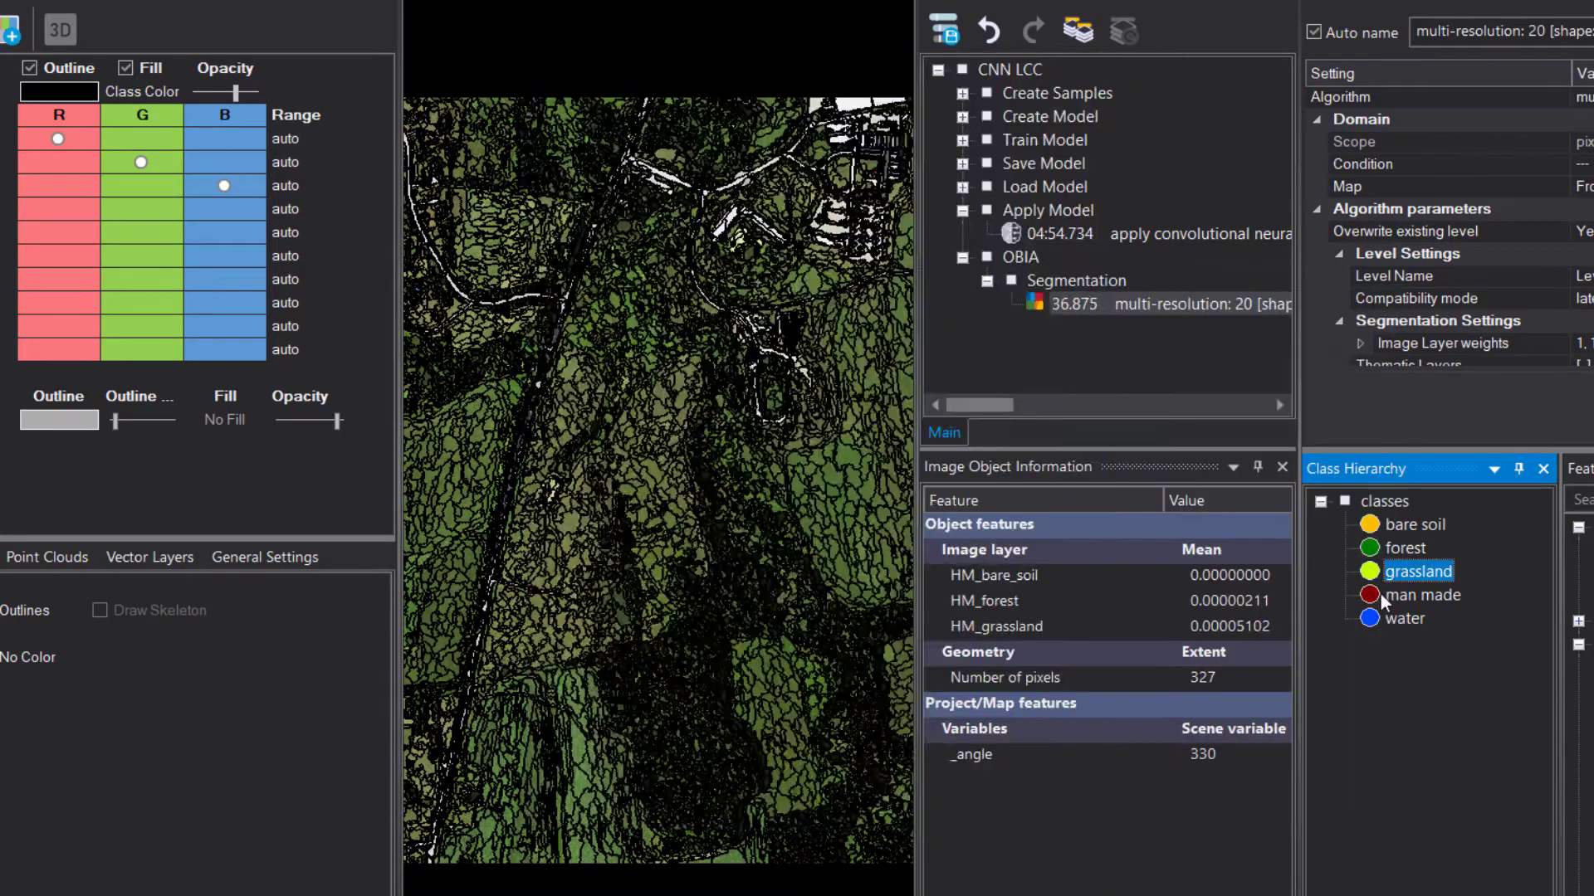
double_click(1421, 595)
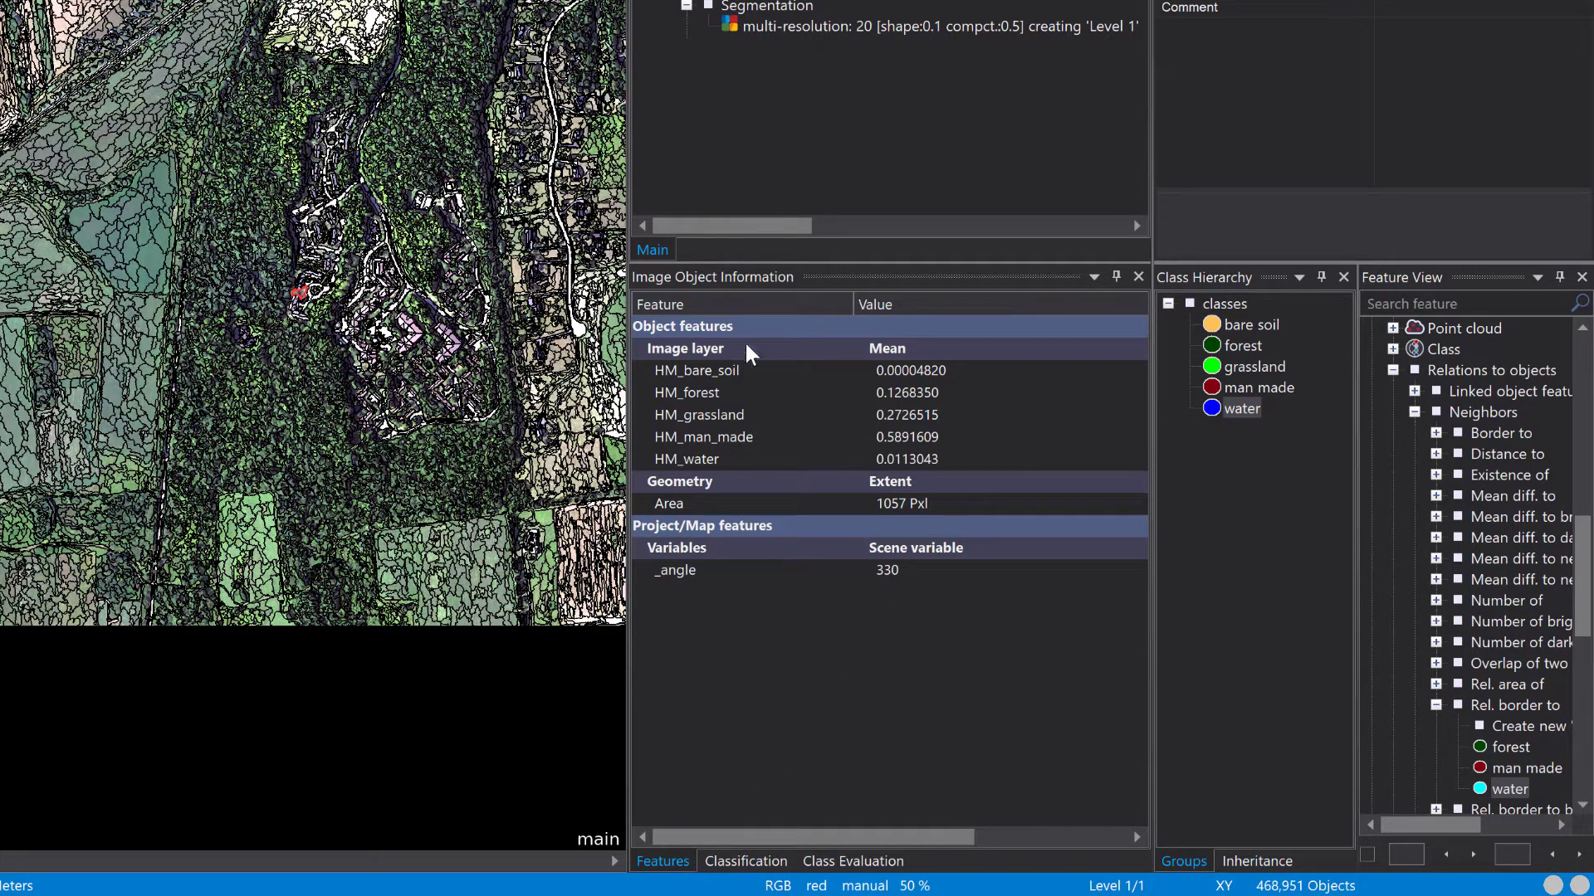
Step: Examine the mean heat map values of individual objects in the settlement and the surrounding forest
left_click(319, 251)
left_click(281, 364)
left_click(351, 395)
left_click(454, 339)
left_click(359, 242)
left_click(348, 246)
left_click(305, 302)
left_click(306, 363)
left_click(305, 415)
left_click(271, 431)
left_click(241, 422)
left_click(302, 436)
left_click(332, 460)
left_click(354, 499)
left_click(426, 473)
left_click(430, 465)
left_click(276, 352)
left_click(411, 454)
left_click(266, 402)
left_click(265, 396)
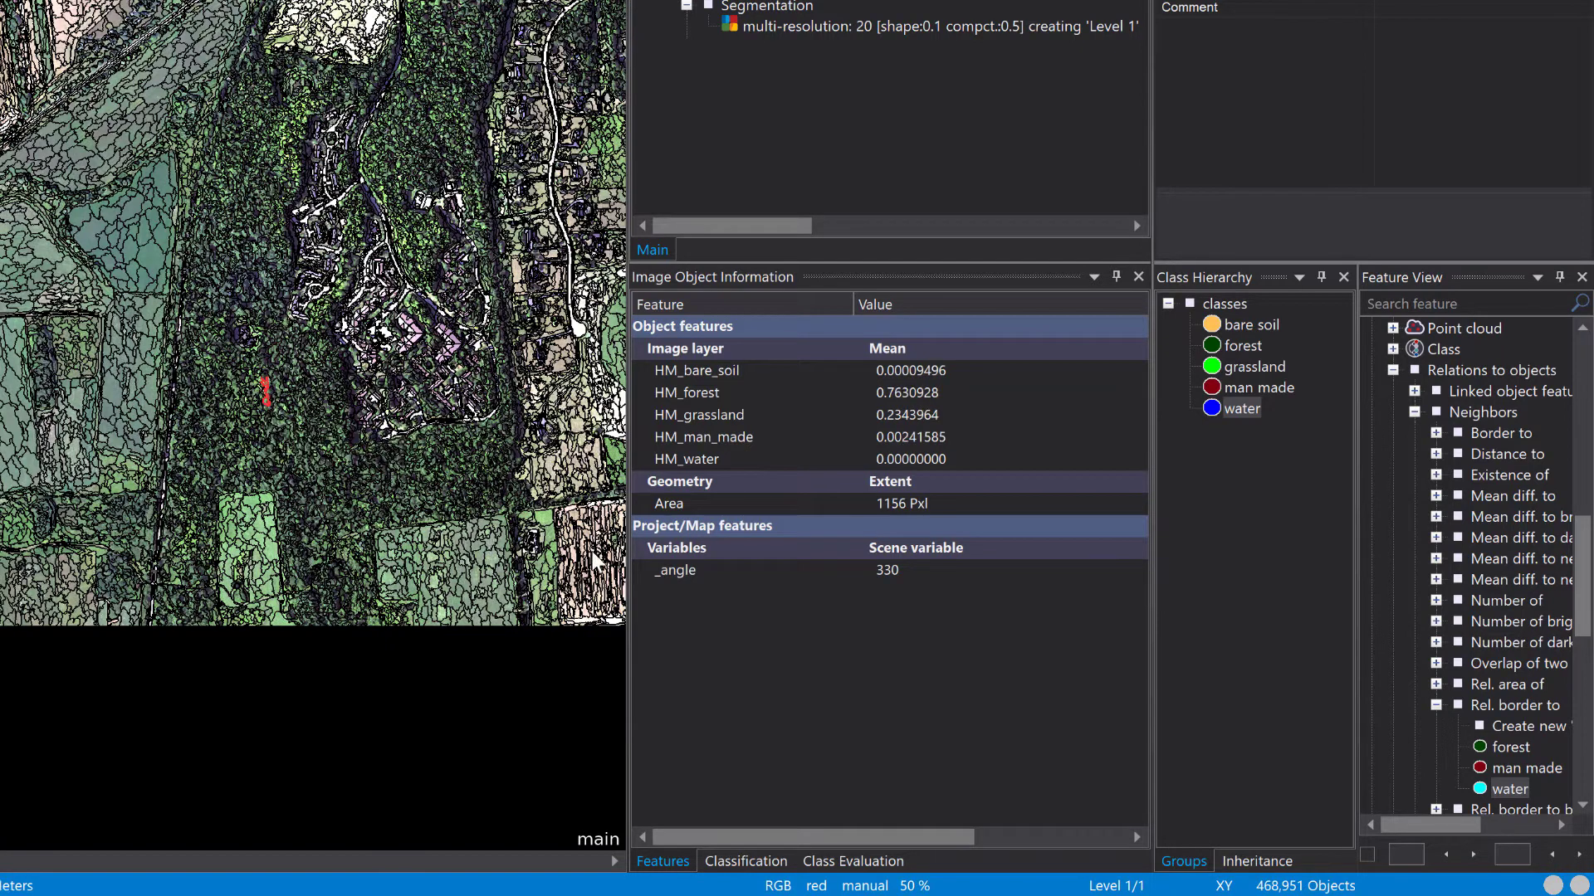
Step: Display the objects' classification information and examine the class membership values of forest and road objects
left_click(744, 863)
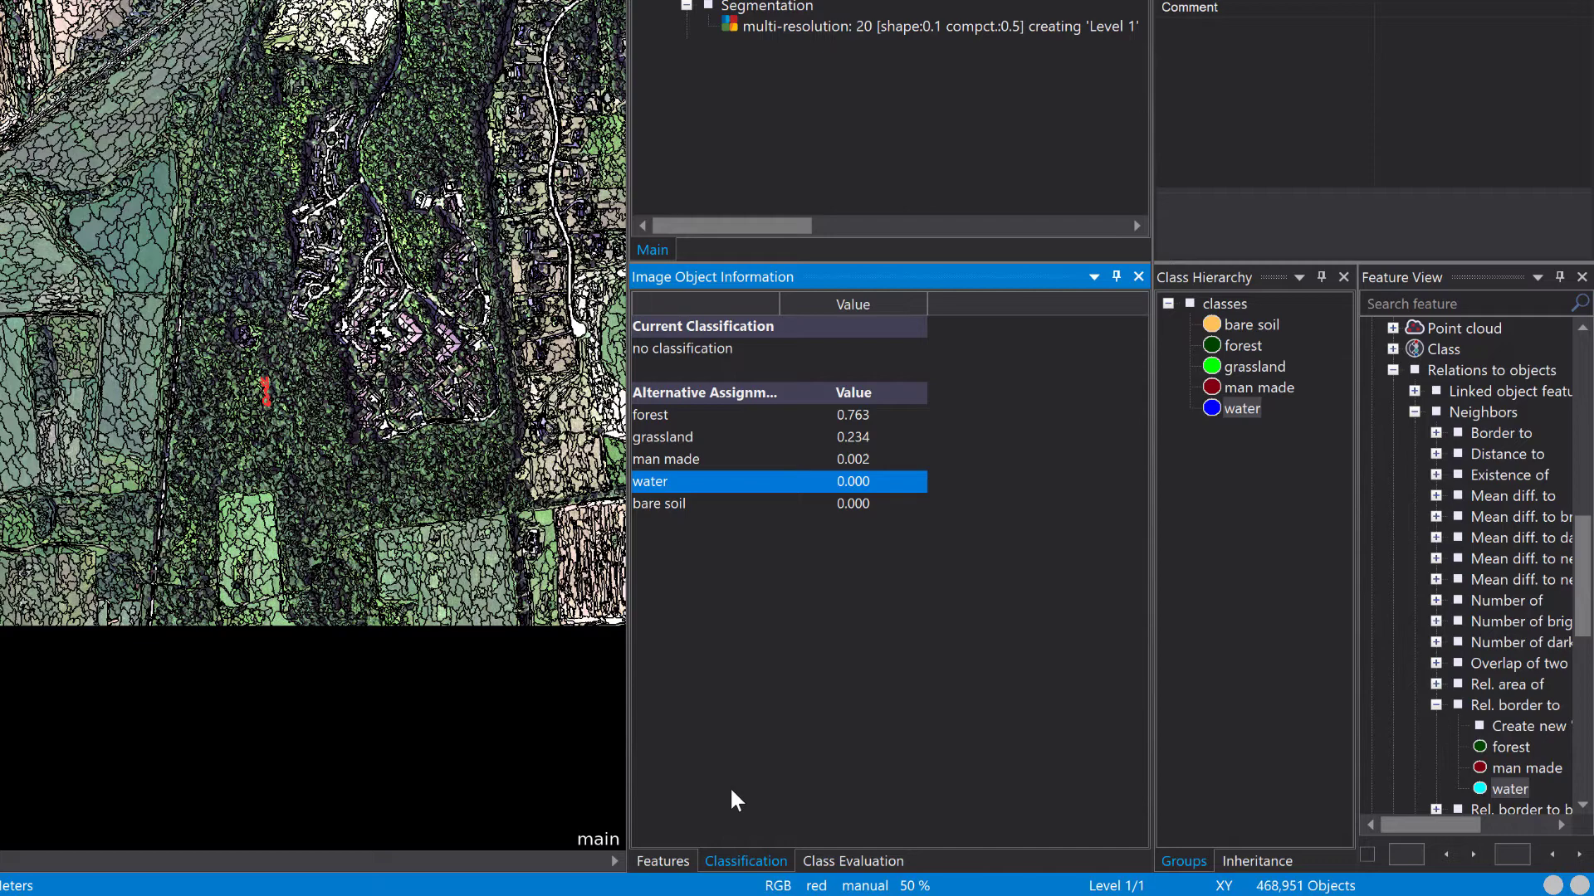
scroll(291, 396, "up", 5)
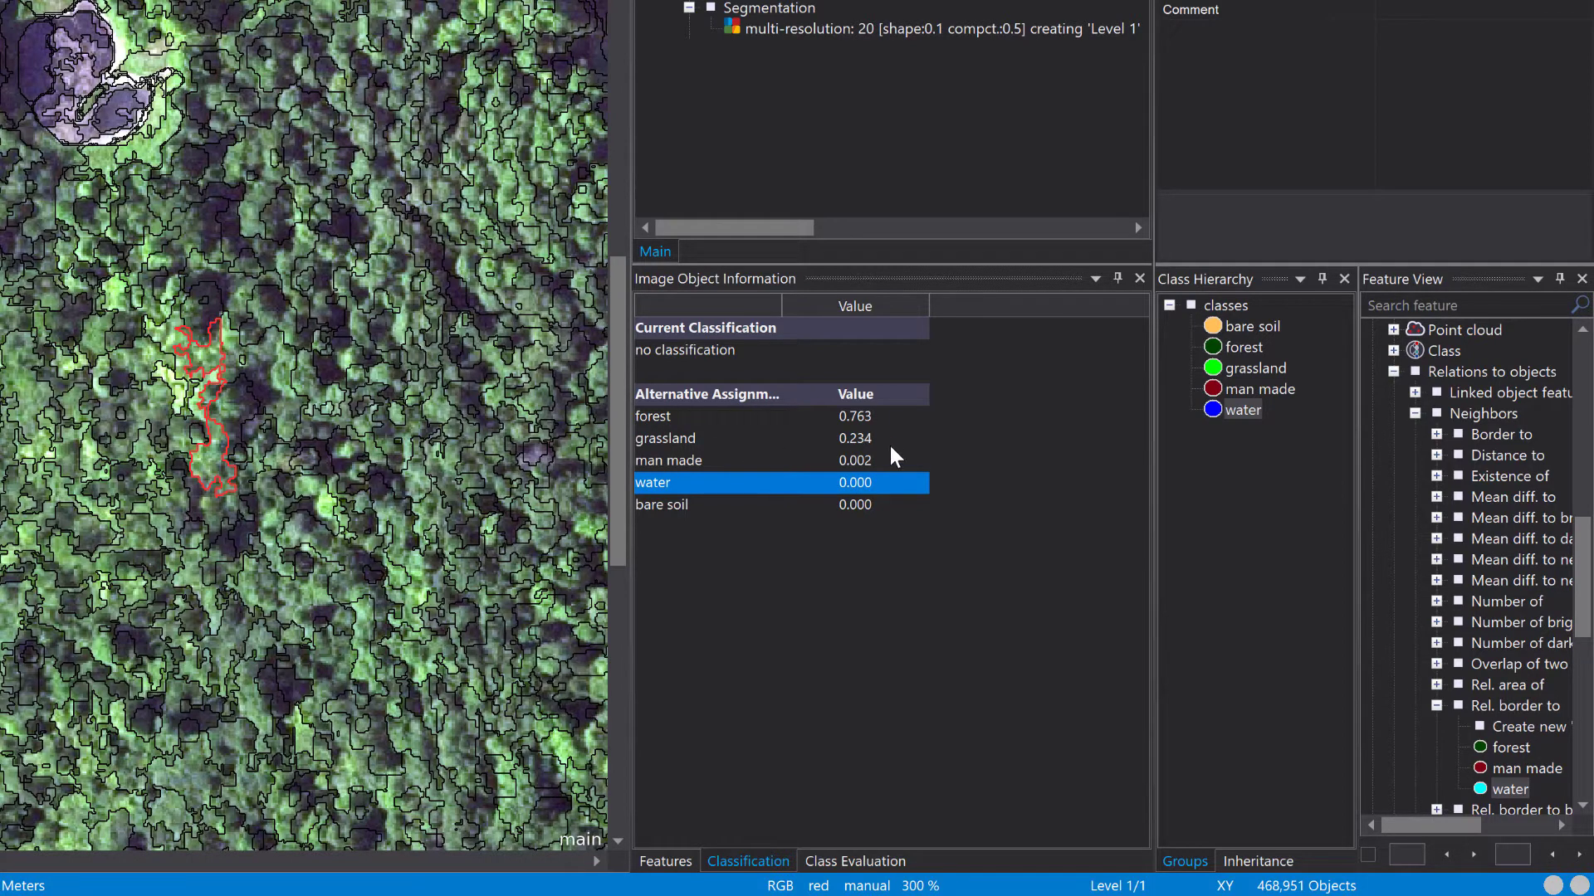
left_click(349, 490)
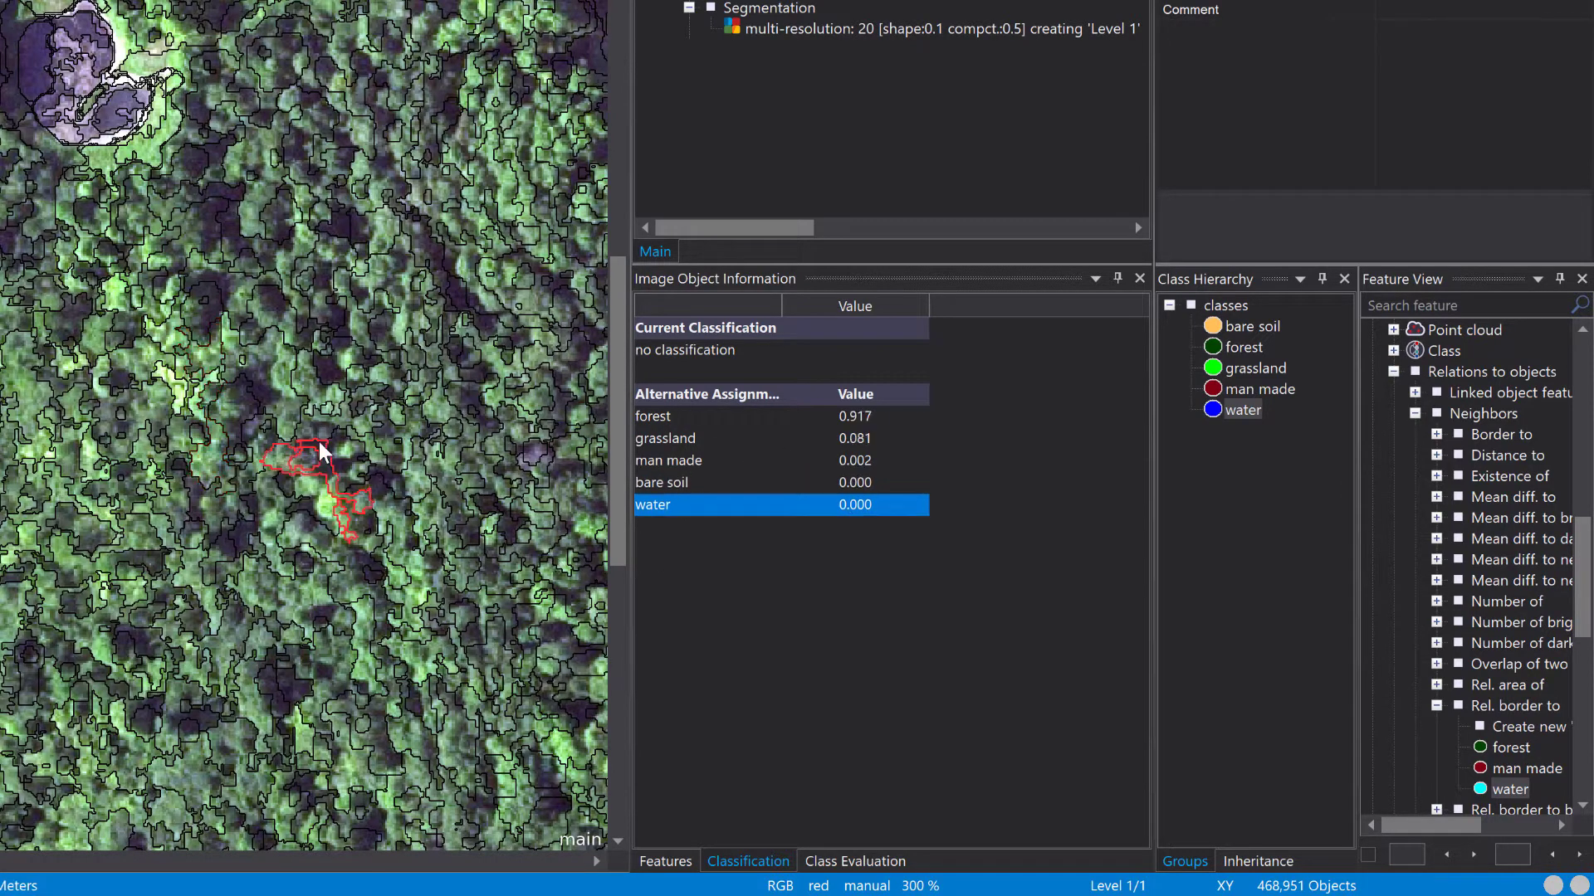
left_click(50, 514)
left_click(34, 257)
left_click(33, 63)
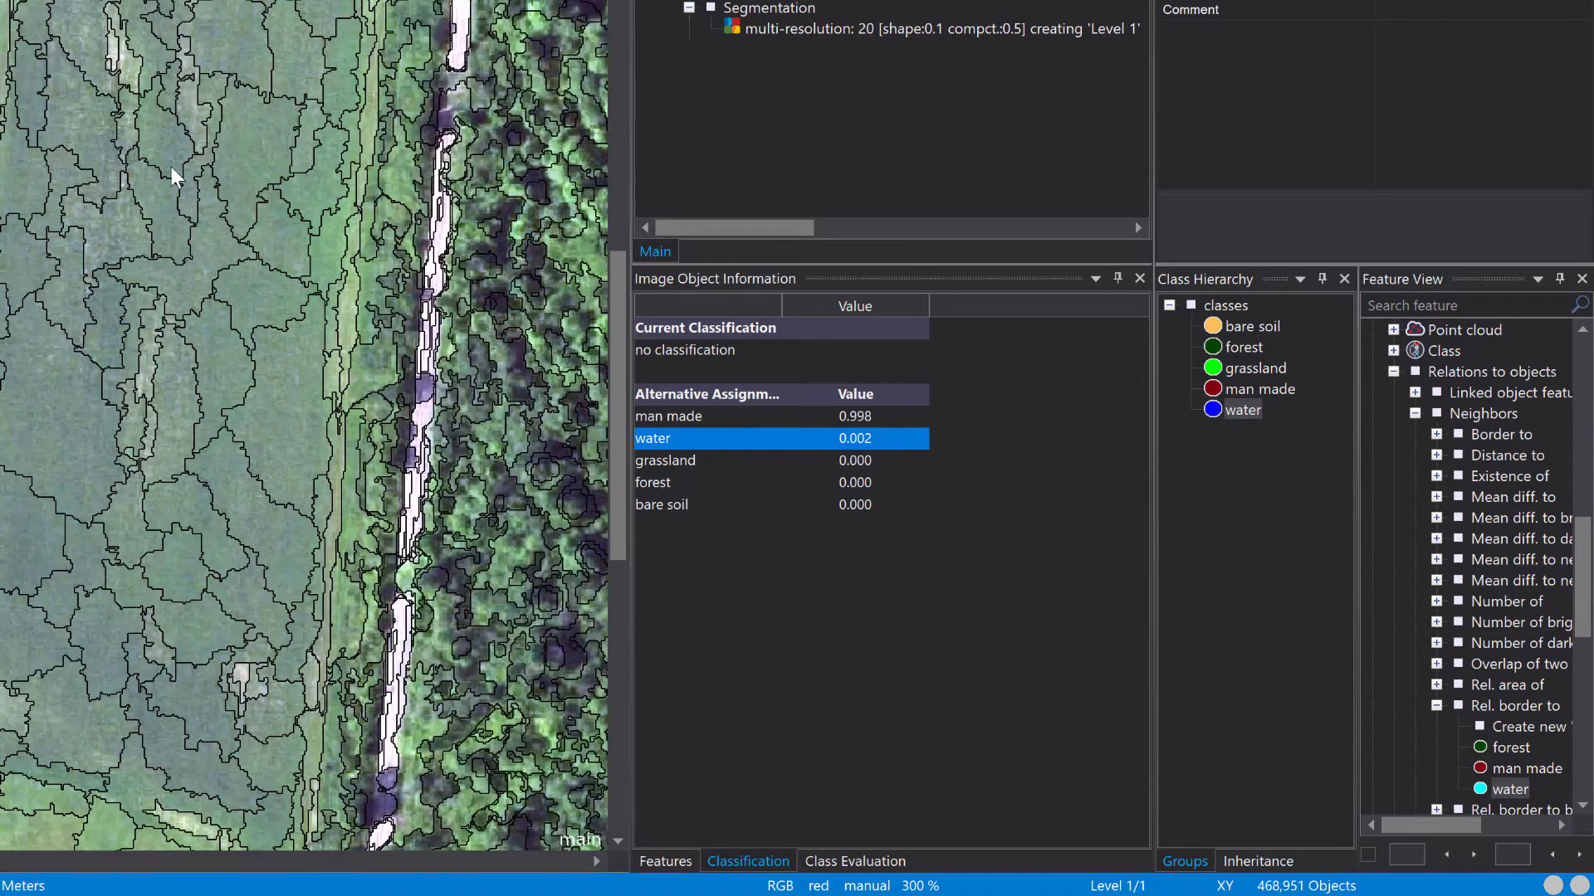
Step: Examine the class membership values of objects in the fields, the tree patch, the bare ground and the building area
left_click(120, 157)
left_click(24, 219)
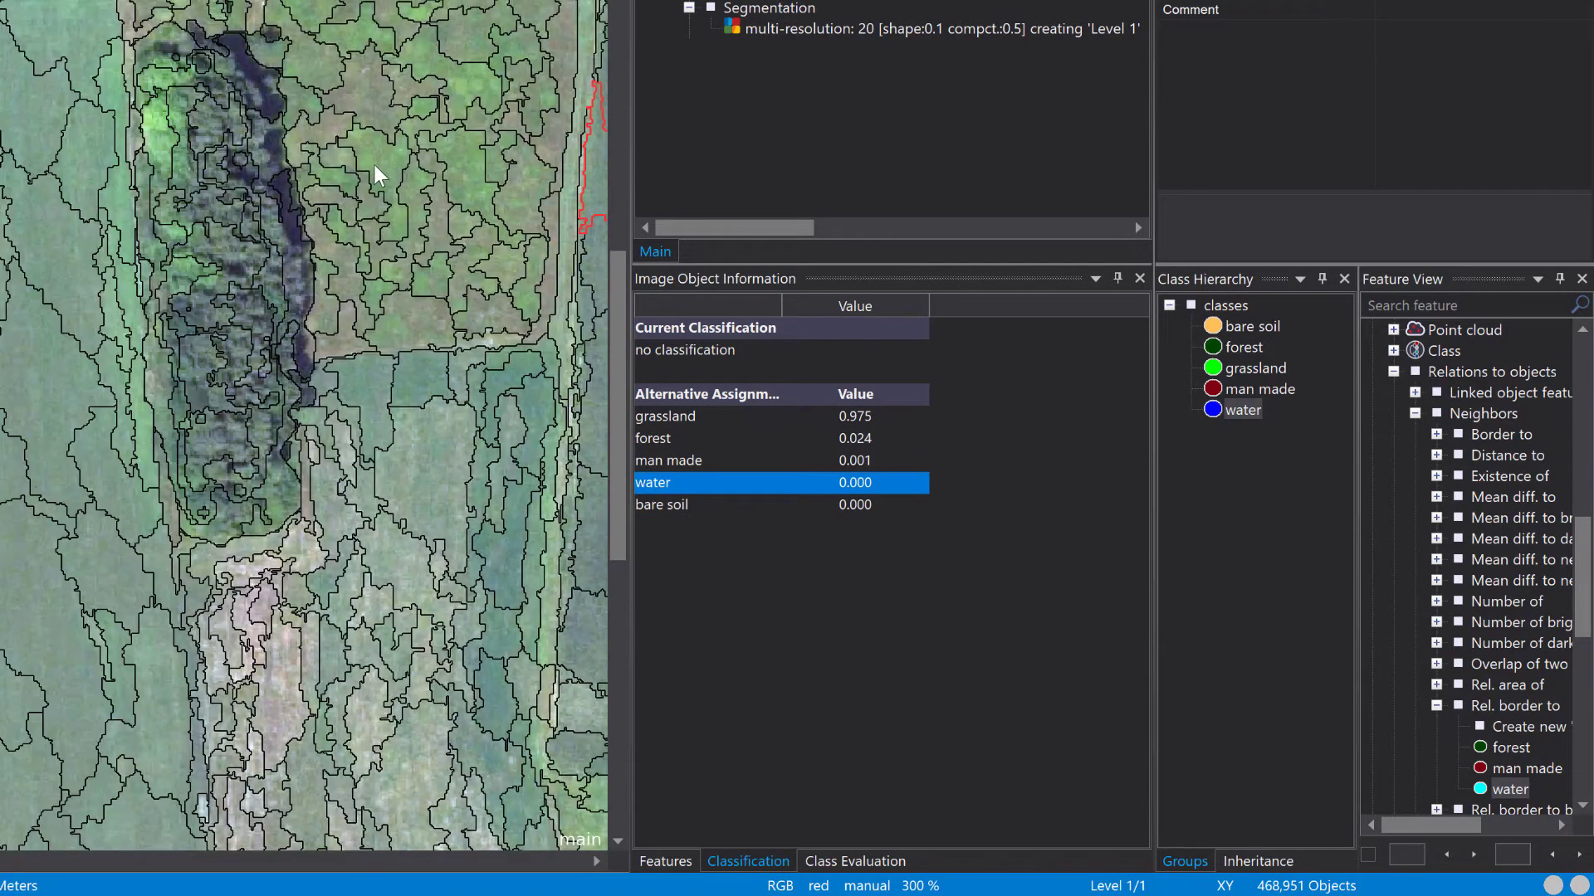
left_click(378, 179)
left_click(347, 237)
left_click(230, 277)
left_click_drag(117, 338, 639, 324)
scroll(208, 324, "down", 2)
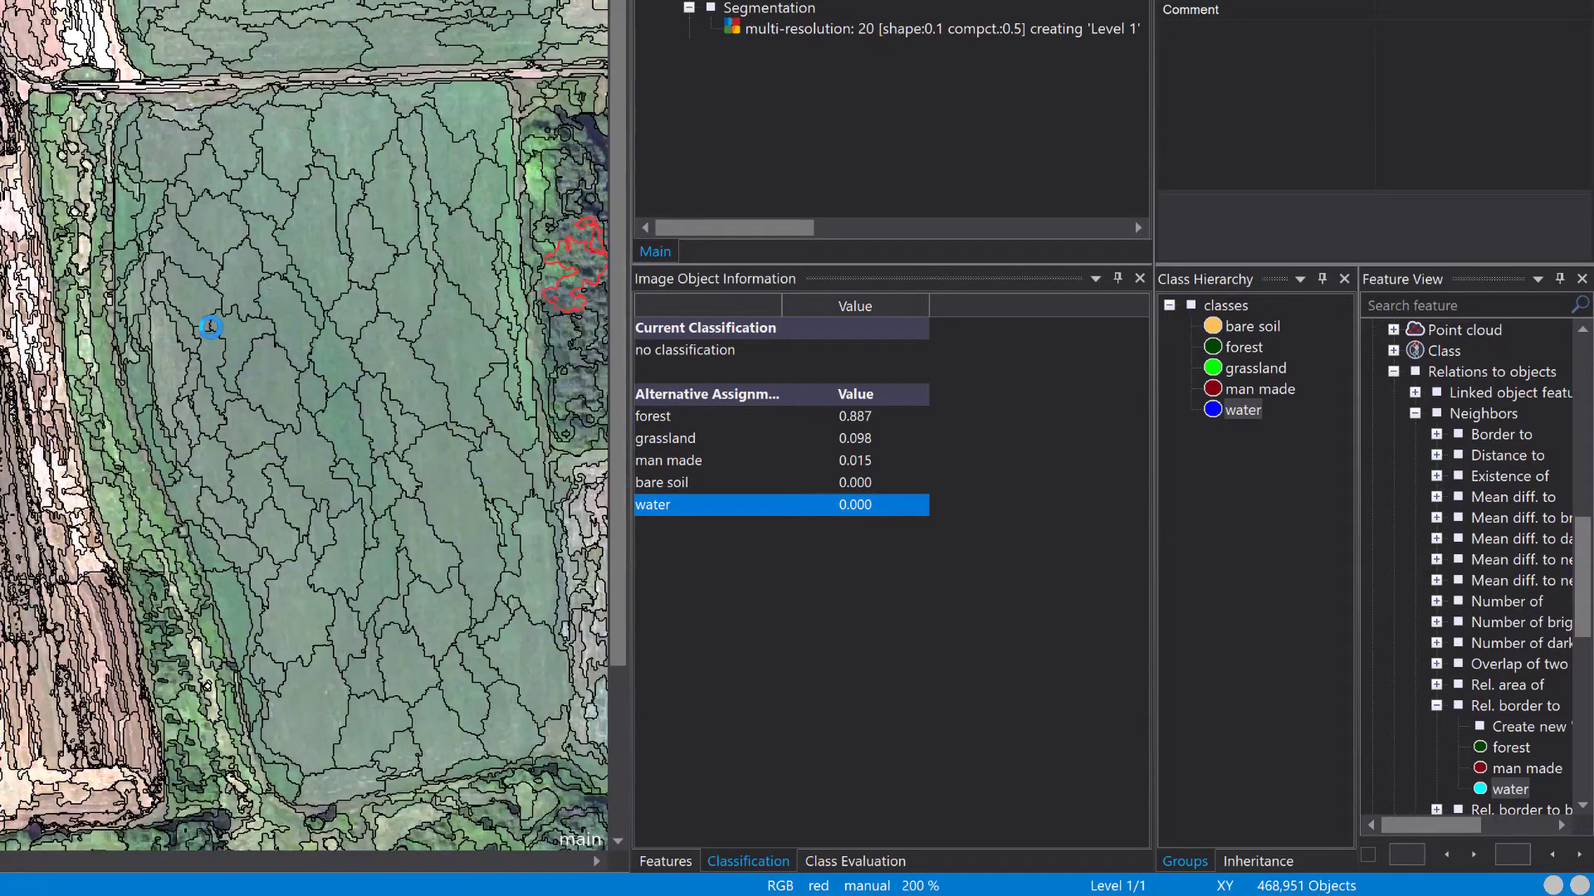
left_click(133, 291)
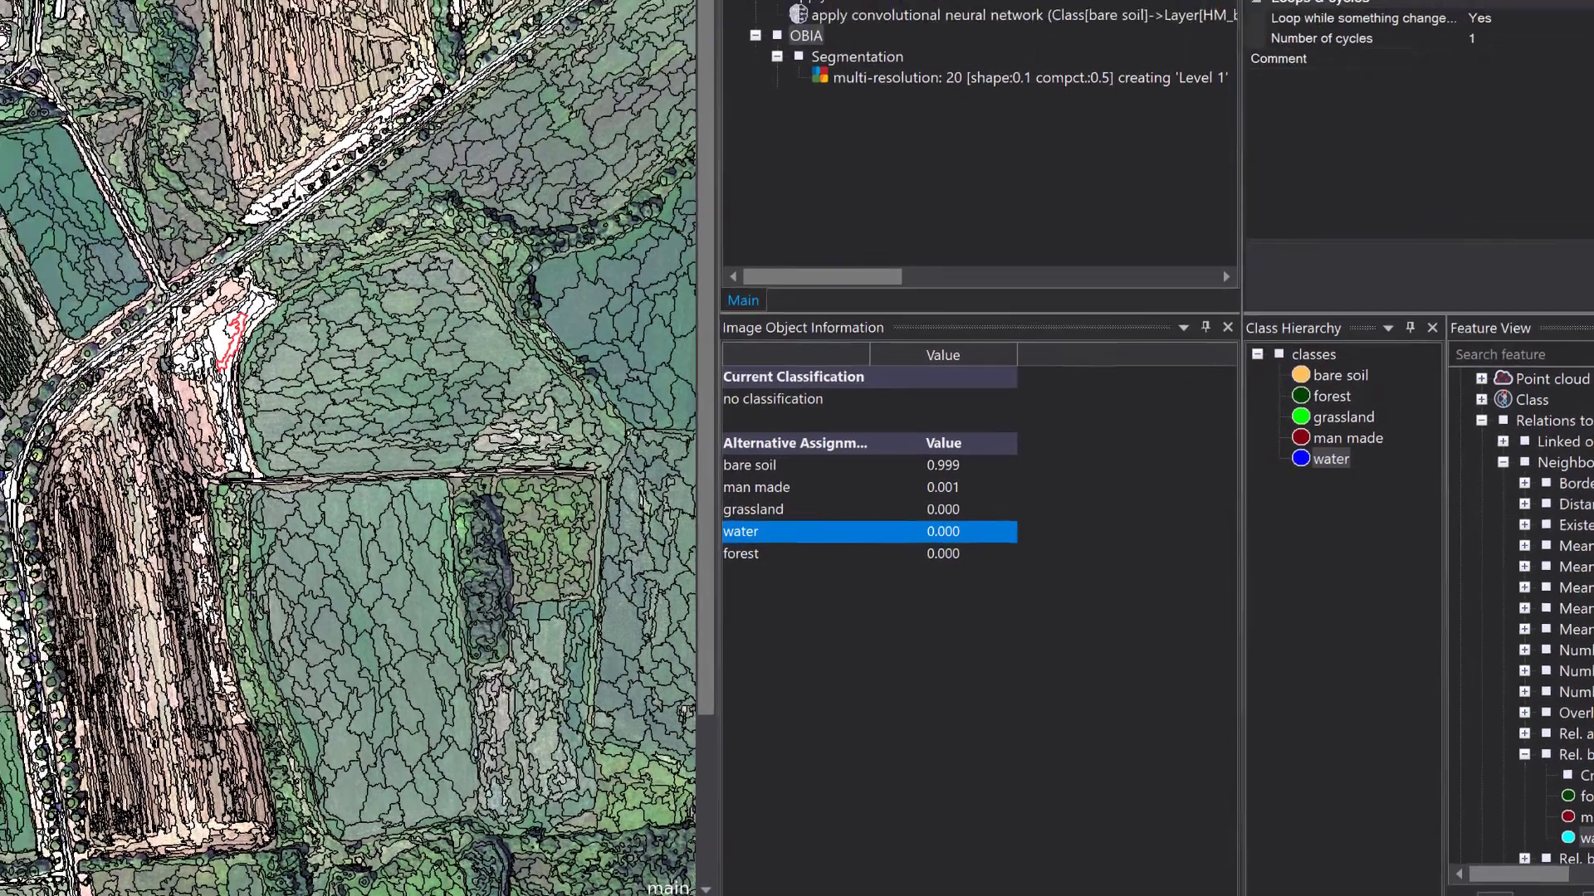
left_click(232, 116)
left_click(281, 201)
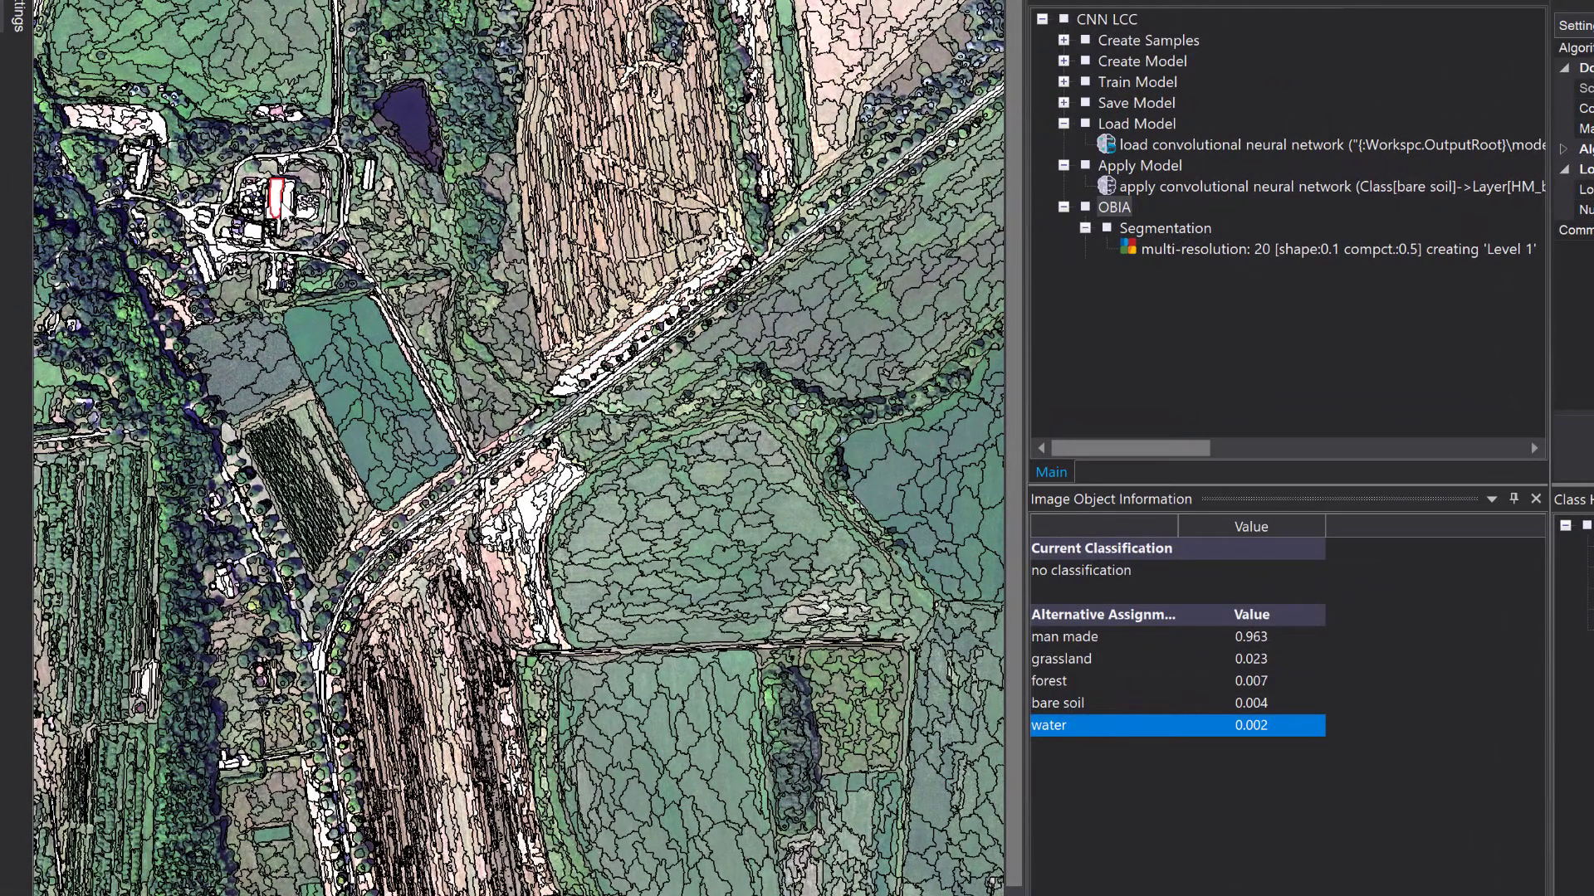
Step: Examine the class membership values of the dark pond, the forest and the grassland objects around the fields
scroll(280, 202, "up", 2)
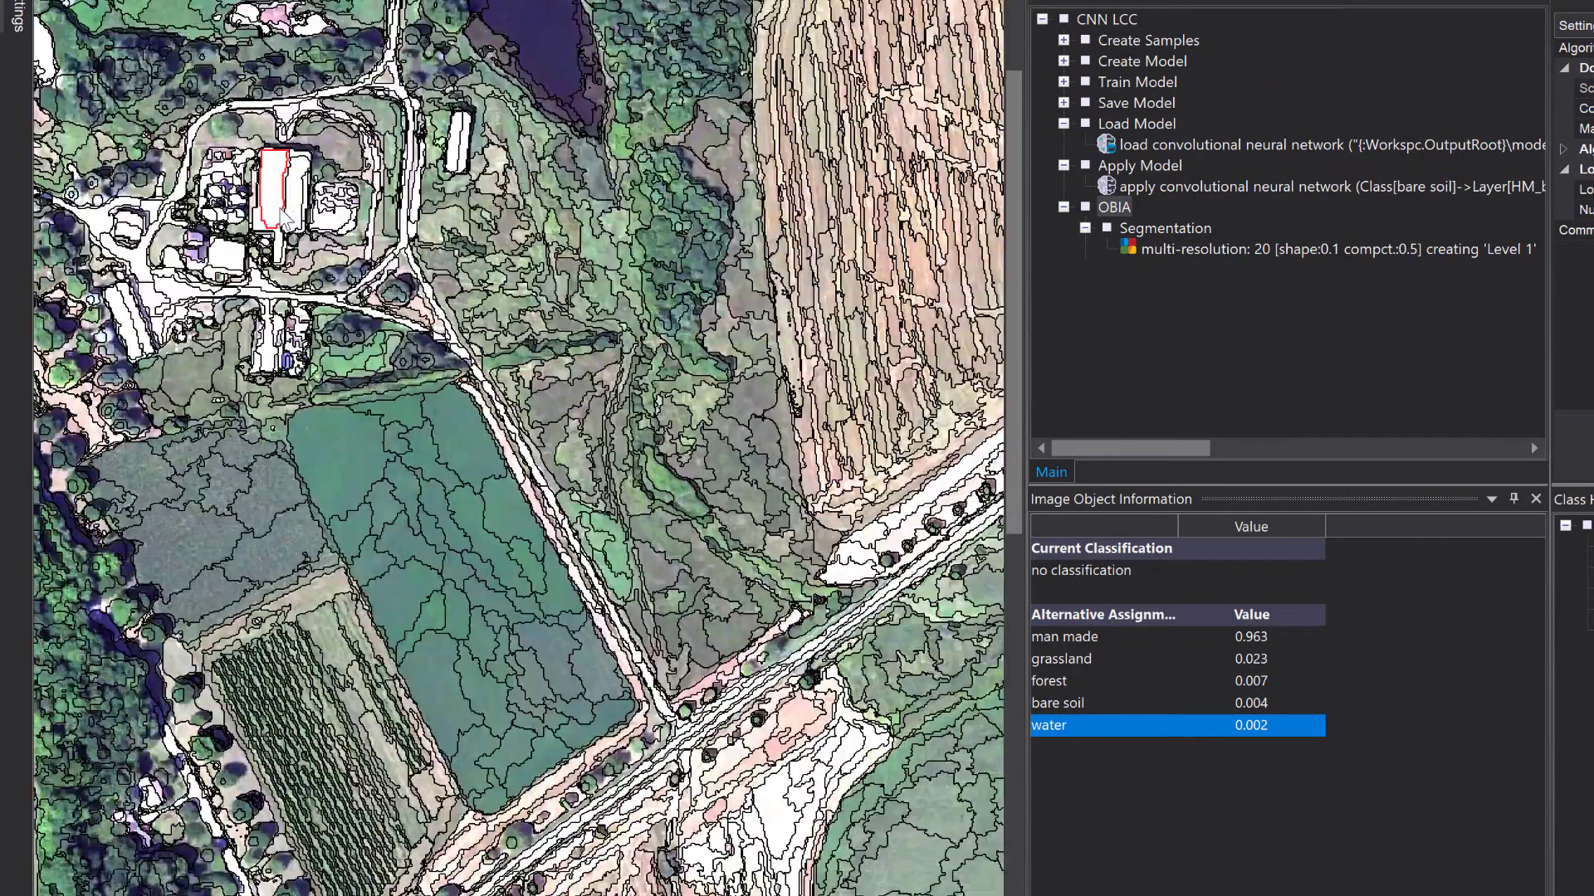
left_click(513, 23)
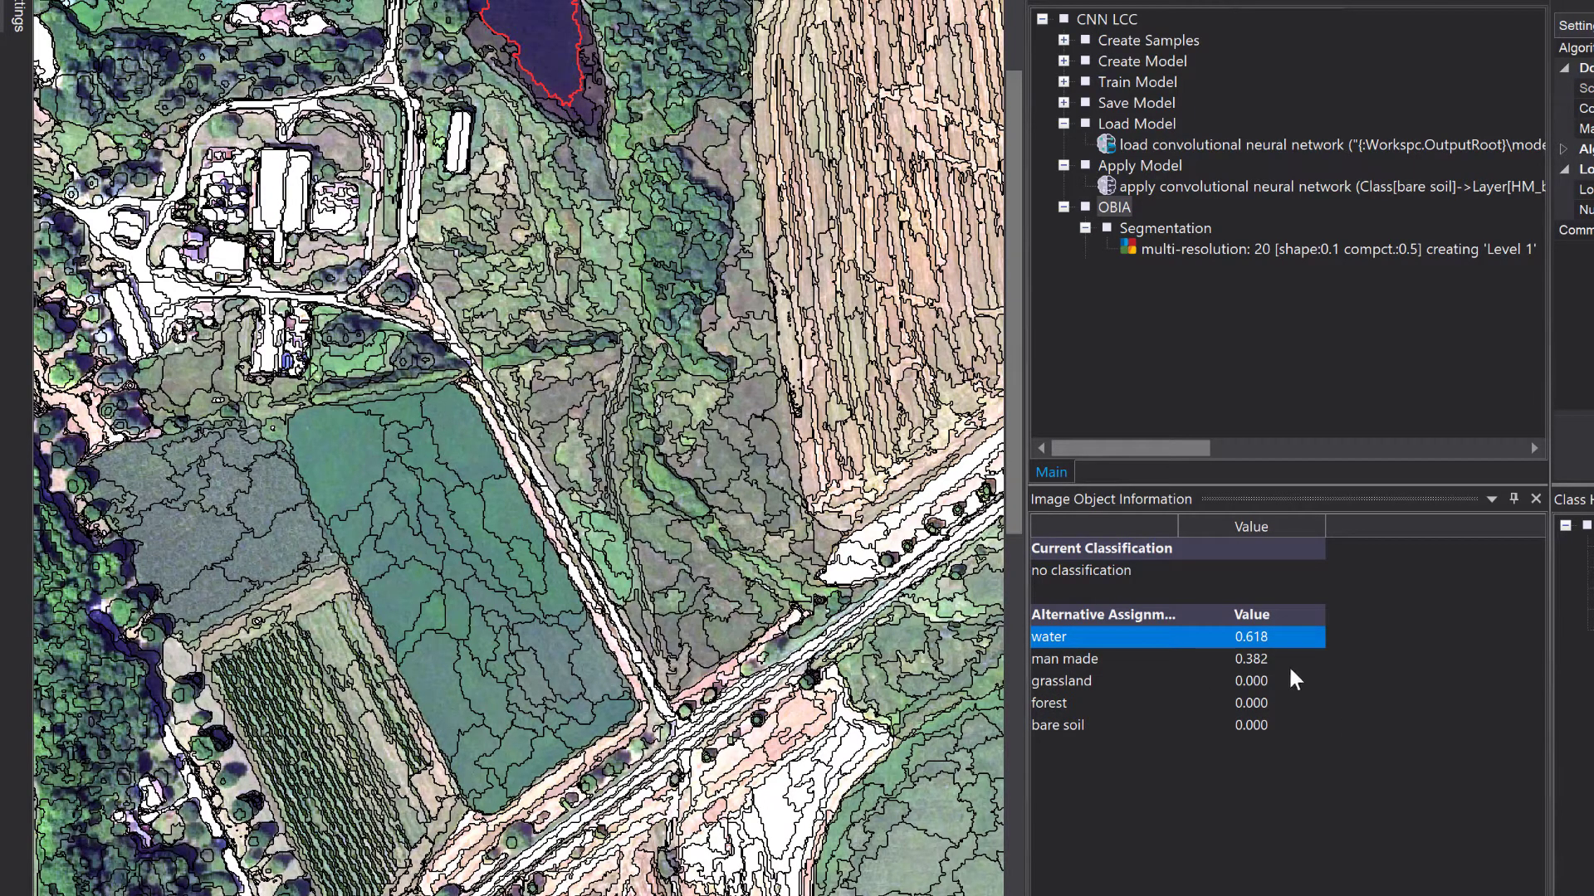
left_click_drag(435, 179, 669, 207)
left_click_drag(200, 403, 370, 337)
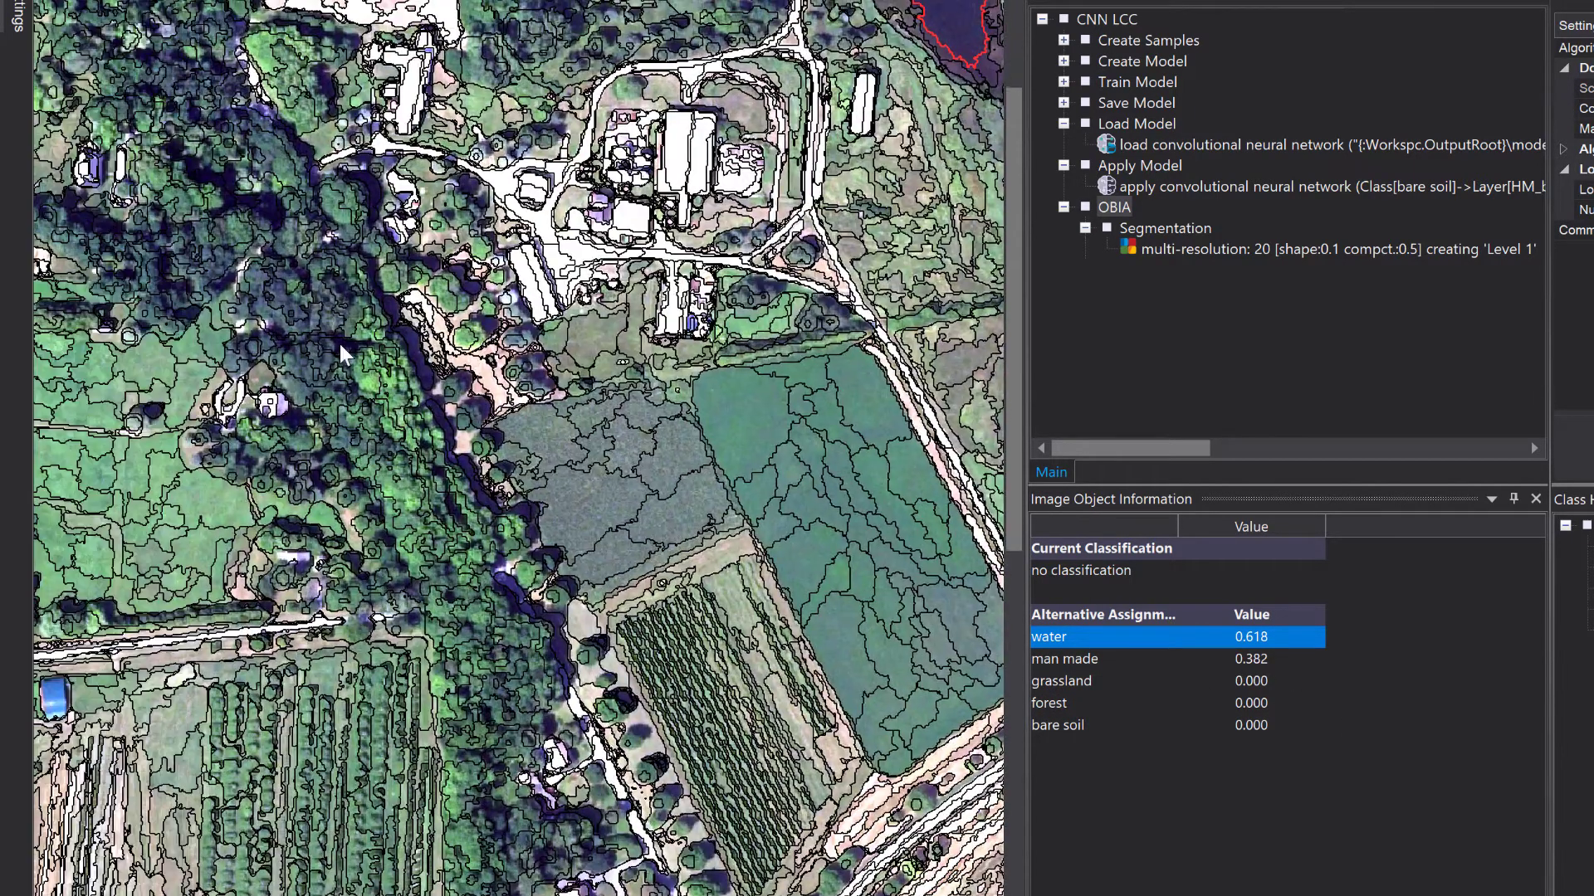
left_click(266, 318)
left_click_drag(669, 478, 286, 455)
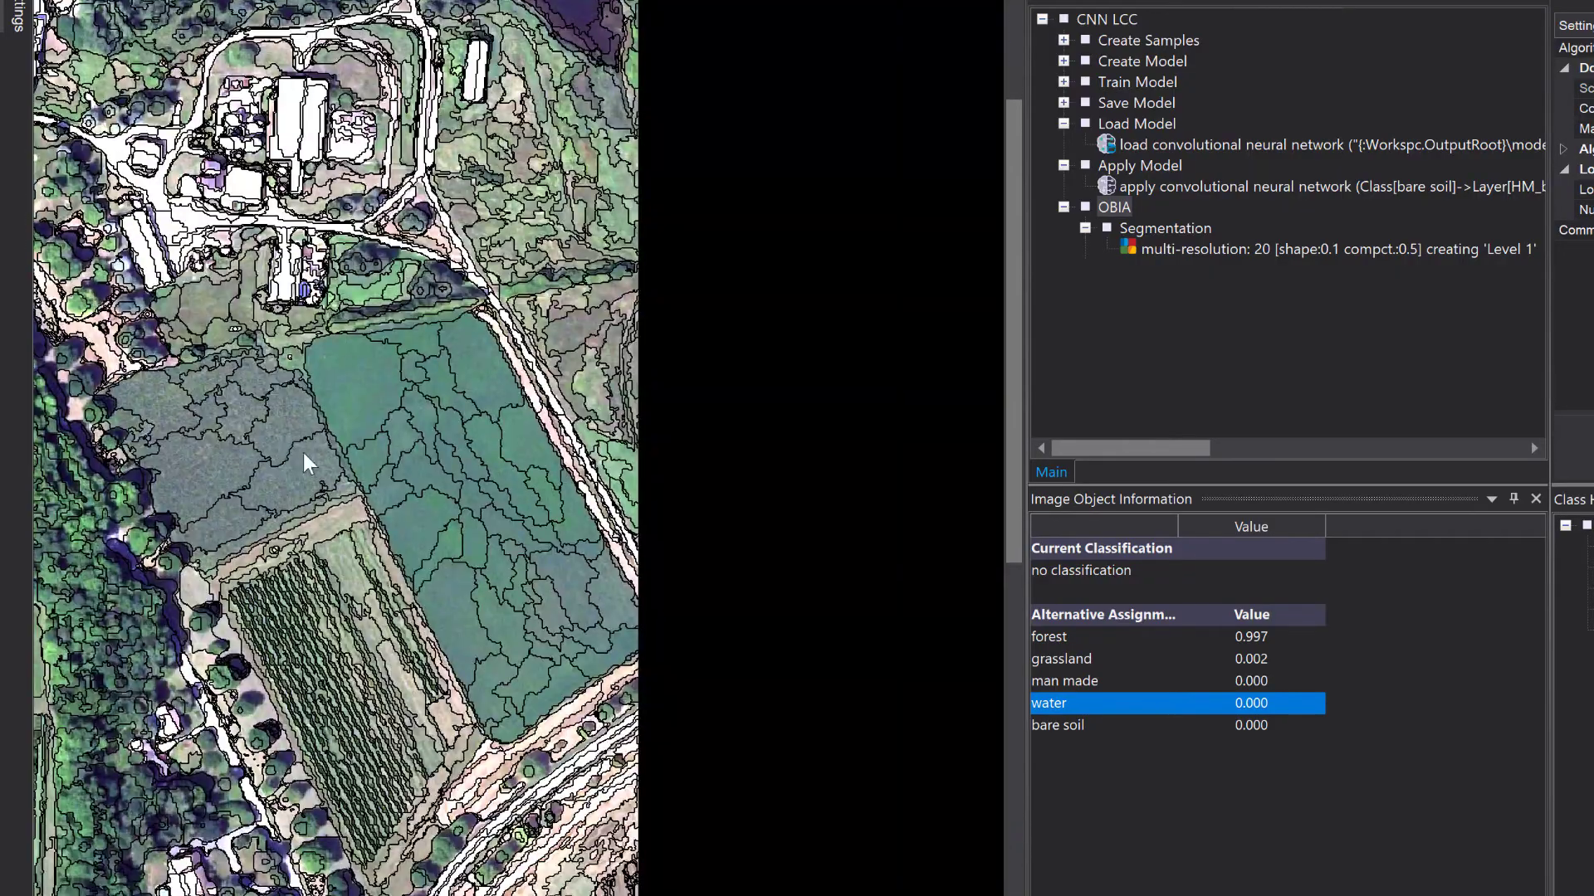
left_click(350, 398)
left_click(706, 386)
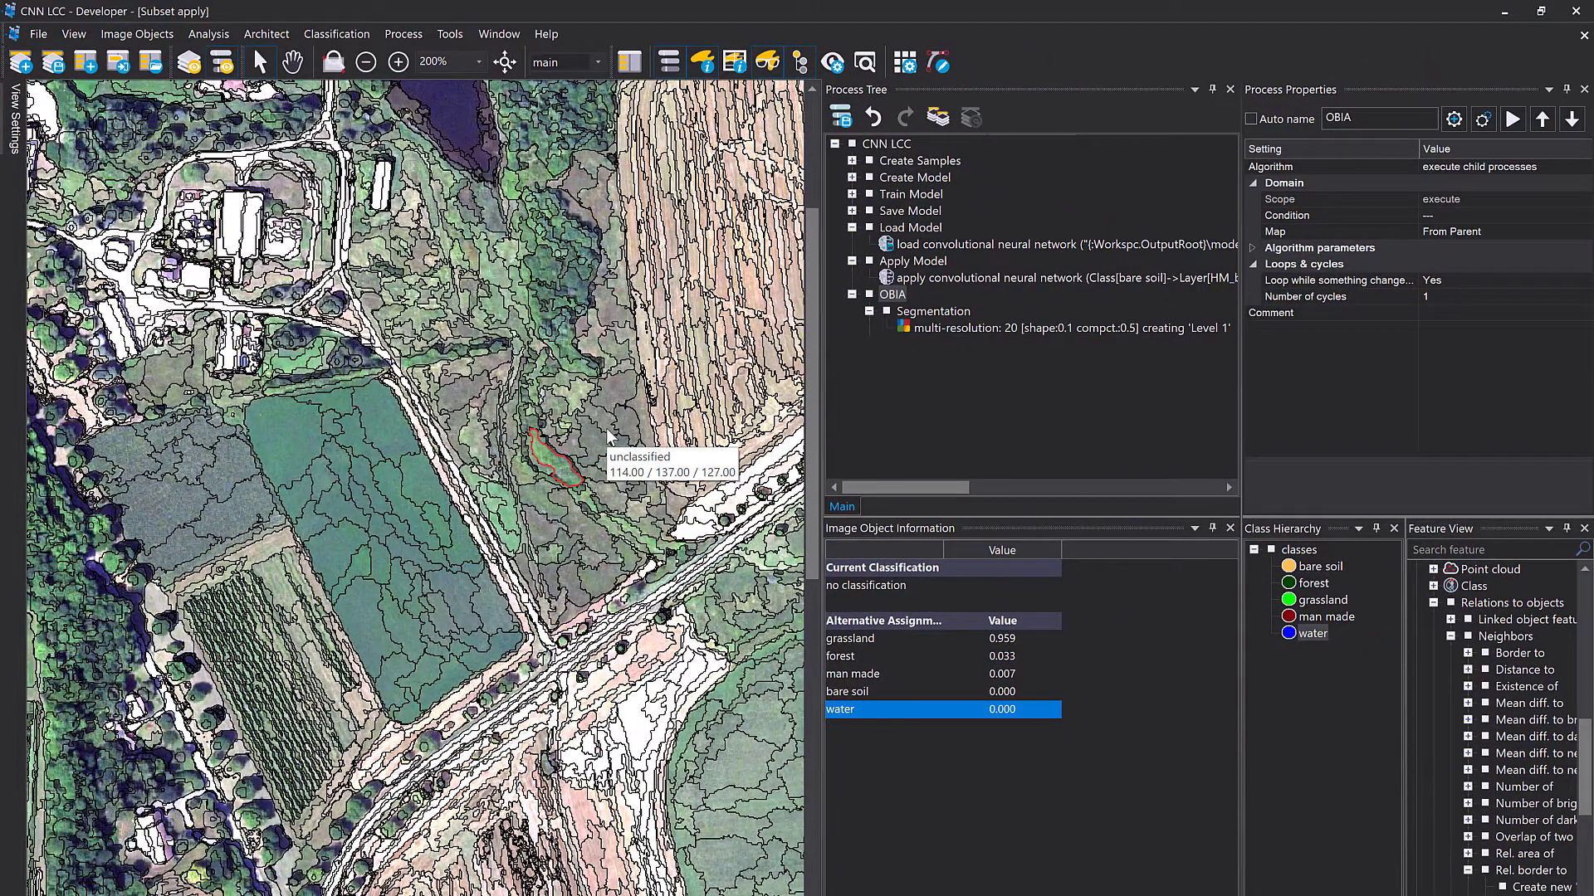
left_click(607, 430)
left_click_drag(646, 454, 503, 453)
left_click_drag(731, 482, 249, 490)
left_click(322, 502)
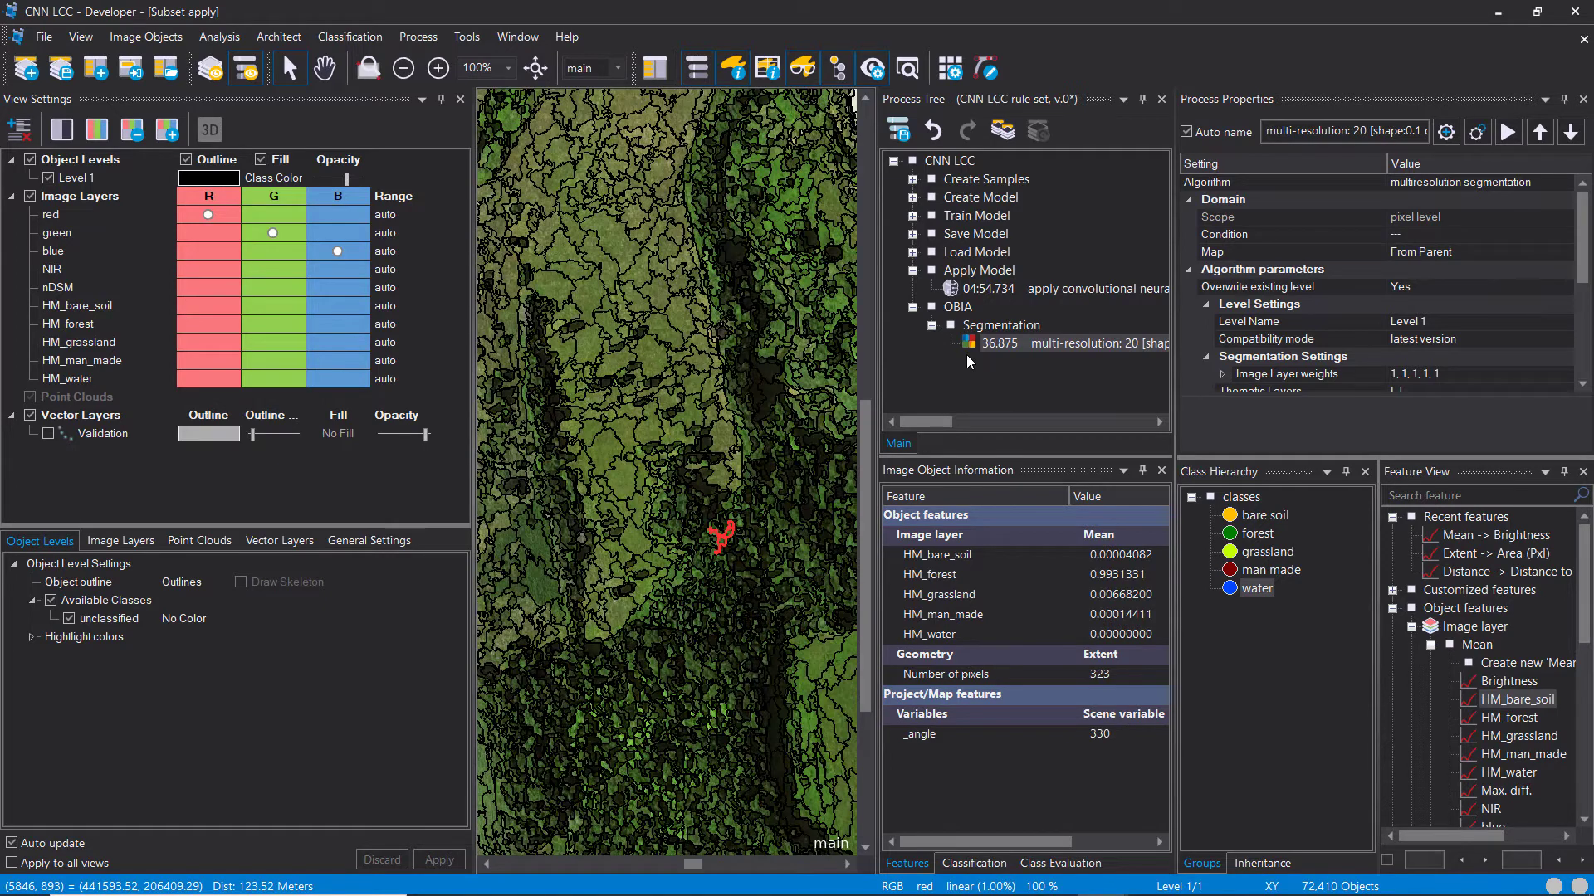
Step: Add a parent process named "Classification based on membership function" after the Segmentation process
double_click(1000, 326)
type("Classification based on membership function")
left_click(929, 738)
Step: Insert a child process under the membership function process and set its algorithm to classification
right_click(988, 365)
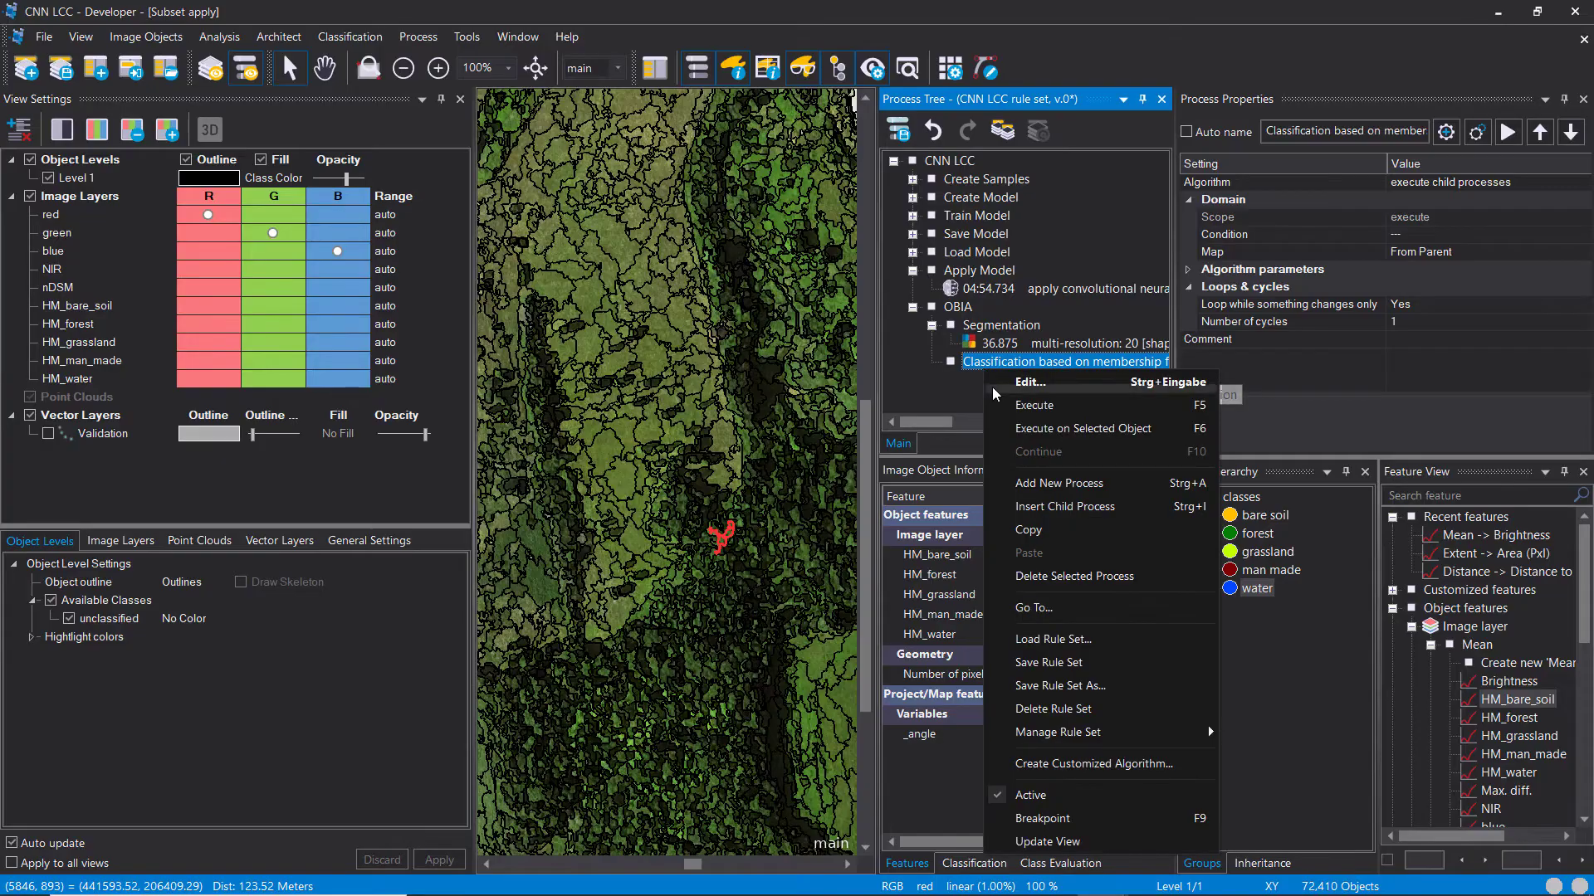
left_click(1067, 507)
type("class")
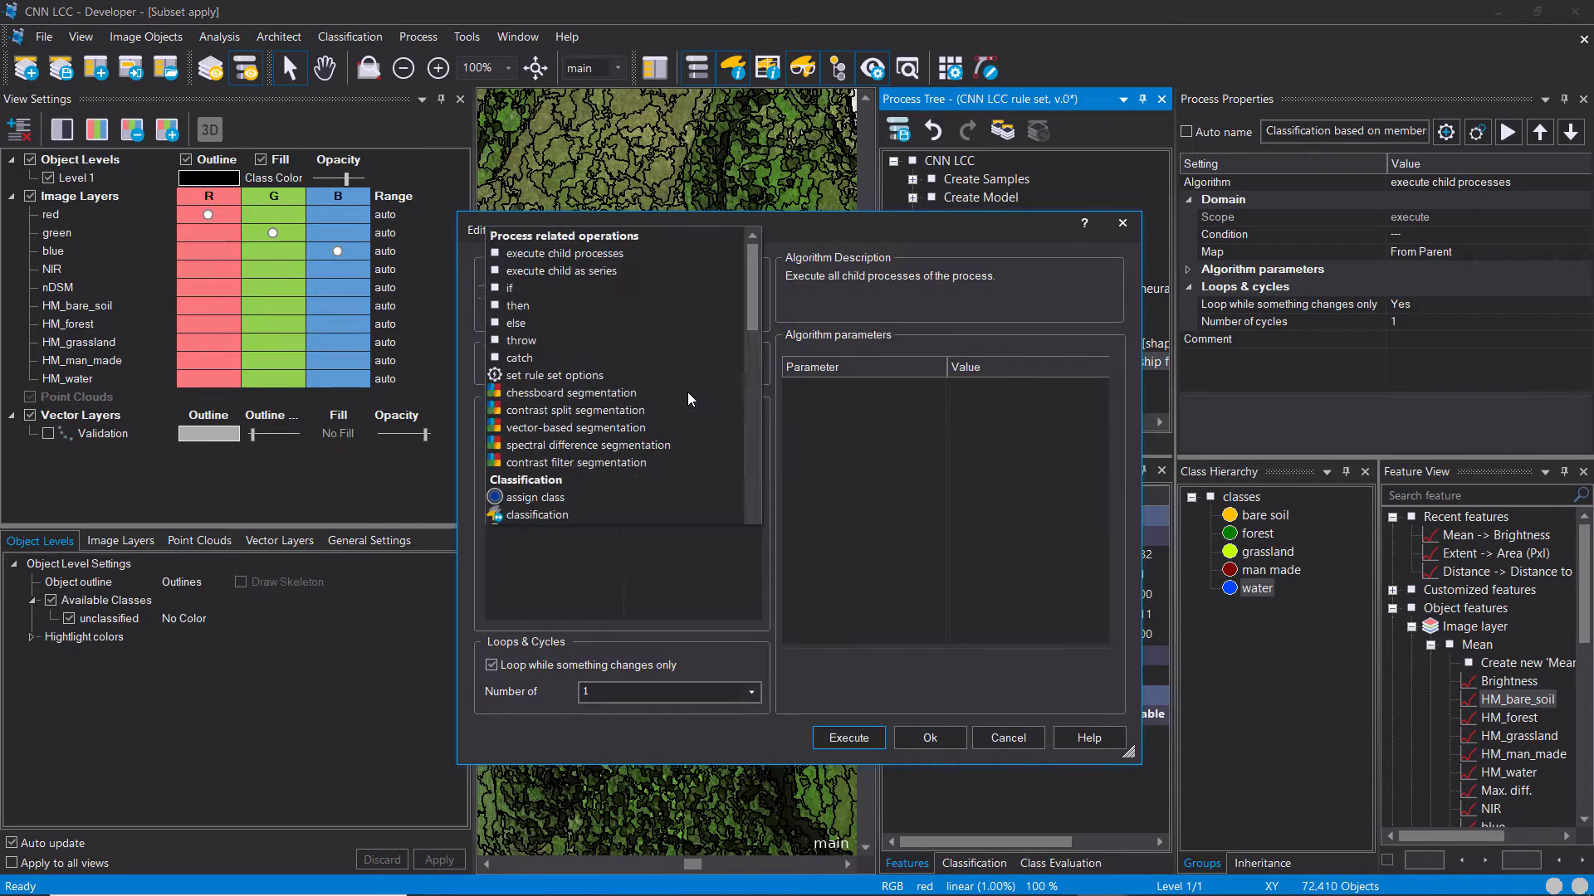
type("ifica")
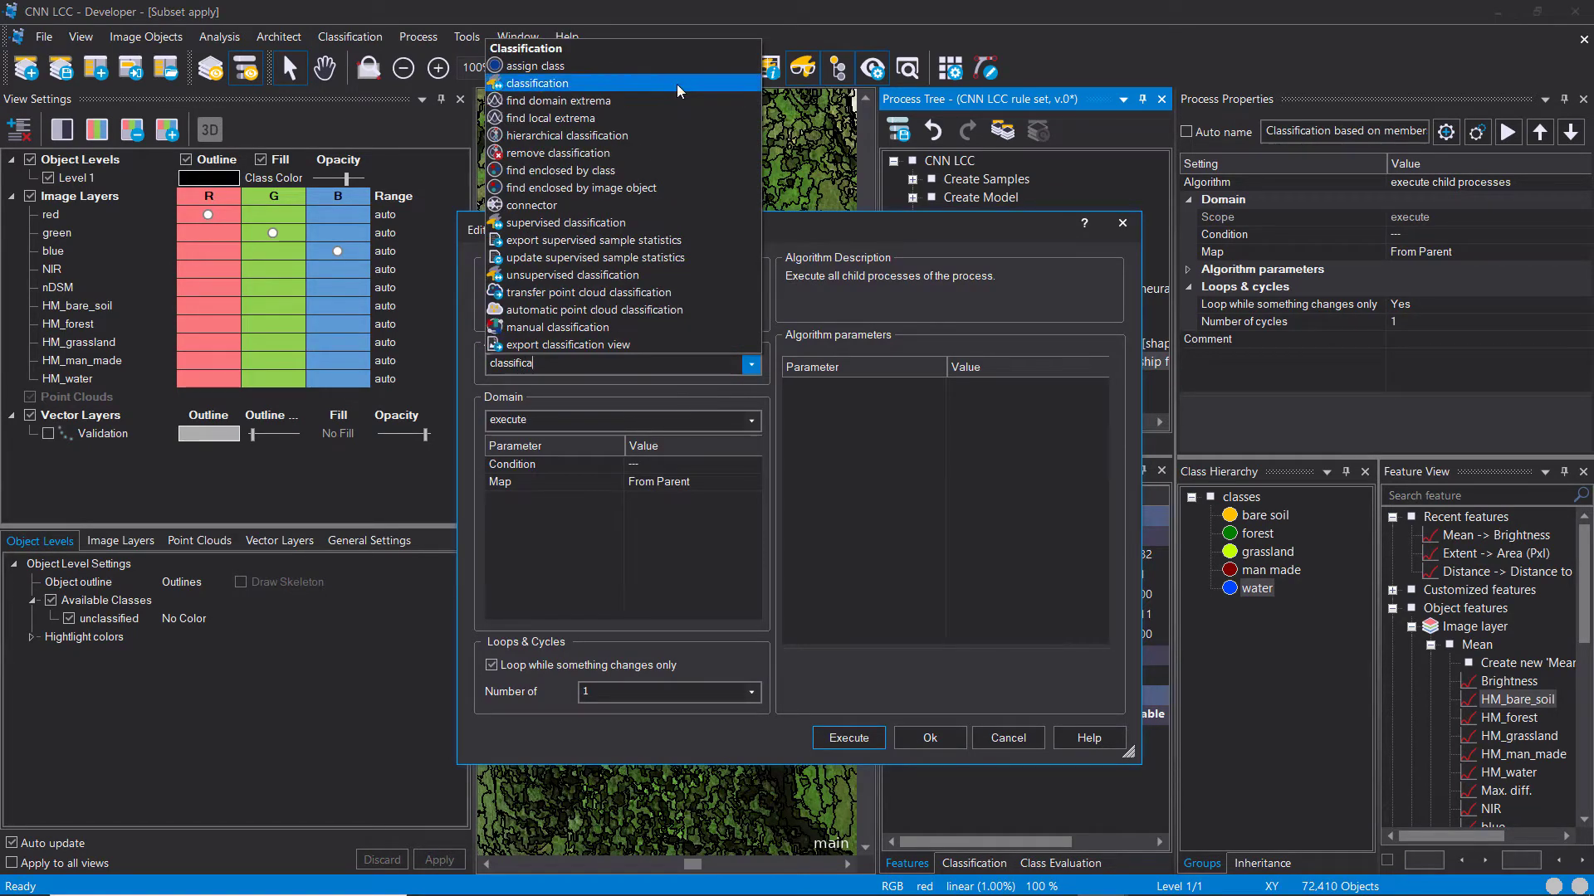
left_click(655, 85)
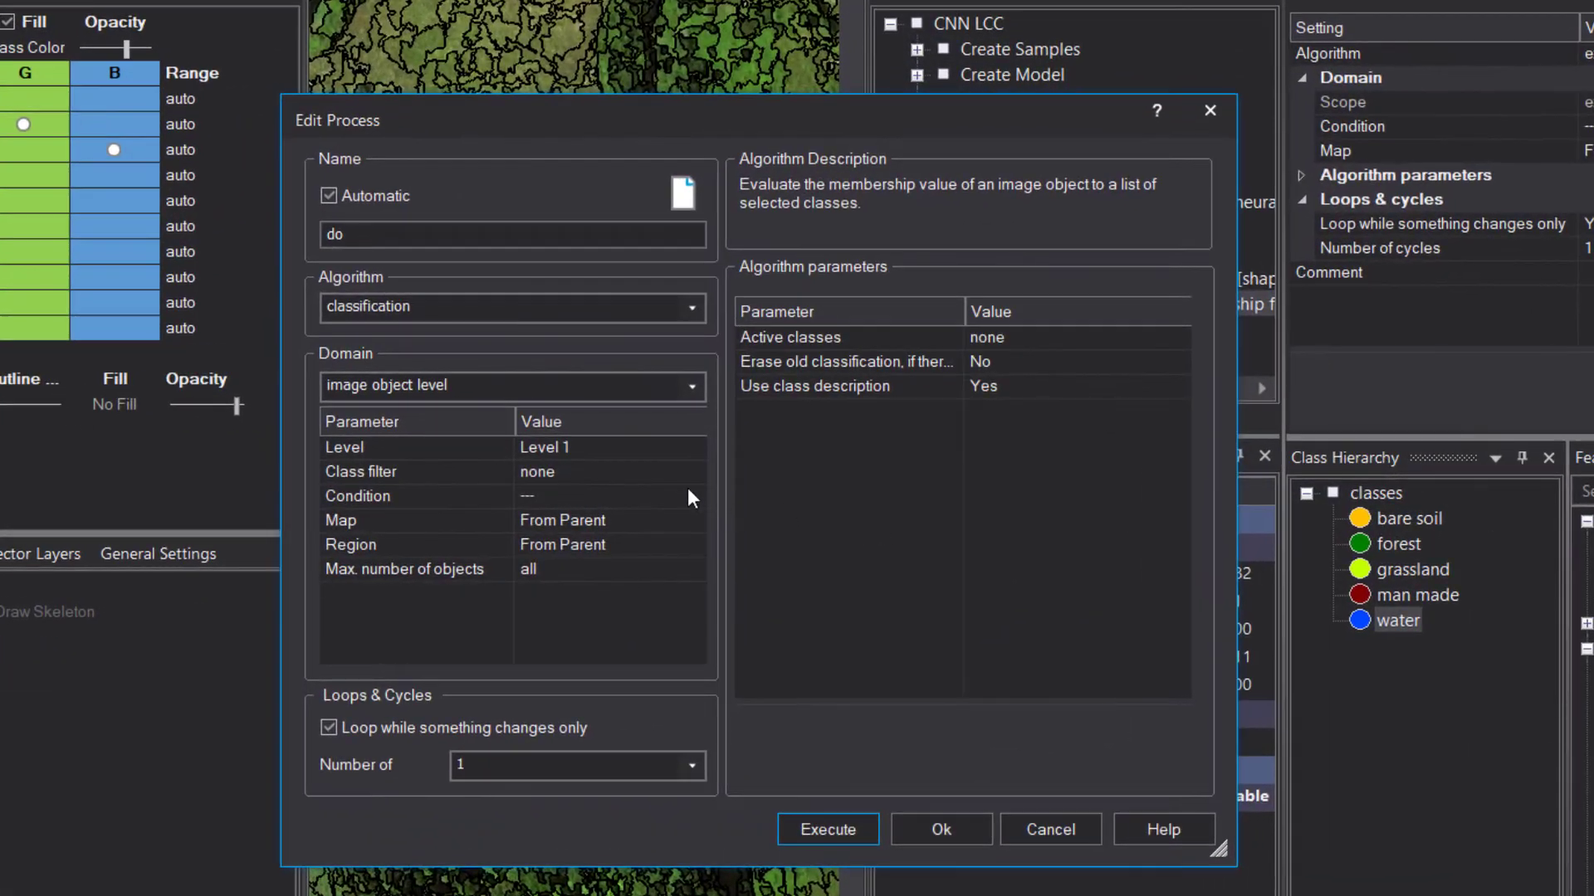
Step: Set bare soil, forest, grassland, man made and water as active classes and execute the classification at Level 1
left_click(1178, 337)
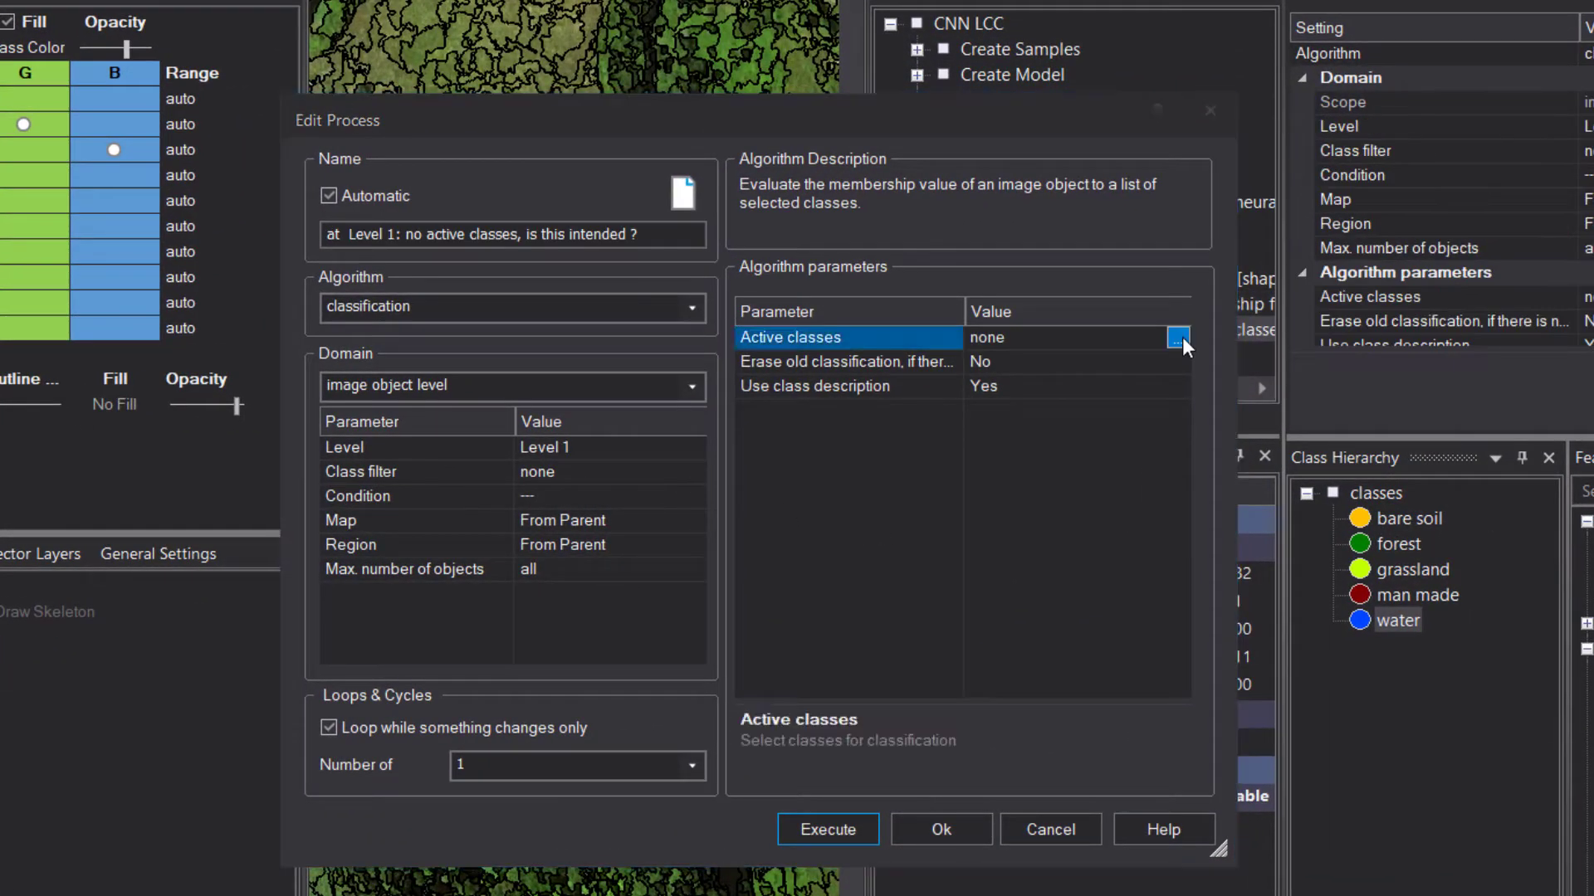
left_click(1179, 337)
left_click(591, 303)
left_click(603, 326)
left_click(615, 350)
left_click(624, 373)
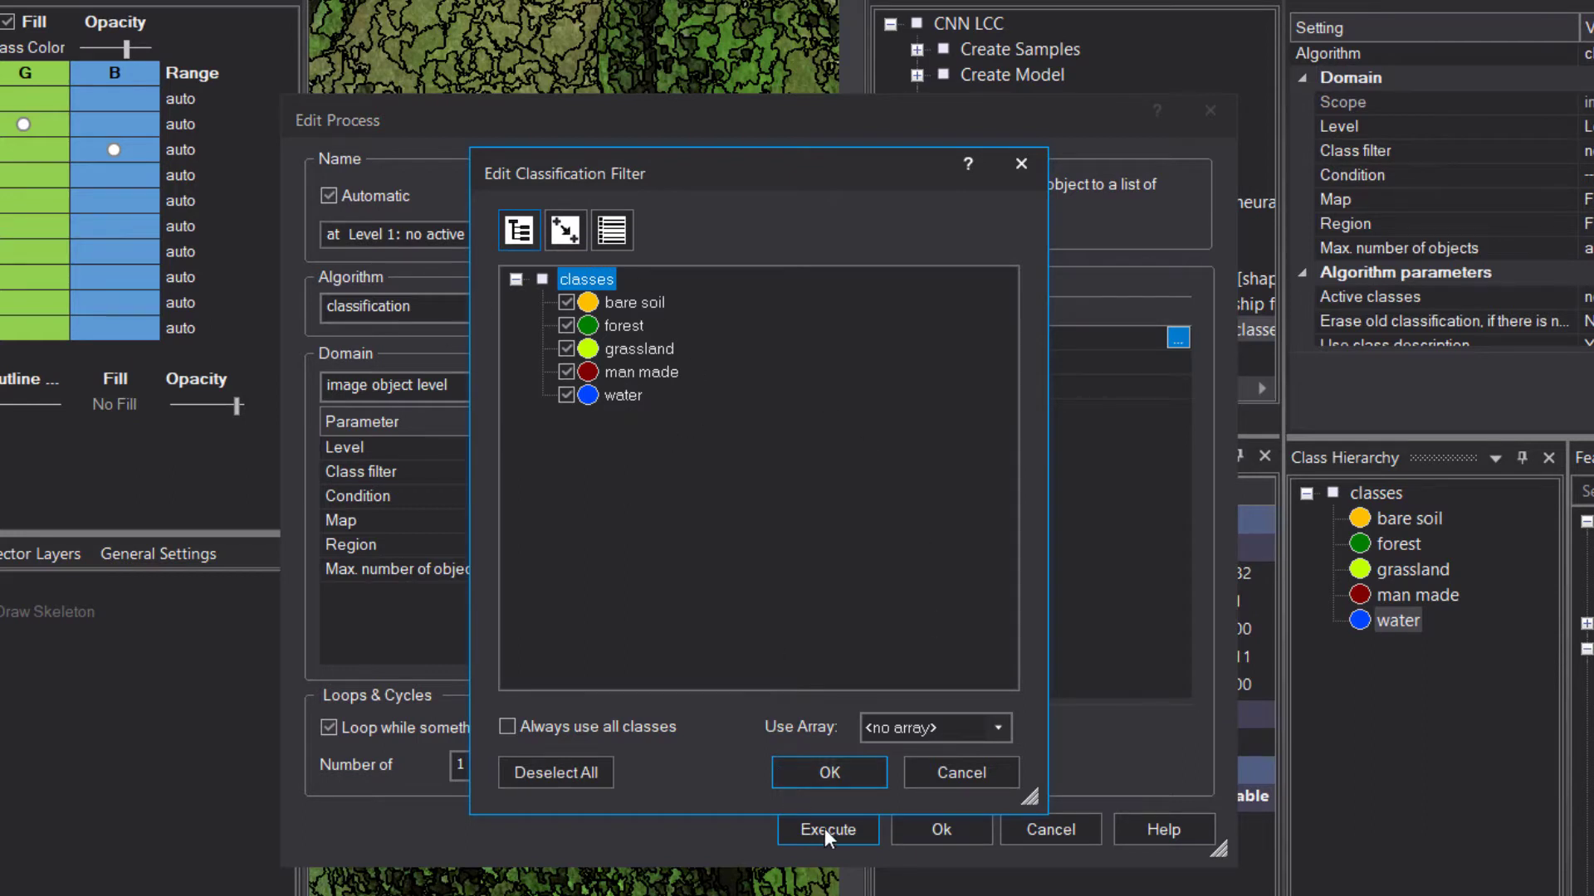
left_click(823, 774)
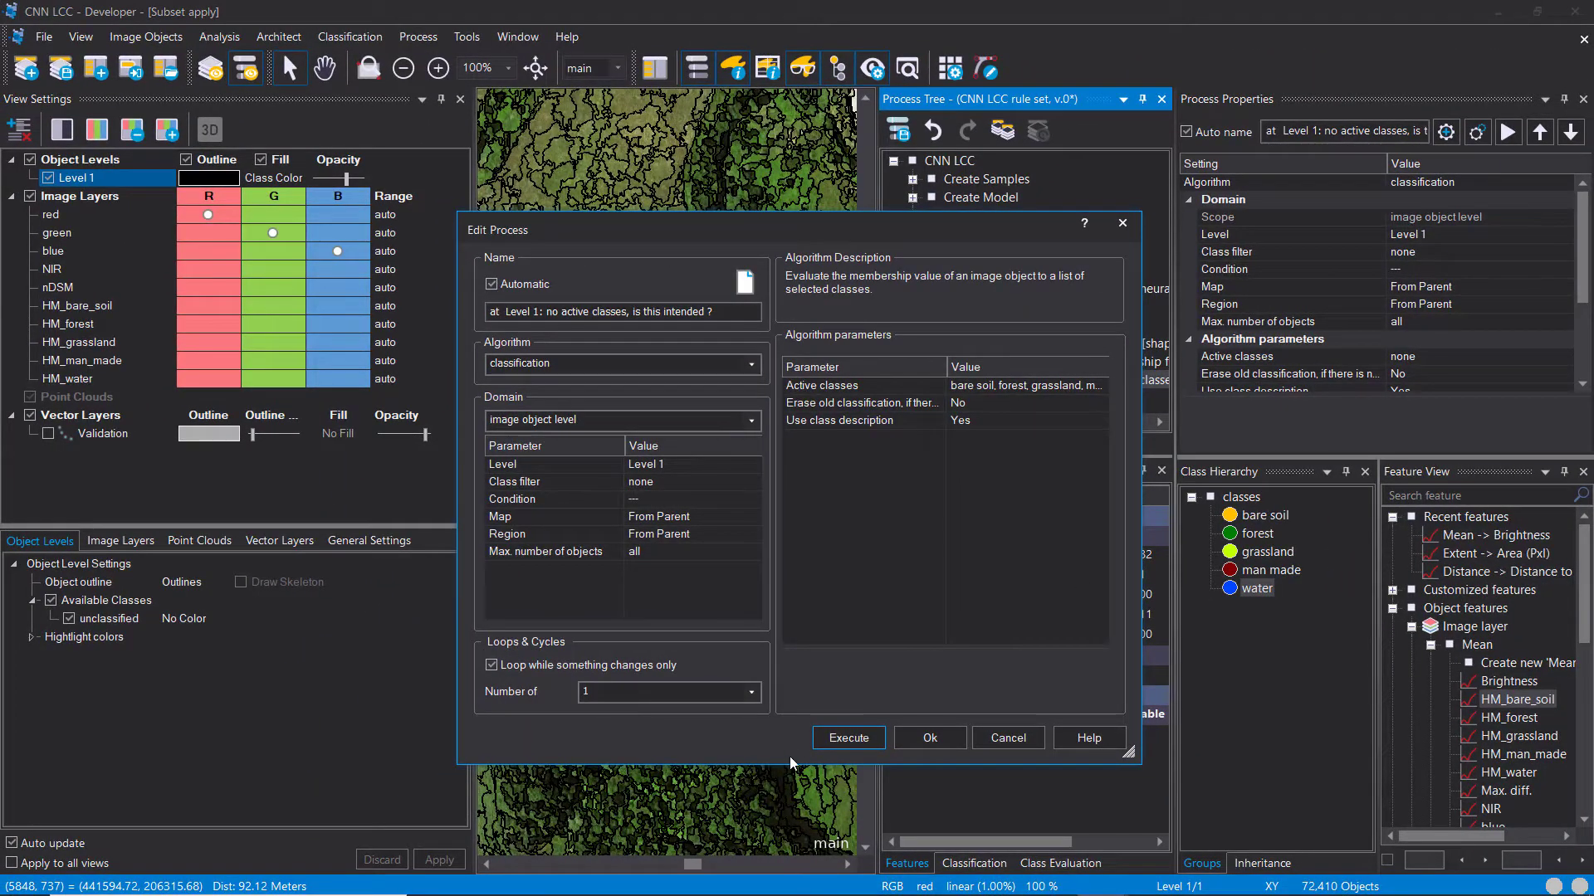
left_click(848, 738)
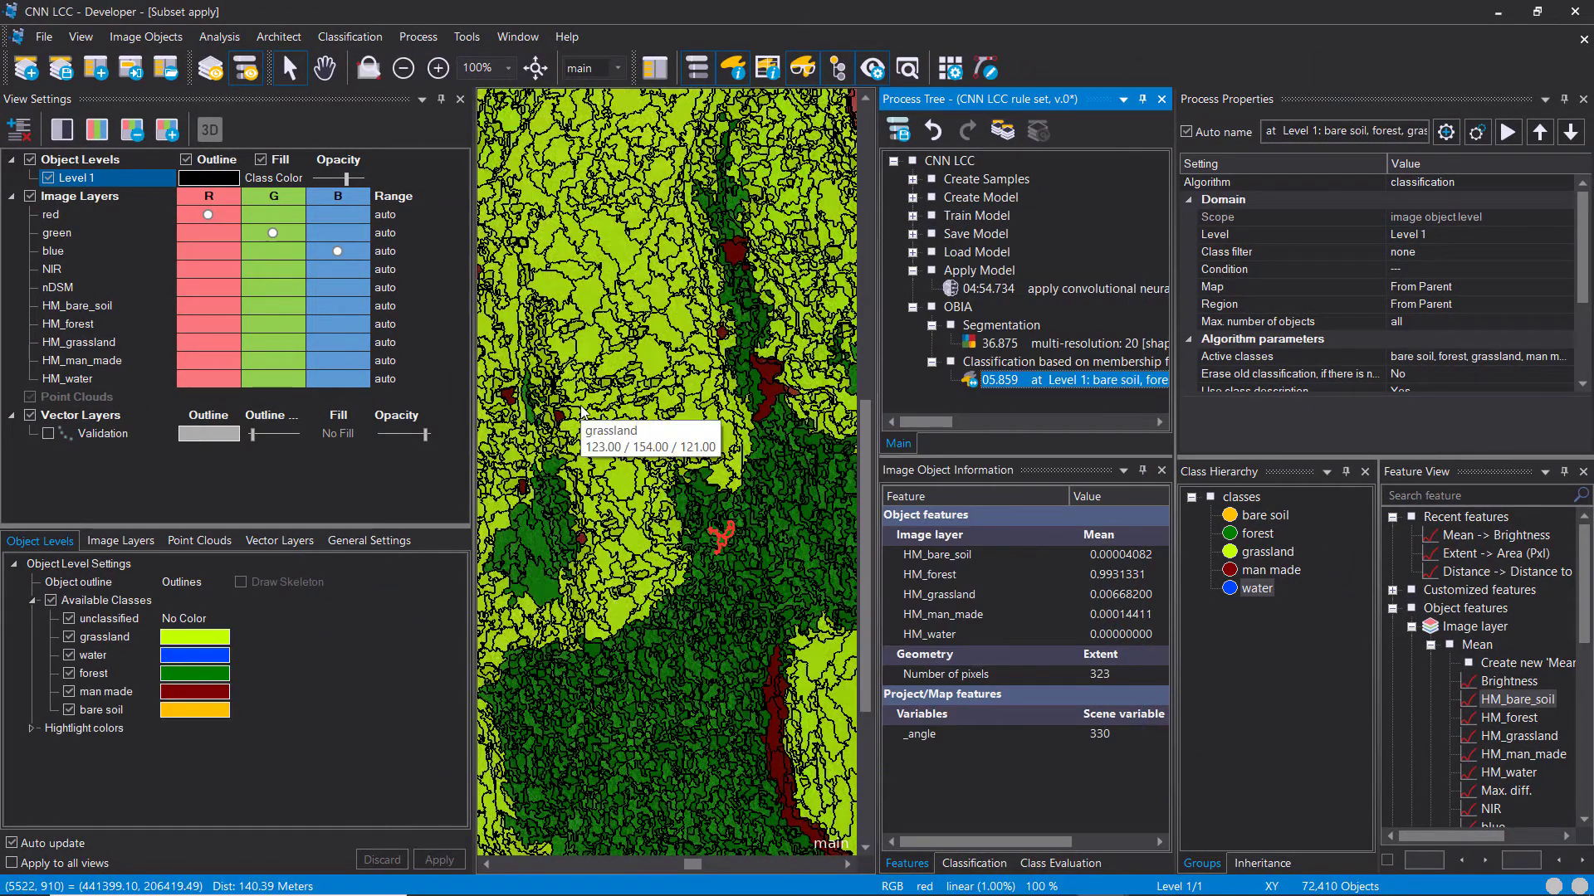
Step: Hide the object outlines and enlarge the map view to show the whole classified scene
scroll(662, 425, "down", 5)
left_click(185, 159)
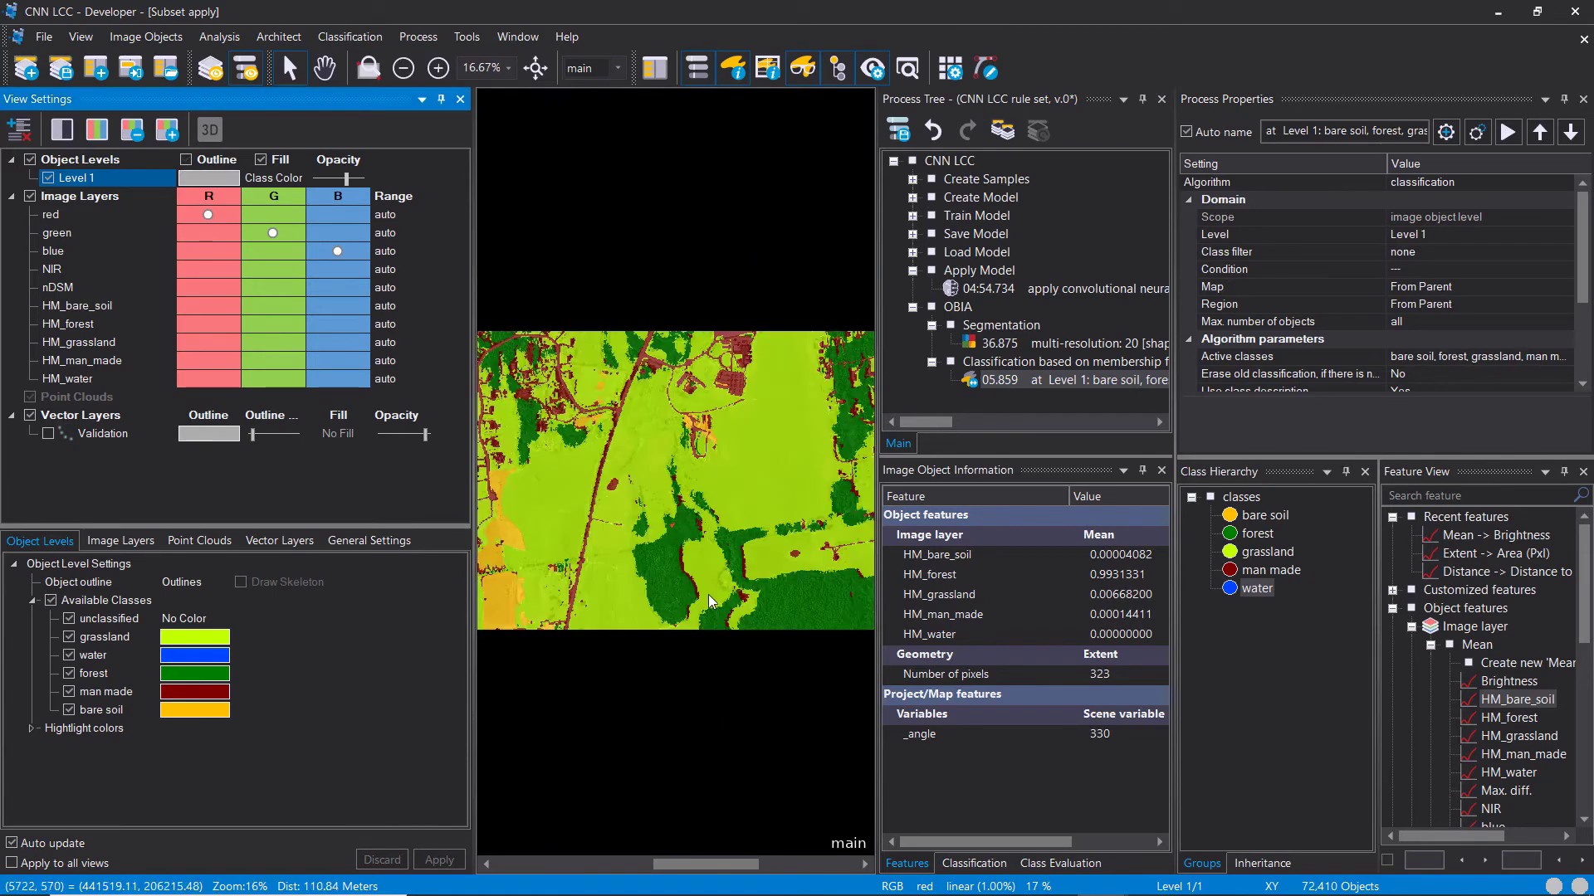
left_click_drag(878, 318, 1374, 404)
left_click(441, 99)
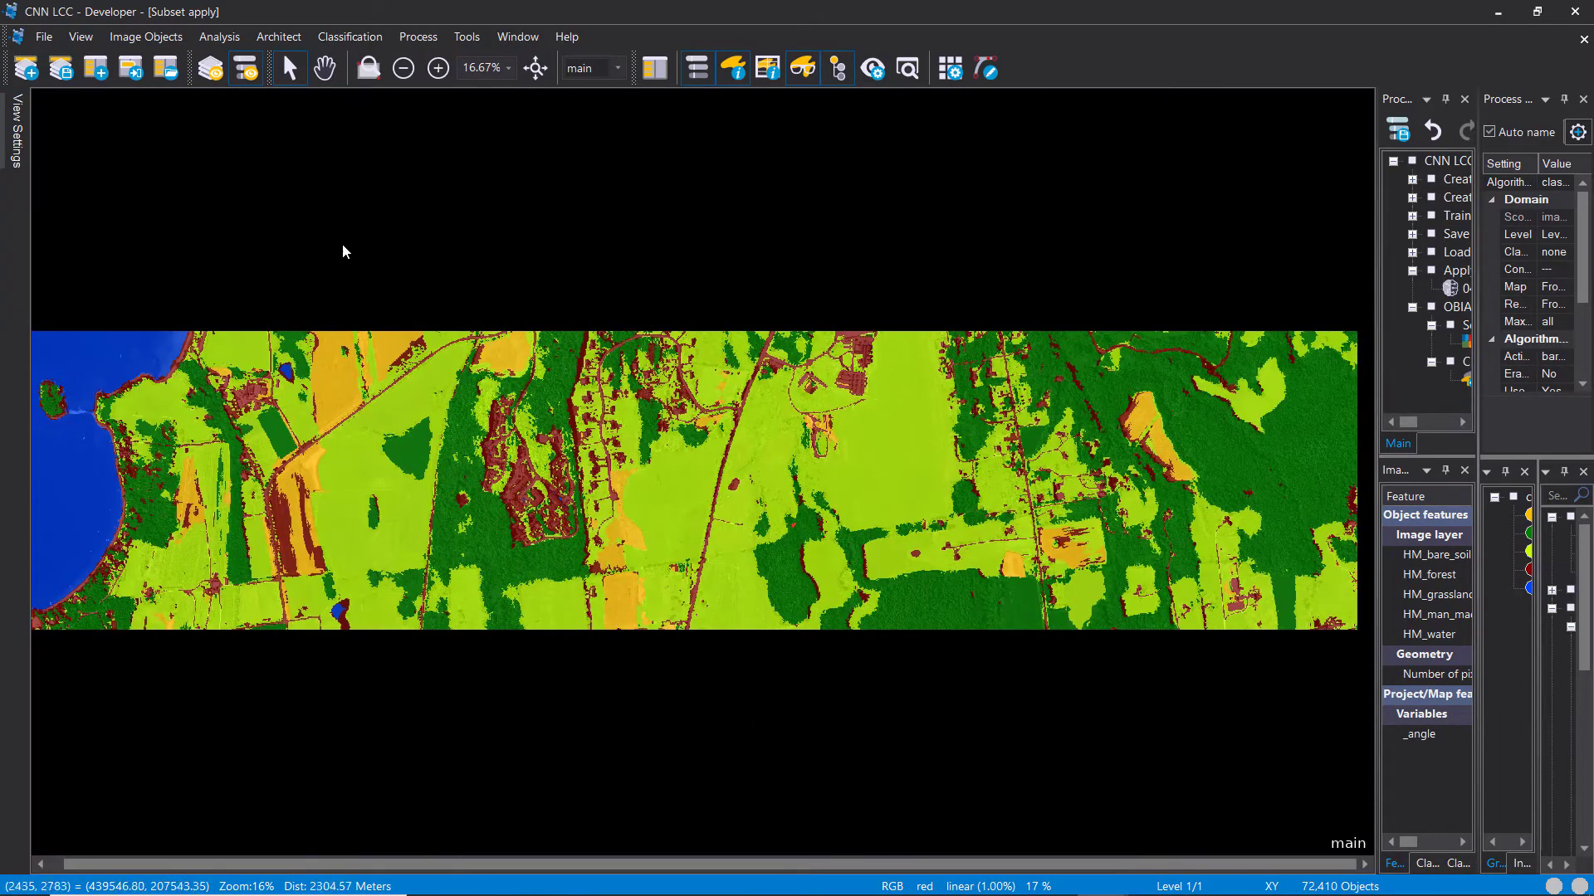
Step: Split the map view into an upper and a lower pane and hide the object level in the upper one
left_click(403, 68)
left_click(517, 36)
left_click(532, 60)
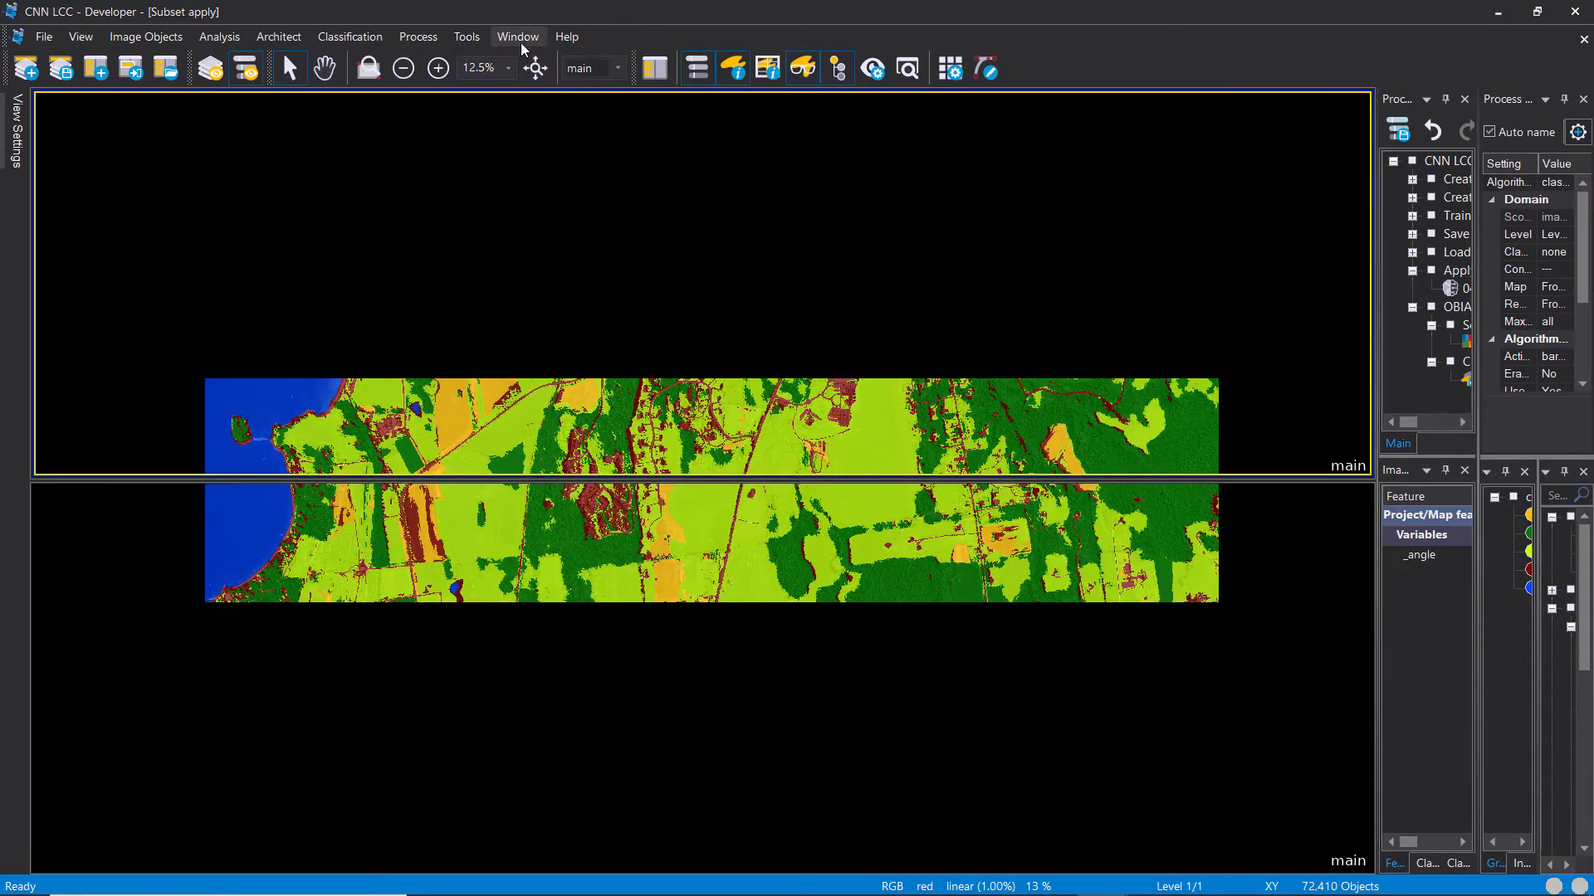
mouse_move(15, 129)
left_click(141, 177)
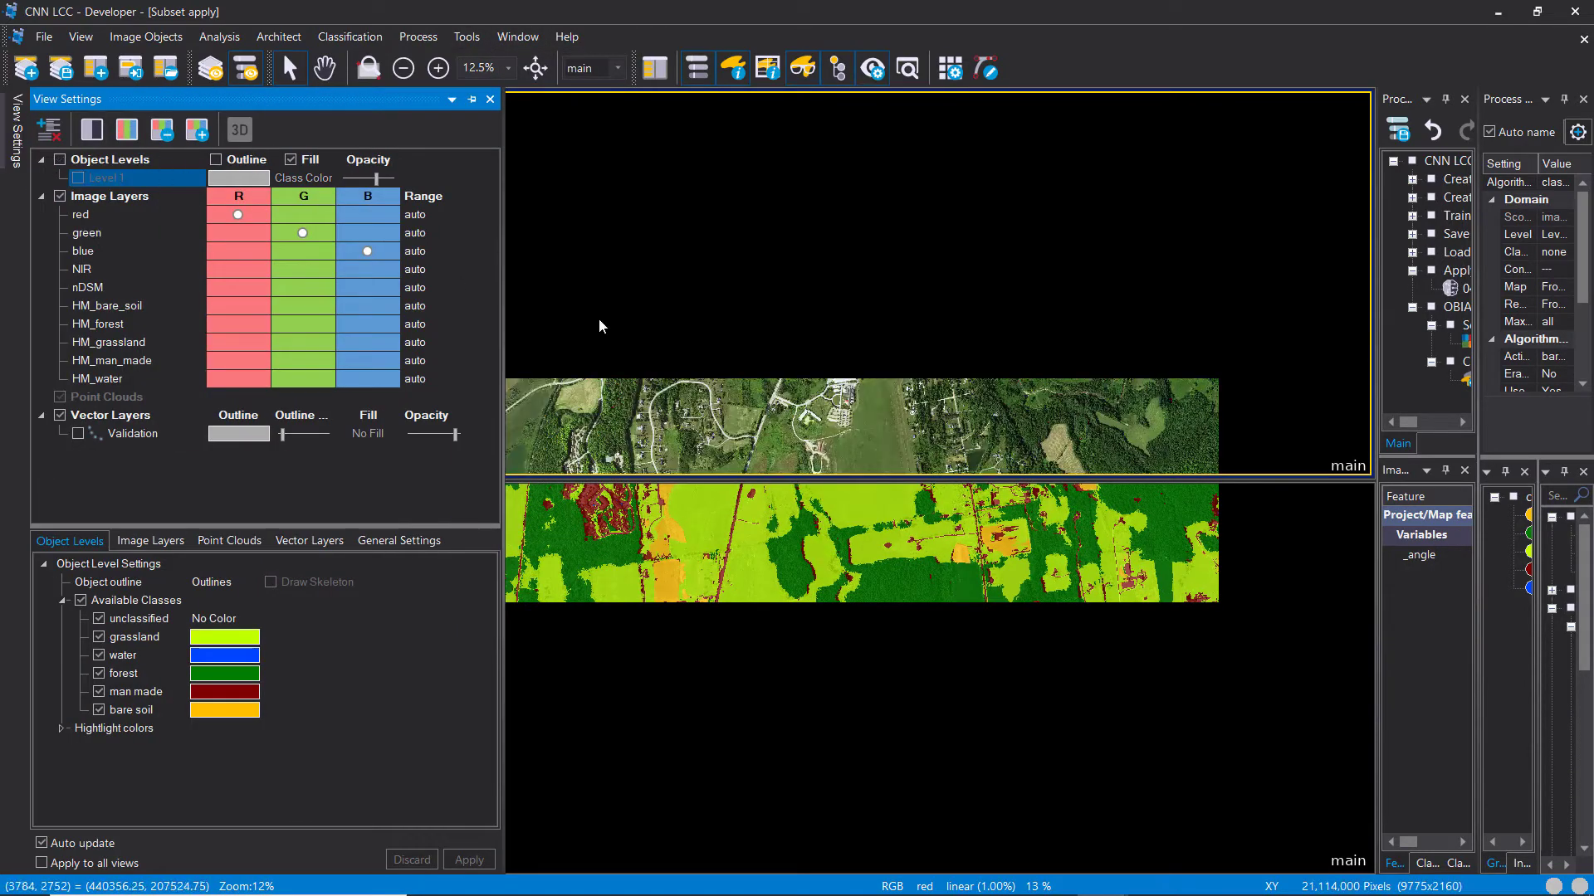
Step: Enlarge the classified pane, zoom it to 25% and compare the classification with the imagery above
left_click_drag(678, 538, 572, 320)
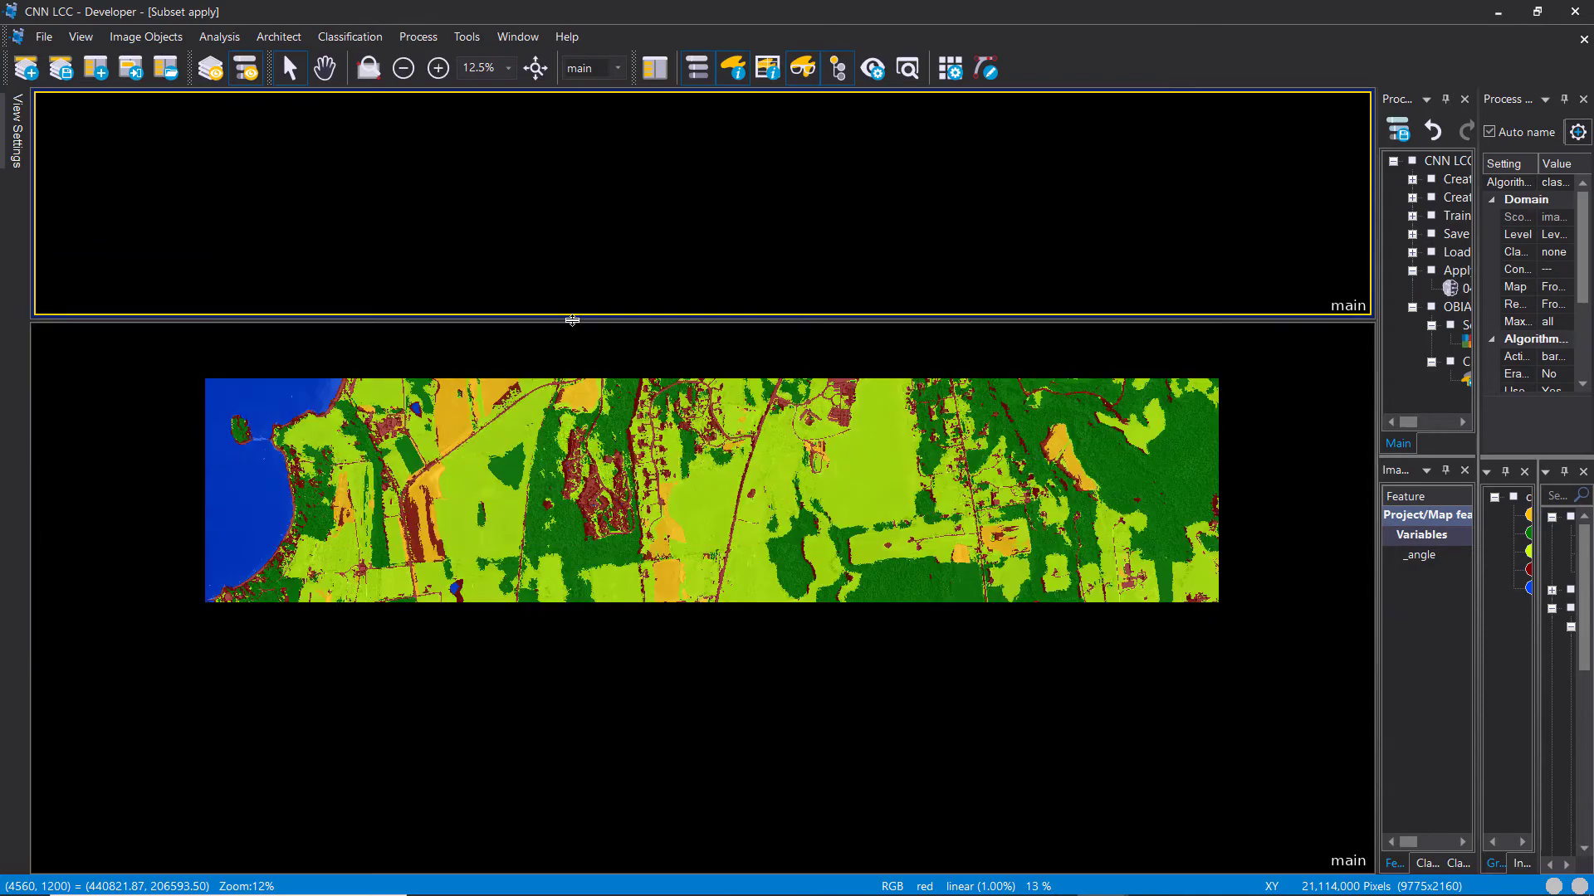
scroll(465, 516, "up", 1)
left_click(332, 473)
scroll(292, 469, "up", 1)
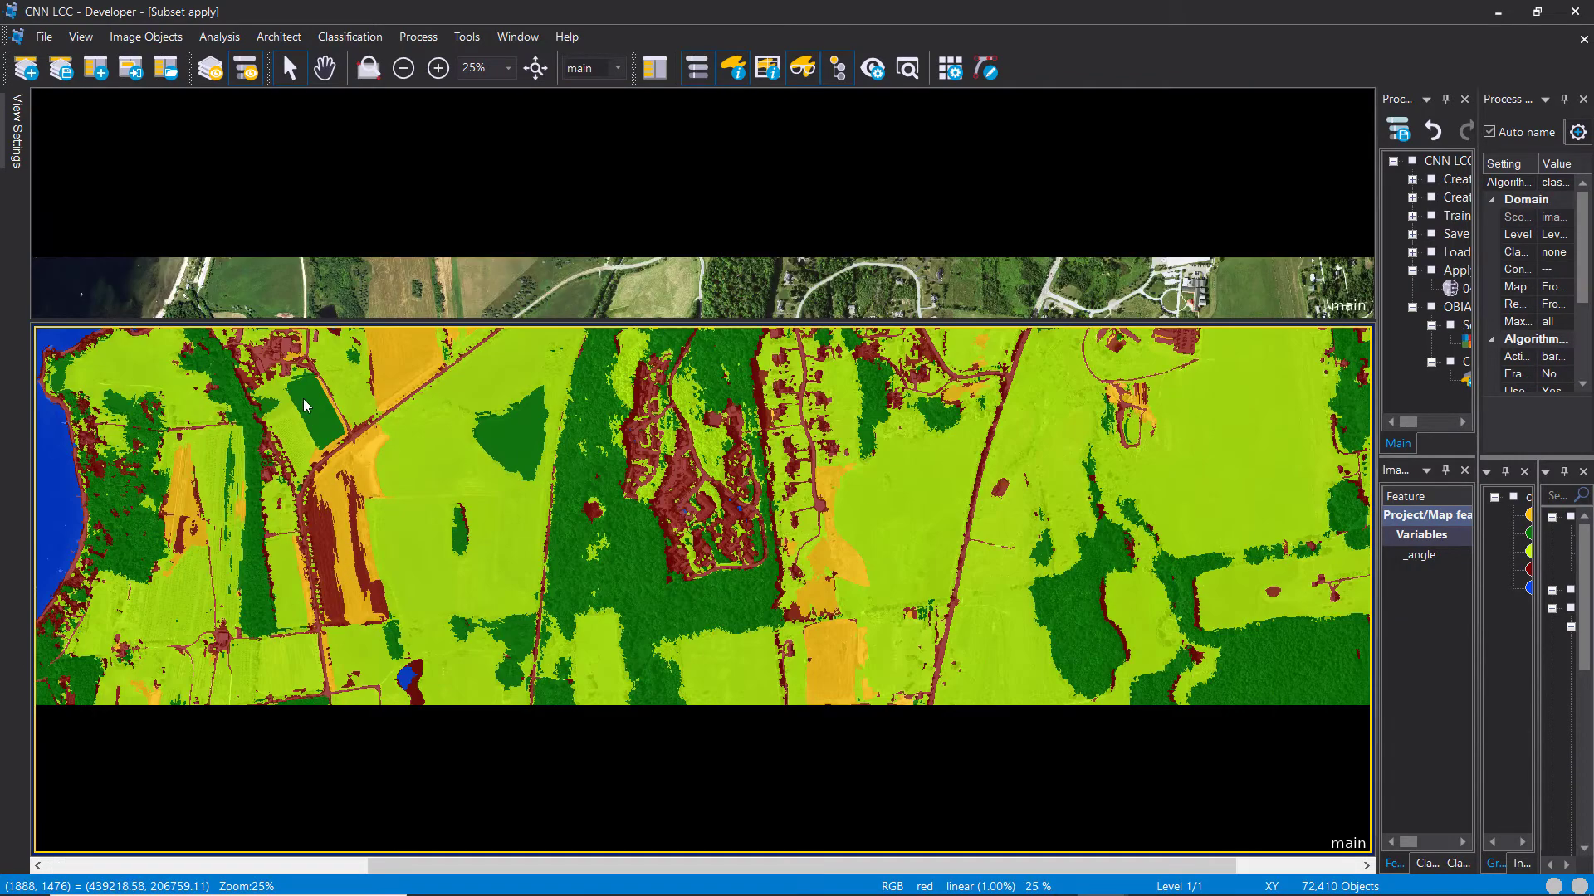
left_click_drag(436, 322, 435, 310)
left_click_drag(593, 412, 589, 590)
left_click_drag(589, 591, 589, 338)
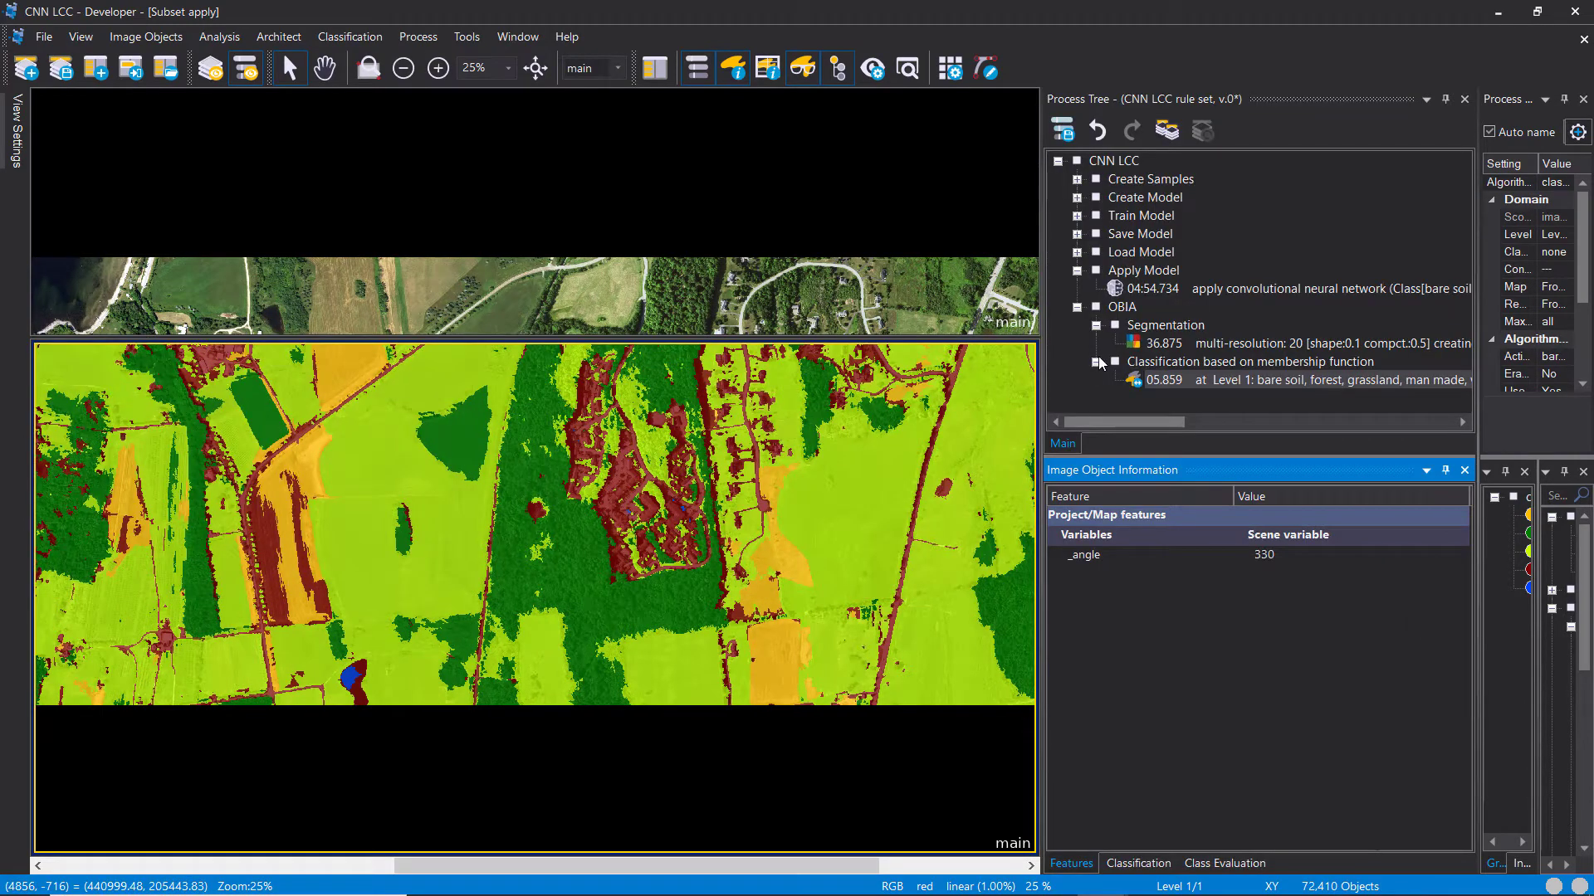
Step: Append a copy map process with the target map name "backup" after the classification and execute it
left_click(1166, 381)
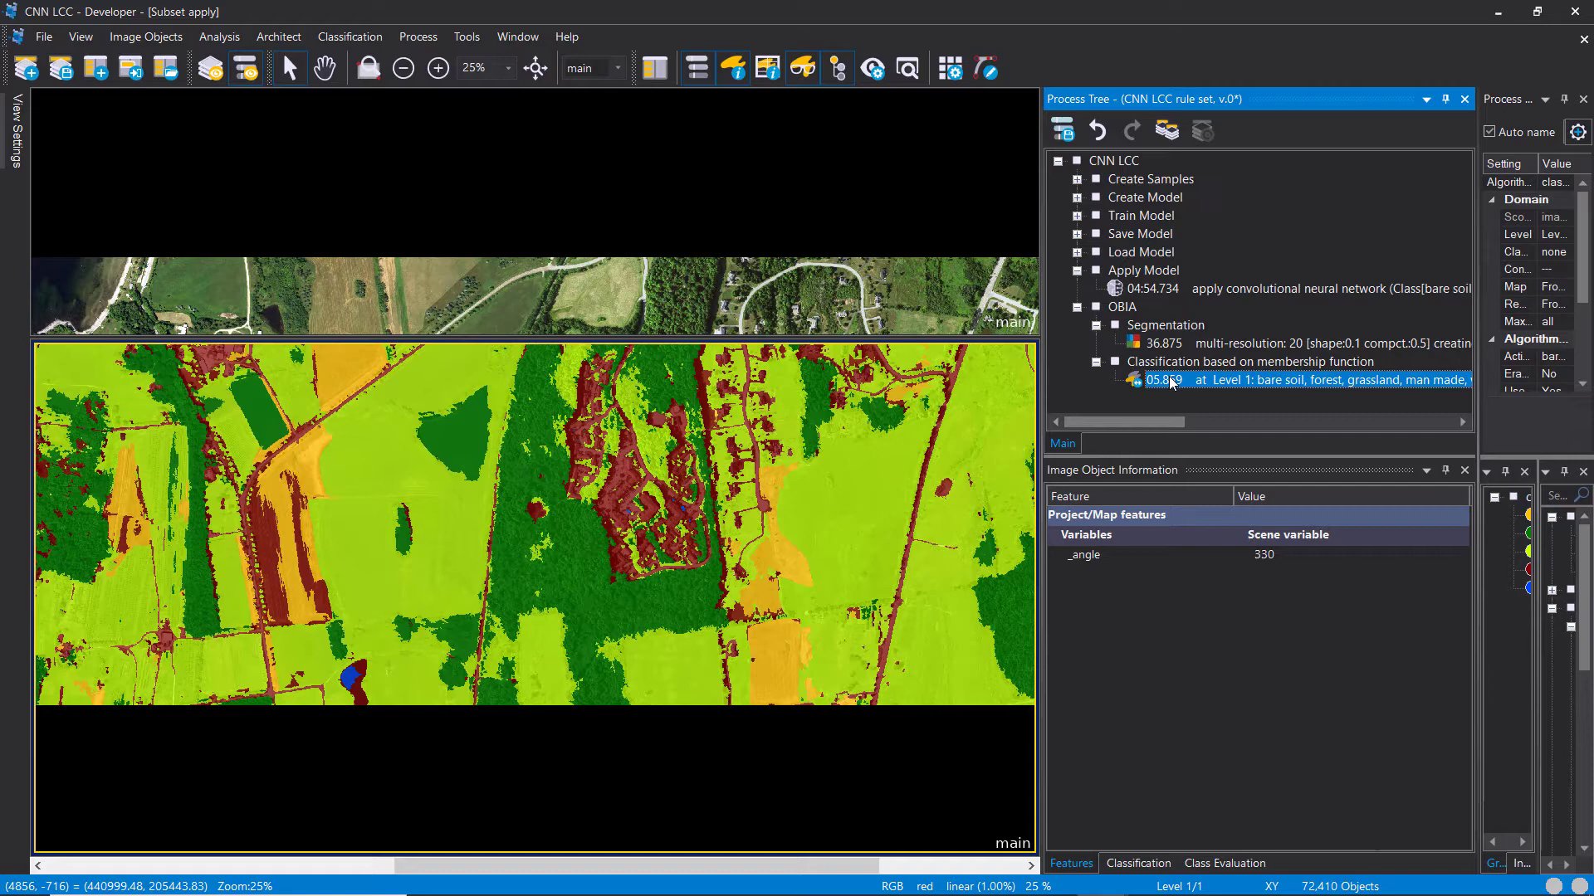
key("ctrl+a")
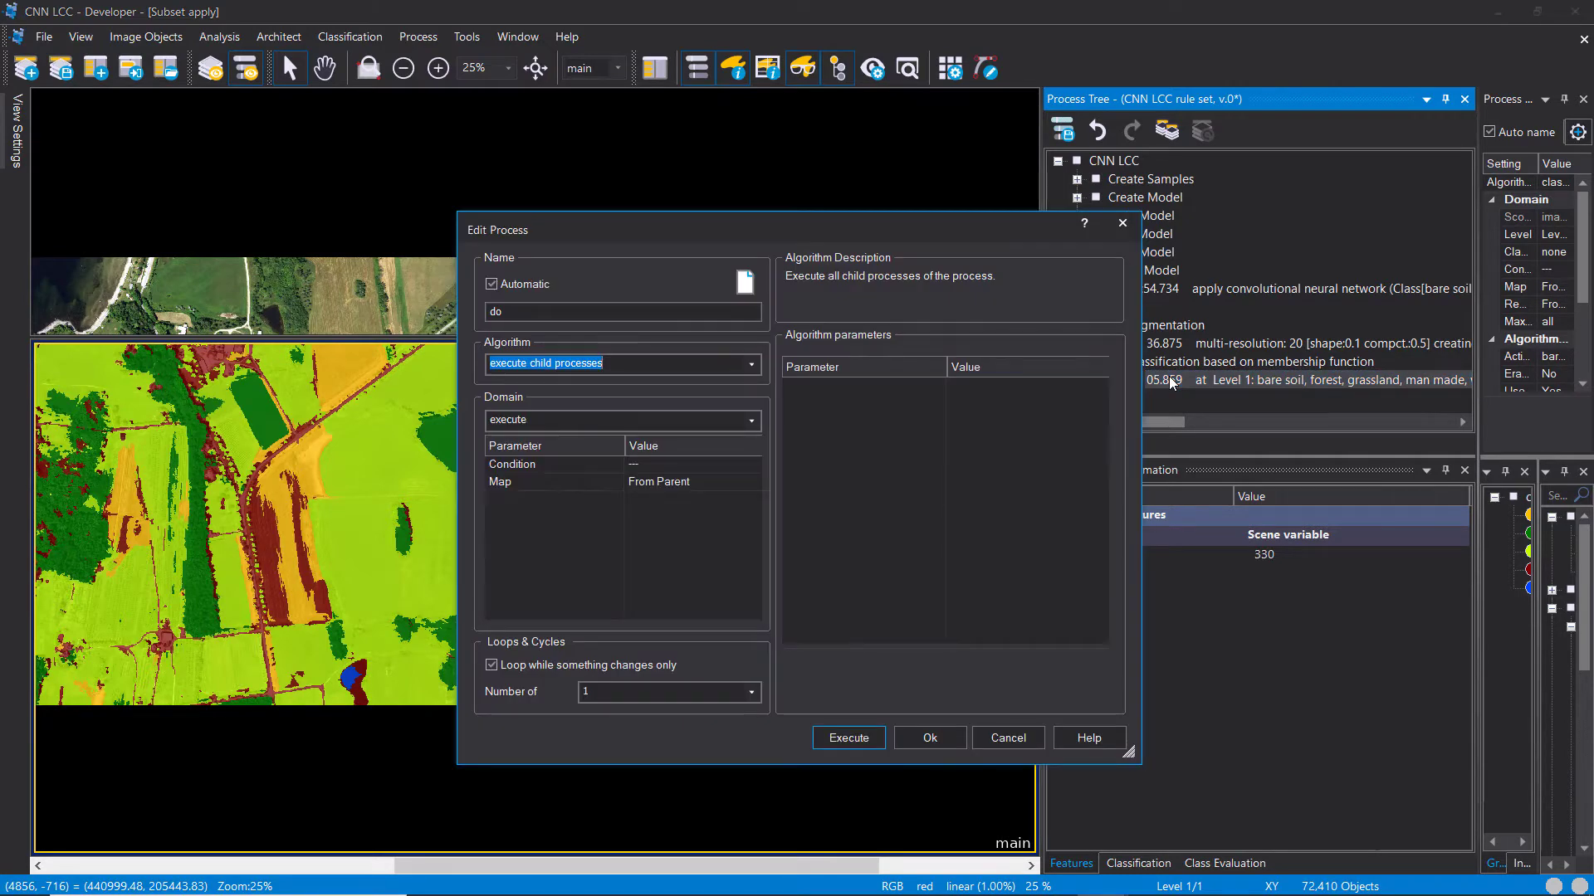
type("copy")
left_click(648, 328)
left_click(1025, 410)
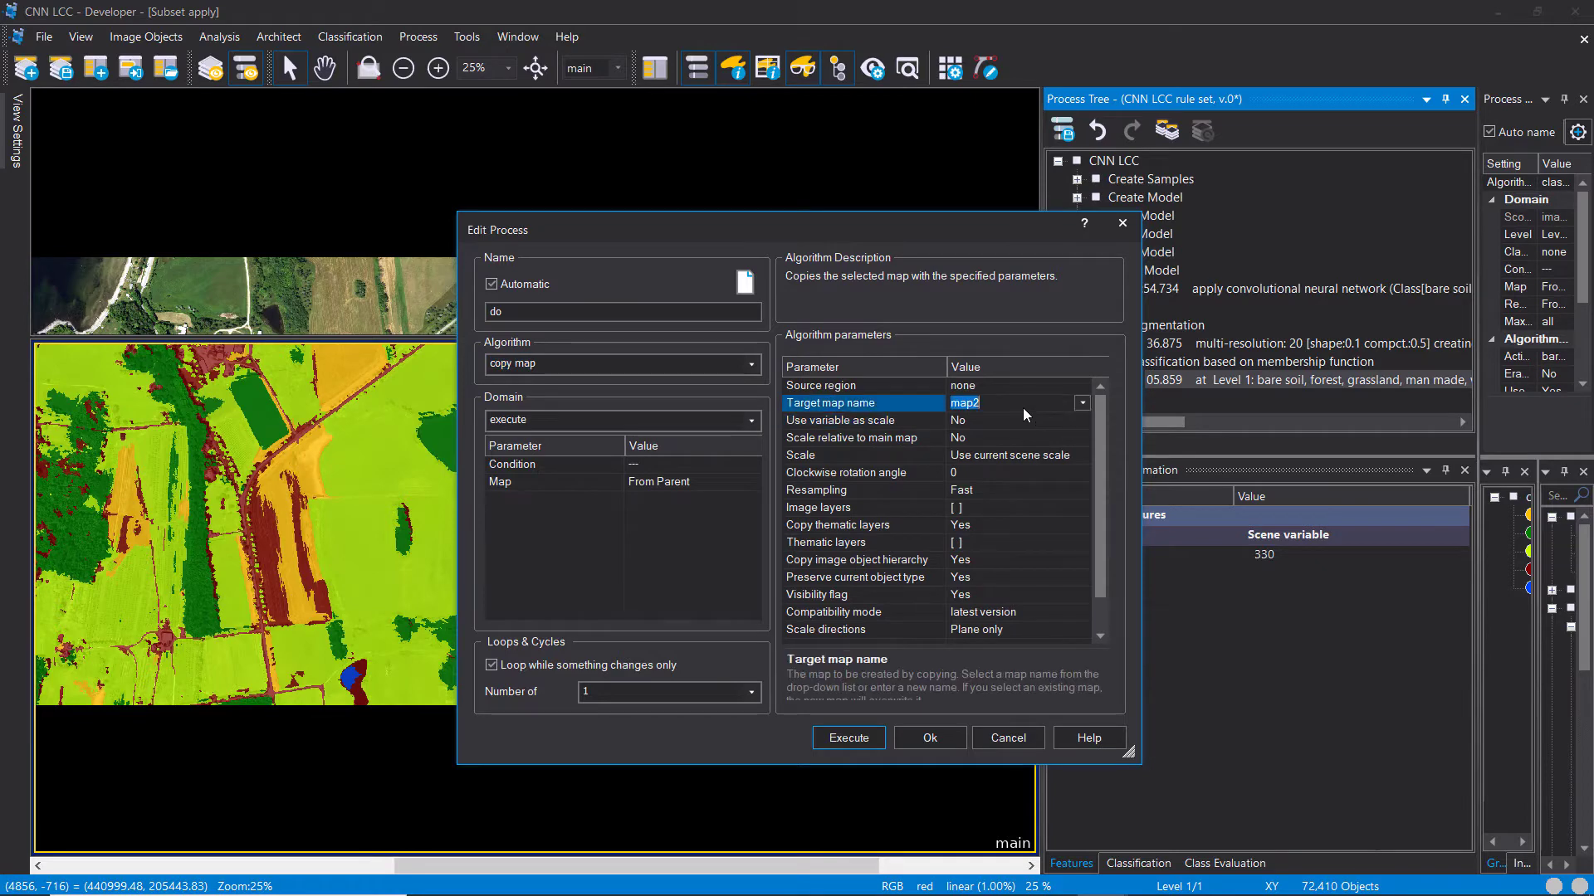
type("back")
left_click(848, 738)
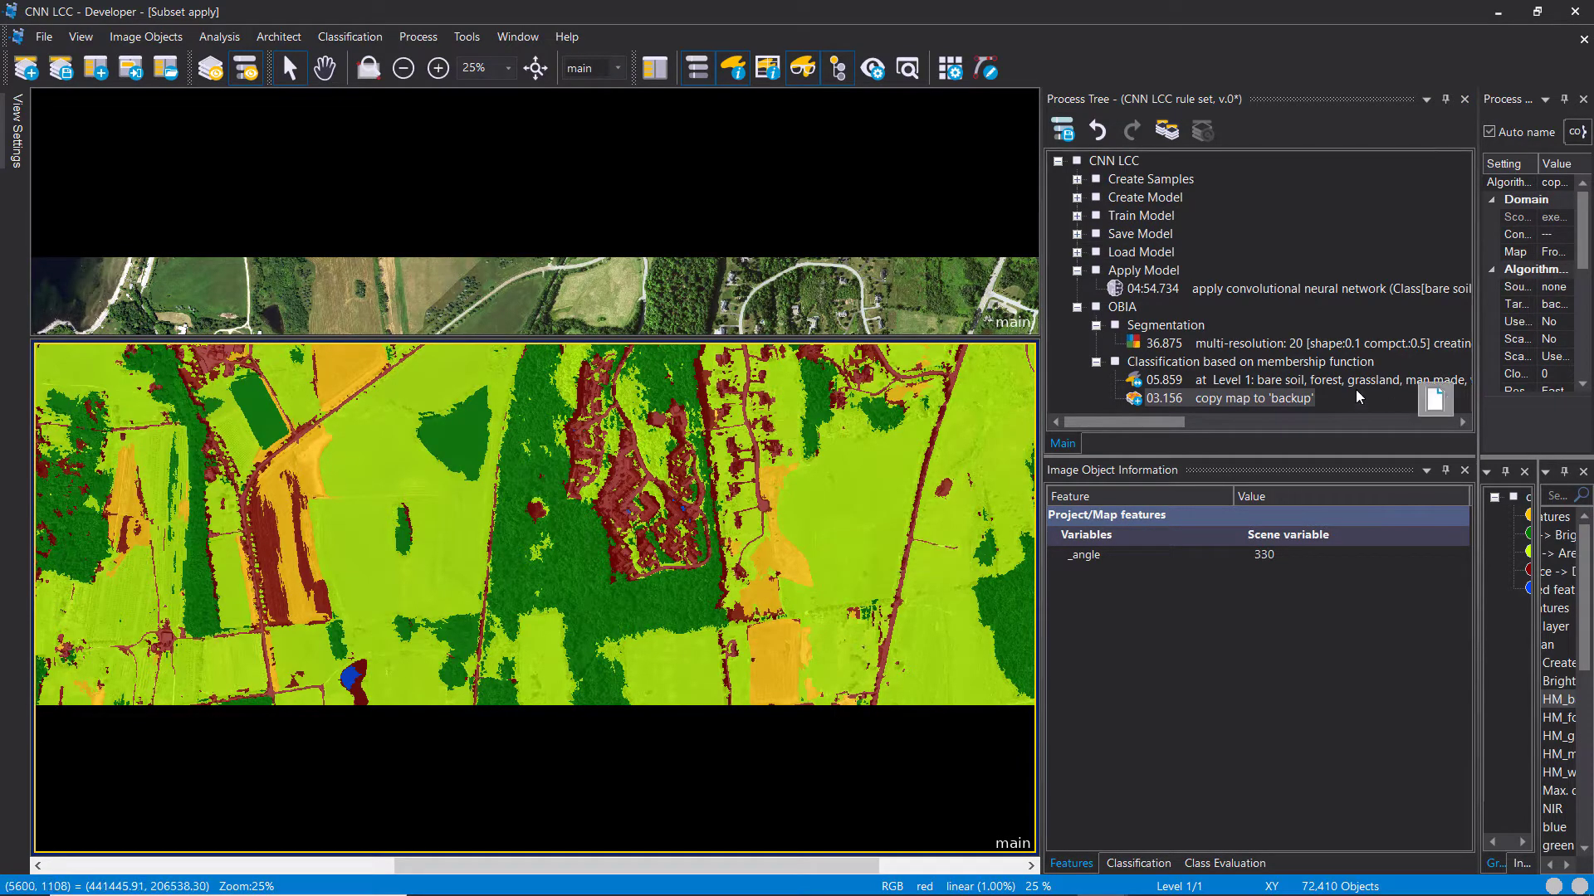
Step: Collapse the membership function classification process and add a parent process named "Index layer calculation" after it
left_click(1289, 364)
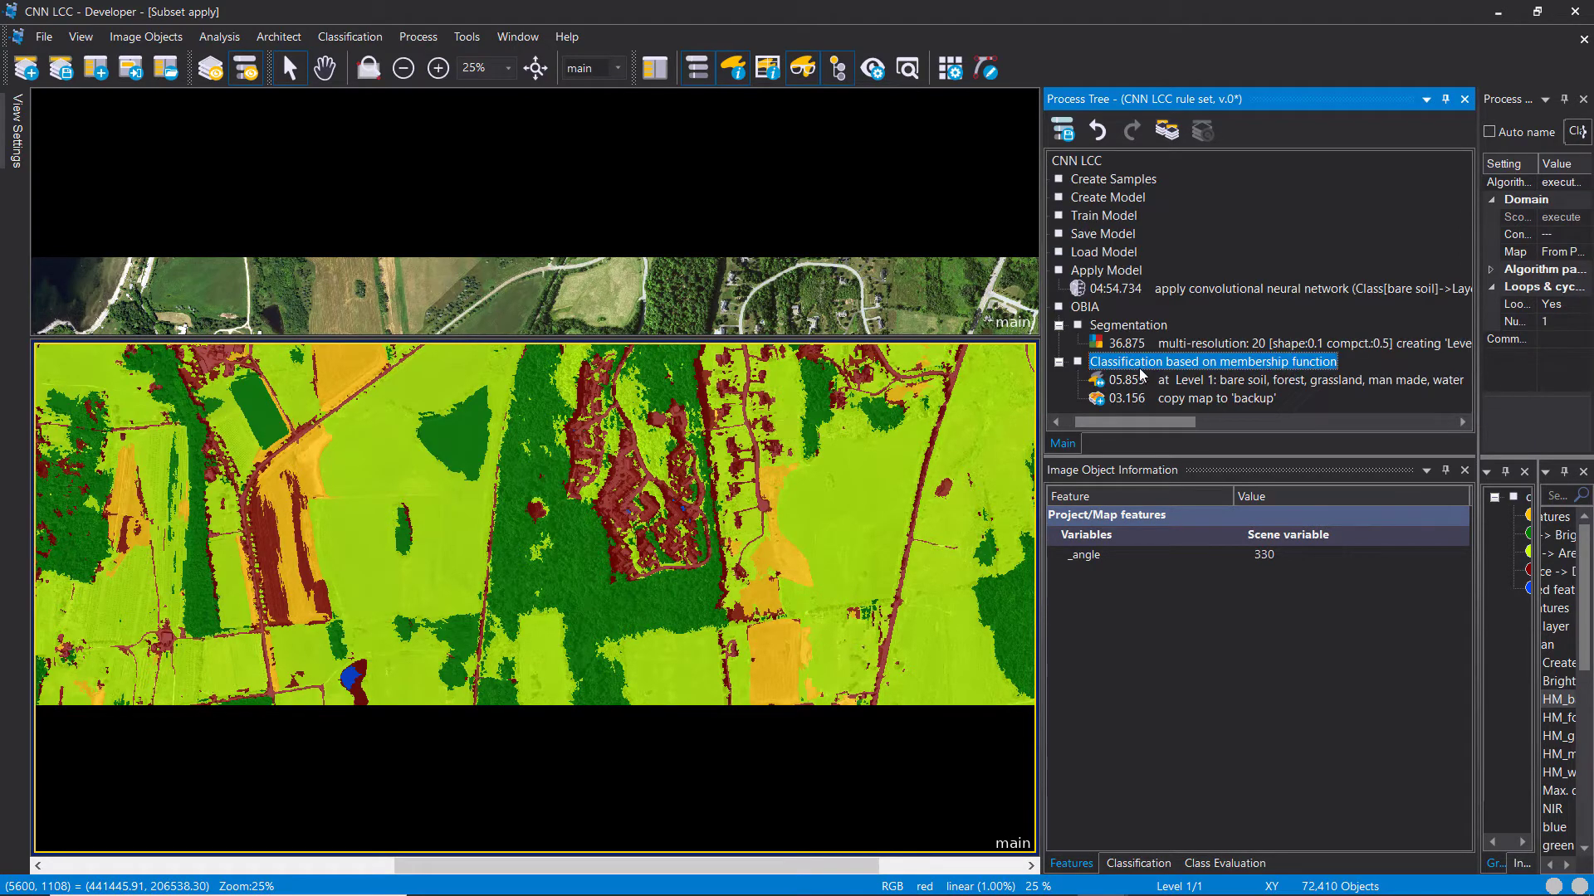
left_click(1096, 362)
right_click(1147, 366)
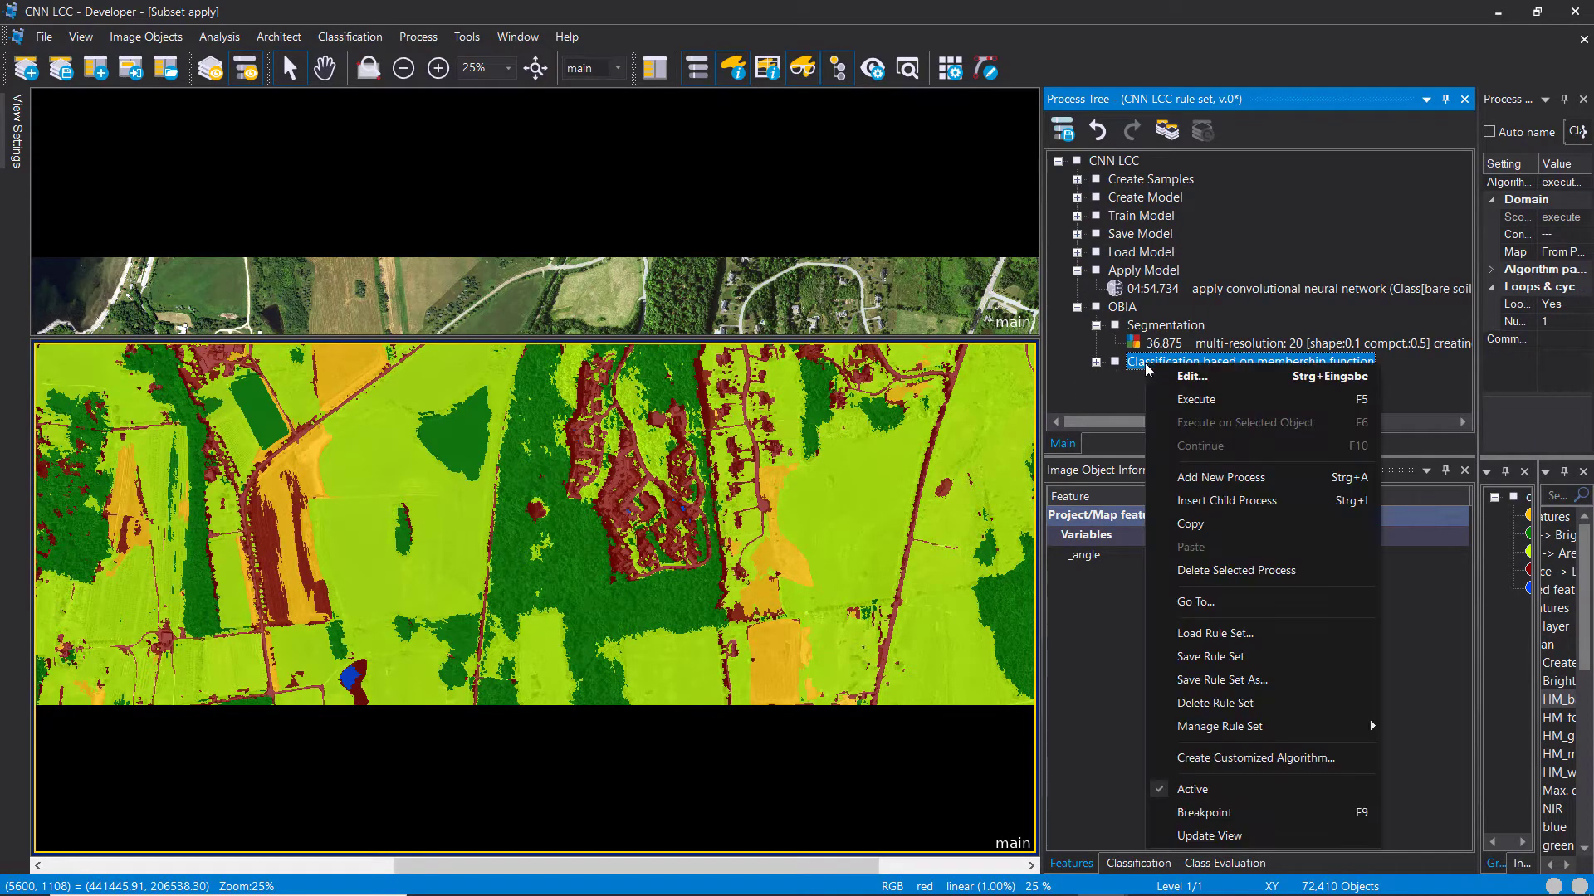
left_click(1221, 477)
key("shift+Tab")
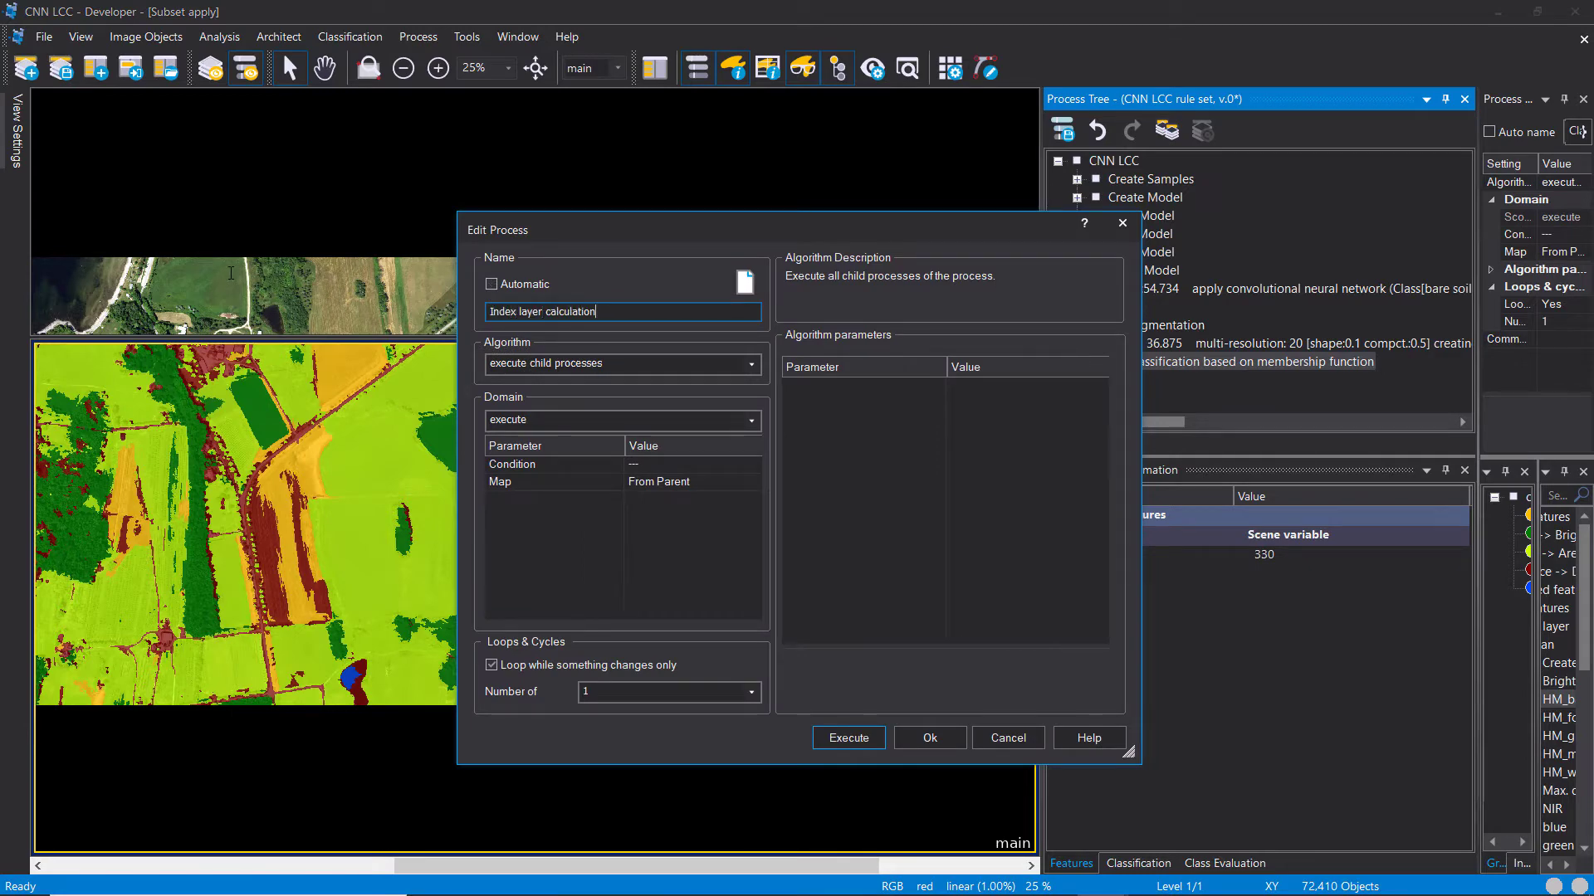
left_click(928, 738)
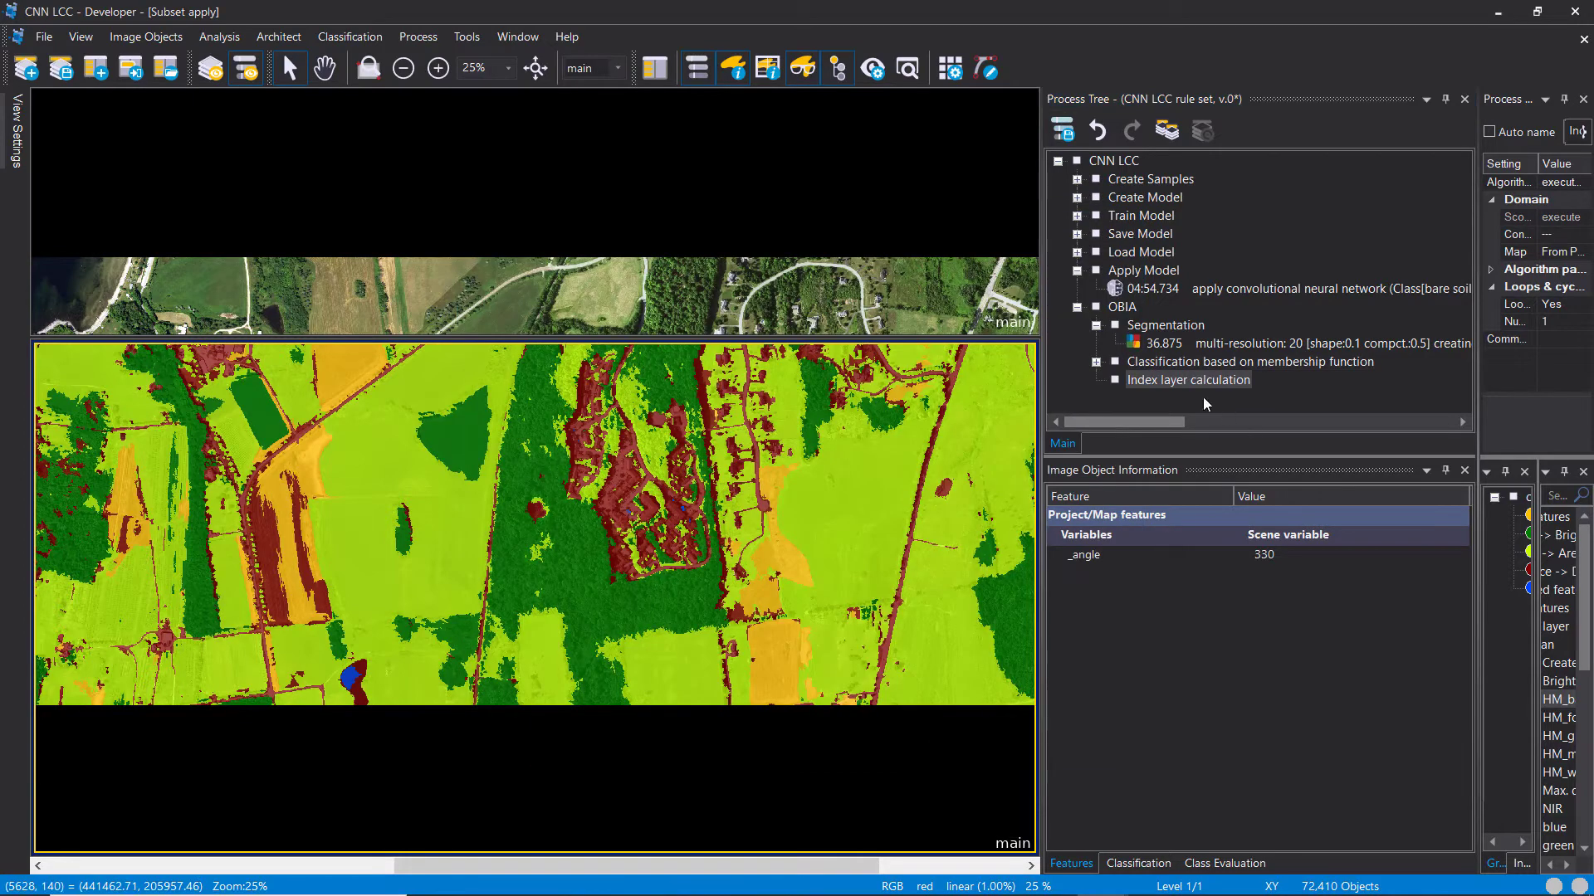
Step: Insert a child process under Index layer calculation and set its algorithm to index layer calculation
right_click(1195, 384)
left_click(1307, 524)
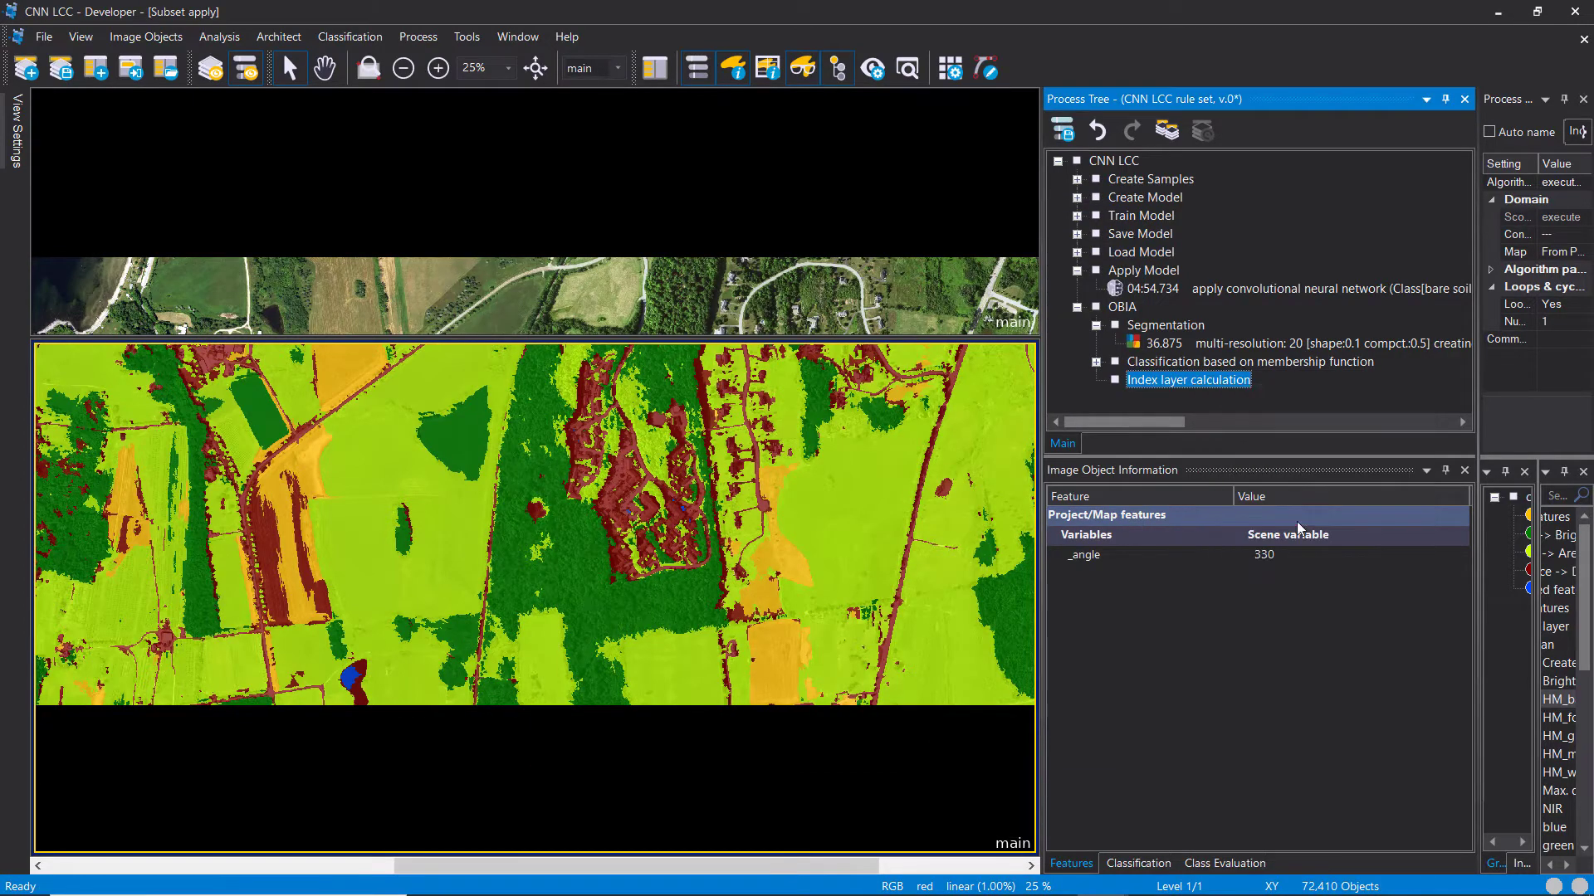
type("index")
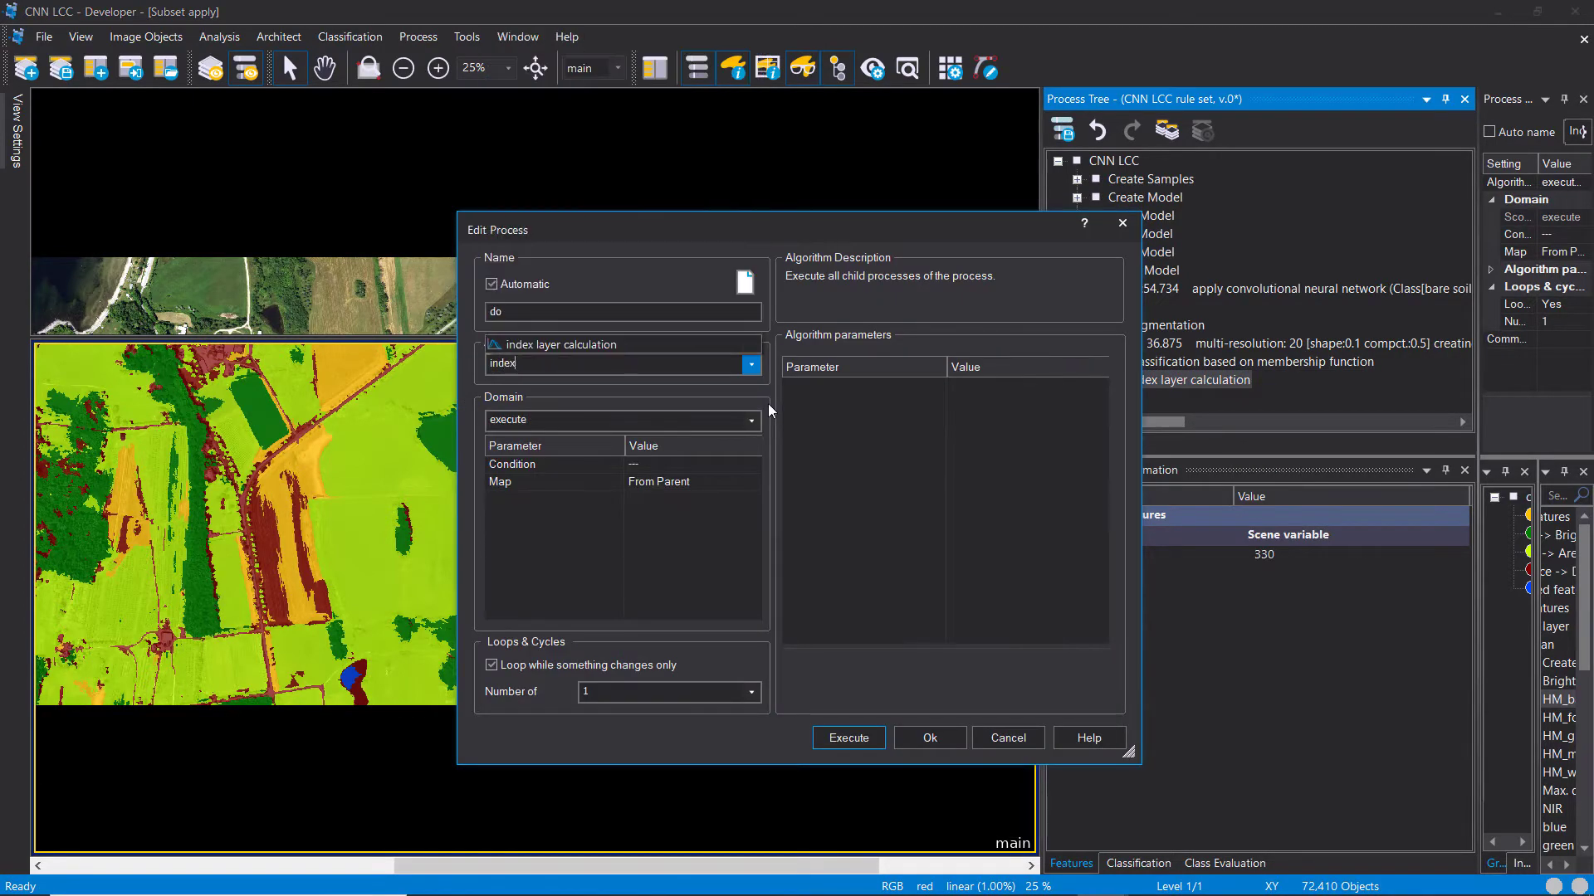
left_click(676, 349)
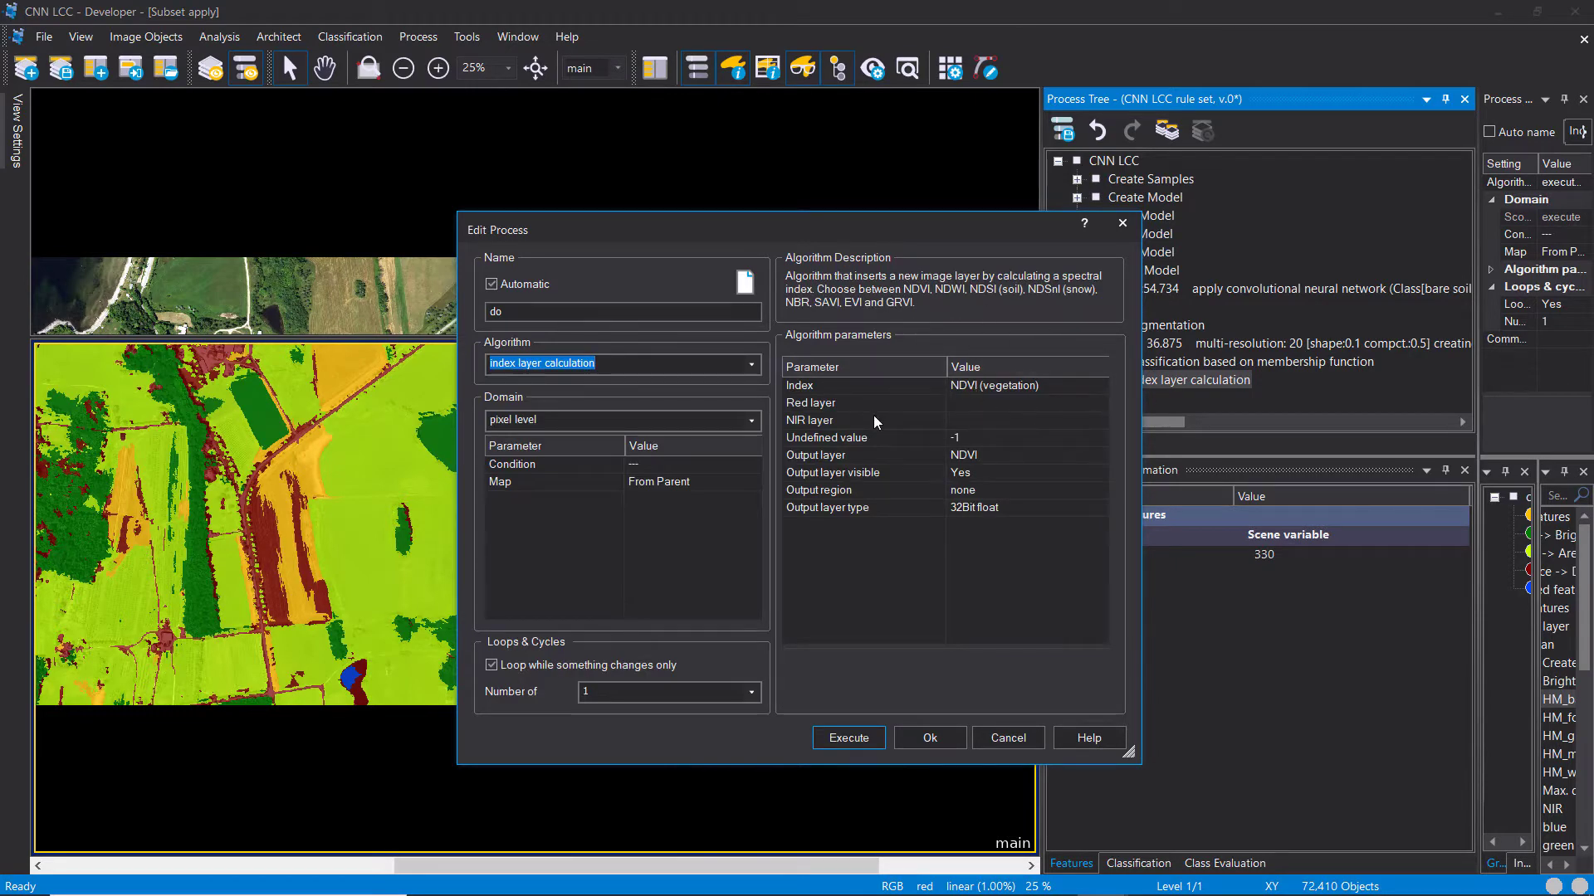
Step: Assign red as the red layer and NIR as the NIR layer, and execute the NDVI calculation
left_click(1100, 403)
left_click(1100, 403)
left_click(1003, 600)
left_click(1100, 421)
left_click(1100, 421)
left_click(996, 599)
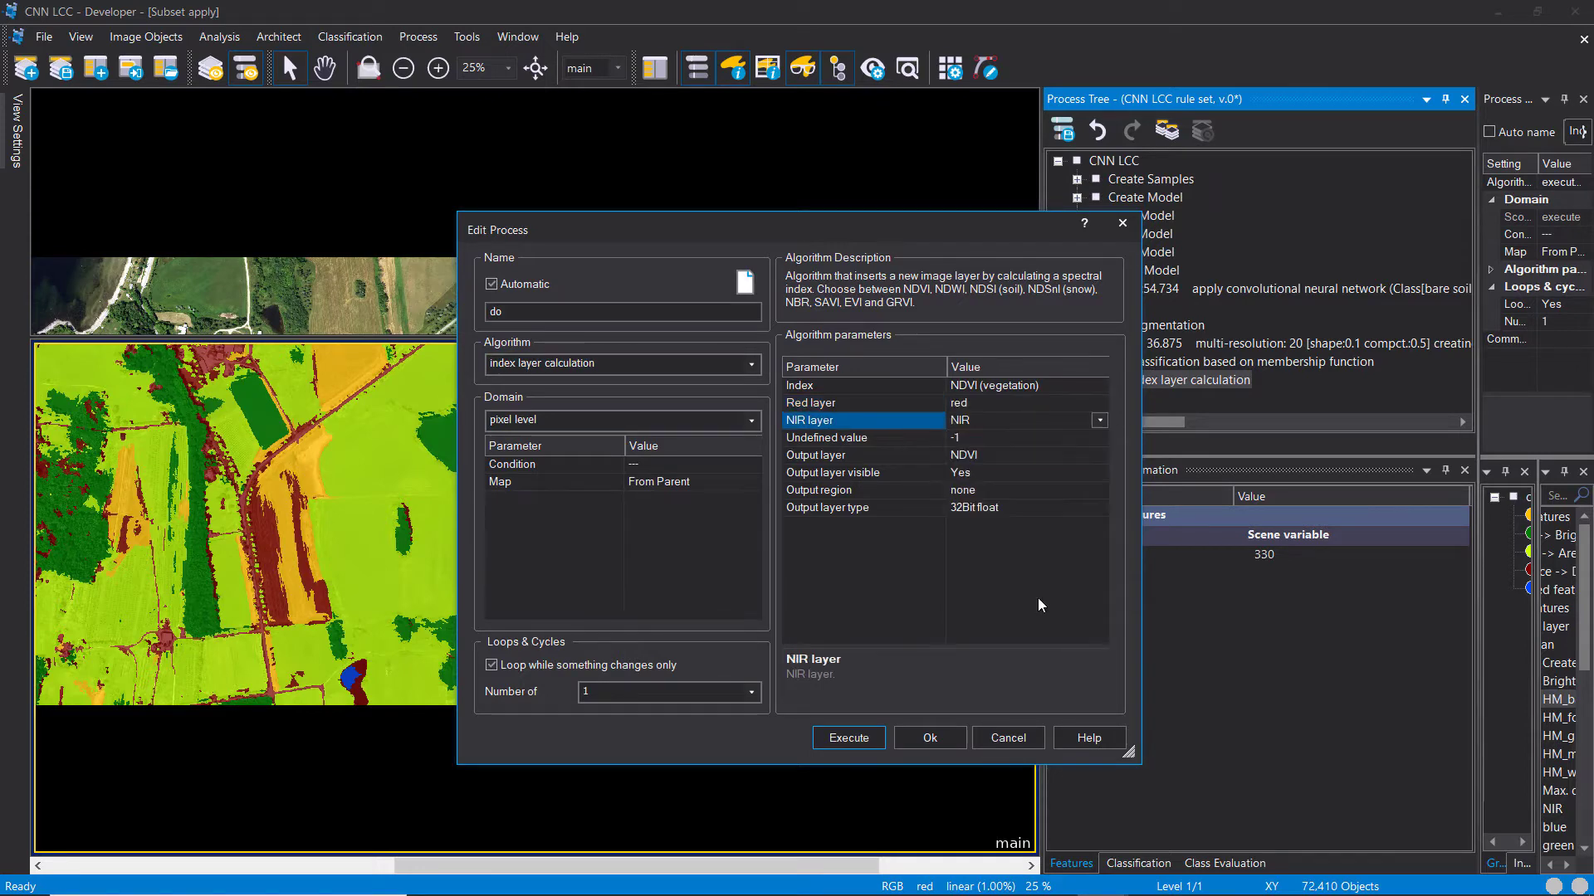
left_click(855, 739)
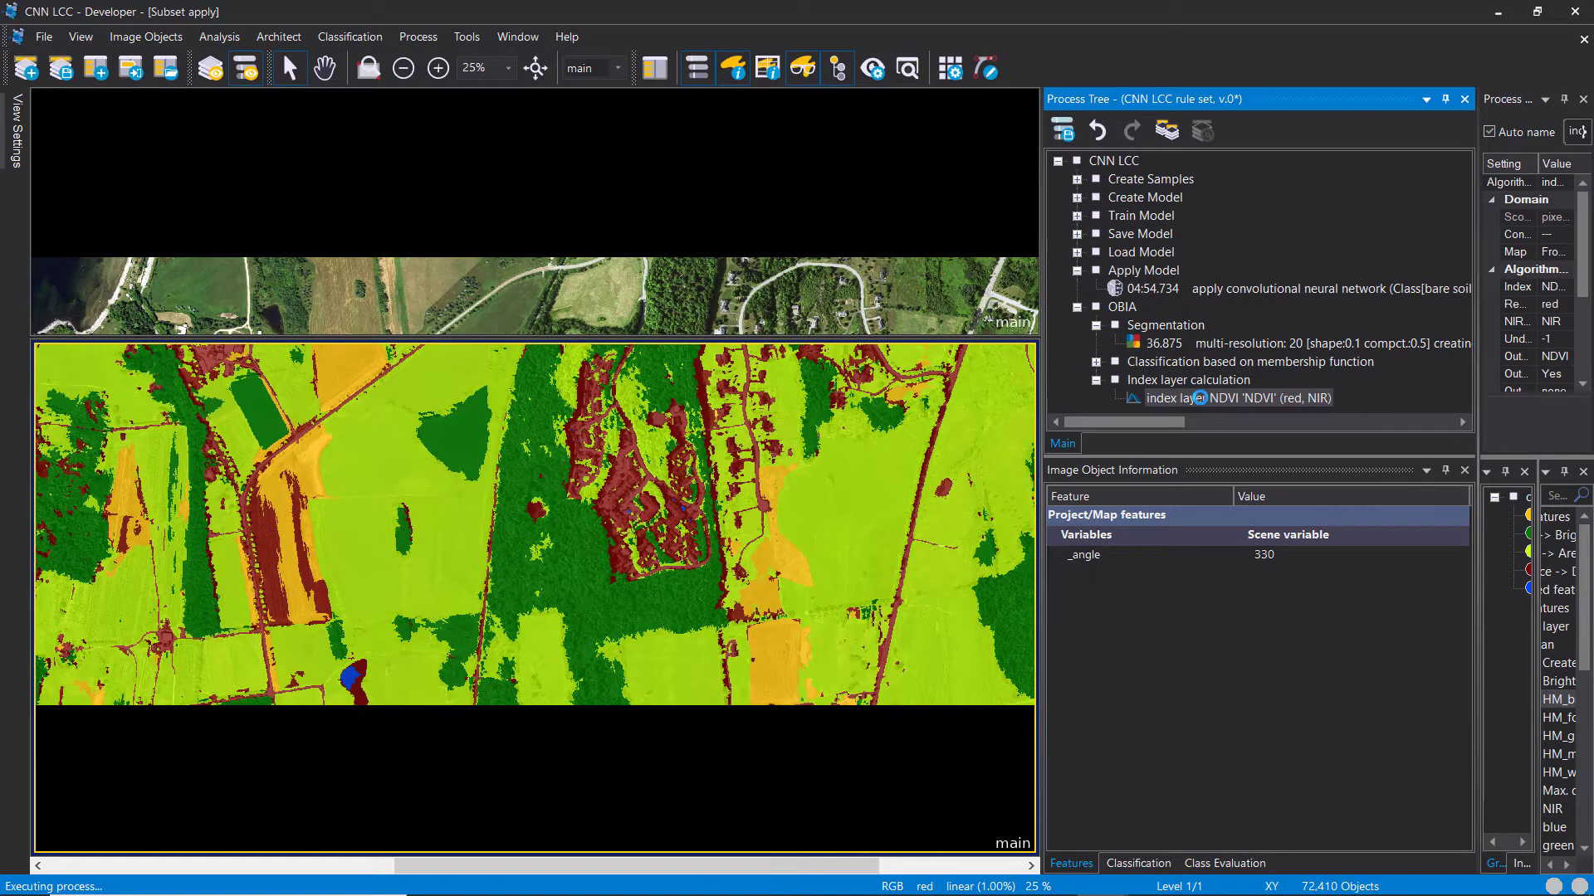
left_click(1192, 401)
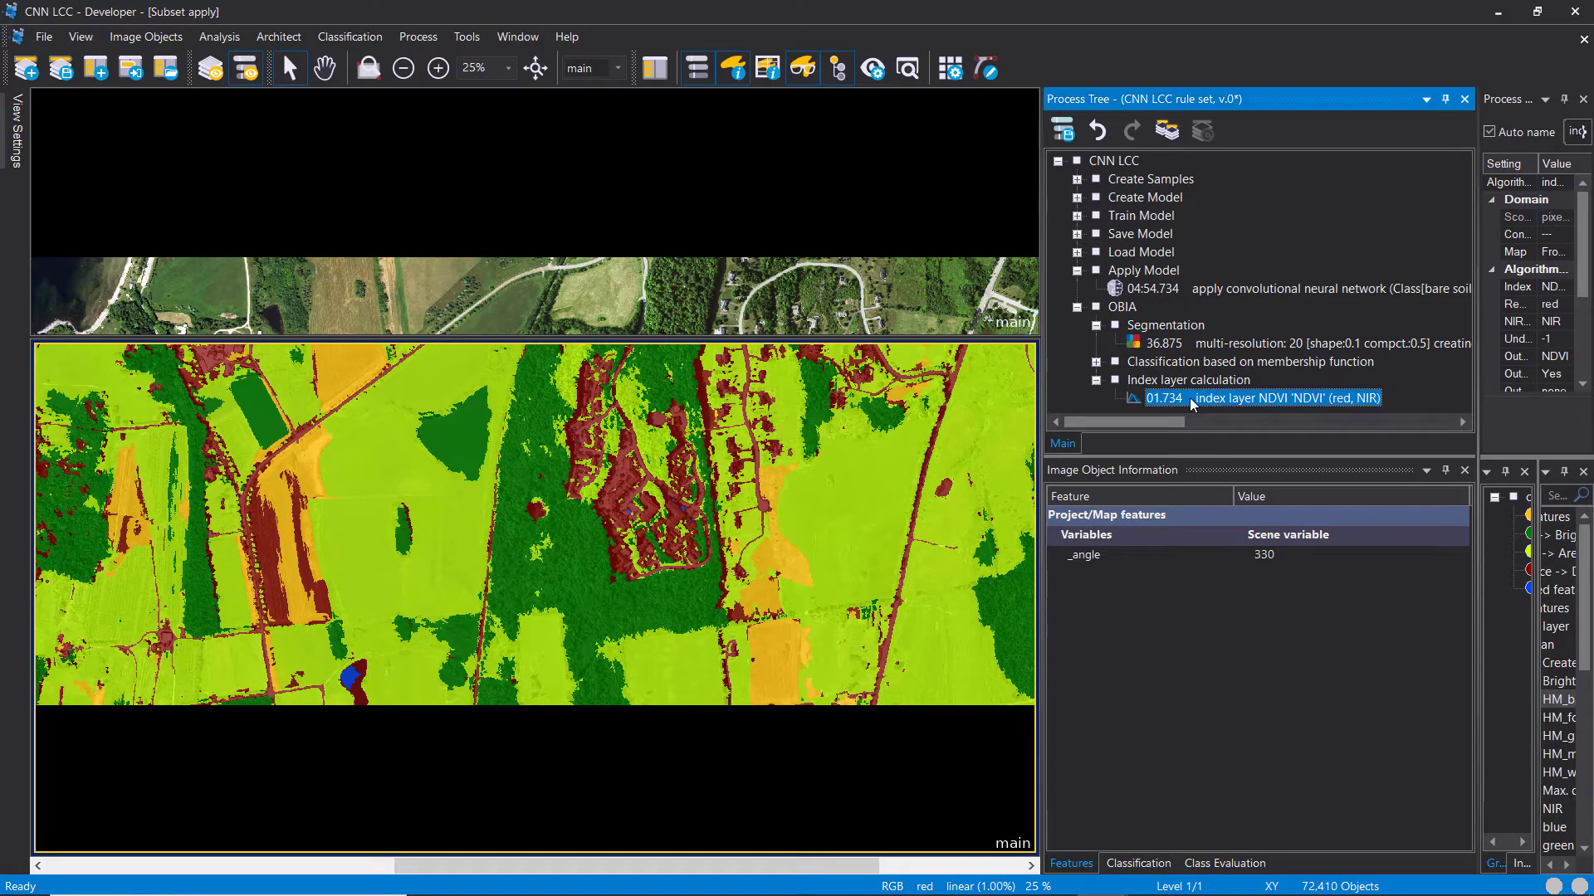
Step: Duplicate the NDVI process, change its index to NDWI (water) with green as the green layer, and execute it
key("ctrl+c")
key("ctrl+v")
double_click(1190, 402)
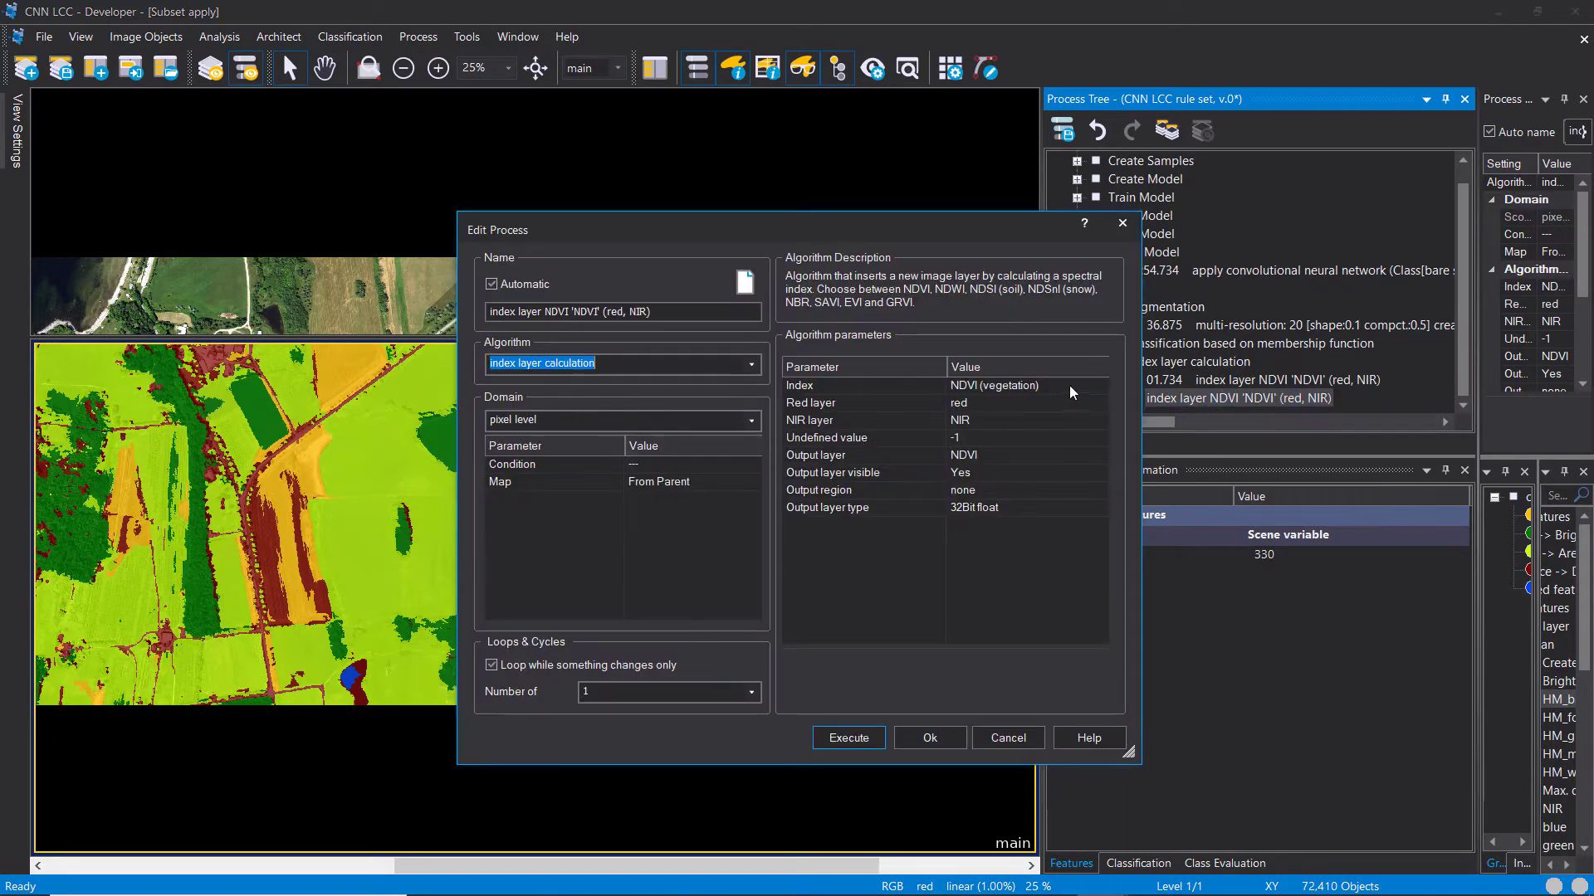
left_click(1105, 387)
left_click(1101, 386)
left_click(1075, 420)
left_click(1043, 403)
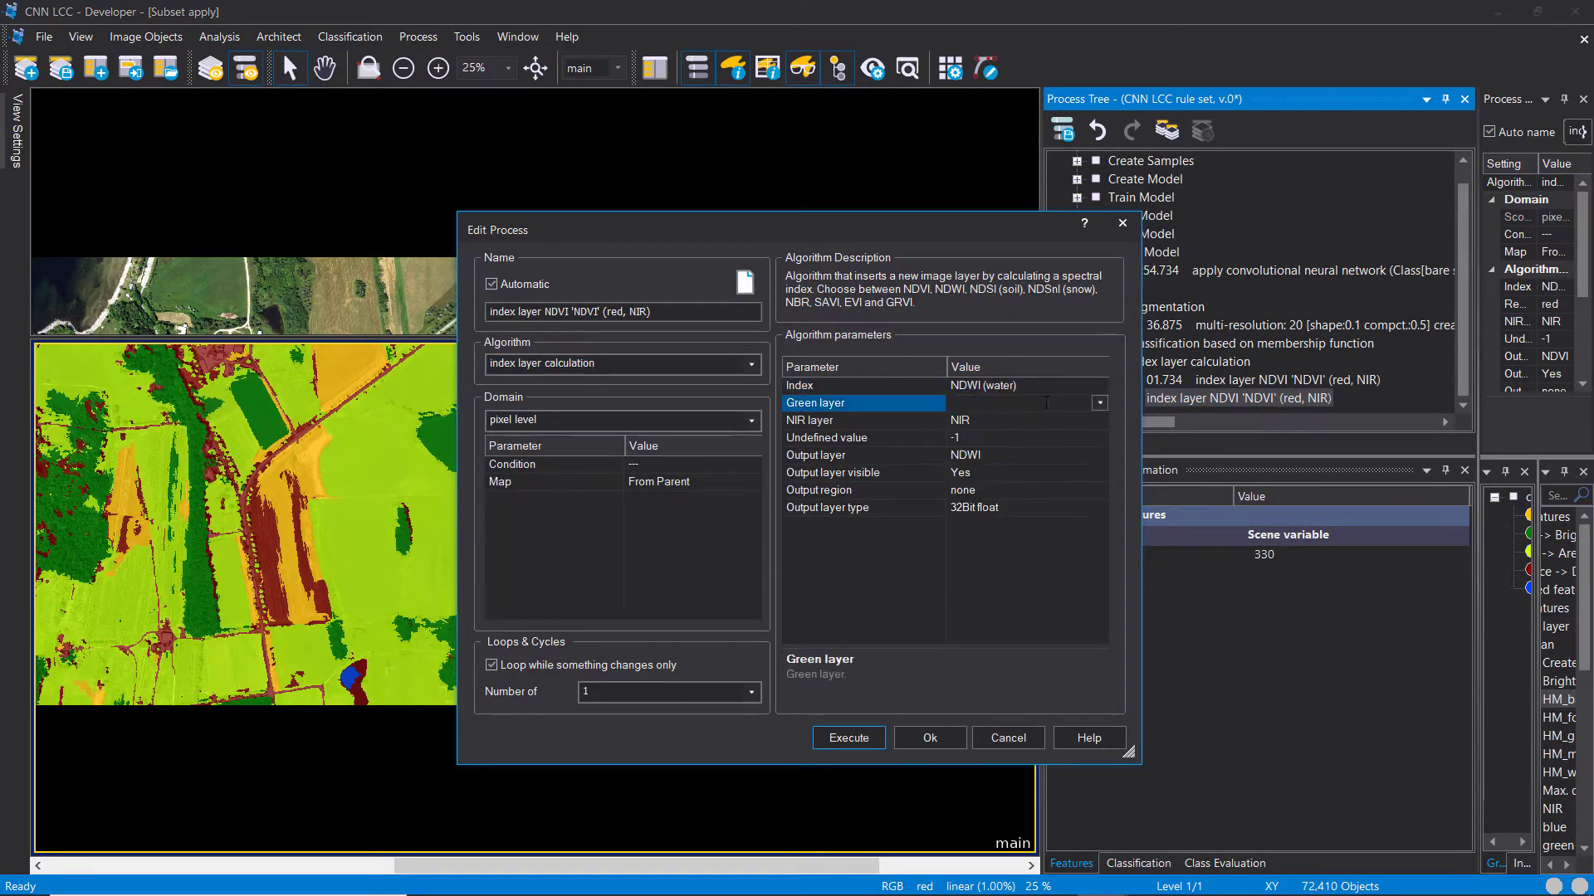
left_click(1100, 404)
left_click(980, 440)
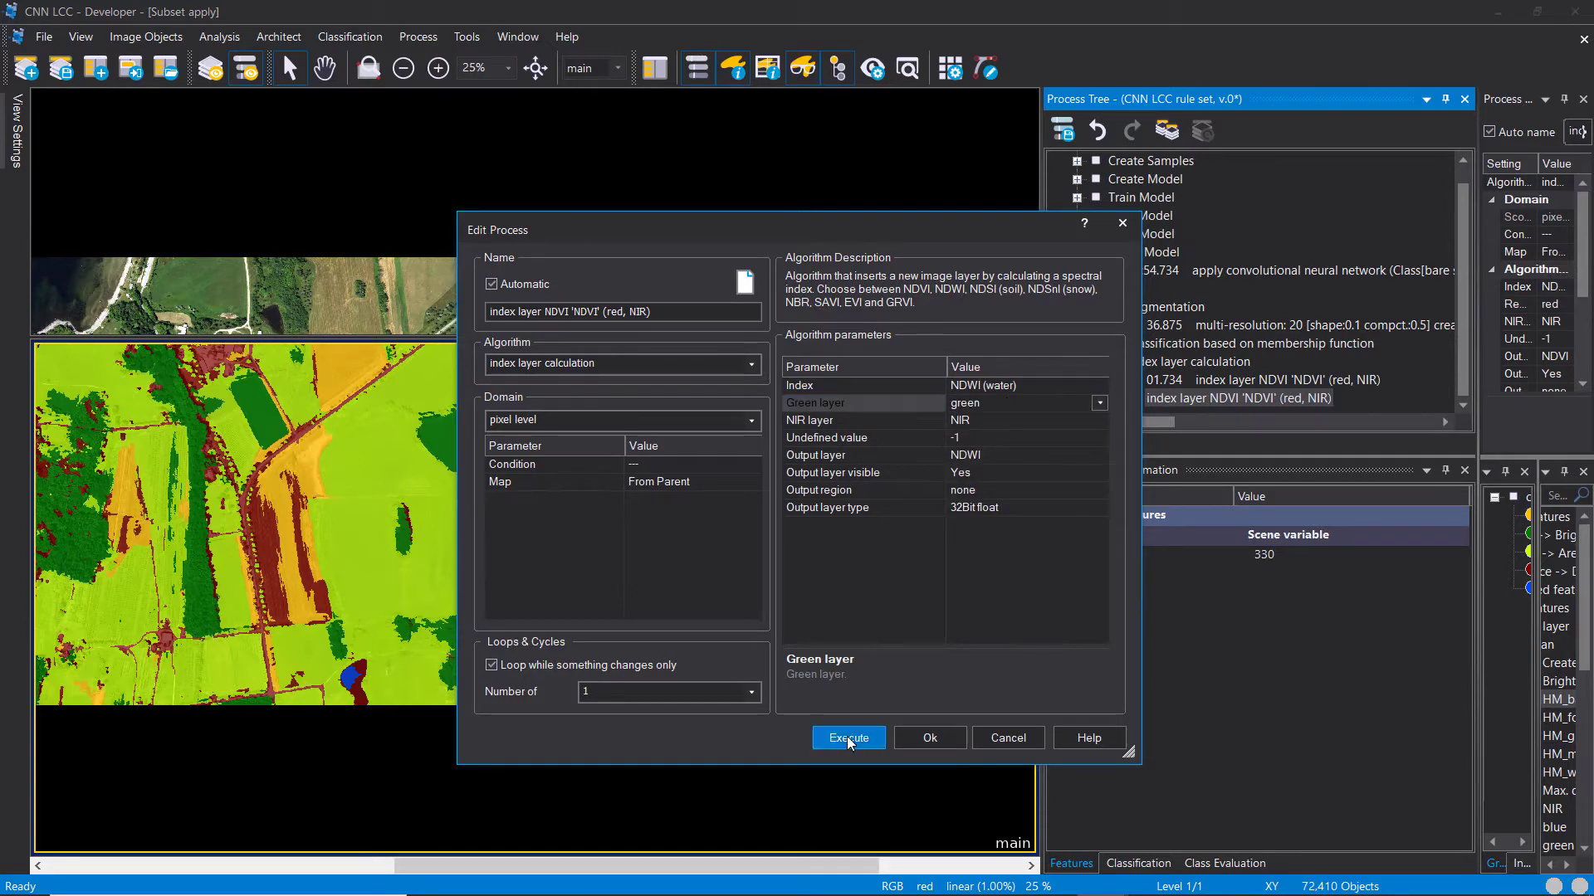
left_click(846, 738)
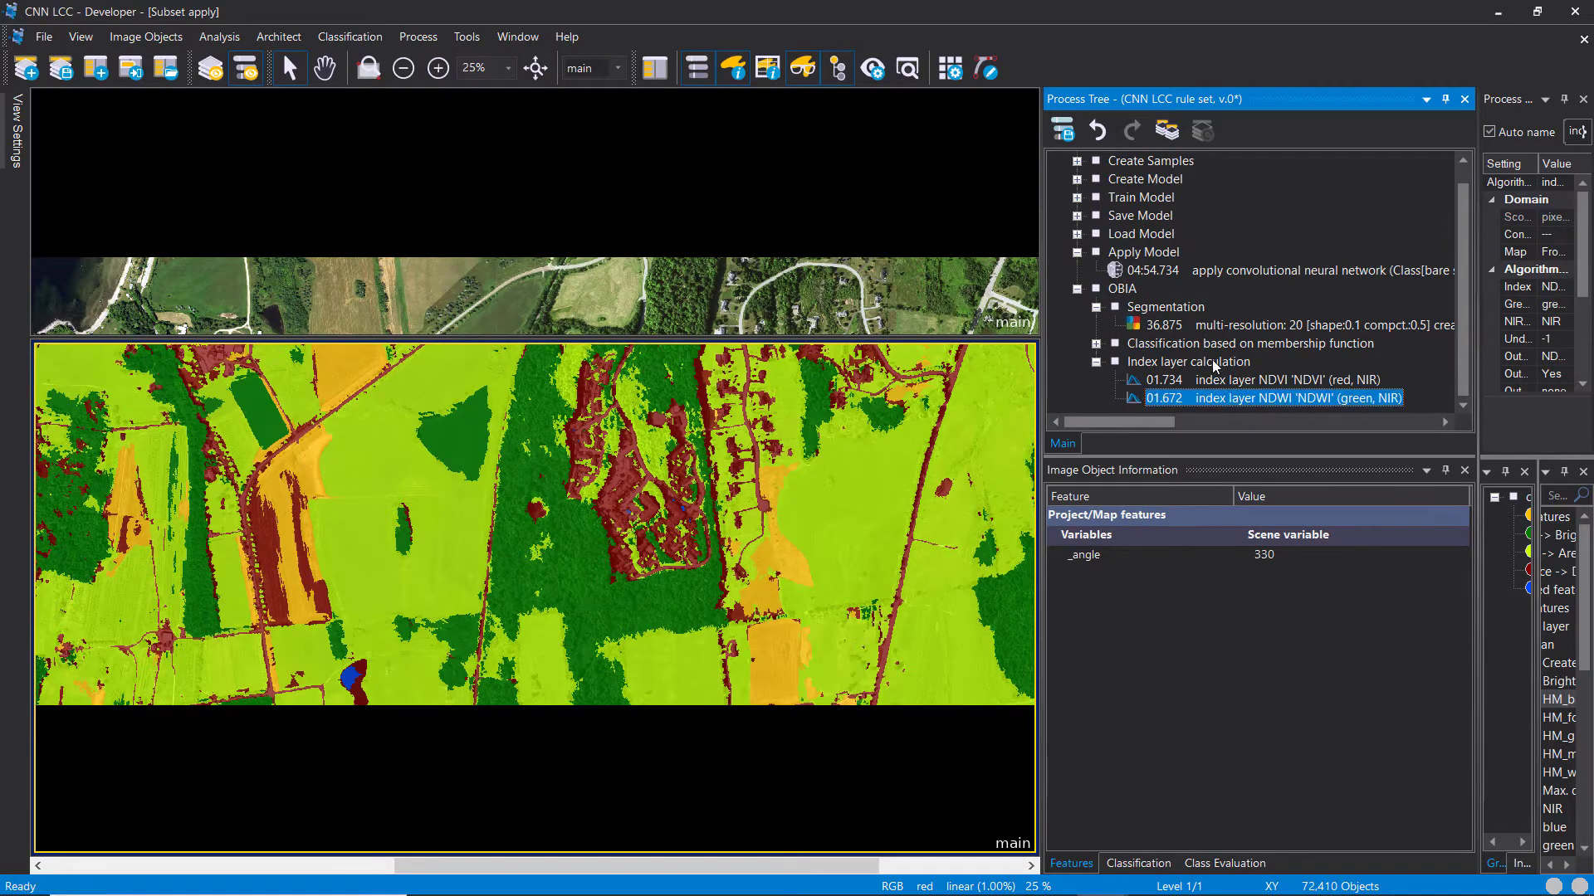
Step: Duplicate the NDWI process, change its index to NDSI (soil) with blue as the blue layer, and execute it
key("ctrl+v")
double_click(1215, 402)
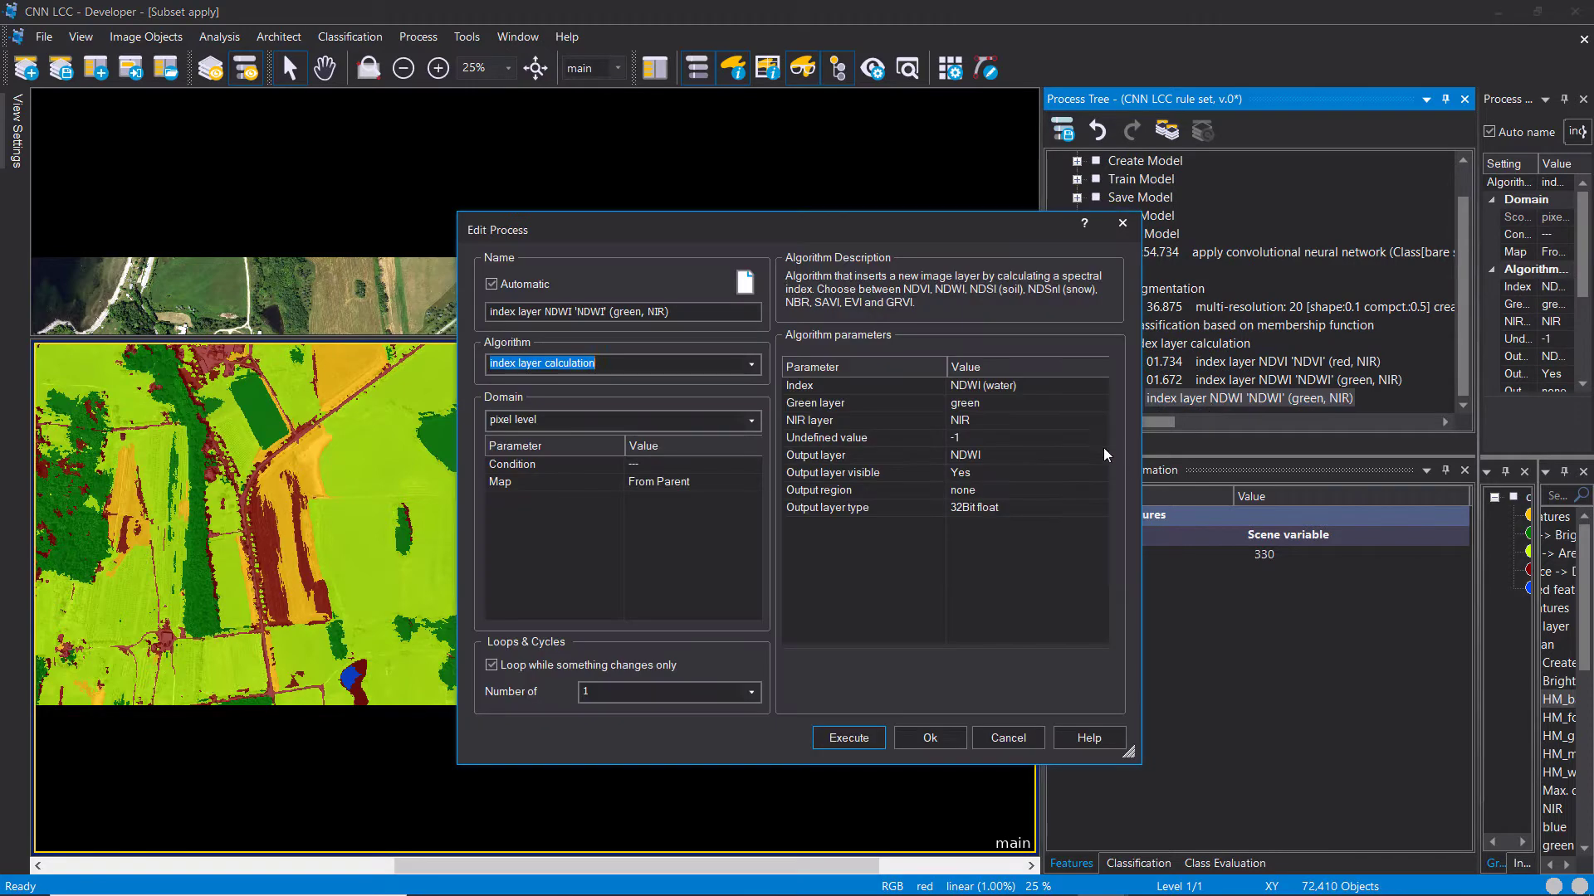
left_click(1099, 387)
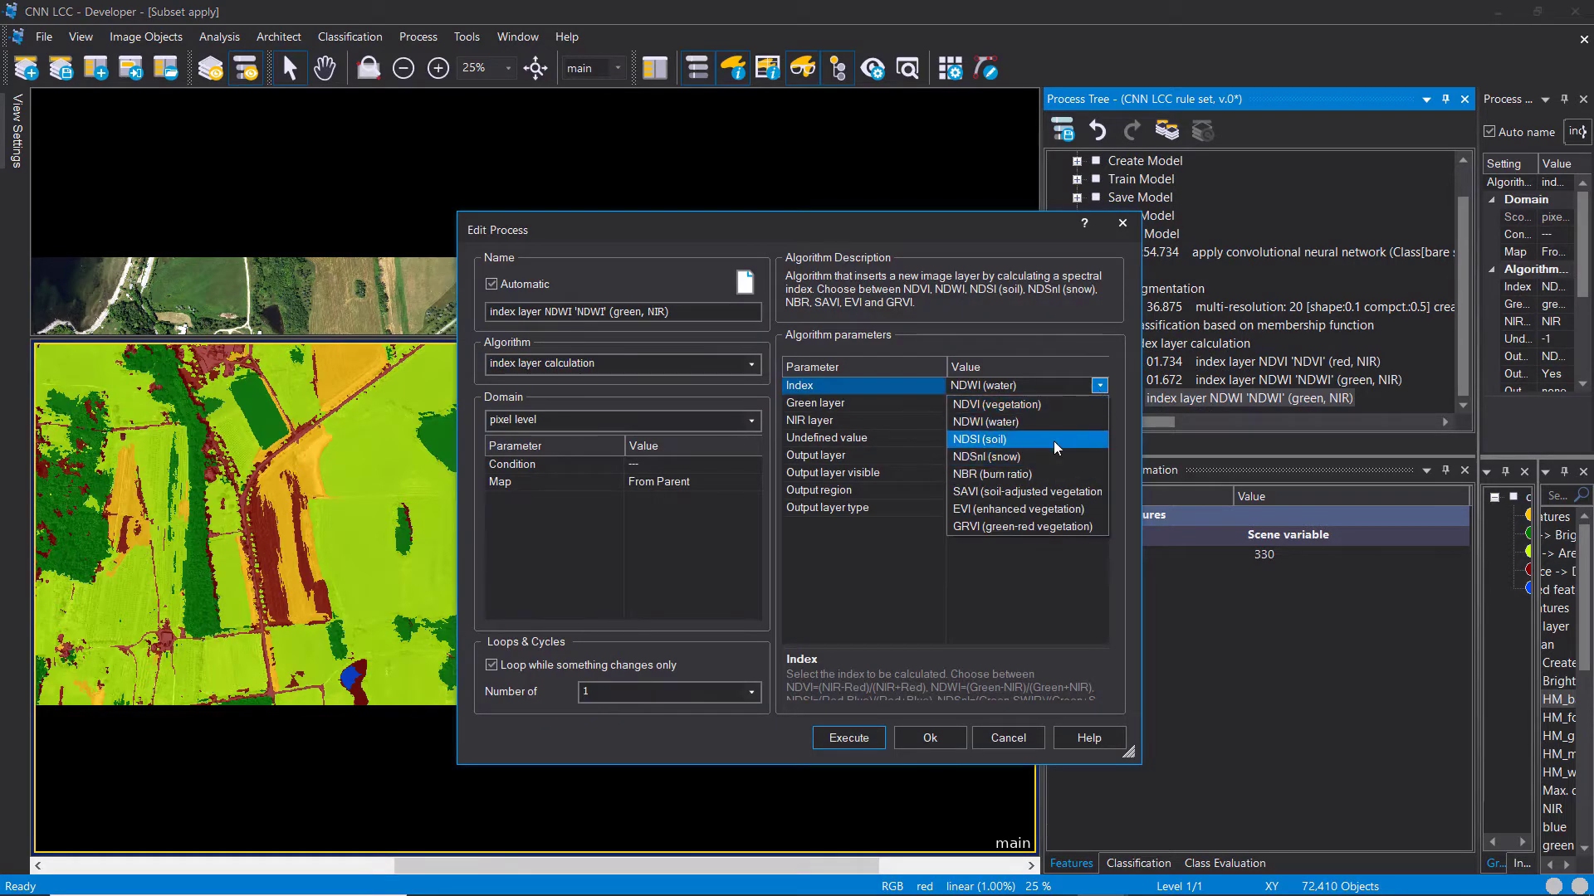
left_click(1010, 454)
left_click(1097, 421)
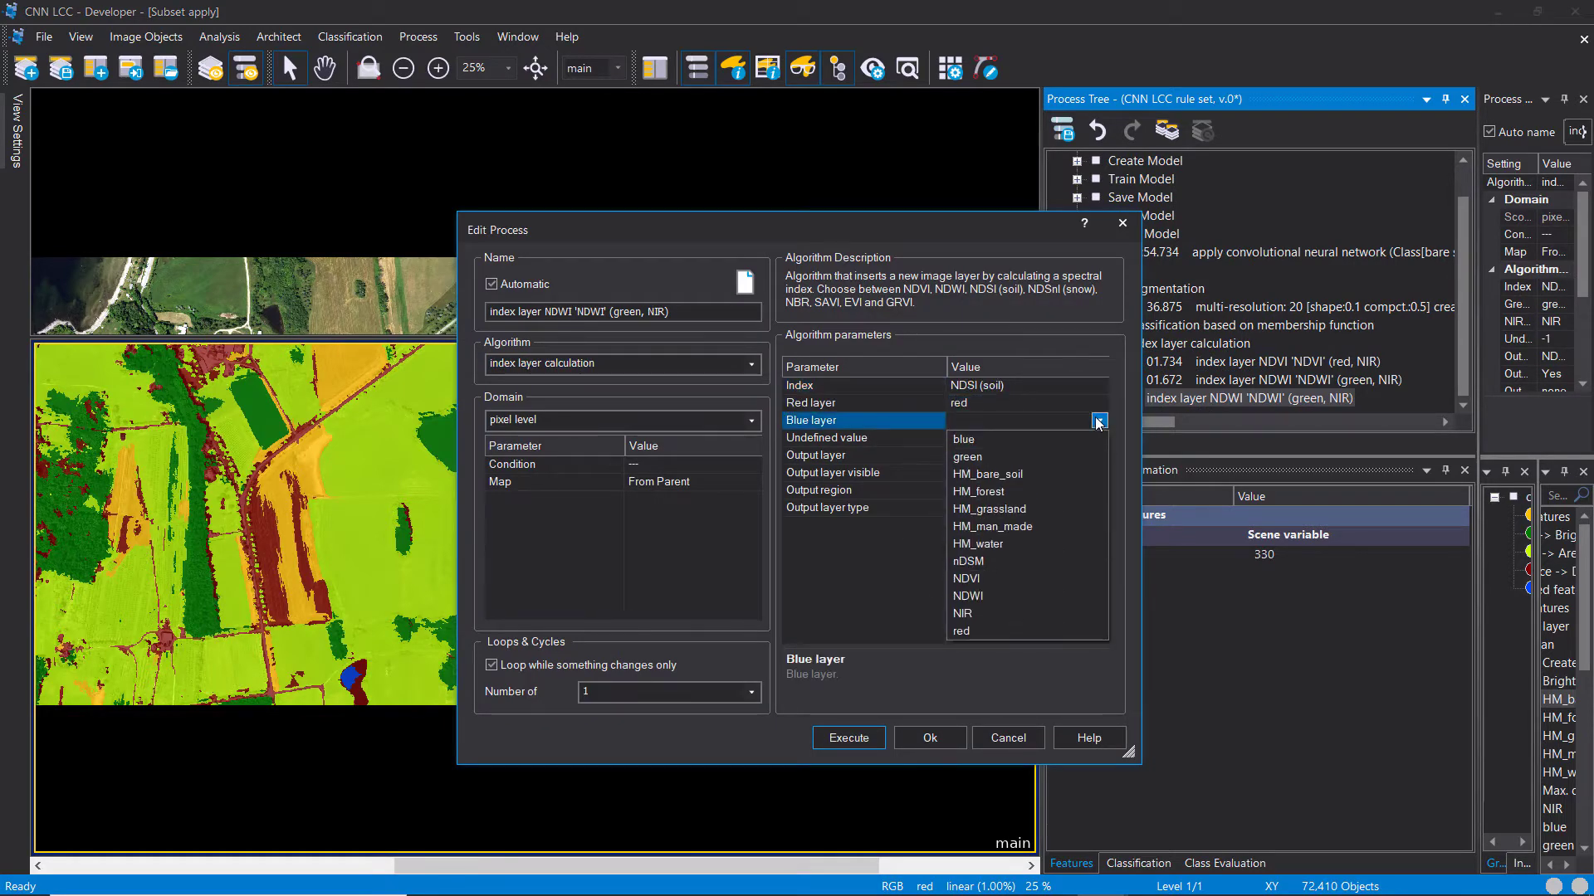
left_click(1025, 440)
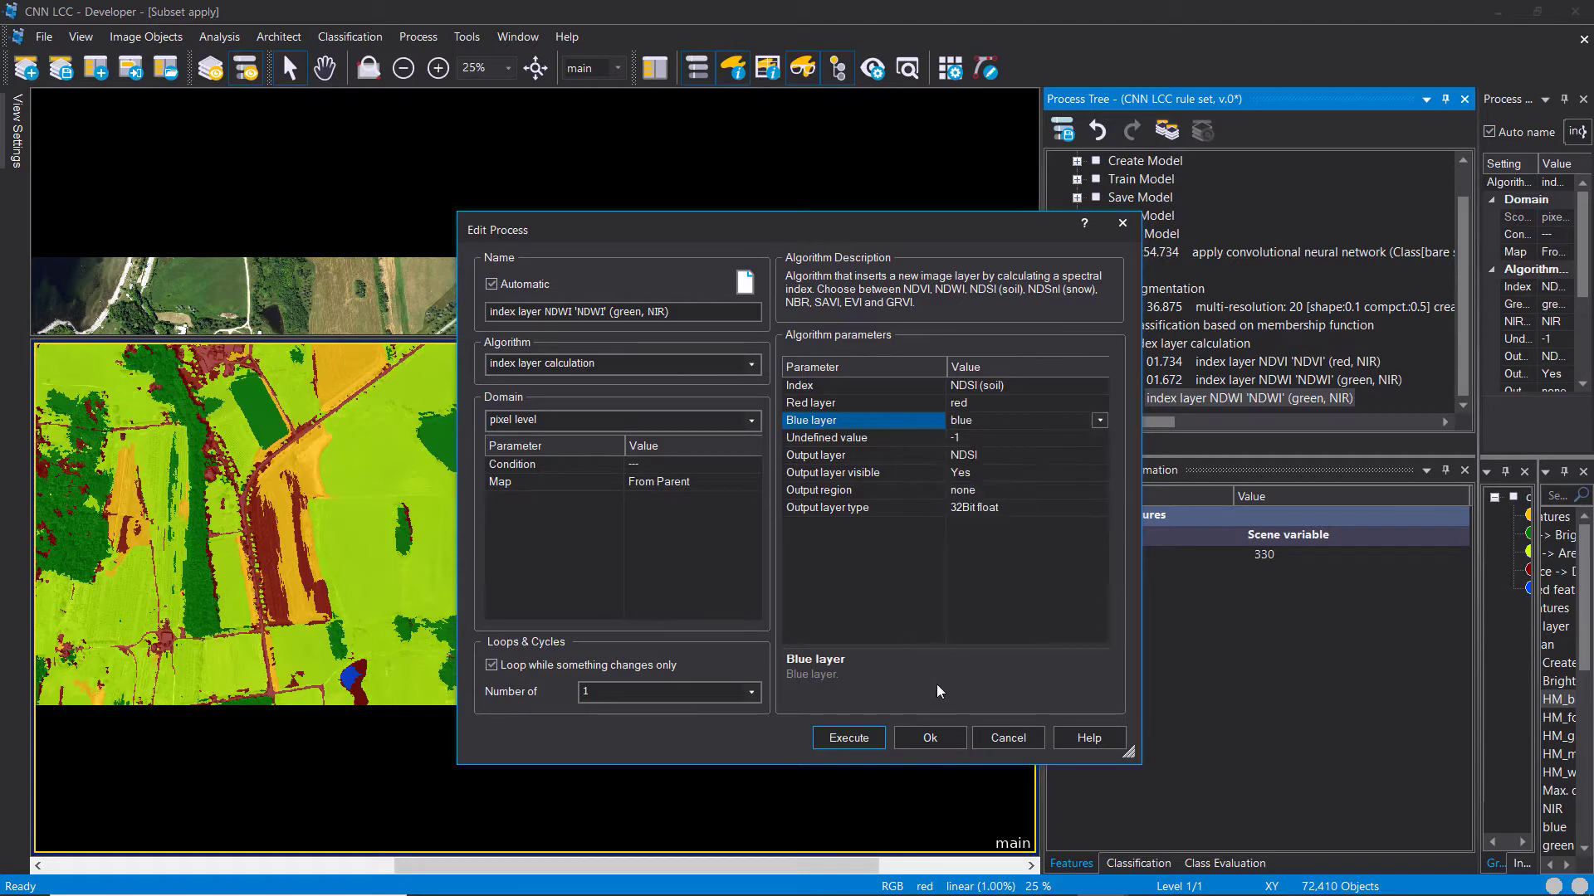
left_click(871, 743)
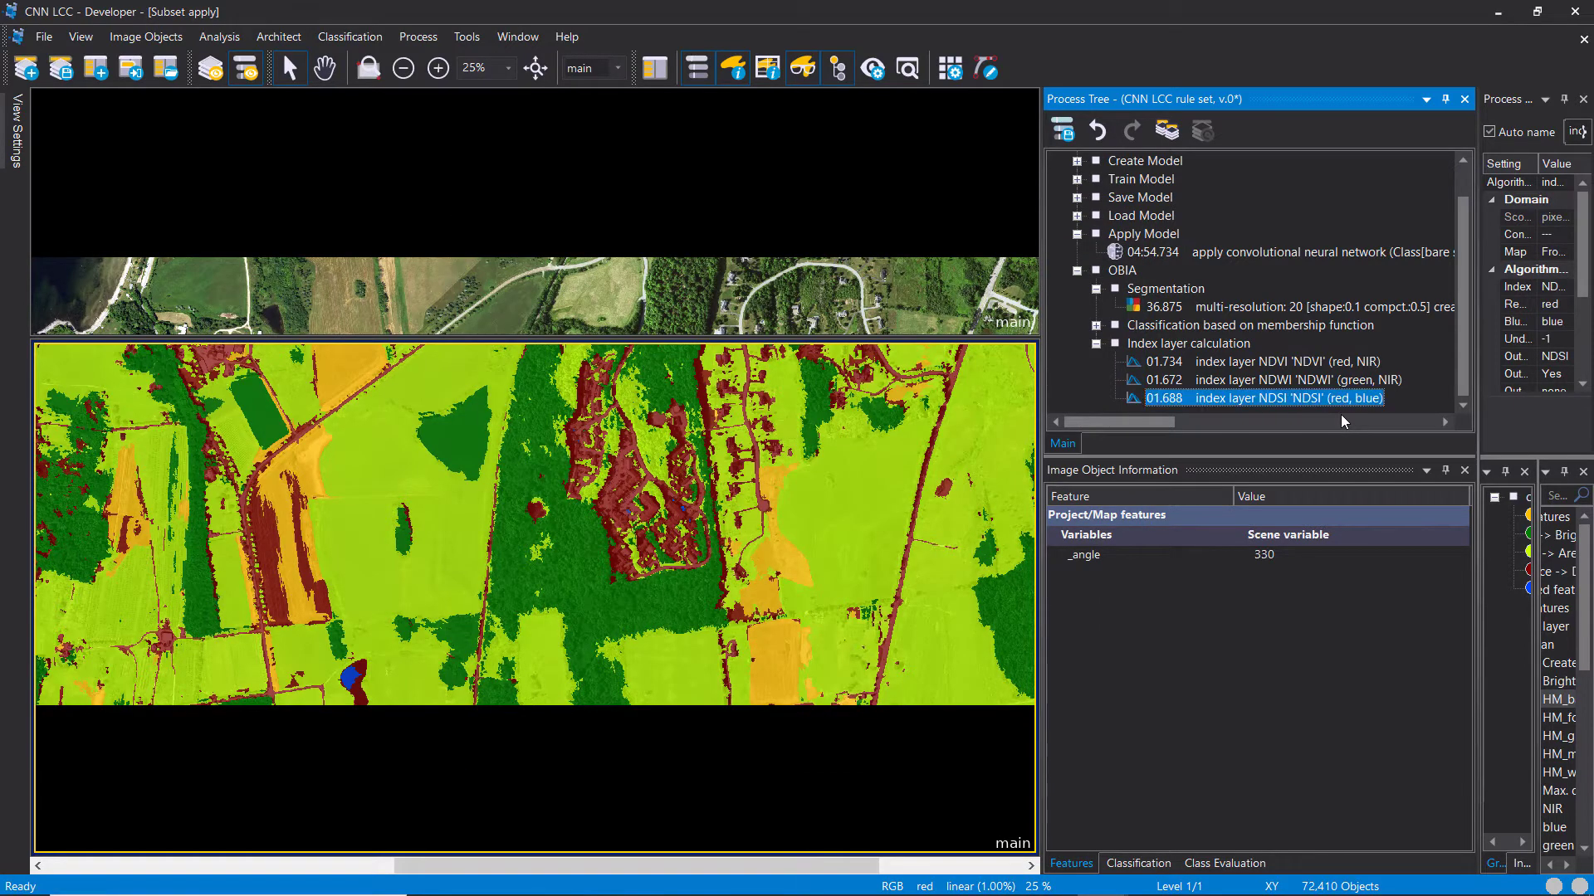
Step: Keep the view settings open, hide the classification in the main view and display the NDSI layer in single-layer grayscale
left_click(17, 128)
left_click(472, 100)
left_click_drag(473, 189, 377, 198)
left_click_drag(512, 338, 496, 568)
left_click(496, 568)
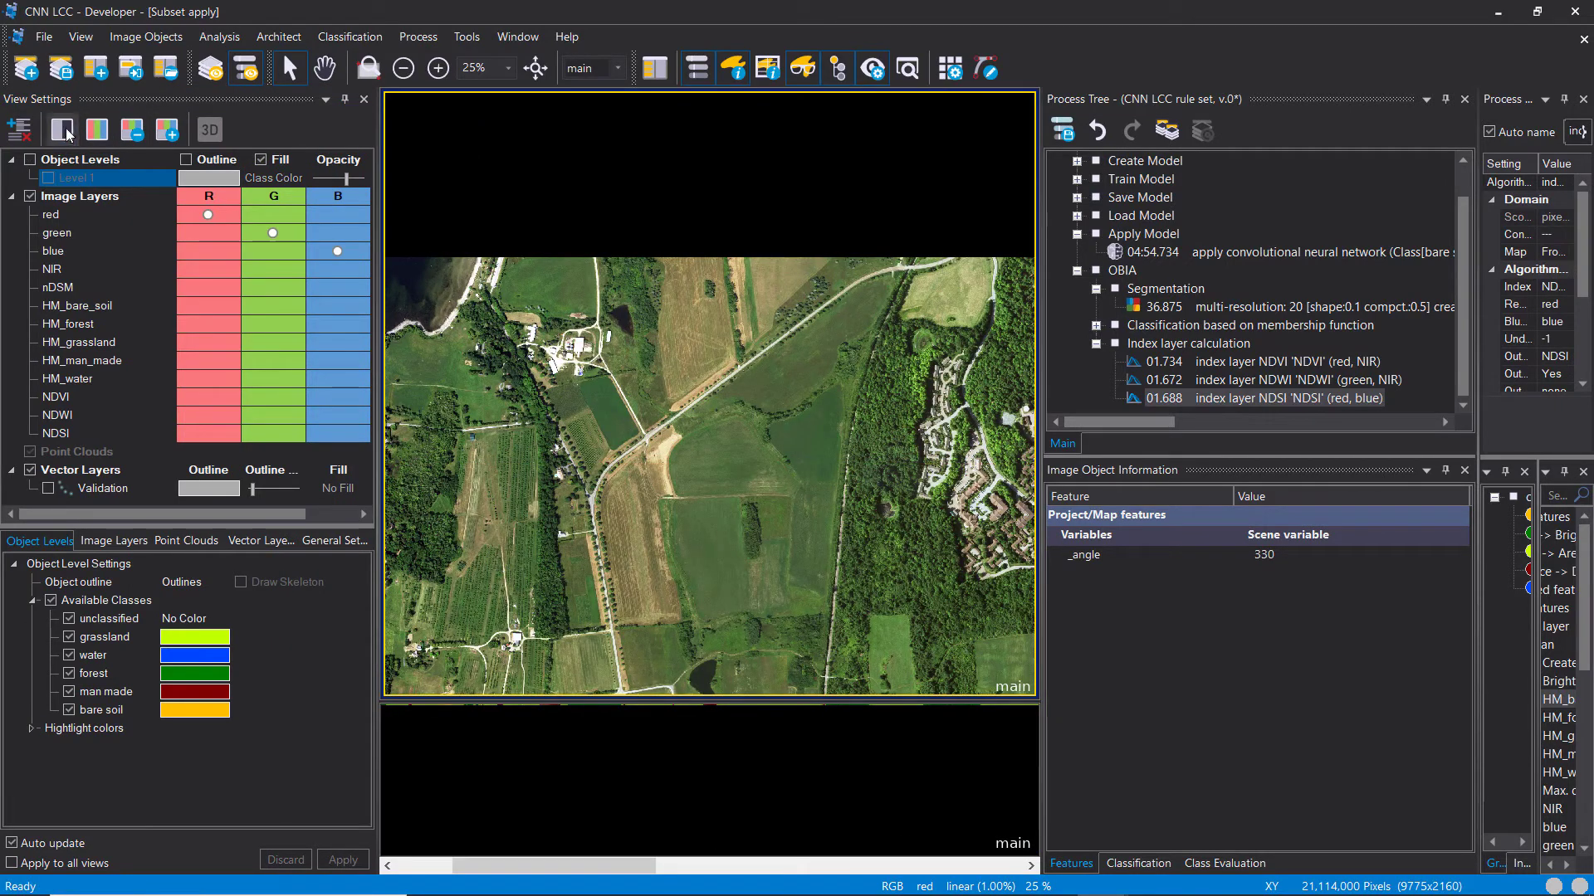
left_click(132, 128)
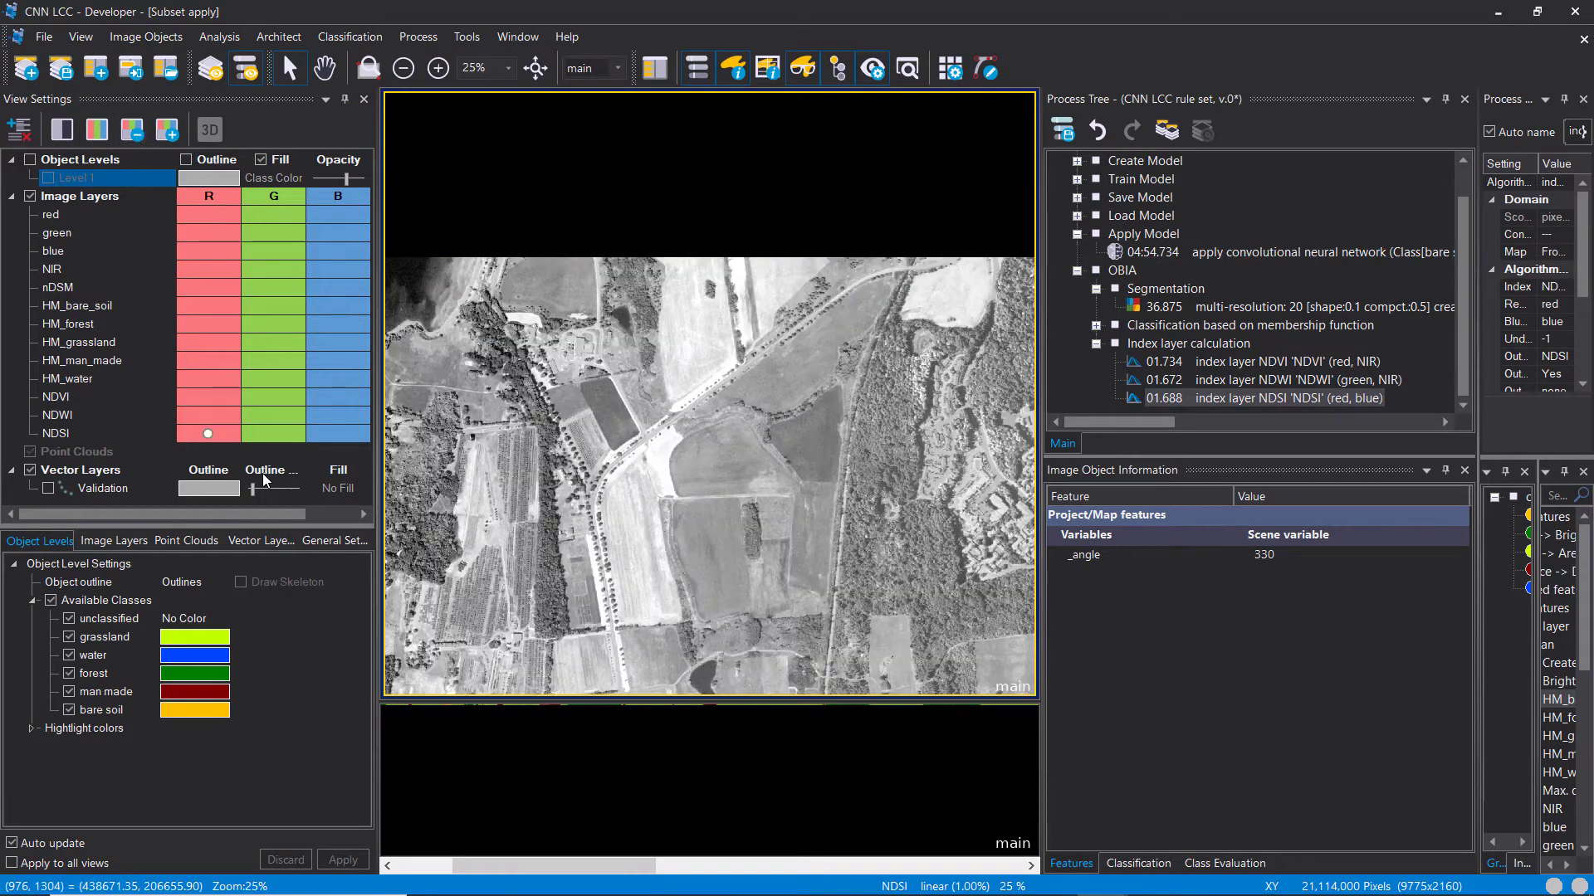
Step: Display the NDWI and NDVI layers in turn and examine their pixel values over water, buildings and vegetation
mouse_move(663, 422)
left_click(207, 415)
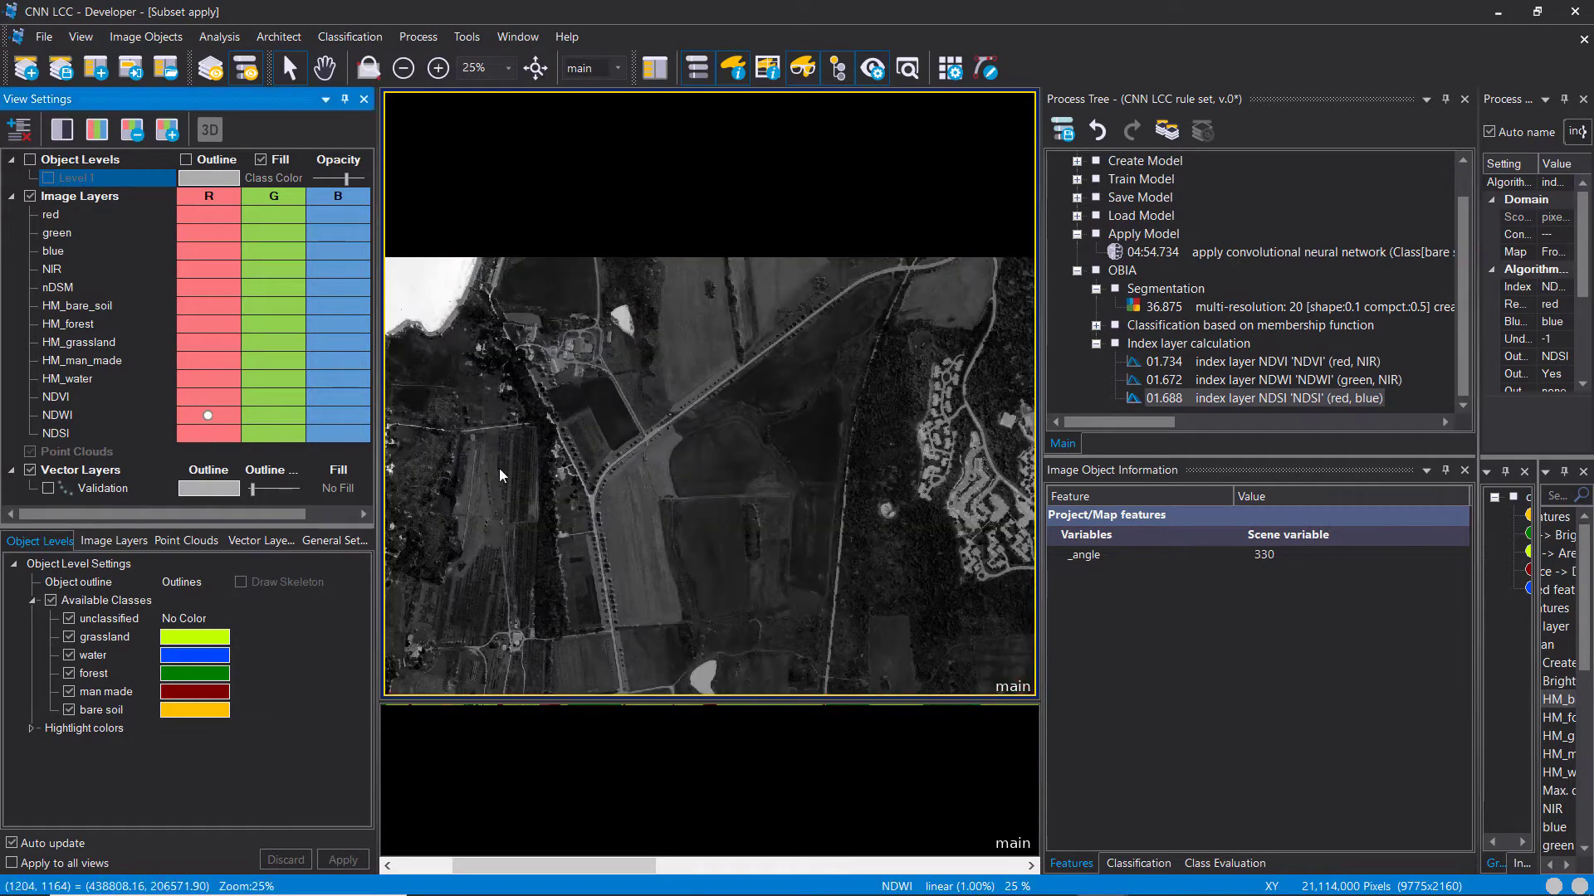
scroll(816, 486, "down", 1)
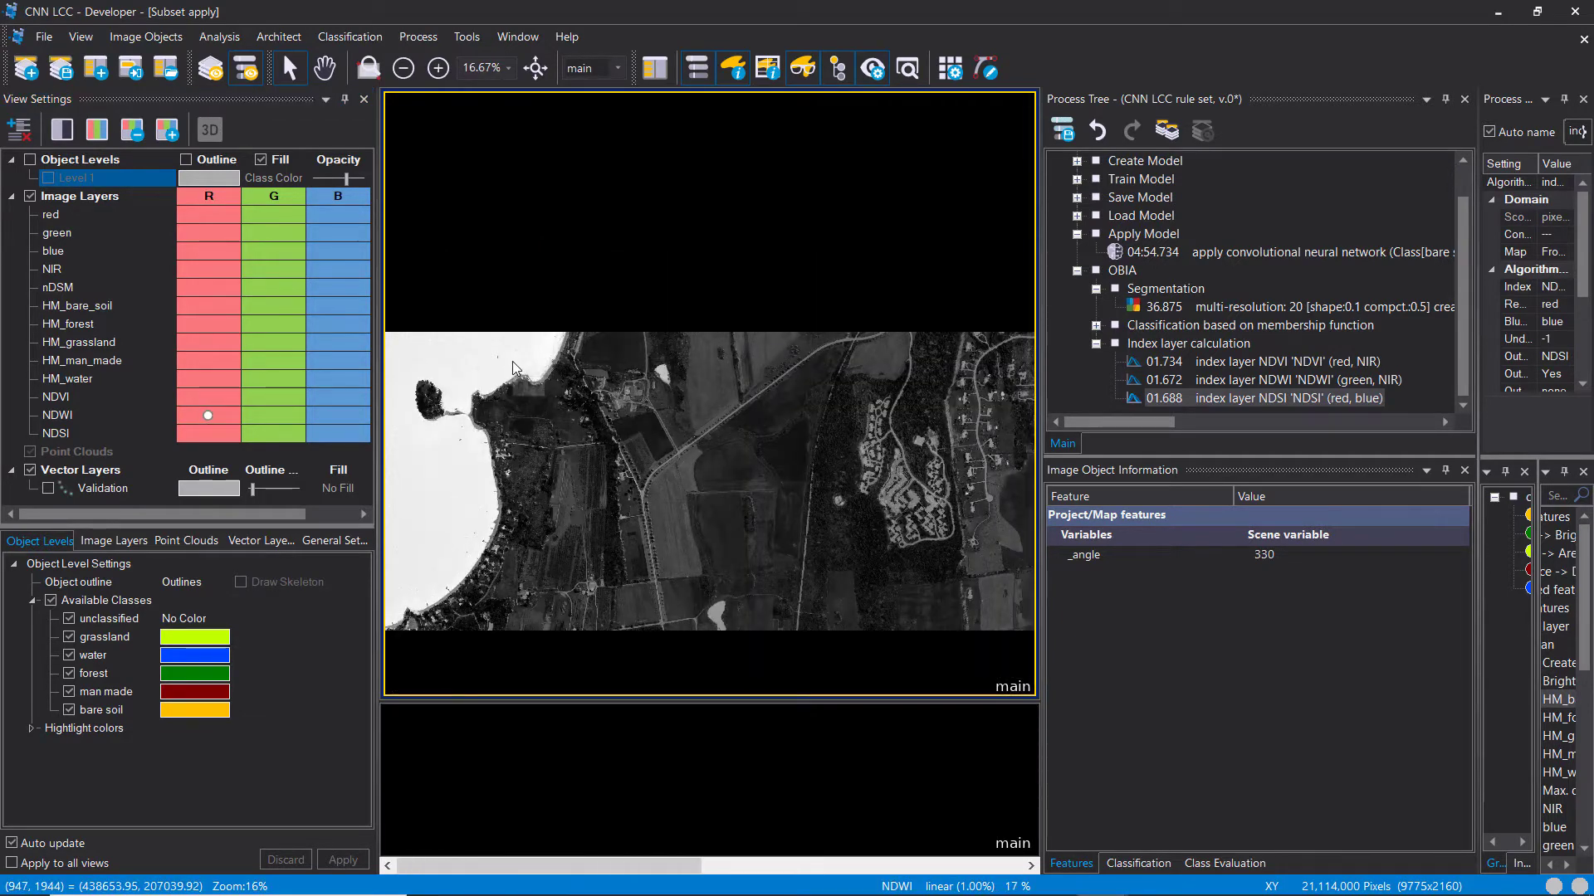
mouse_move(651, 392)
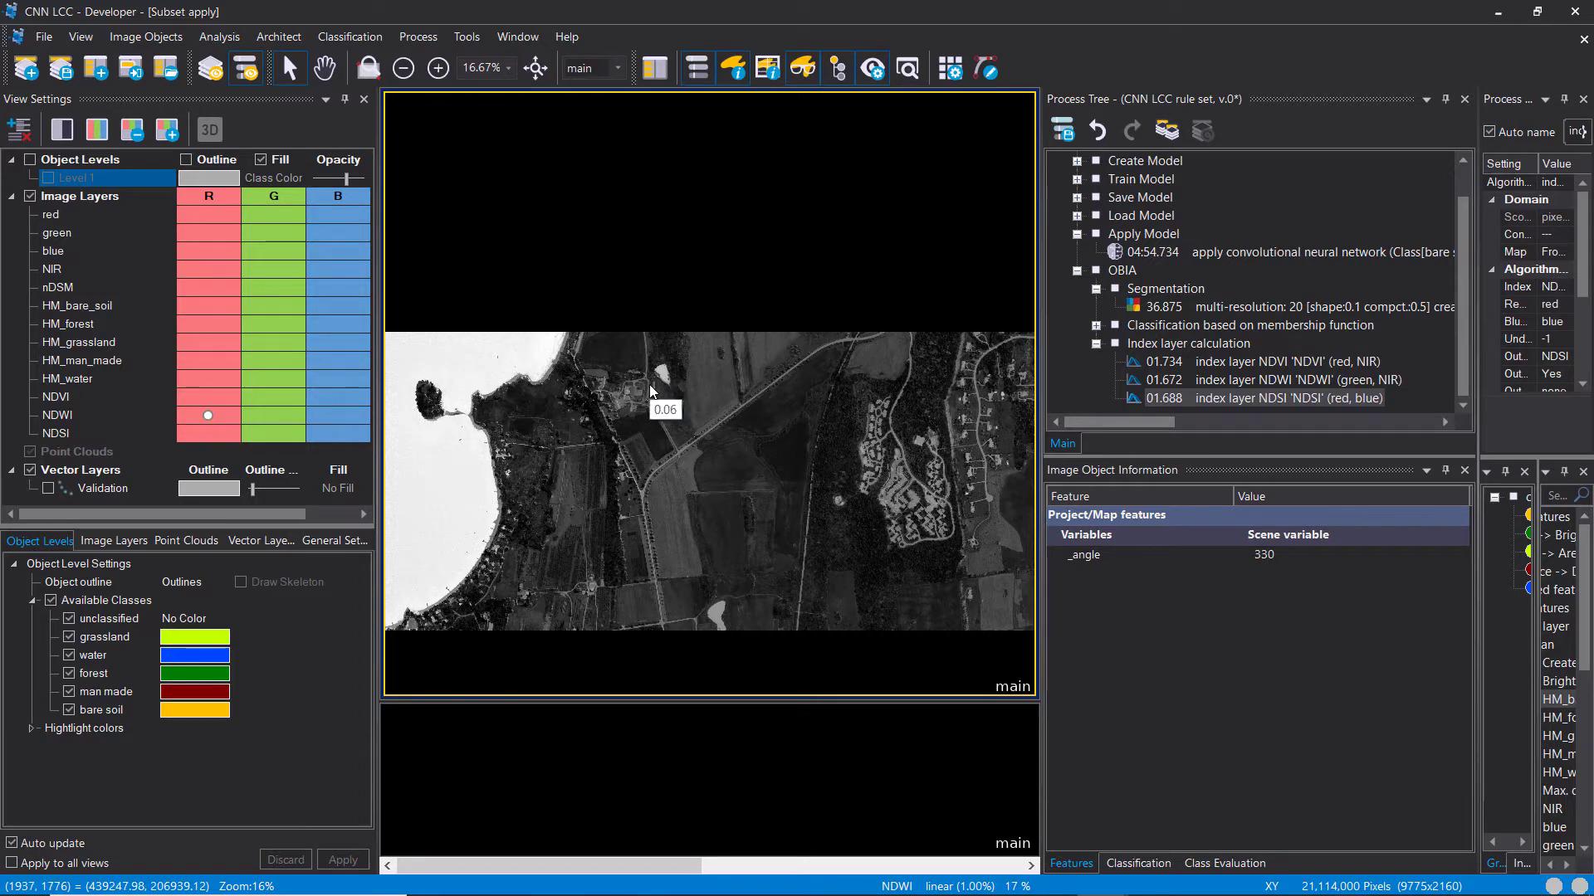
left_click_drag(963, 448, 503, 397)
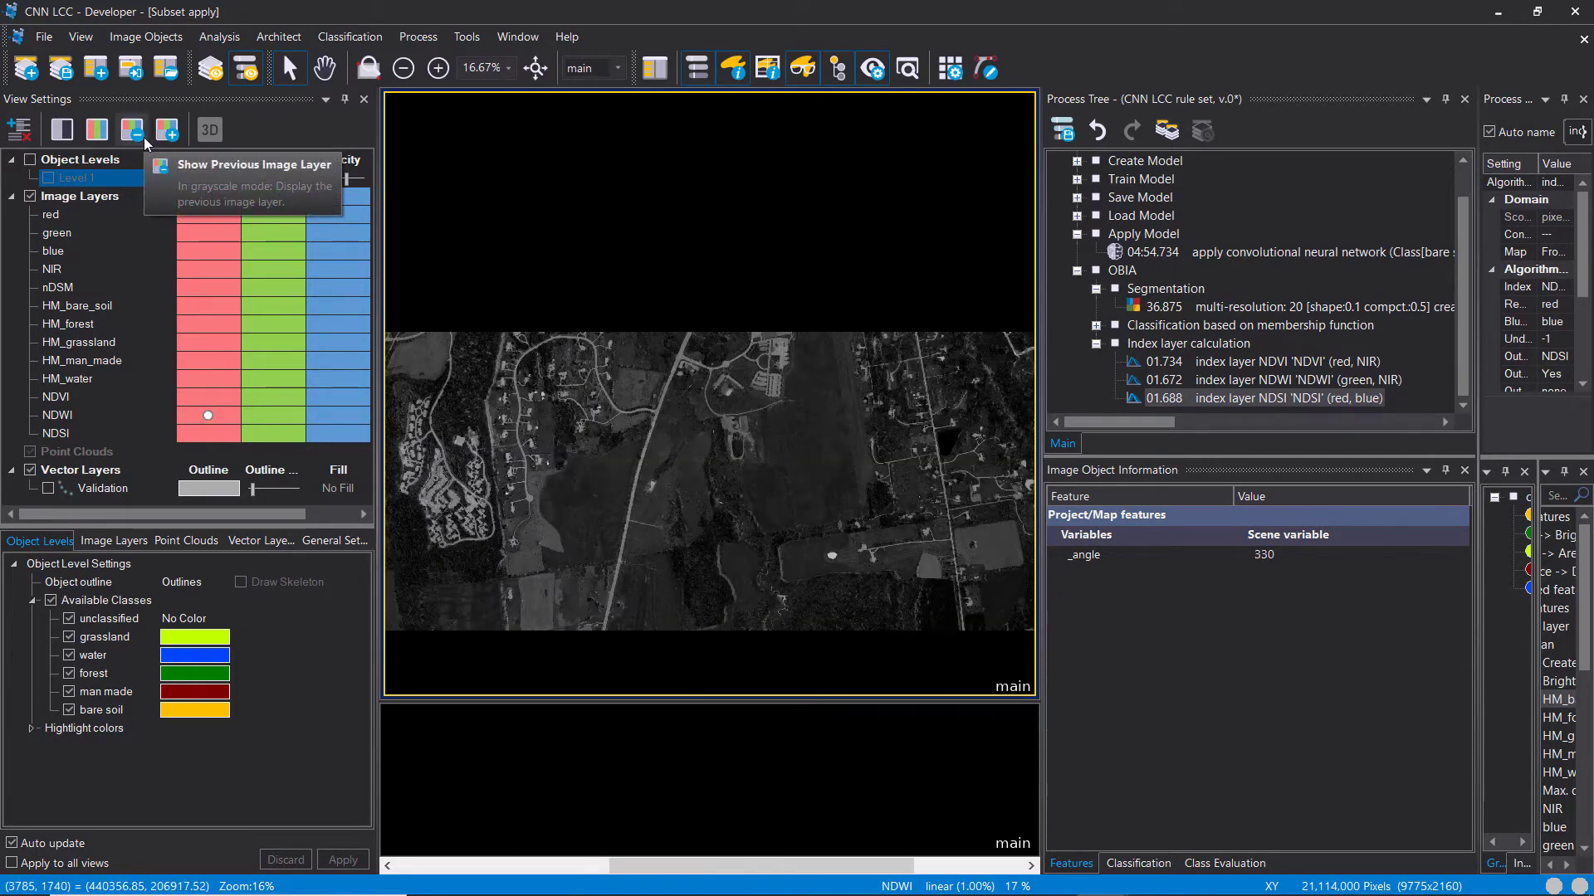
left_click(208, 398)
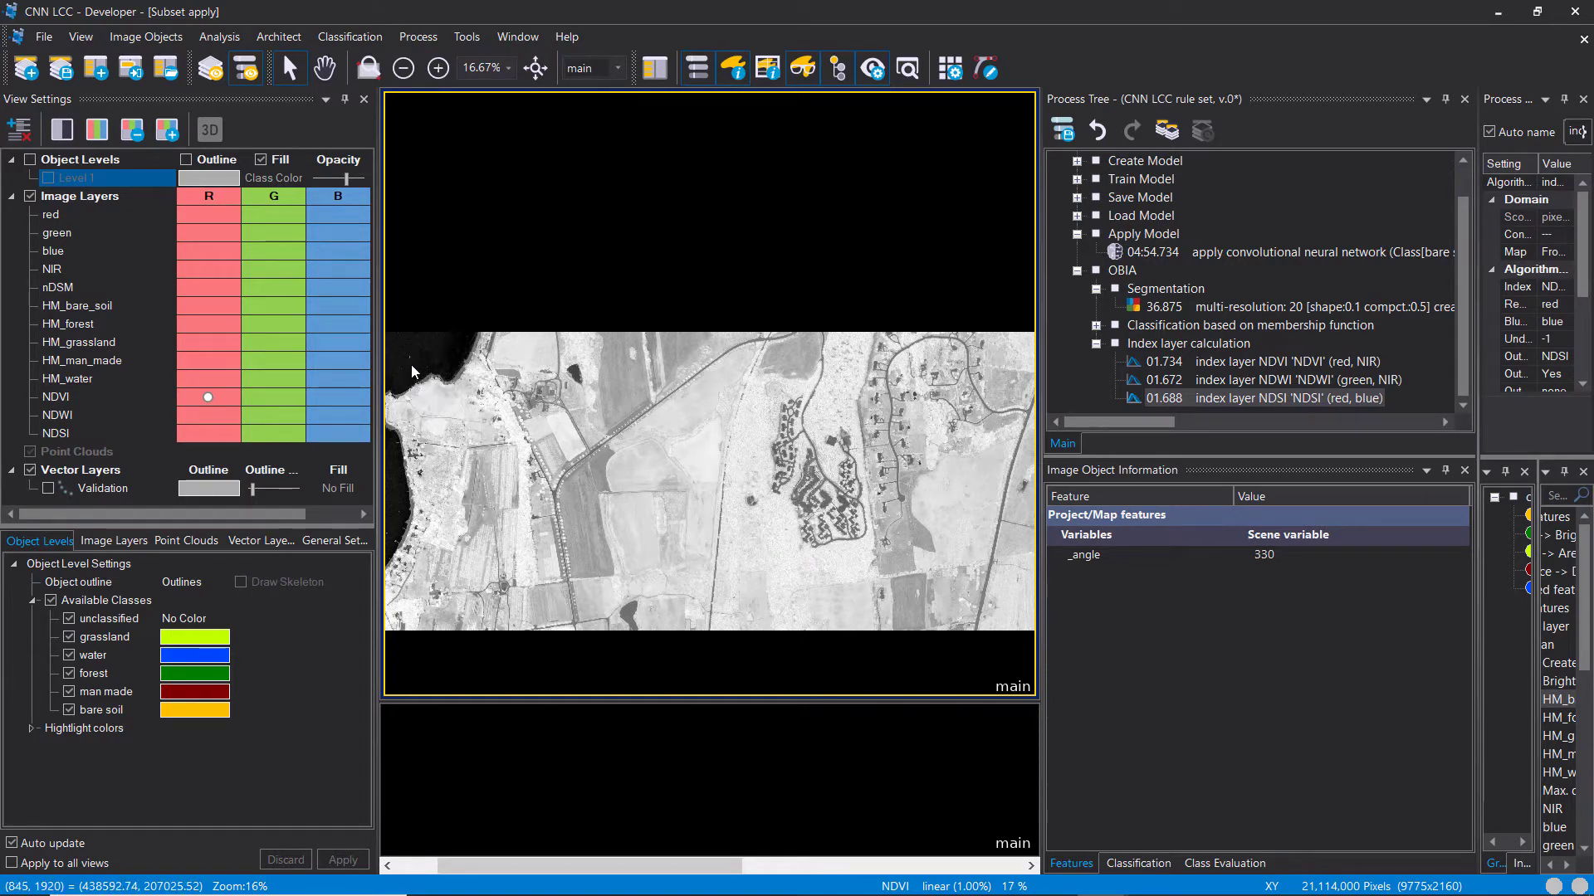
mouse_move(412, 370)
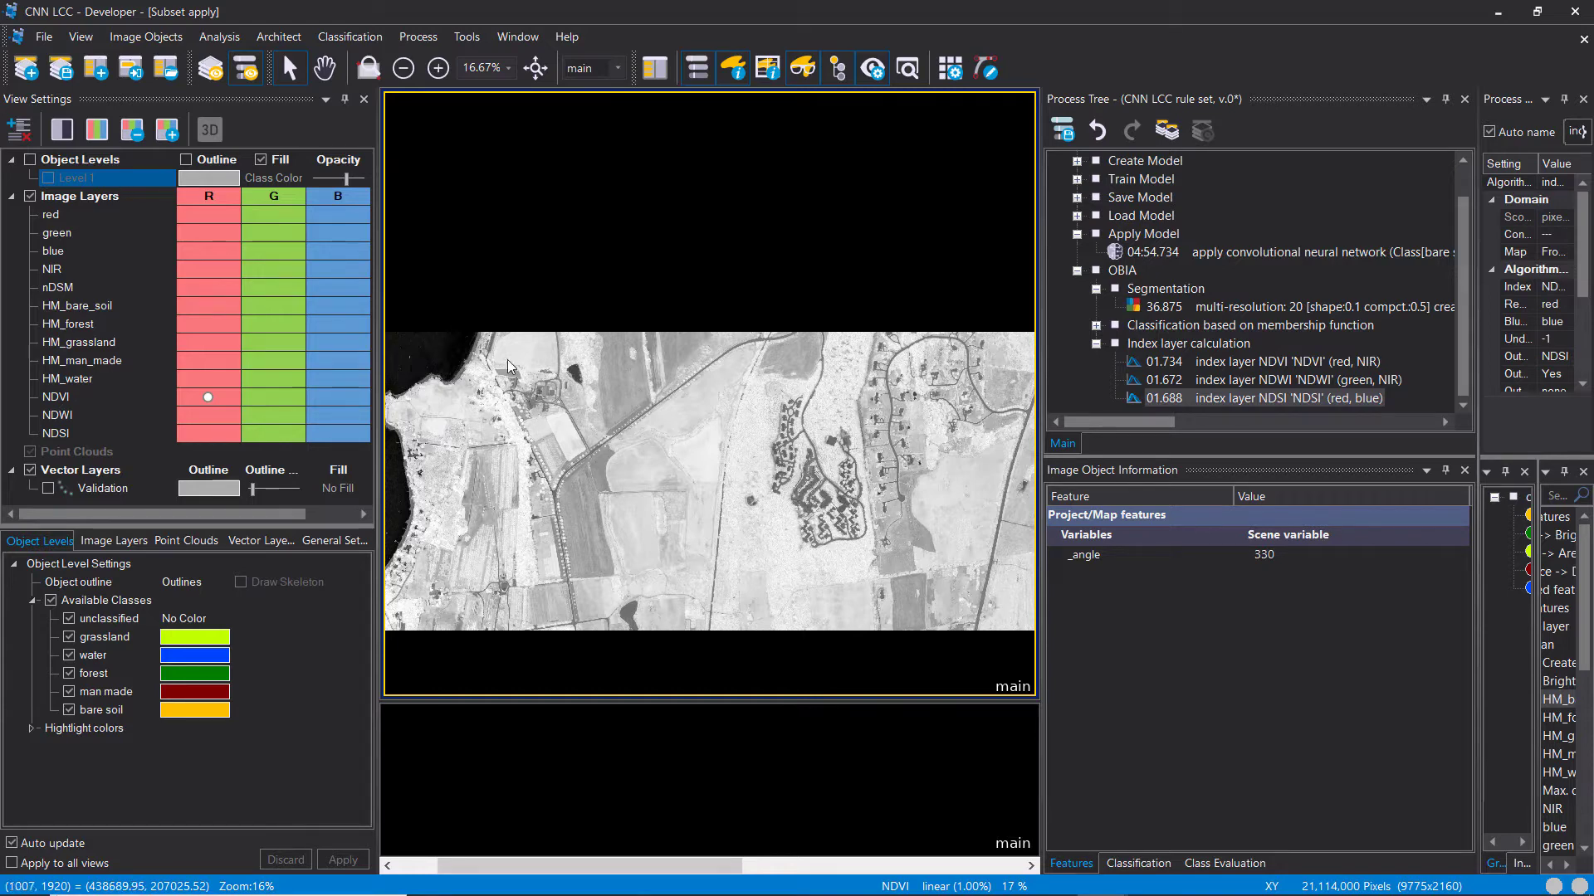
Step: Collapse the Segmentation, Classification based on membership function and Index layer calculation groups in the process tree
left_click(1103, 345)
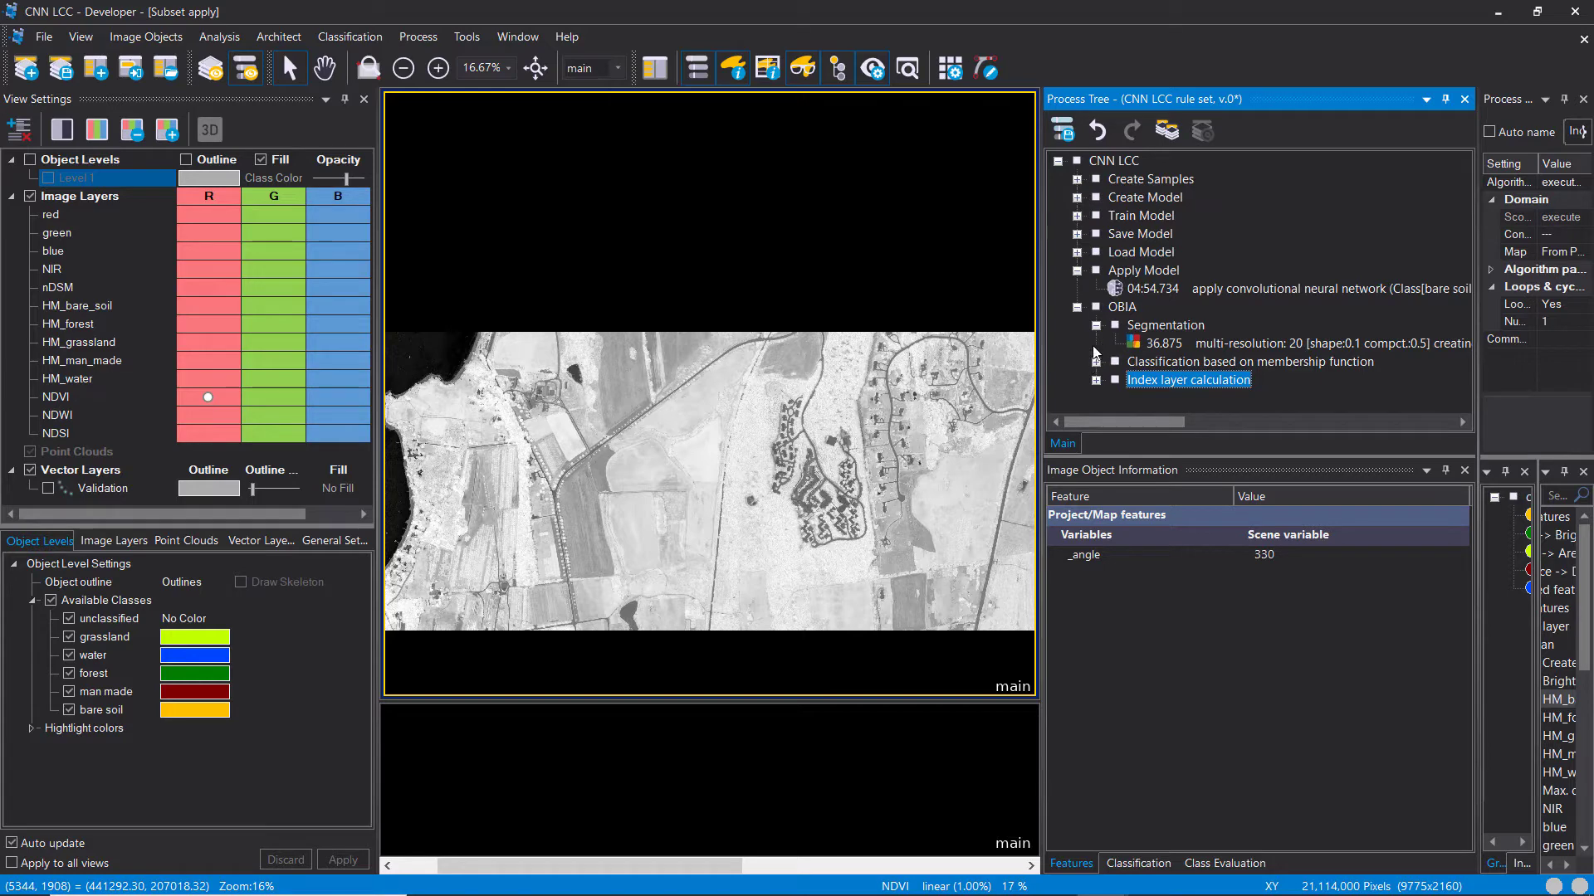
left_click(1096, 325)
left_click(1095, 343)
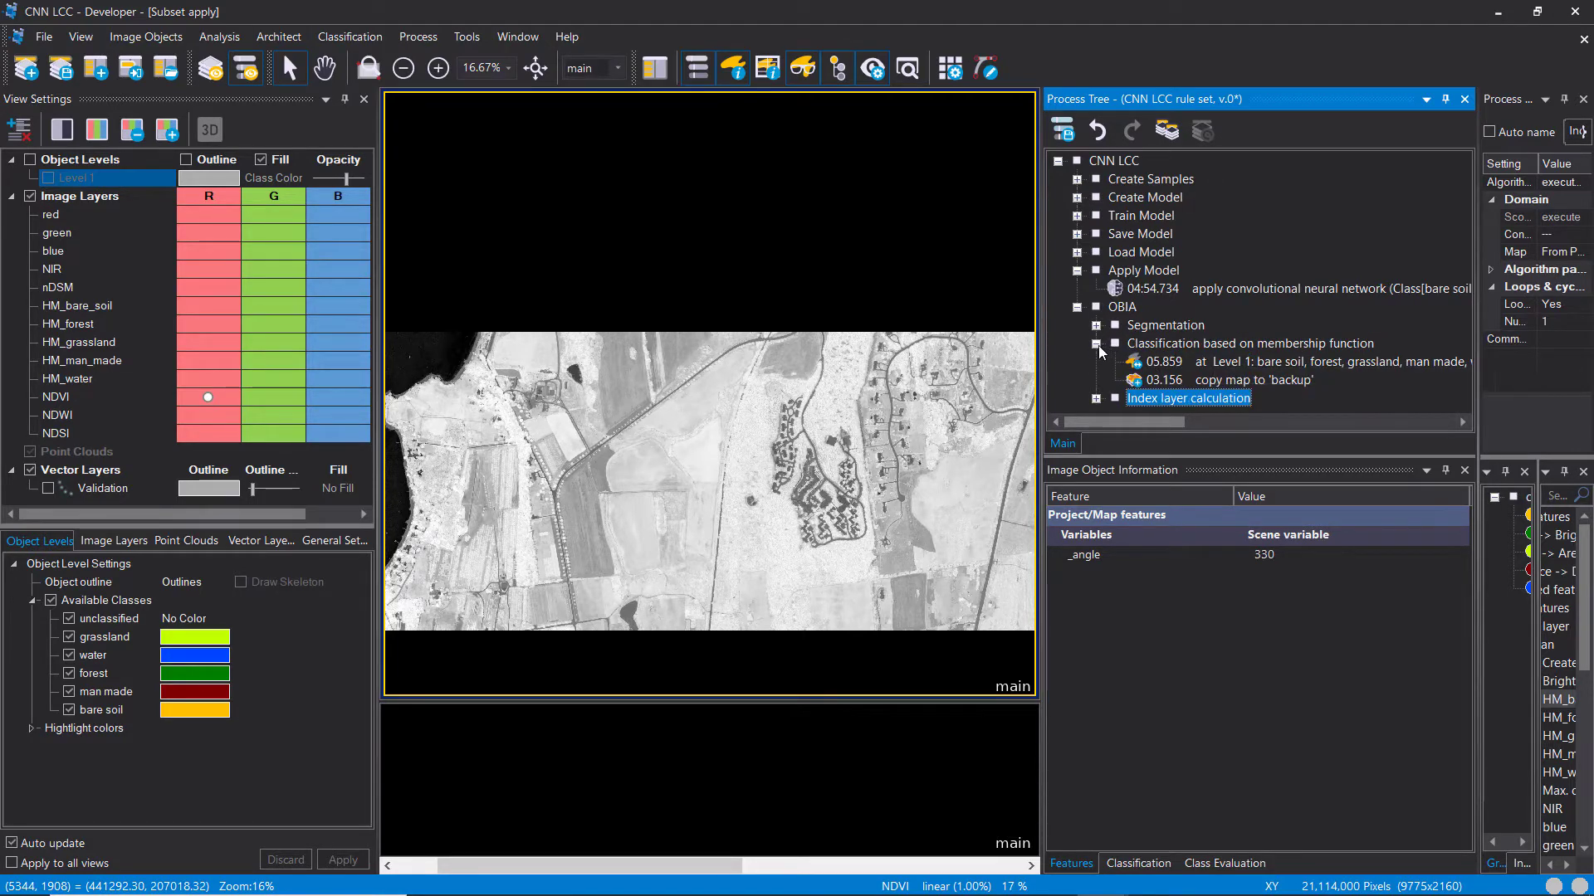
left_click(1097, 344)
left_click(1096, 361)
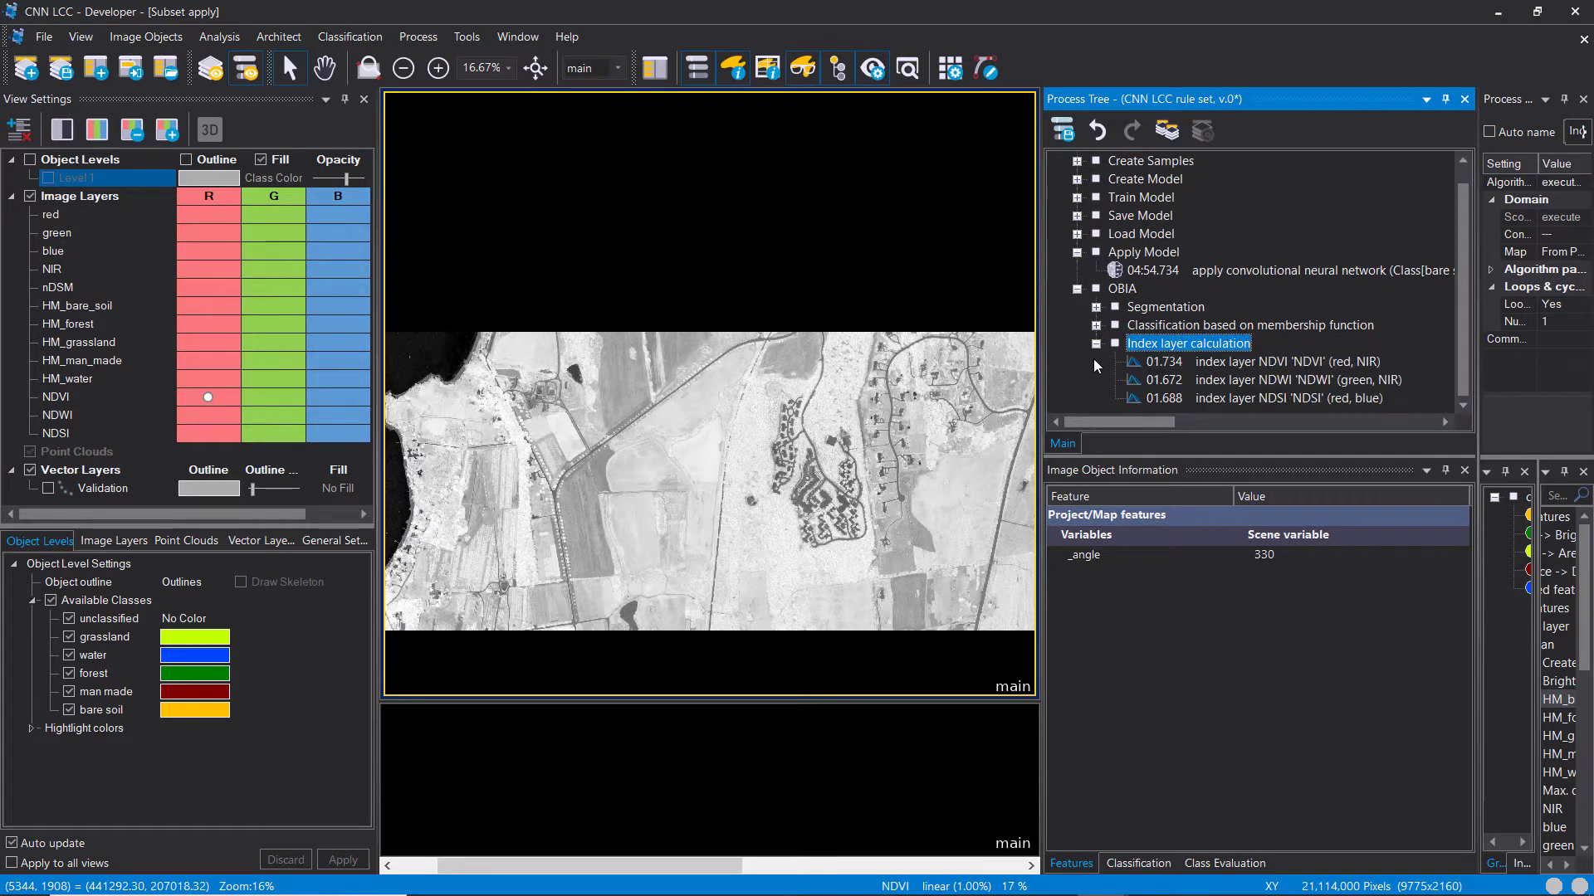
left_click(1096, 344)
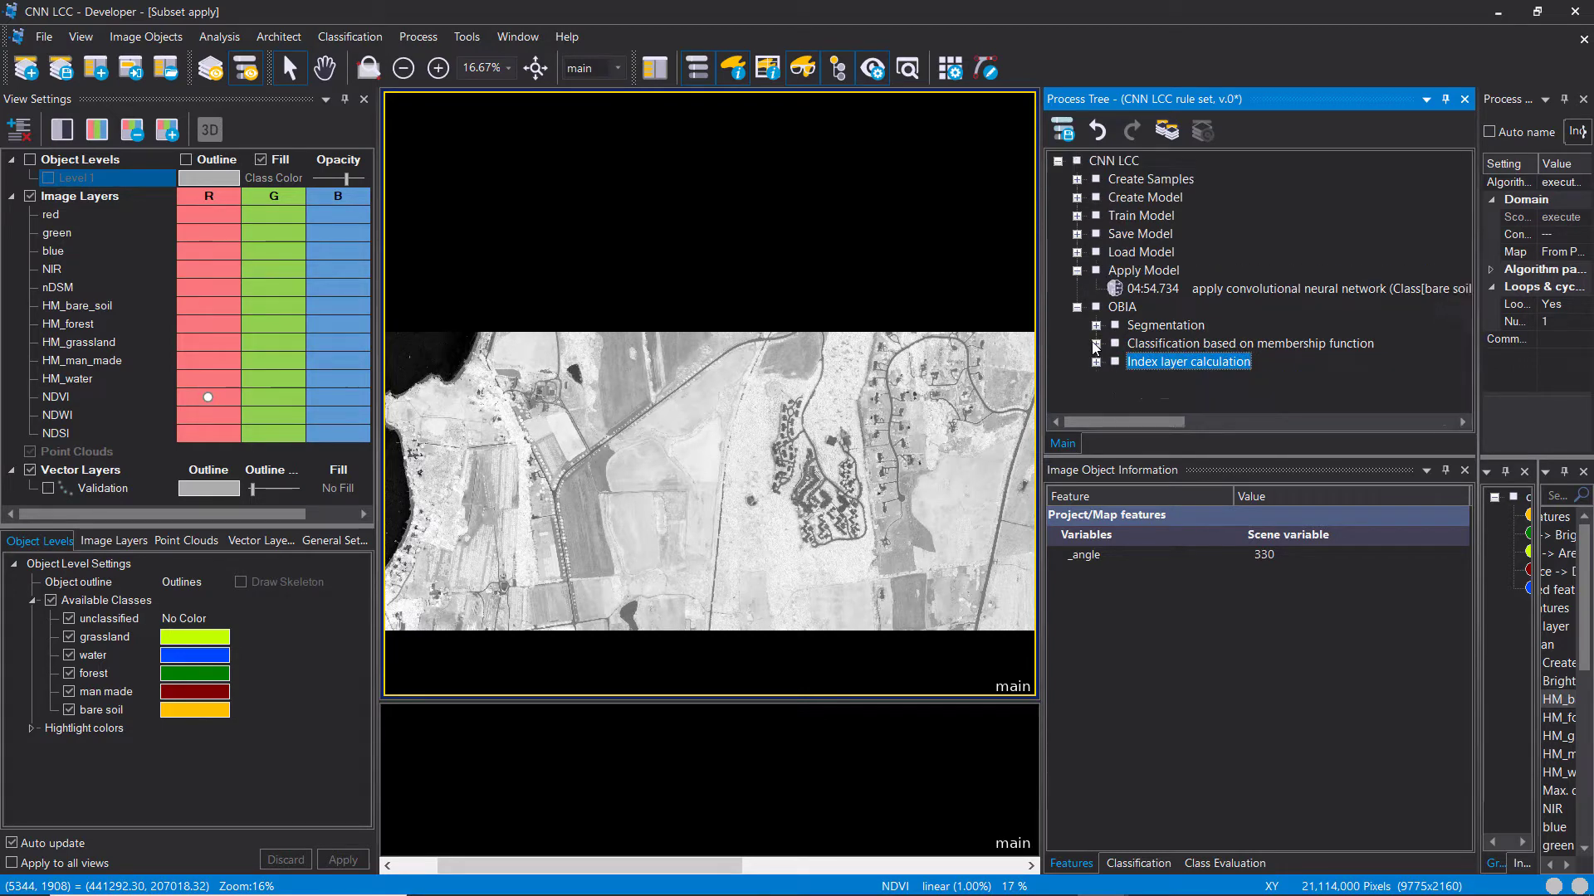
Step: Append a parent process named "Knowledge-based classification" after Index layer calculation
double_click(1157, 361)
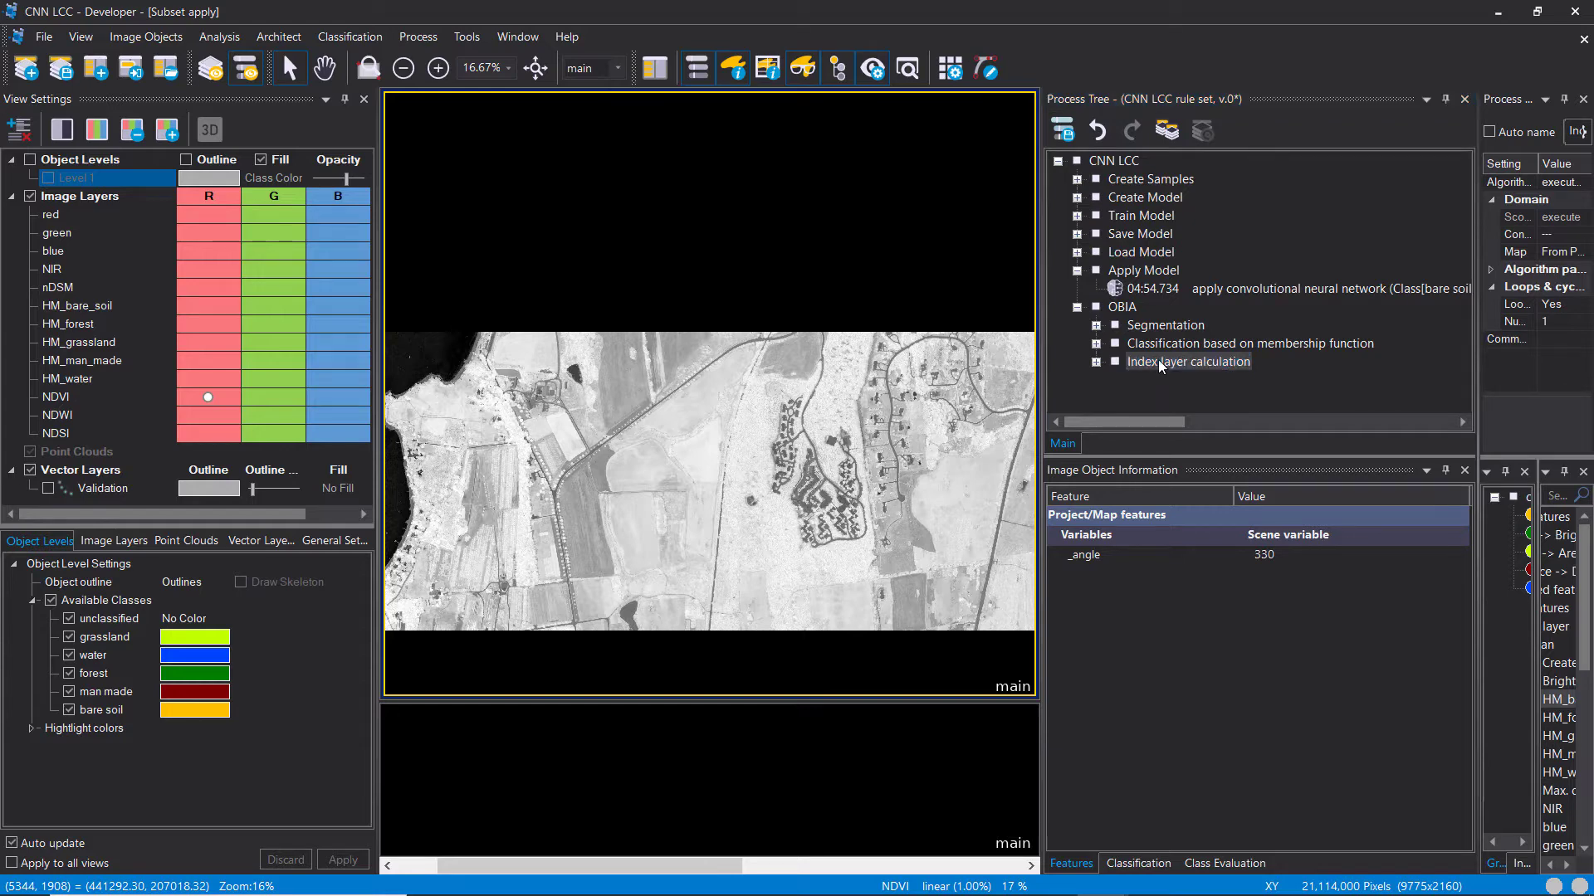
right_click(1159, 360)
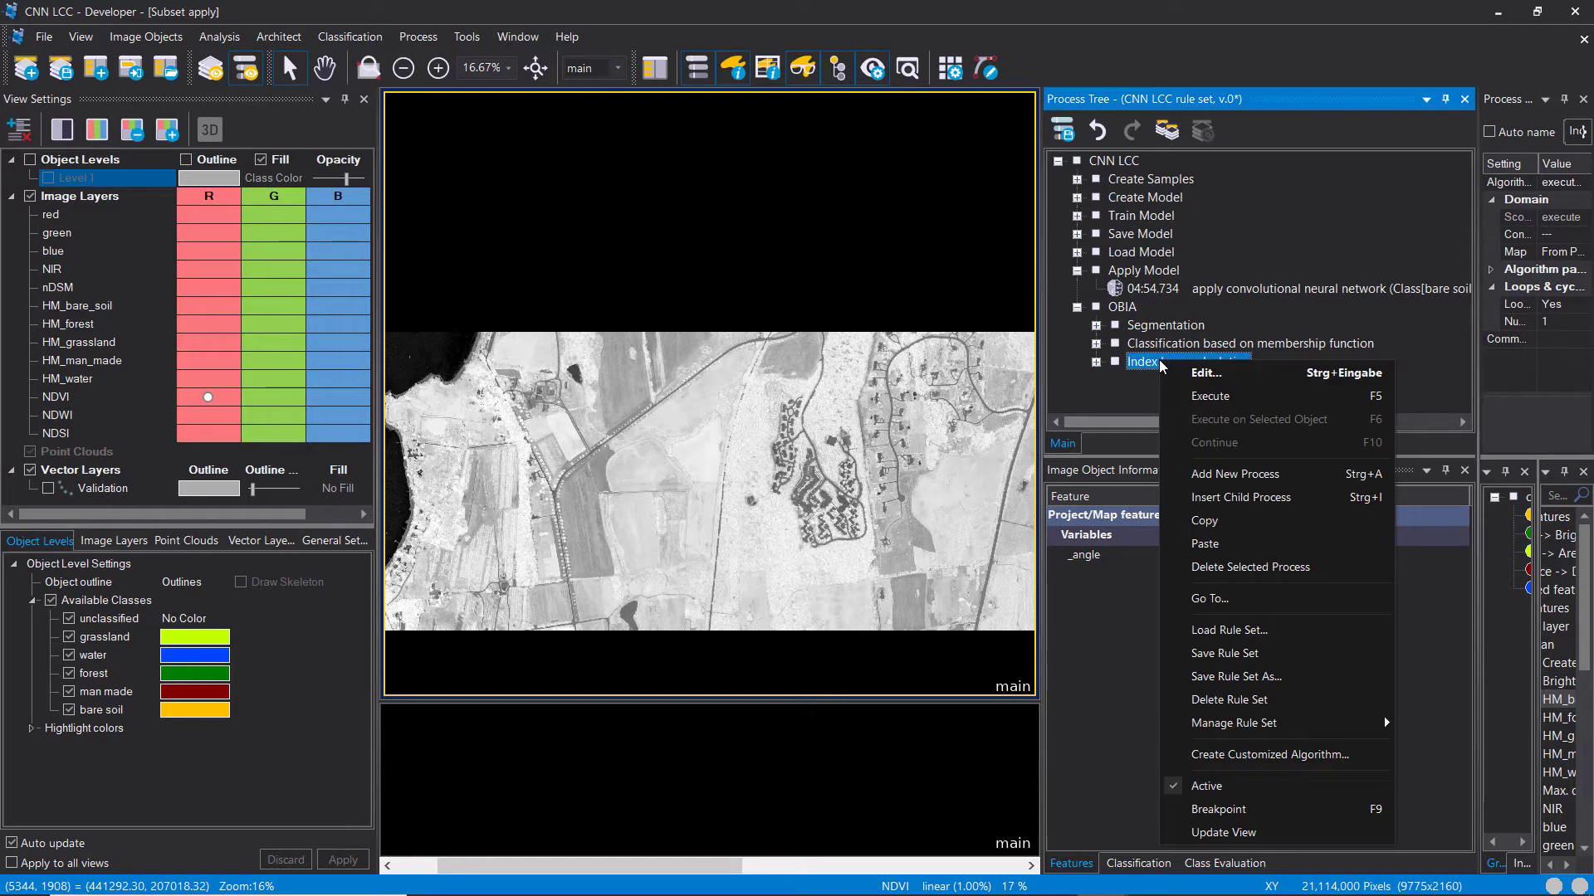
left_click(1254, 480)
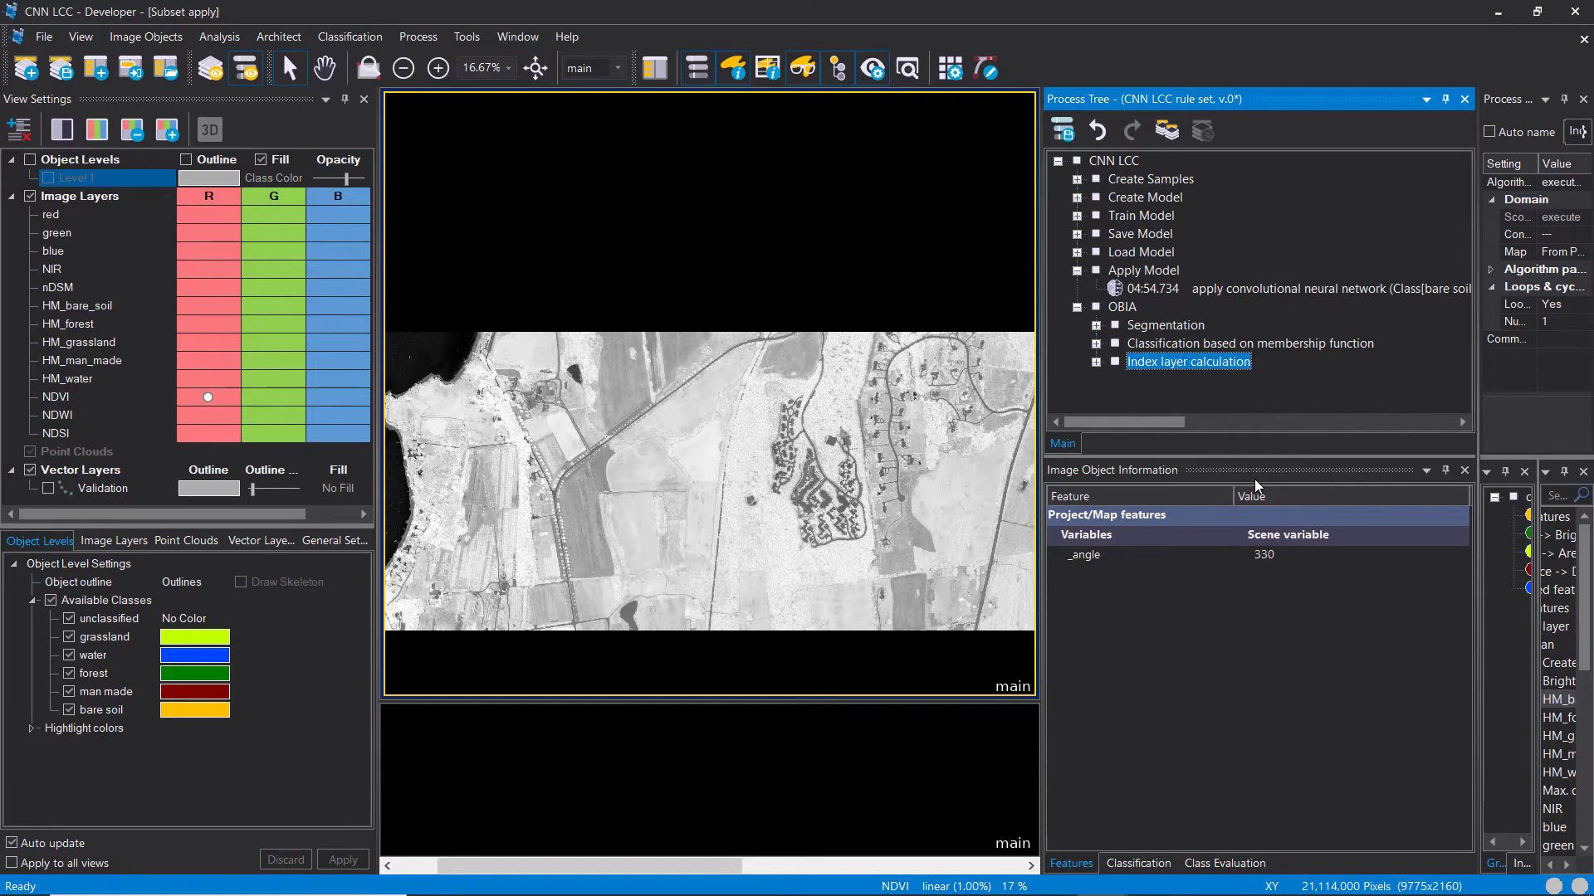
double_click(629, 312)
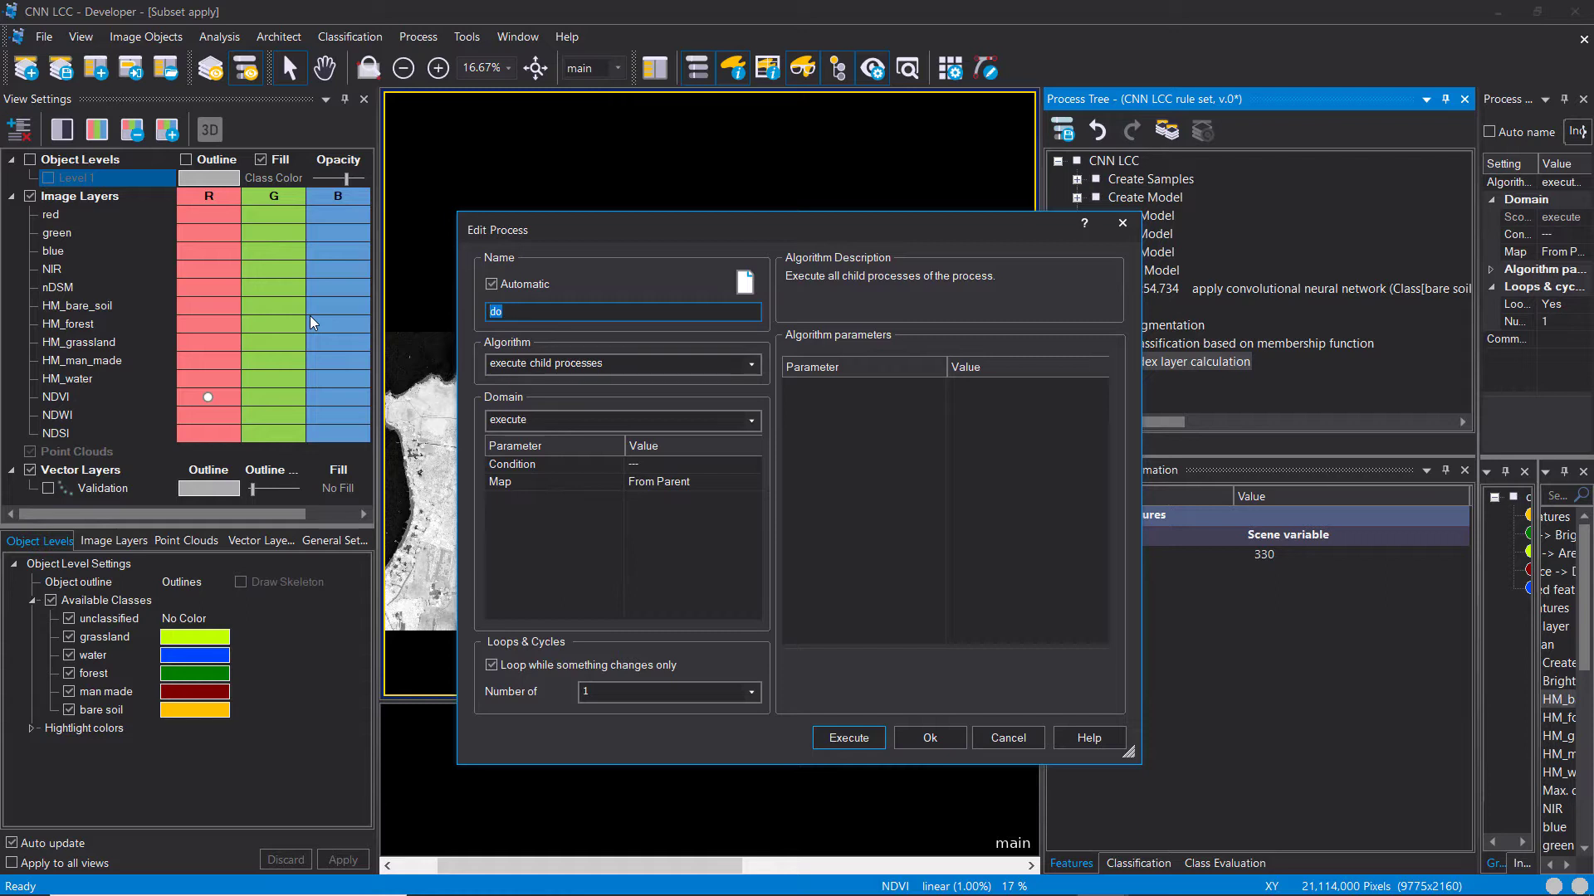
type("Knowledge-based slassification")
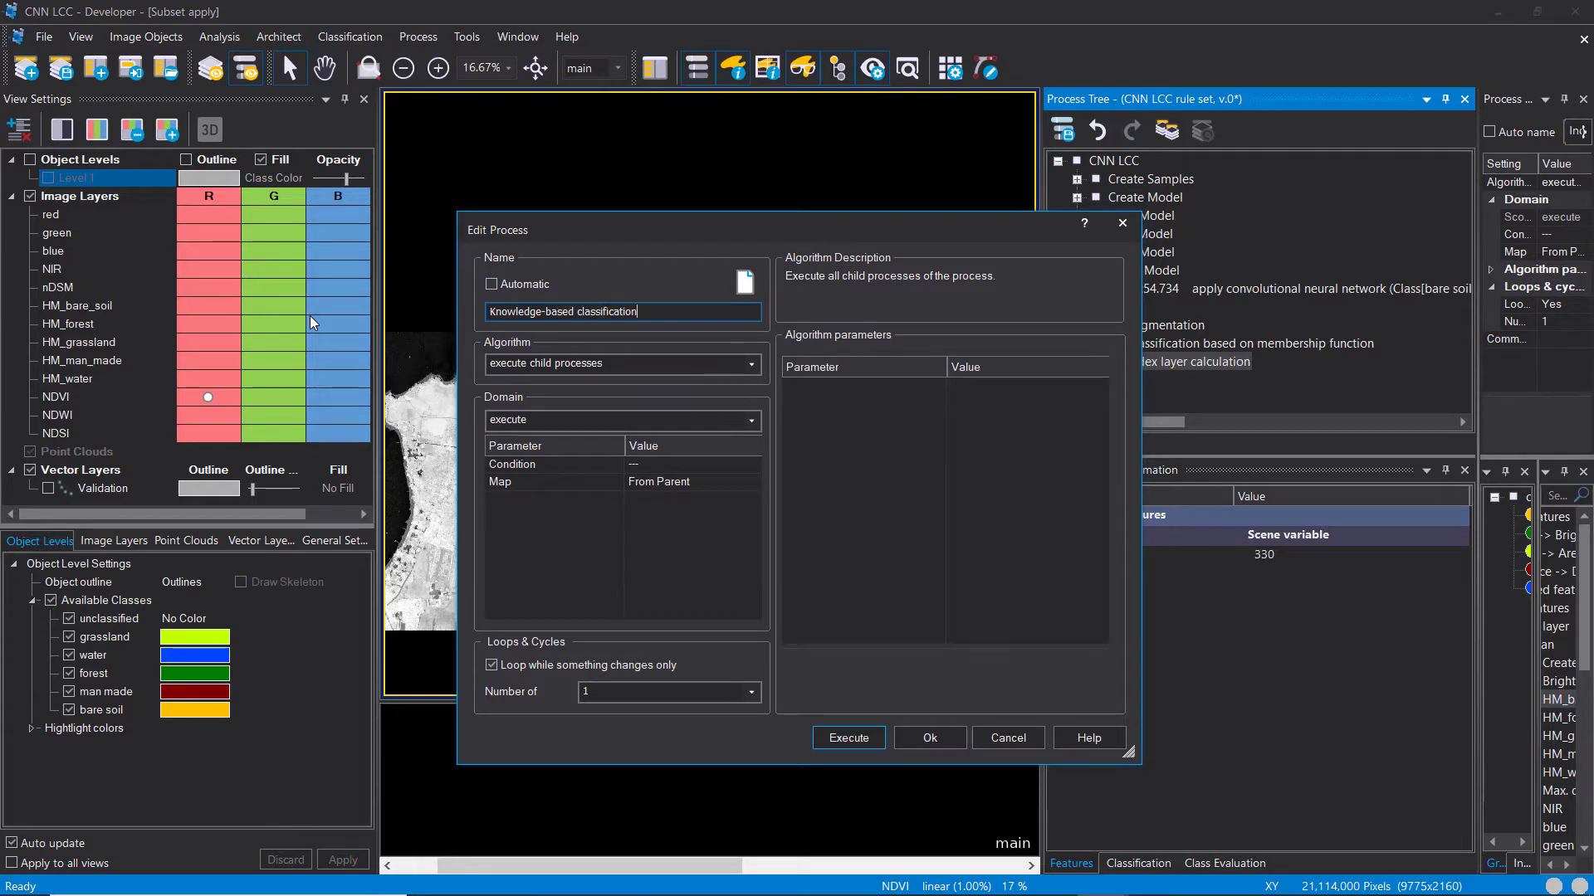
left_click(930, 738)
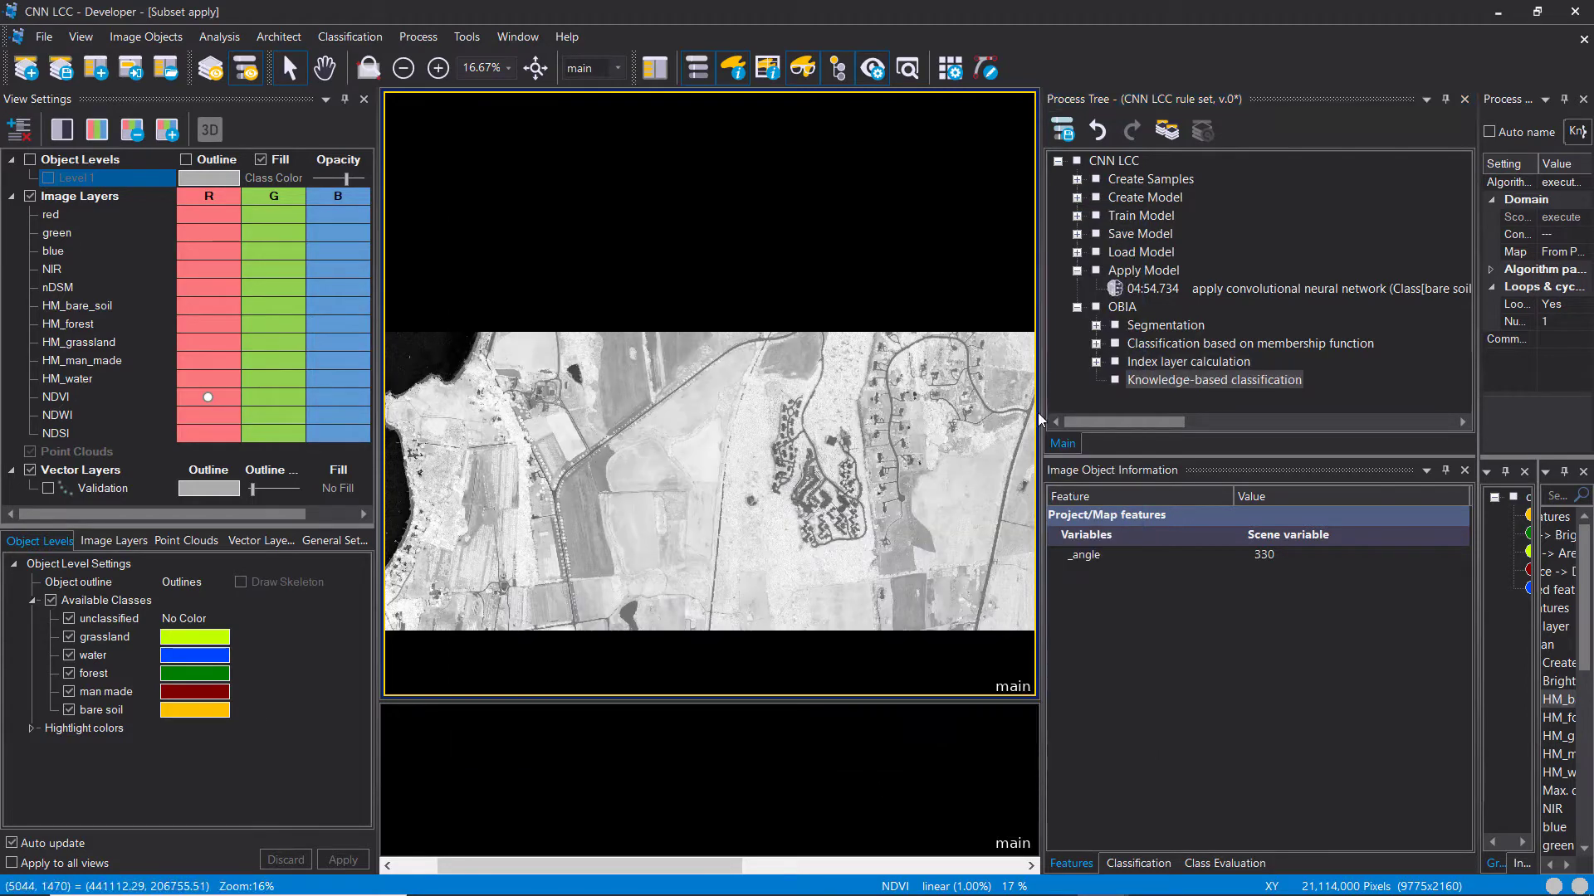
Step: Insert a copy image object level process under Knowledge-based classification that copies Level 1 above as "Level 2", and execute it
right_click(1159, 383)
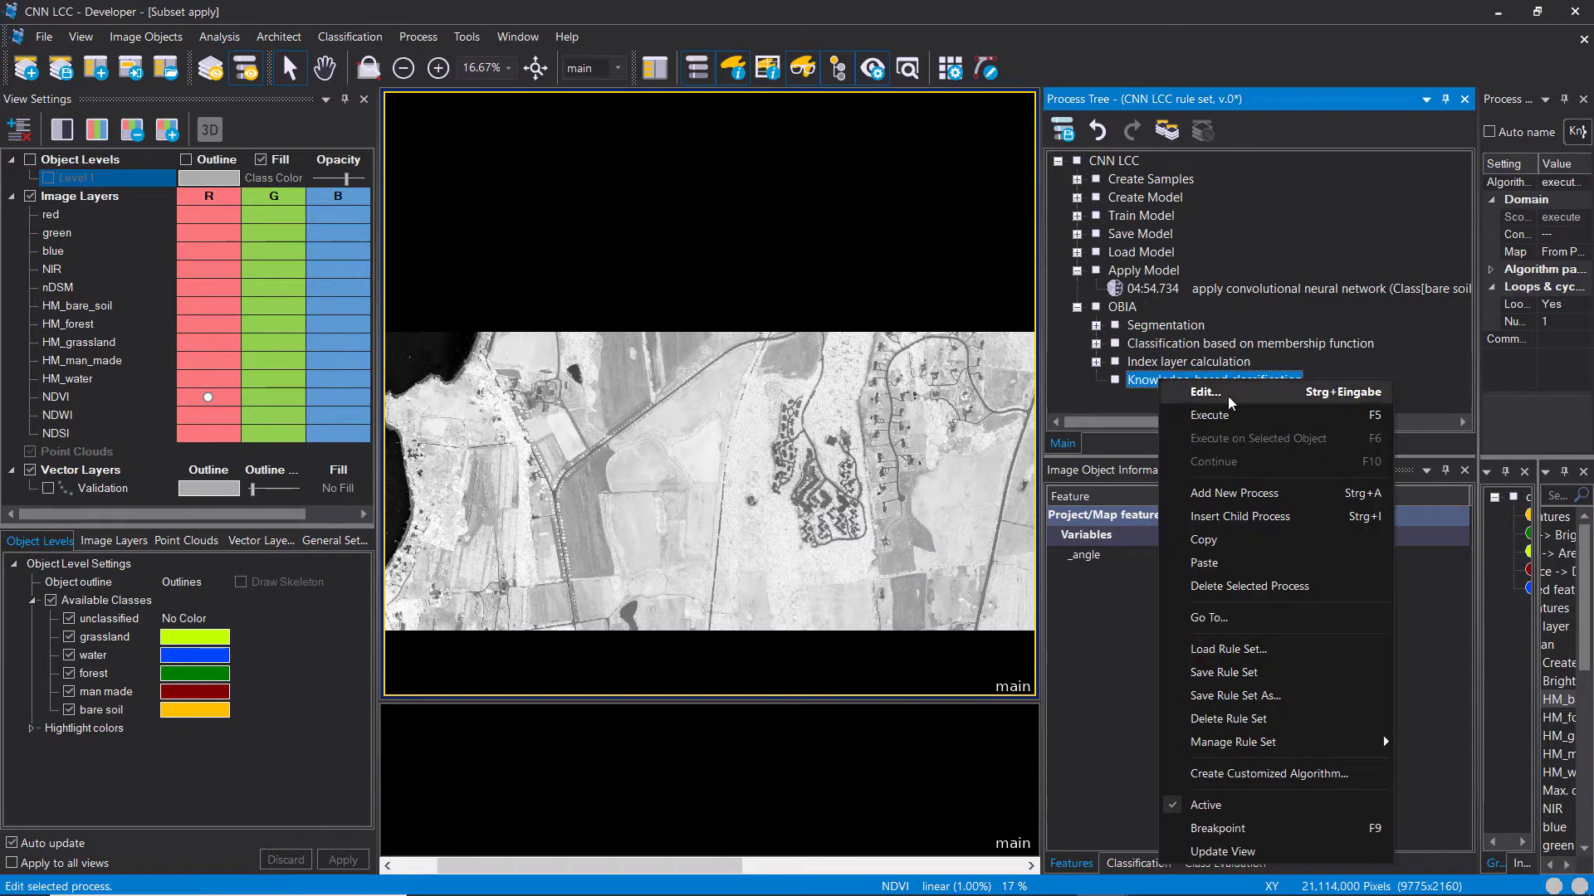
left_click(1262, 519)
type("copy")
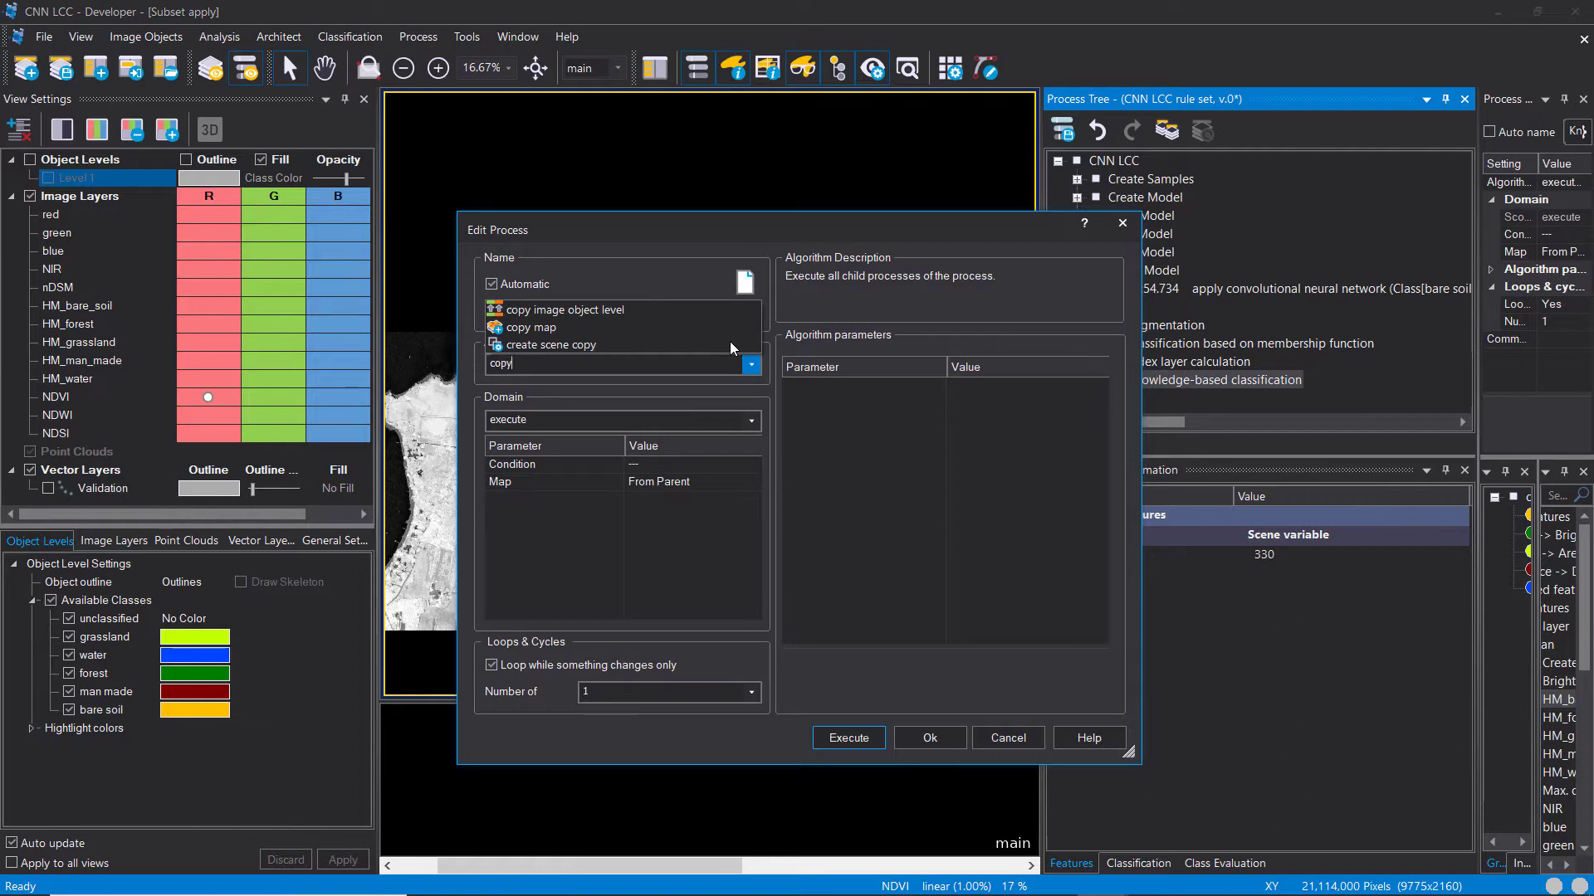
left_click(658, 312)
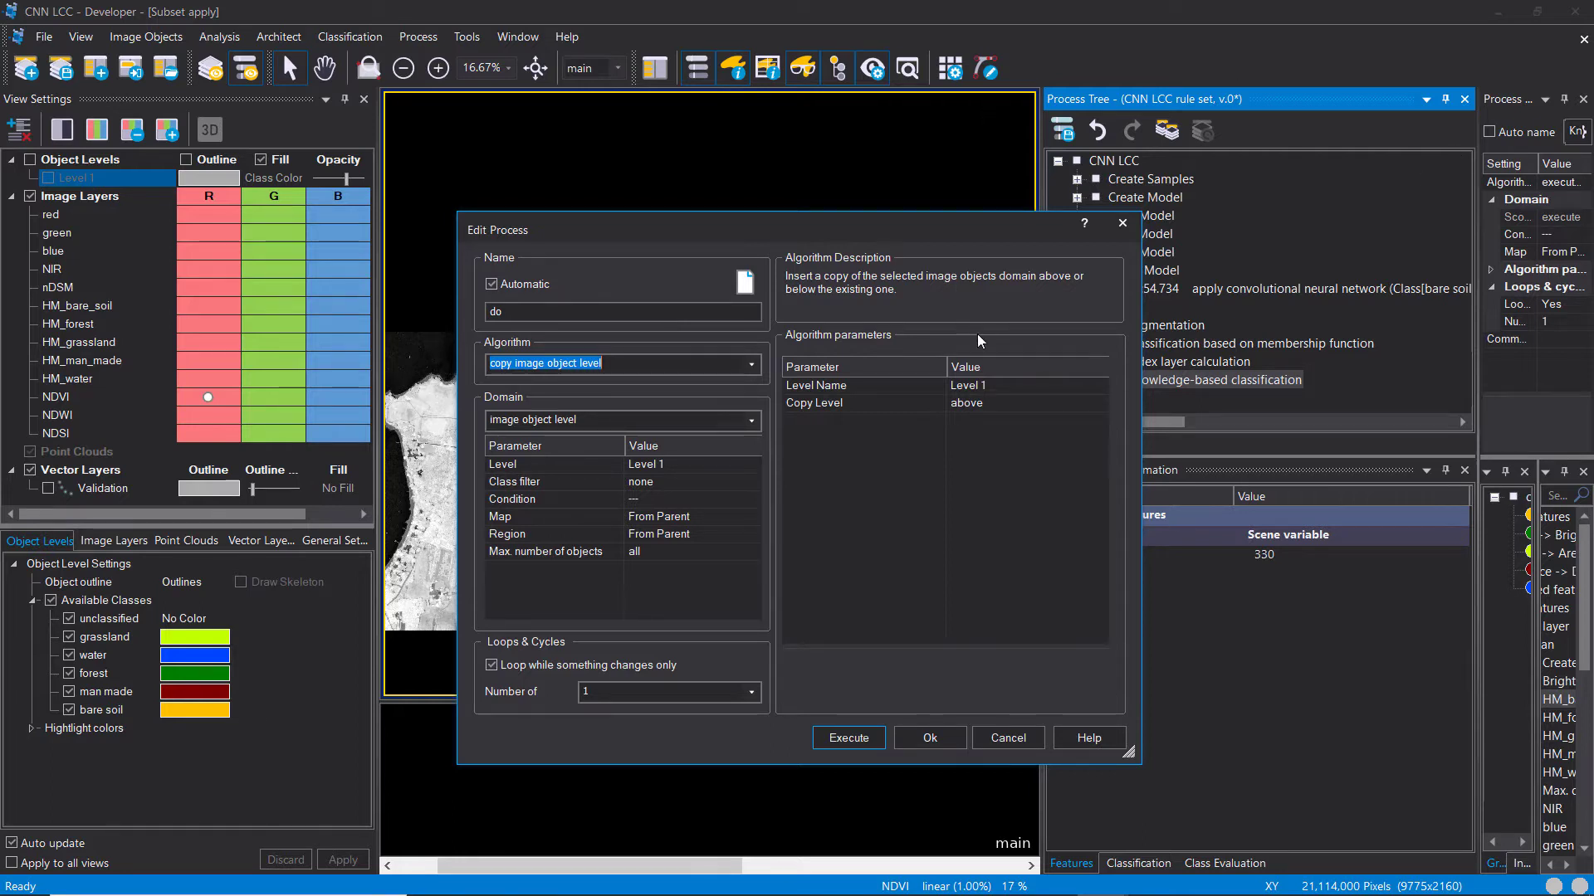
left_click(1027, 389)
type("Level 2")
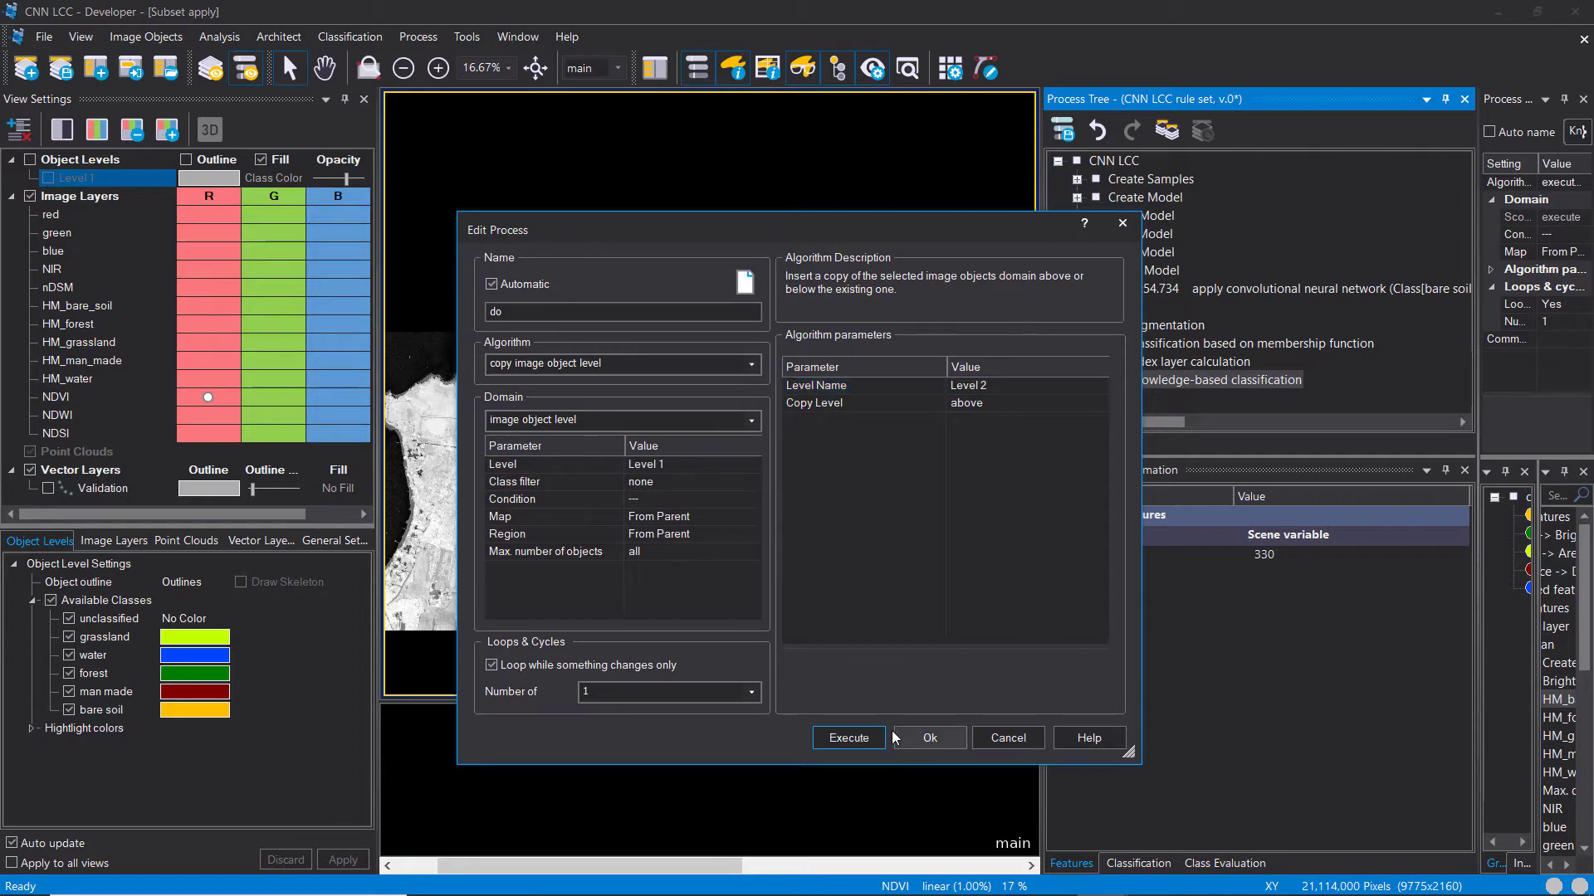
left_click(848, 738)
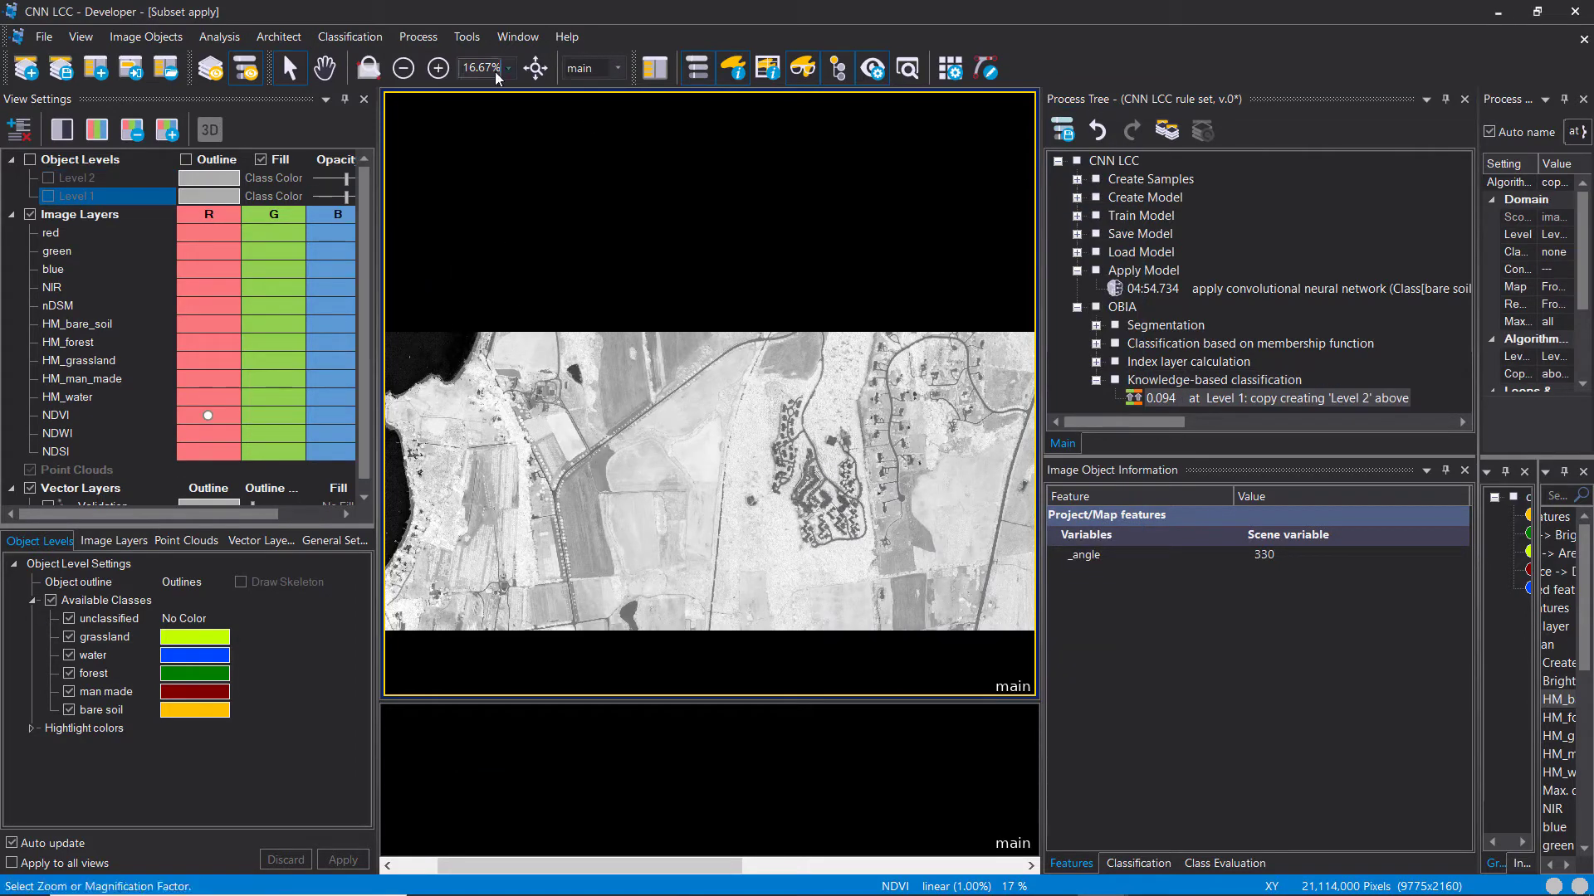
Step: Turn on the object level display, show only Level 2, and select the level copy process in the tree
left_click(50, 177)
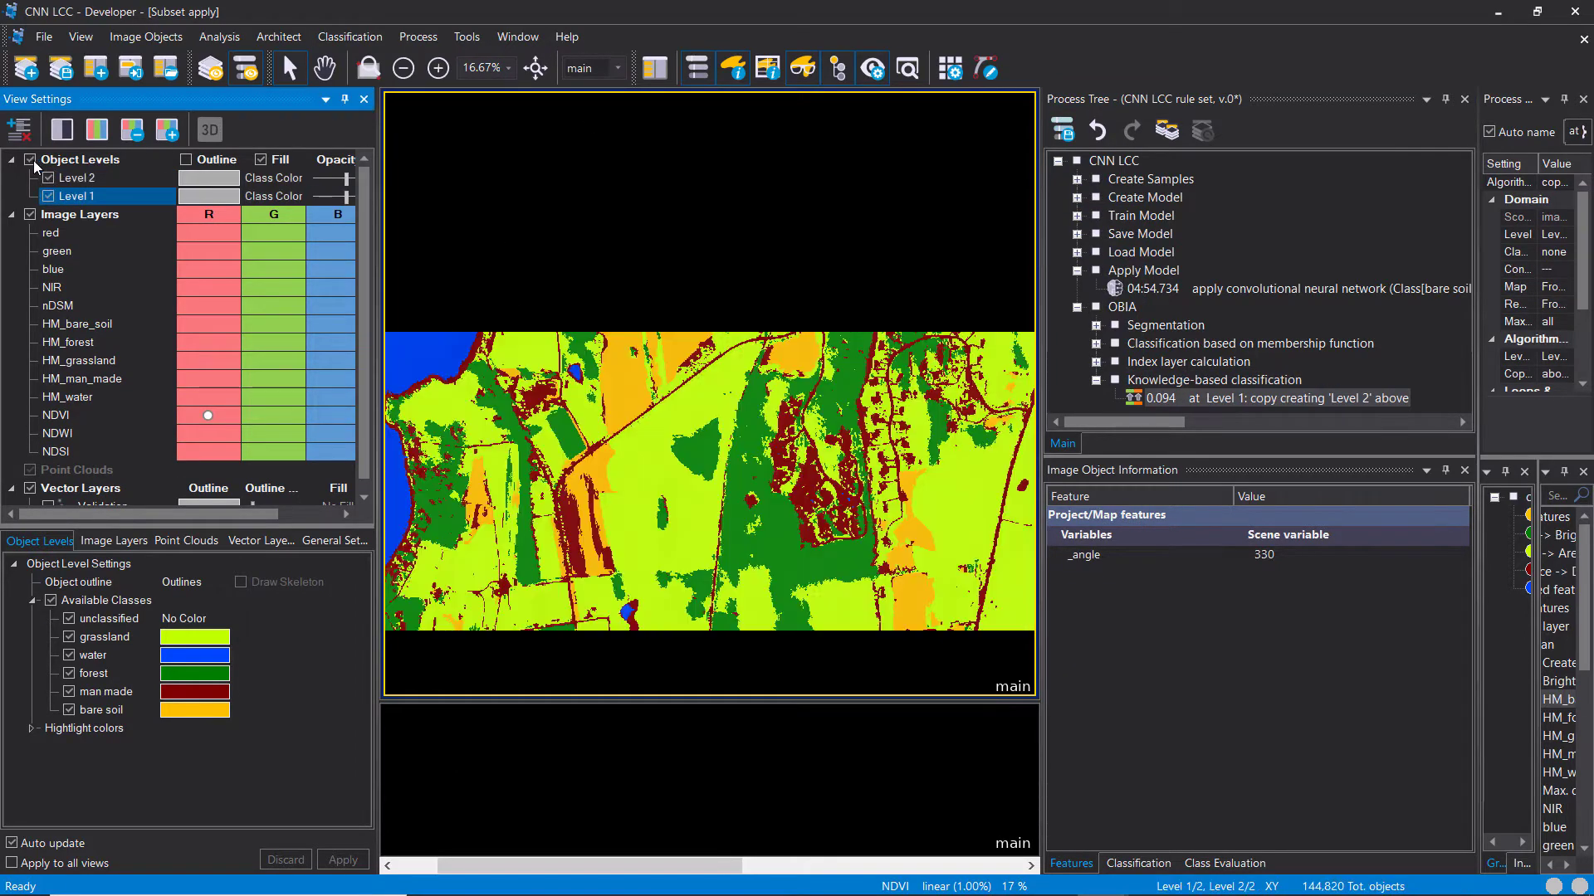
left_click(49, 194)
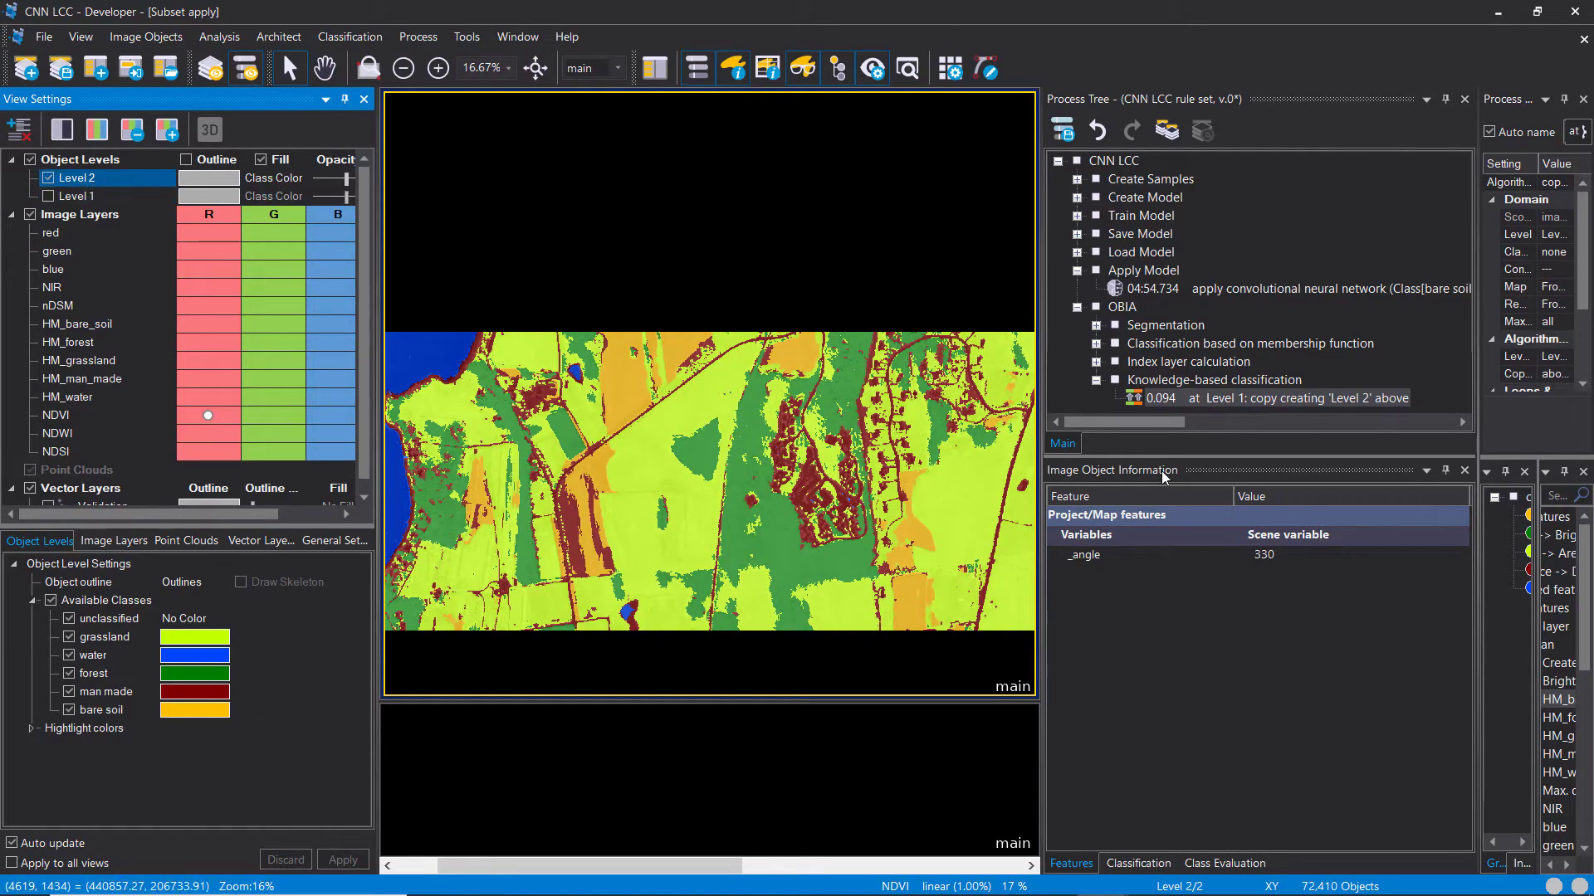
right_click(1160, 382)
left_click(1162, 398)
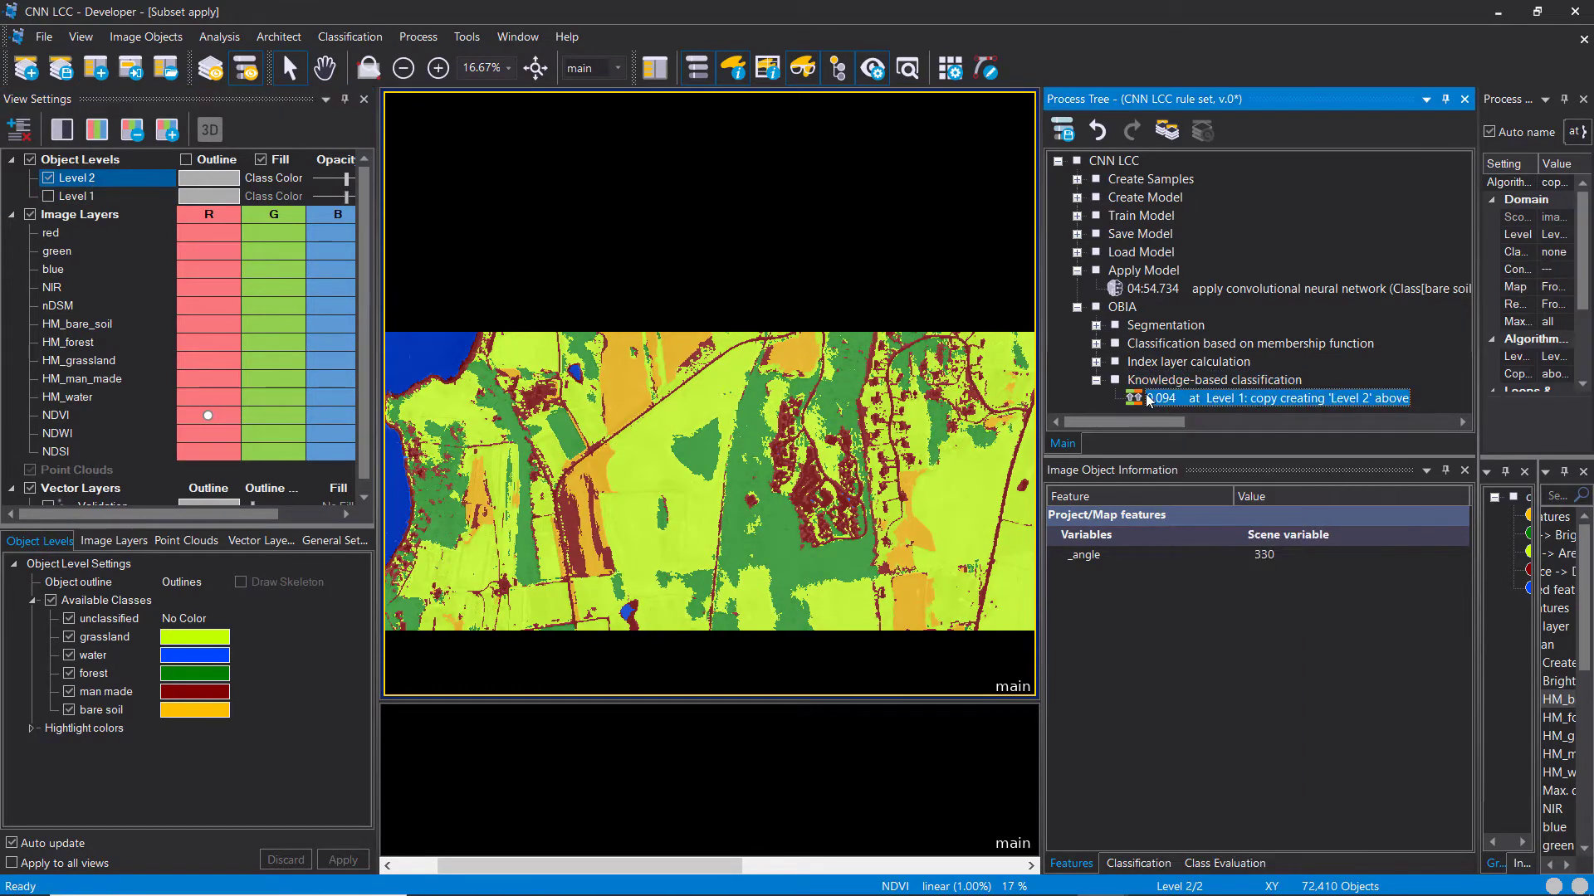
Step: Append a parent process named "improve grassland" after the Level 2 copy process under Knowledge-based classification
right_click(1147, 398)
left_click(1192, 510)
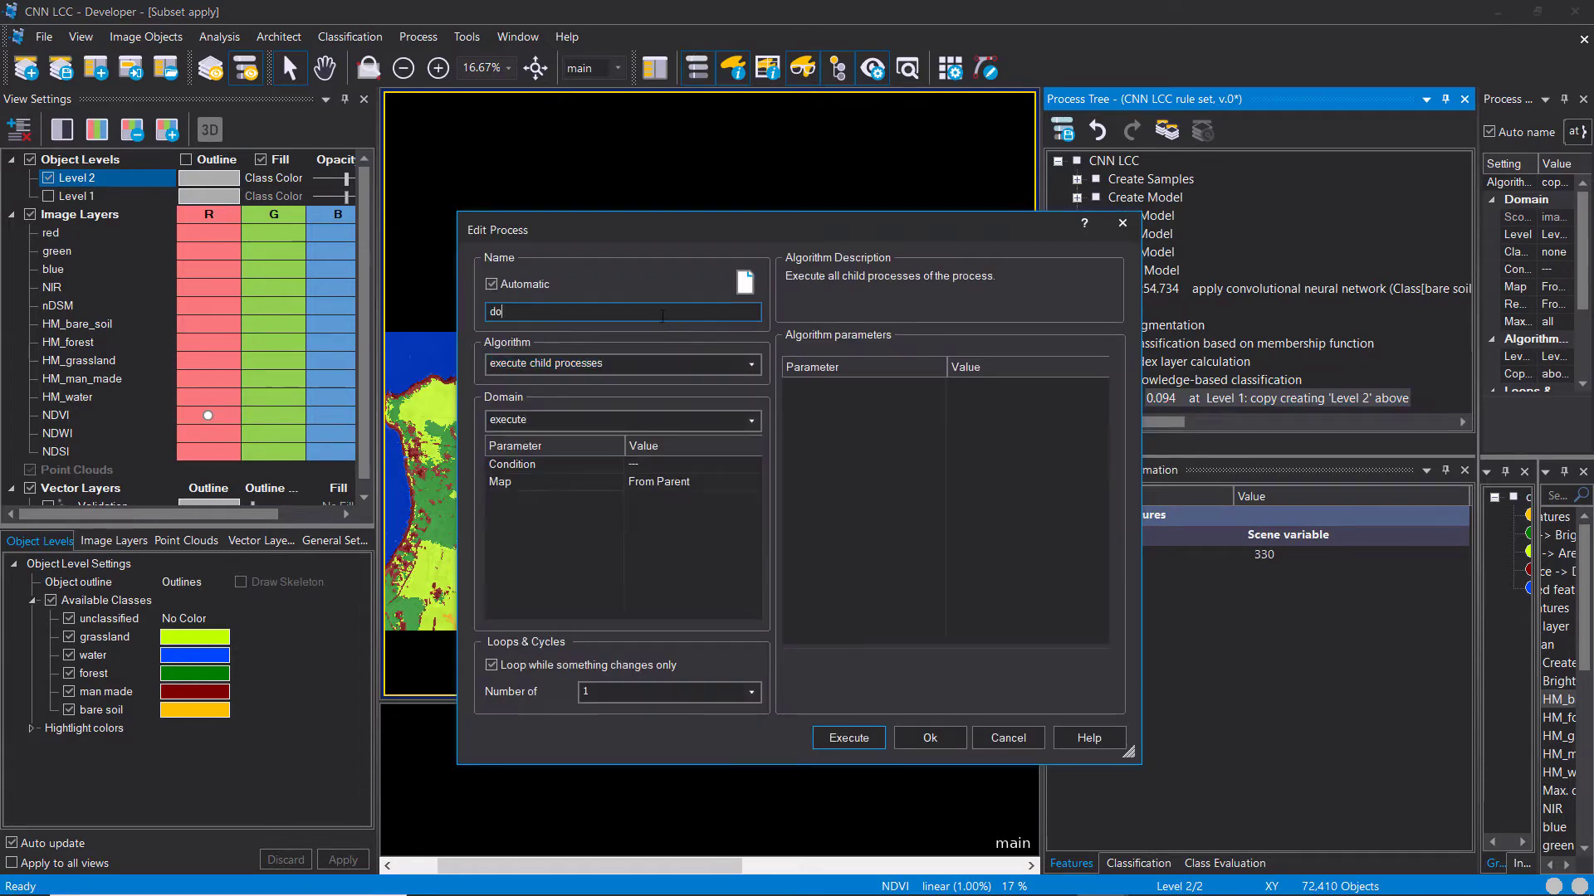
left_click_drag(579, 314, 246, 292)
type("improve grassland")
left_click(927, 734)
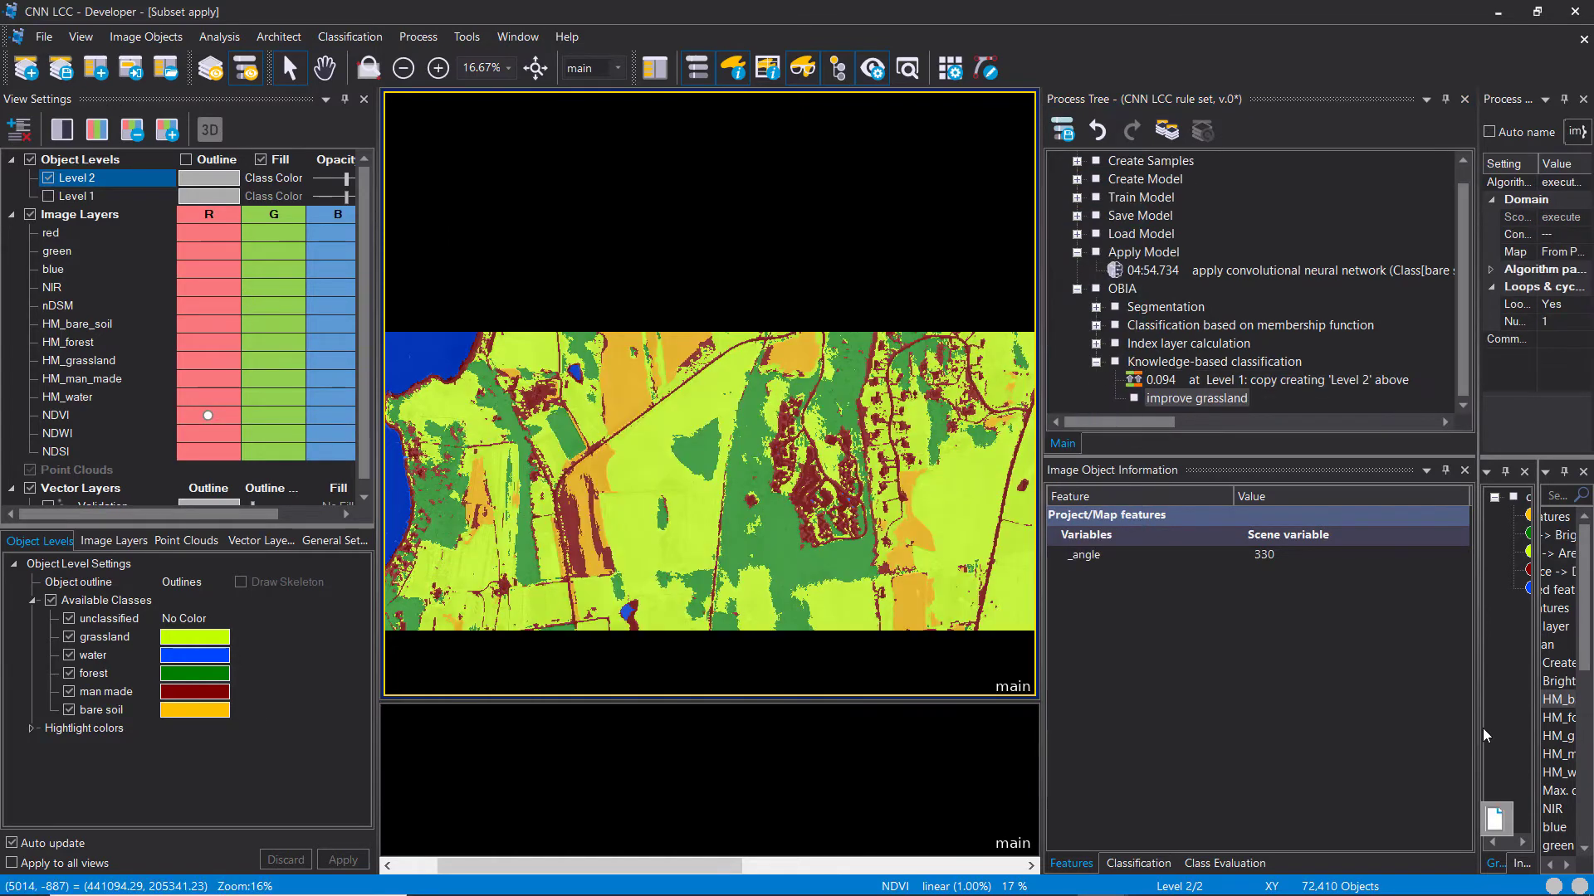
Step: Show the Level 2 object outlines without class fill over the red, green and blue composite, around the triangular field classified as forest
scroll(701, 454, "up", 5)
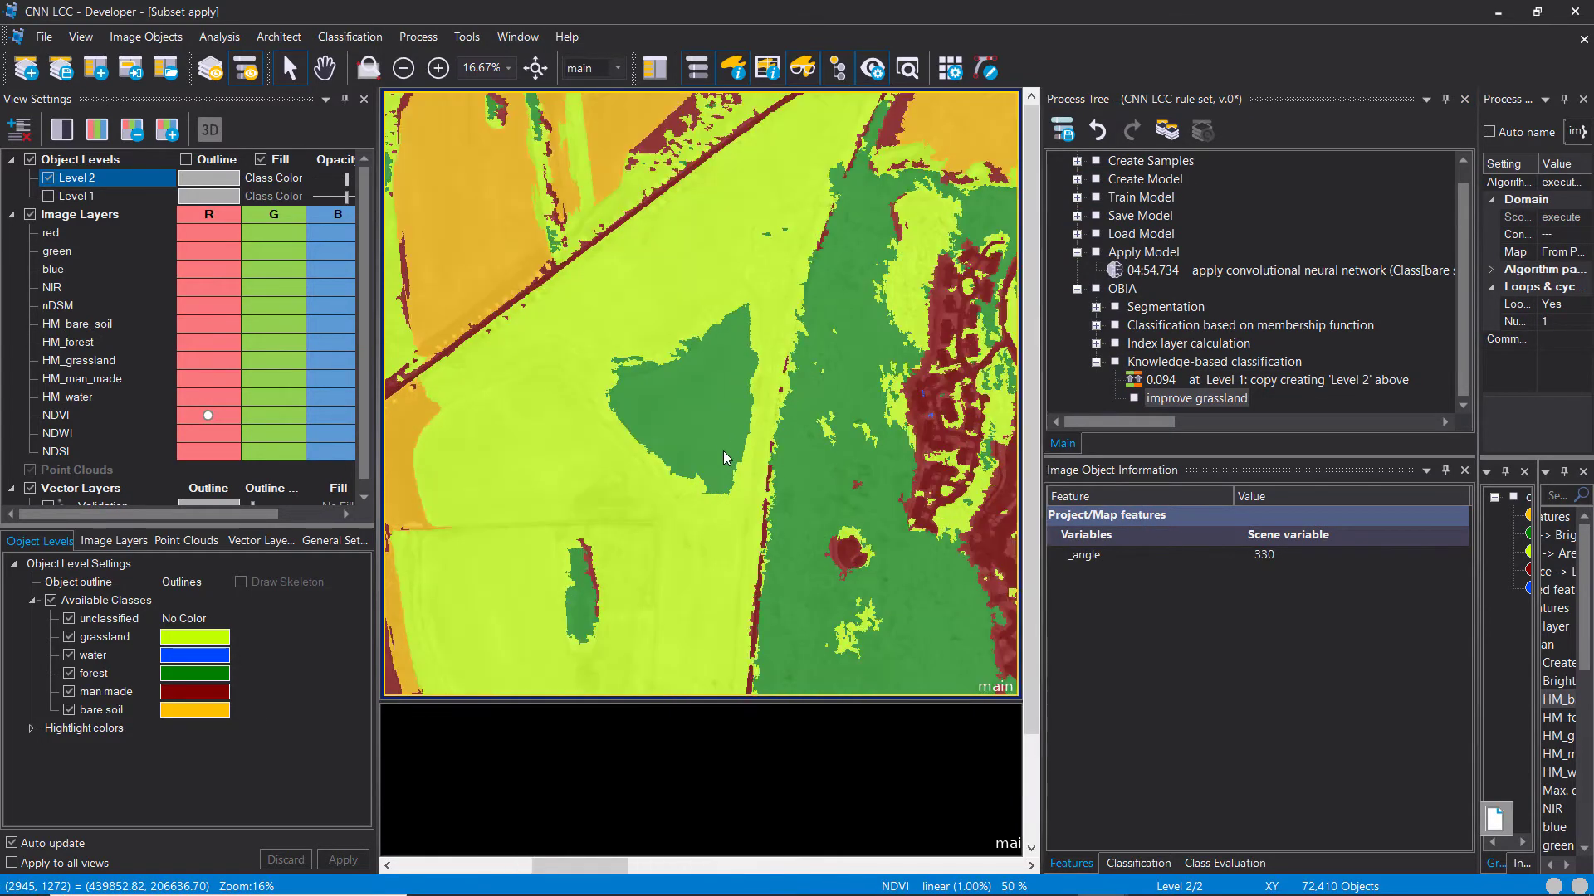
left_click(186, 160)
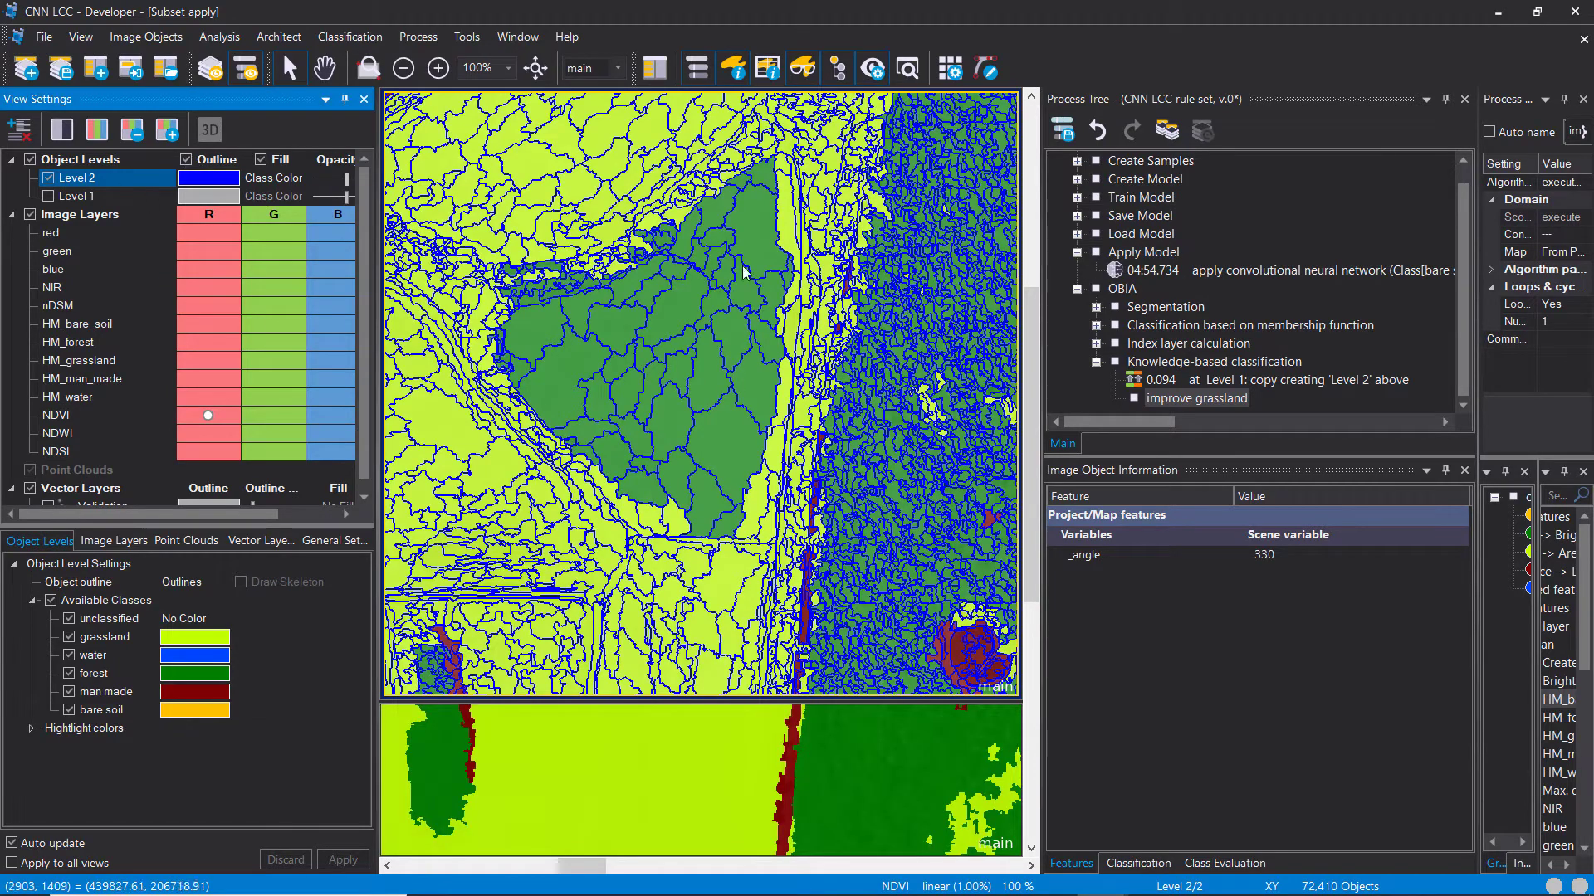
left_click(262, 162)
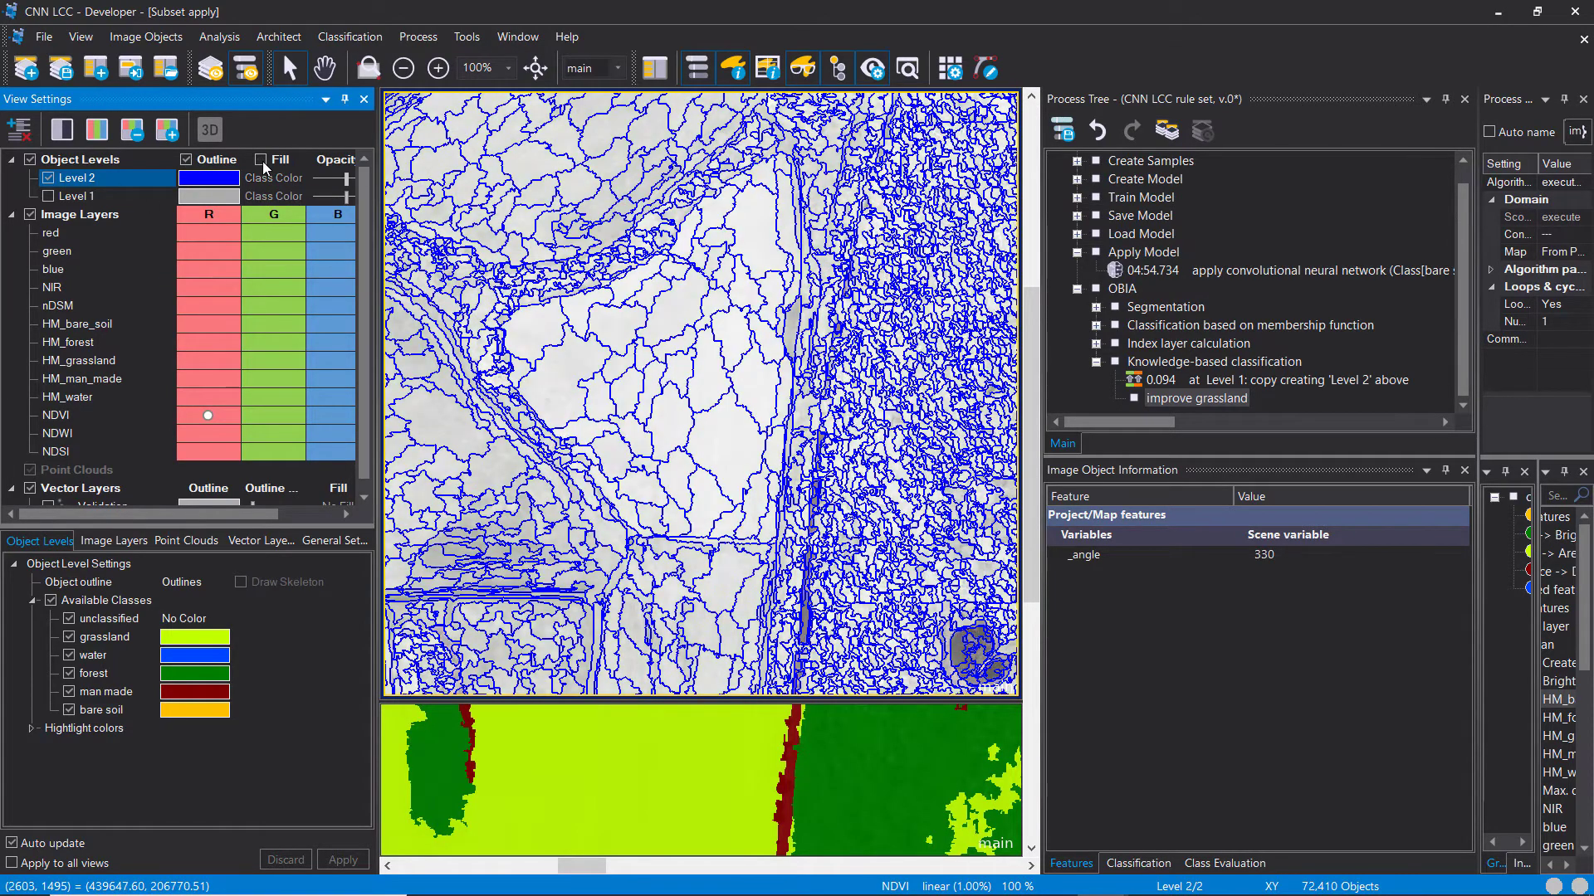
left_click(98, 133)
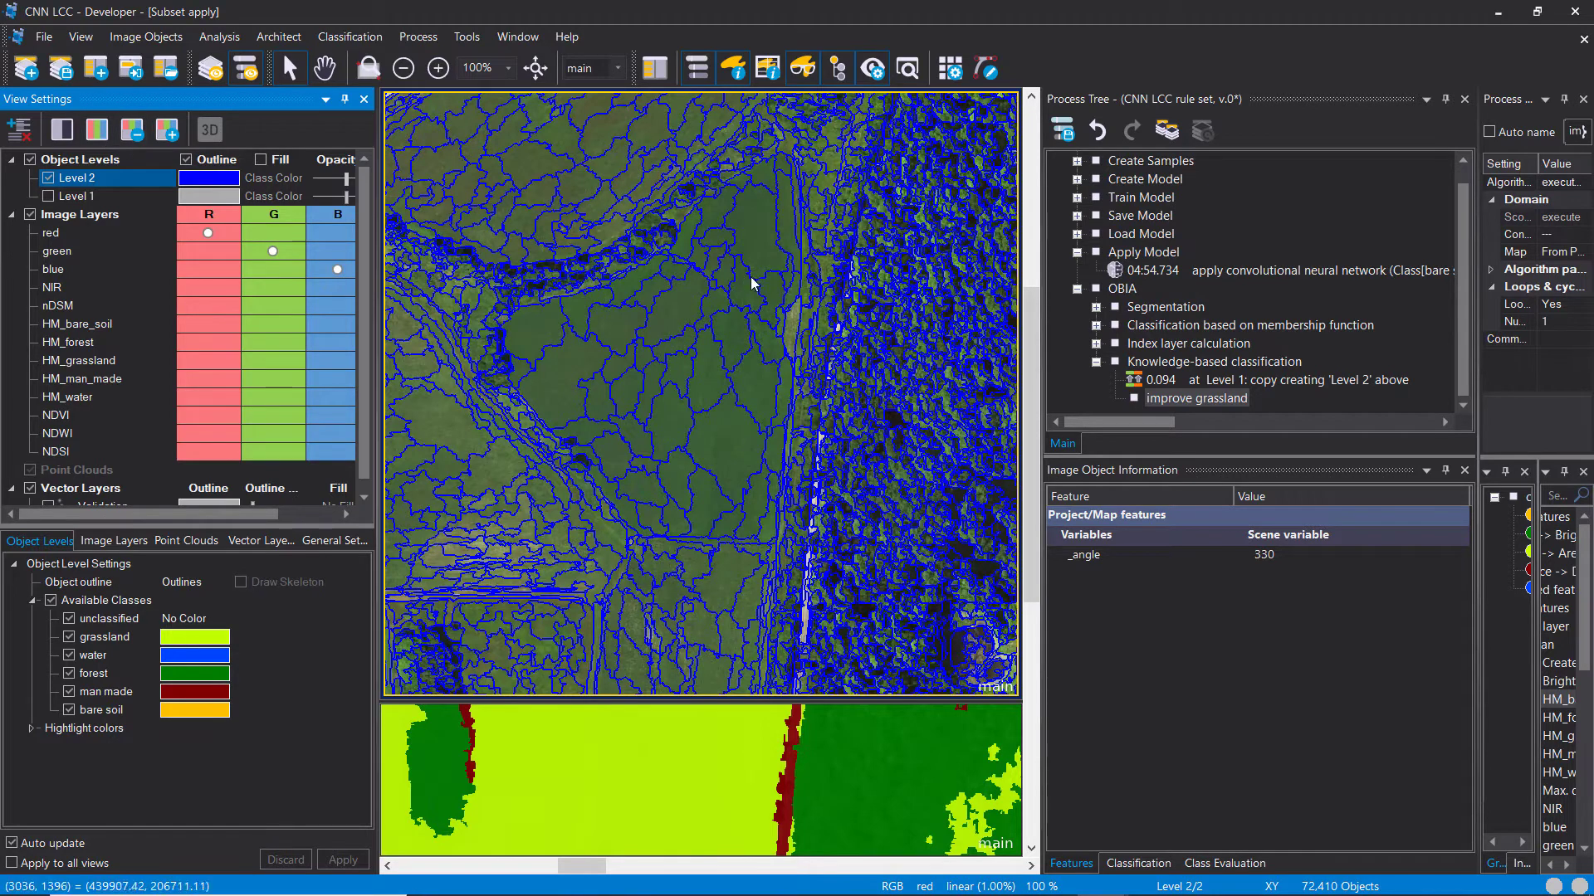
left_click_drag(533, 272, 581, 326)
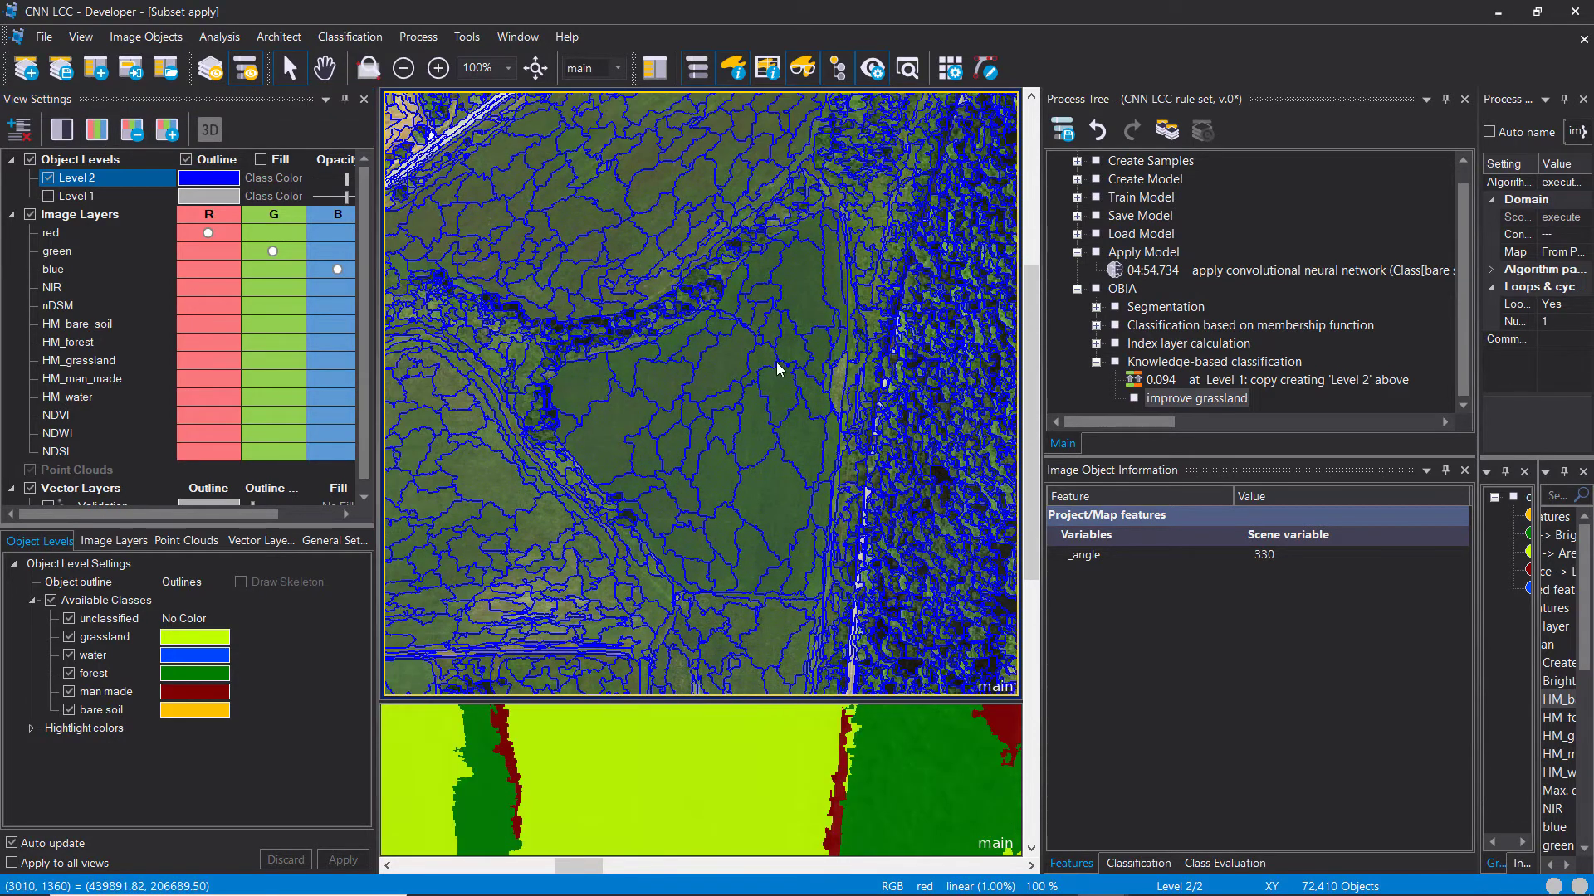
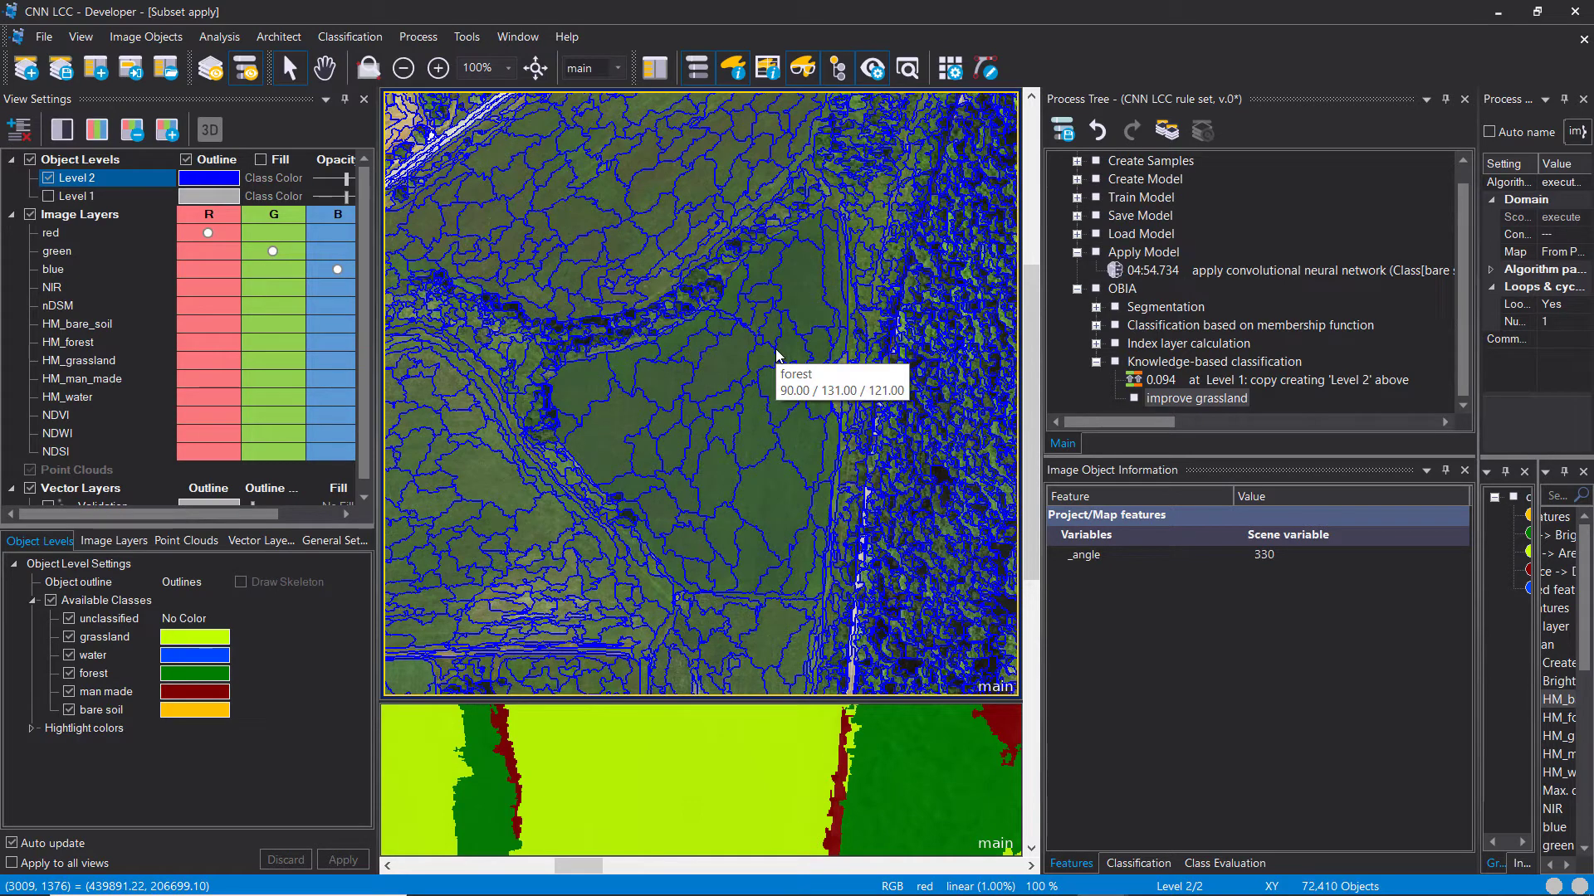
Step: Insert a child process under "improve grassland" and look up its algorithm with "assig"
right_click(1202, 399)
right_click(1220, 399)
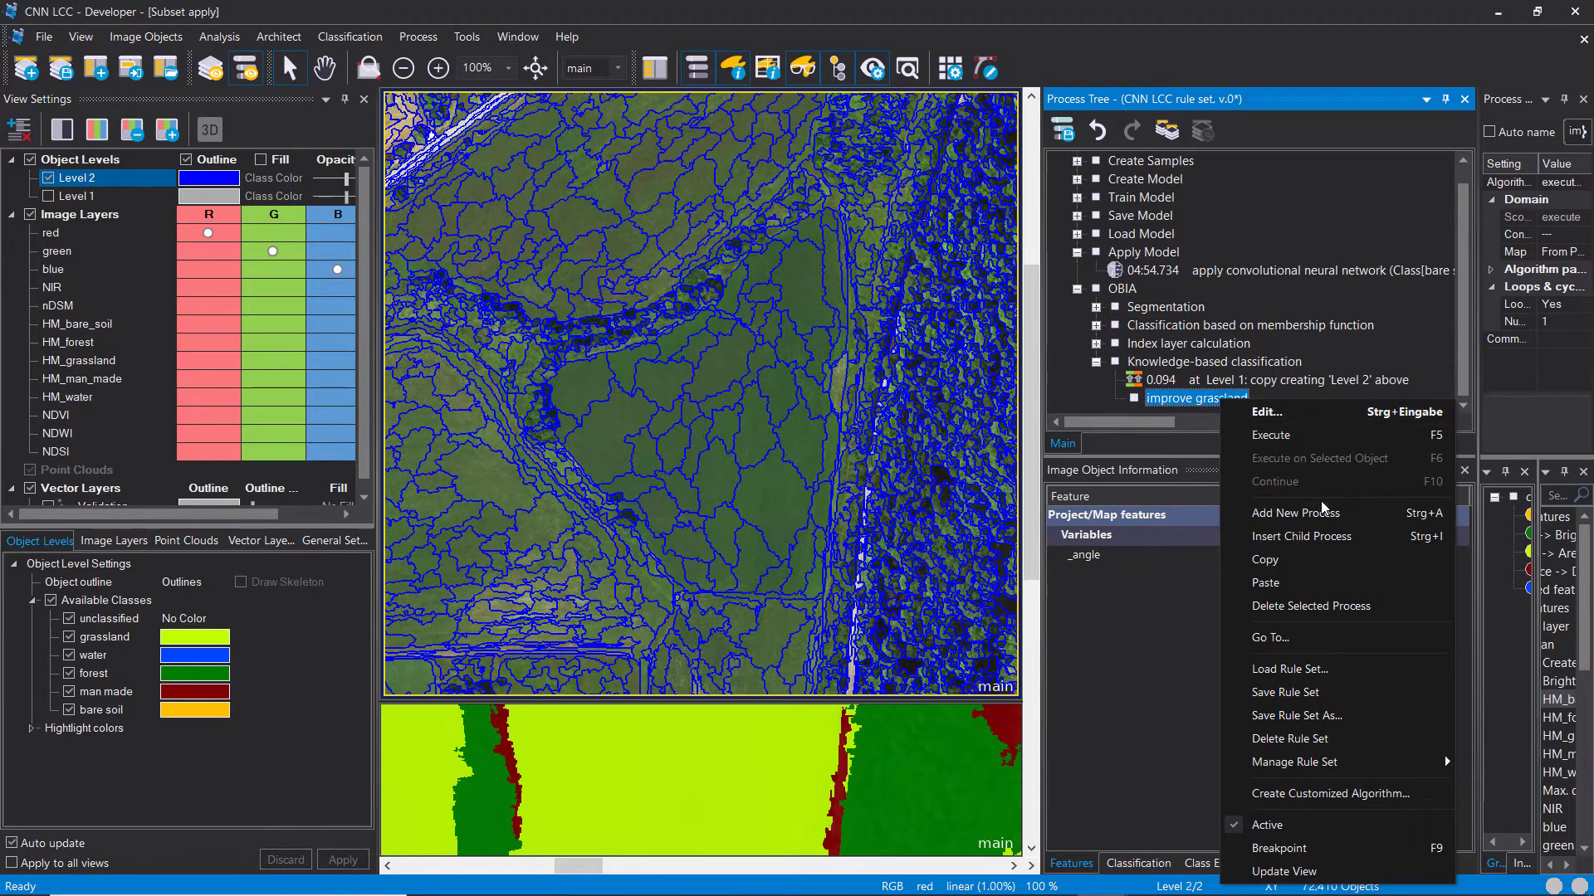
left_click(1321, 535)
type("assig")
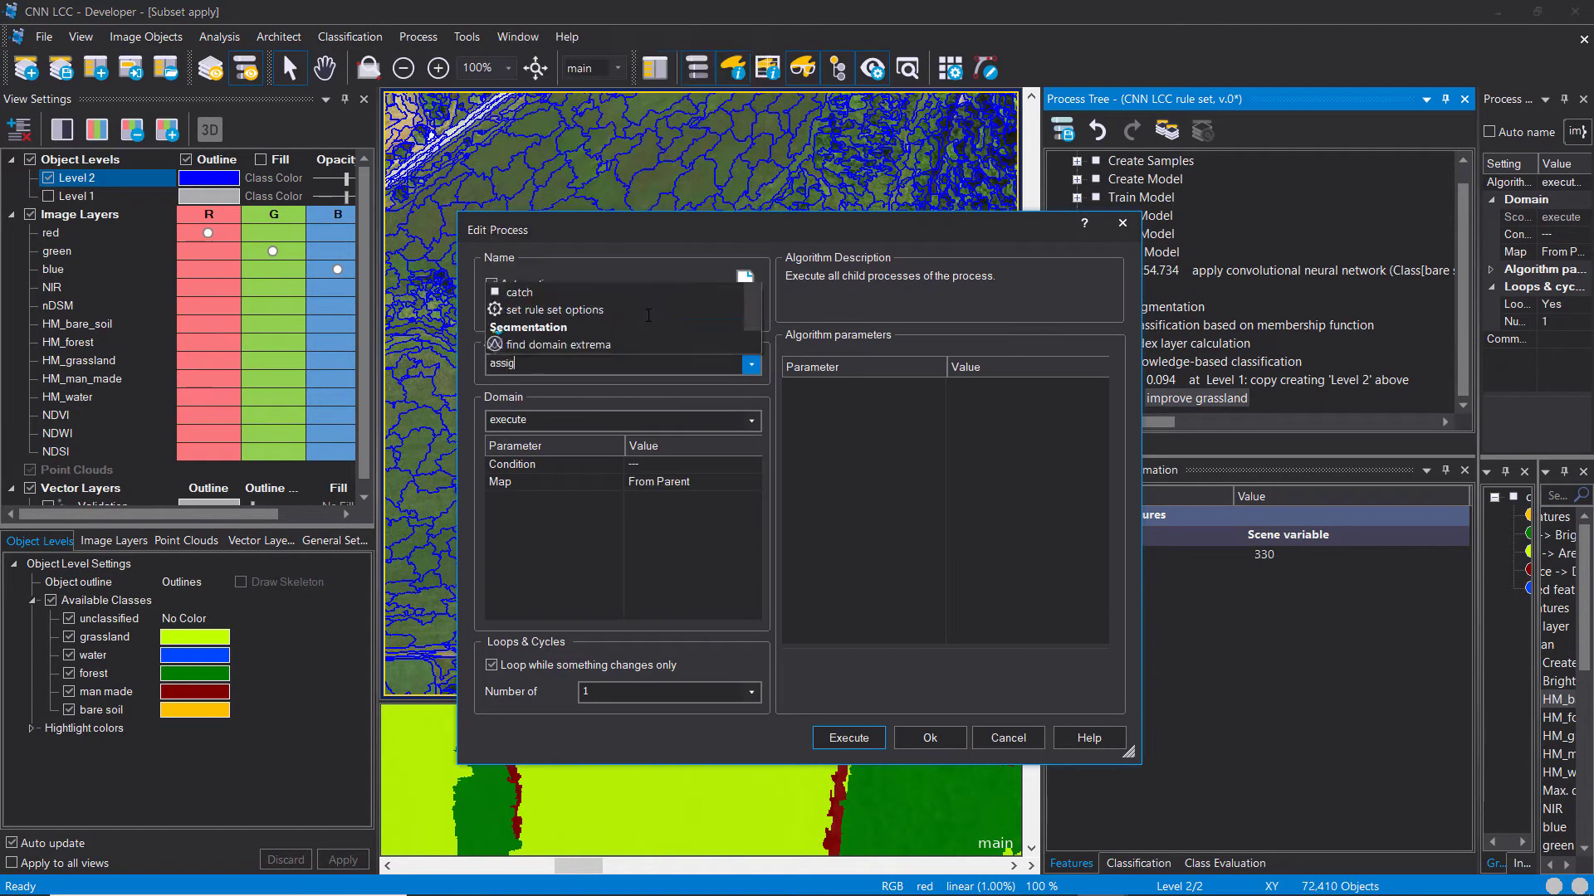
Step: Set the new process under improve grassland to the assign class algorithm, with the class filter limited to forest
left_click(659, 287)
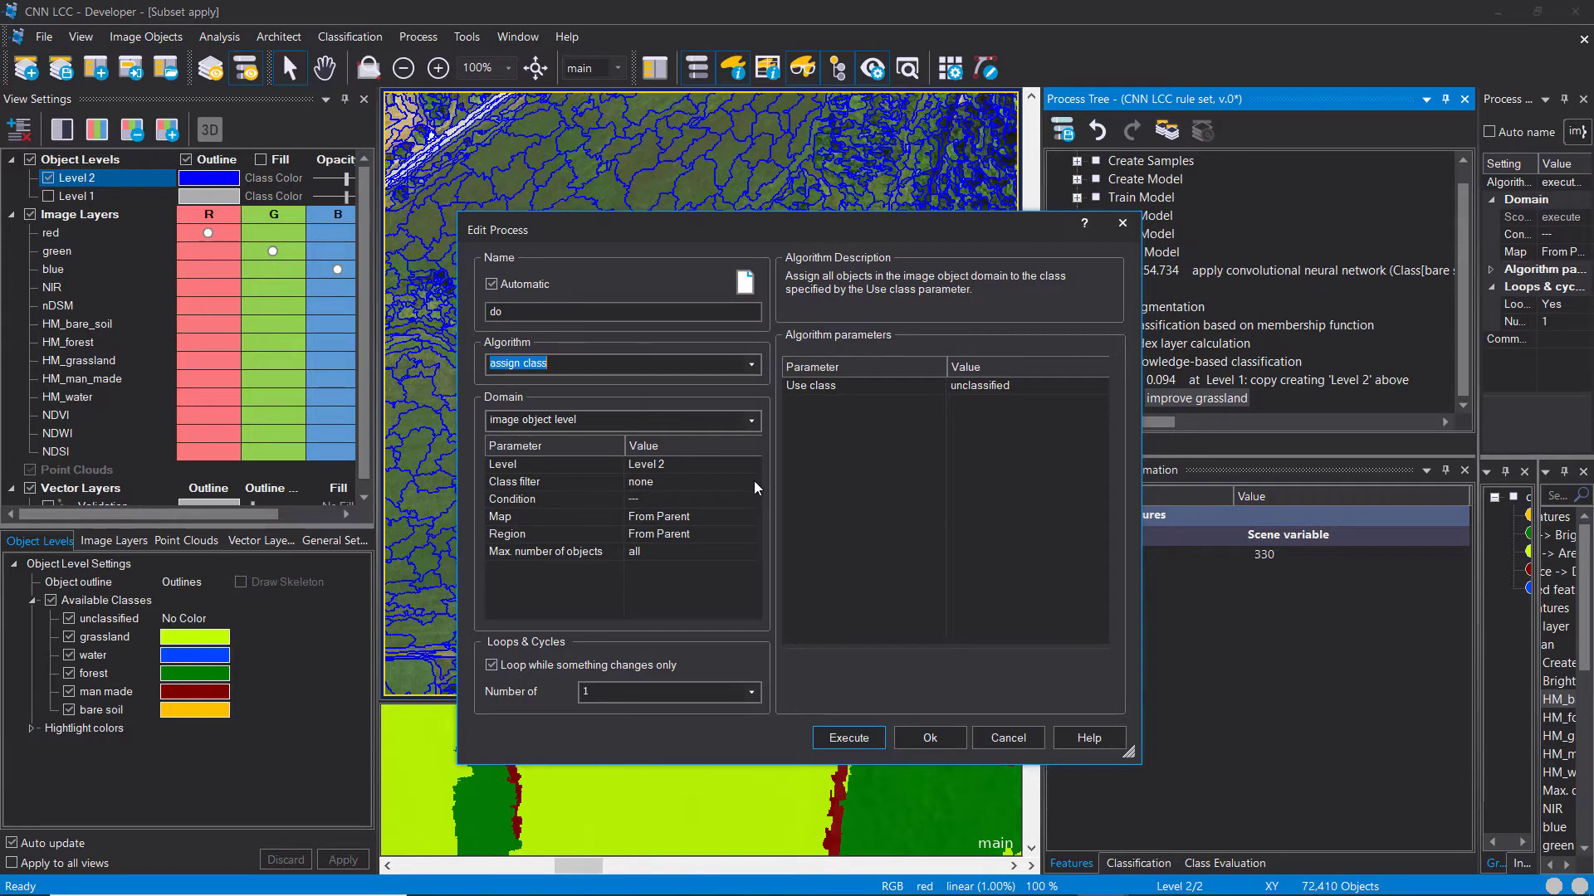
left_click(754, 481)
left_click(677, 344)
left_click(851, 699)
Step: Add a domain condition to the process that uses the mean nDSM image layer feature as its first value
left_click(754, 498)
left_click(771, 356)
left_click(774, 357)
left_click(718, 374)
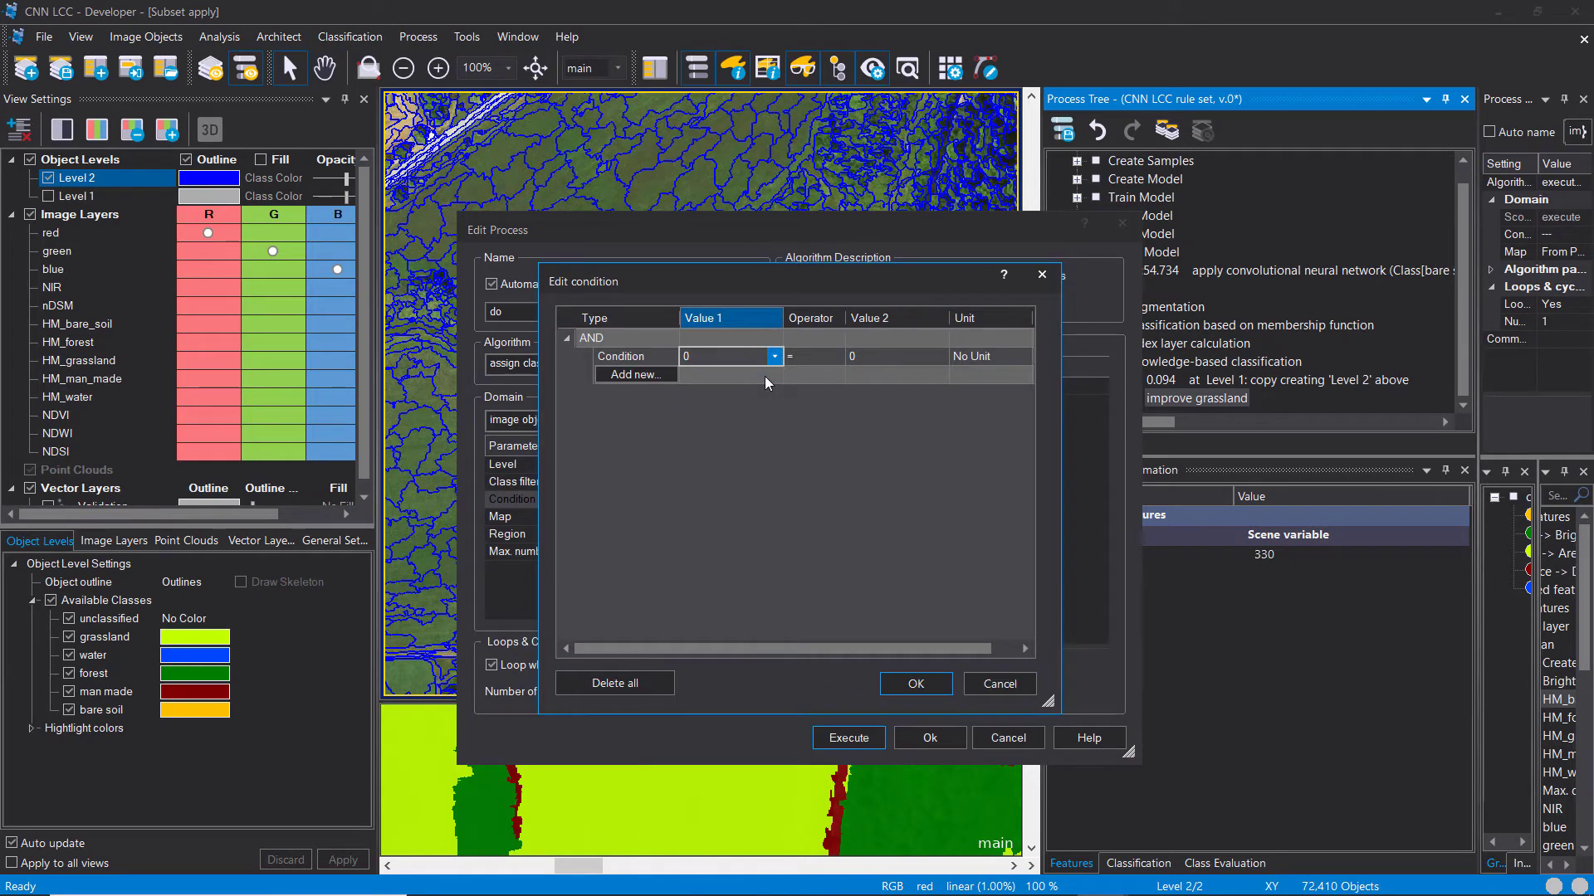
left_click(621, 465)
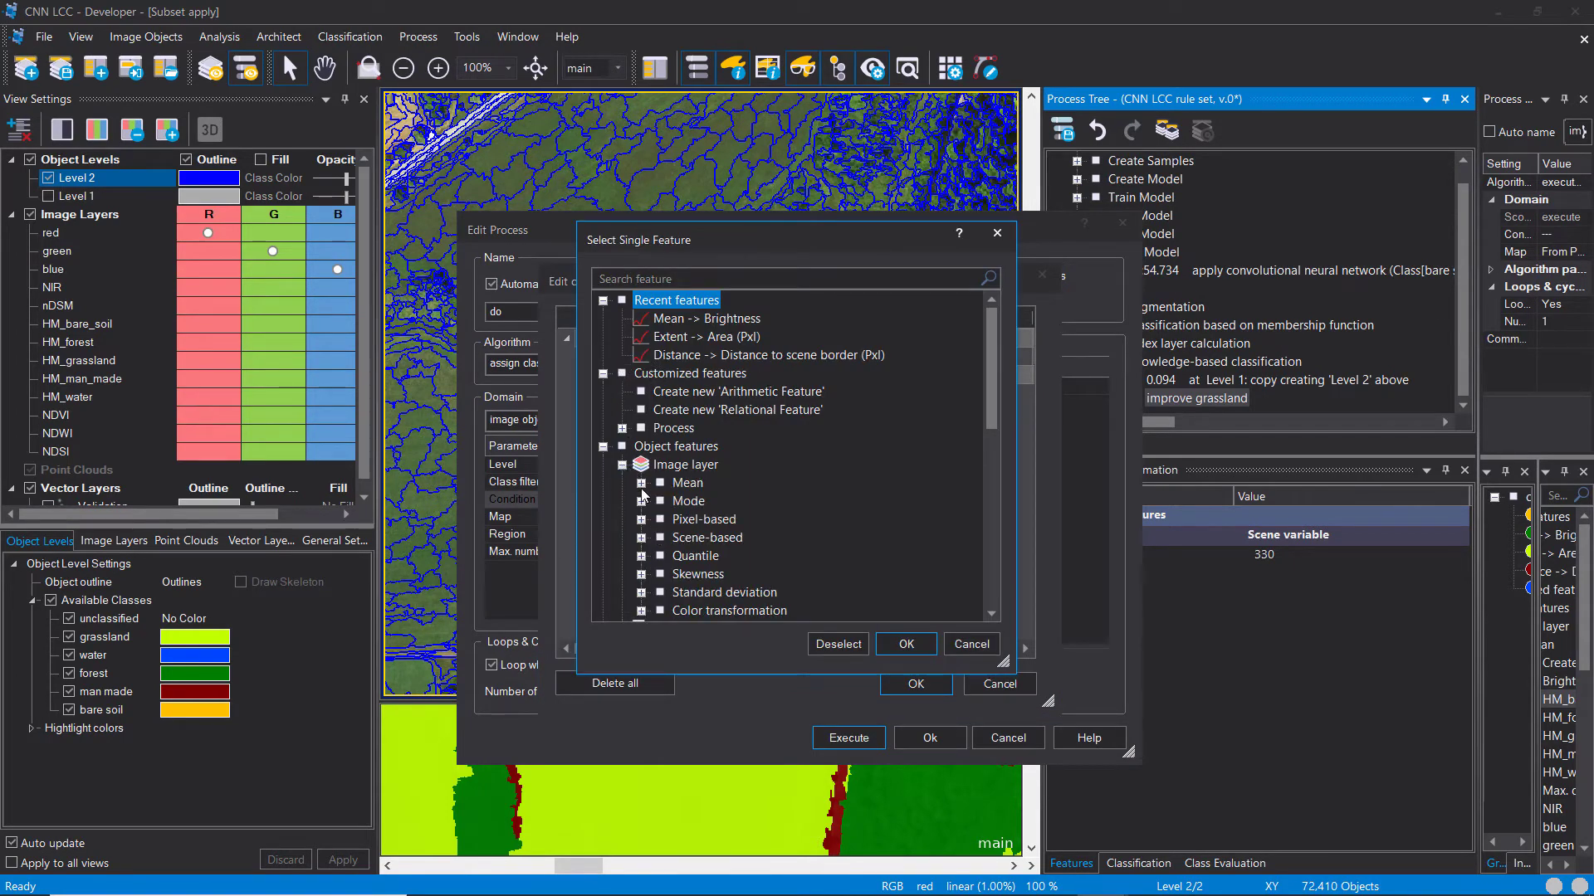
left_click(641, 483)
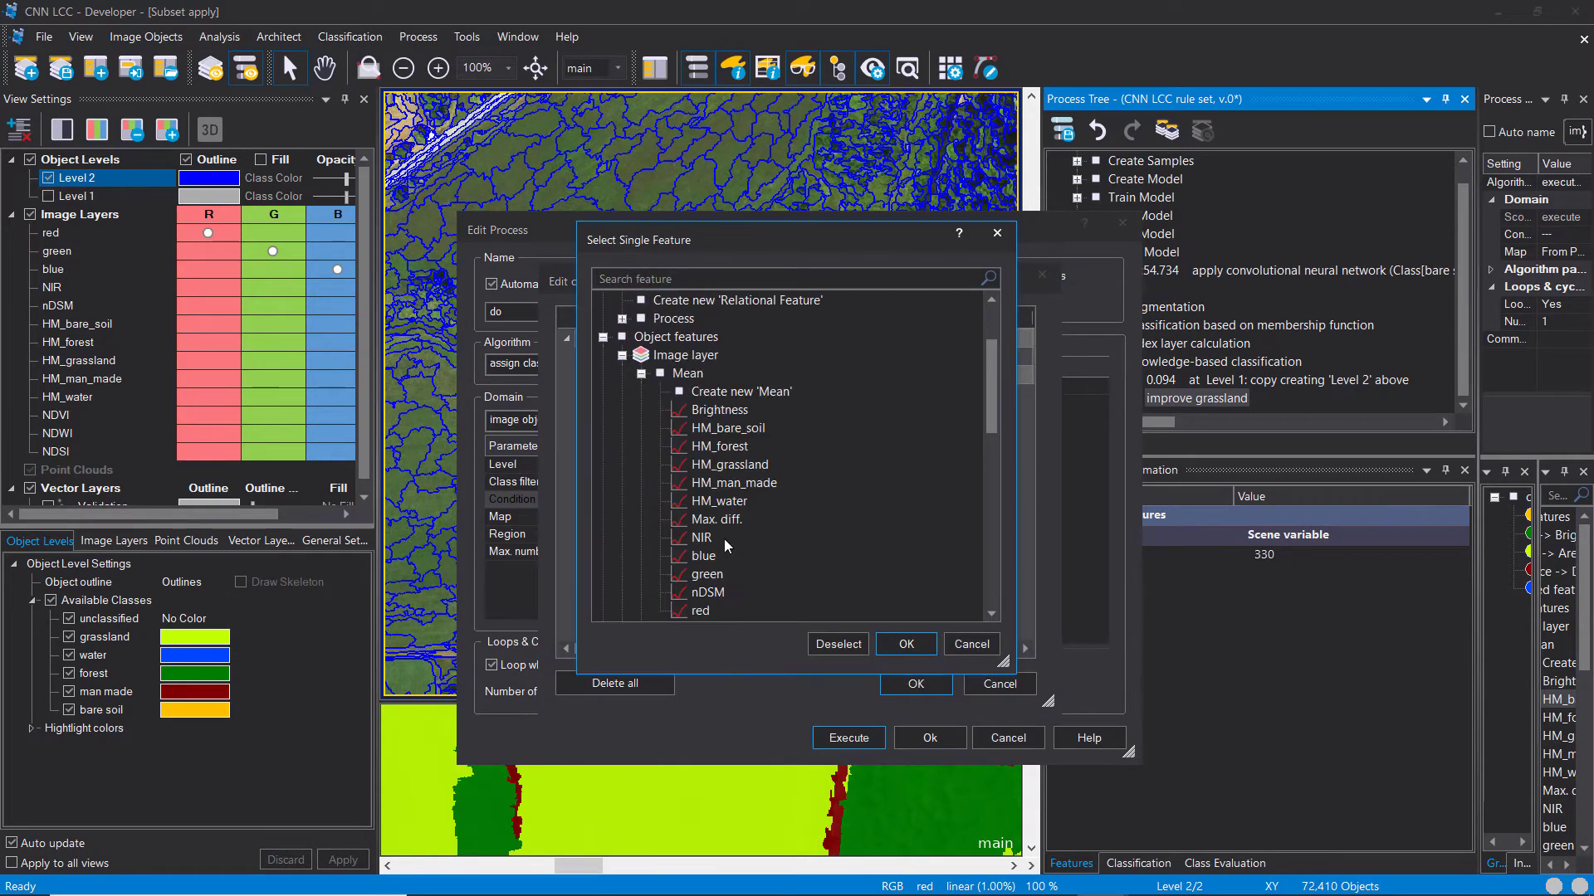
double_click(707, 592)
Step: Complete the Mean nDSM condition with the operator <= and a value of 1
left_click(809, 356)
left_click(837, 356)
left_click(824, 393)
left_click(874, 357)
type("1")
left_click(953, 584)
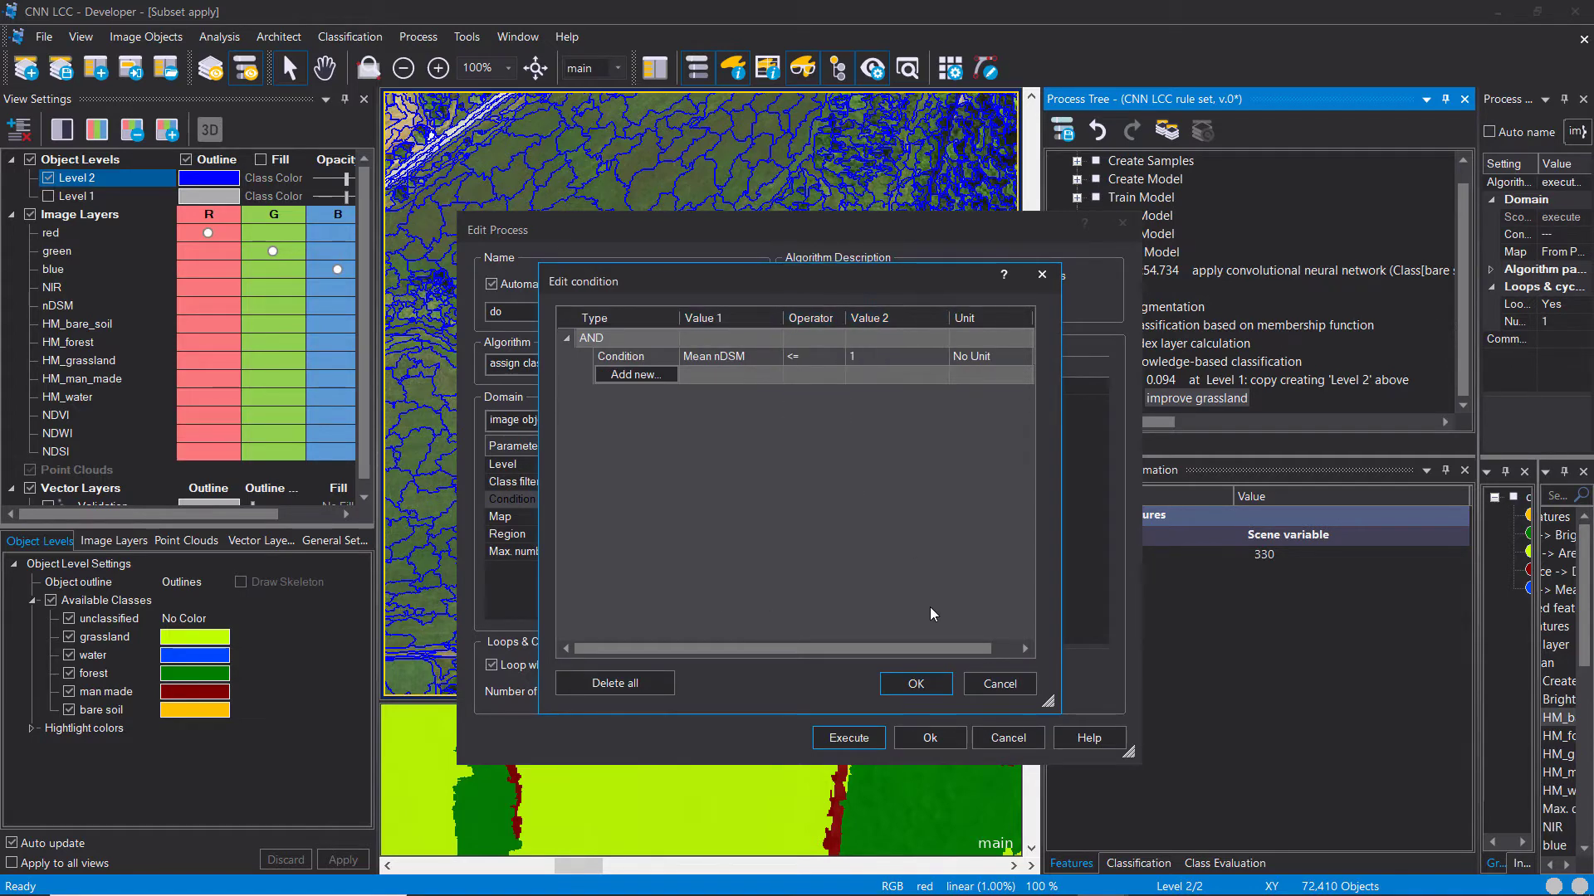
left_click(916, 683)
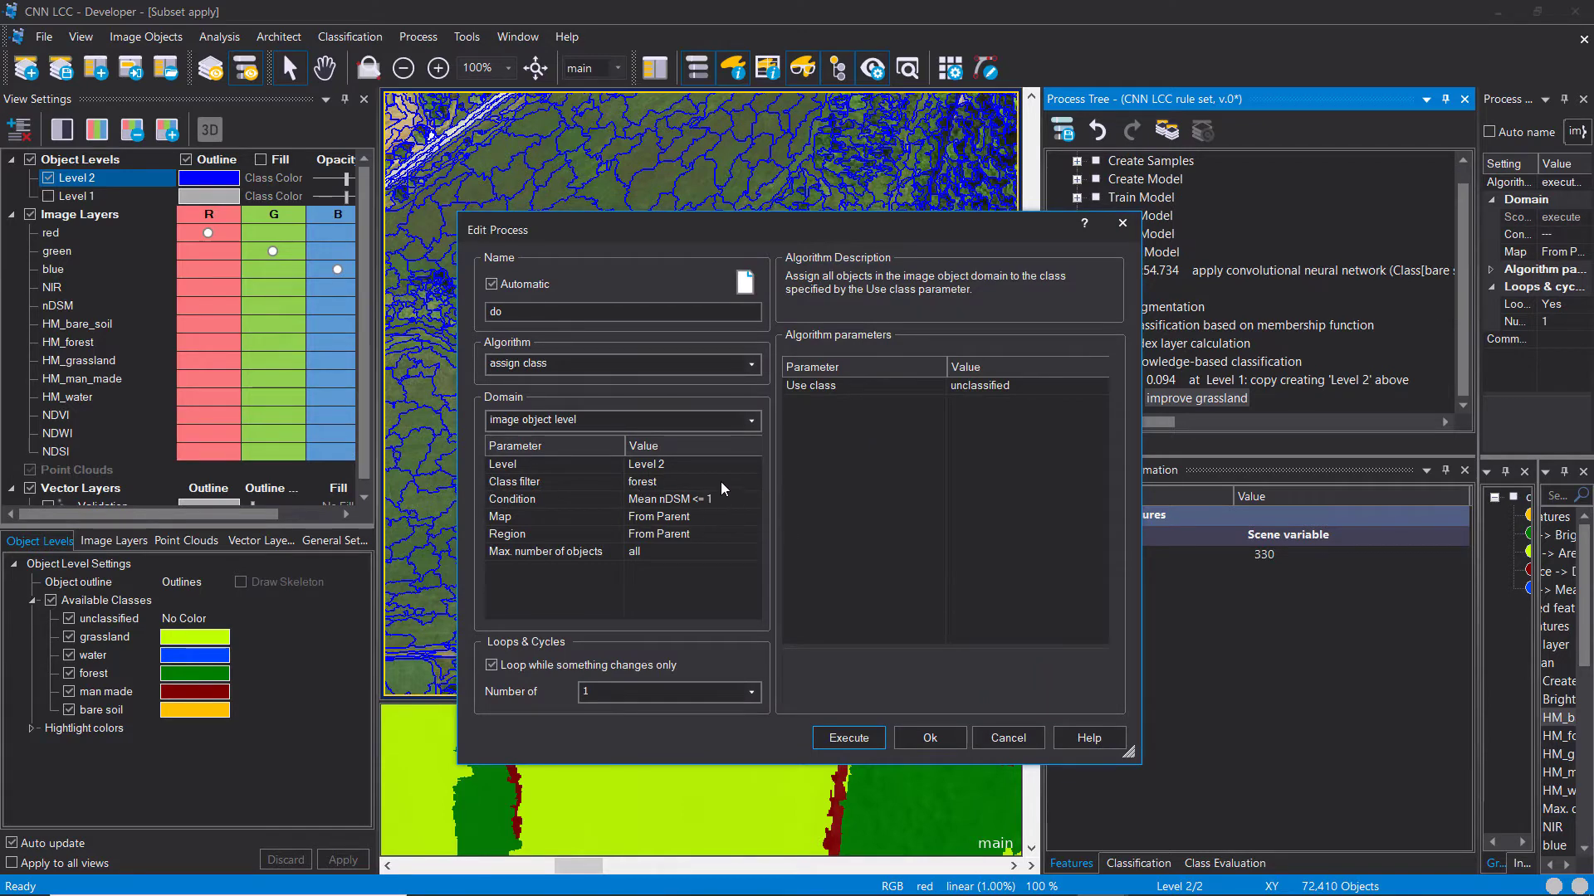
Step: Set the class to assign to grassland and execute the process
left_click(1104, 386)
left_click(1028, 456)
left_click(872, 739)
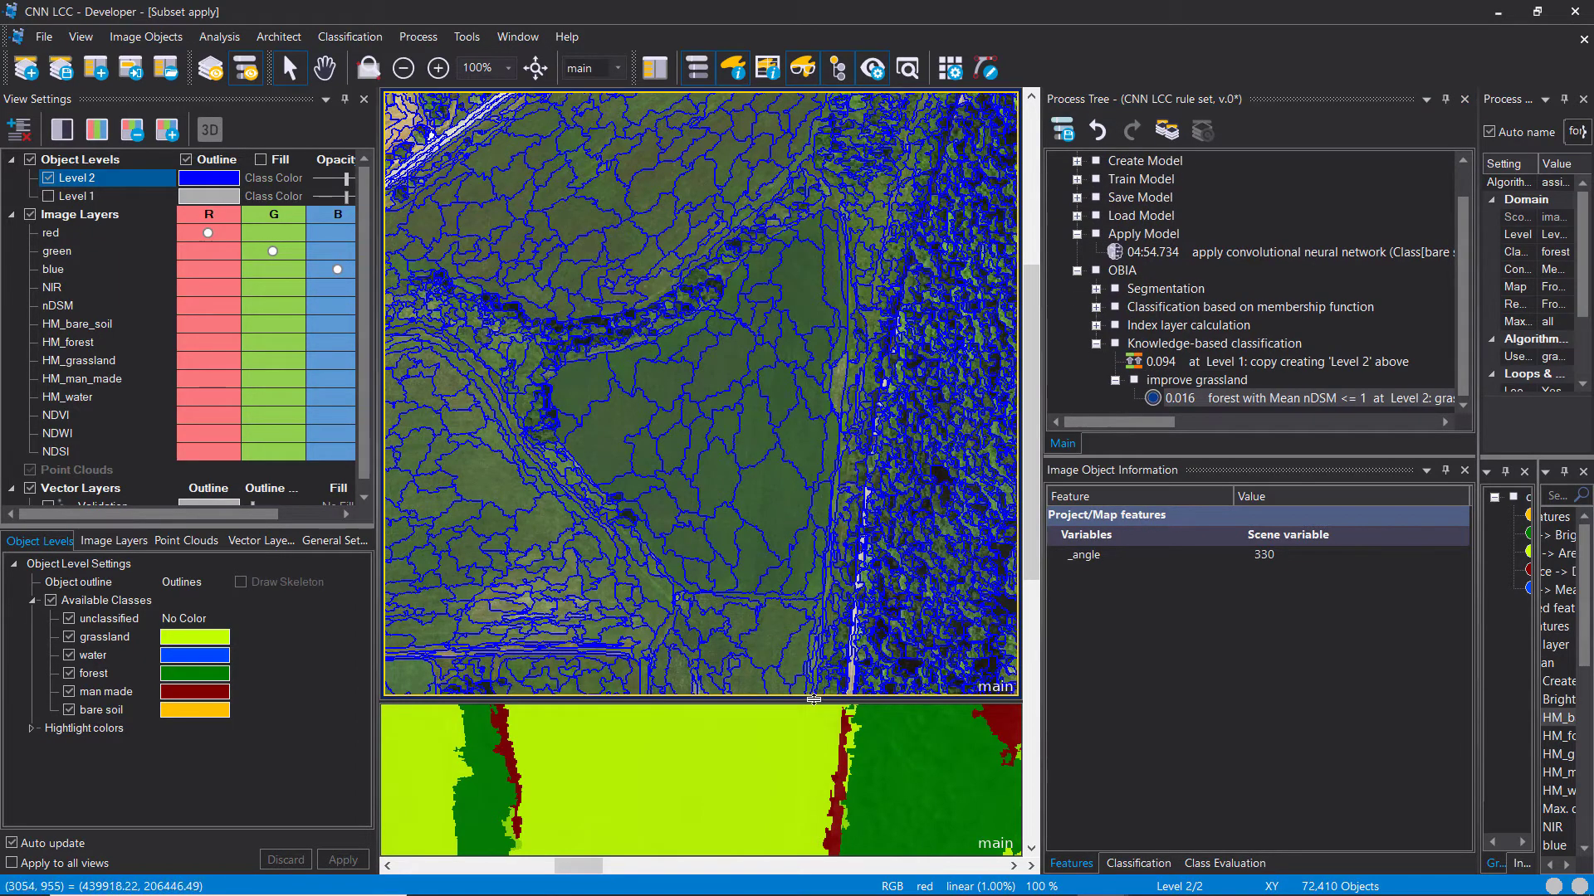
Step: Compare the Level 1 and Level 2 classifications around the triangular field to examine the effect of the forest rule
left_click_drag(813, 700, 798, 153)
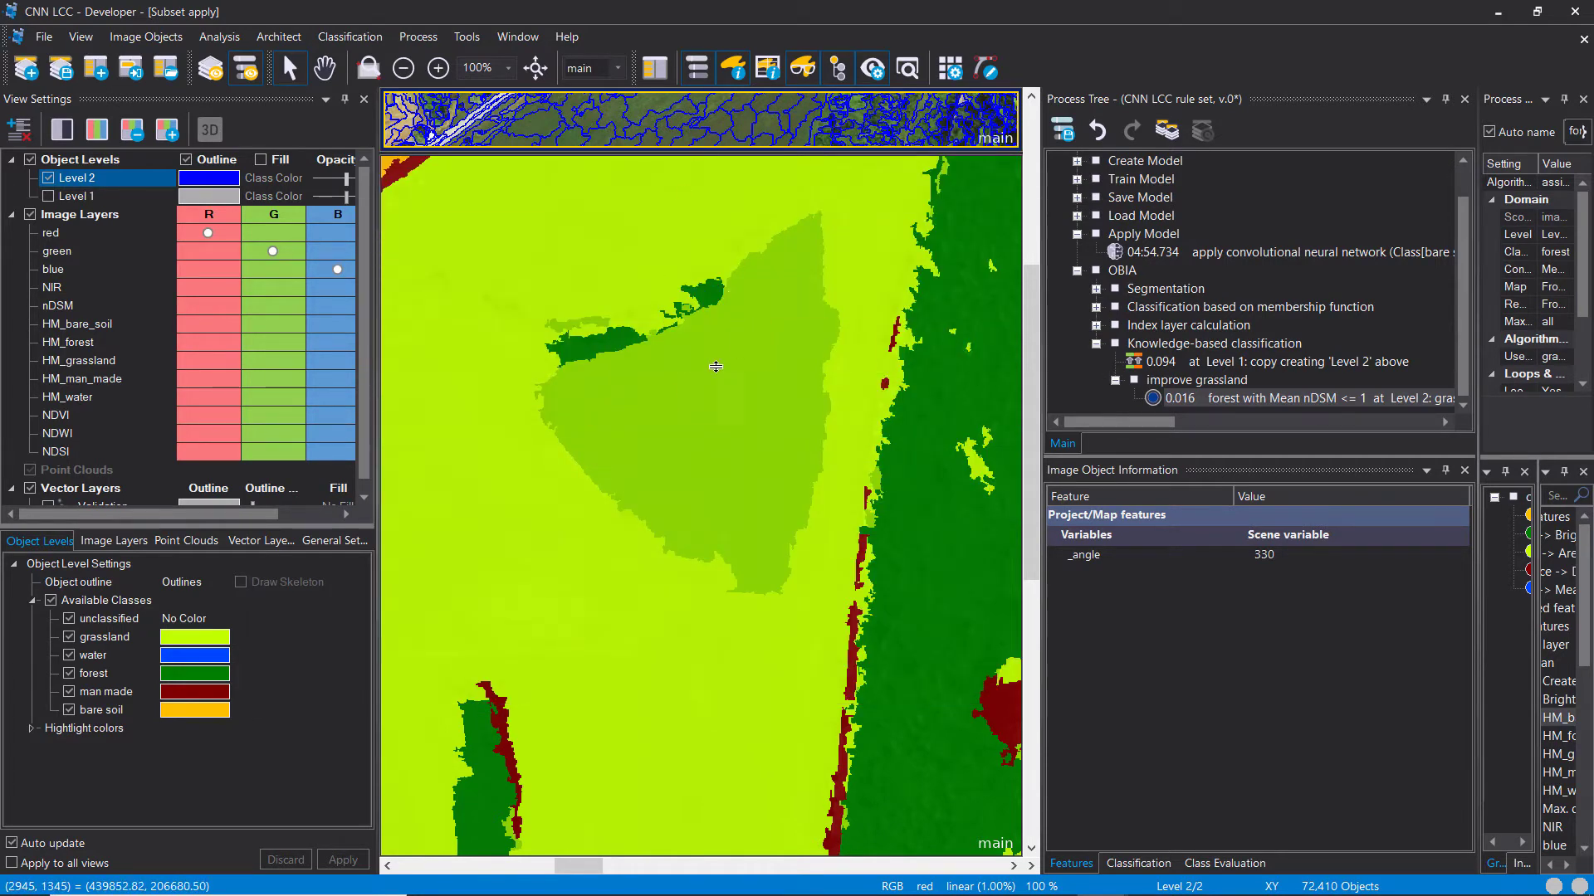
left_click(736, 384)
left_click_drag(379, 211, 448, 212)
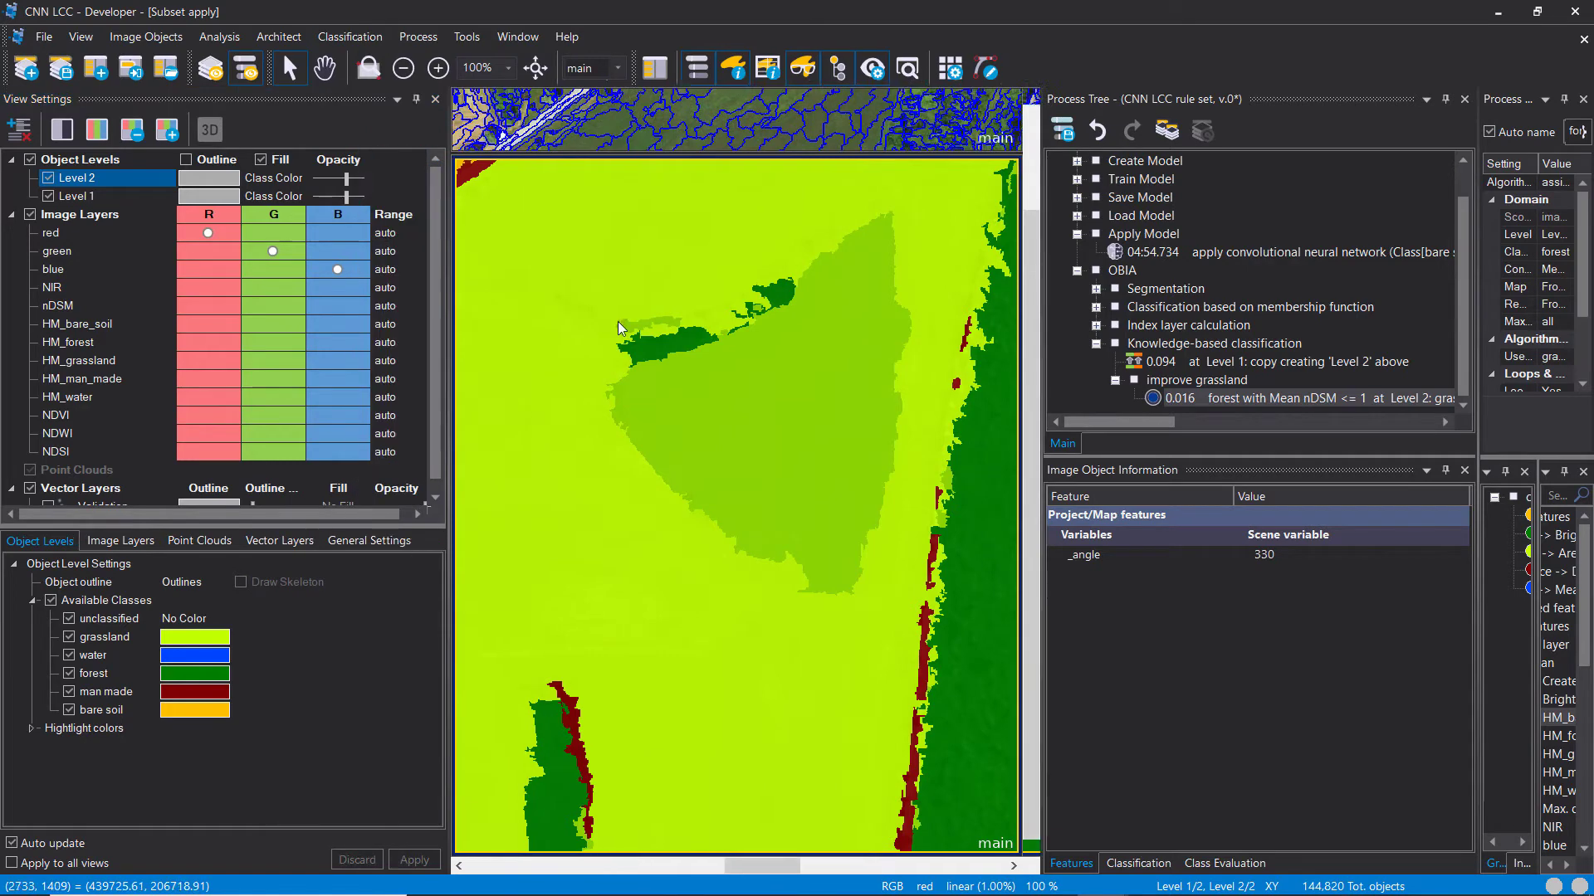
scroll(618, 321, "down", 3)
left_click_drag(348, 207, 360, 197)
left_click(48, 178)
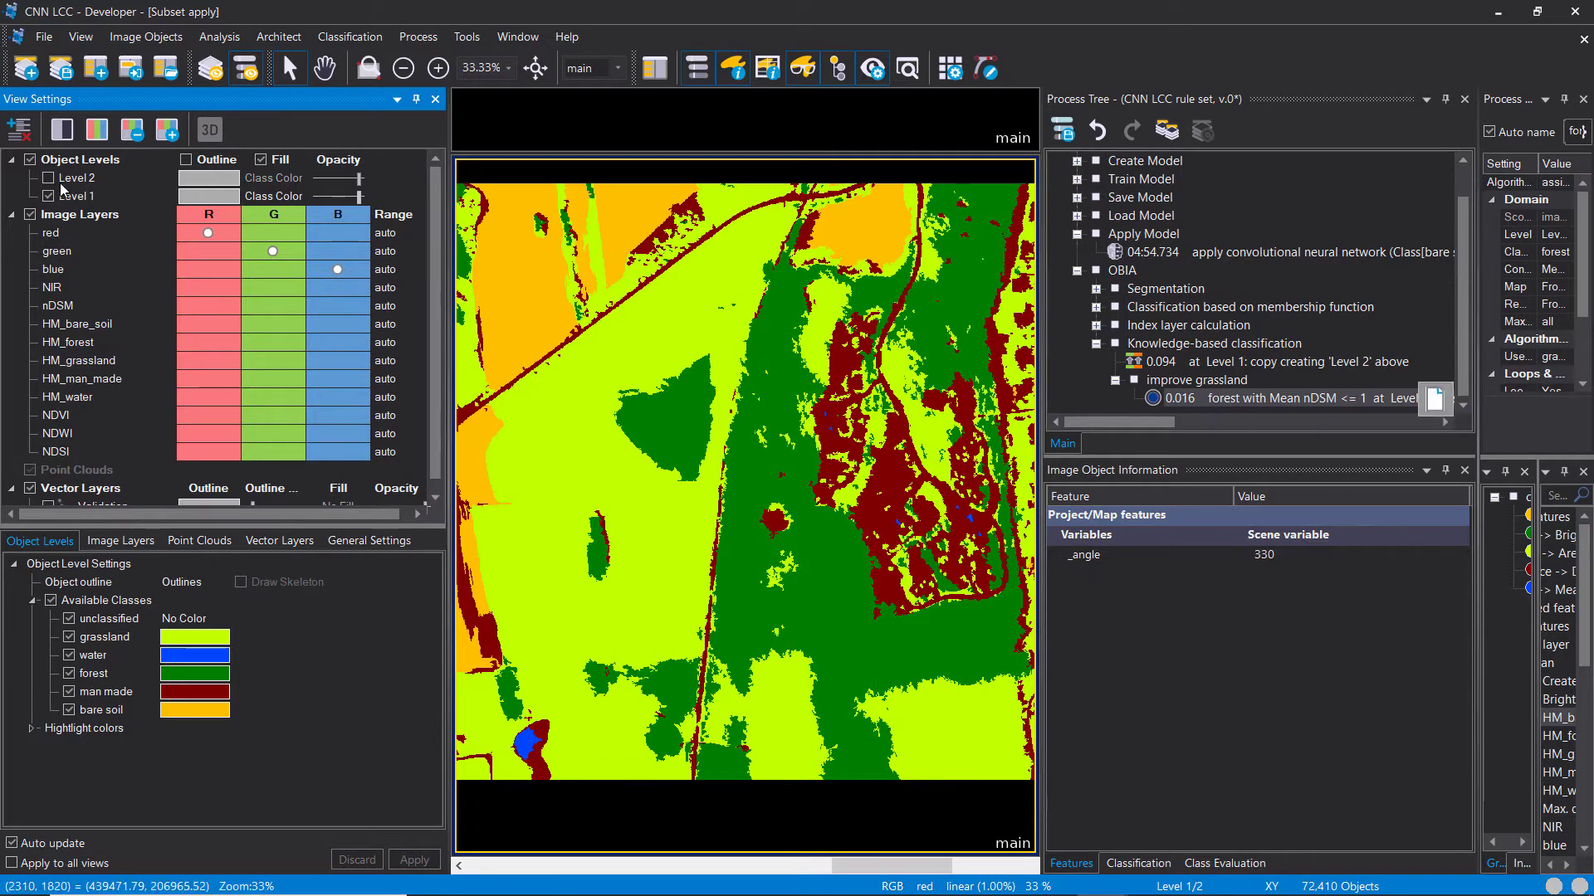
left_click(48, 196)
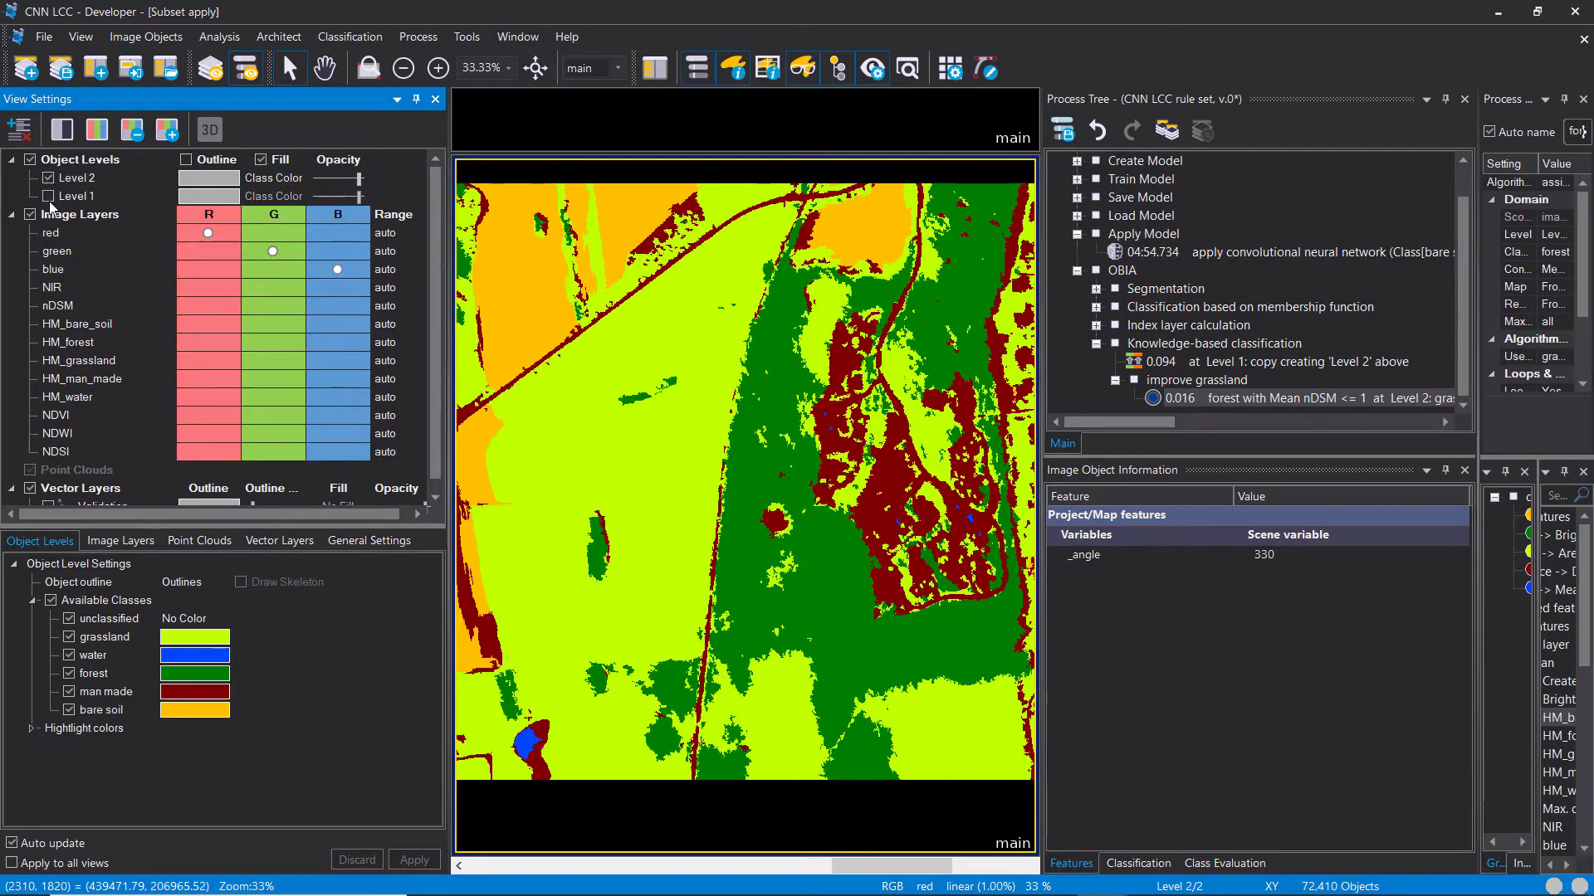
Step: Duplicate the forest nDSM process under improve grassland and set the copy's class filter to grassland
left_click(1195, 386)
left_click(1195, 401)
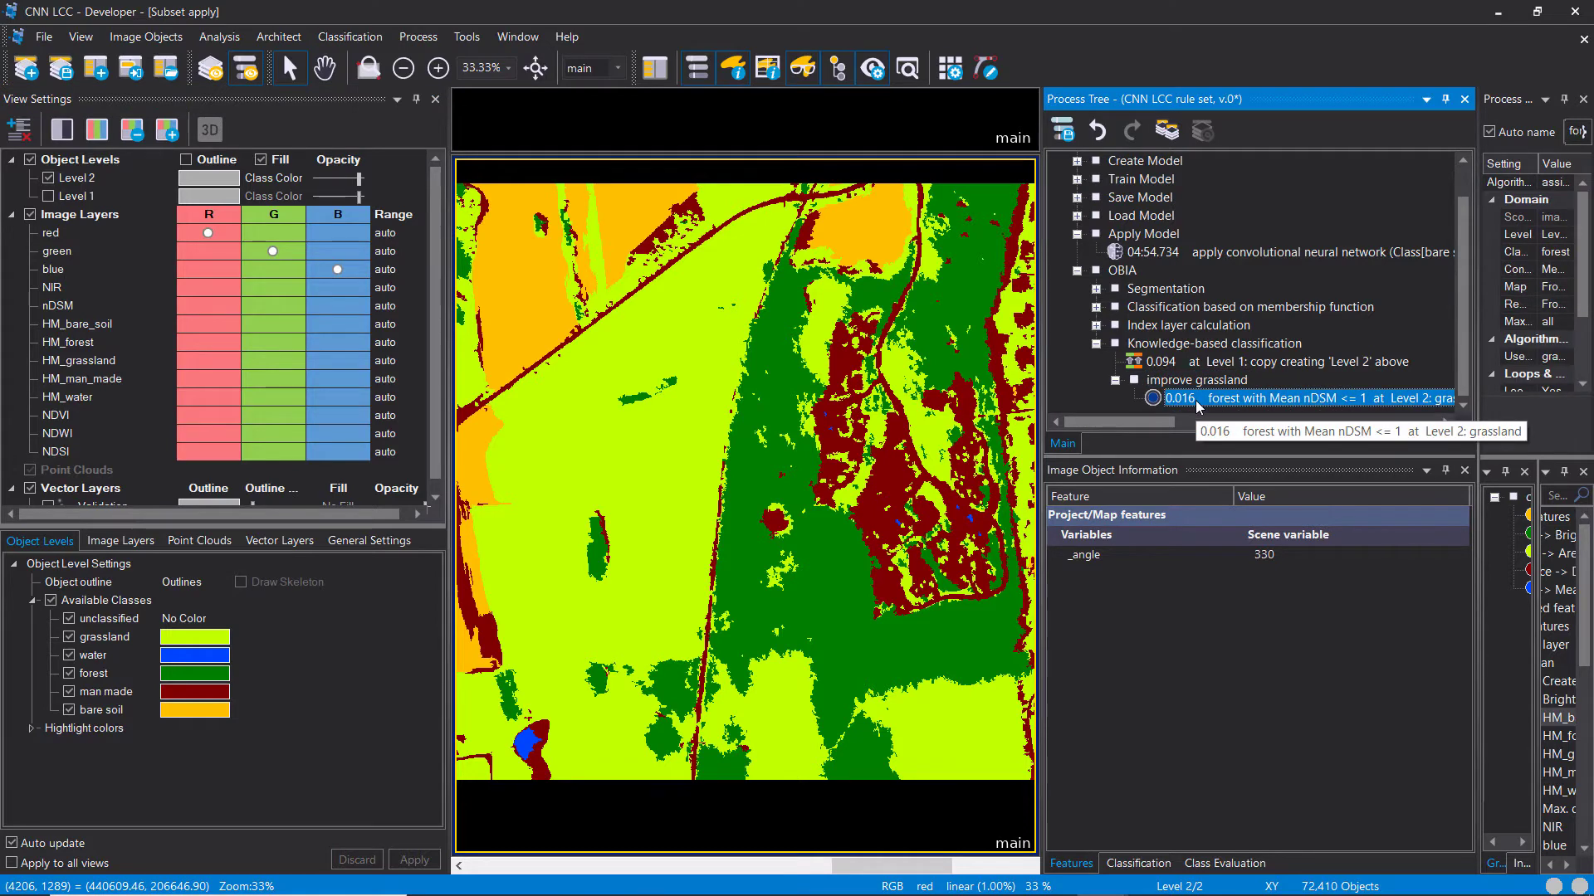
key("ctrl+c")
key("ctrl+v")
double_click(1182, 397)
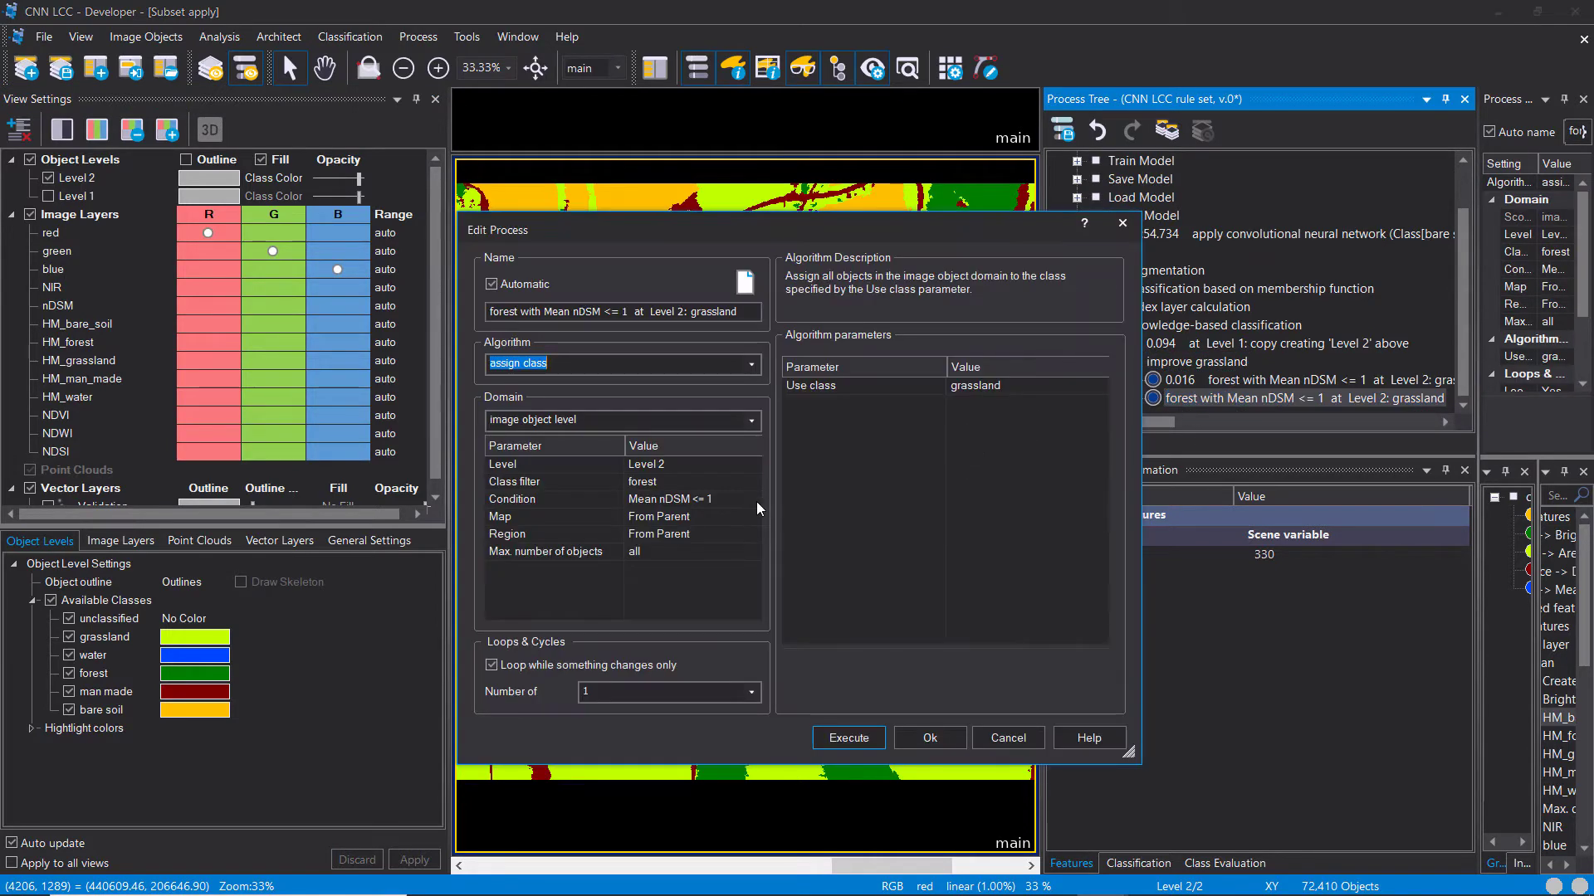
left_click(751, 481)
left_click(700, 410)
left_click(849, 698)
Step: Create Mean features for all layers and use Mean NDVI as the first value of the copied process's condition
left_click(750, 499)
left_click(761, 361)
left_click(779, 358)
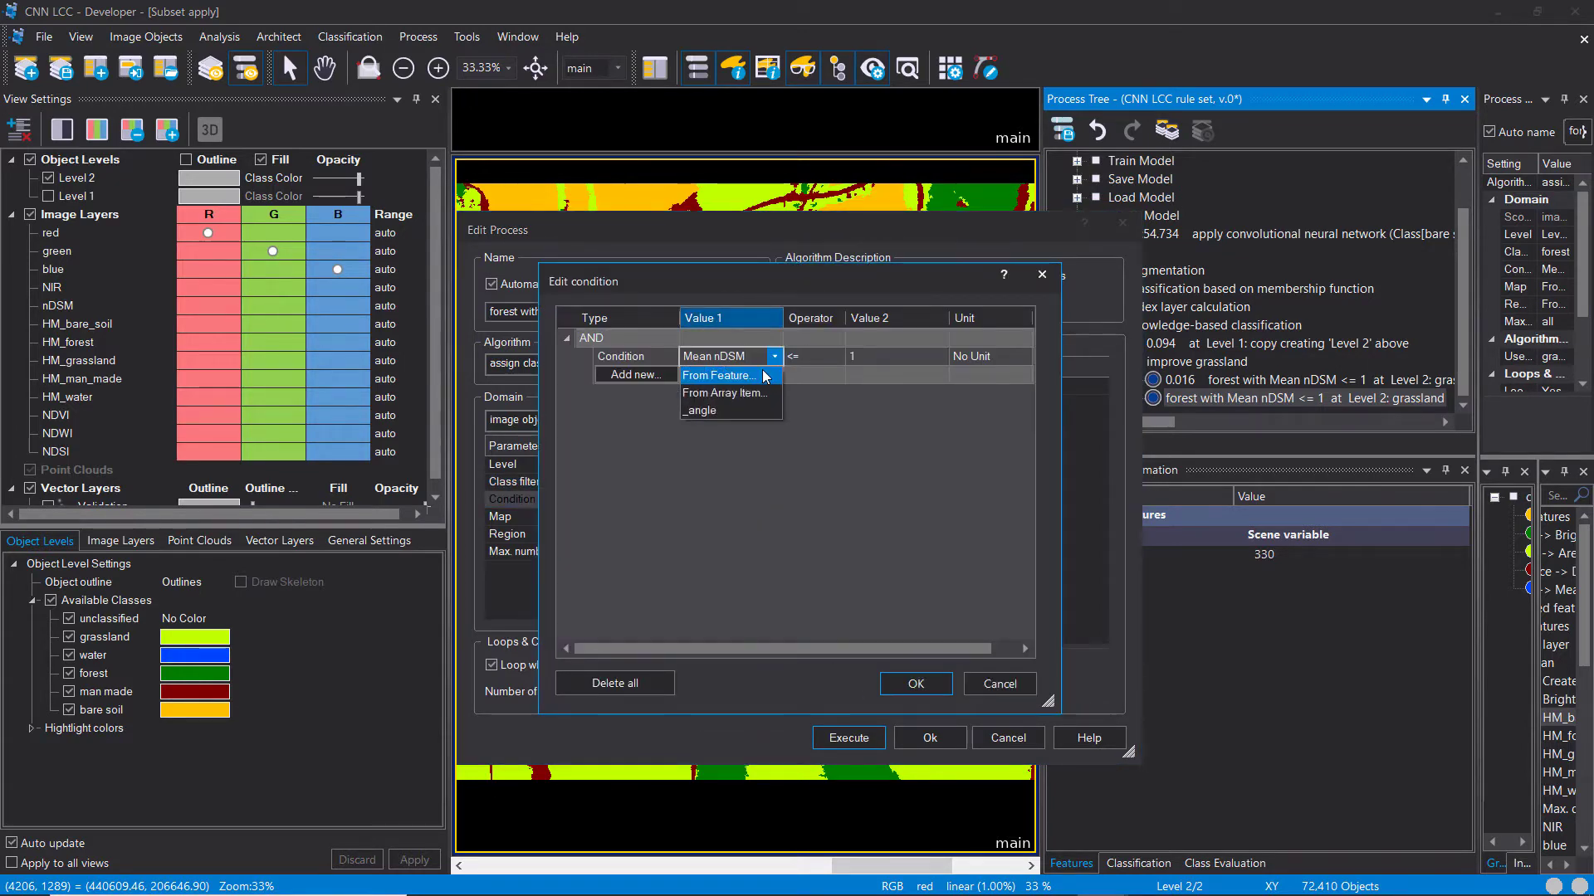
left_click(762, 376)
scroll(730, 556, "down", 3)
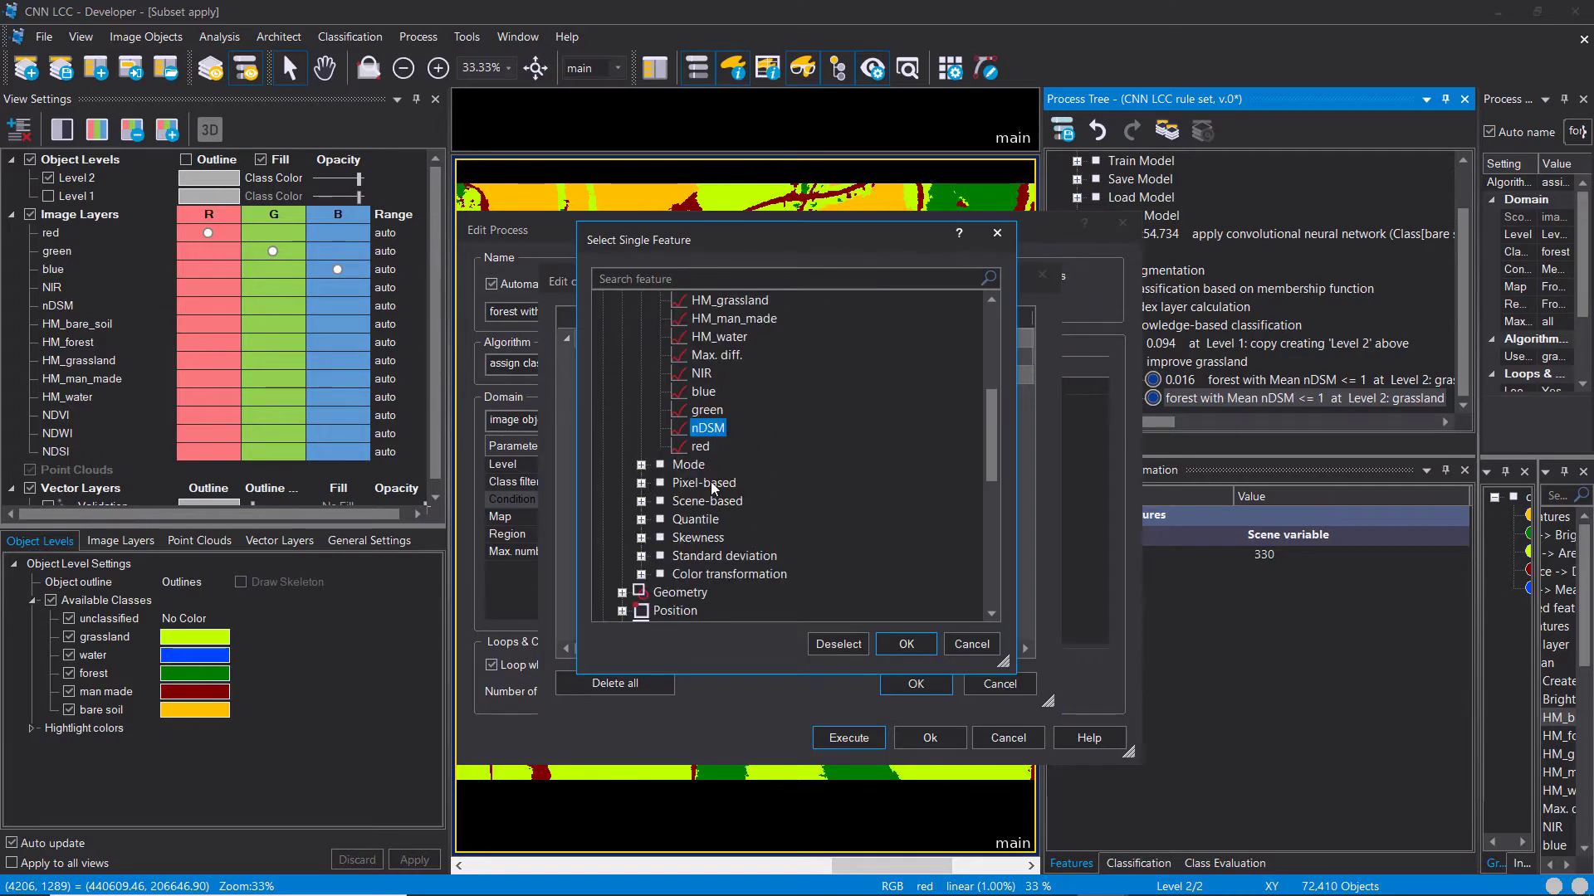
scroll(737, 465, "up", 3)
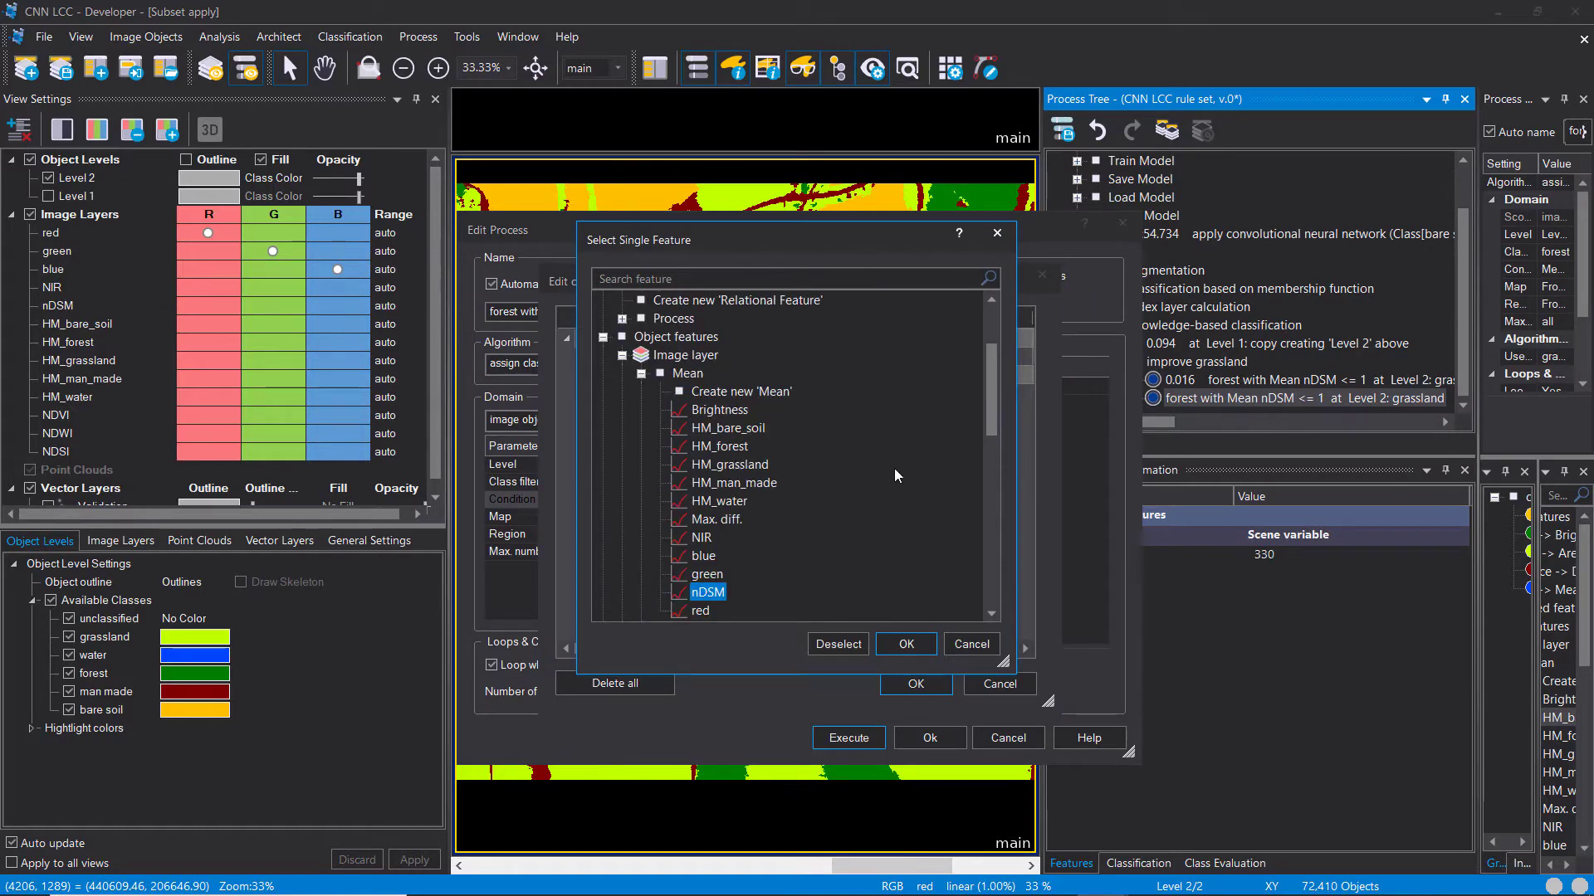
scroll(799, 554, "down", 3)
scroll(799, 554, "up", 3)
right_click(736, 391)
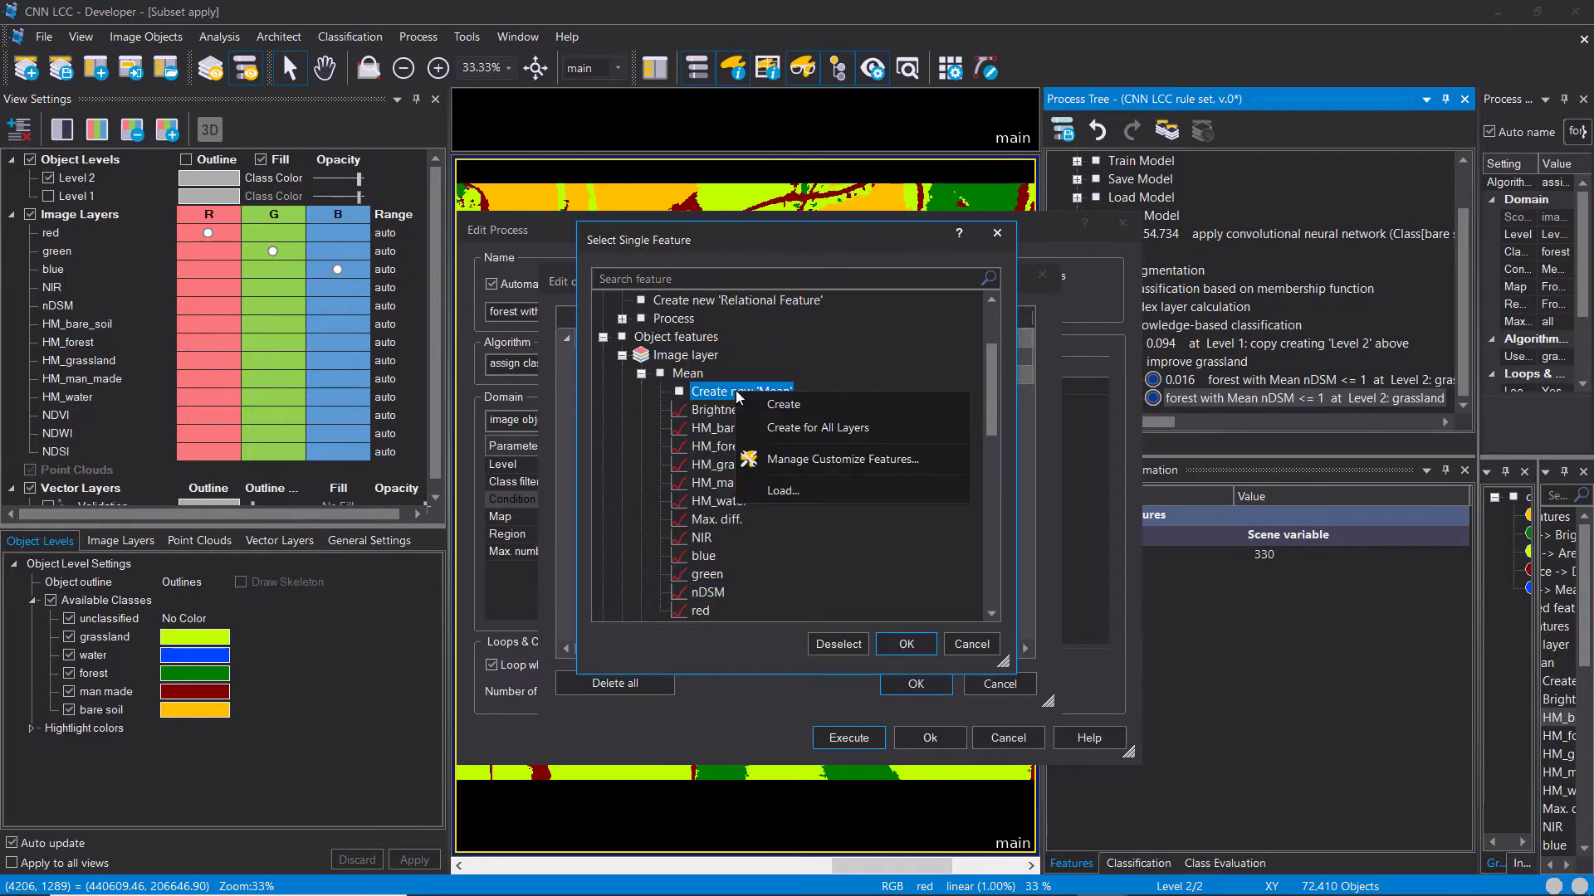
left_click(821, 428)
scroll(772, 498, "down", 3)
double_click(717, 433)
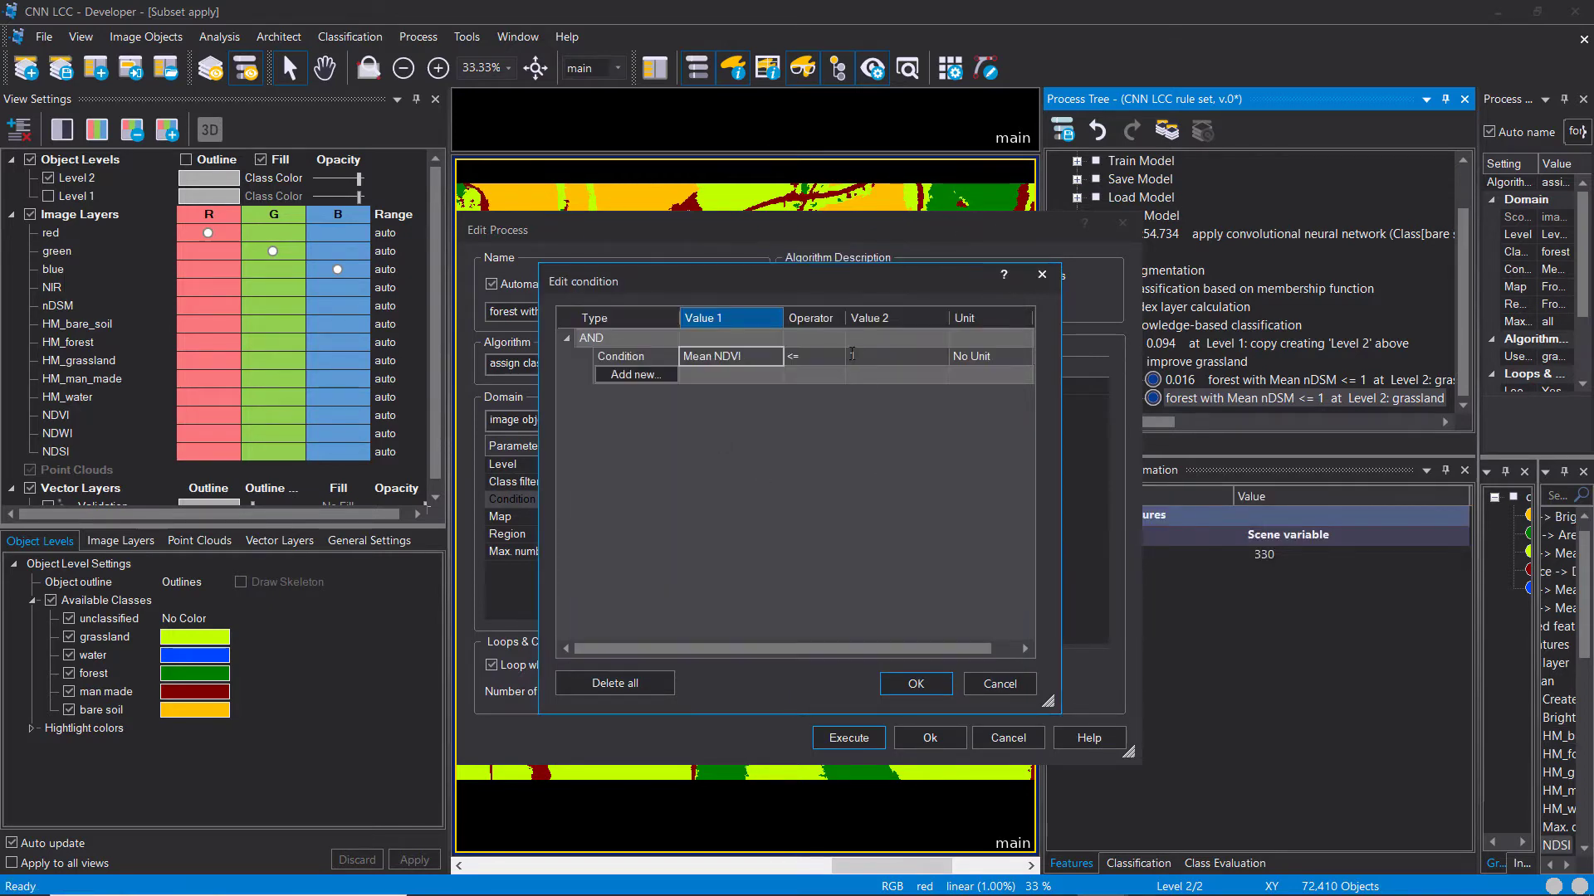
Step: Set the Mean NDVI condition's threshold to 0.1
left_click(891, 359)
type("0")
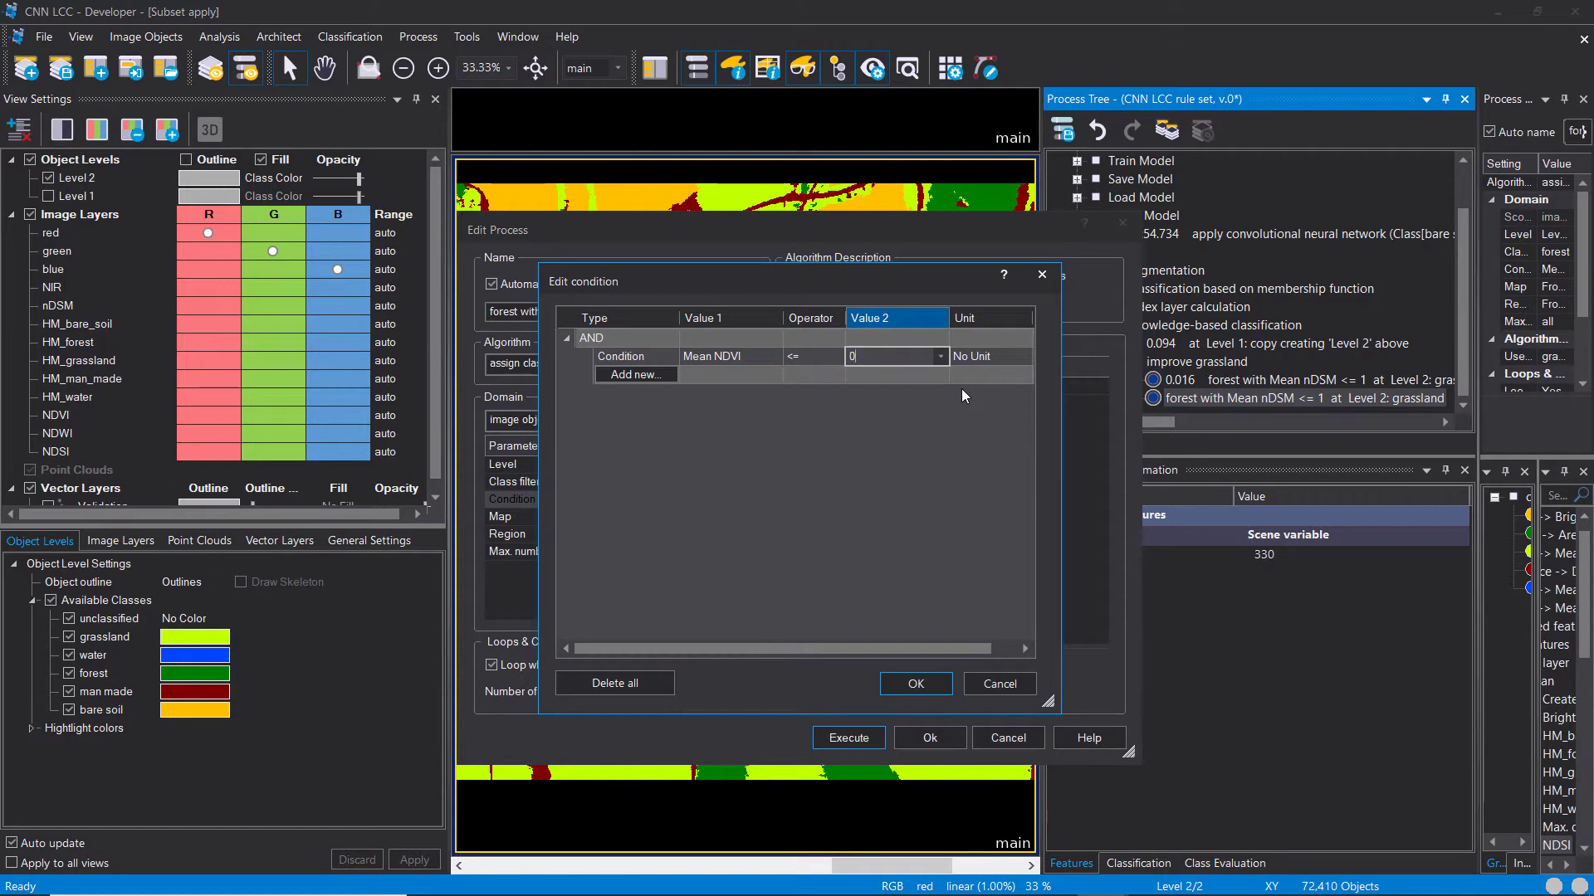
type(".1")
left_click(864, 485)
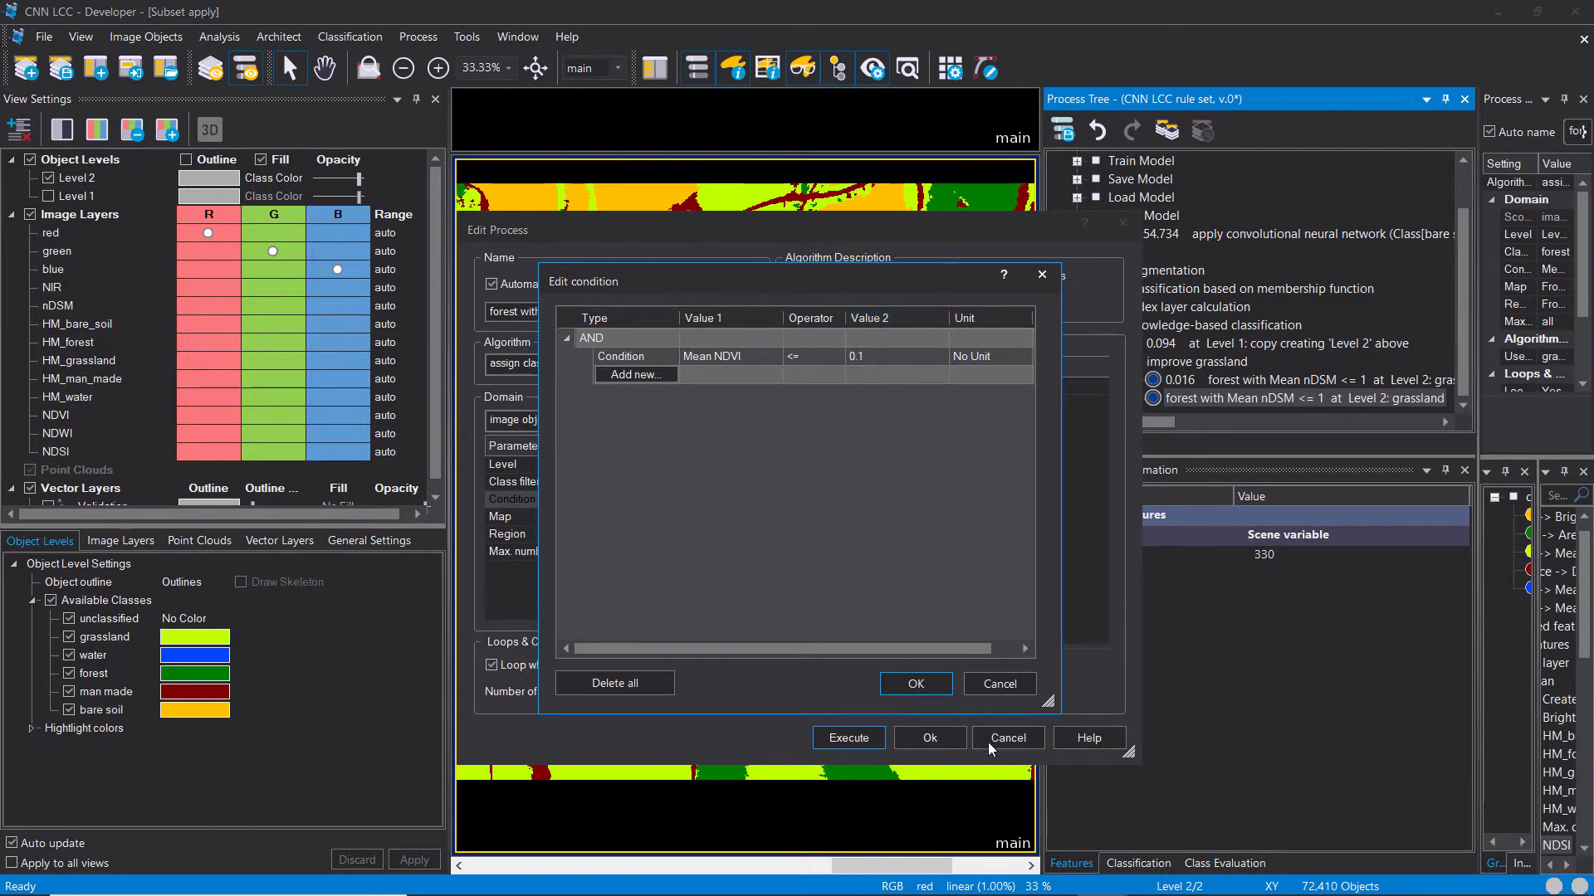
left_click(916, 683)
Step: Set the class to assign to bare soil and execute the copied process
left_click(1100, 385)
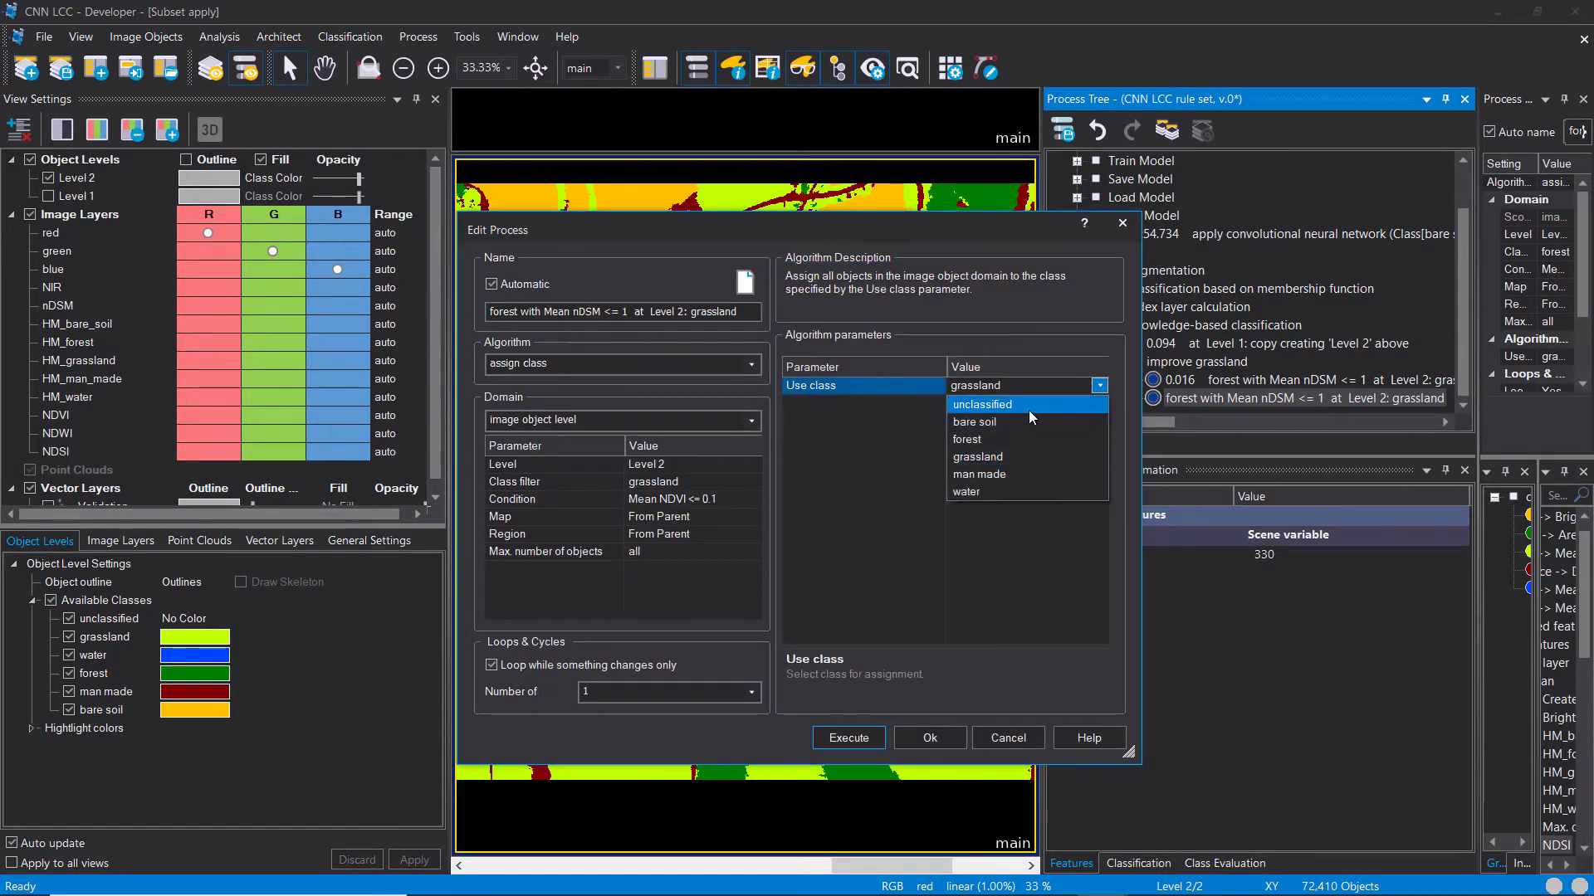
left_click(1001, 423)
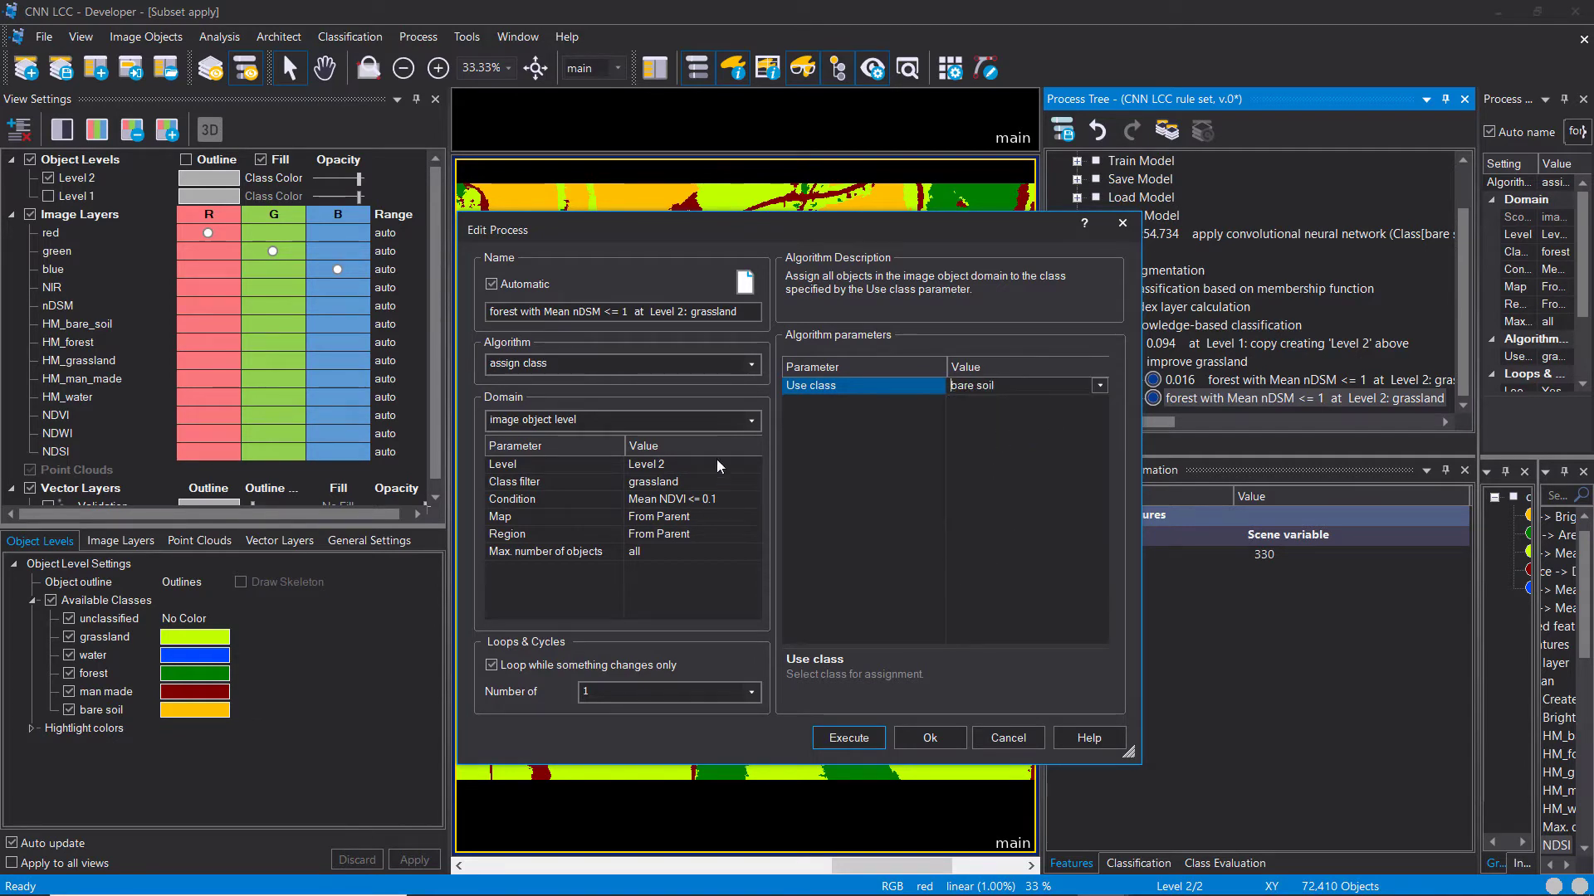
left_click(863, 737)
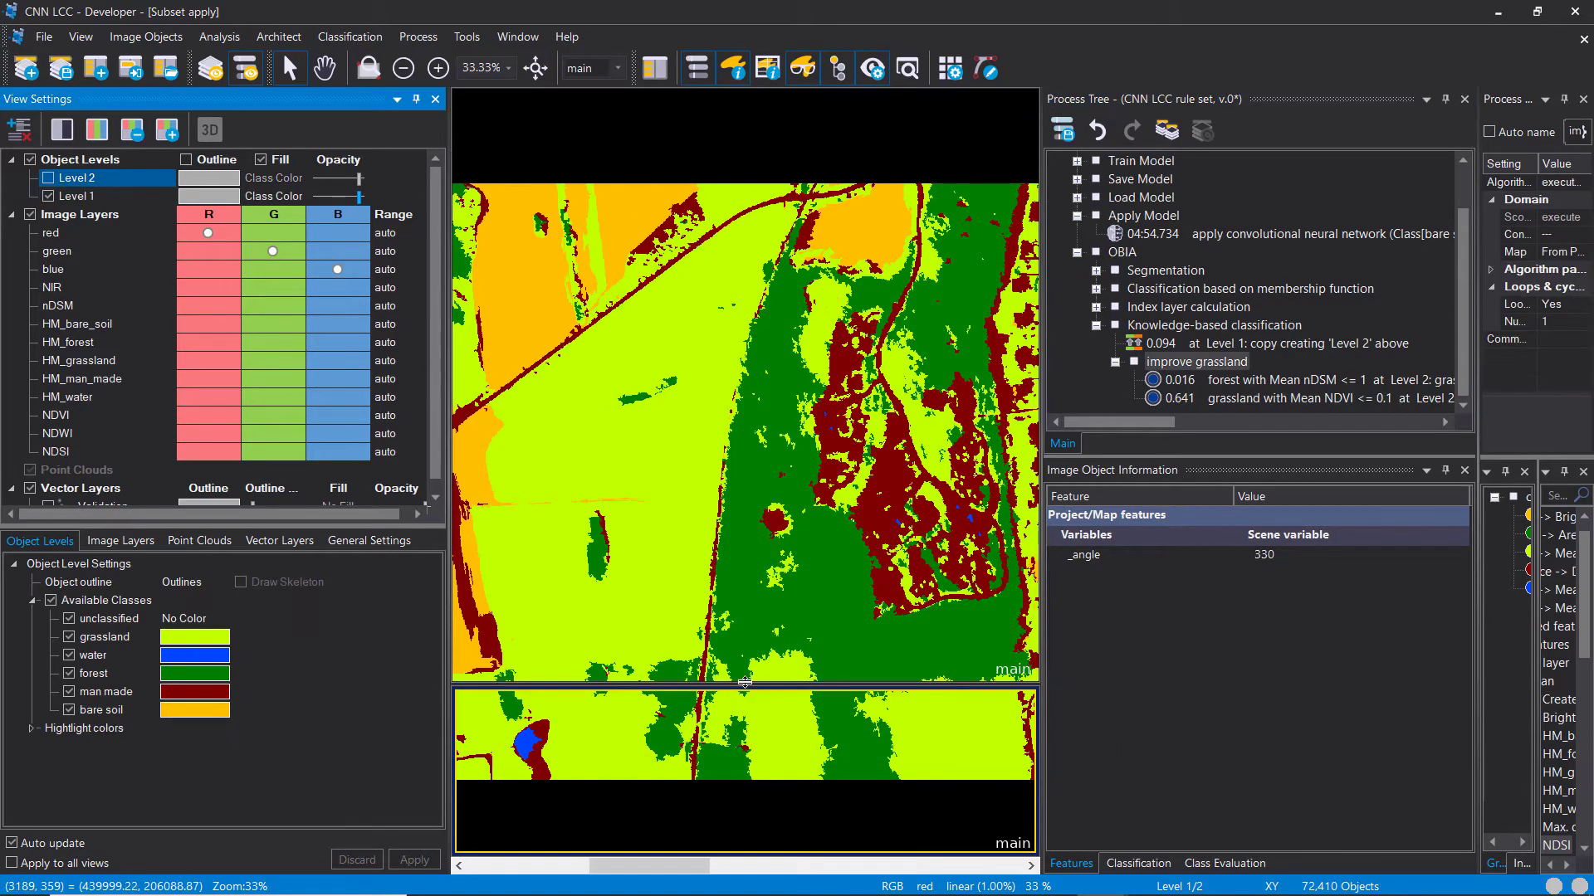
Step: Compare the two split views across the scene to examine the bare soil reclassification
left_click_drag(744, 682, 649, 264)
left_click_drag(649, 367, 744, 736)
left_click_drag(663, 354, 689, 571)
left_click(708, 460)
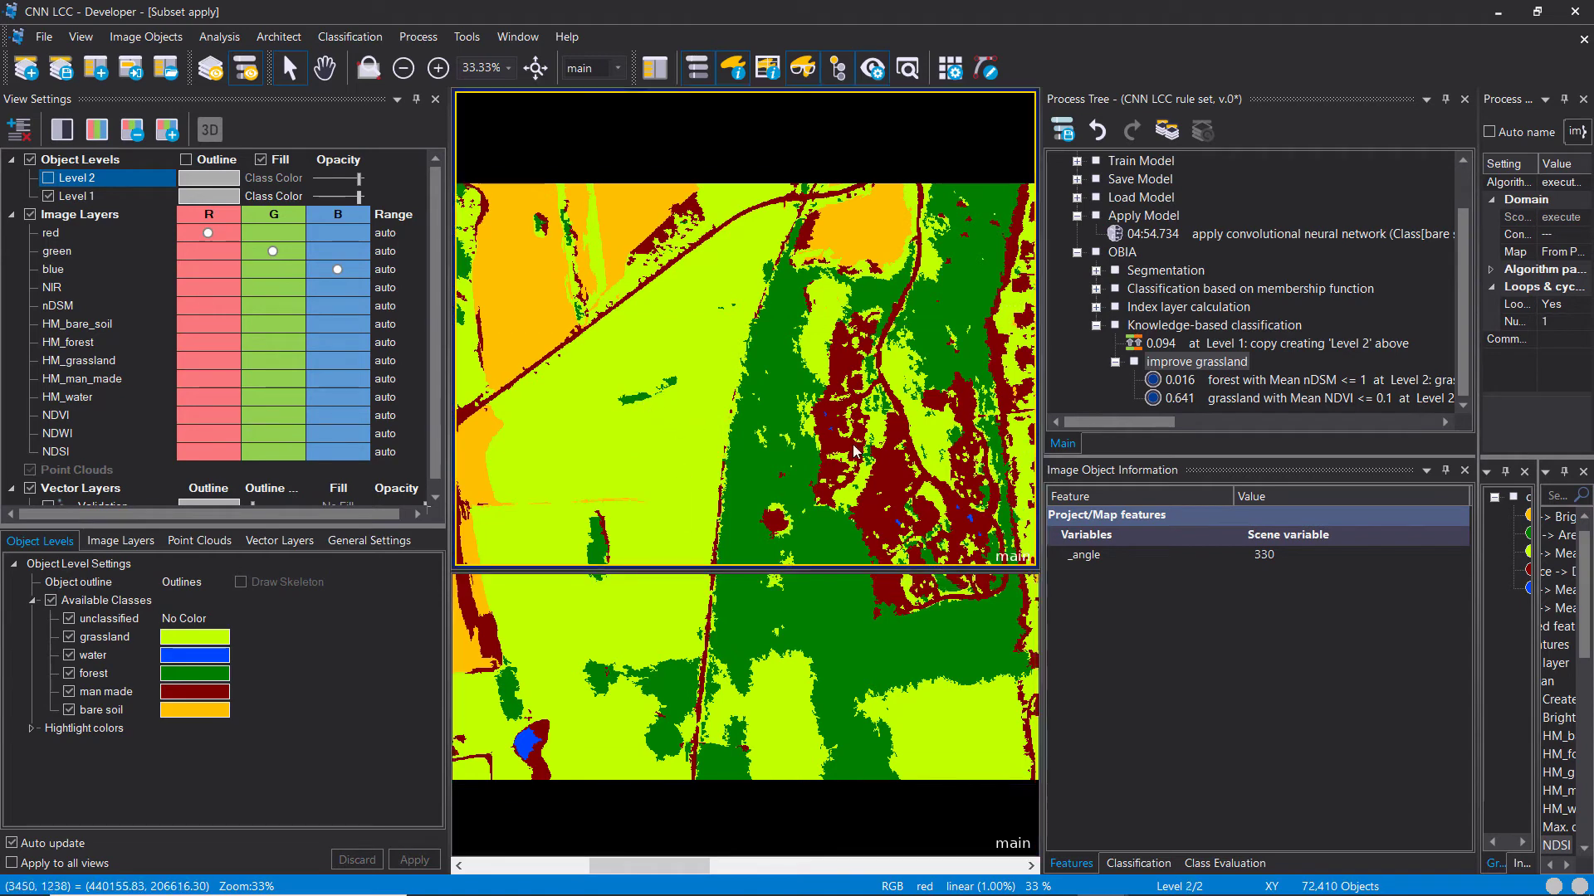
scroll(707, 460, "down", 3)
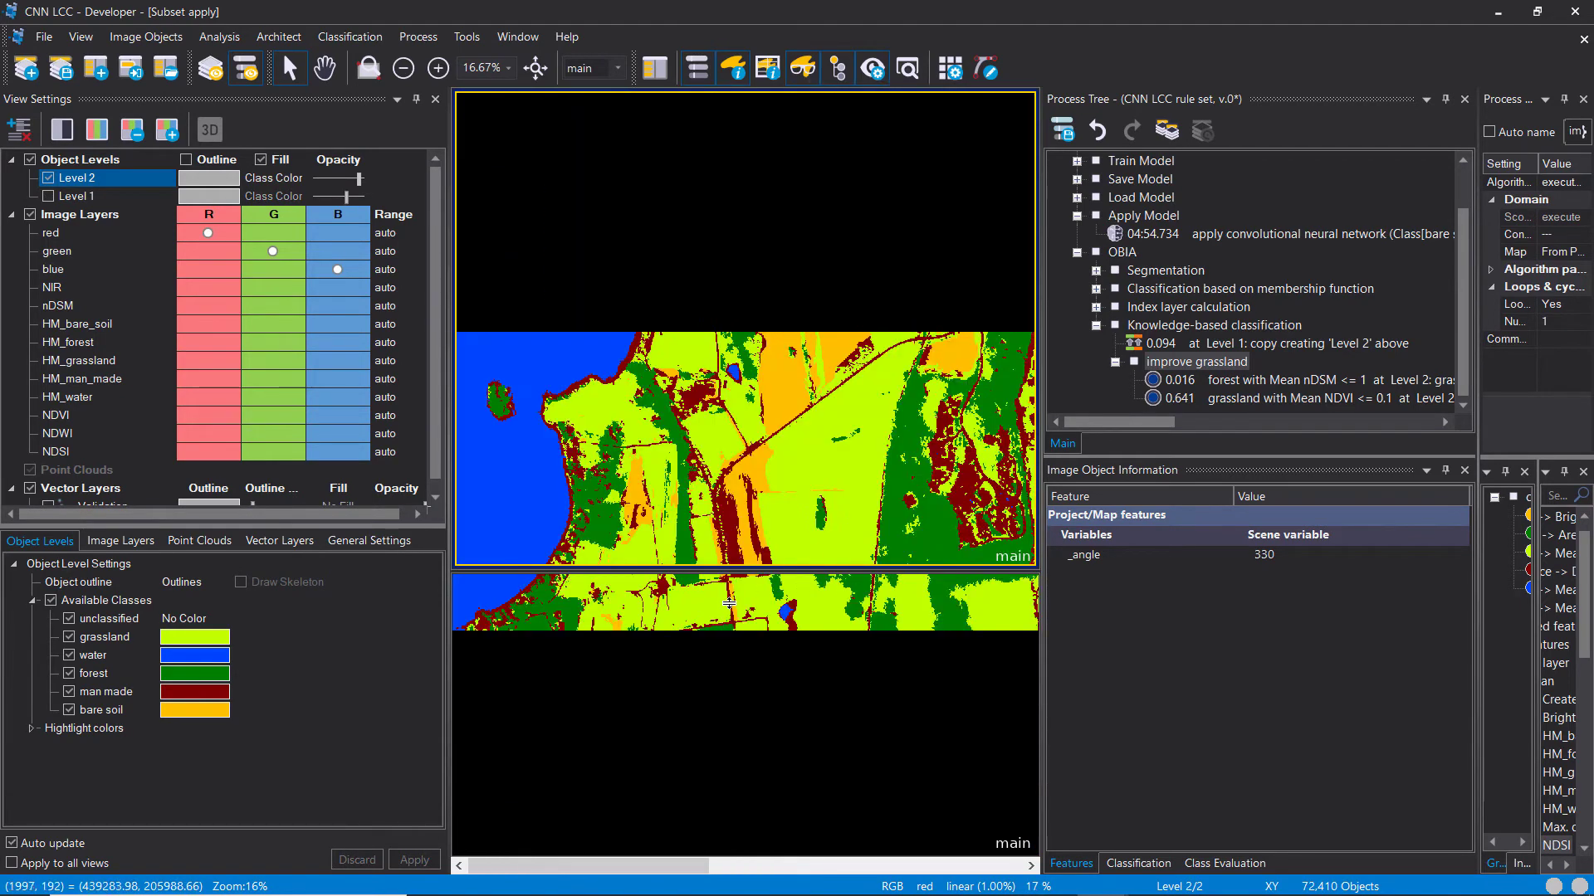
left_click_drag(730, 570, 870, 443)
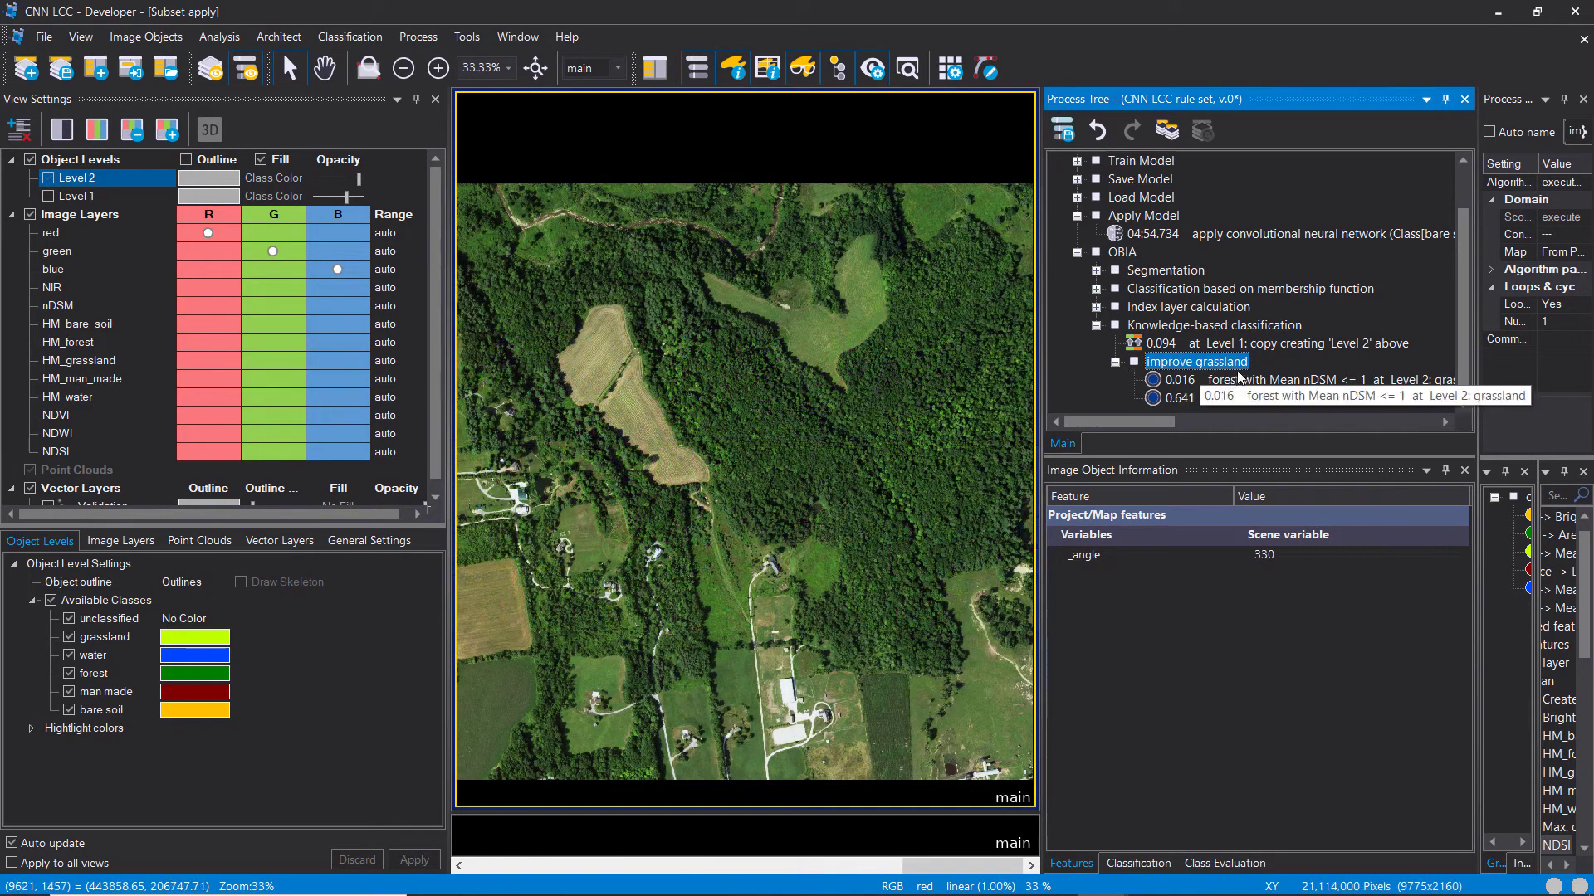
Step: Paste a copy of the improve grassland group below the original and rename it "improve forest"
key("ctrl+v")
double_click(1198, 363)
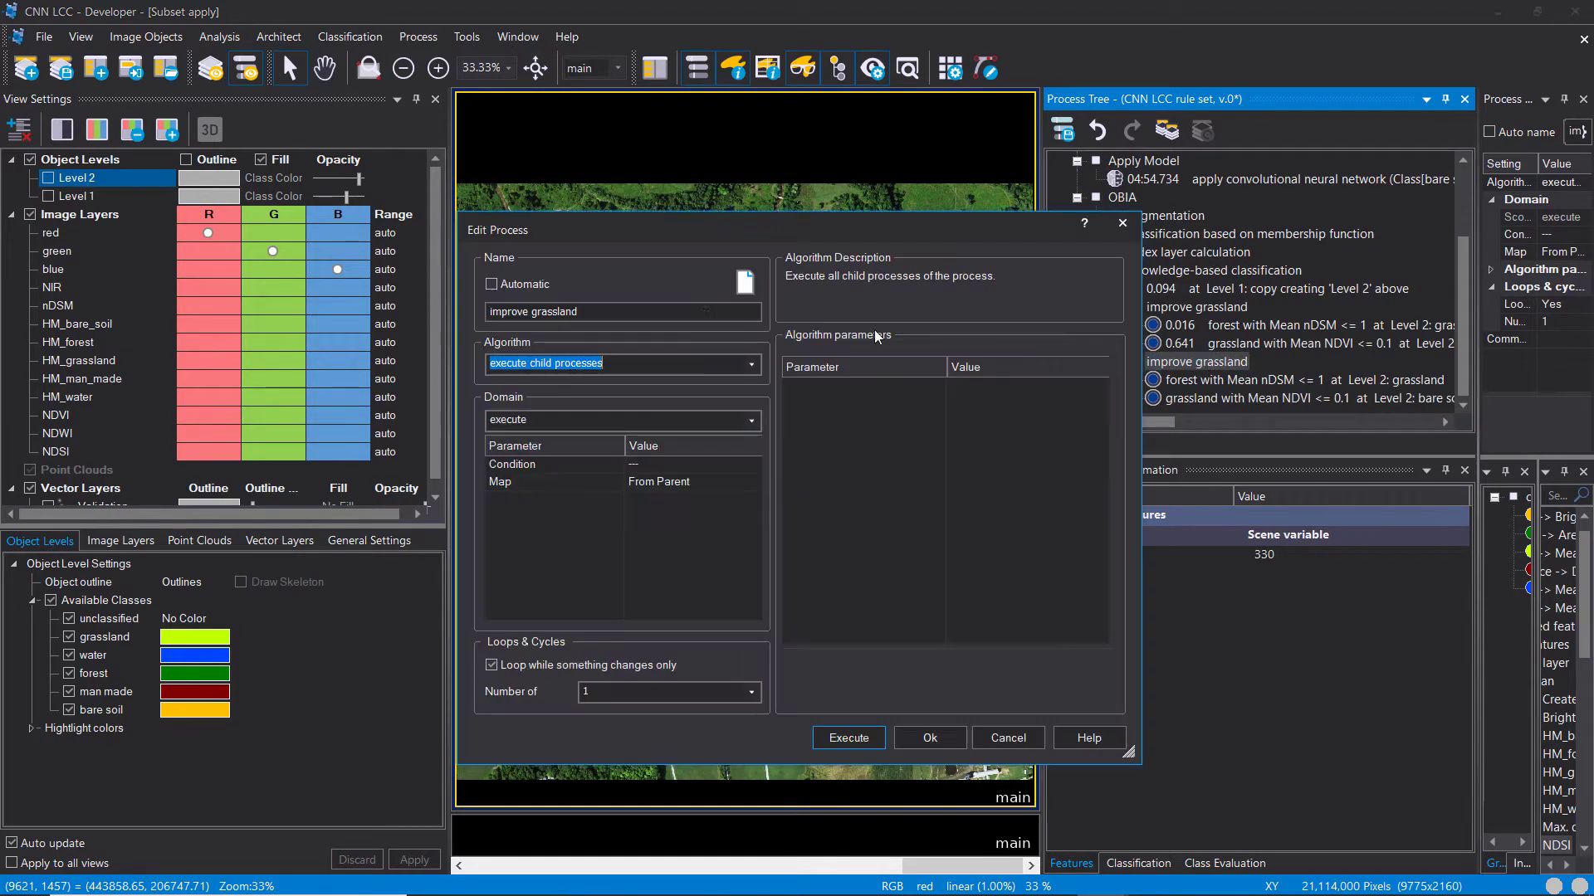
double_click(565, 313)
type("forest")
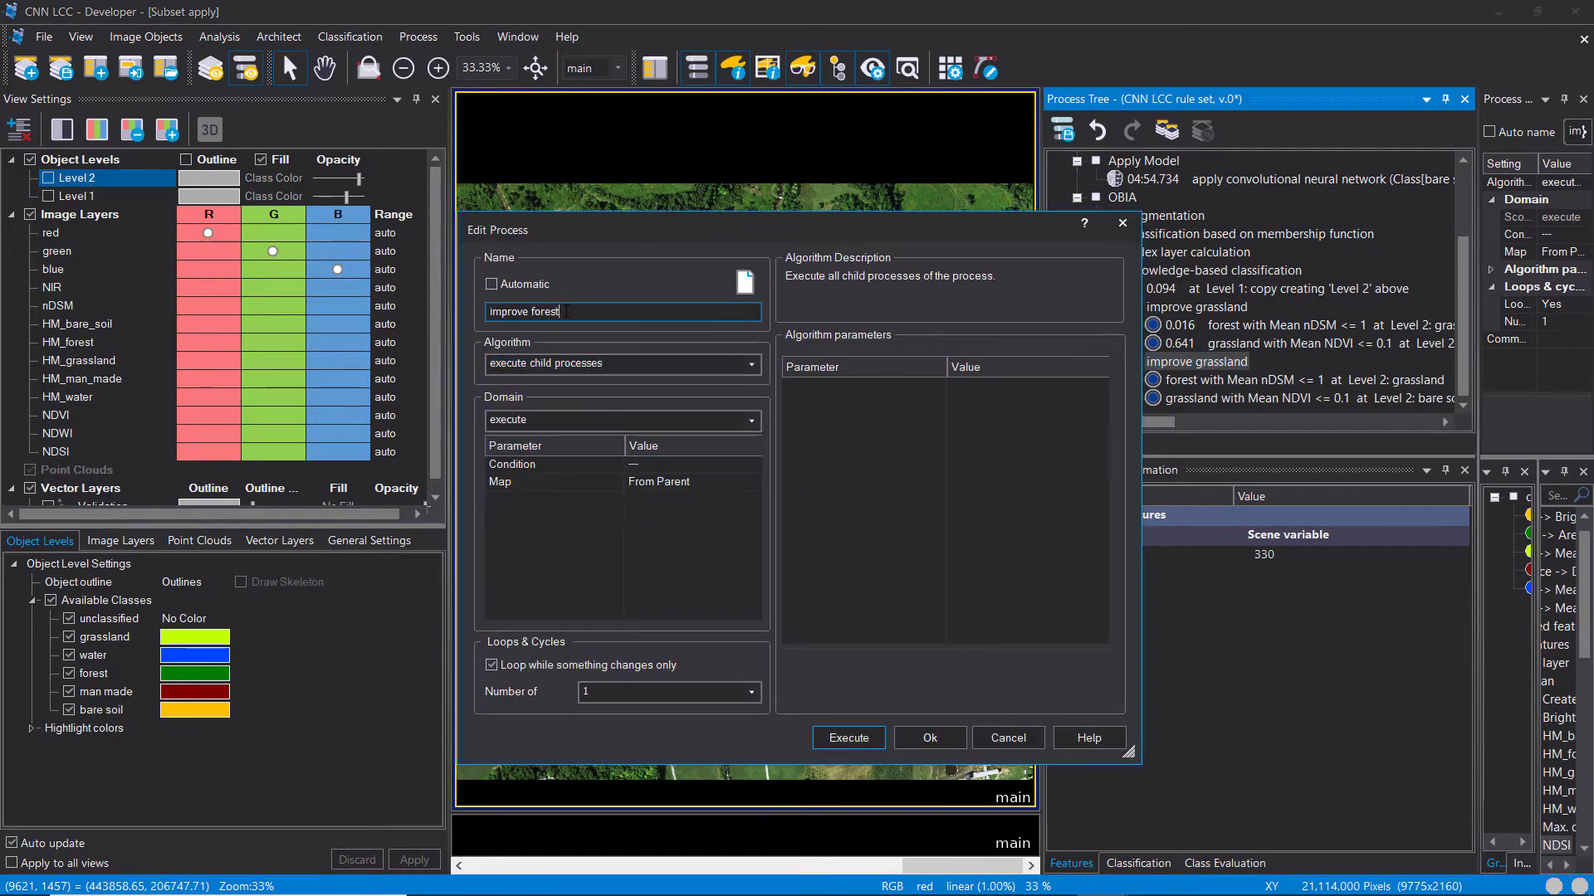
left_click(920, 735)
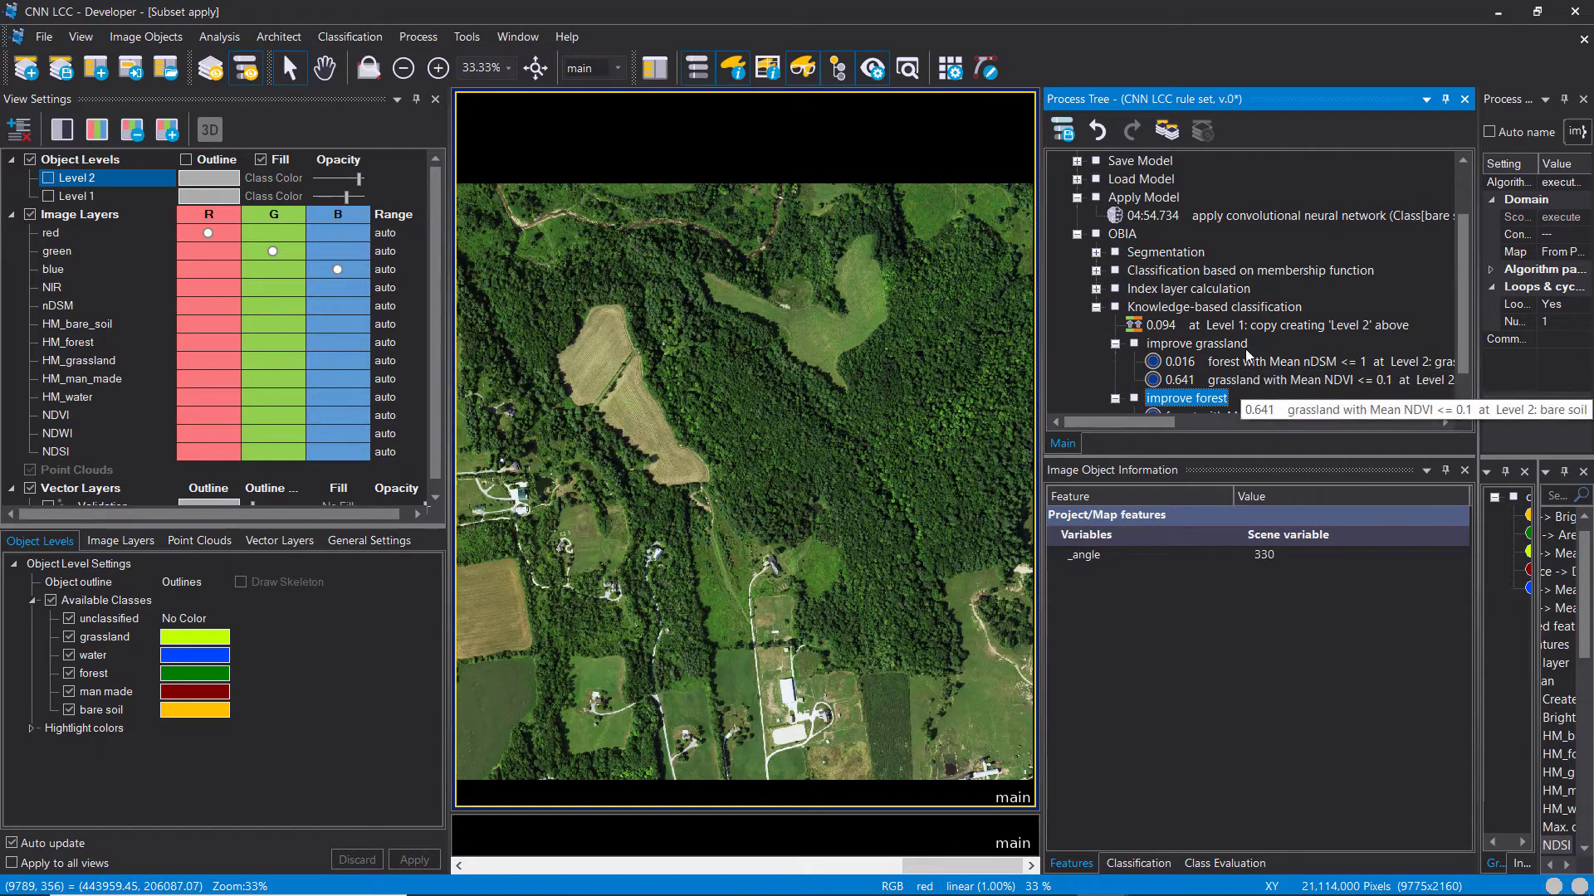
Step: Change the class filter of the first process under improve forest to grassland
scroll(1237, 378, "down", 1)
double_click(1234, 397)
key("Escape")
double_click(1295, 380)
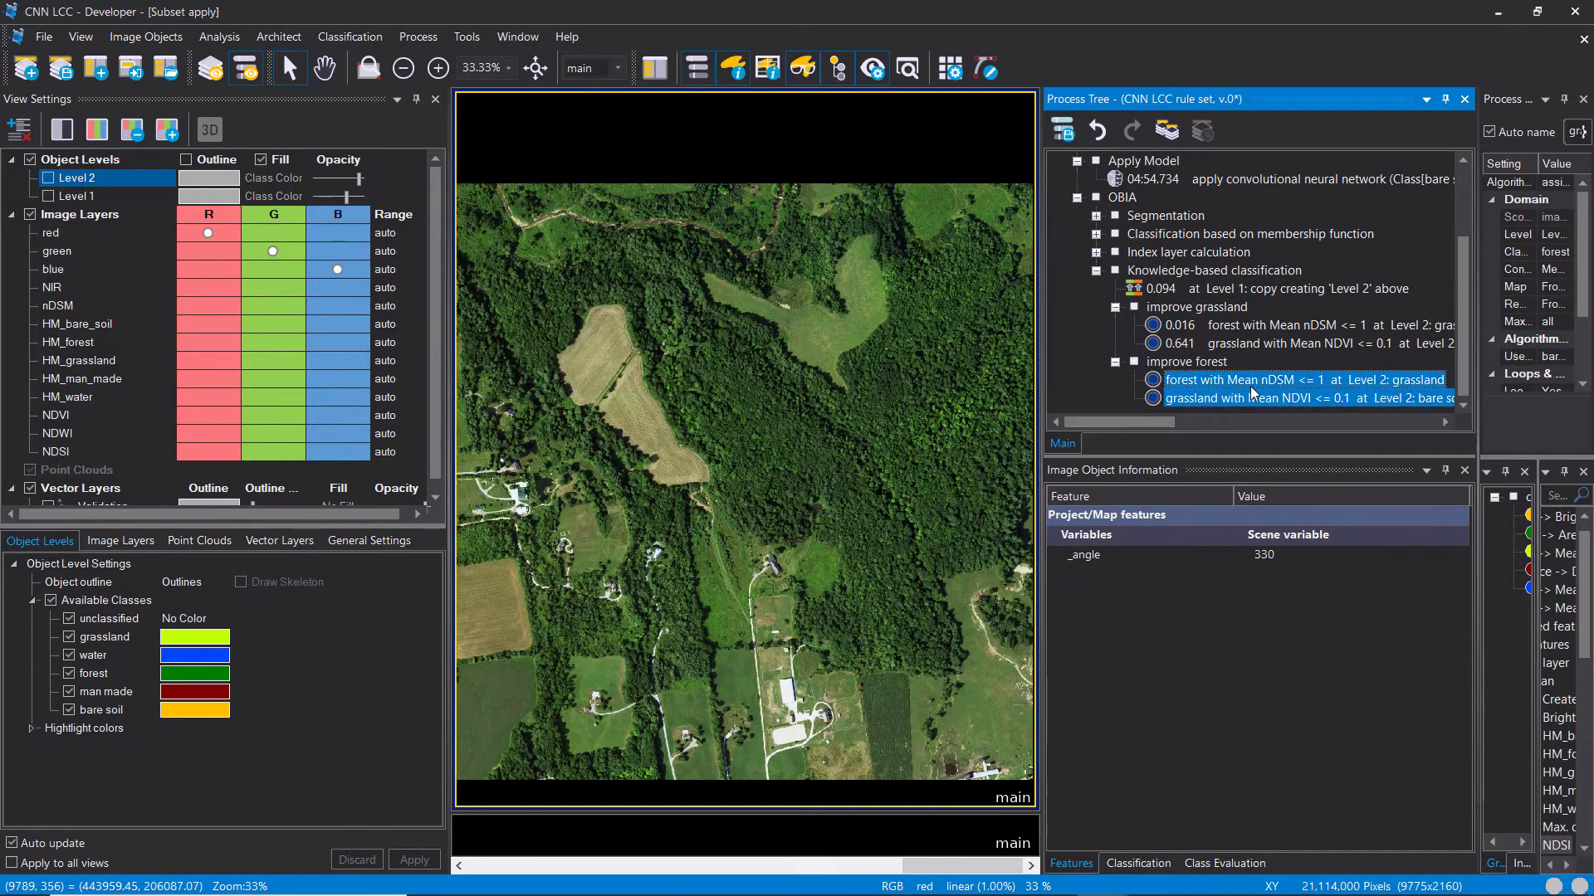
left_click(747, 481)
left_click(694, 410)
left_click(694, 396)
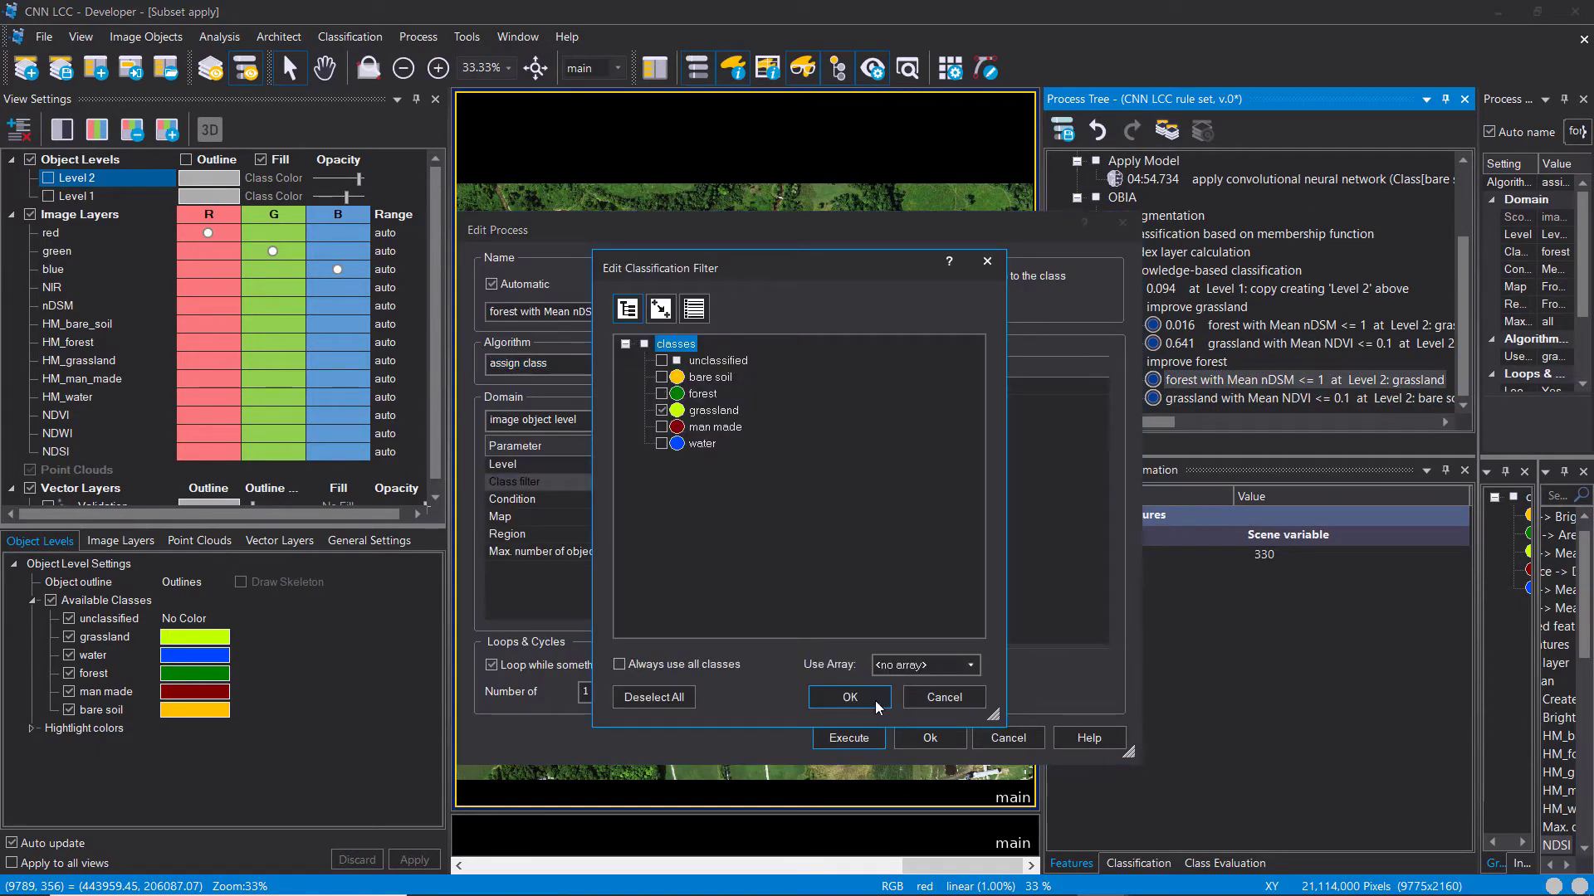
left_click(867, 702)
Step: Change the operator of the process's Mean nDSM condition to >=
left_click(747, 499)
left_click(812, 356)
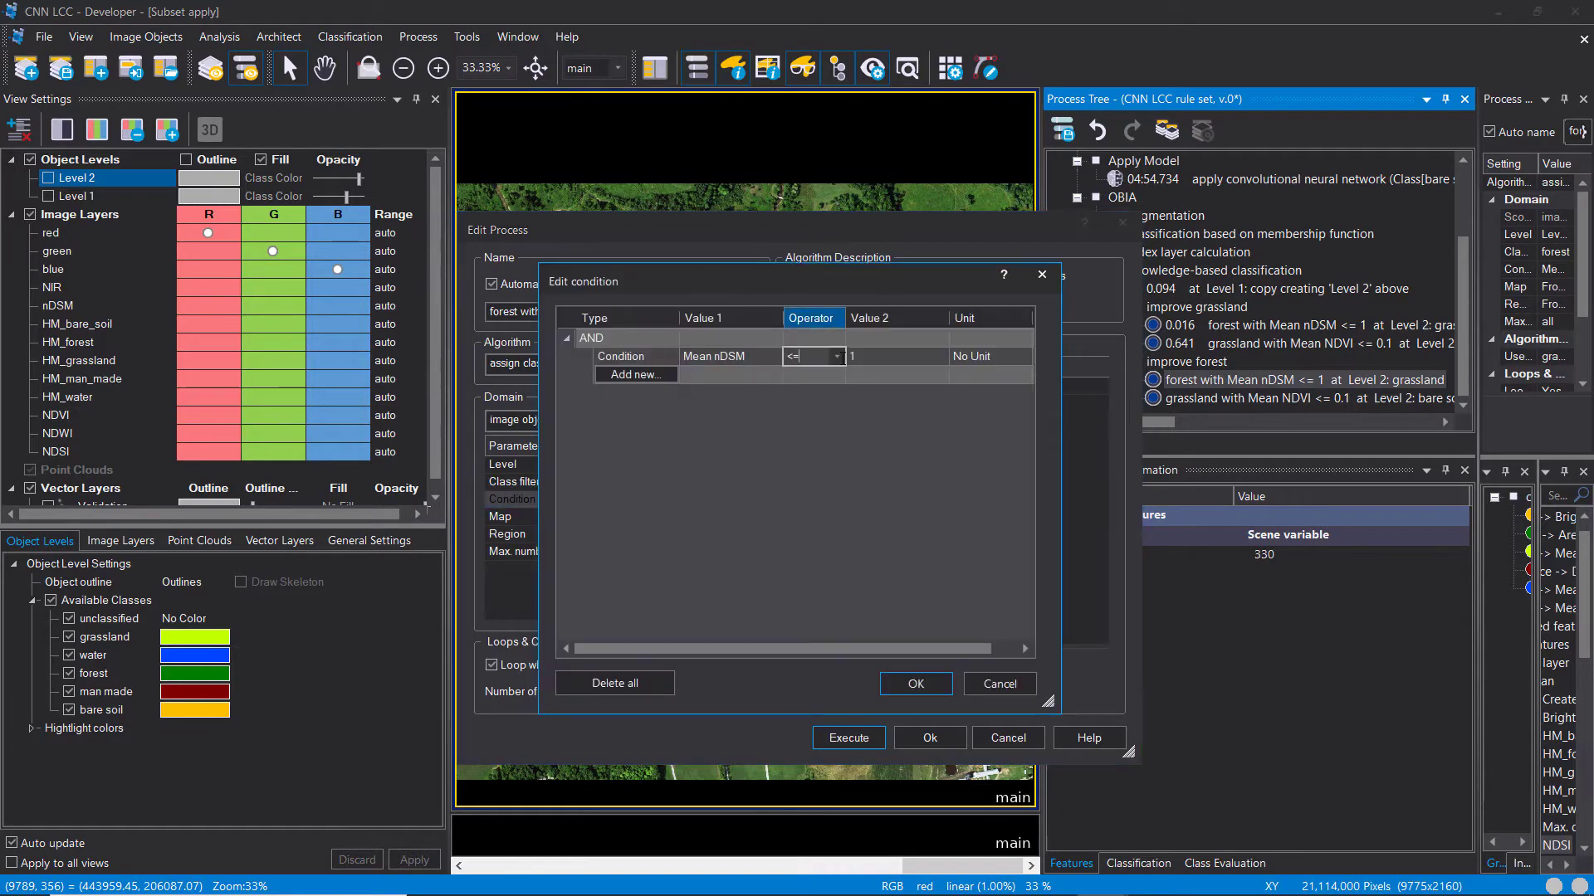
left_click(836, 356)
left_click(814, 445)
left_click(937, 688)
Step: Set the class to assign to forest and execute the grassland nDSM process
left_click(1073, 387)
left_click(1003, 456)
left_click(855, 738)
Step: Show Level 2 in the upper view and compare its forest classification with the lower view
left_click_drag(814, 810, 815, 575)
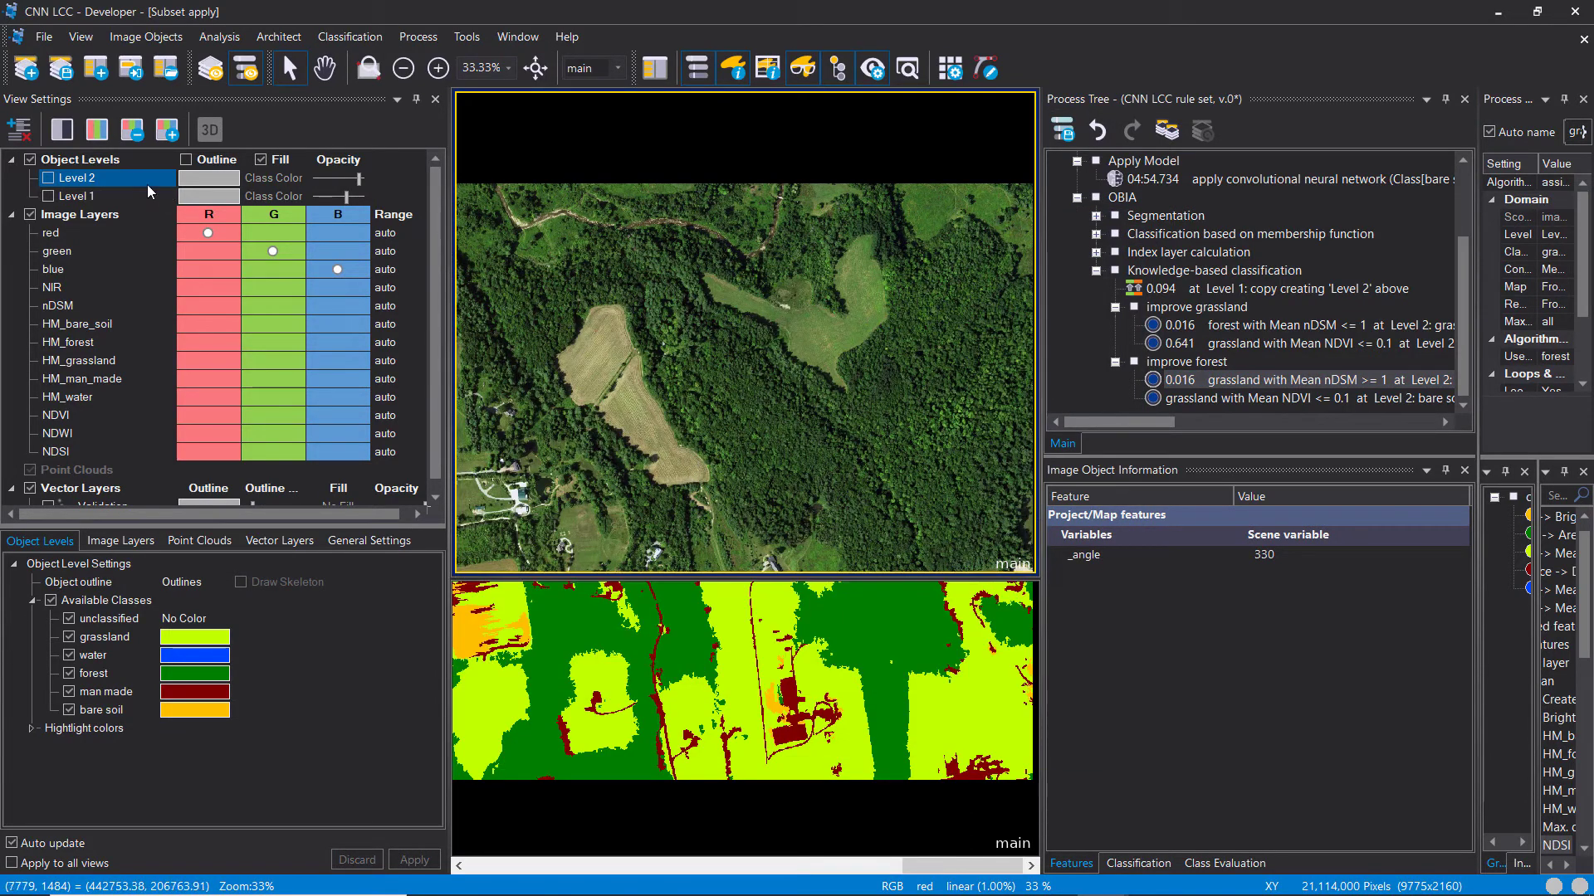
left_click(48, 178)
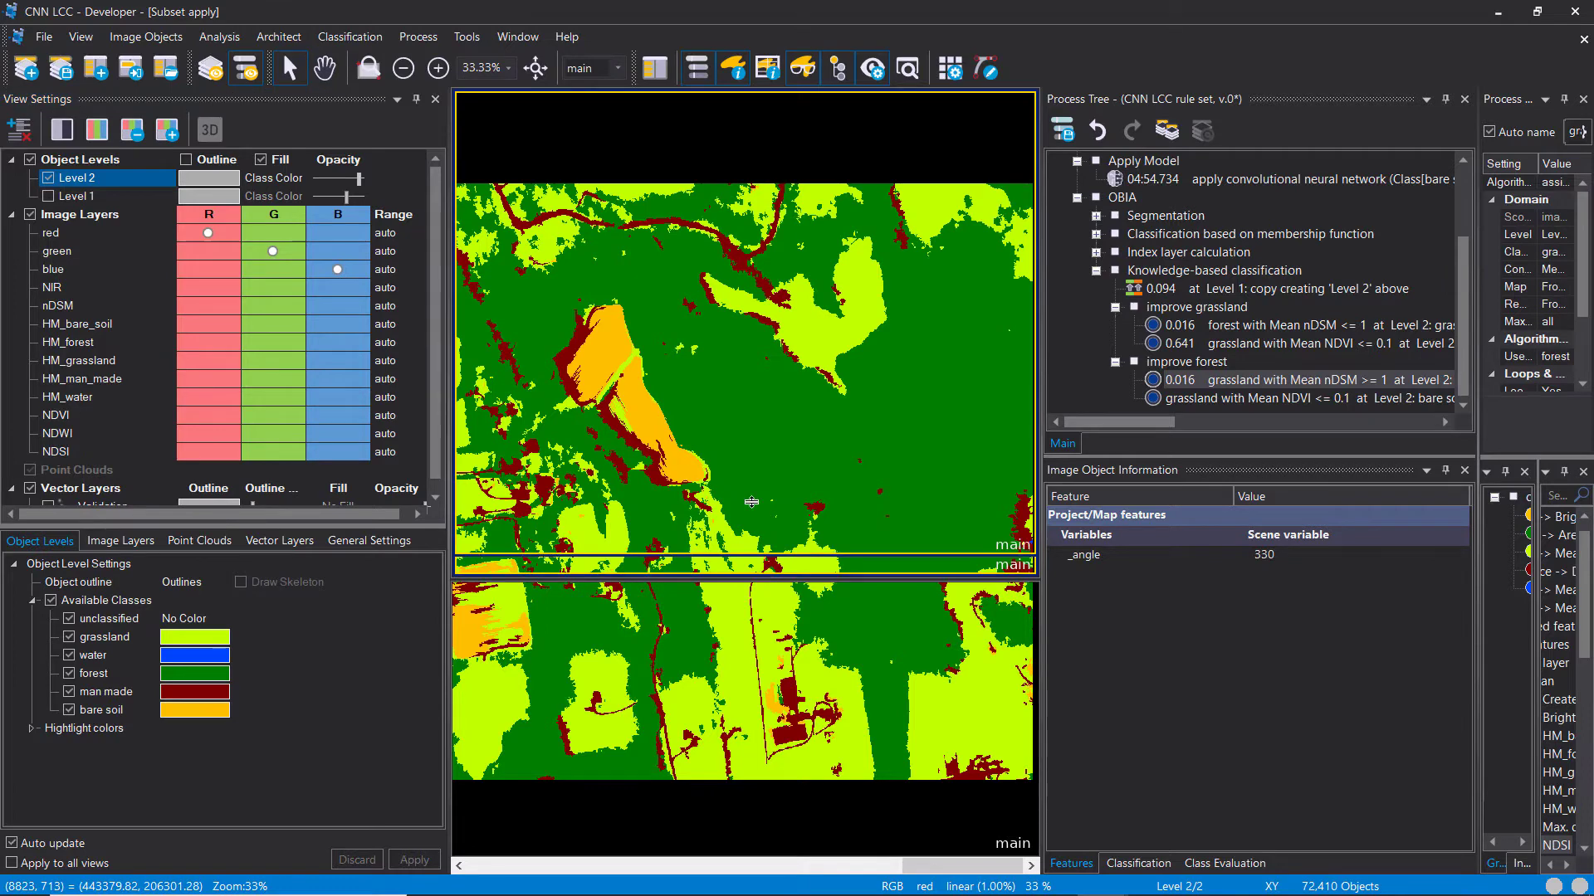
left_click_drag(772, 576, 755, 673)
Step: Change the class filter of the second process under improve forest to man made
left_click(1232, 401)
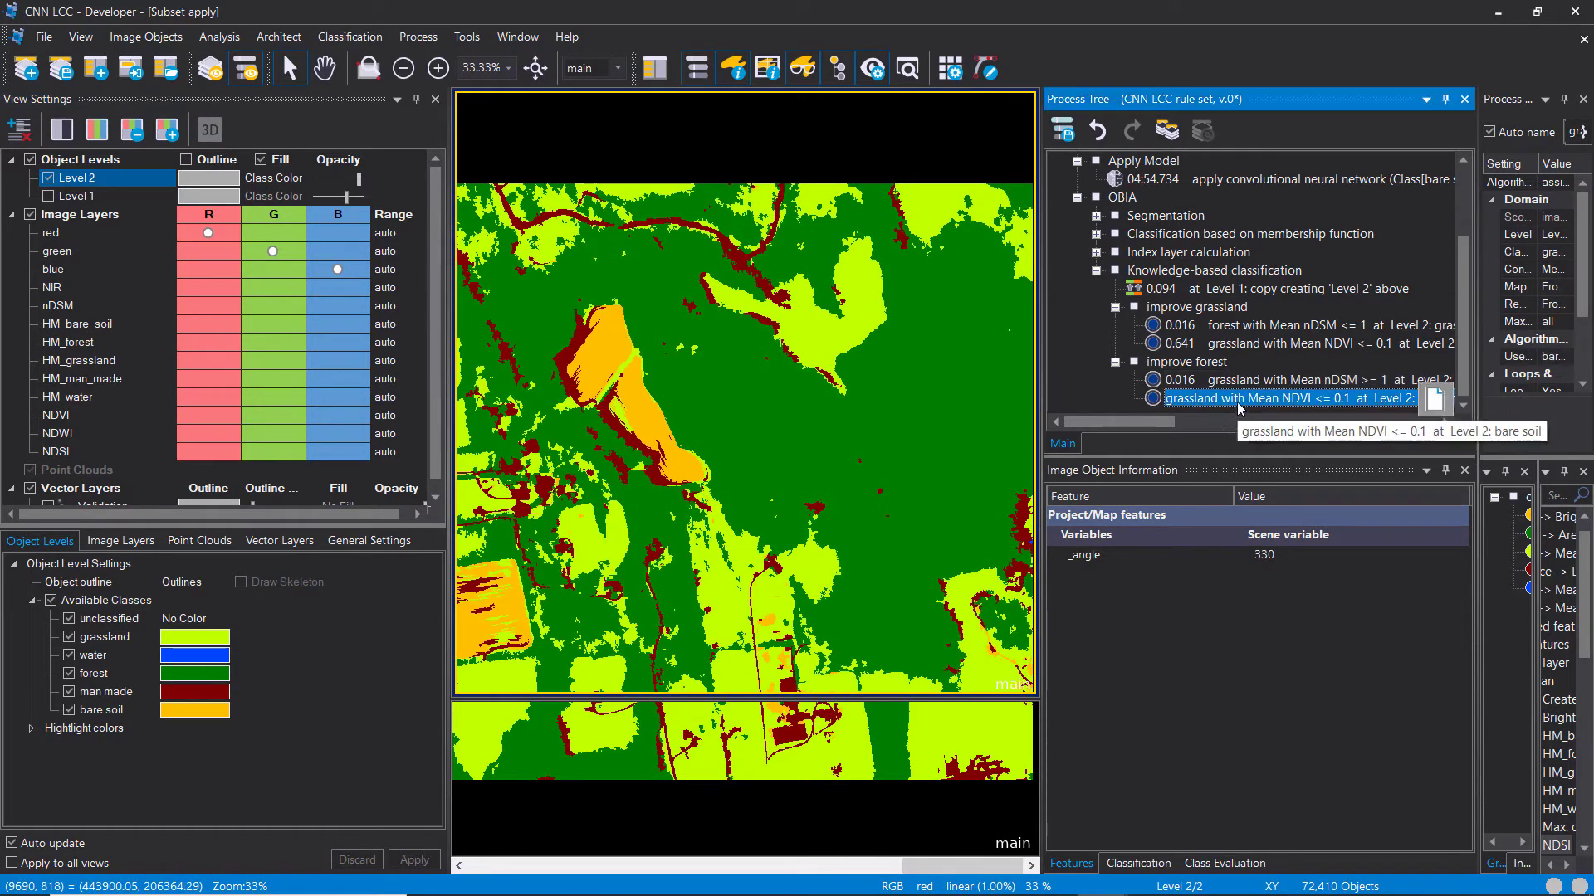
double_click(1236, 400)
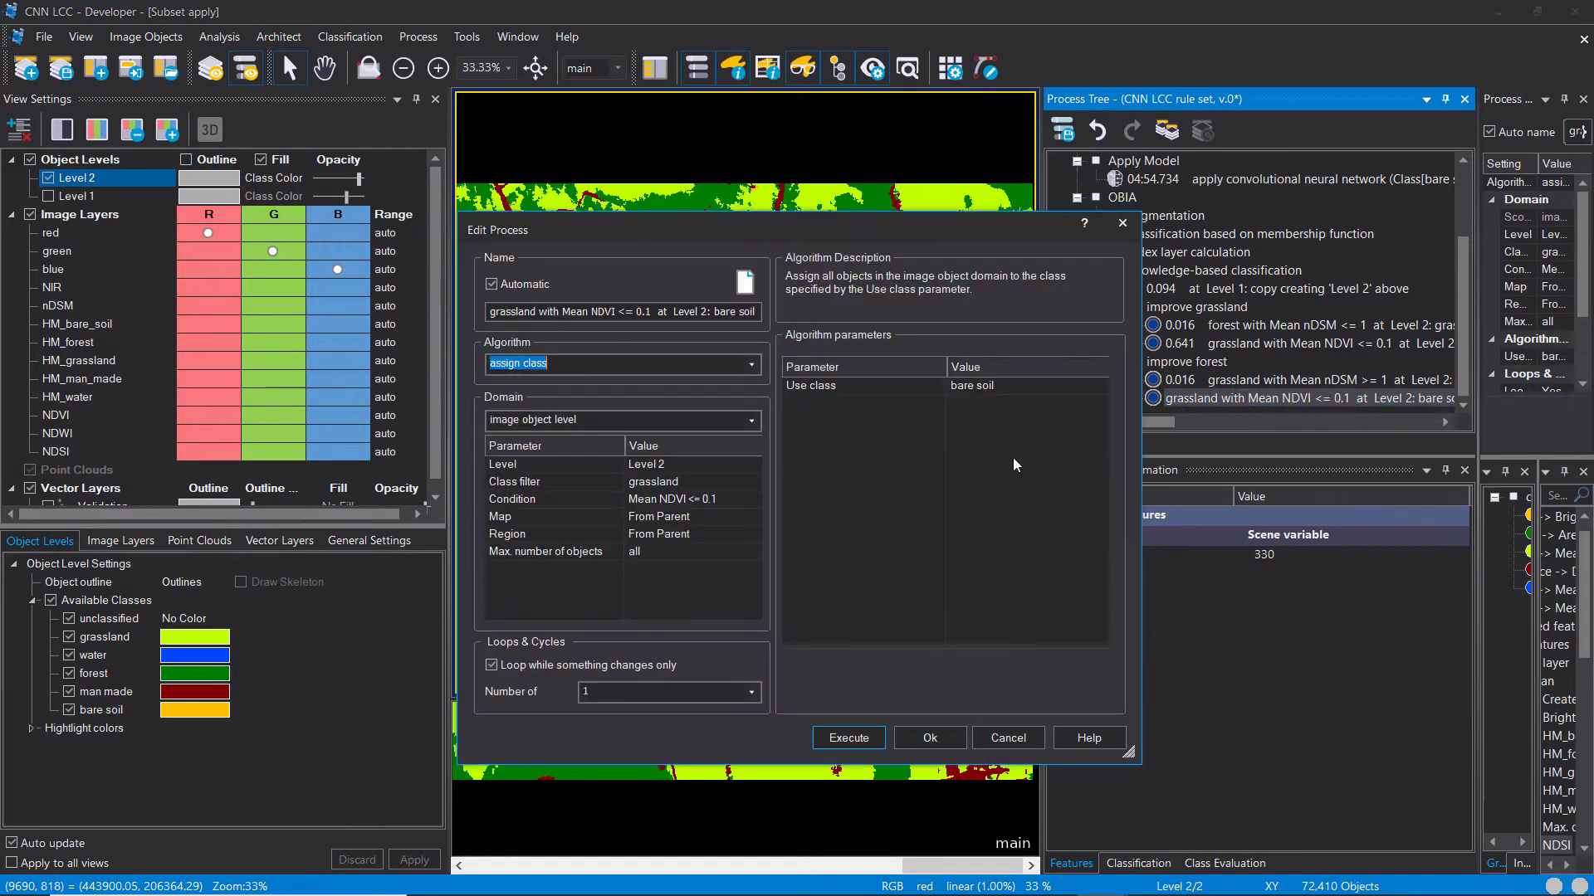
left_click(751, 483)
left_click(751, 483)
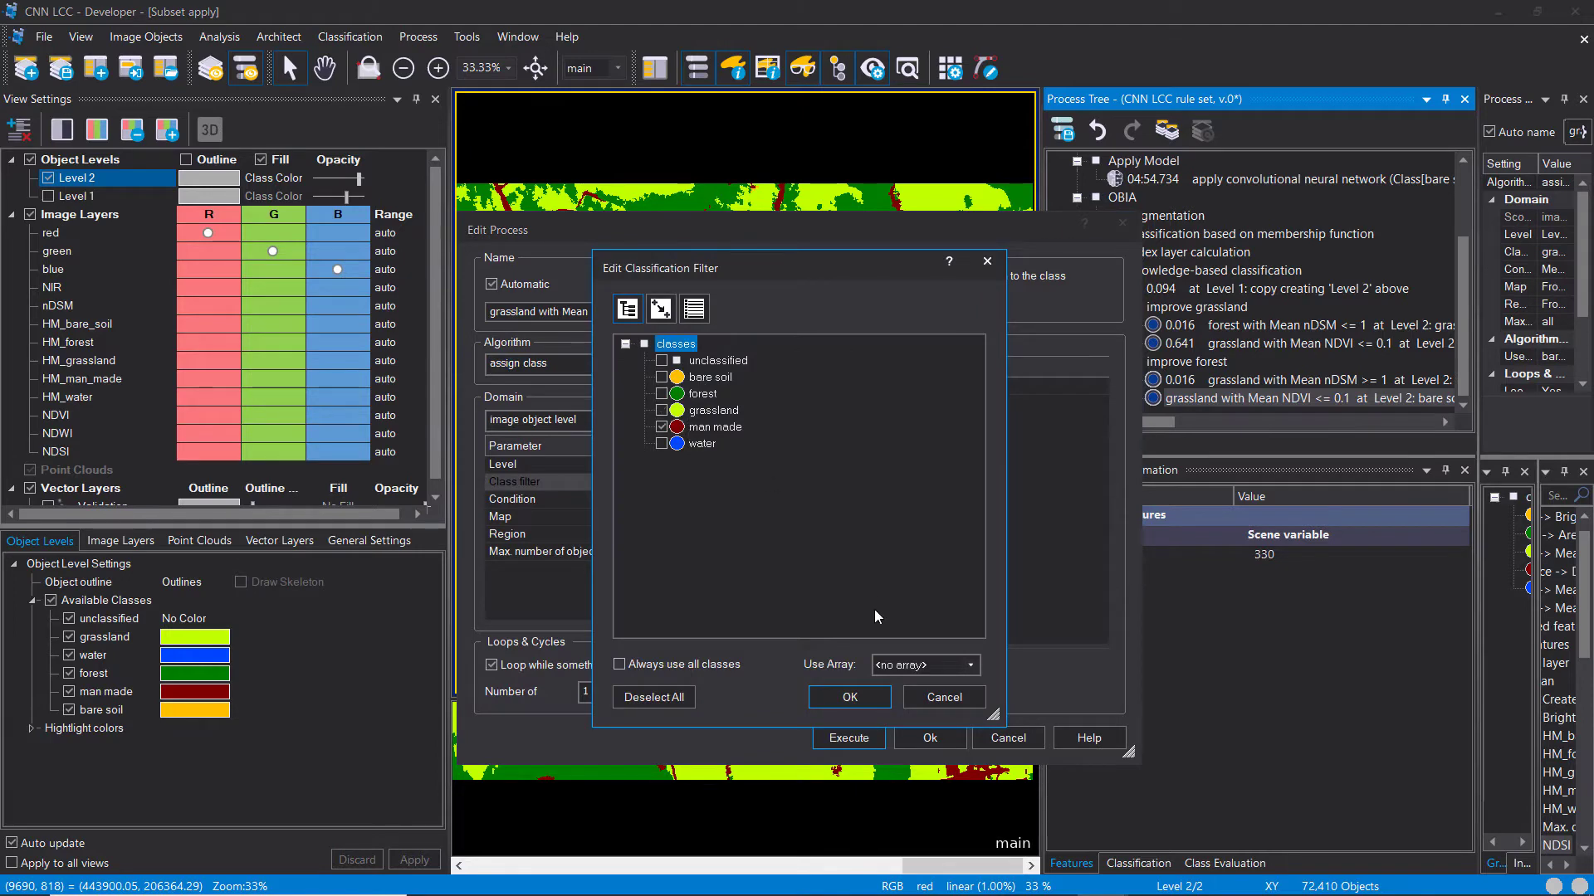
left_click(913, 700)
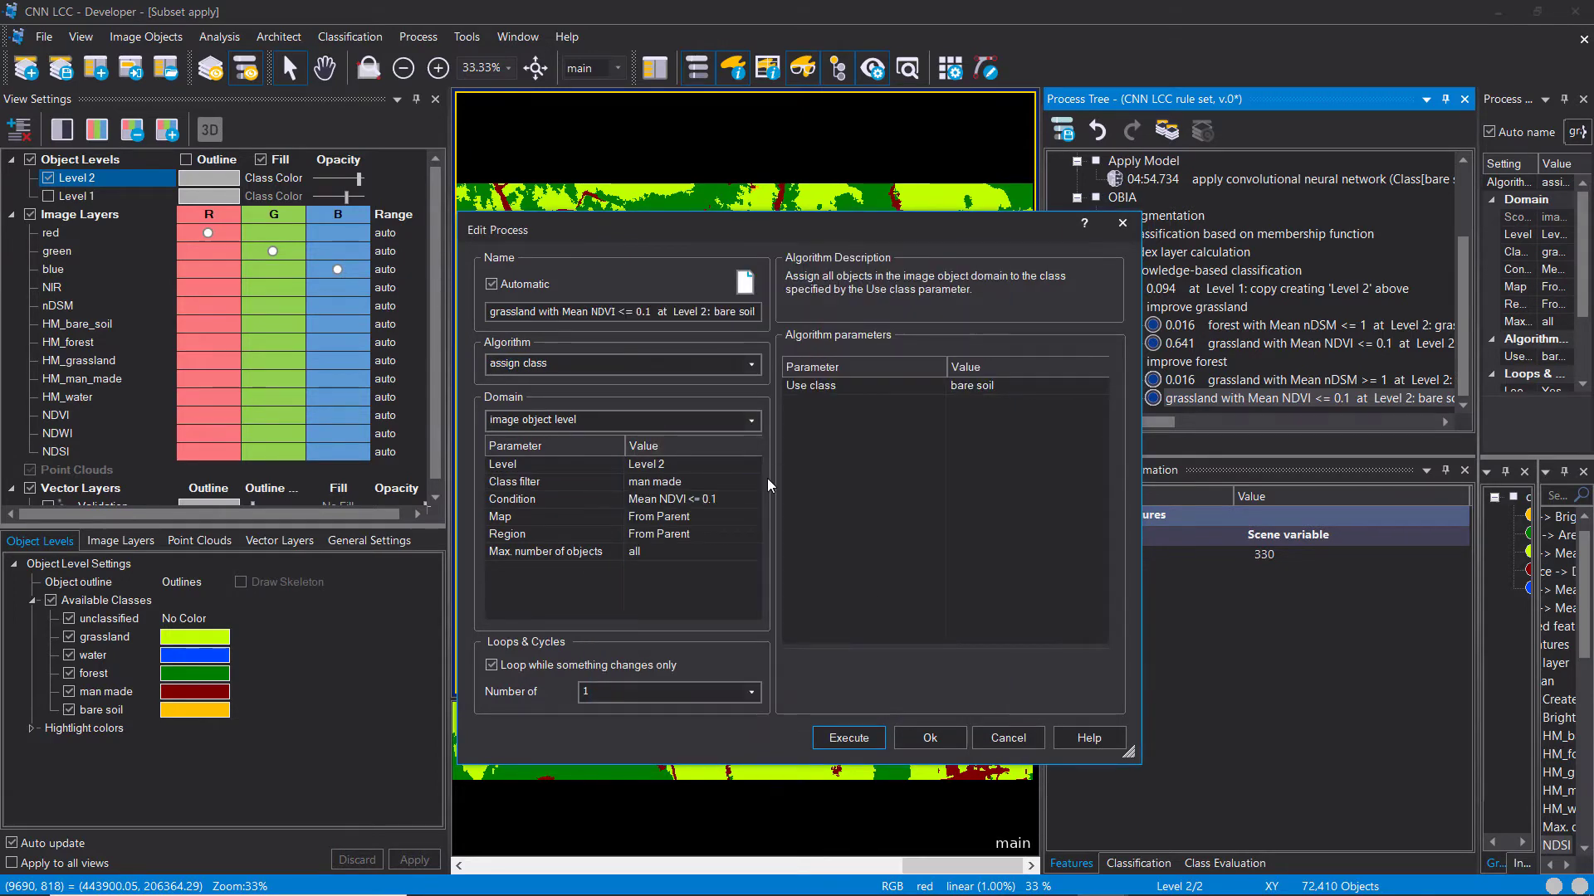
Step: Change the operator of the man made process's Mean NDVI condition to >=
left_click(751, 502)
left_click(751, 502)
left_click(834, 356)
left_click(839, 358)
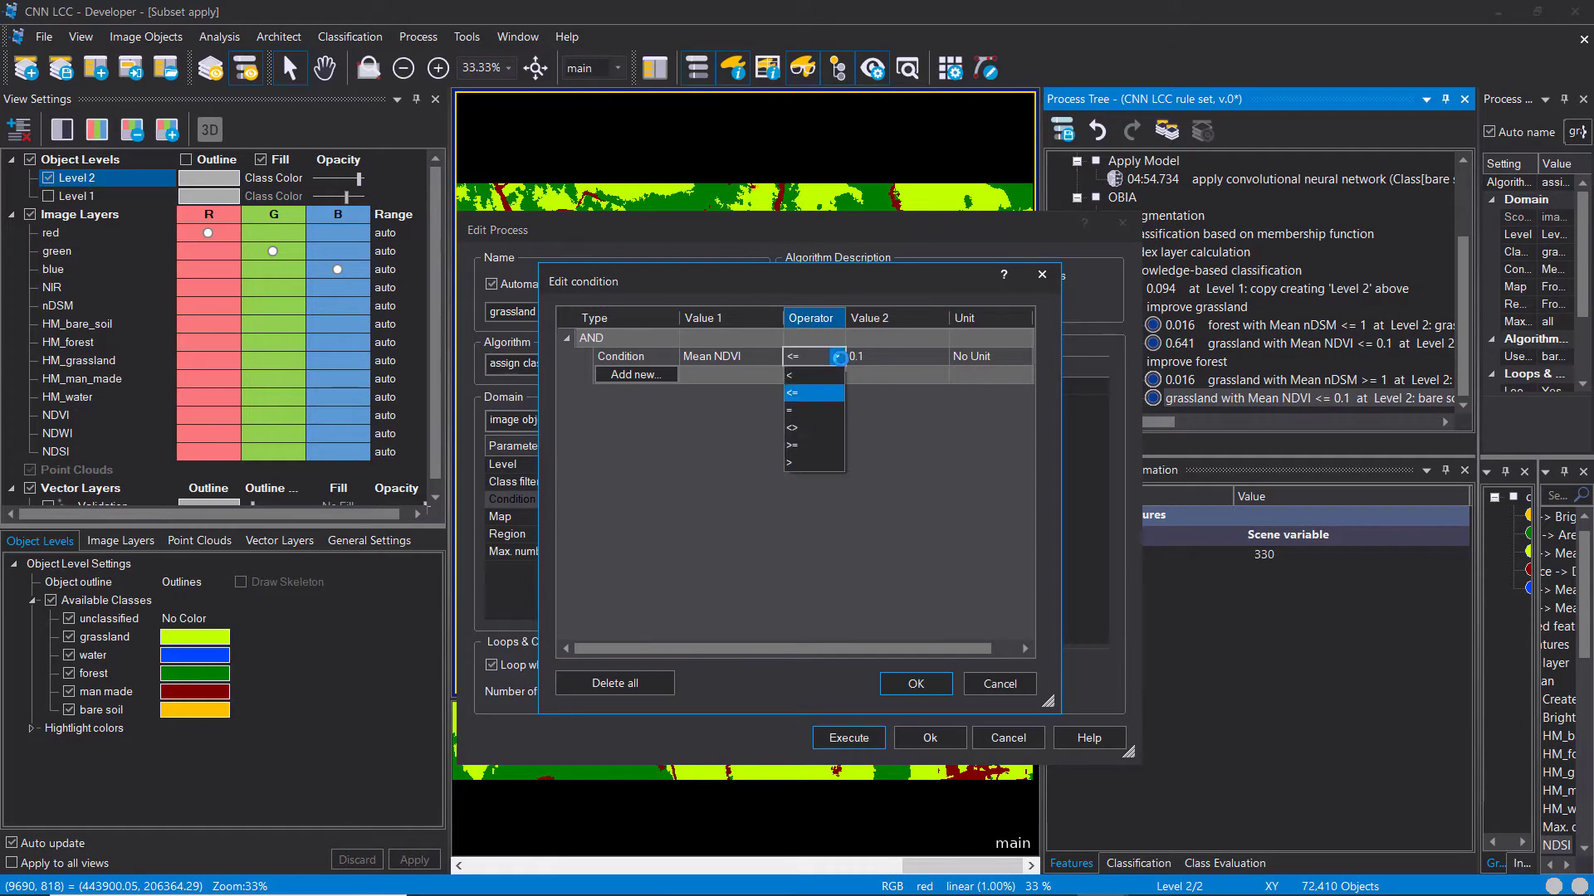
left_click(817, 445)
left_click(913, 684)
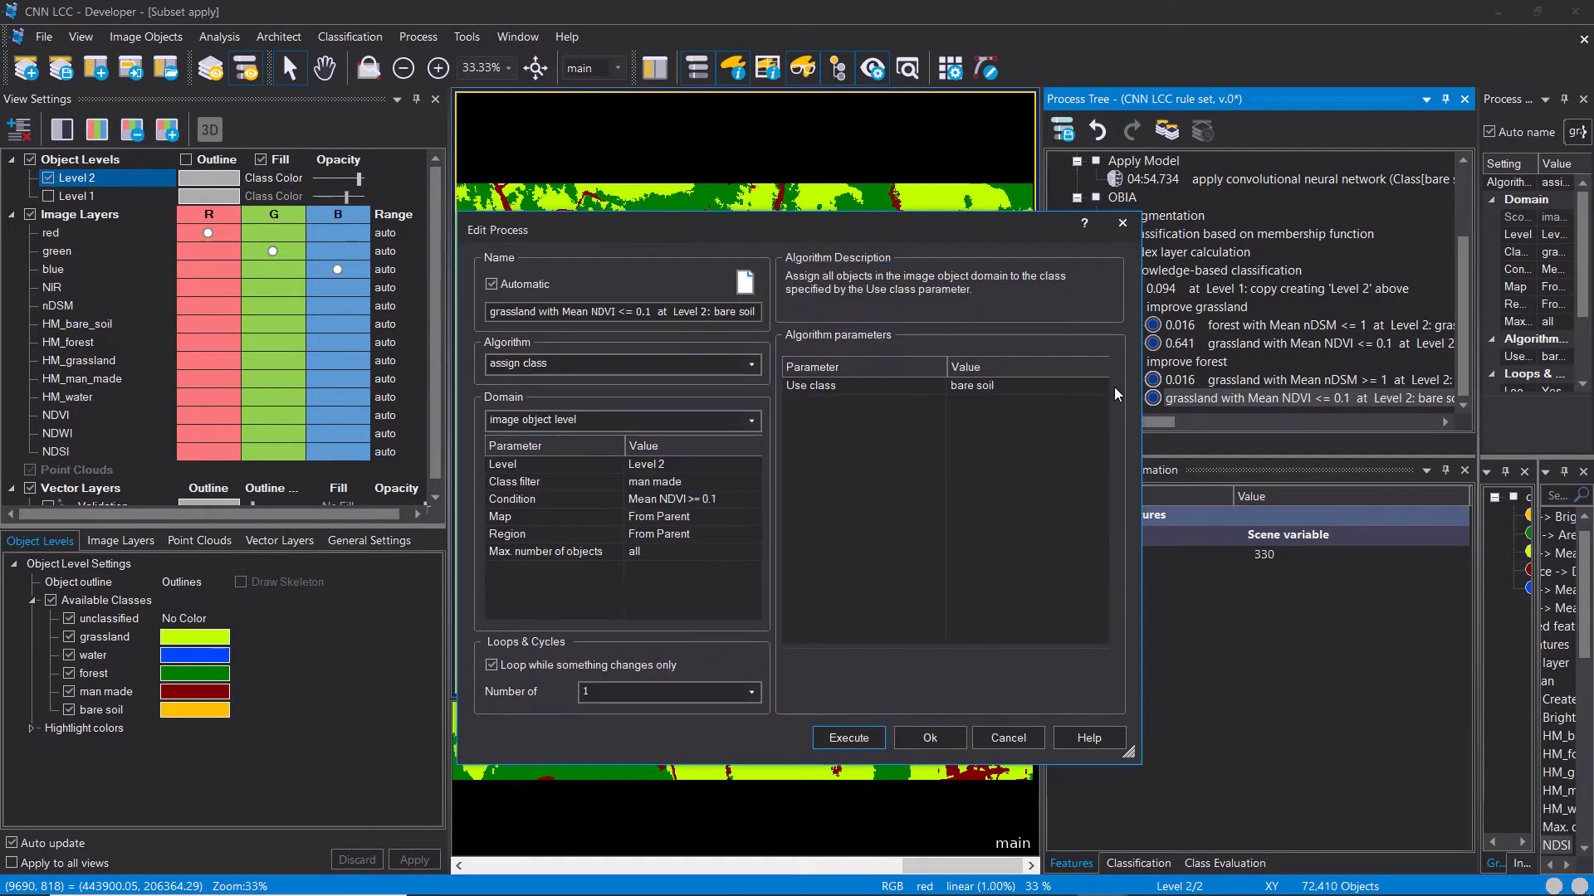
Step: Set the class to assign to forest and execute the man made NDVI process
left_click(1104, 390)
left_click(1099, 387)
left_click(1014, 429)
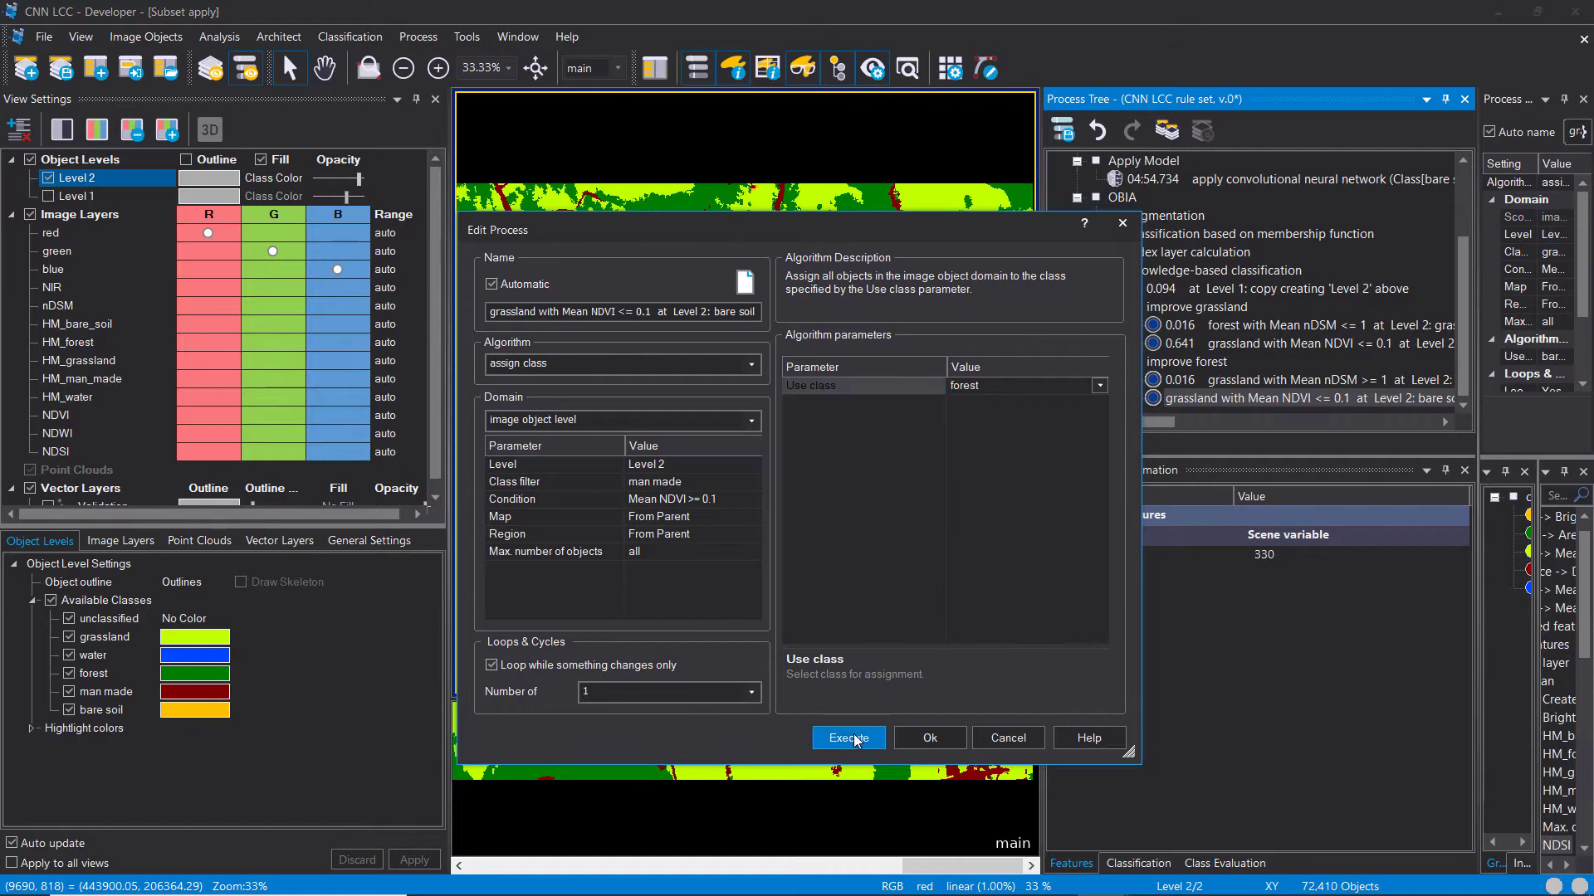
left_click(848, 738)
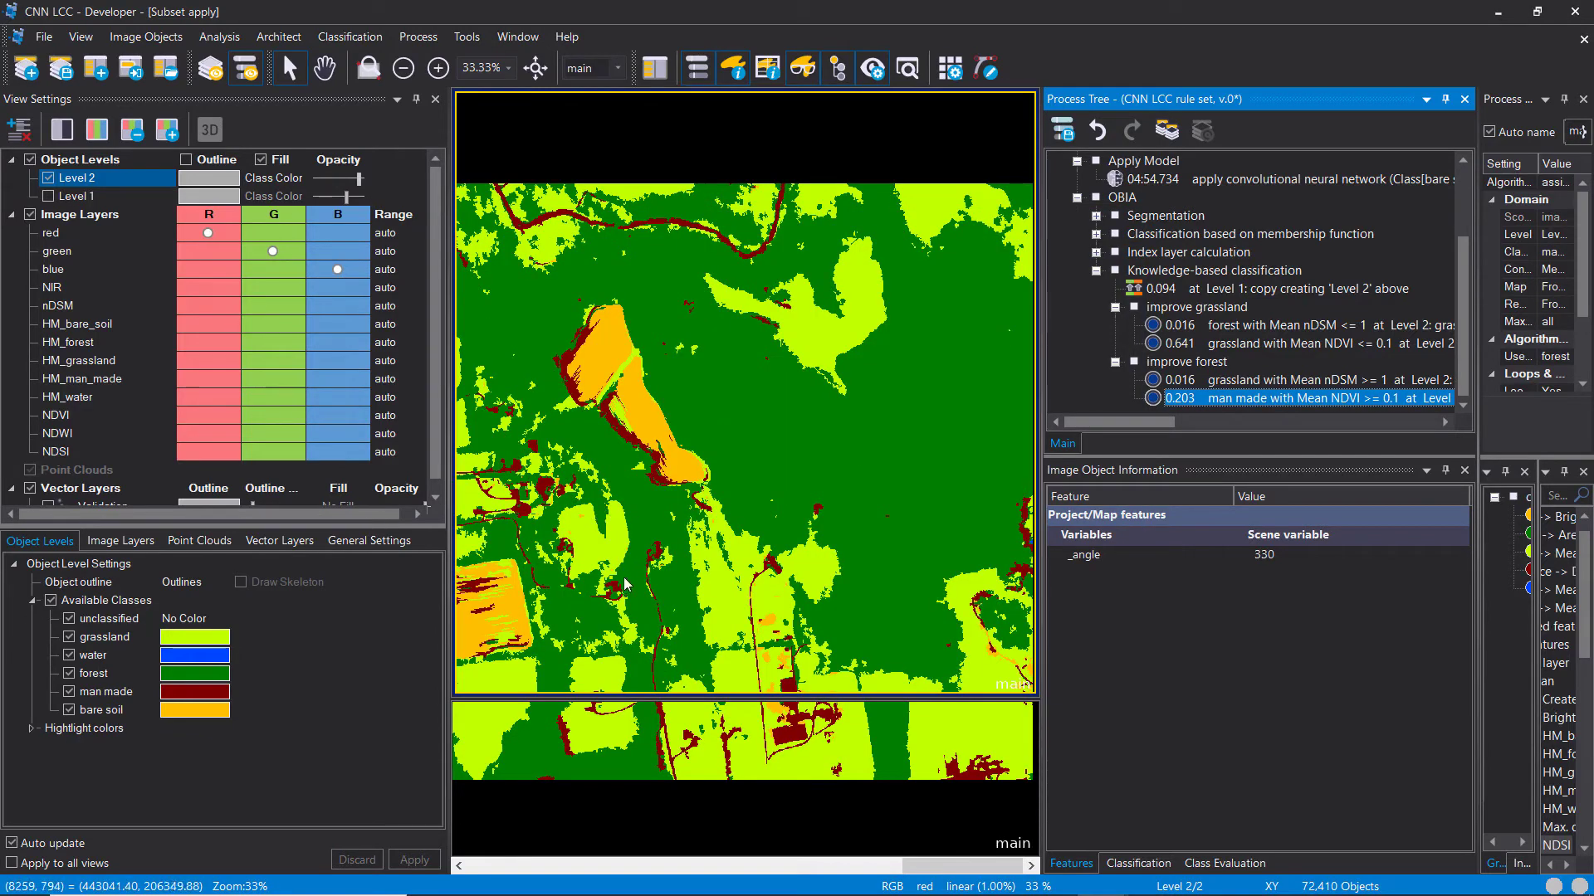
Step: Compare the upper view's forest classification with the lower view and with the underlying imagery by hiding and reshowing Level 2
left_click_drag(642, 698, 641, 524)
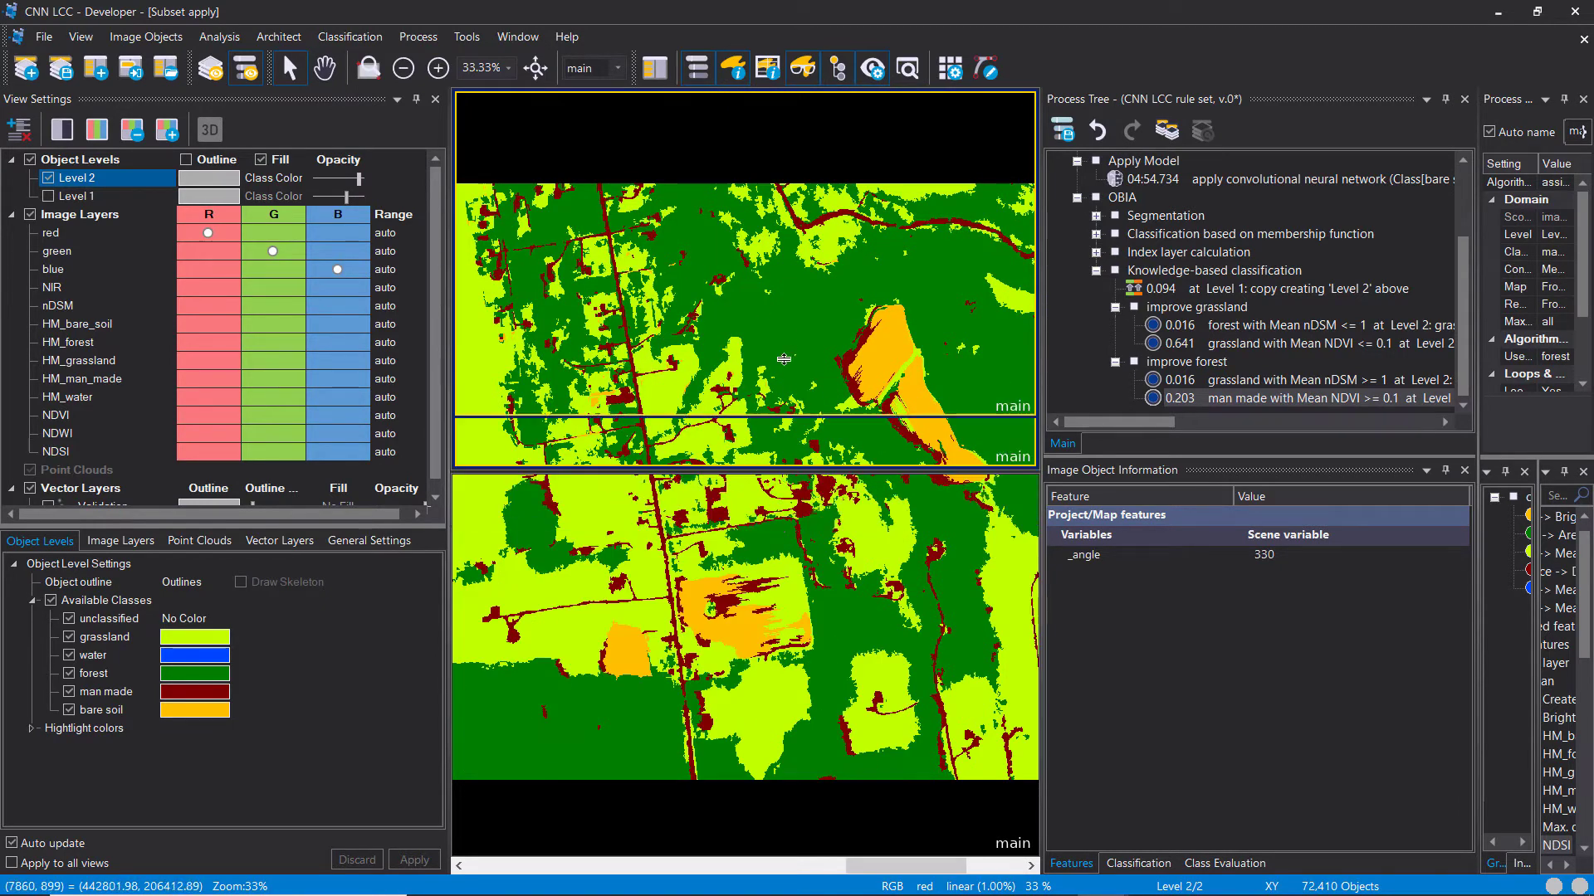
scroll(754, 308, "up", 1)
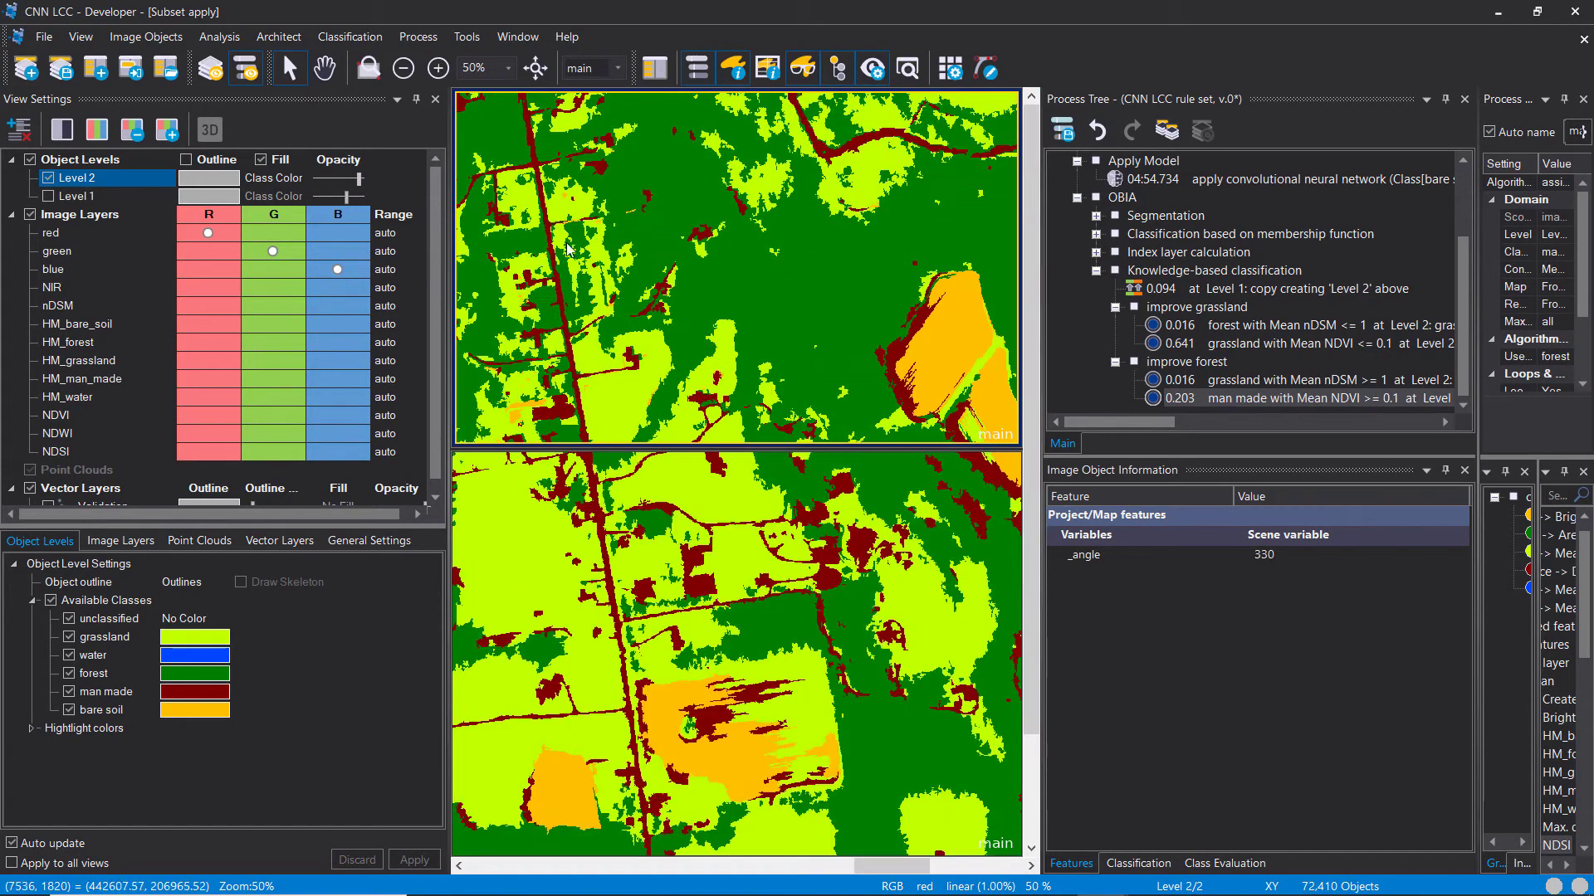
left_click(49, 178)
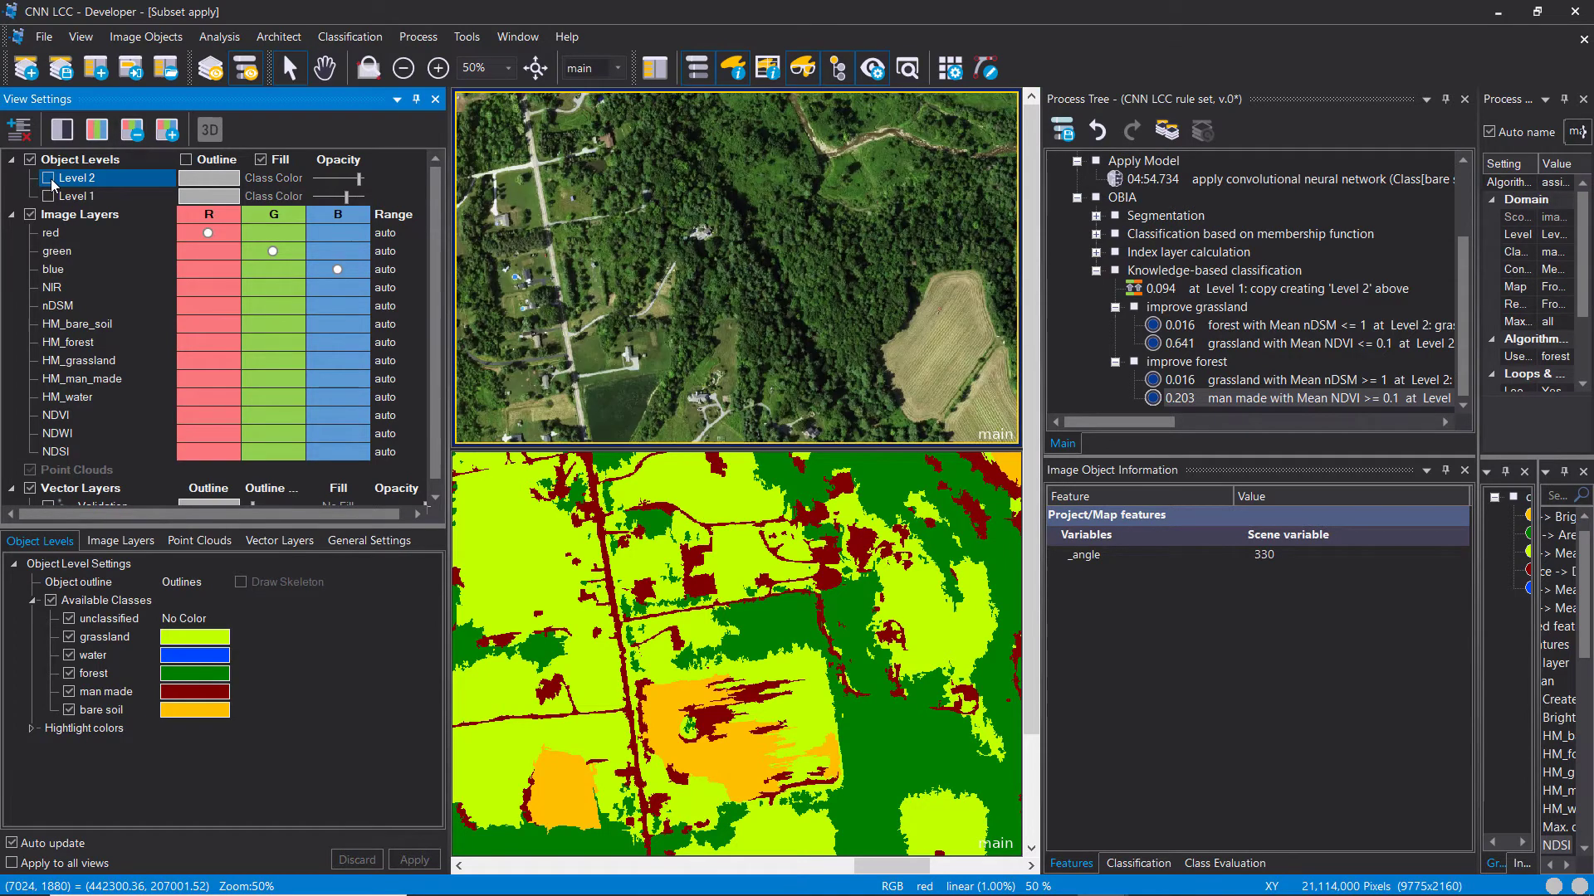
left_click_drag(878, 448, 747, 486)
left_click(43, 181)
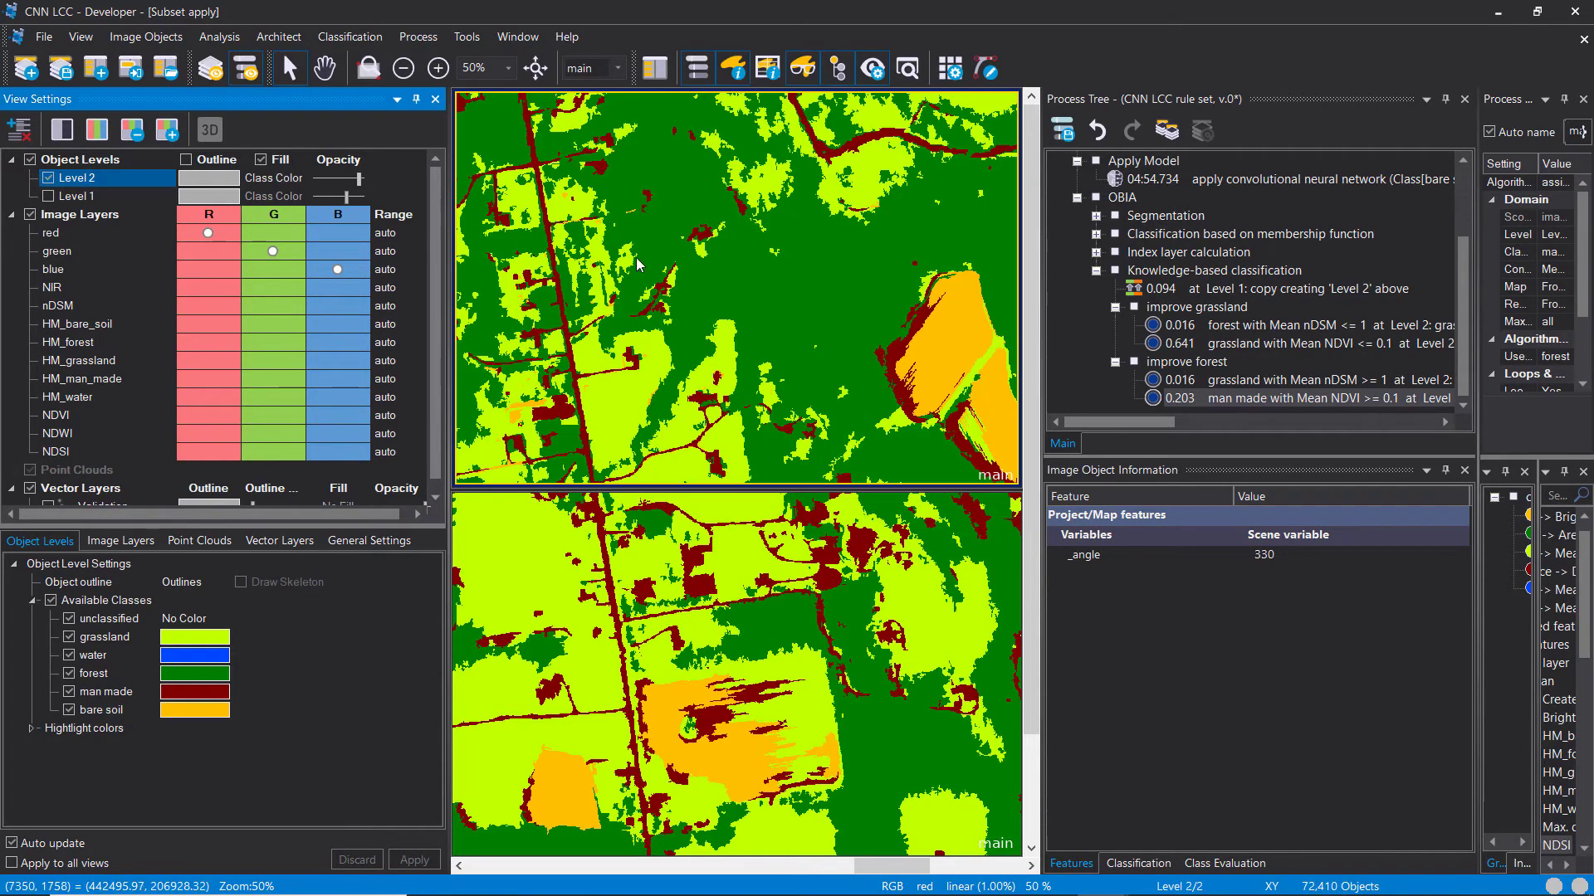
Step: Duplicate the improve forest process group below itself and rename the copy as improve bare soil
left_click(1200, 469)
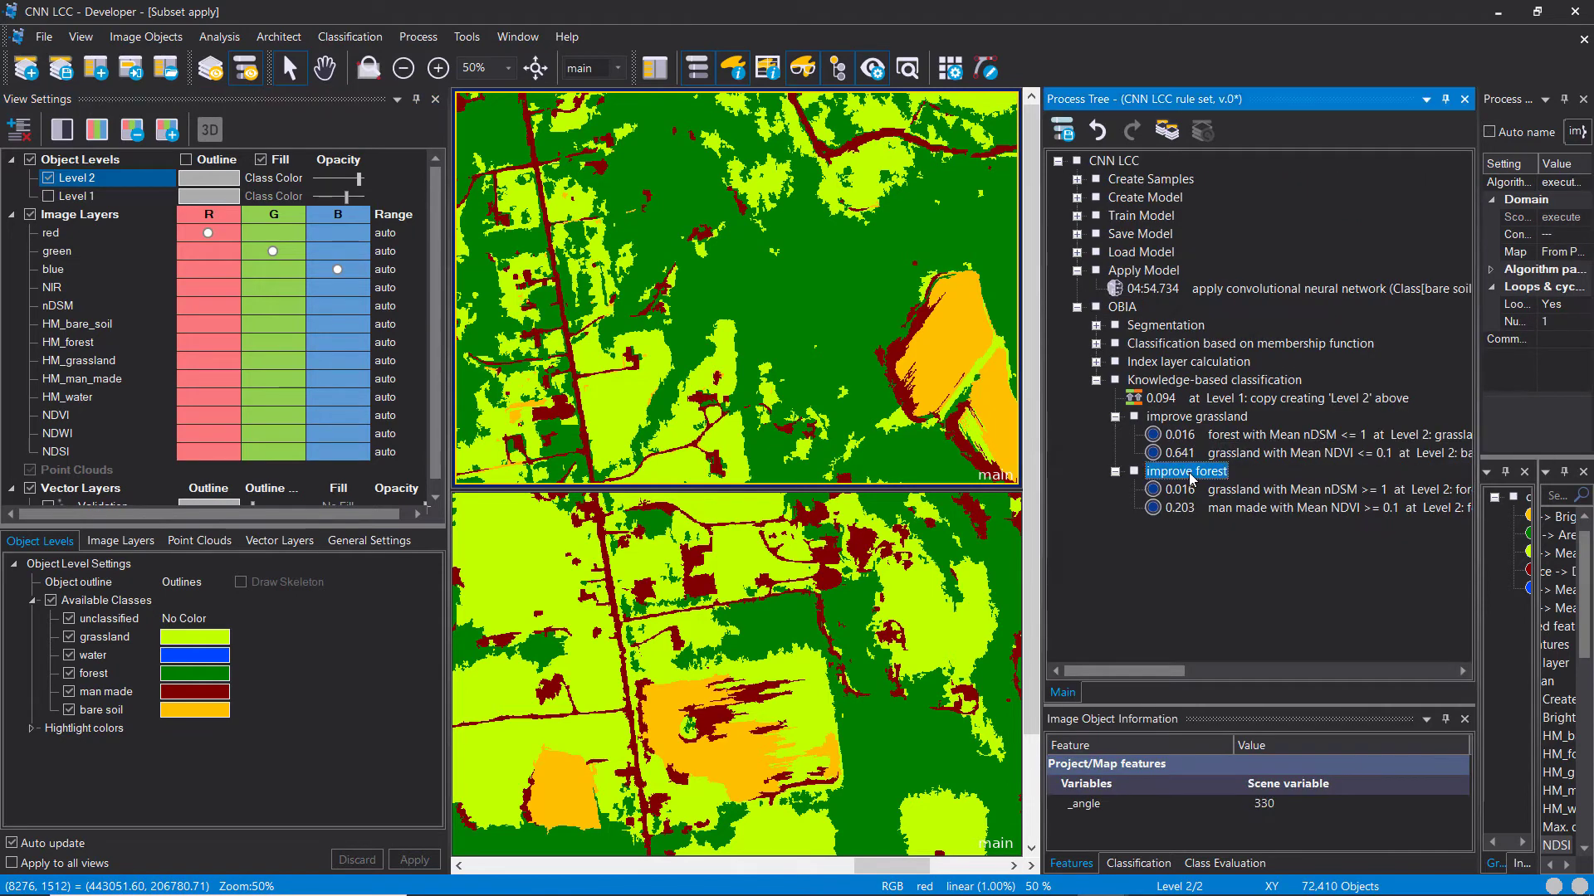
key("ctrl+c")
key("ctrl+v")
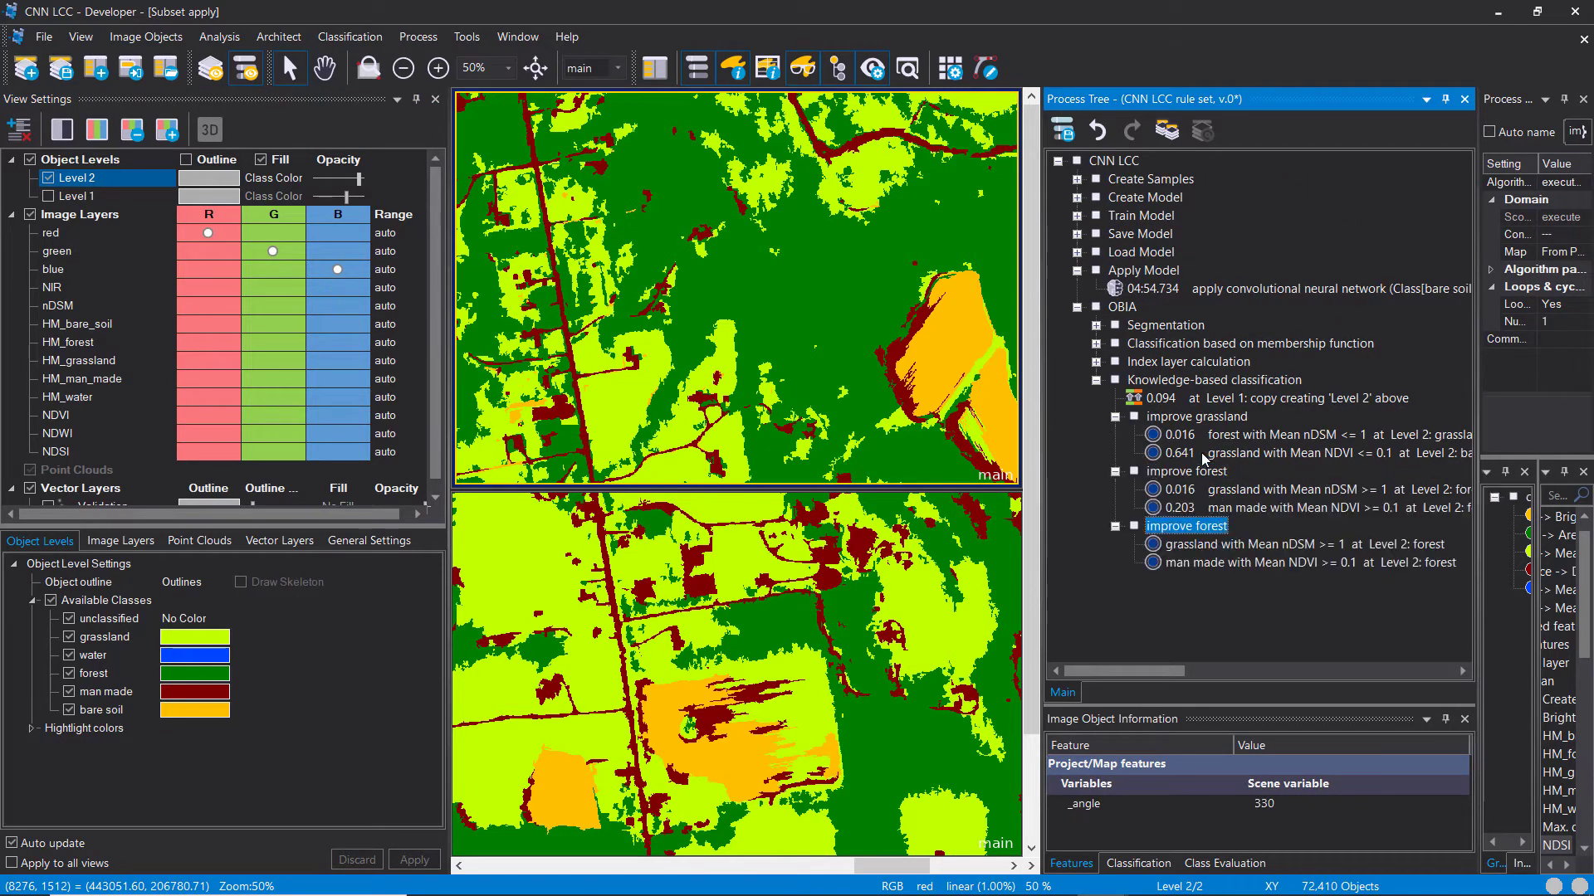
left_click(1200, 529)
double_click(1222, 527)
type("bare soil")
Step: Change the class filter of the first process under improve bare soil to bare soil
double_click(1255, 549)
left_click(744, 484)
left_click(683, 380)
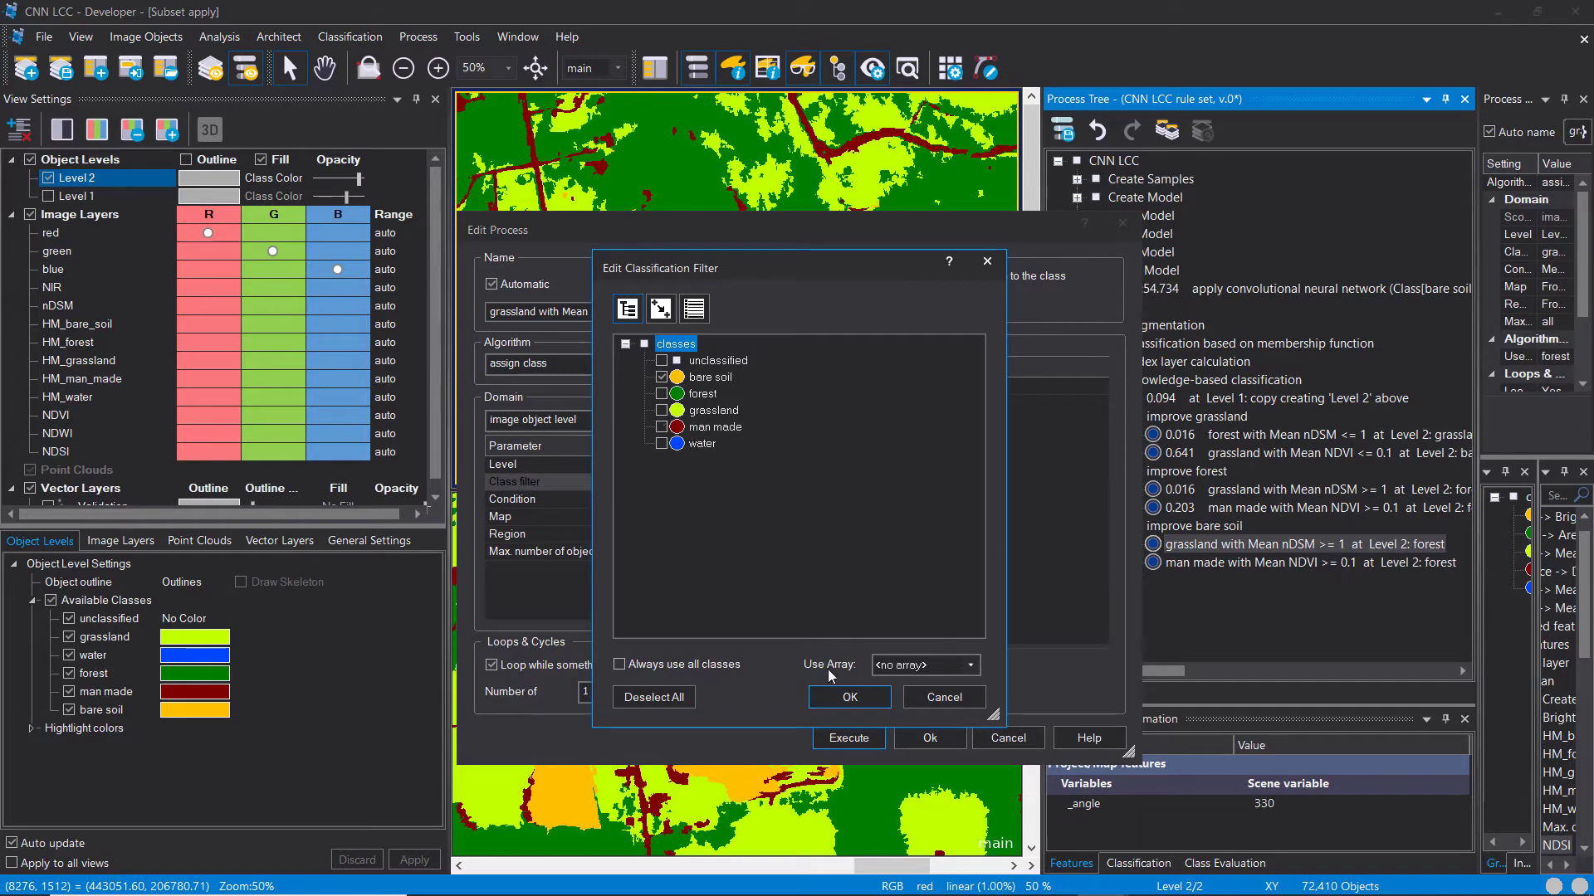
left_click(847, 697)
Step: Set the bare soil process's condition to Mean NDVI >= 0.1
left_click(745, 501)
left_click(767, 356)
left_click(773, 357)
left_click(758, 376)
double_click(706, 504)
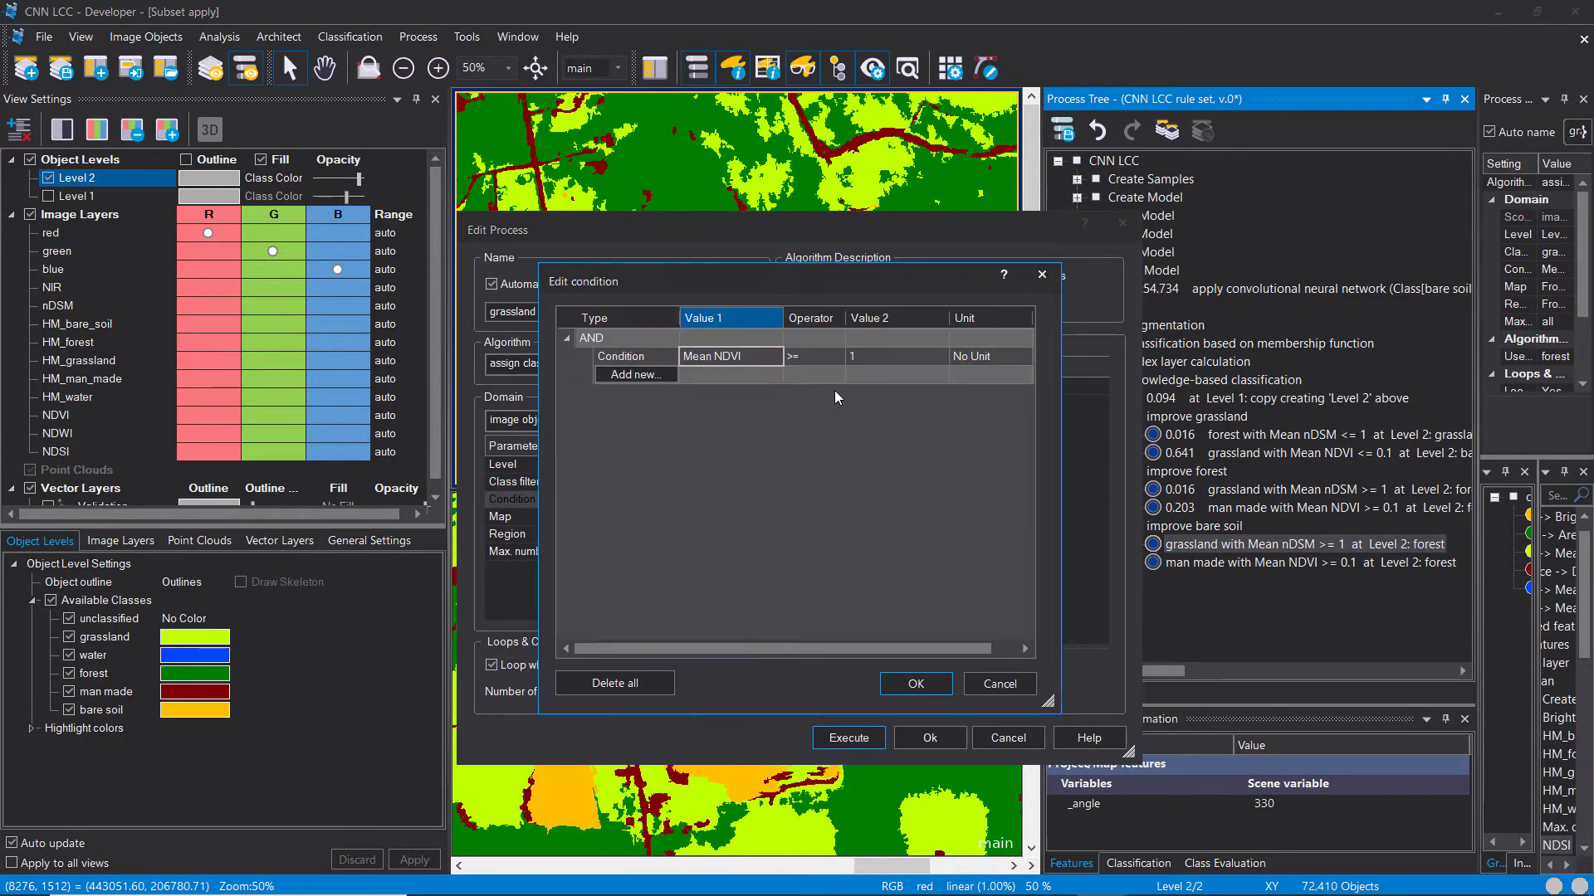
left_click(883, 357)
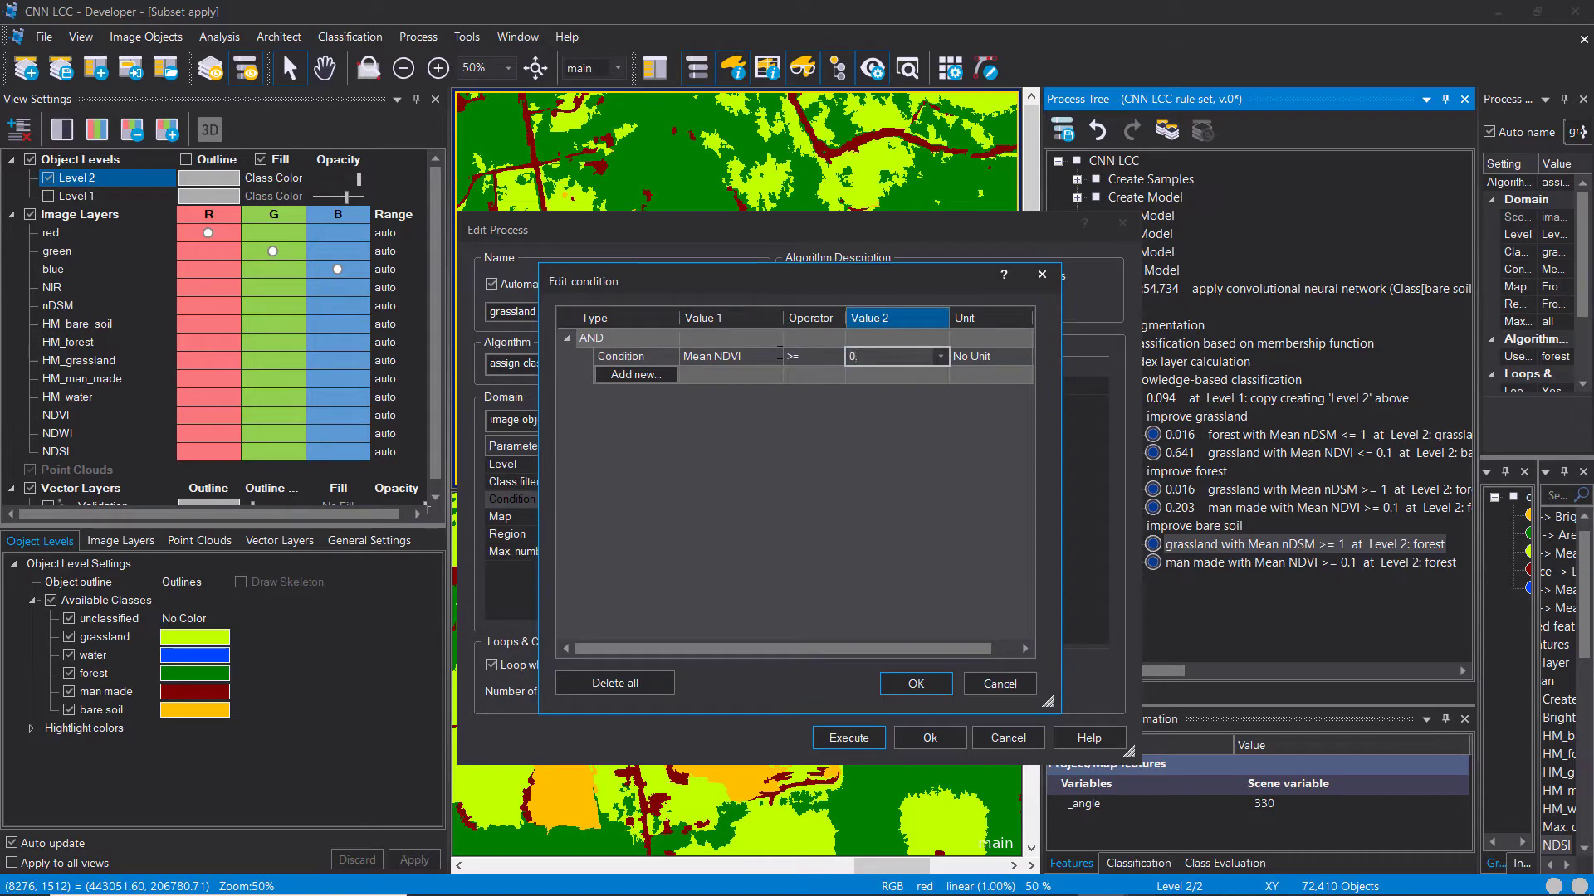
type("0.1")
left_click(797, 407)
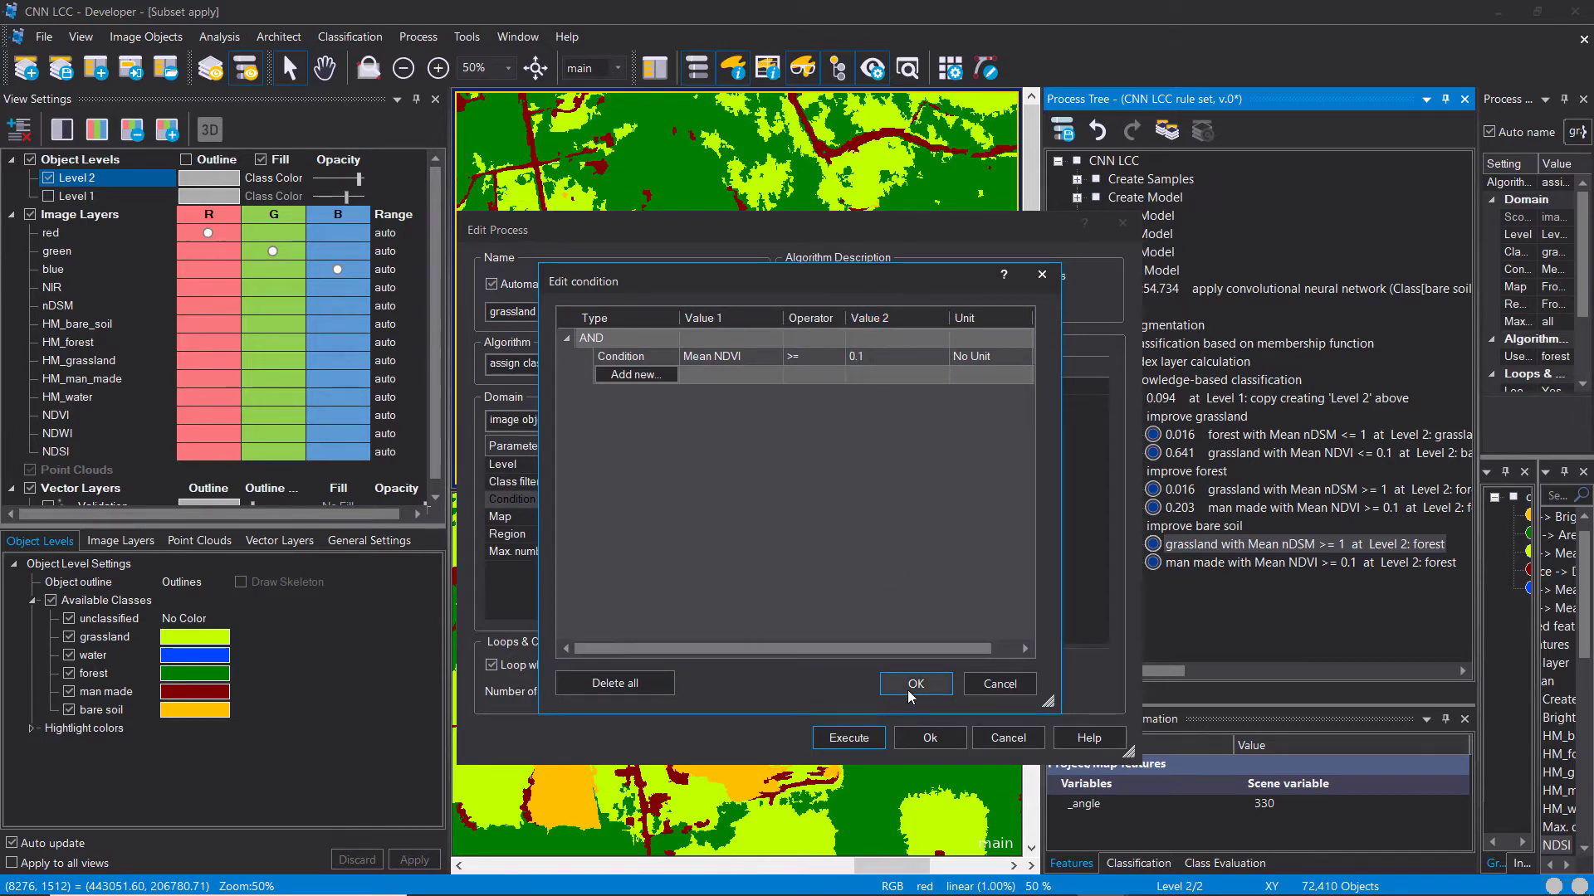
left_click(908, 692)
Step: Set the class to assign to grassland and execute the bare soil NDVI process
left_click(1092, 390)
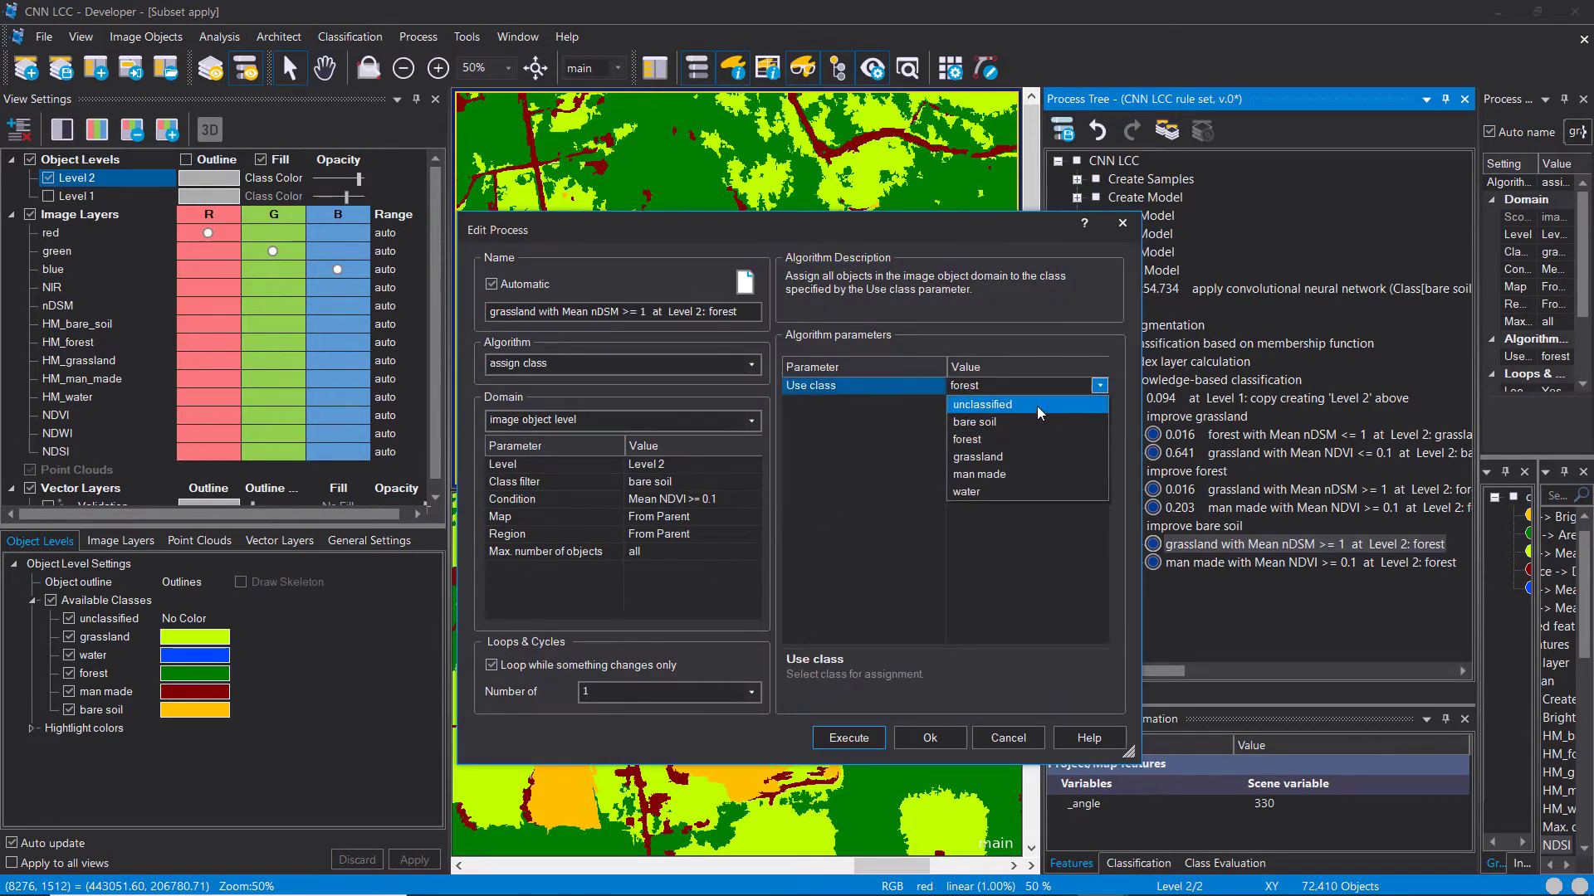
left_click(1019, 447)
left_click(848, 738)
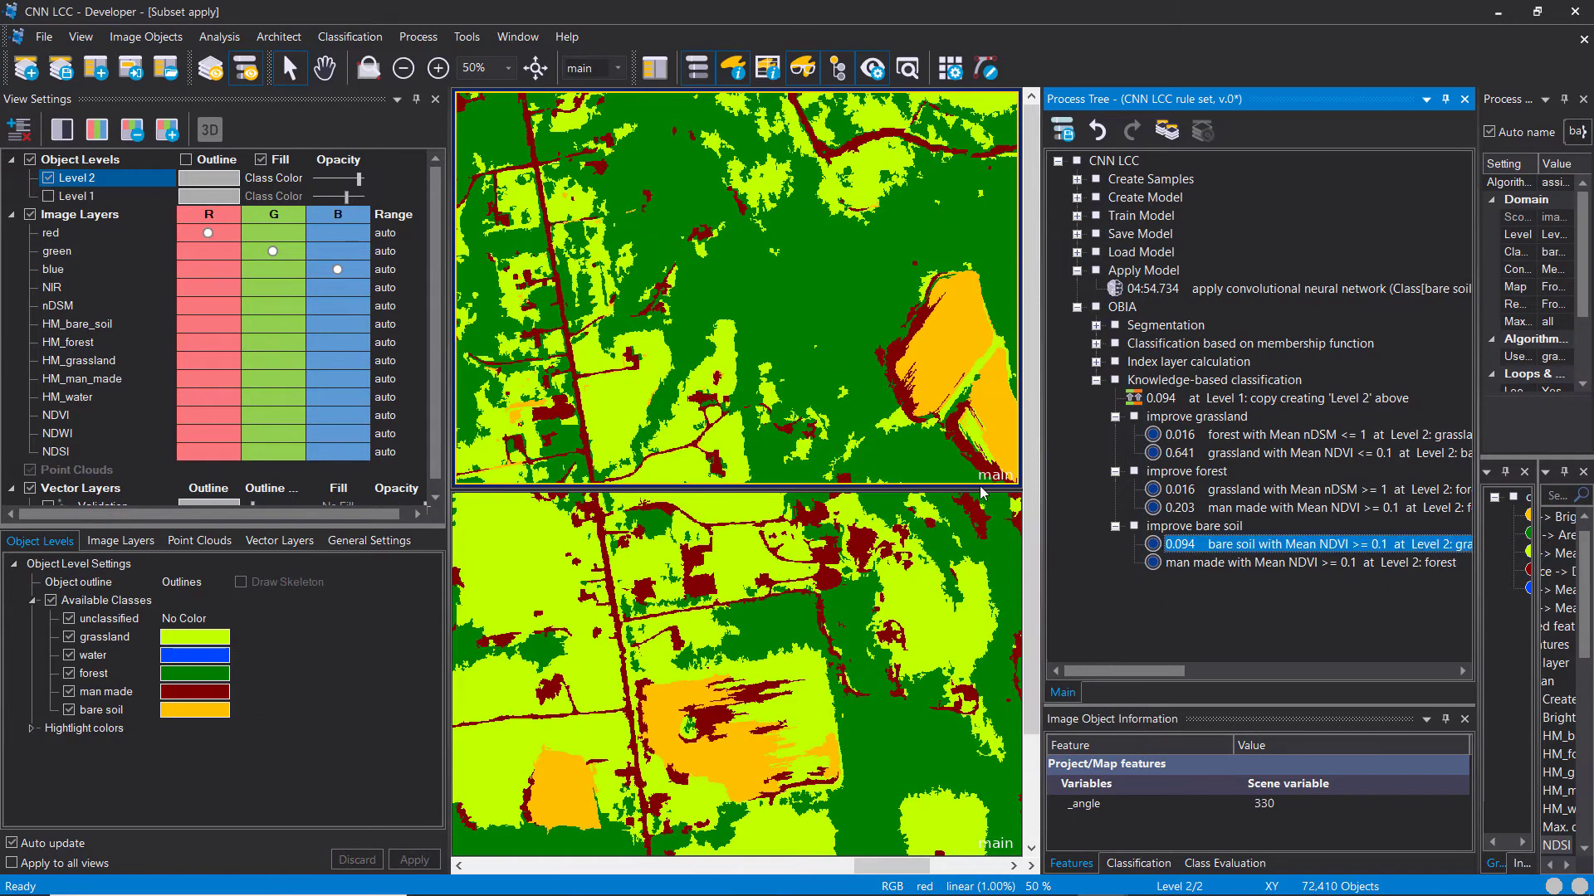
Step: Change the class filter of the second process under improve bare soil to grassland
double_click(1195, 562)
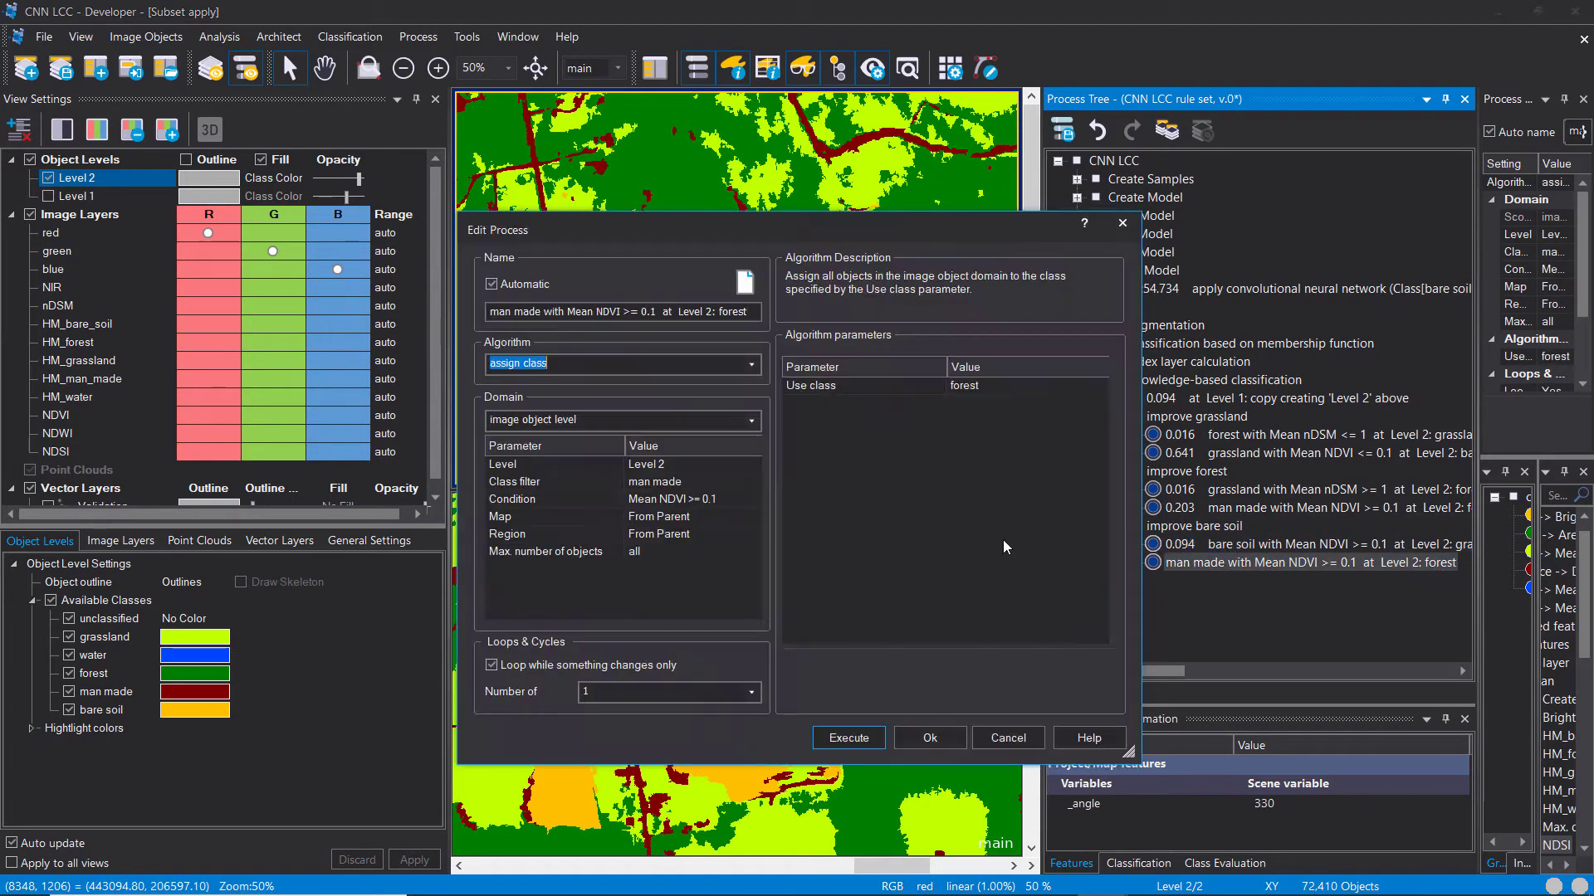
double_click(745, 481)
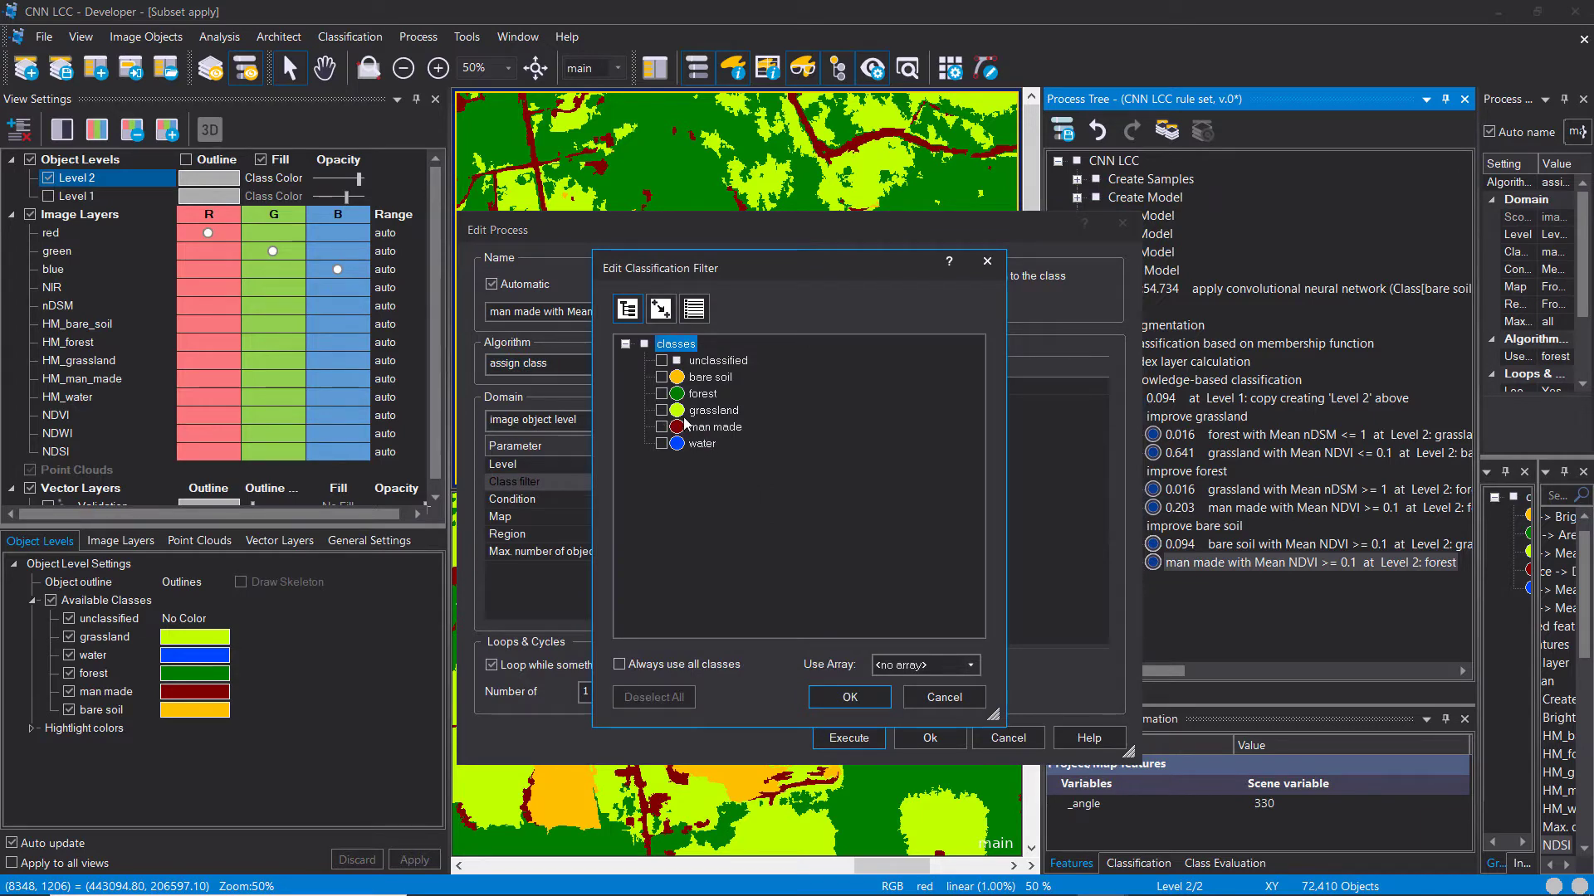
left_click(849, 698)
Step: Set the grassland process's condition to Mean NDSI >= 0.1
double_click(753, 500)
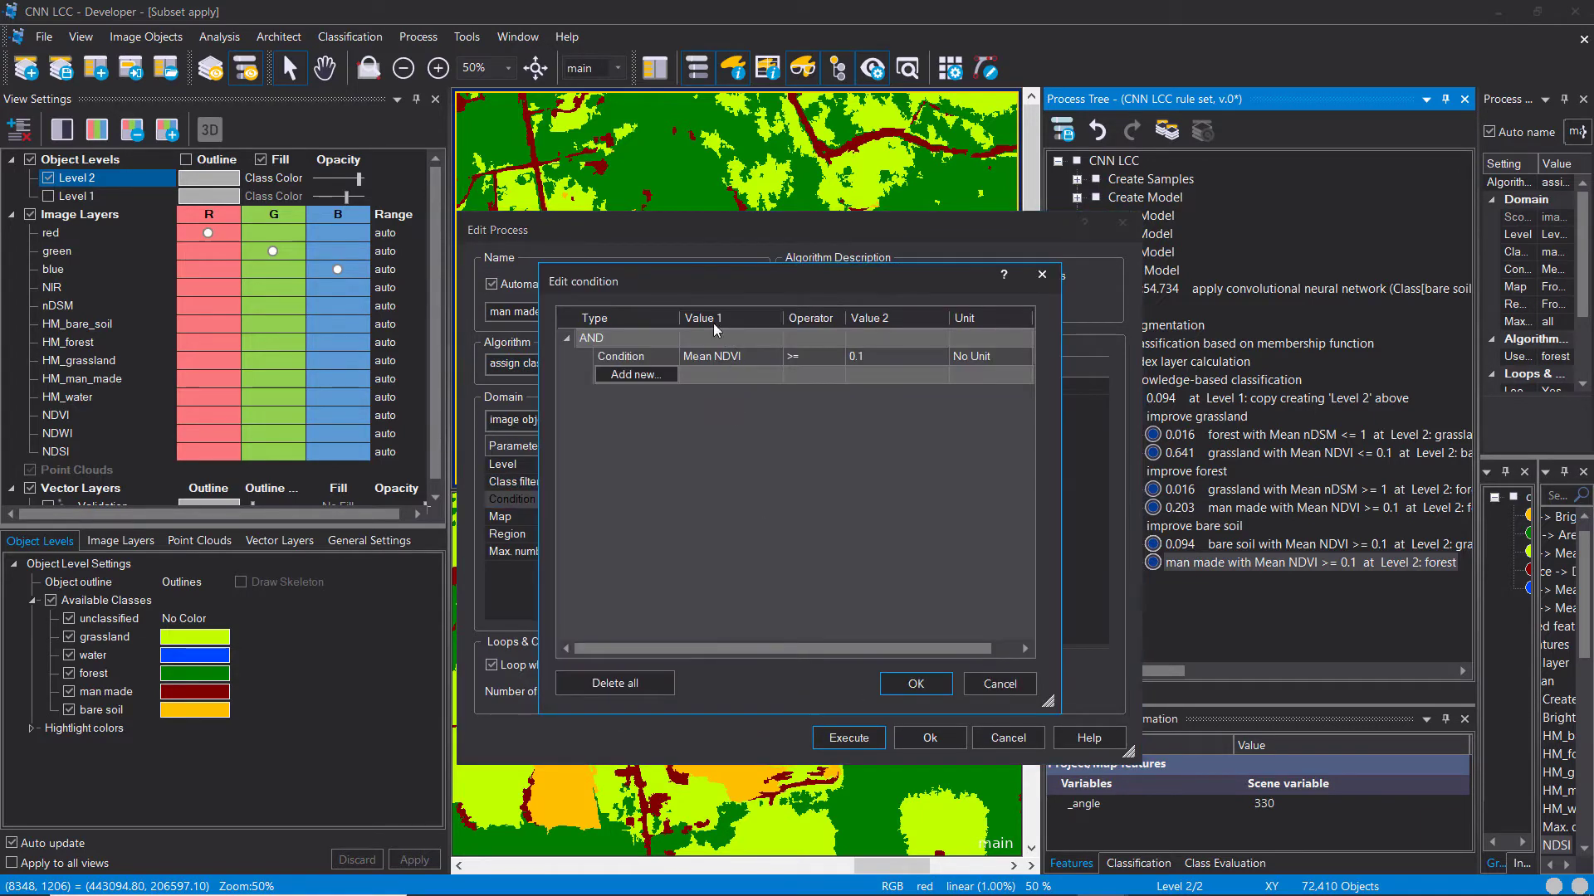
left_click(767, 355)
left_click(773, 356)
left_click(762, 375)
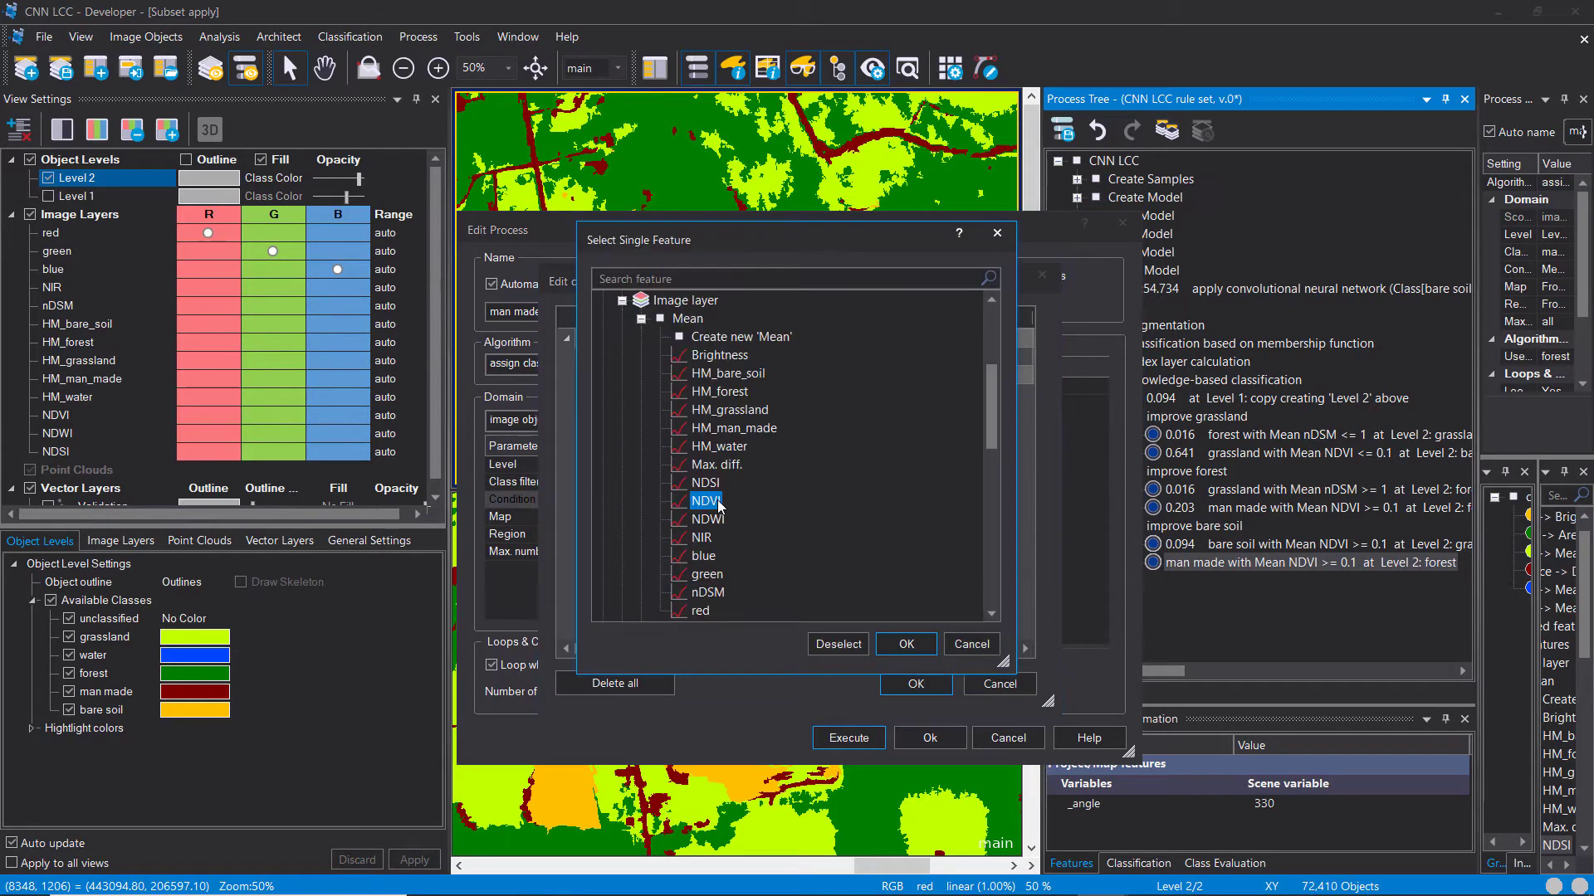
double_click(707, 483)
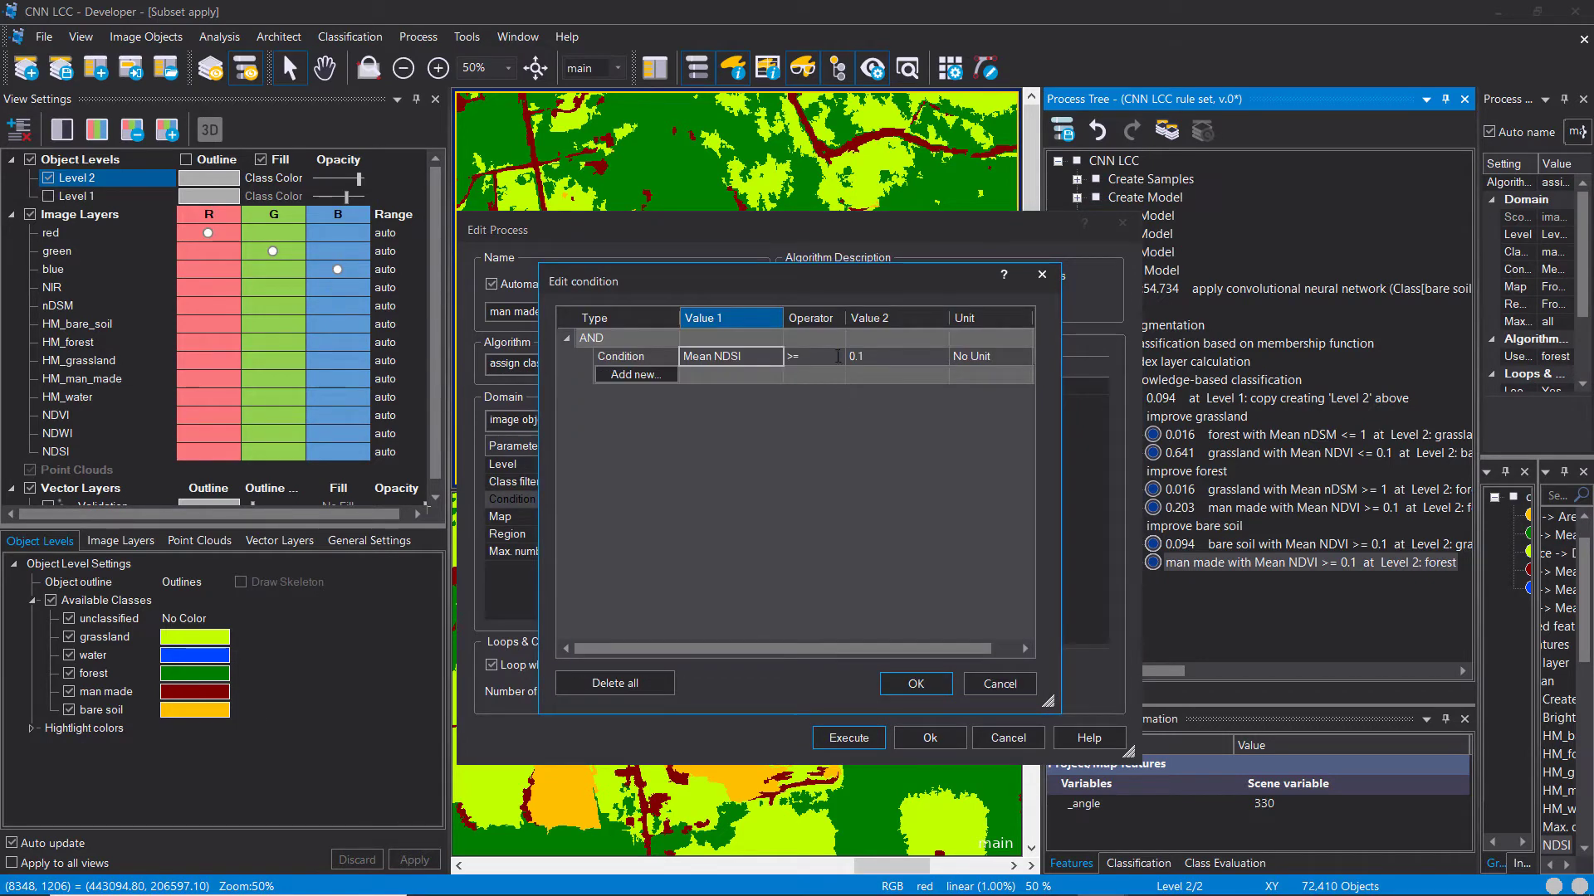
left_click(851, 357)
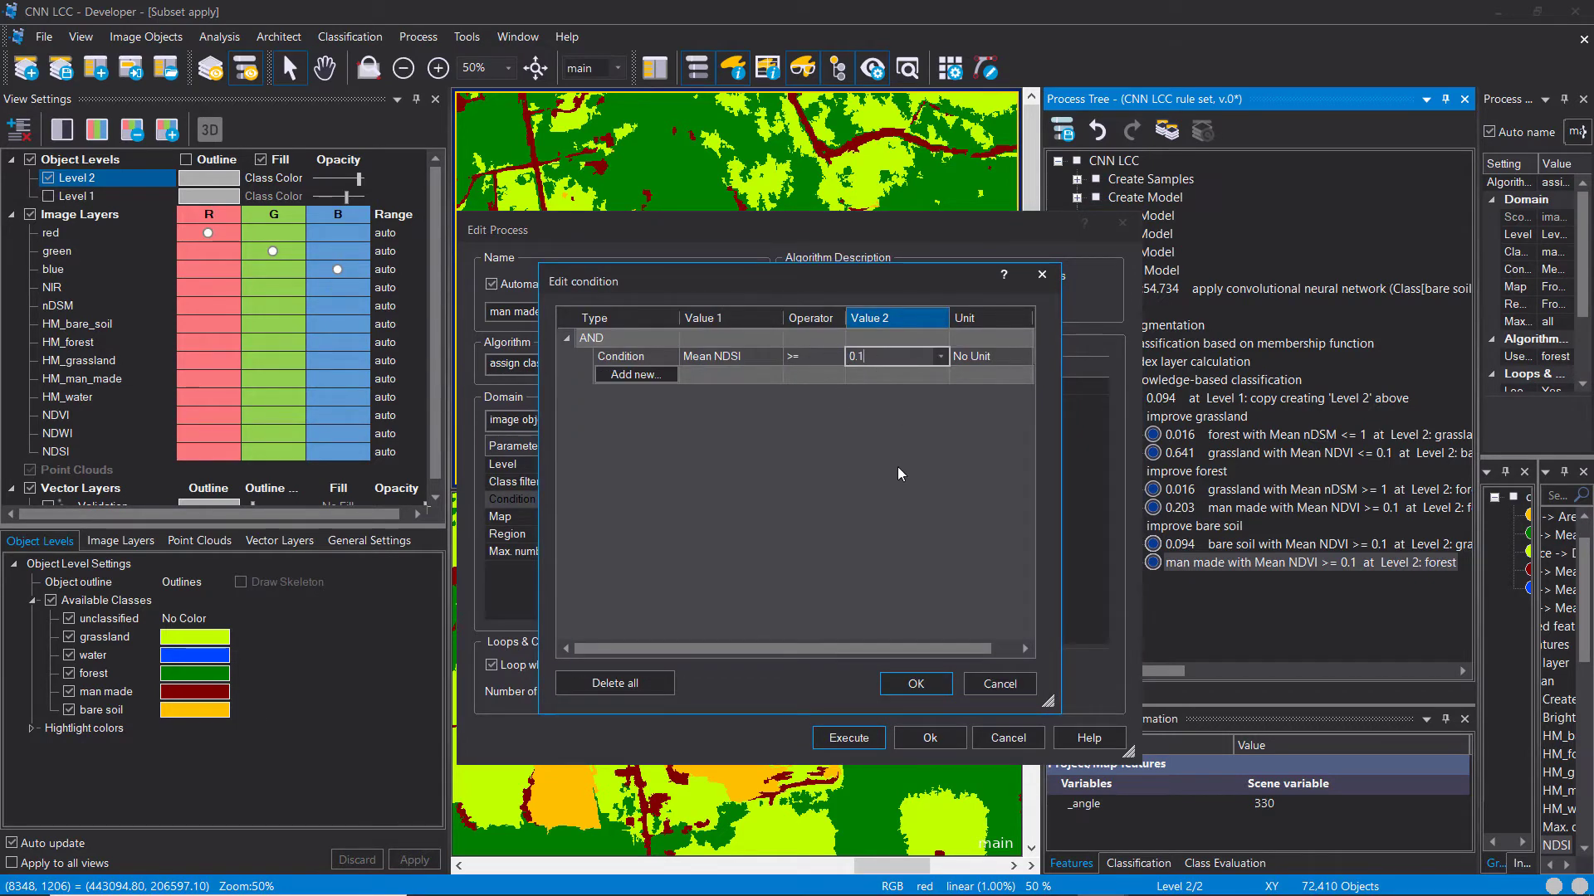
left_click(917, 684)
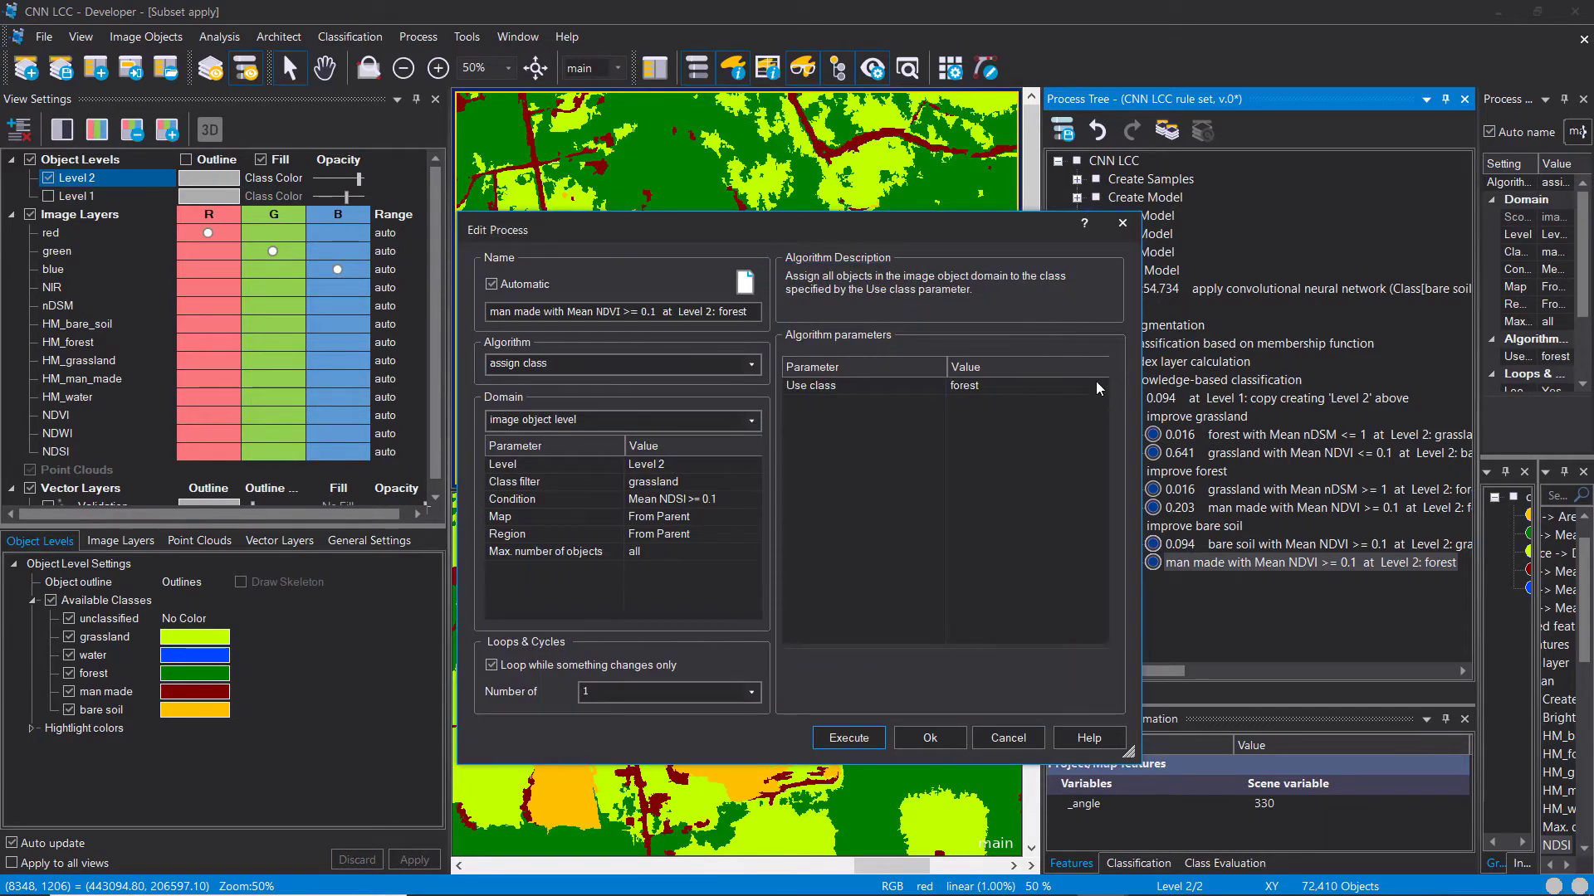
Step: Set the class to assign to bare soil and execute the grassland NDSI process
left_click(1096, 387)
left_click(1034, 421)
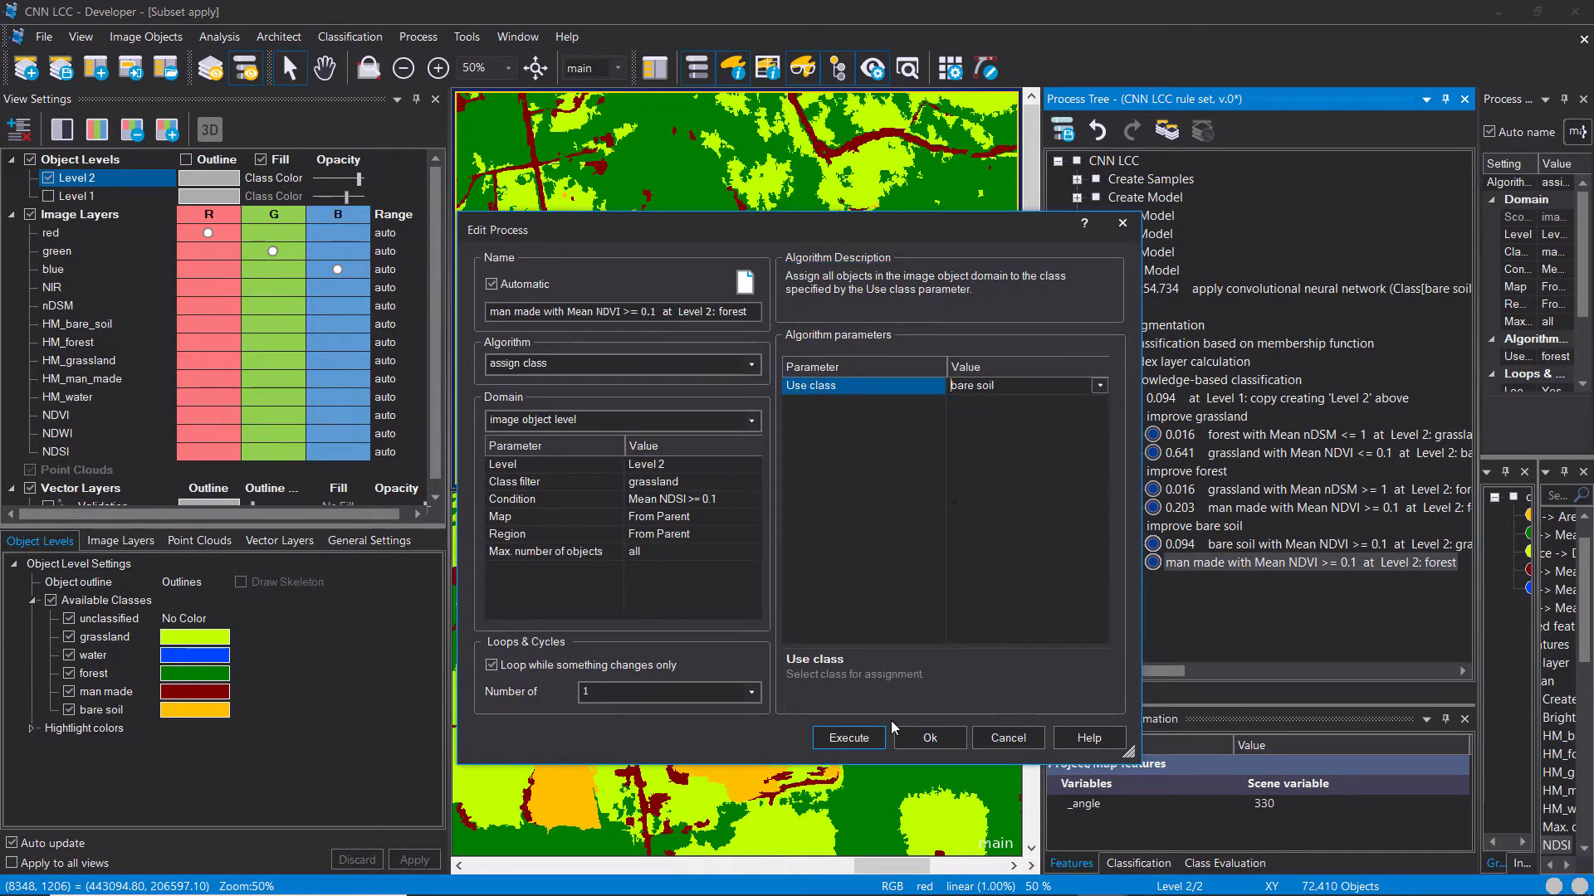
left_click(871, 736)
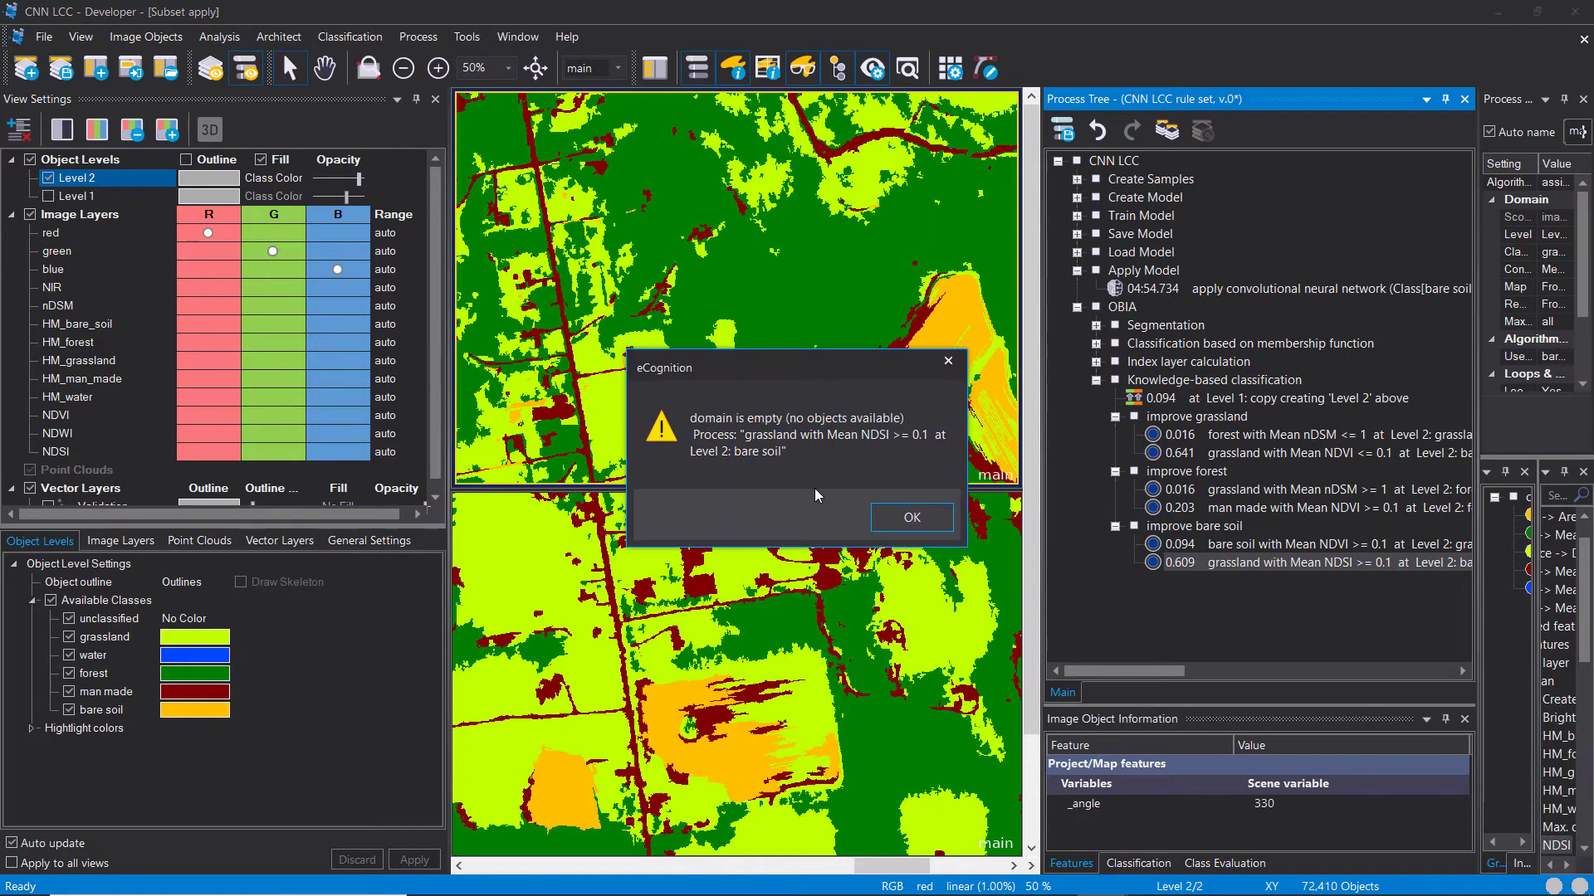
left_click(913, 515)
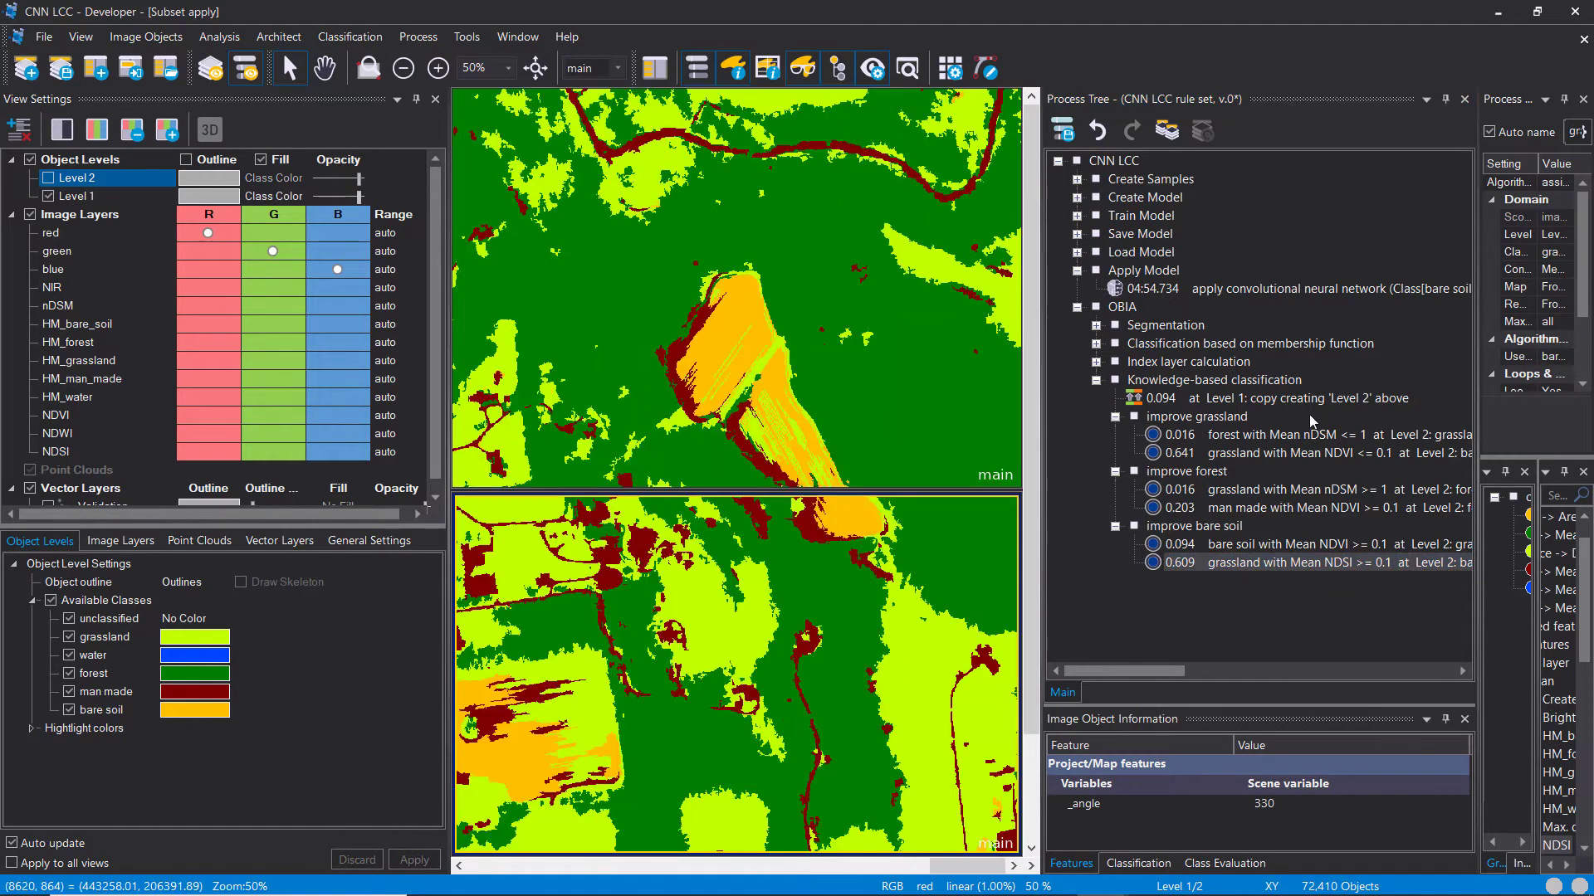
Step: Set the threshold of the grassland process's Mean NDSI condition to 0.01 and execute the process again
double_click(1245, 561)
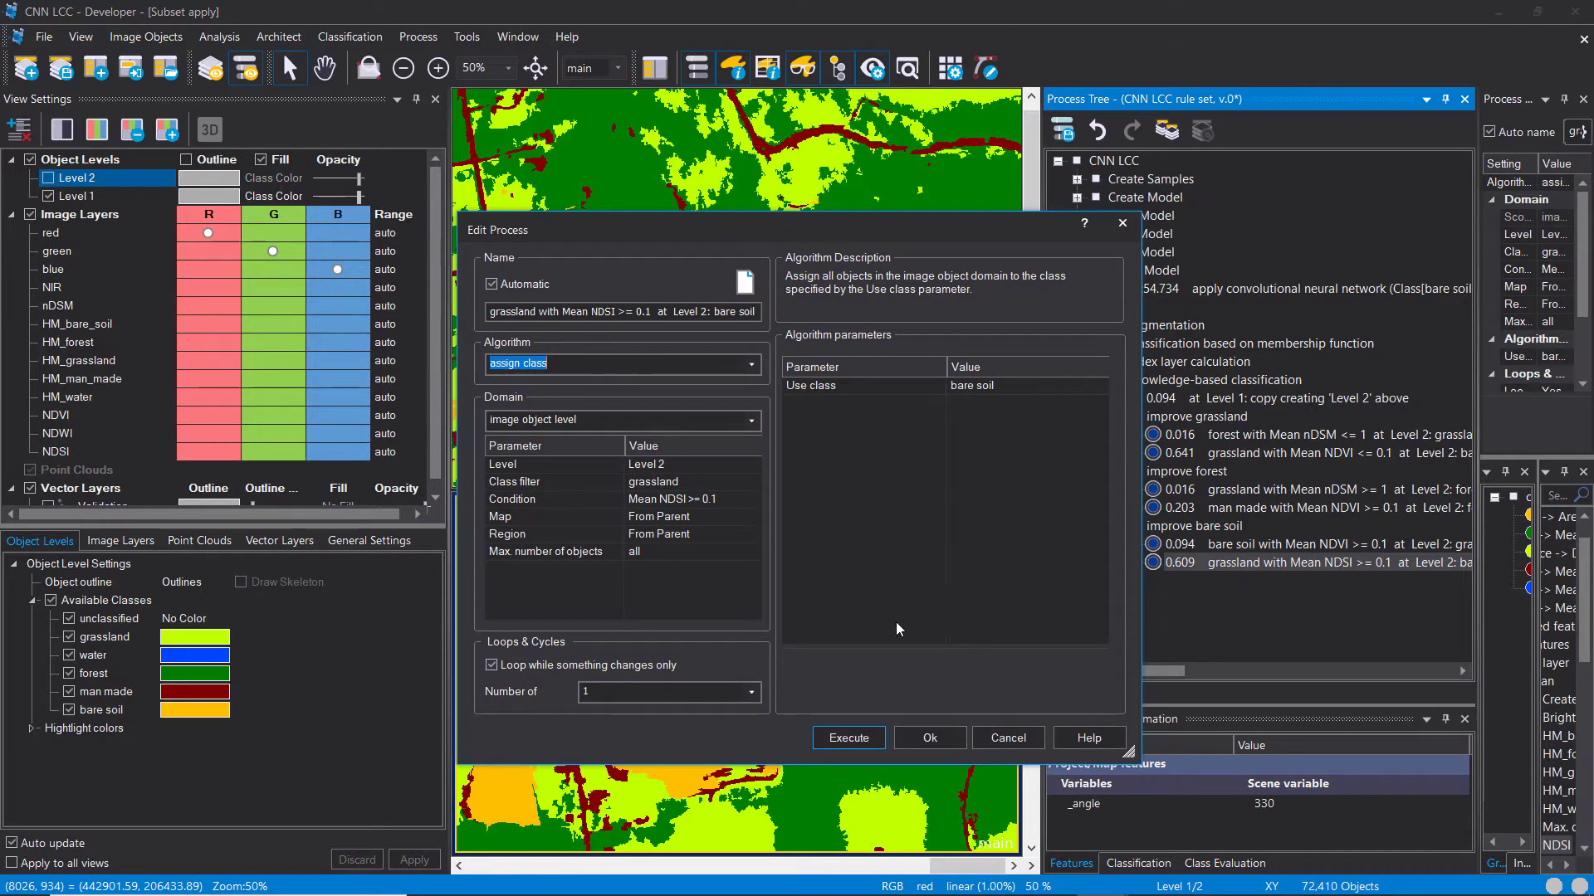
left_click(752, 499)
left_click(885, 358)
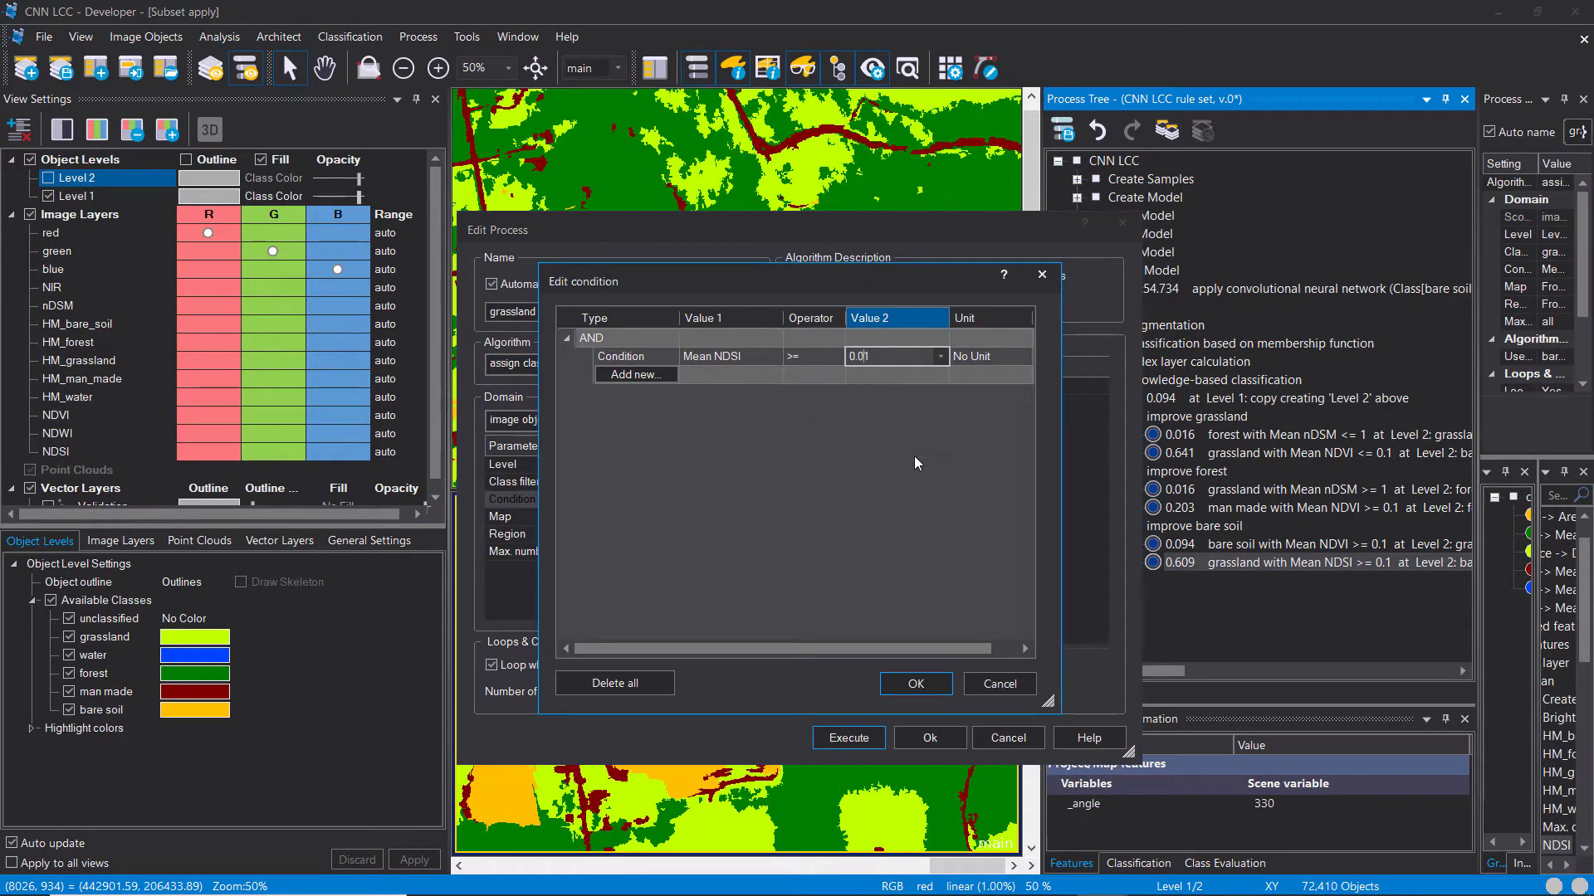
left_click(915, 683)
left_click(848, 738)
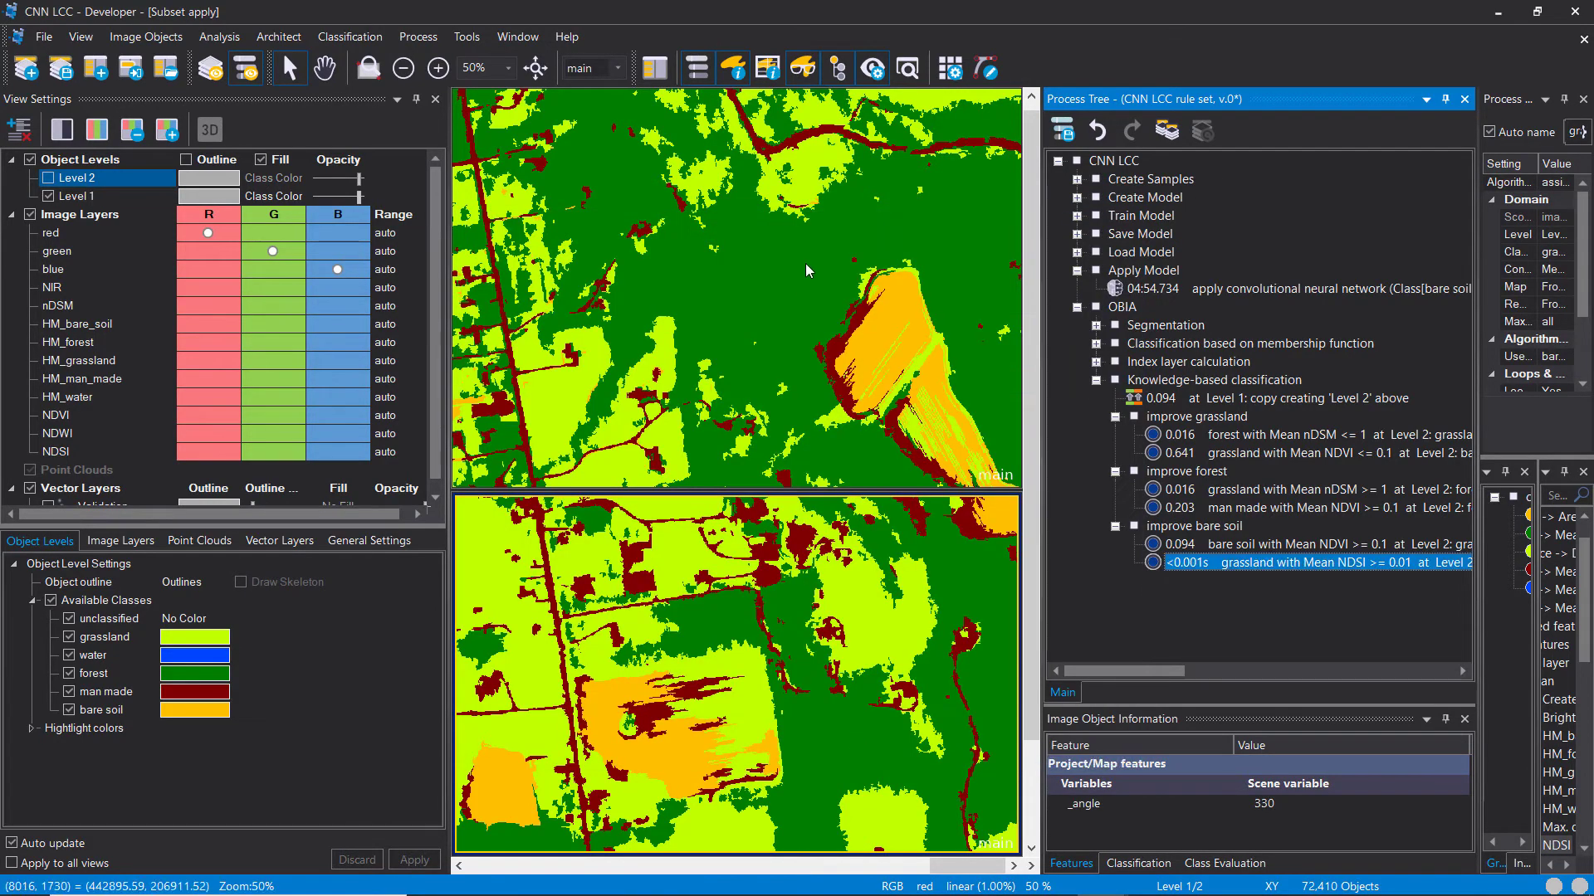
Step: Examine the bare soil classification across the scene, comparing the upper and lower views
left_click_drag(920, 370, 983, 365)
scroll(599, 333, "down", 2)
left_click_drag(833, 488, 801, 698)
left_click_drag(683, 664, 1166, 572)
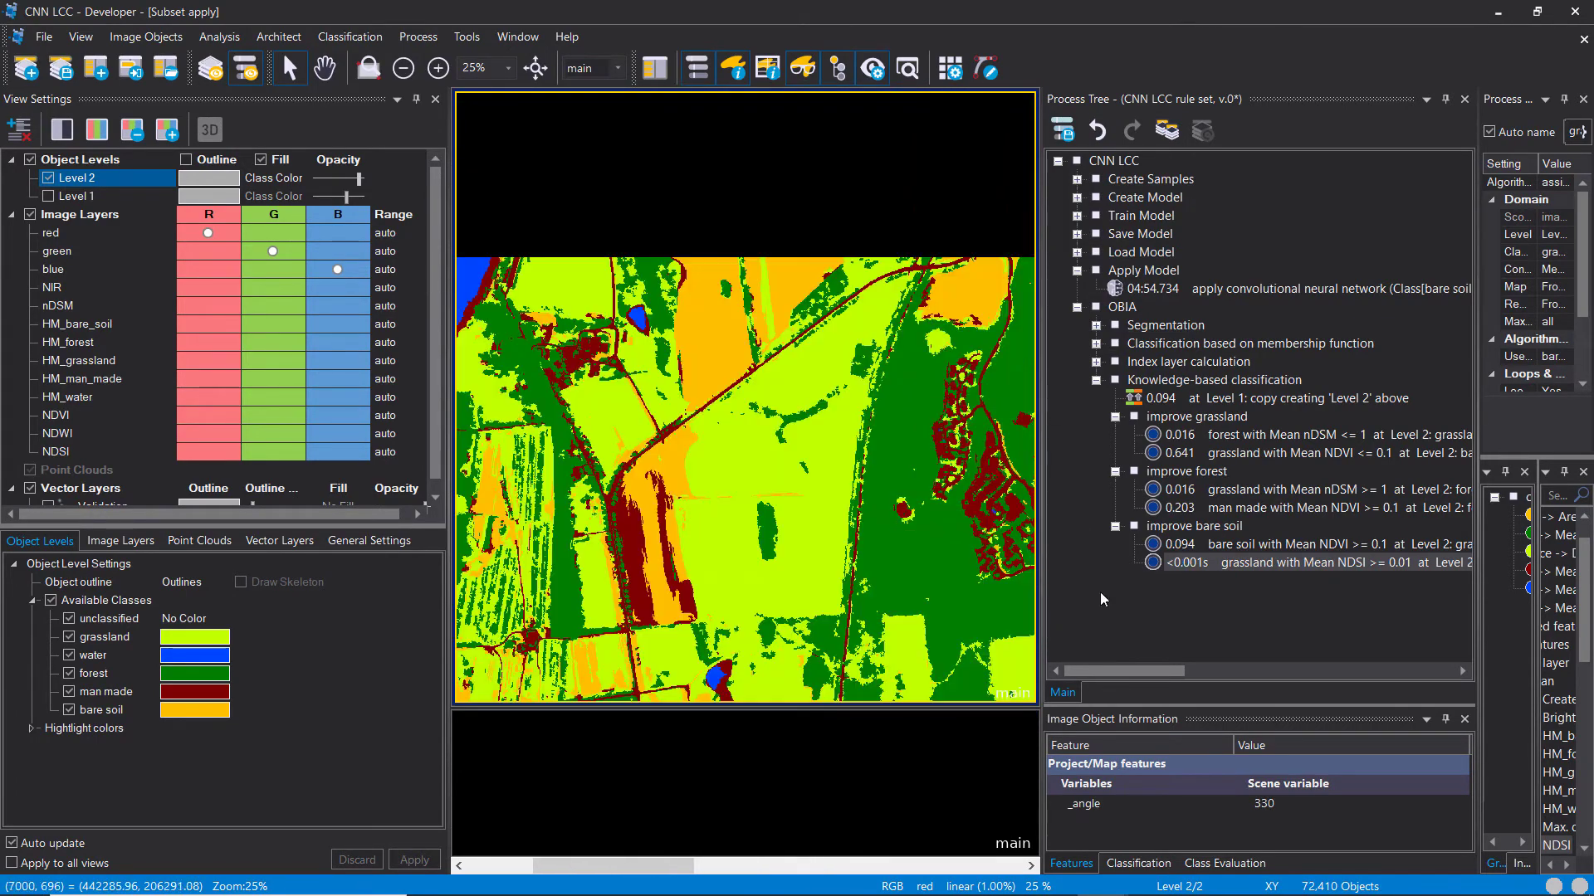
left_click_drag(780, 680, 968, 727)
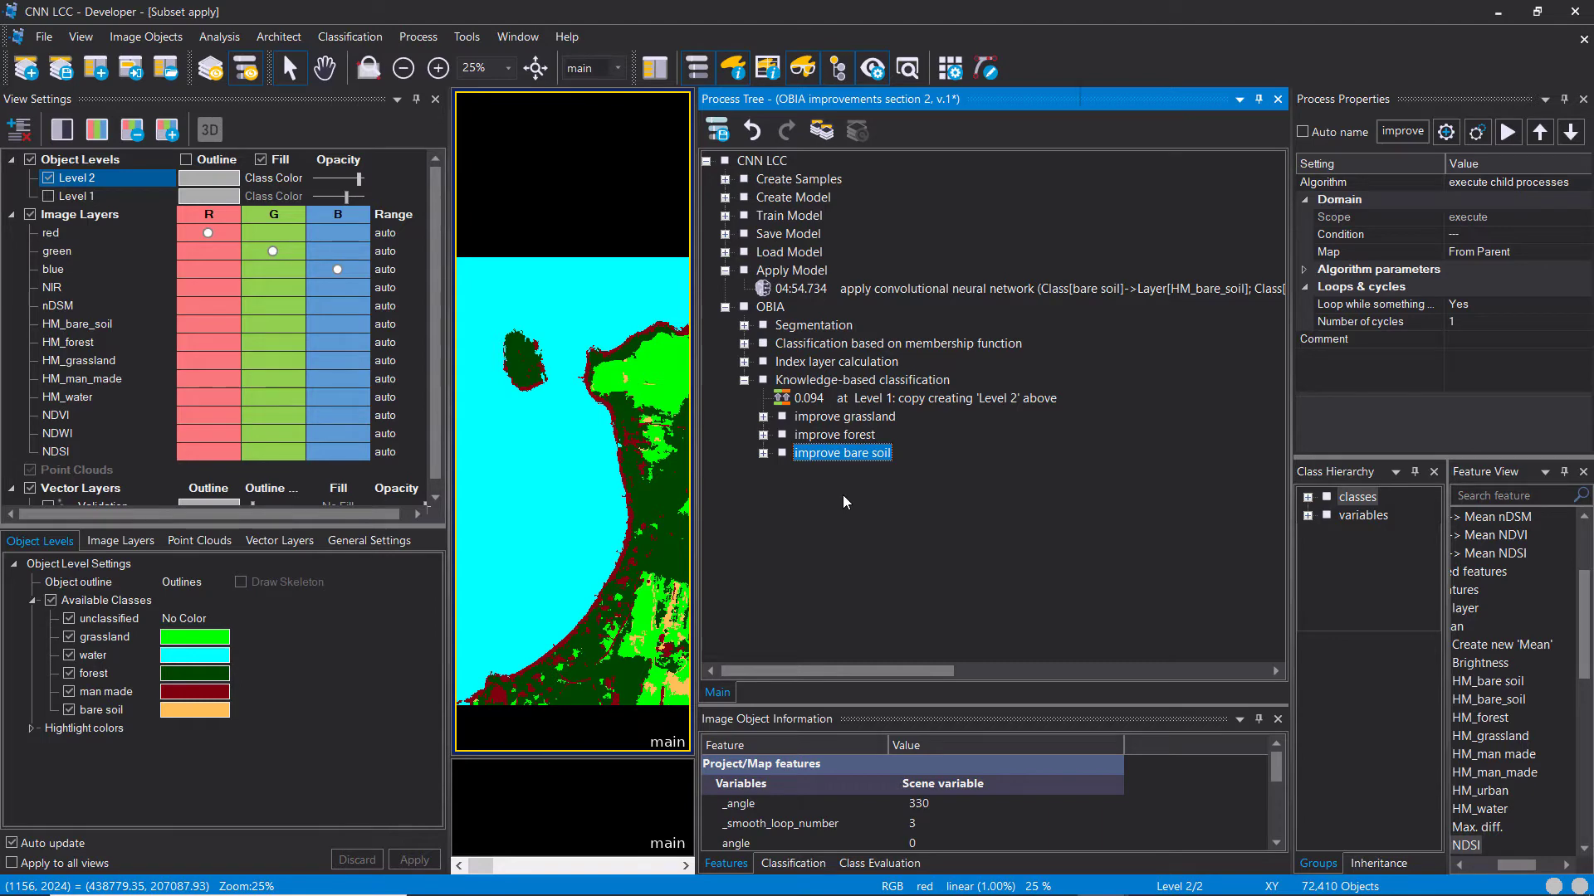
Step: Load the rule set file "OBIA improvements section 2.dcp" from the CNN Data folder into the process tree
right_click(844, 495)
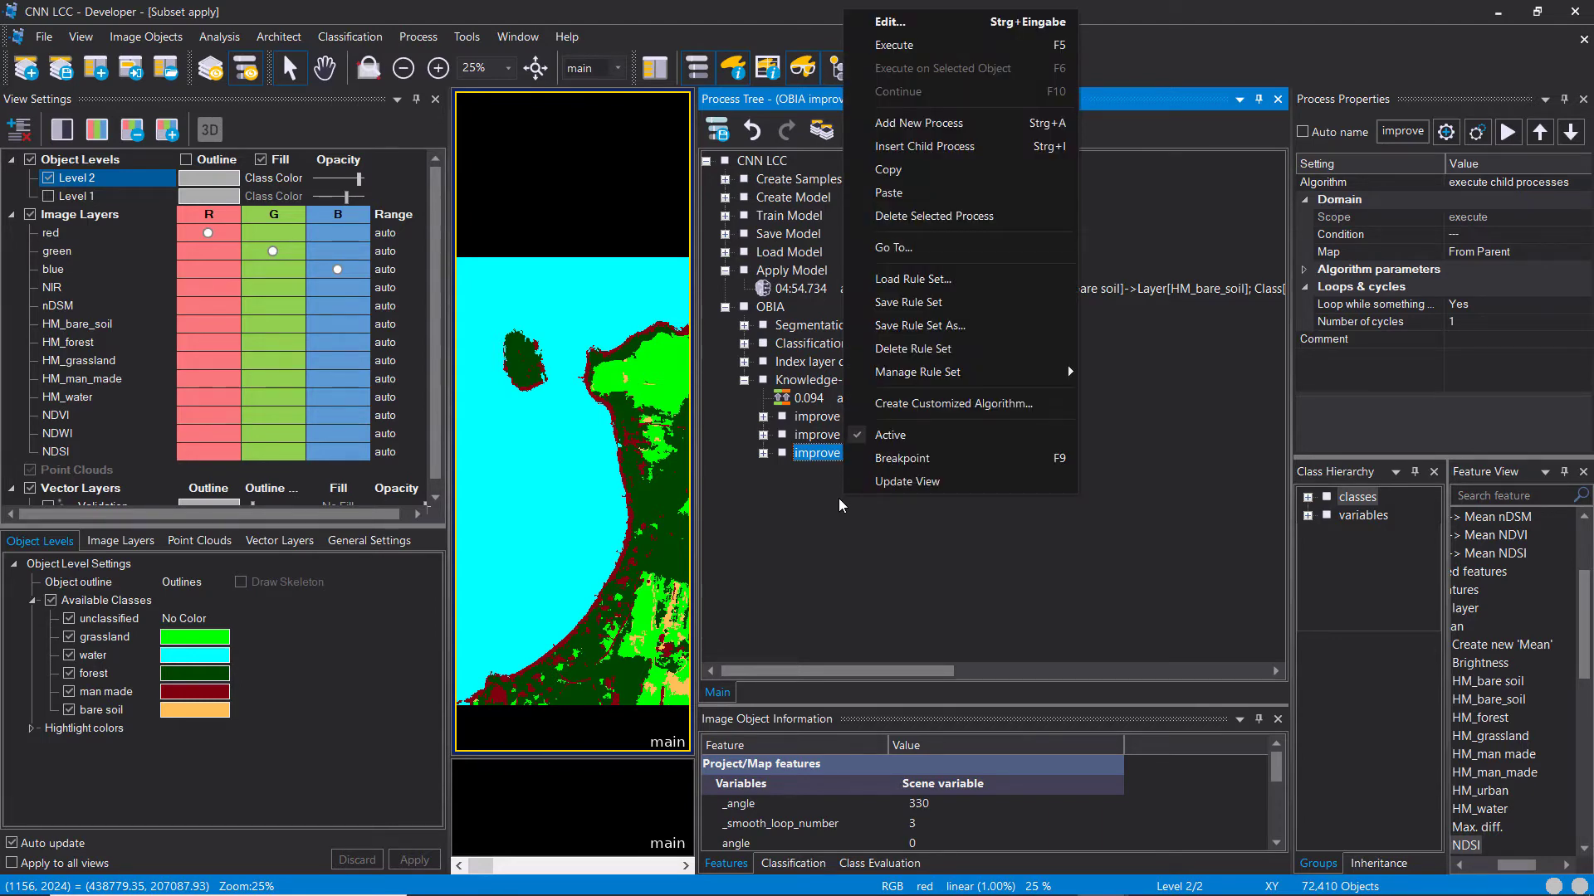
left_click(946, 282)
left_click(779, 248)
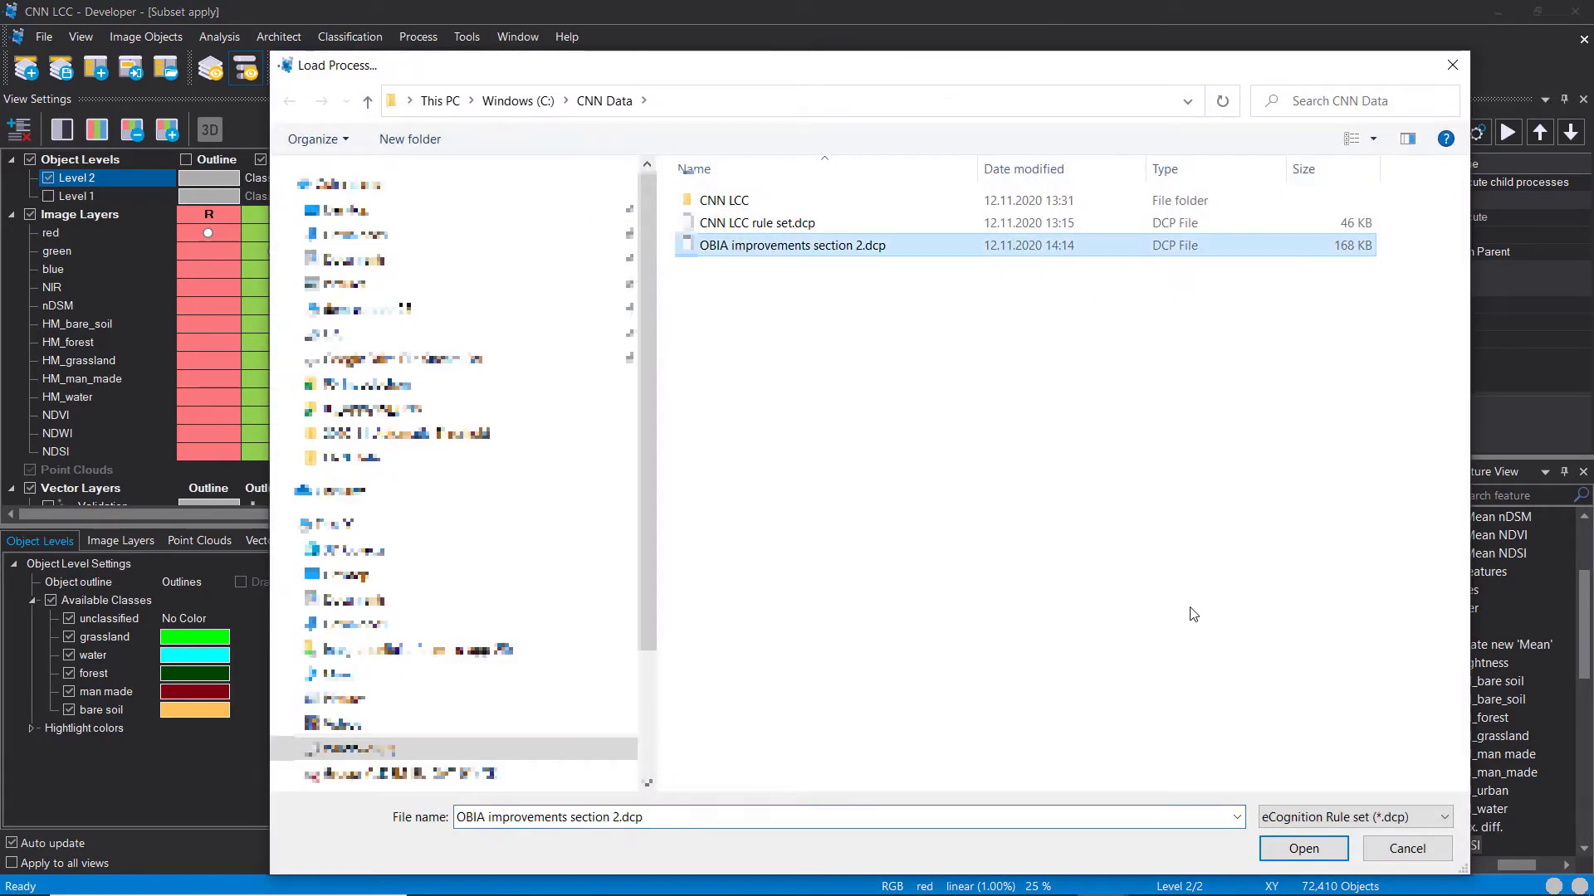
left_click(1303, 849)
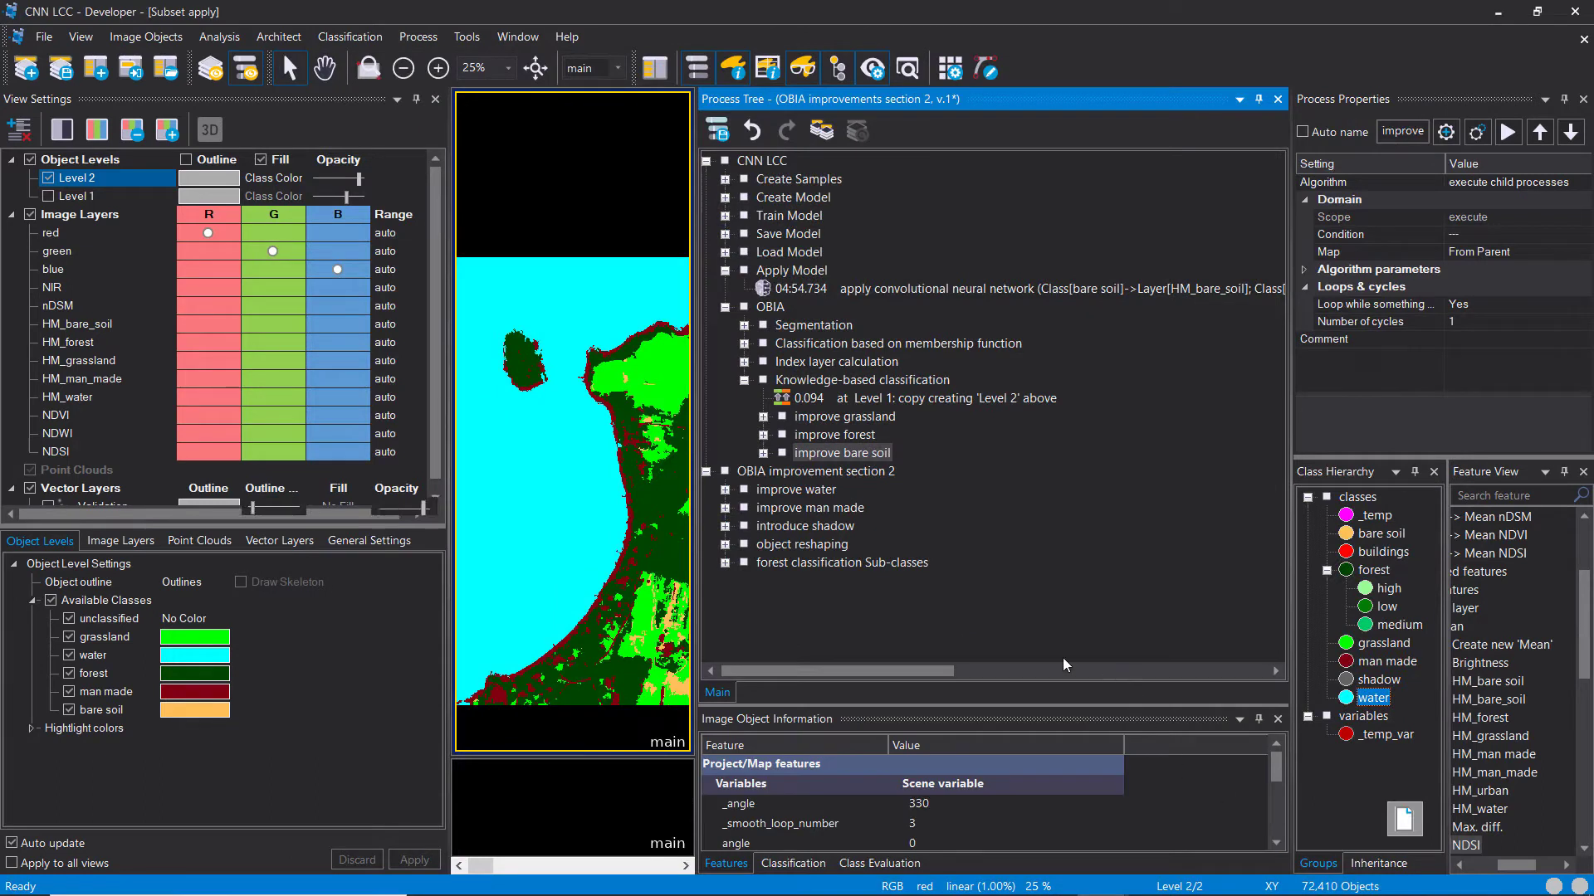
Step: Move the OBIA improvement section 2 group into Knowledge-based classification, placing it after improve bare soil
left_click(823, 476)
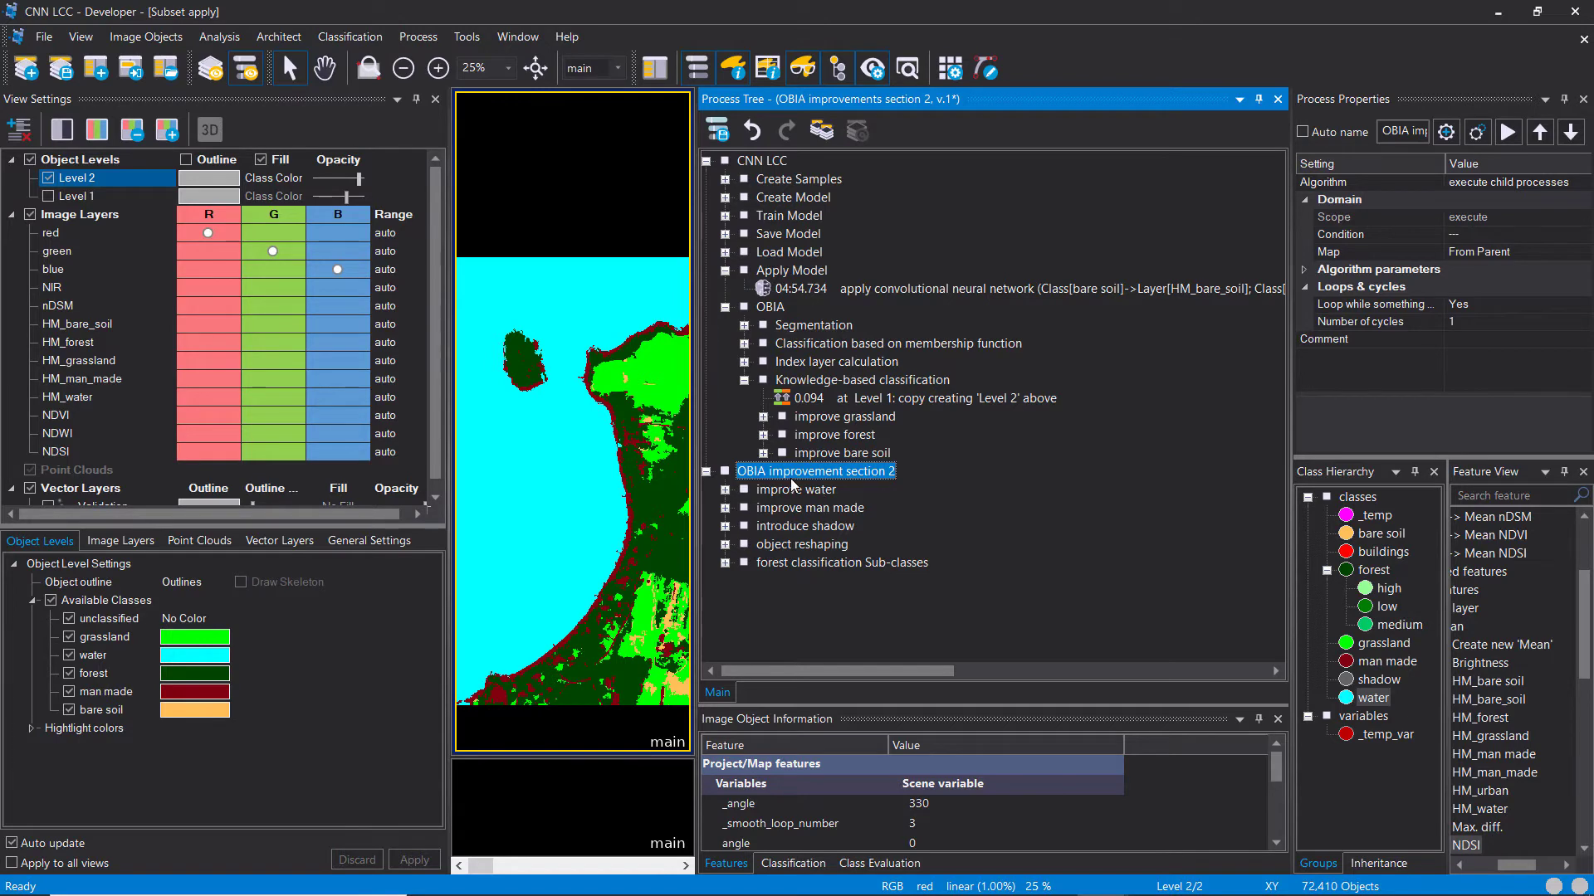
left_click(744, 381)
left_click_drag(790, 407, 871, 399)
left_click(744, 380)
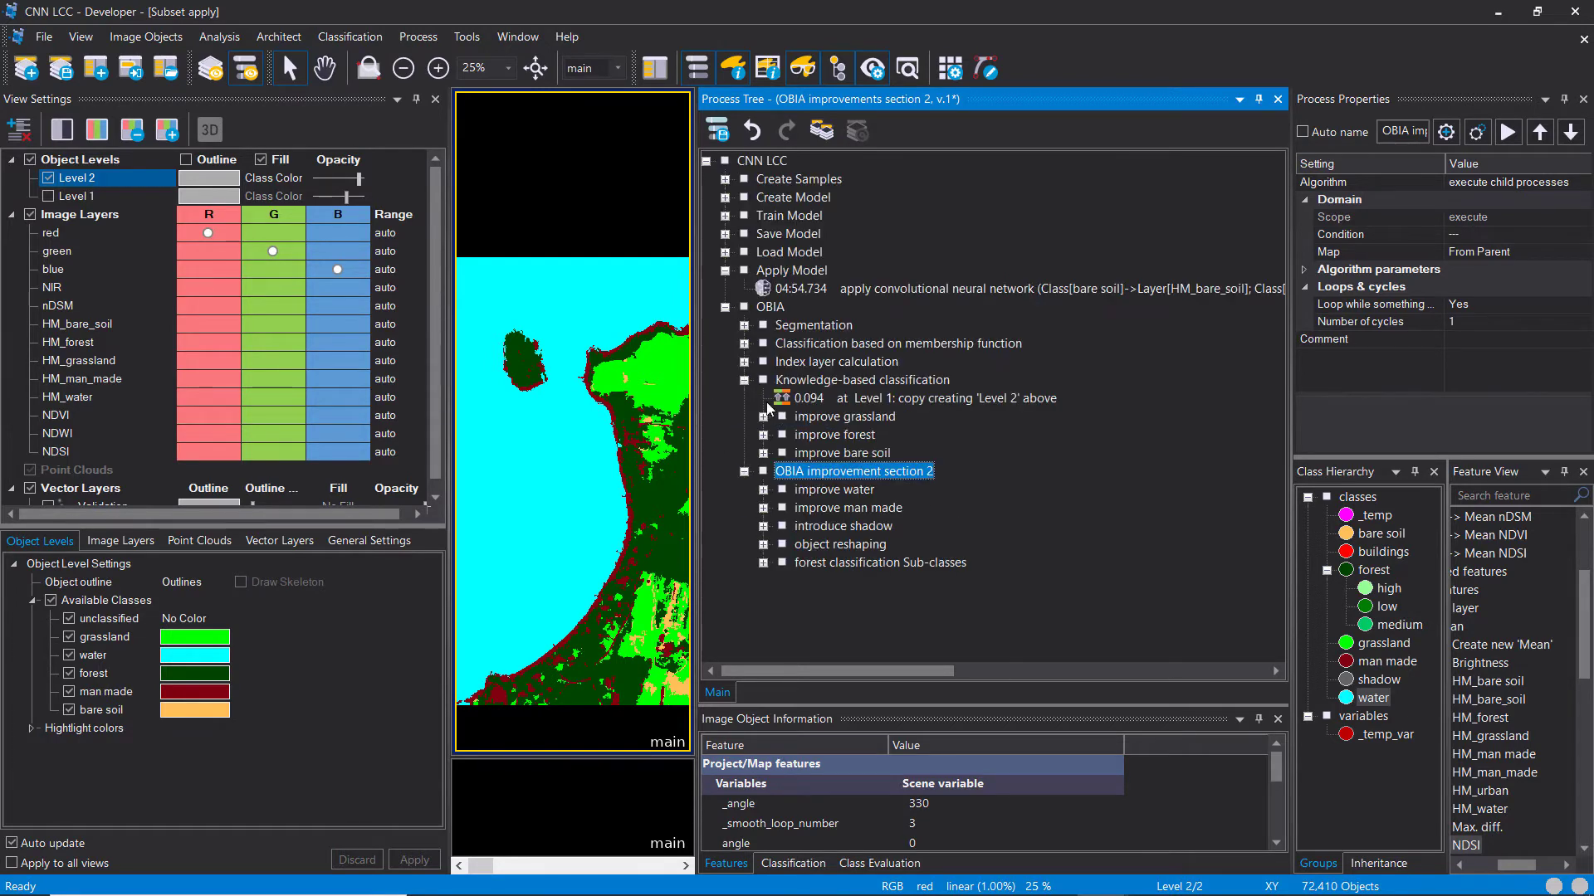
mouse_move(805, 478)
left_mouse_down()
mouse_move(837, 464)
mouse_move(827, 493)
left_mouse_up()
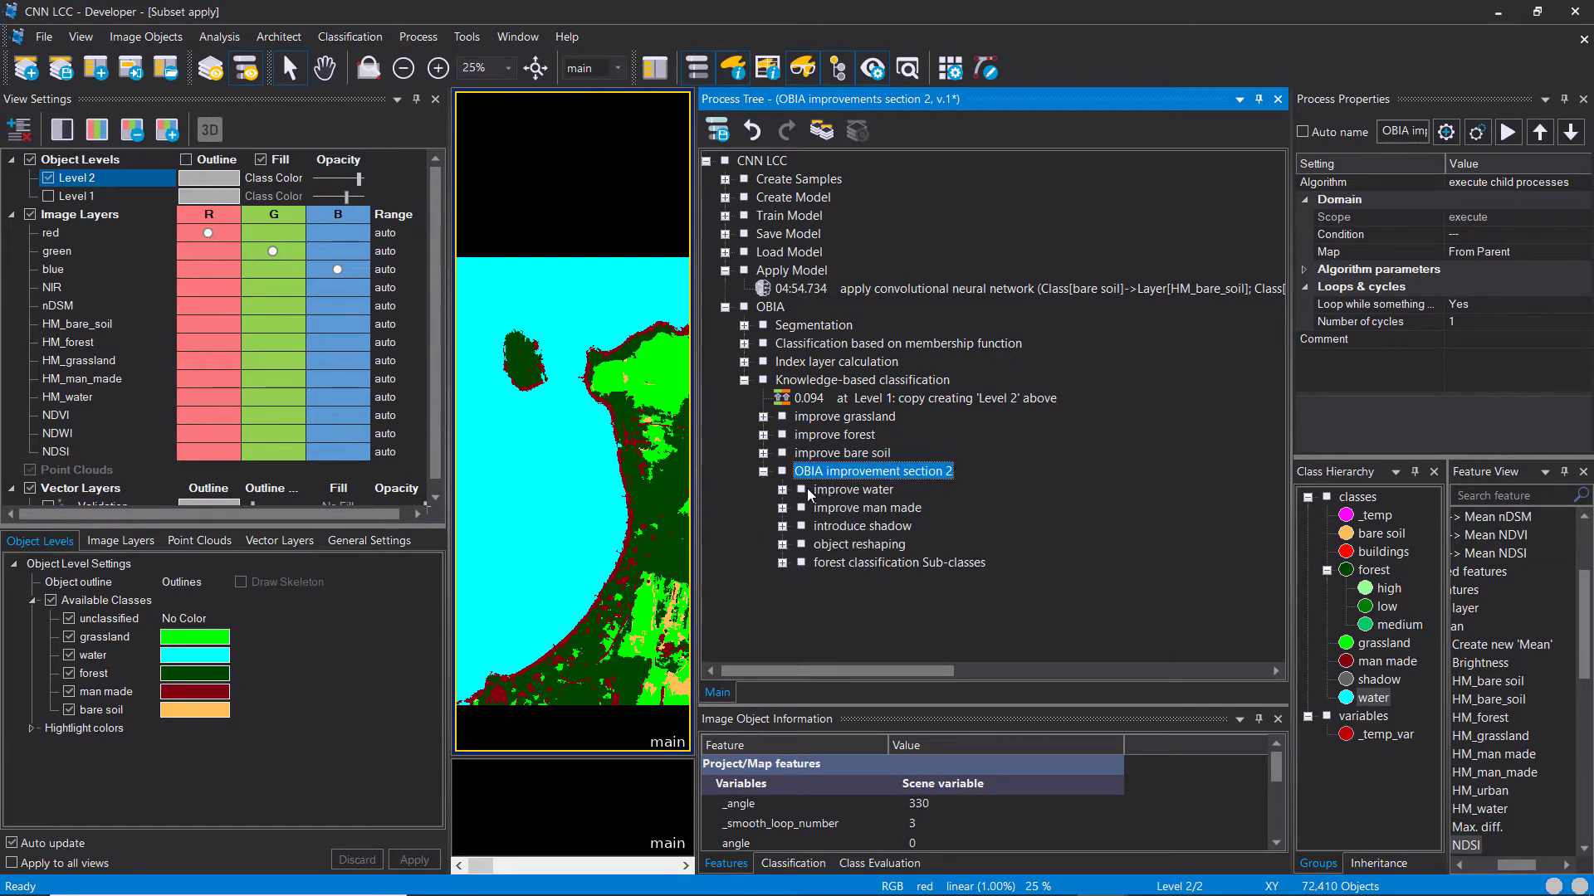
Step: Review the process groups of OBIA improvement section 2, from improve water to forest classification Sub-classes, alongside the classified scene
left_click_drag(699, 403, 833, 442)
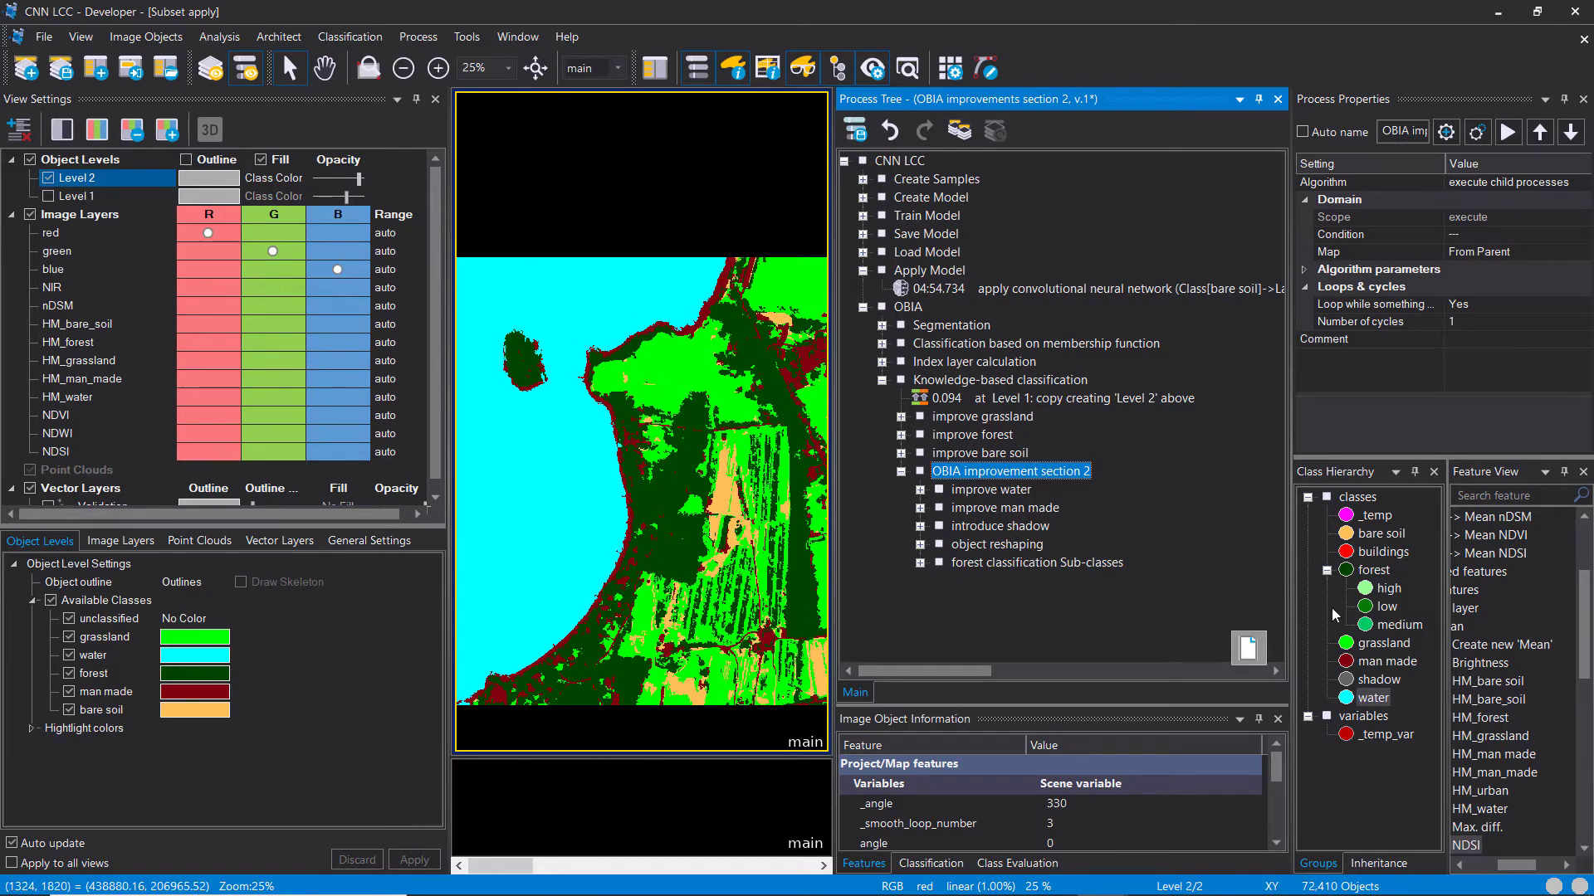
left_click(920, 489)
left_click(919, 490)
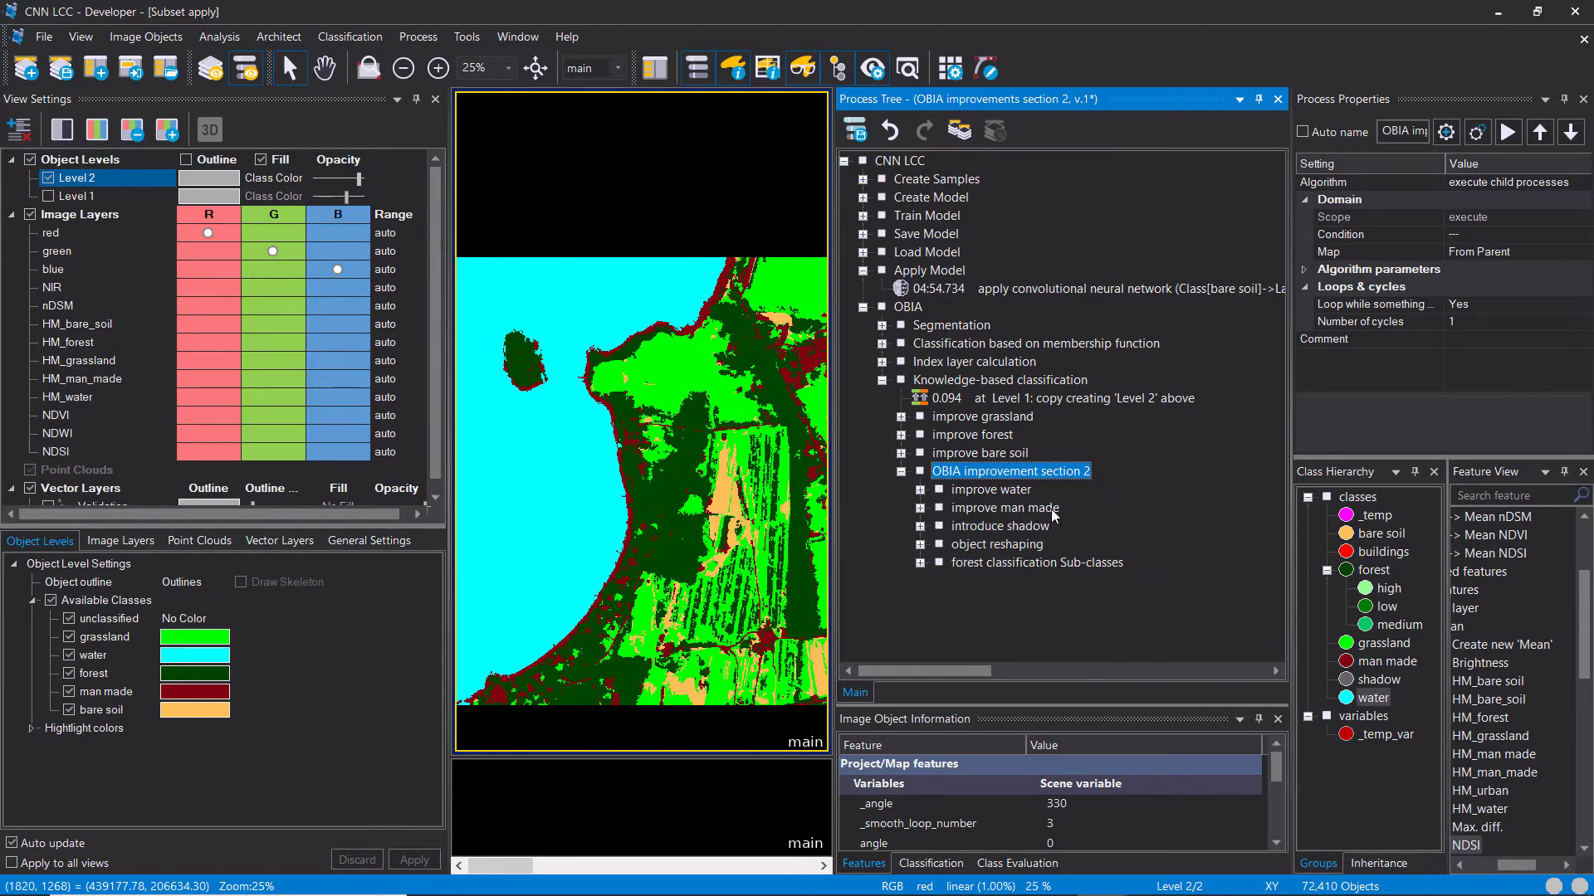
left_click(1011, 506)
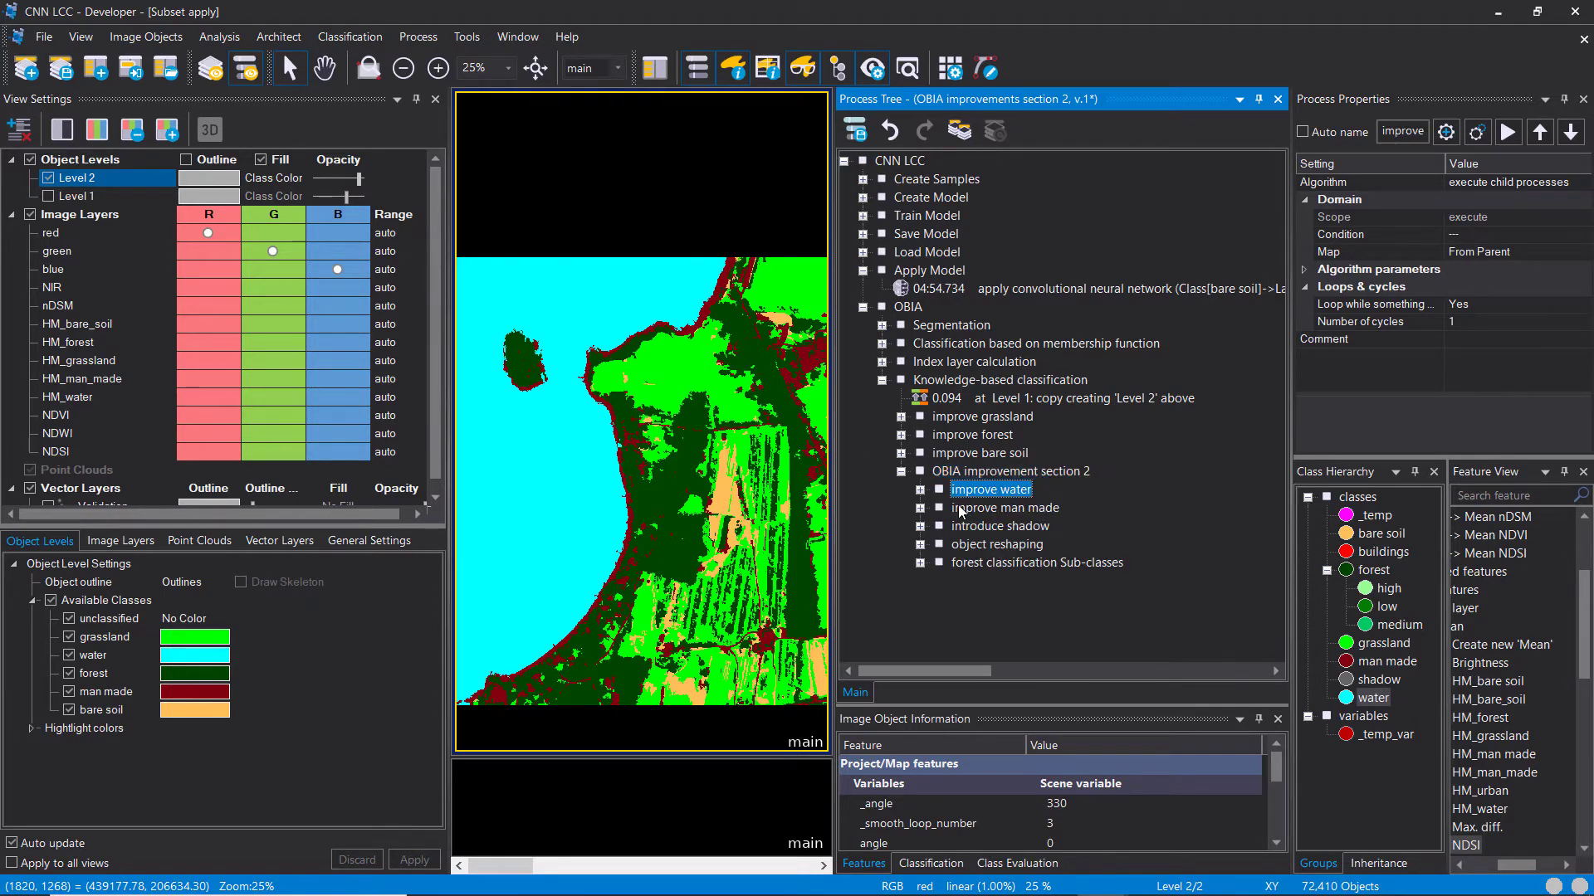
left_click(1006, 528)
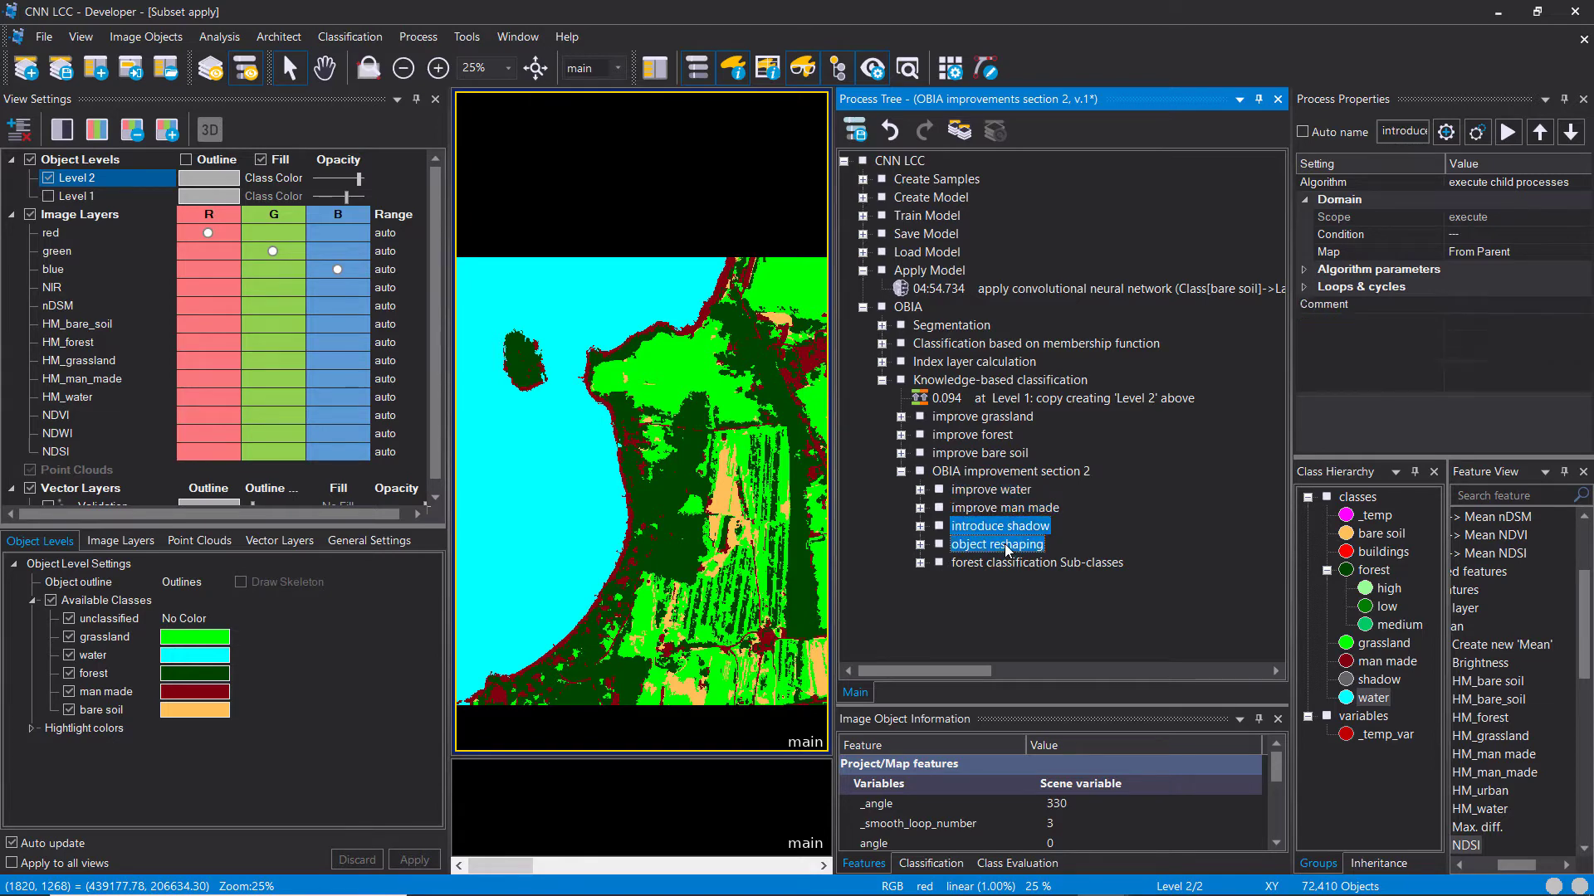
left_click(1006, 546)
scroll(682, 429, "up", 1)
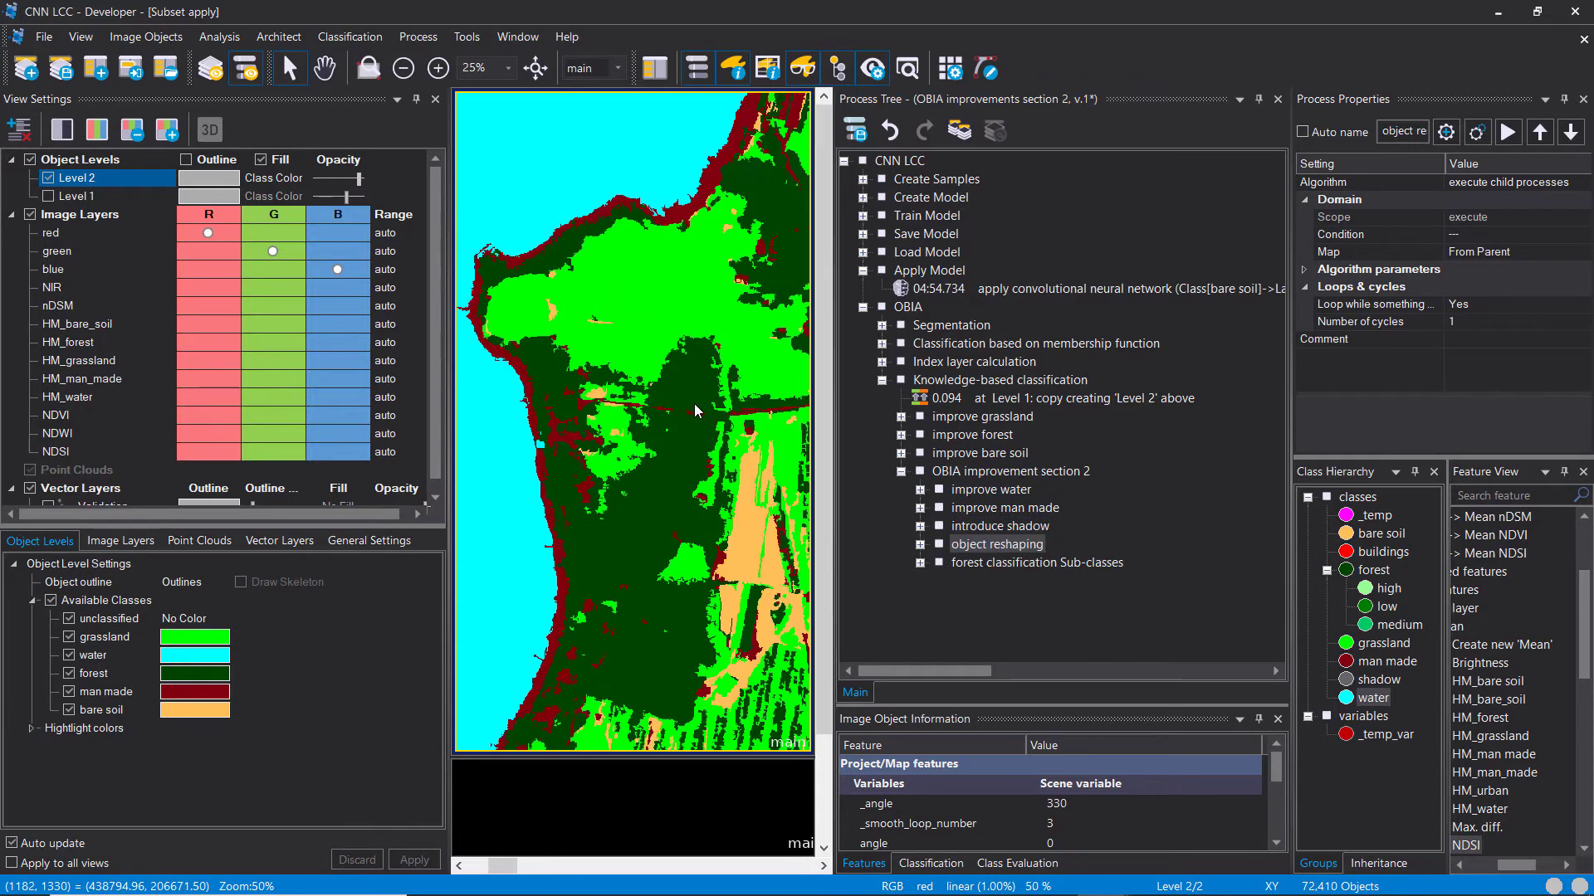
scroll(680, 390, "up", 2)
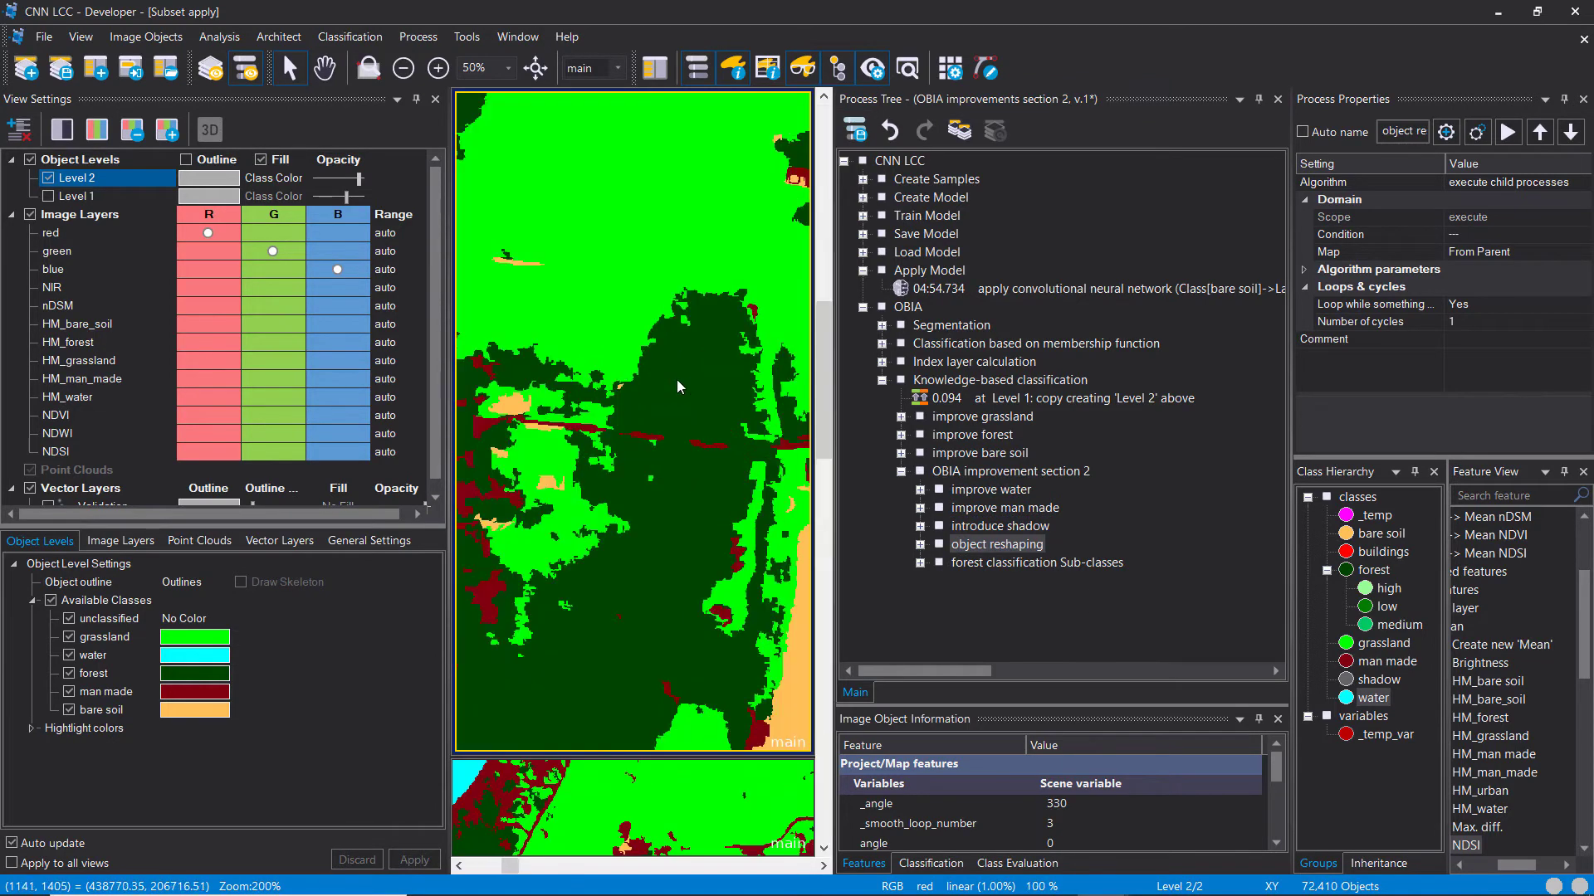
left_click(1024, 563)
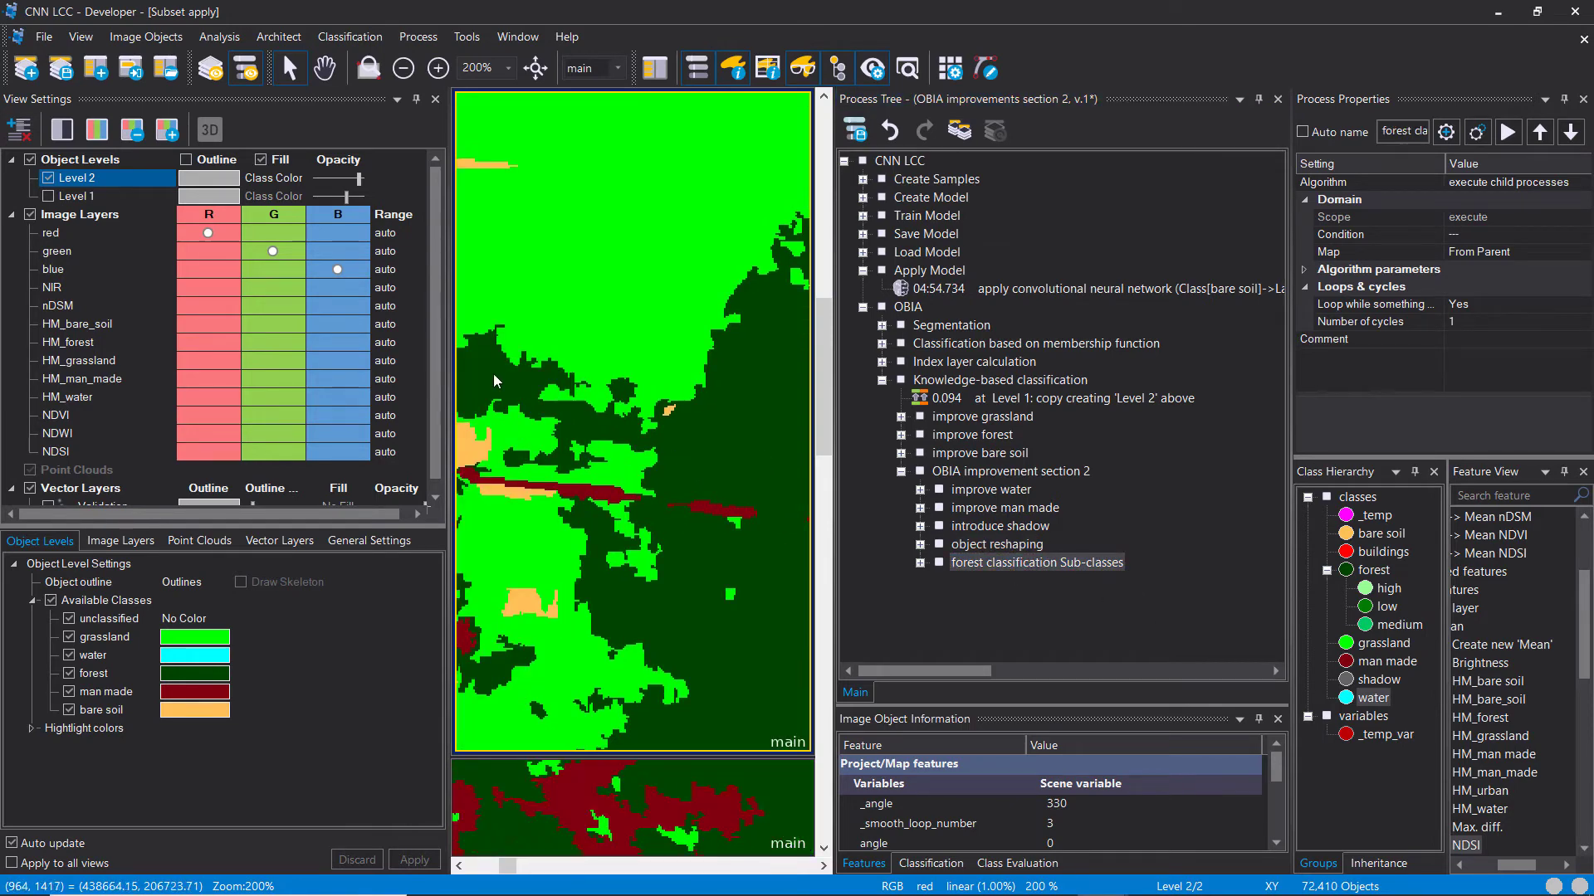
Step: Expand the improve water group and enlarge the image view and process tree so its rules are readable
left_click_drag(449, 348, 253, 370)
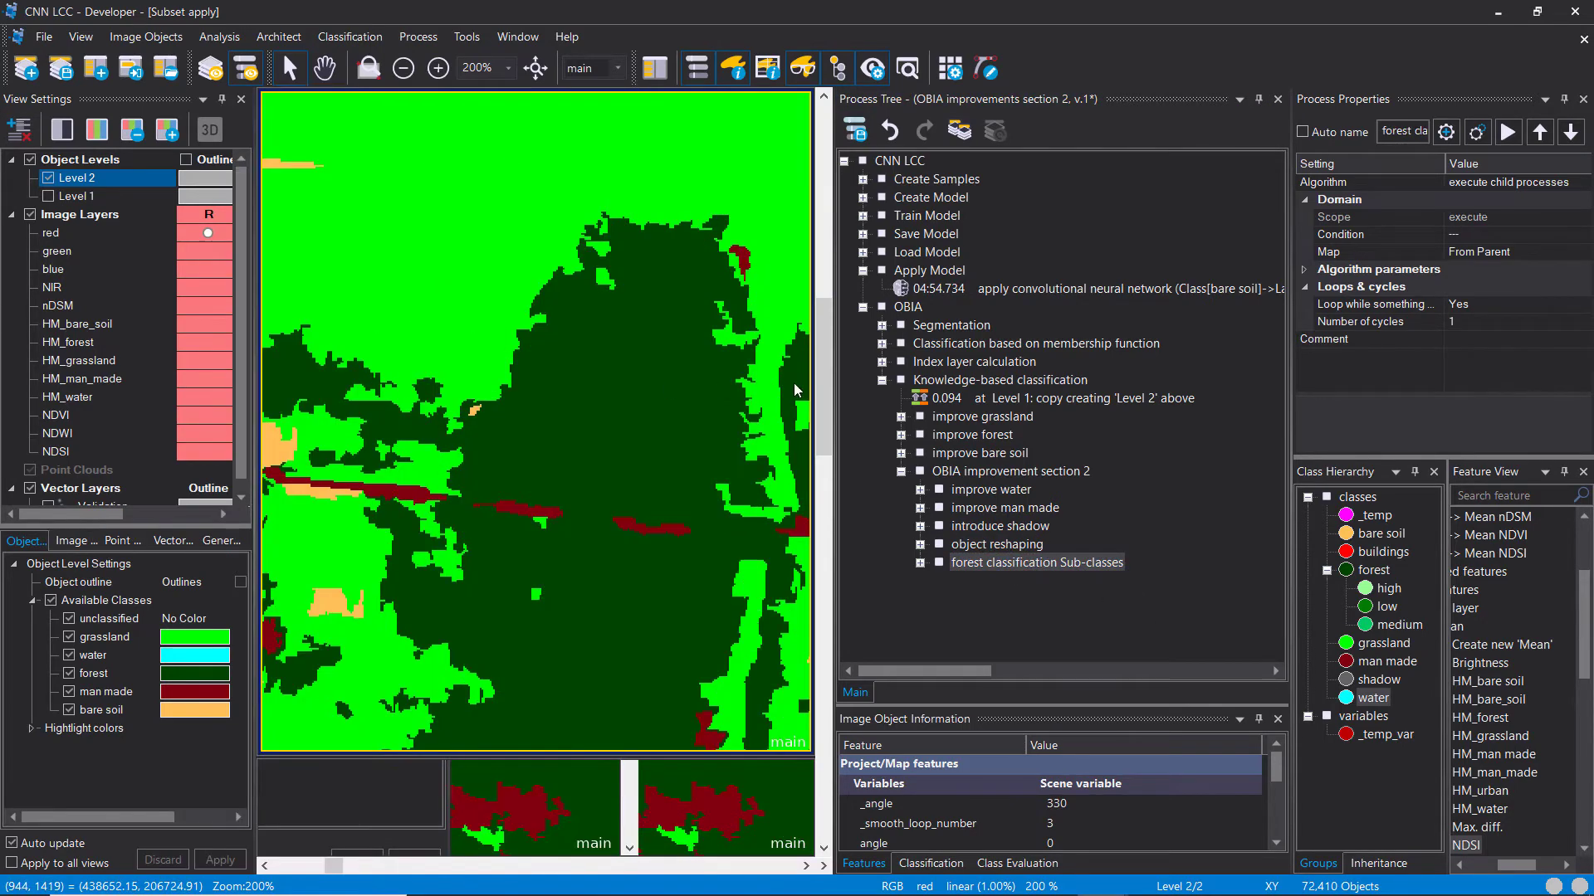
left_click_drag(834, 370, 953, 407)
left_click(1037, 489)
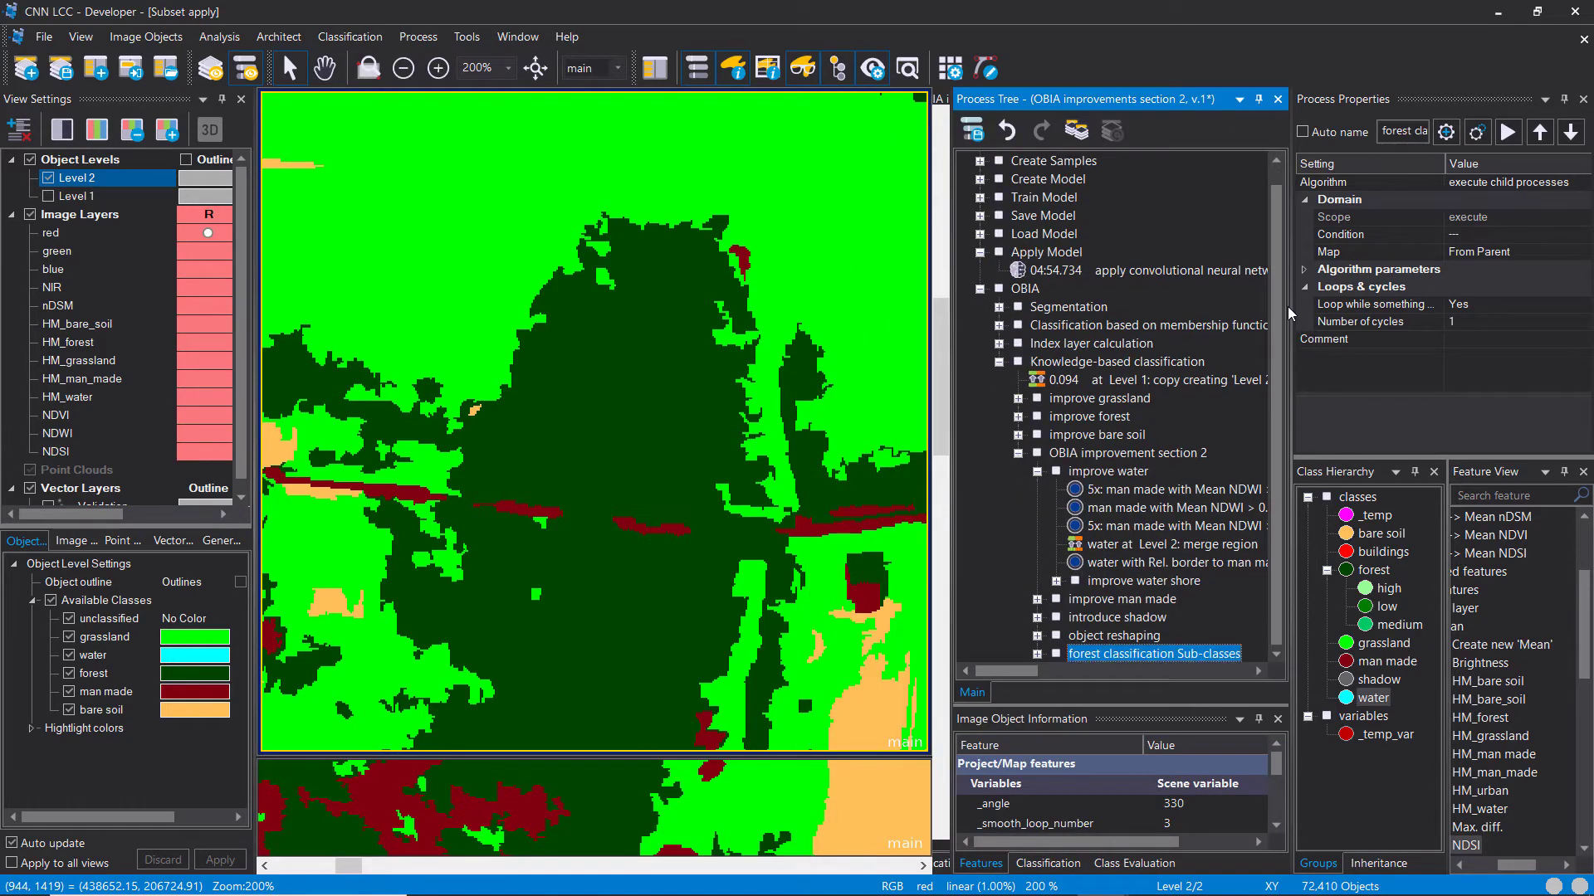
left_click_drag(1289, 308, 1452, 309)
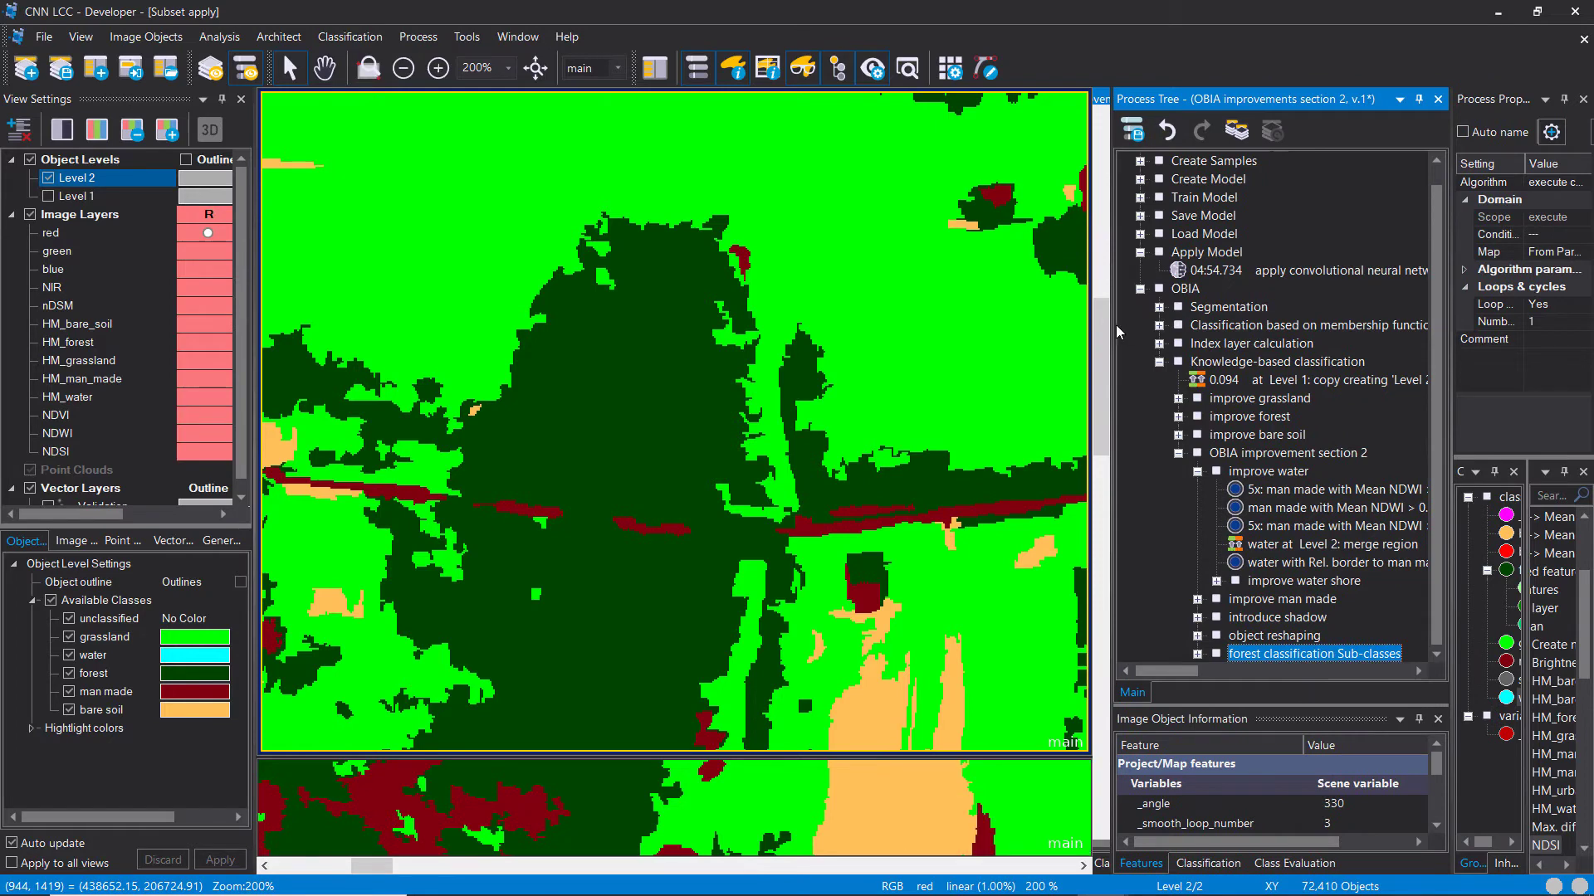
left_click_drag(1112, 325, 986, 325)
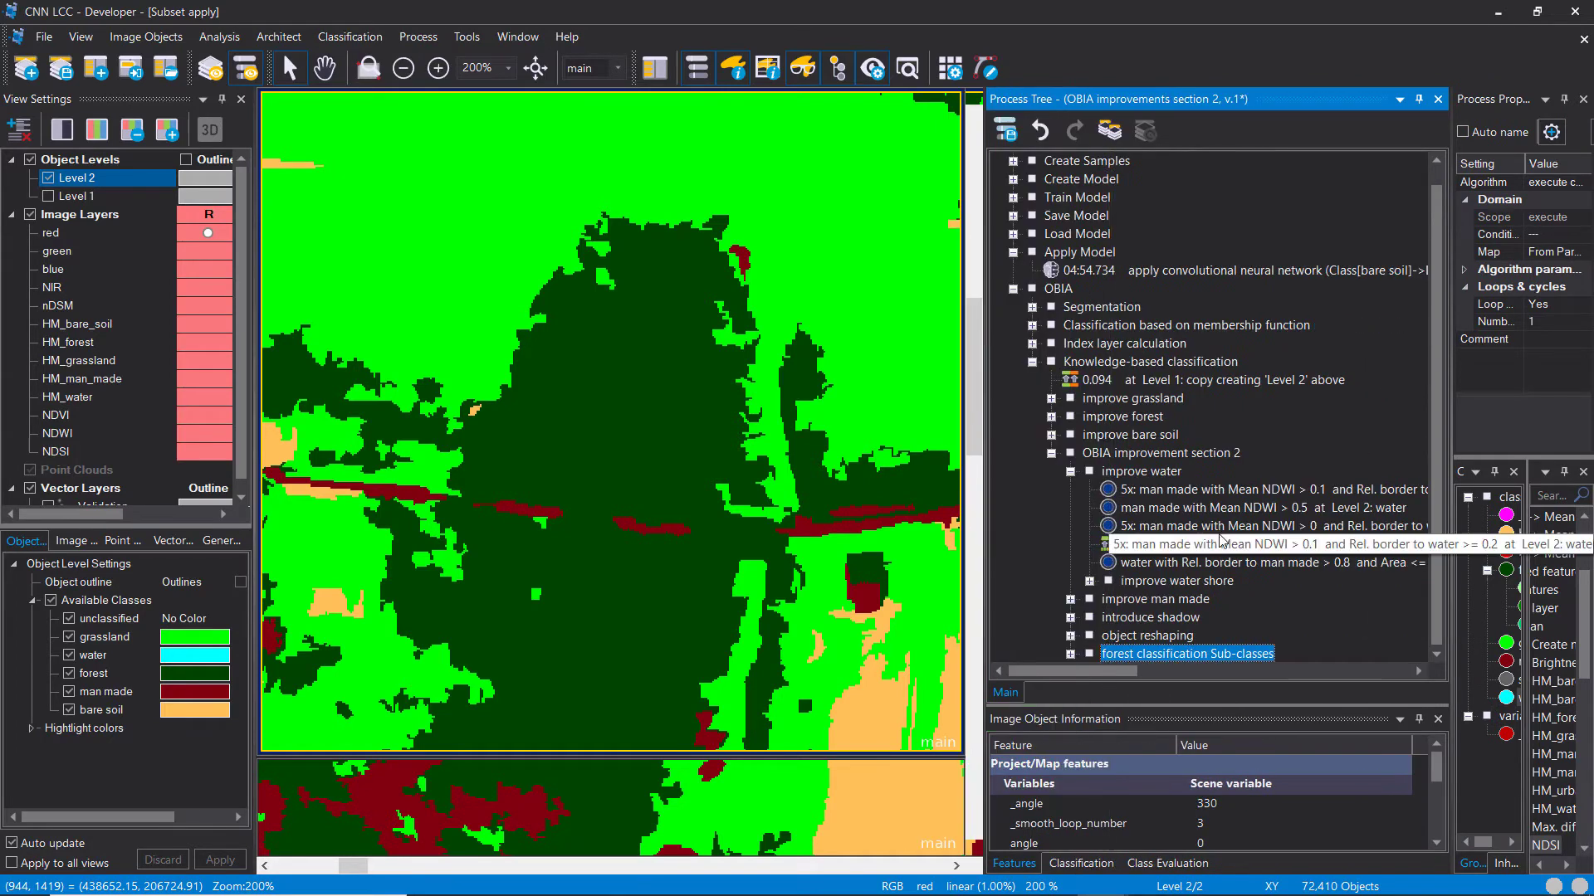
Step: Show the Level 2 object outlines and compare the shoreline imagery with and without the class fill
left_click(1142, 493)
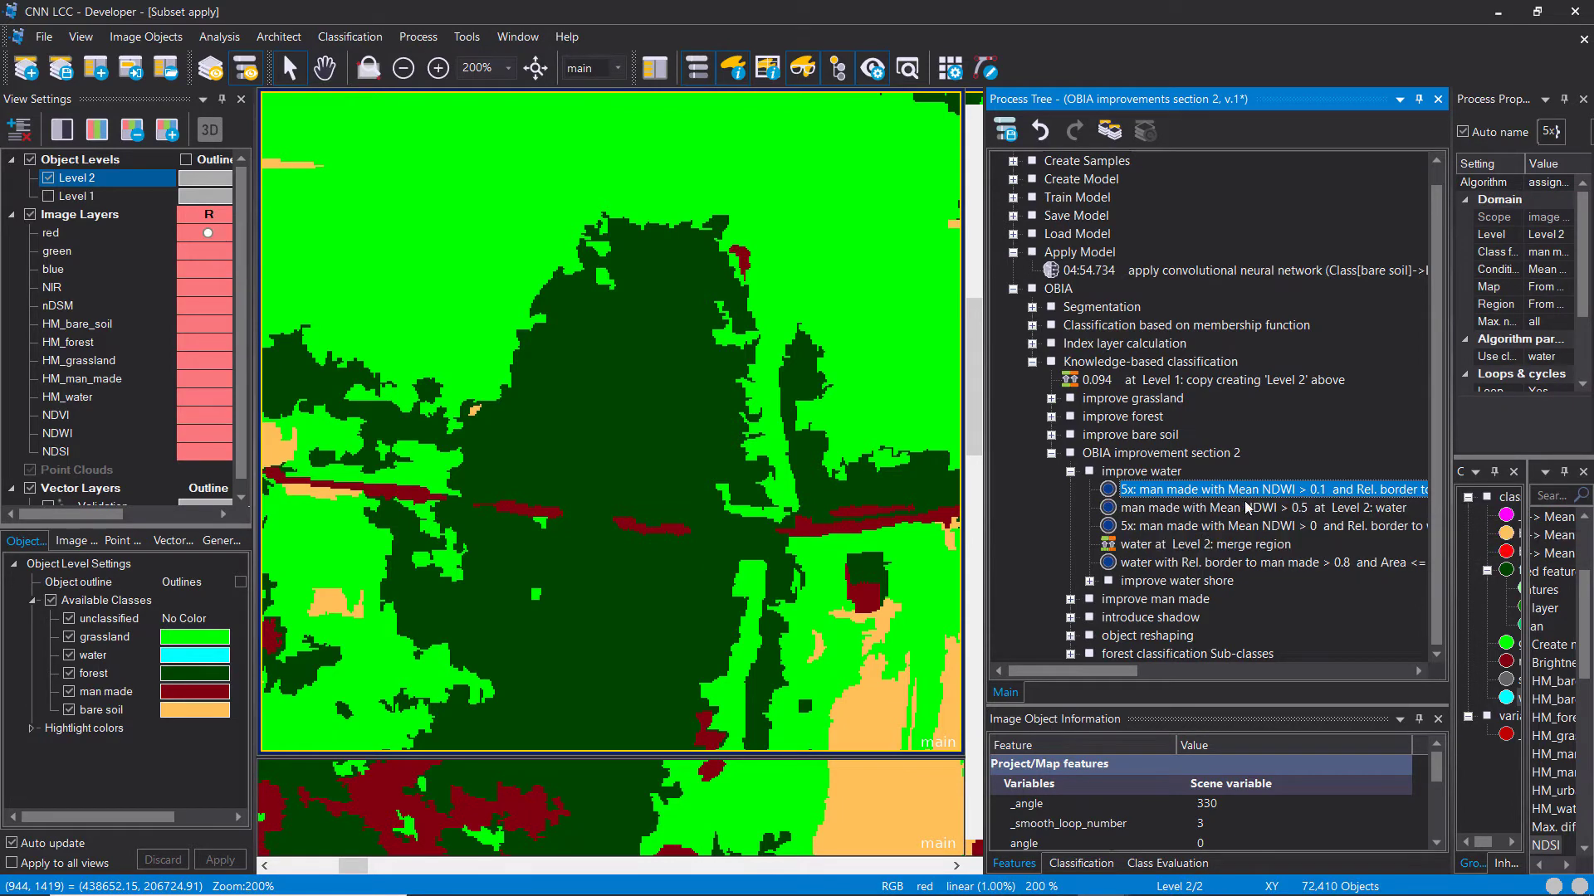
right_click(1298, 508)
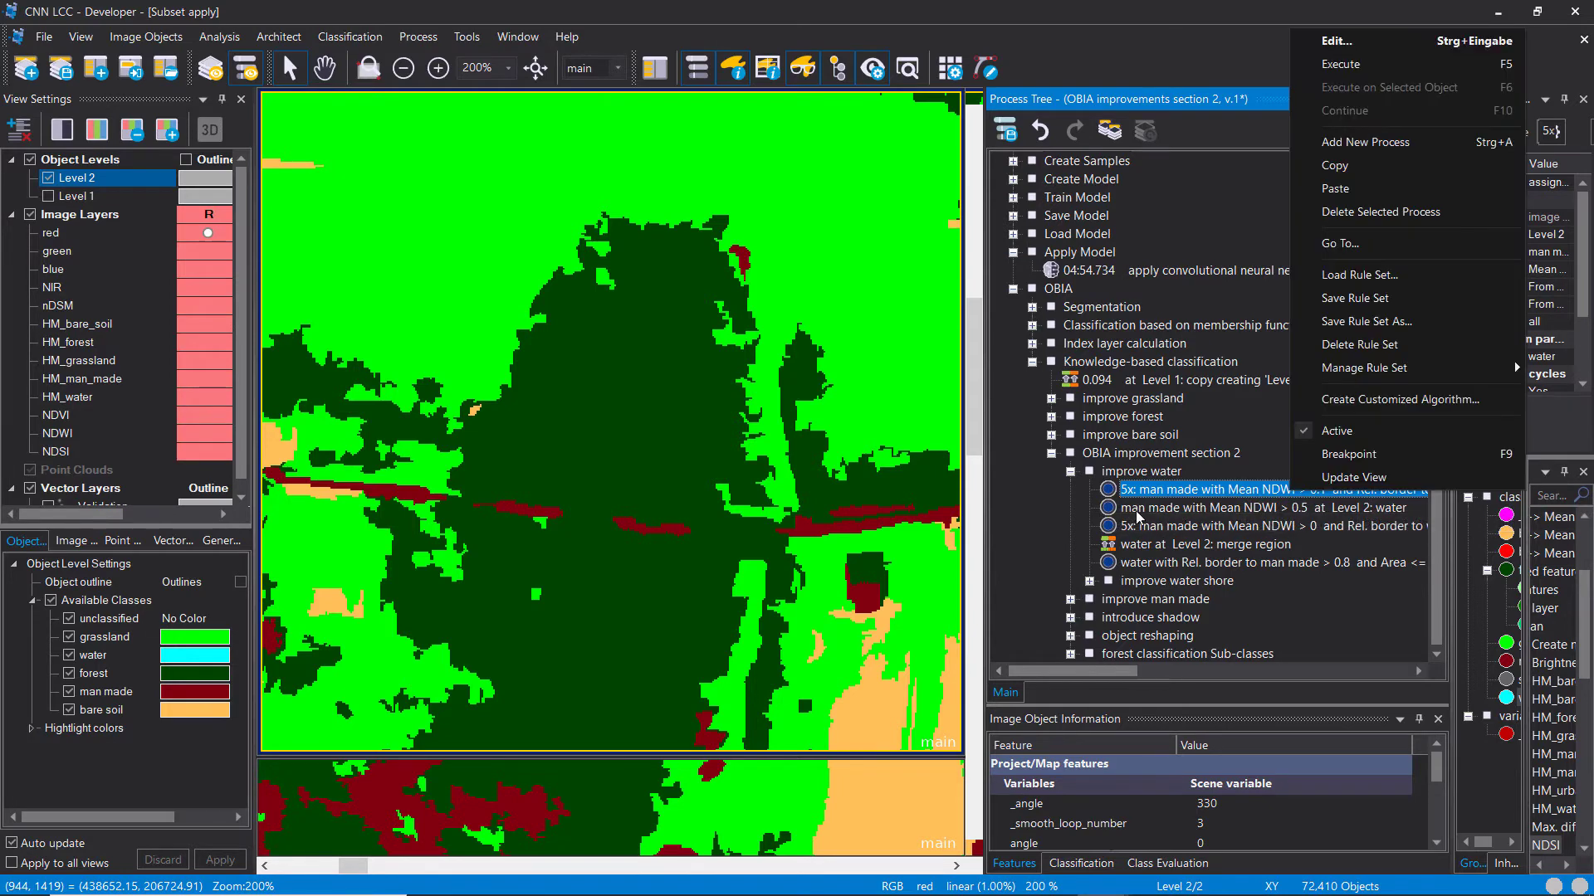
key("Escape")
scroll(744, 385, "down", 3)
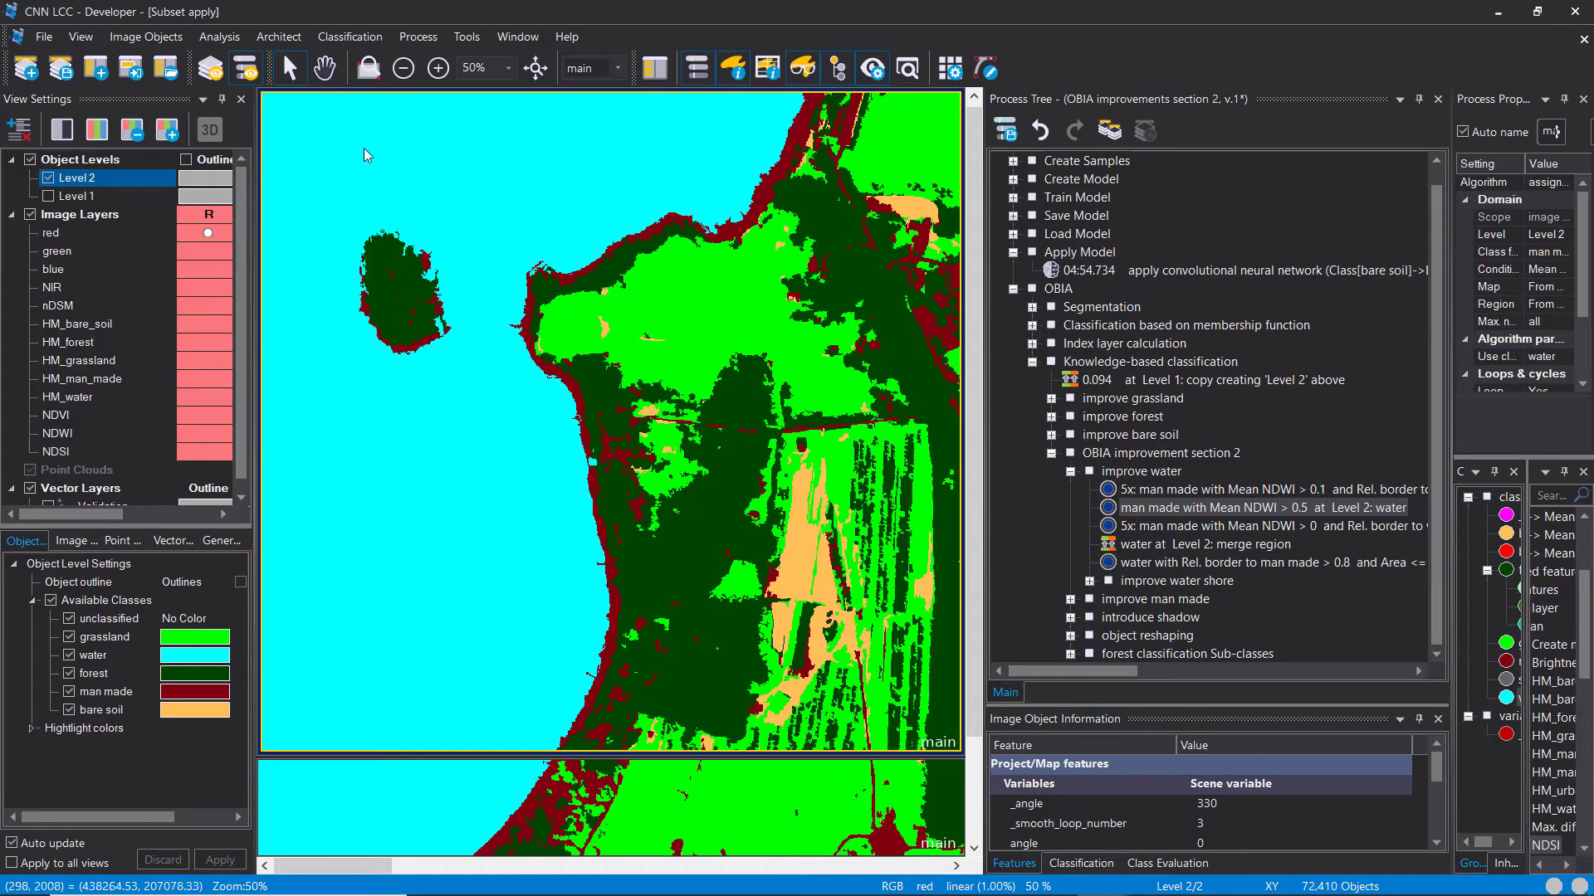
left_click(186, 161)
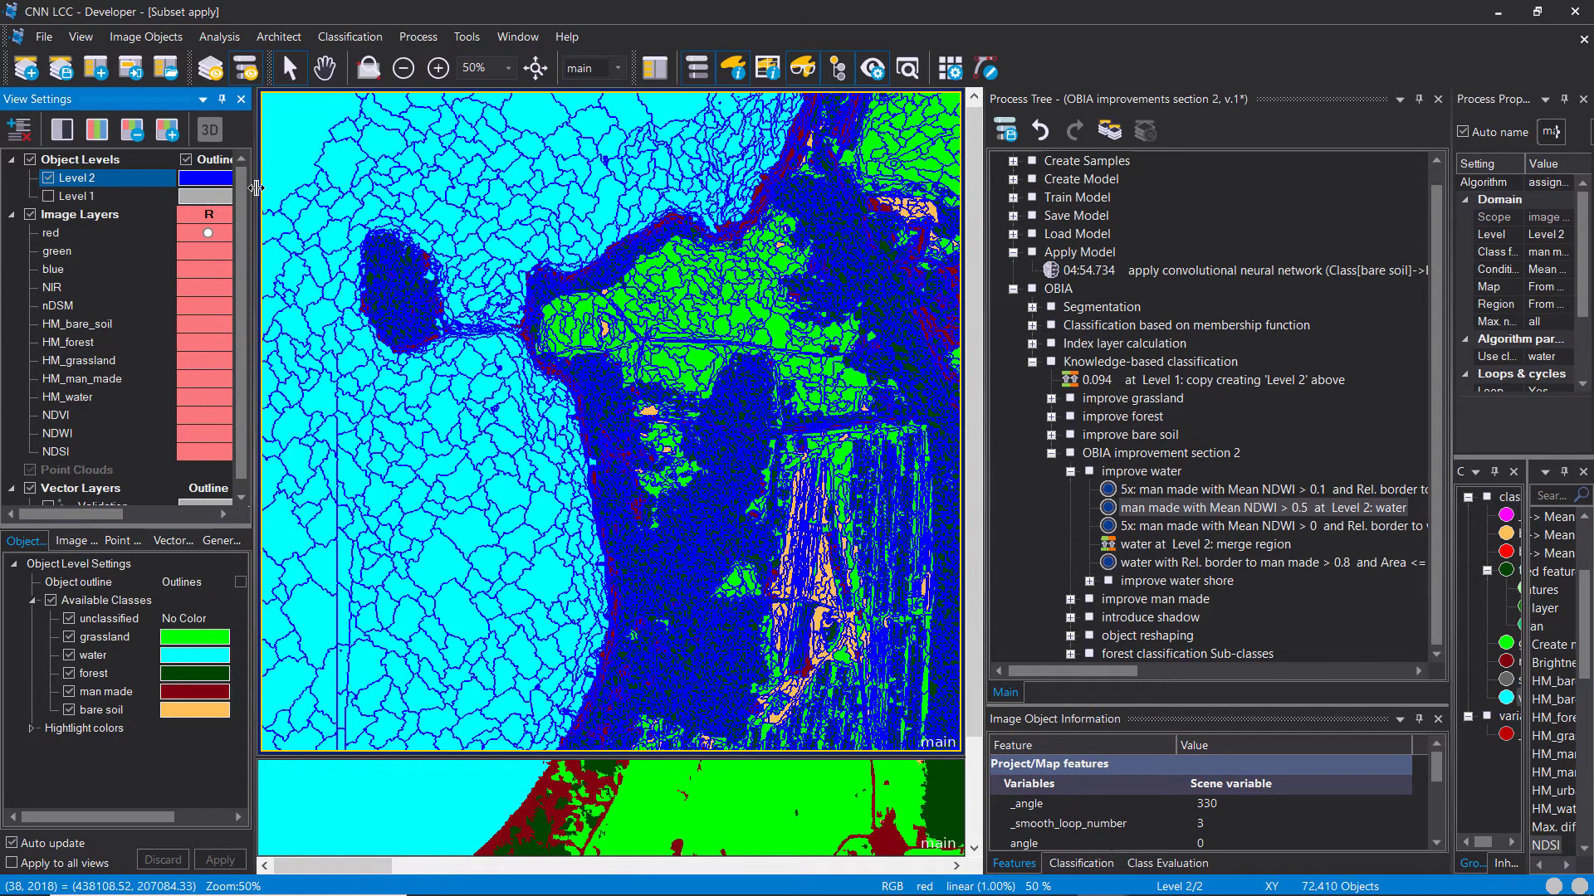
left_click(260, 160)
scroll(809, 311, "up", 3)
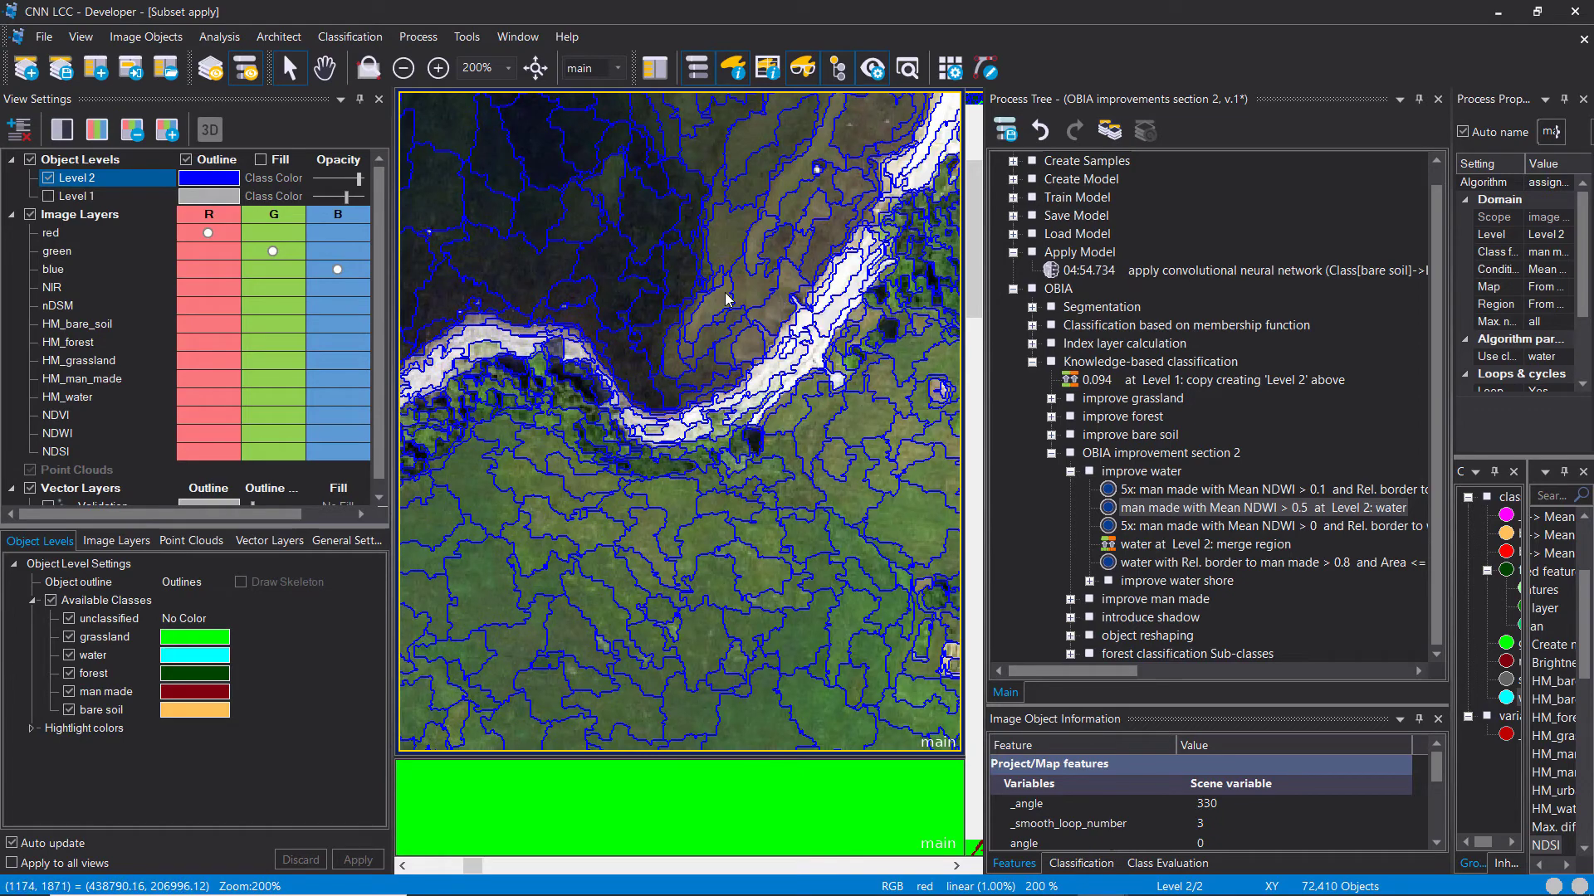
left_click(262, 160)
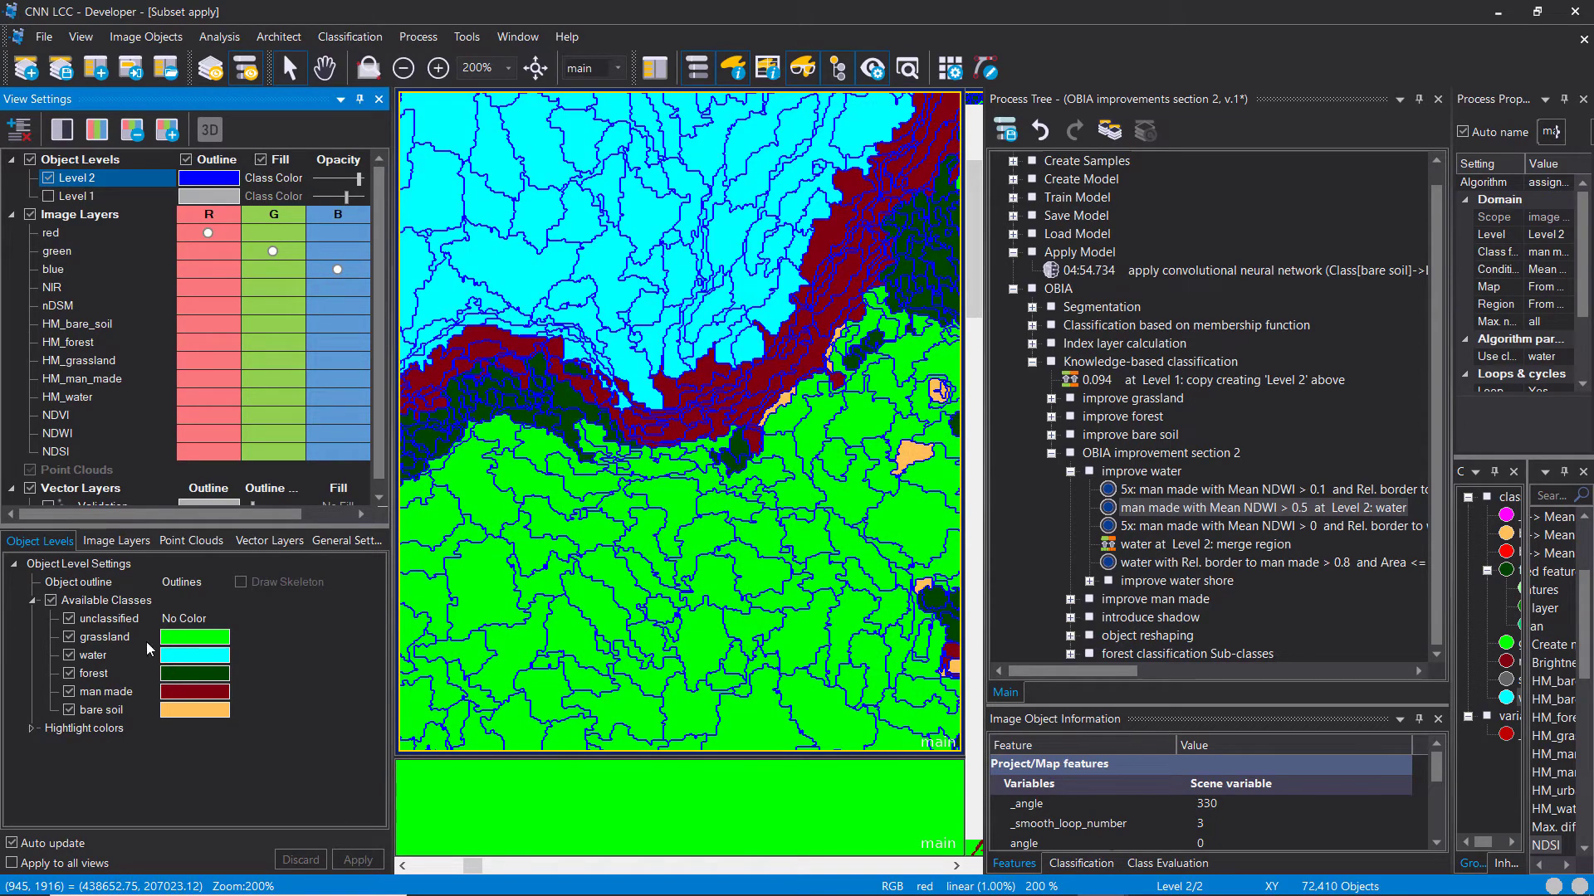
Step: Hide the unclassified, grassland, forest, man made and bare soil classes so only water is displayed
left_click(68, 673)
left_click(69, 692)
left_click(69, 709)
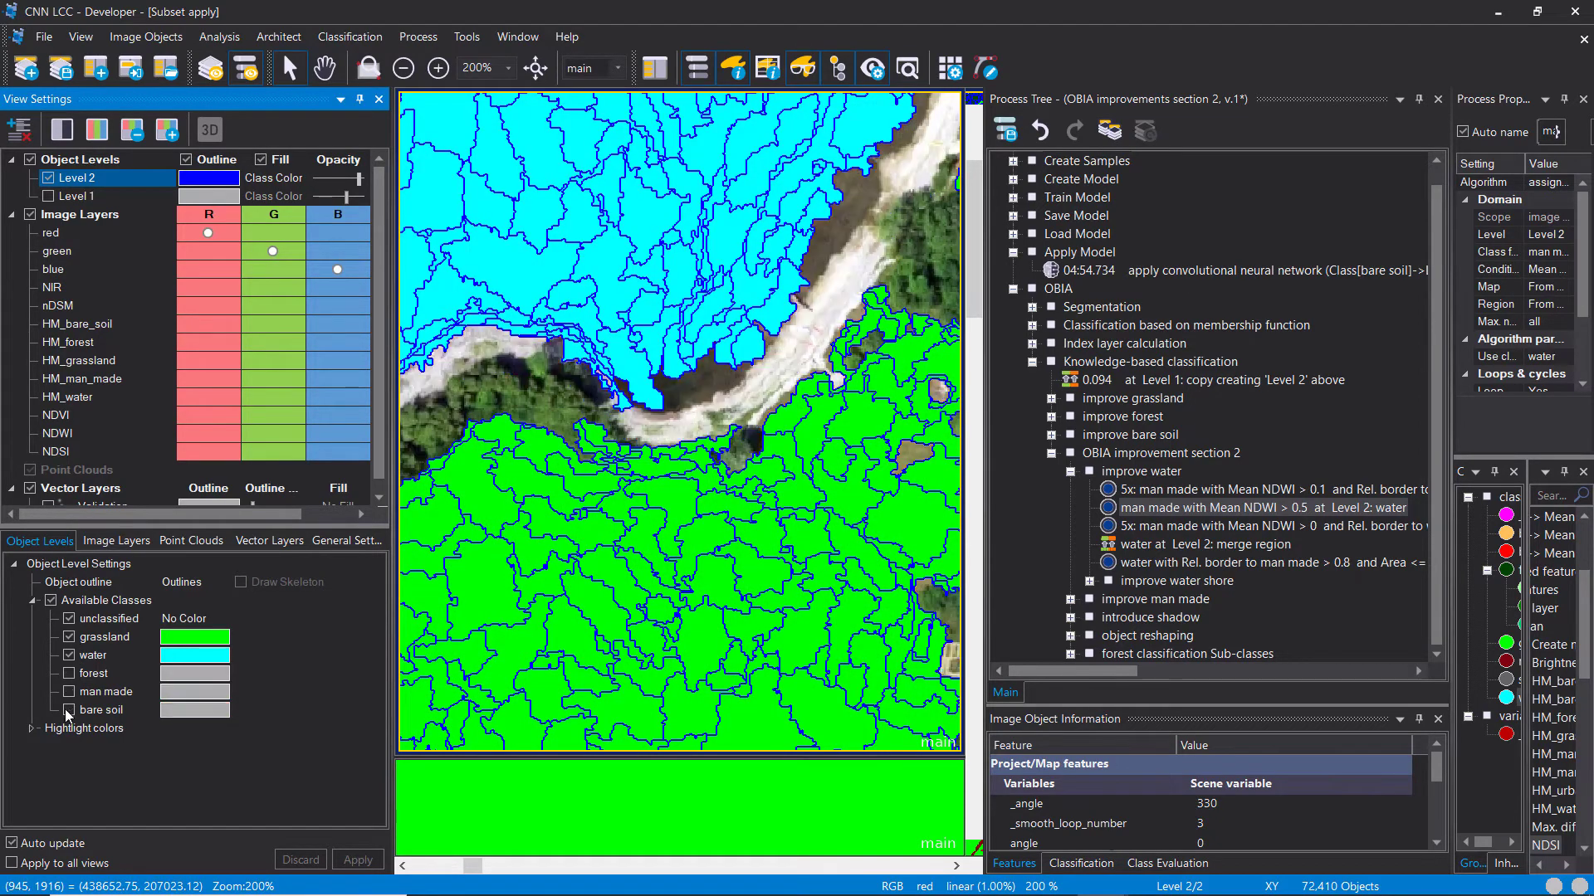
left_click(69, 618)
left_click(69, 636)
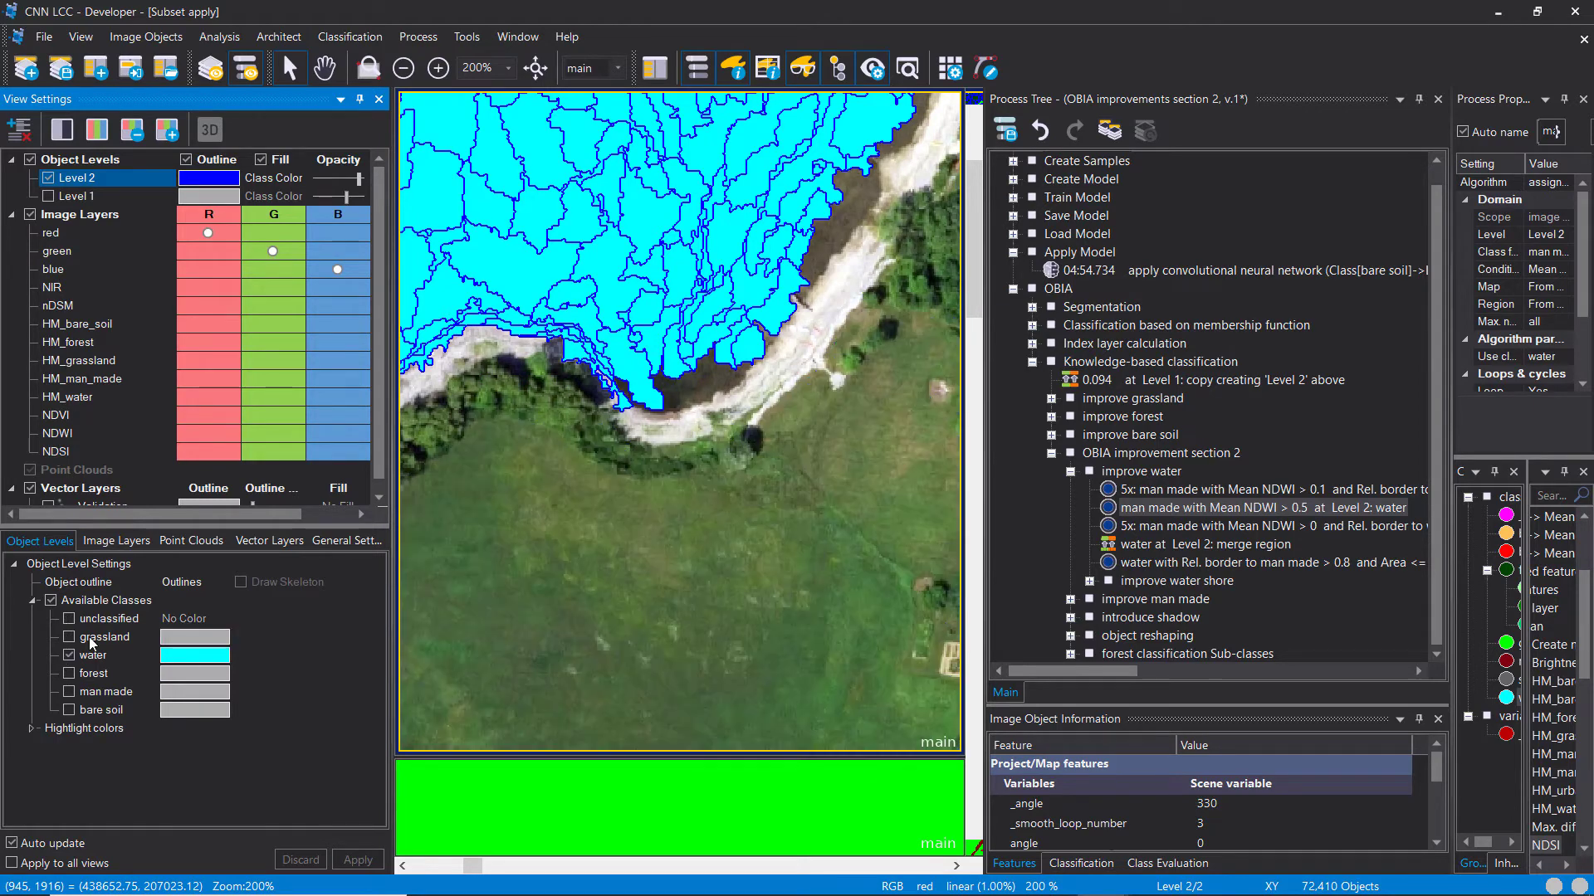
Step: Execute the water rule for man made objects with Mean NDWI > 0.1 and Rel. border to water >= 0.2, checking the shoreline
left_click_drag(830, 170, 612, 400)
left_click_drag(779, 207, 642, 247)
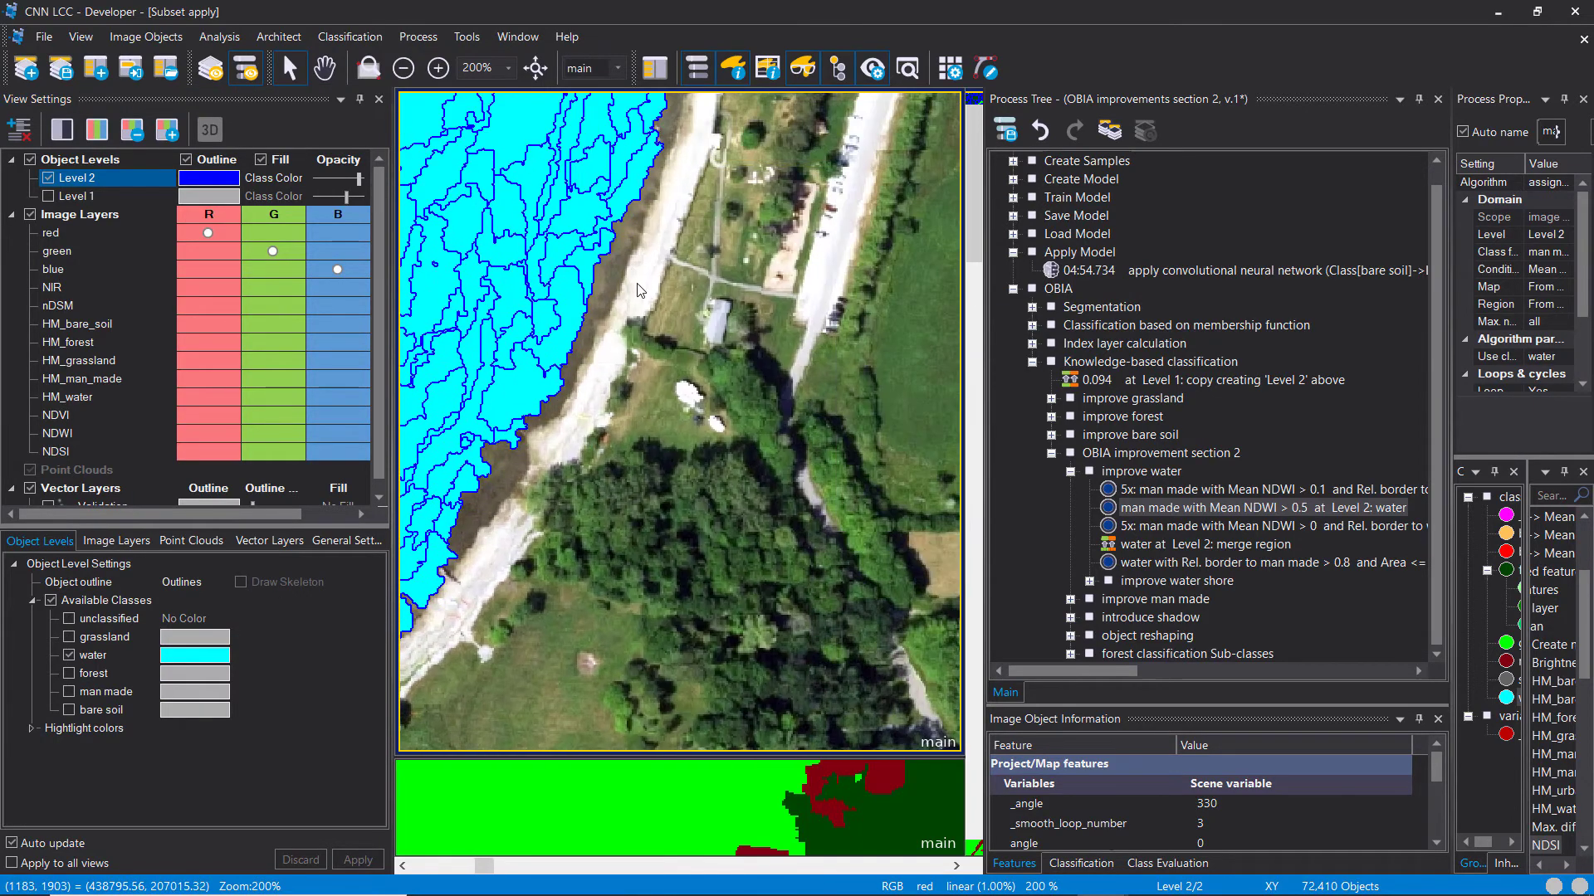
scroll(596, 453, "down", 2)
left_click_drag(596, 452, 747, 207)
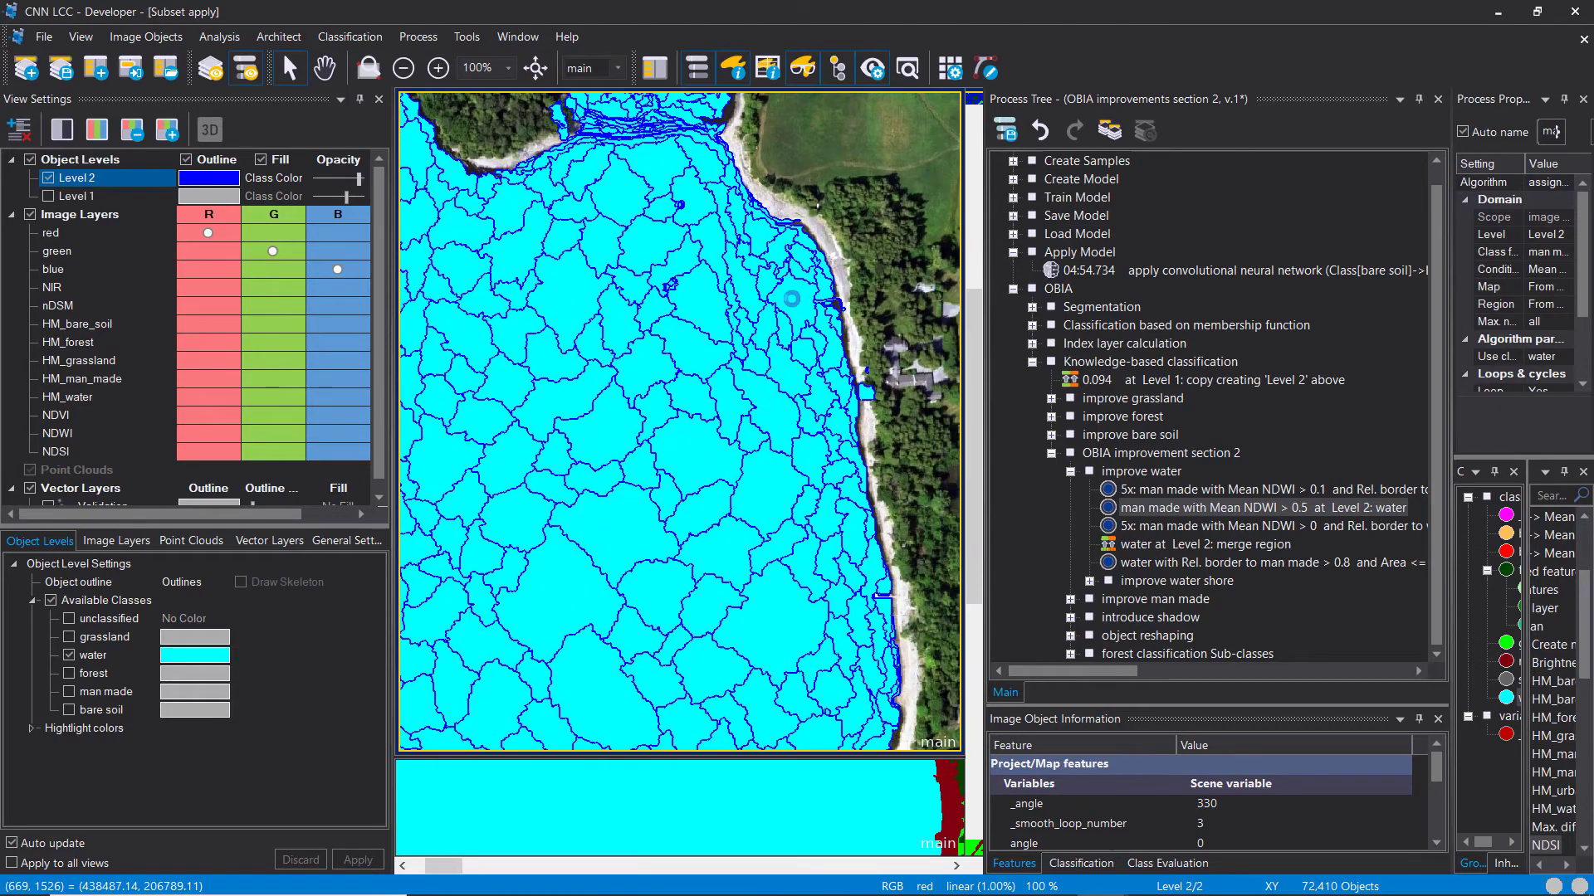
left_click_drag(747, 498, 803, 266)
right_click(1135, 490)
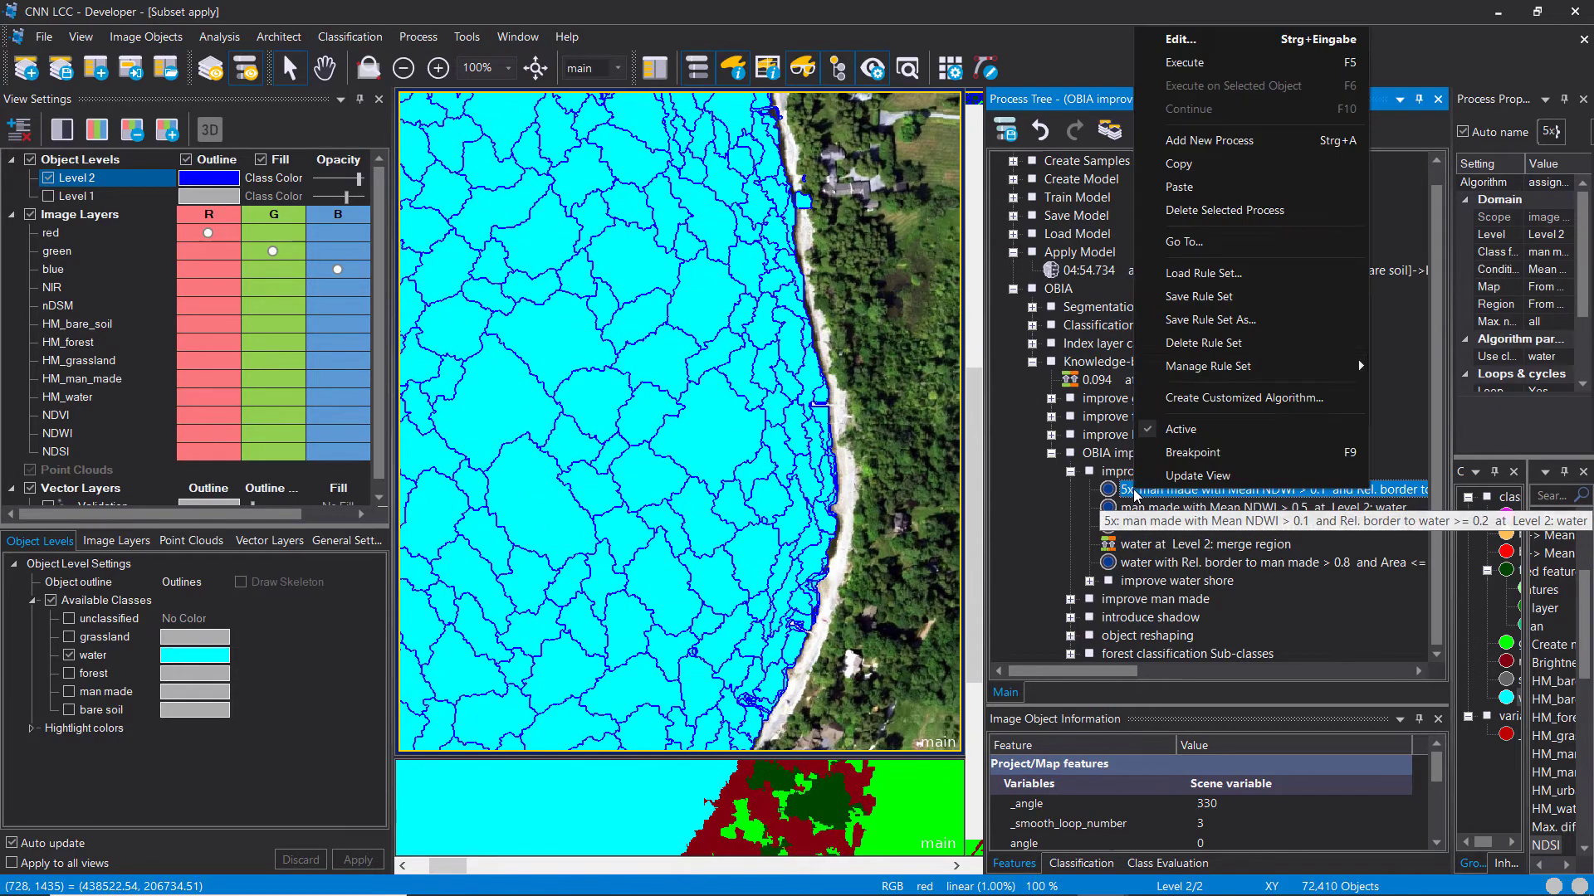
left_click(1193, 56)
left_click_drag(781, 539, 788, 249)
left_click_drag(780, 498, 796, 215)
left_click_drag(789, 531, 810, 208)
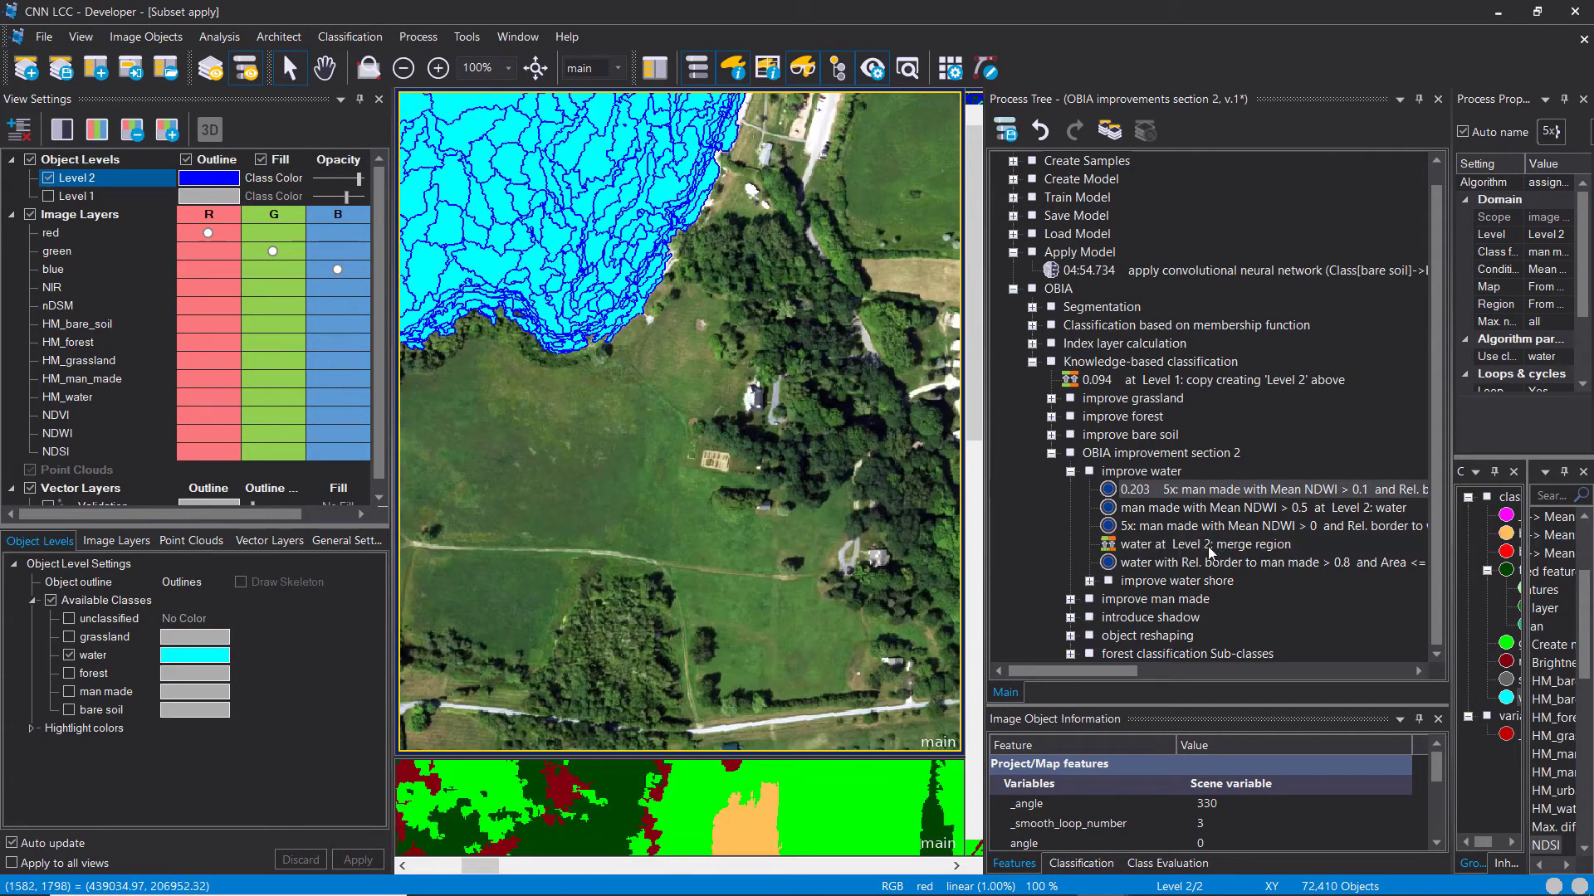
Step: Execute the two water rules for man made objects with Mean NDWI > 0.5 and with Mean NDWI > 0
right_click(1155, 507)
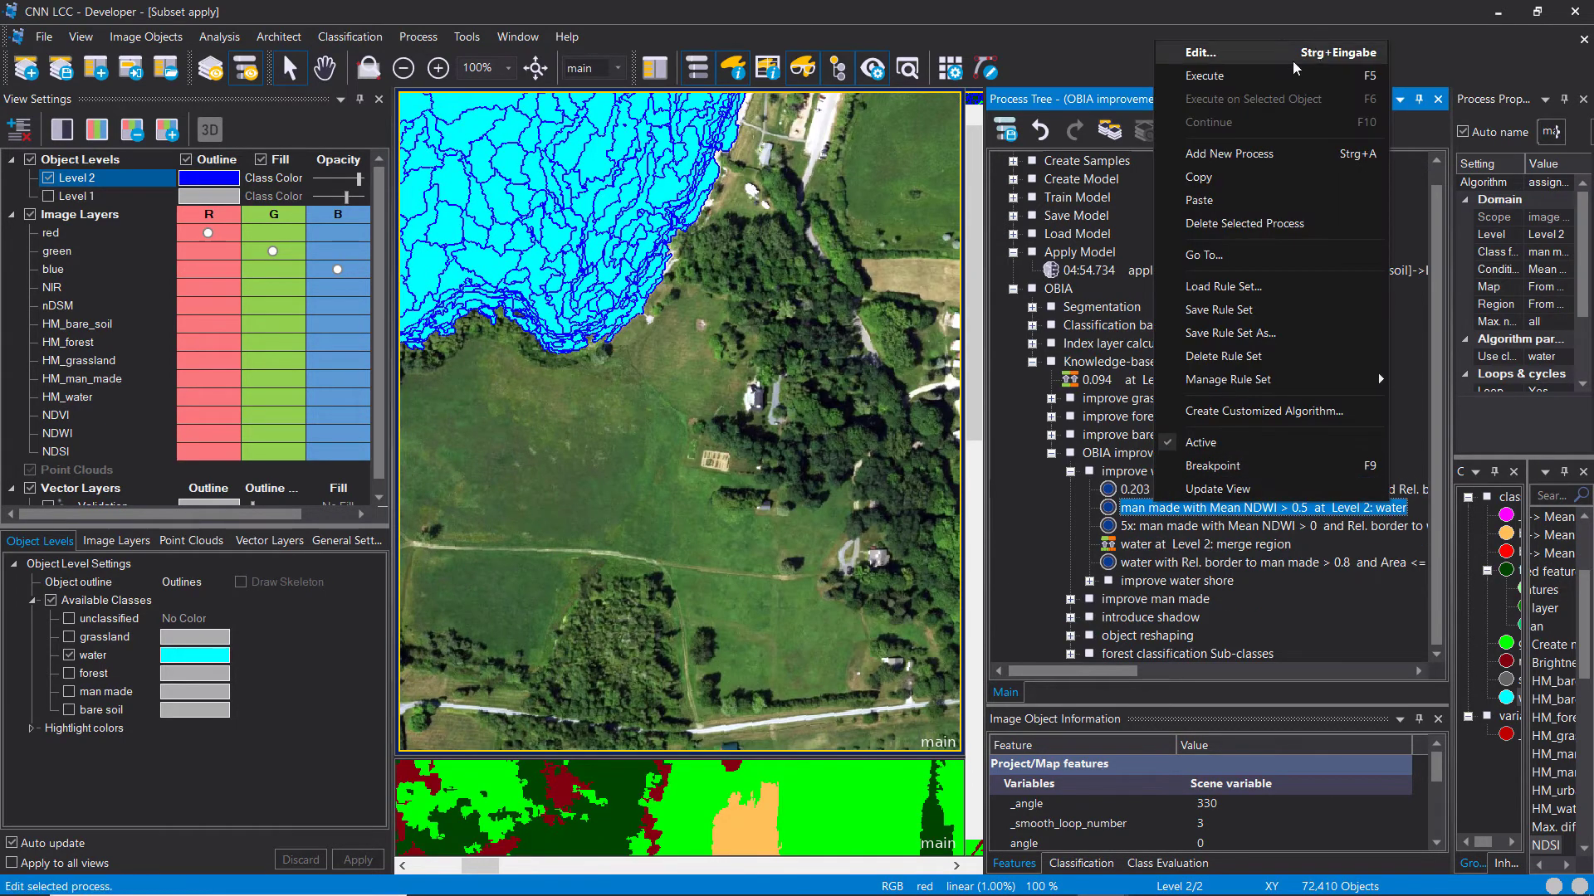
left_click(1275, 72)
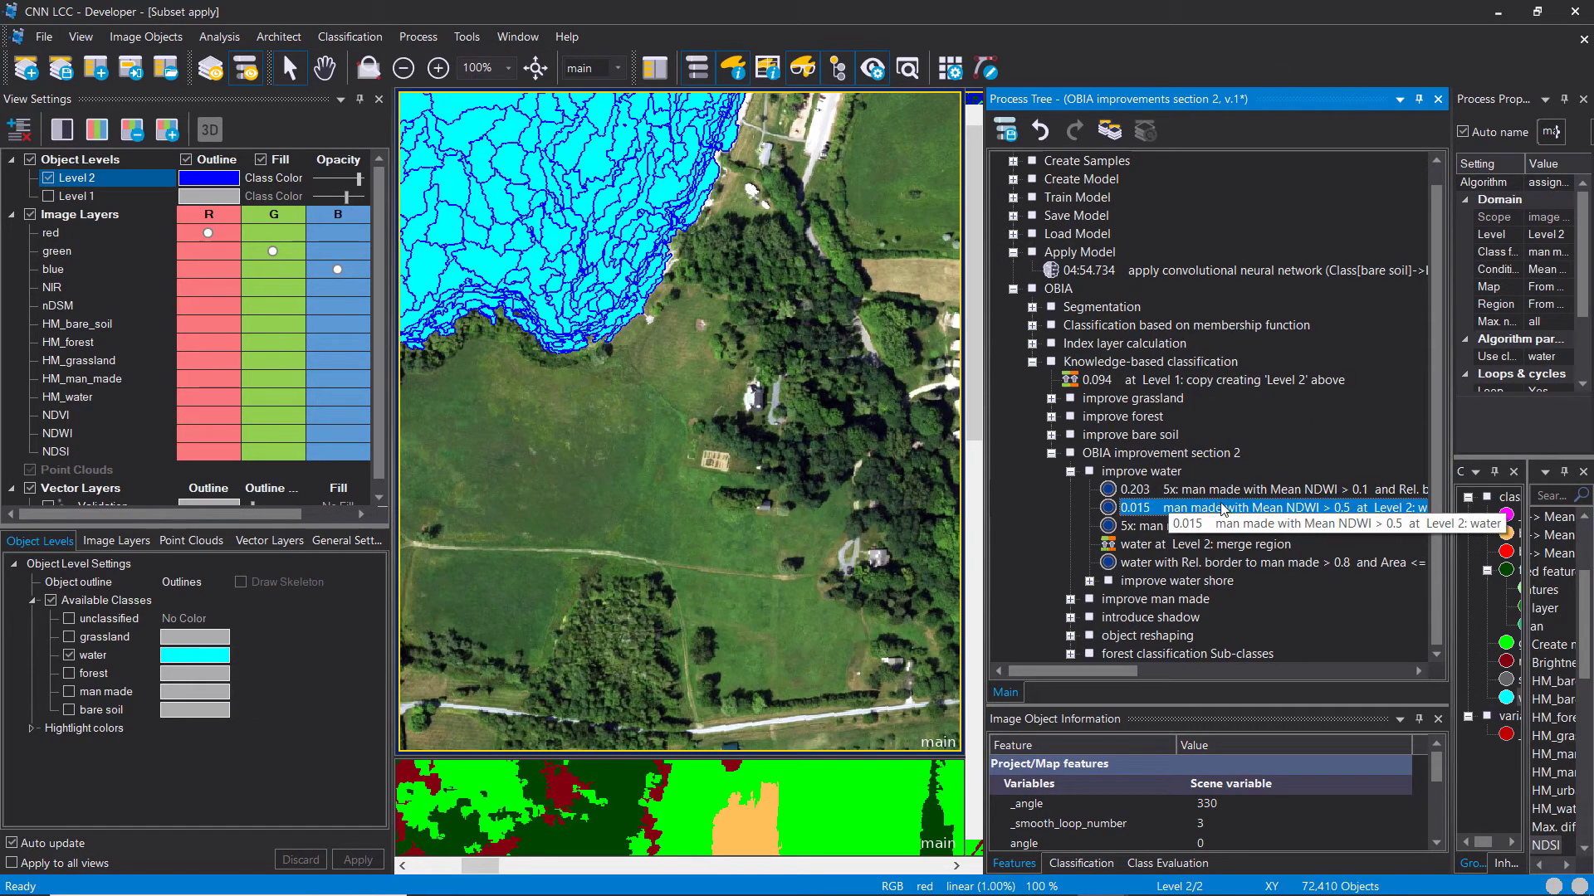
left_click(1219, 528)
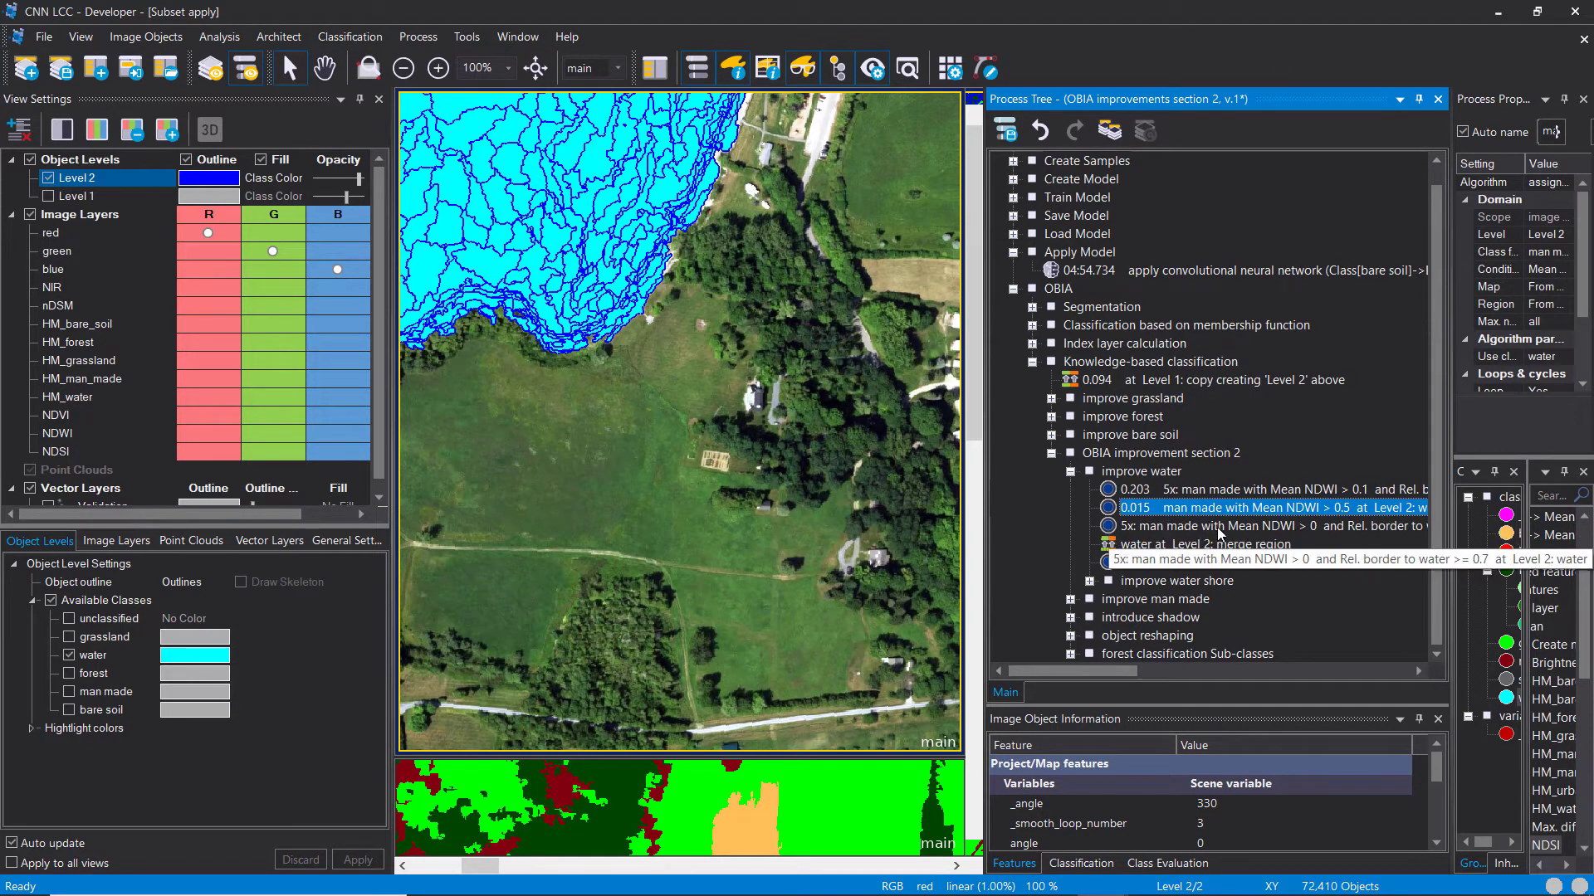
right_click(1219, 530)
left_click(1313, 102)
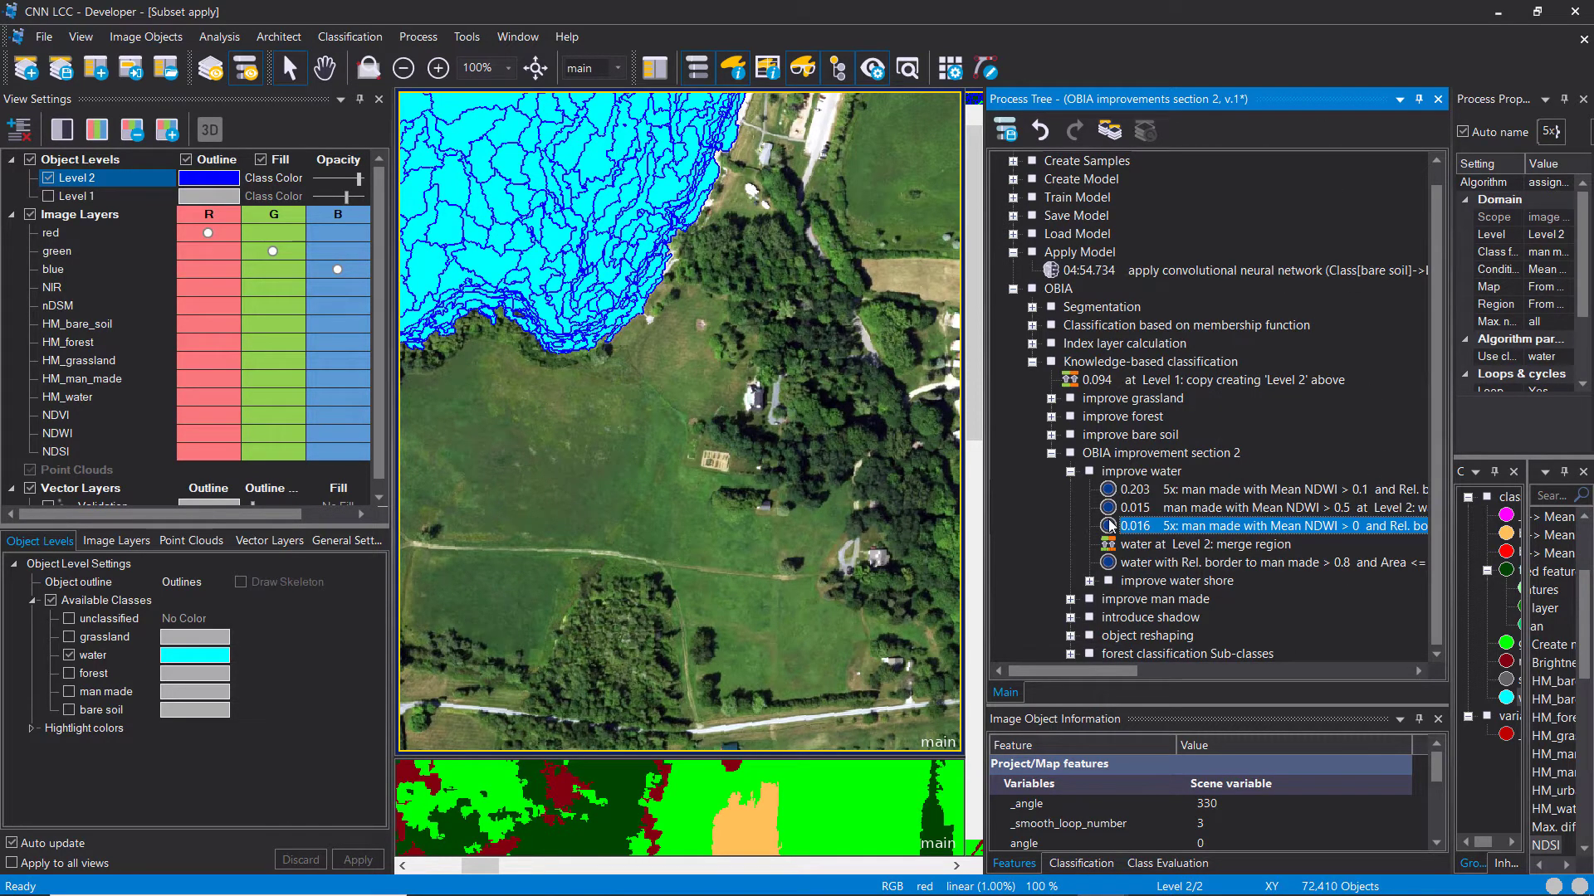
Step: Execute the merge region process for the water class at Level 2
left_click(1188, 546)
right_click(1189, 547)
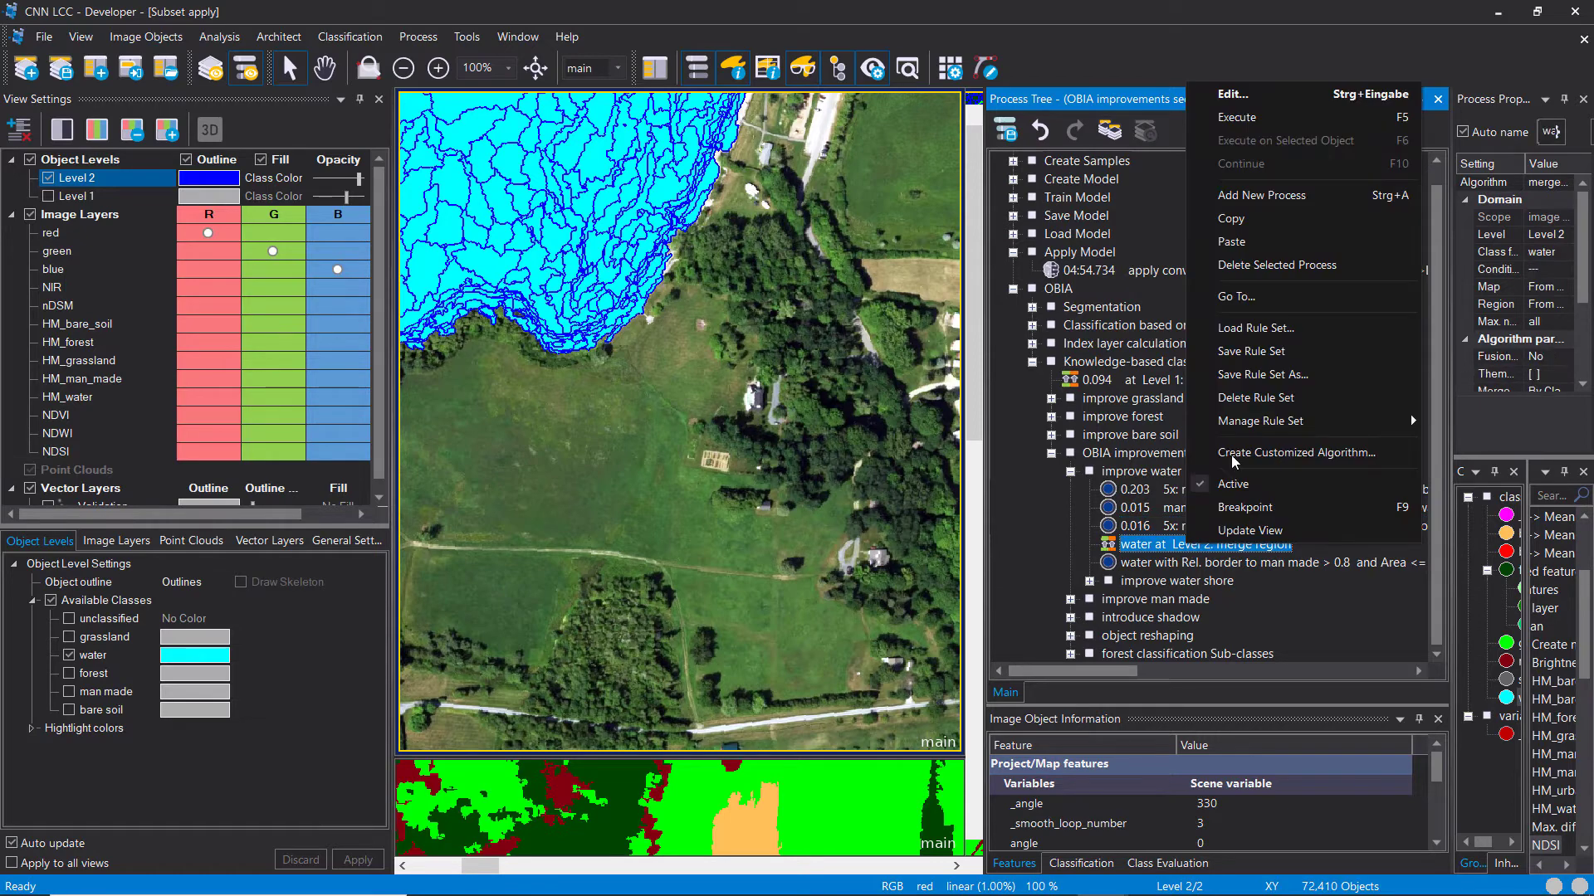
left_click(1235, 128)
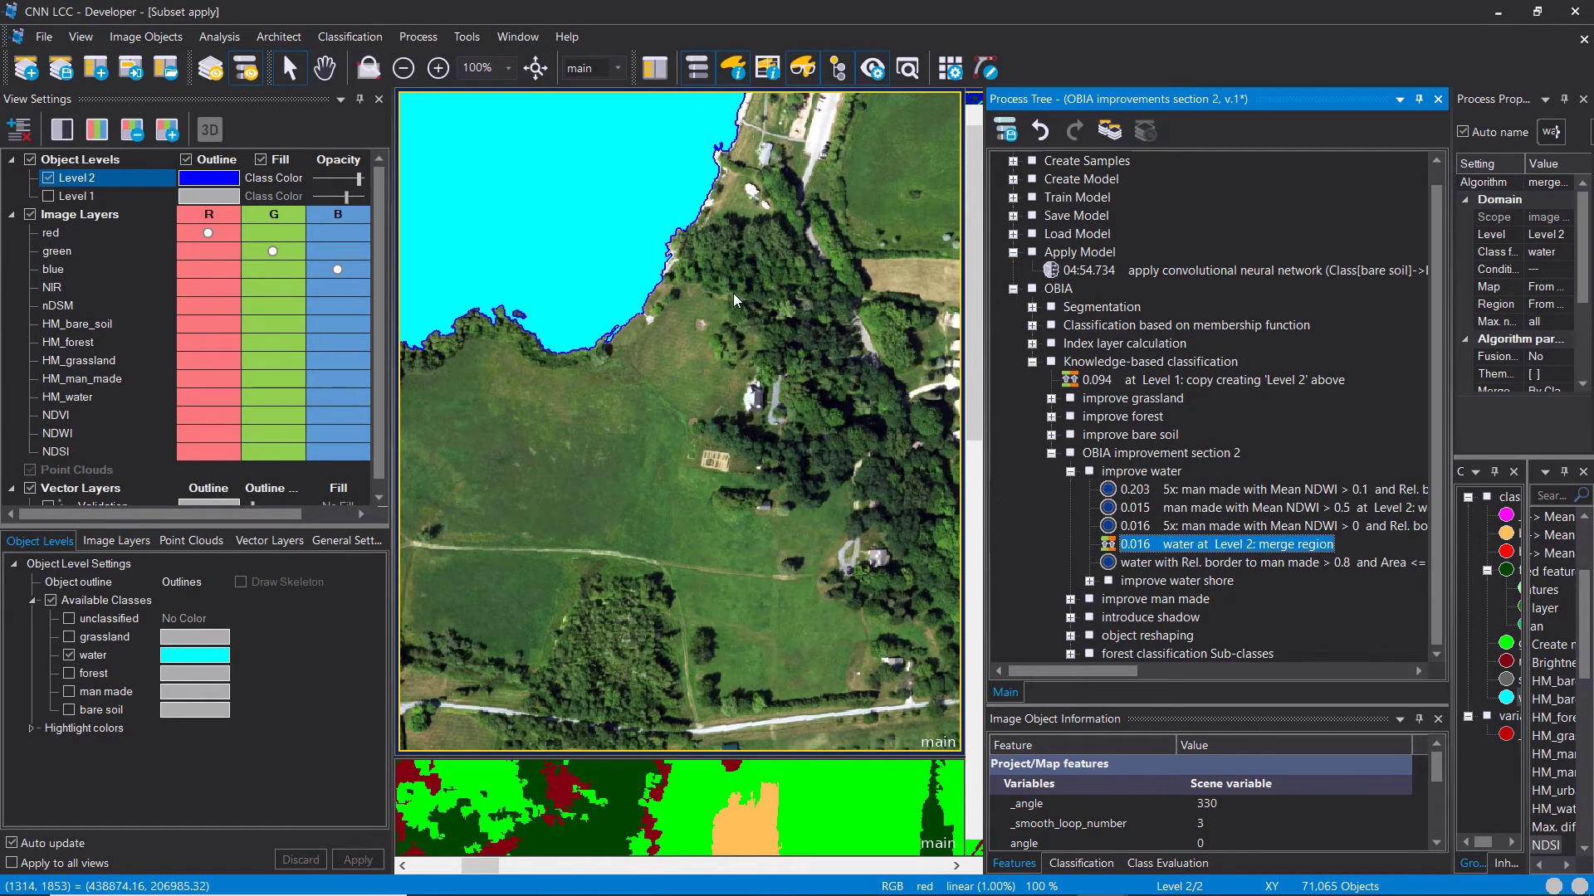
Step: Select the merged water object and hide the class fill to inspect its outline along the shoreline
scroll(656, 288, "down", 2)
scroll(659, 291, "down", 1)
left_click(540, 234)
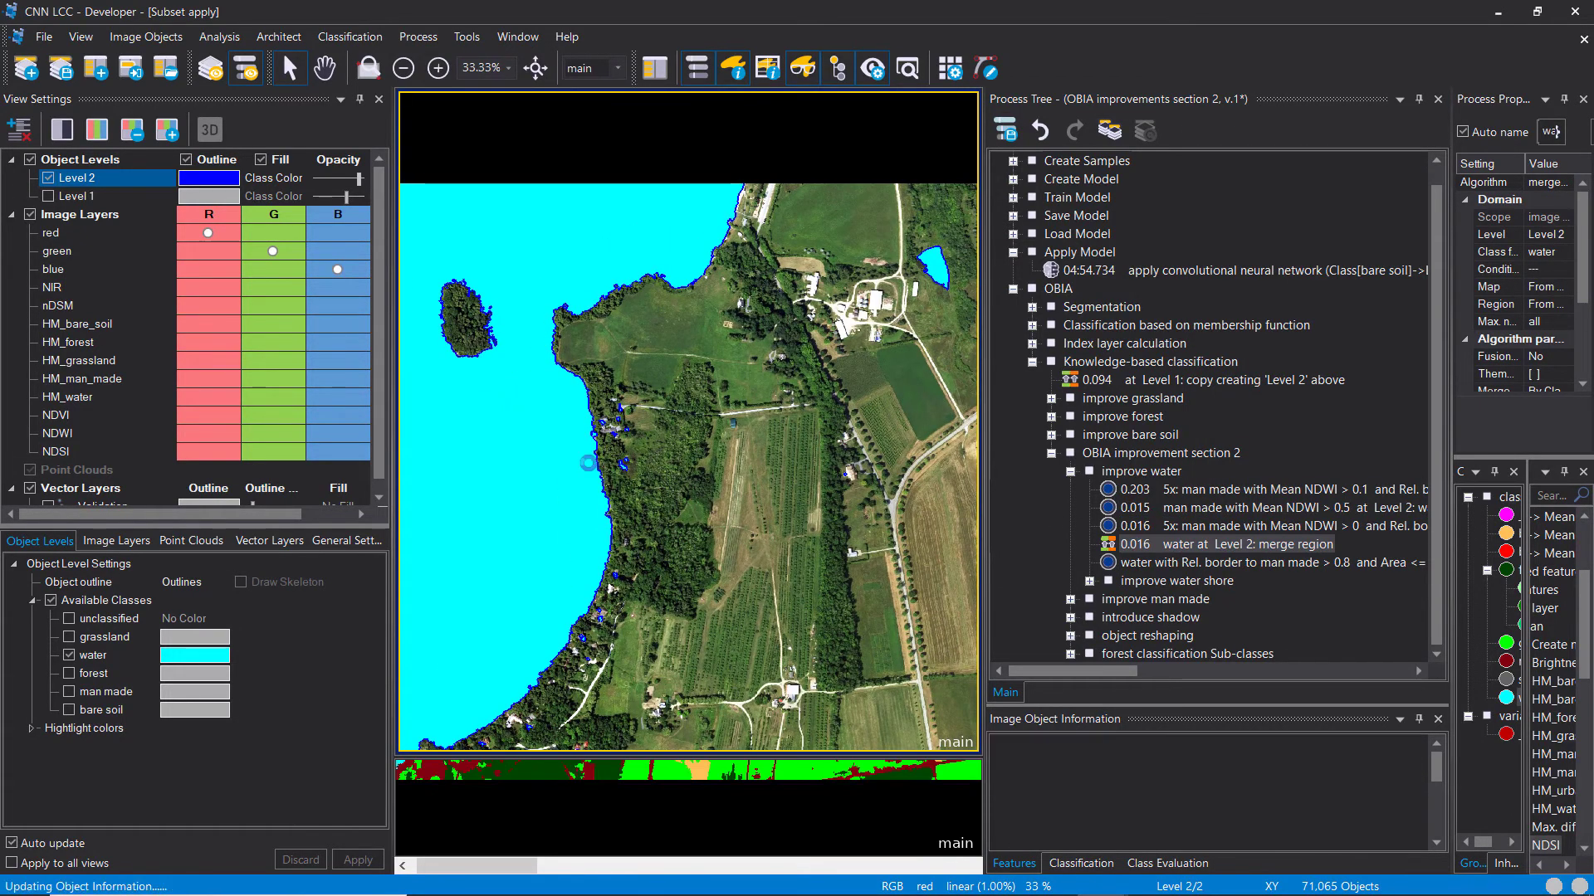
scroll(535, 241, "up", 1)
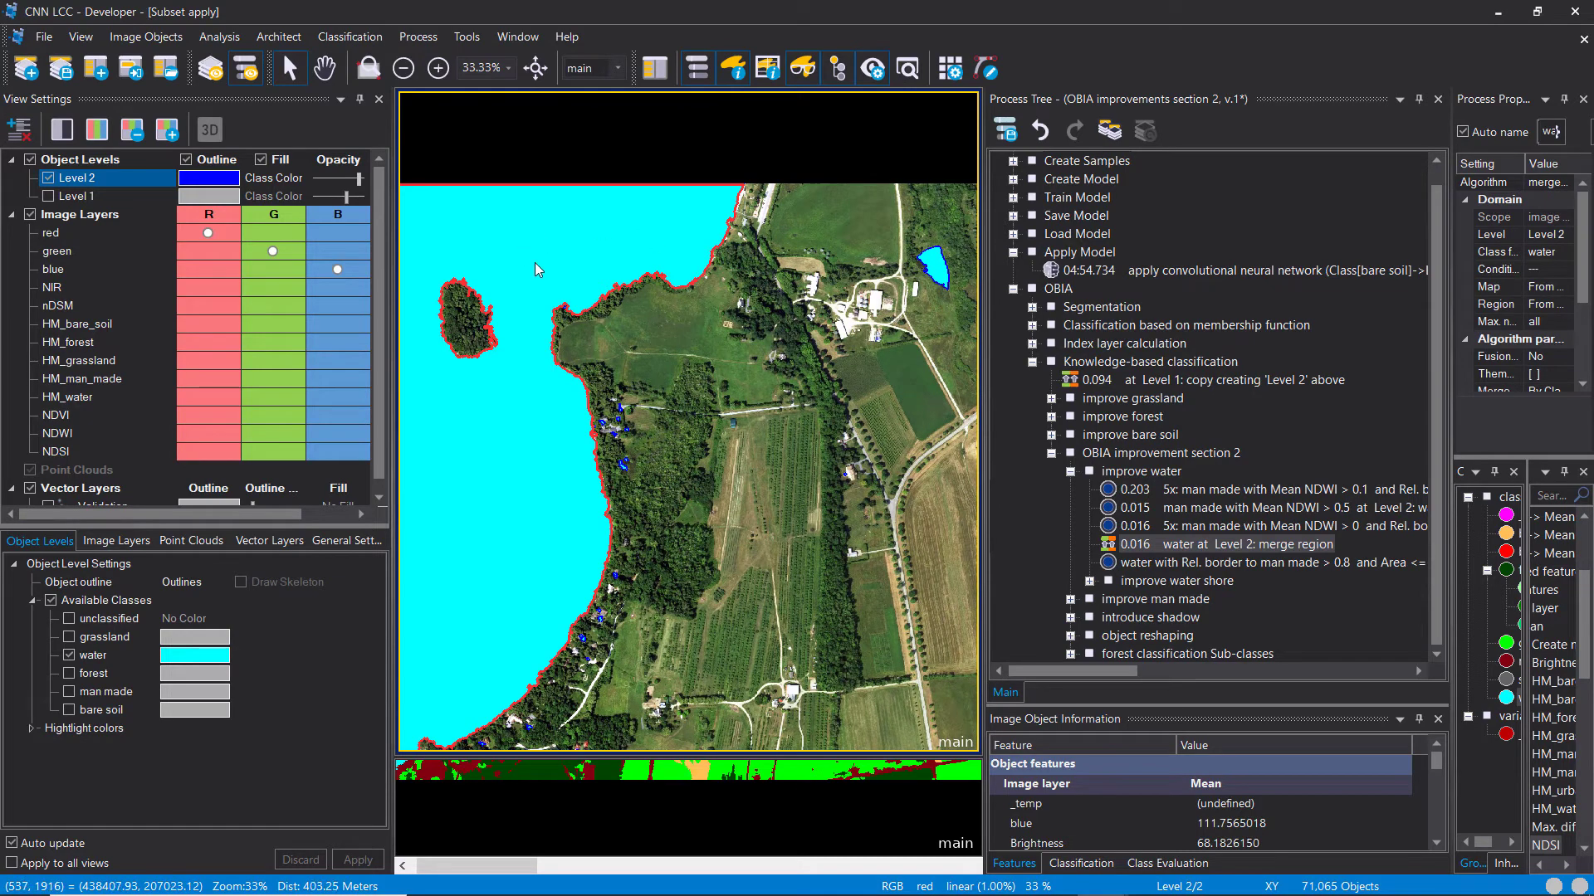
left_click(261, 159)
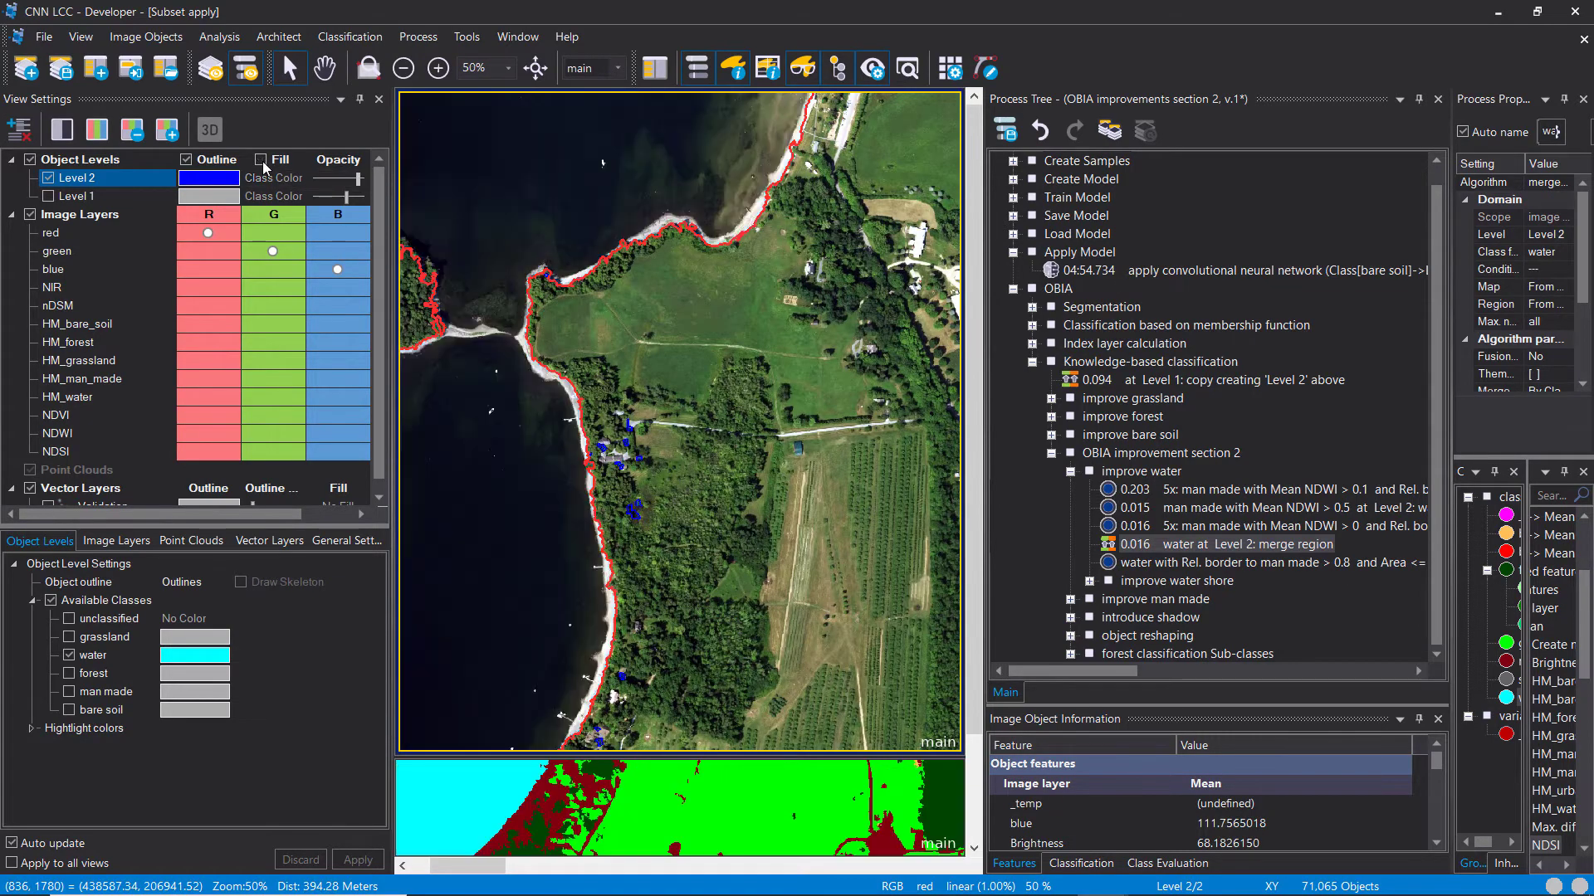
scroll(738, 180, "up", 3)
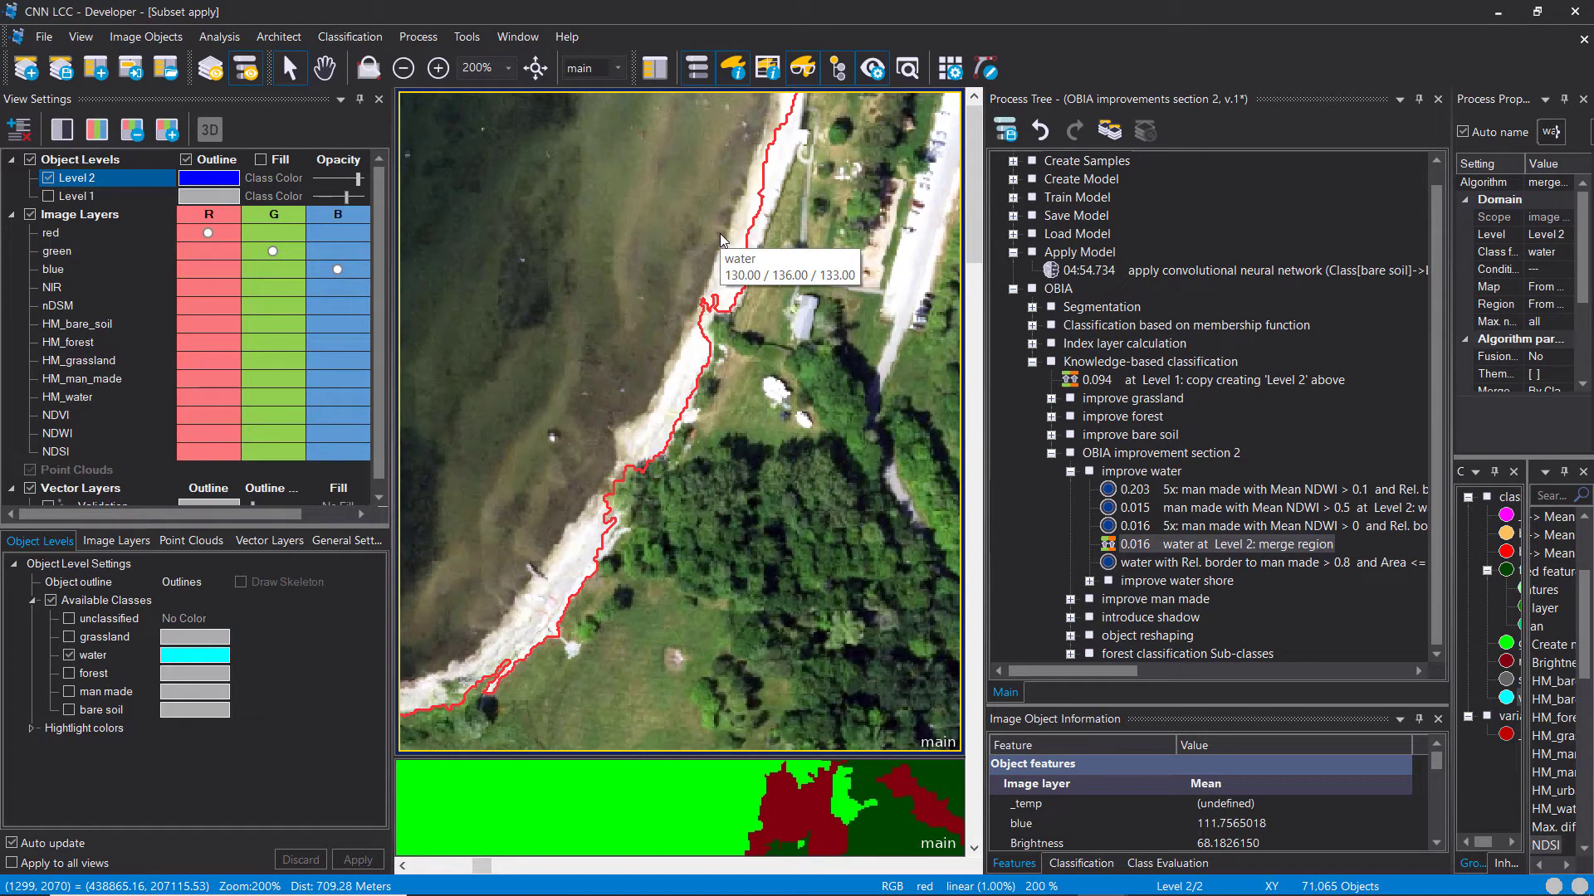
Step: Execute the Level 2 rule for water objects with Rel. border to man made > 0.8 and the area limit
right_click(1197, 562)
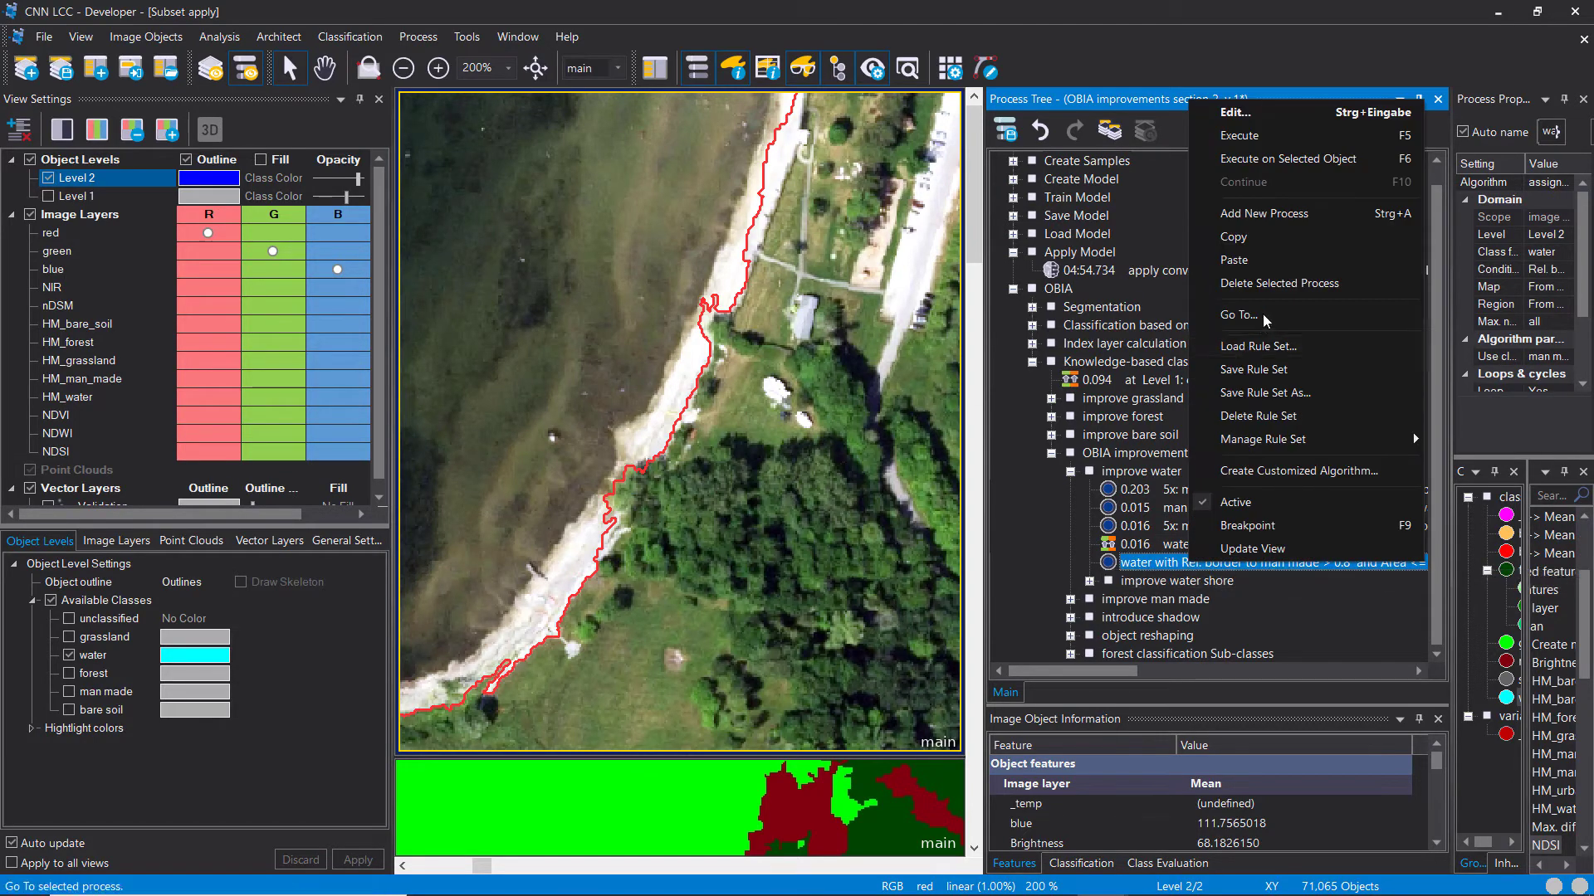
left_click(1269, 137)
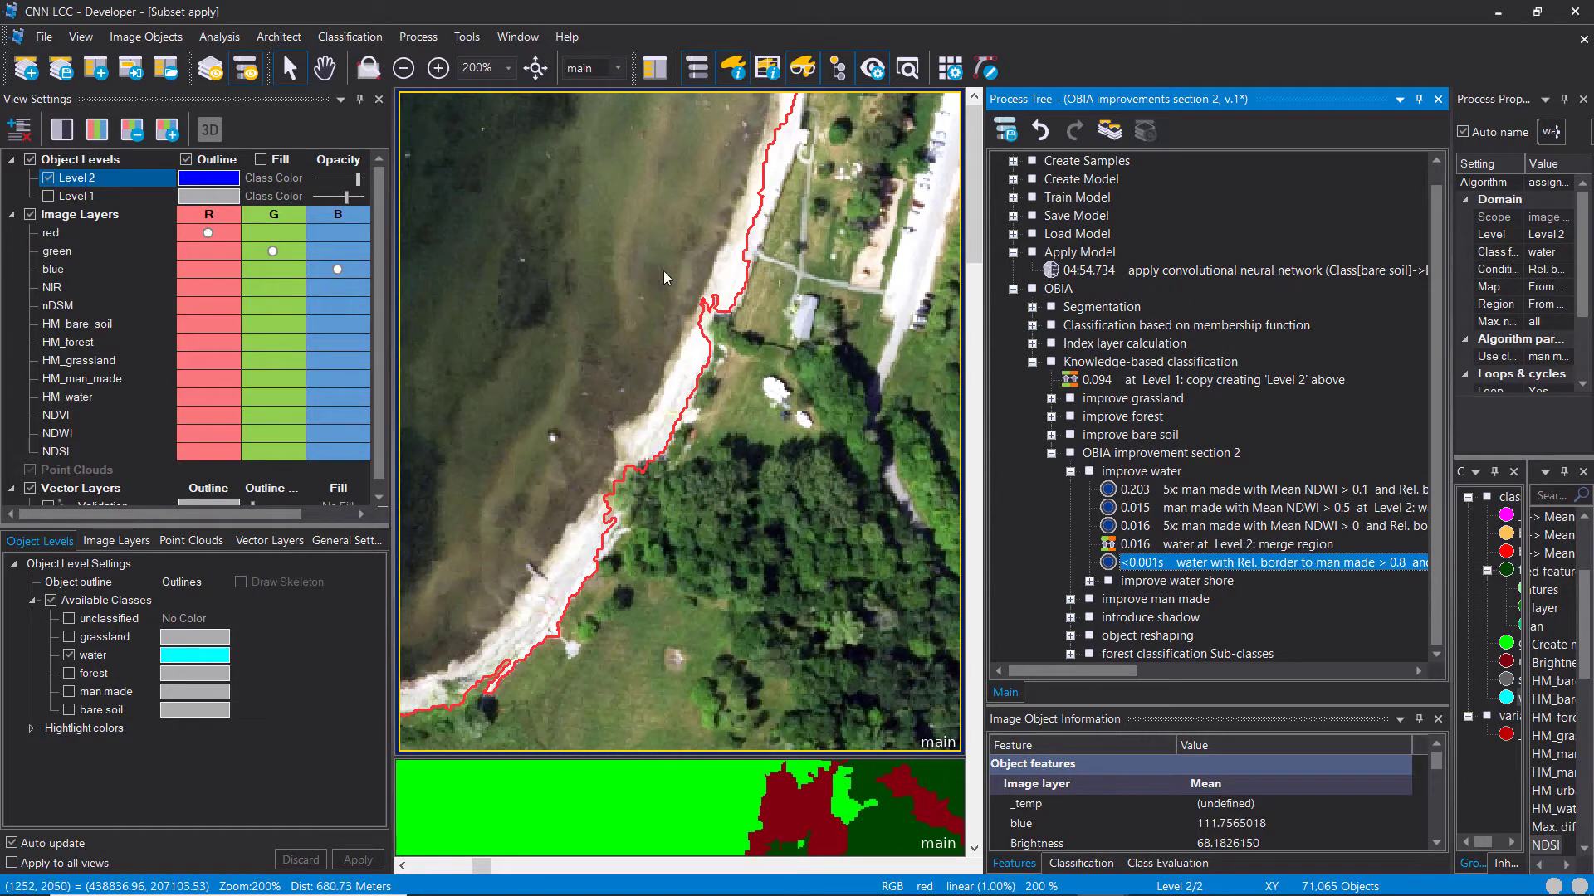
Step: Show the class fill again and set the Level 2 opacity to 50 over the shoreline
left_click_drag(713, 237, 763, 241)
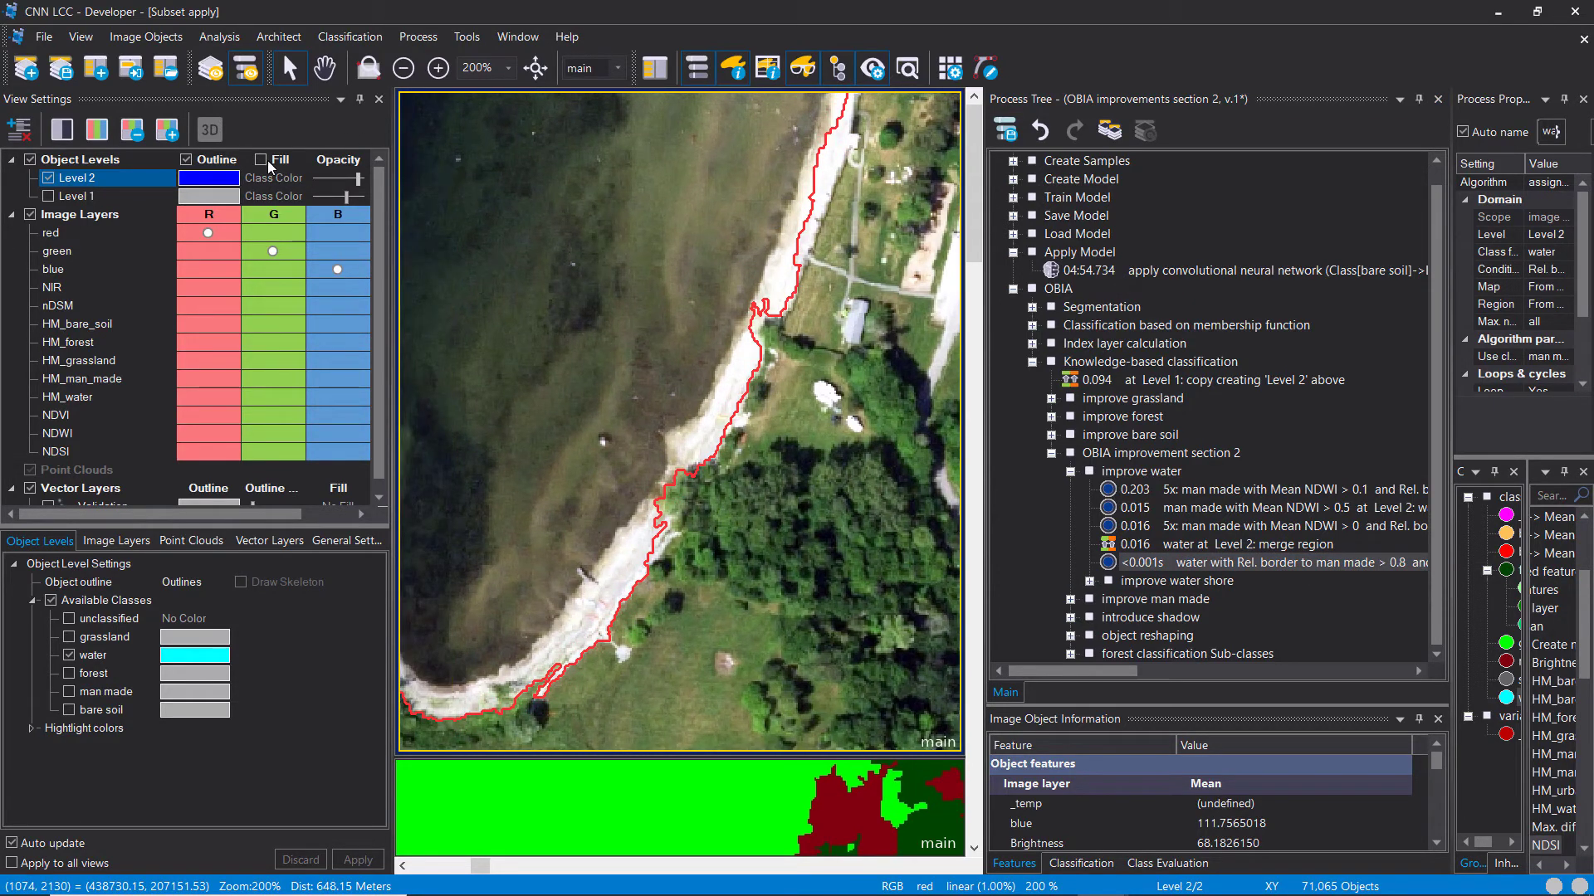
left_click(264, 161)
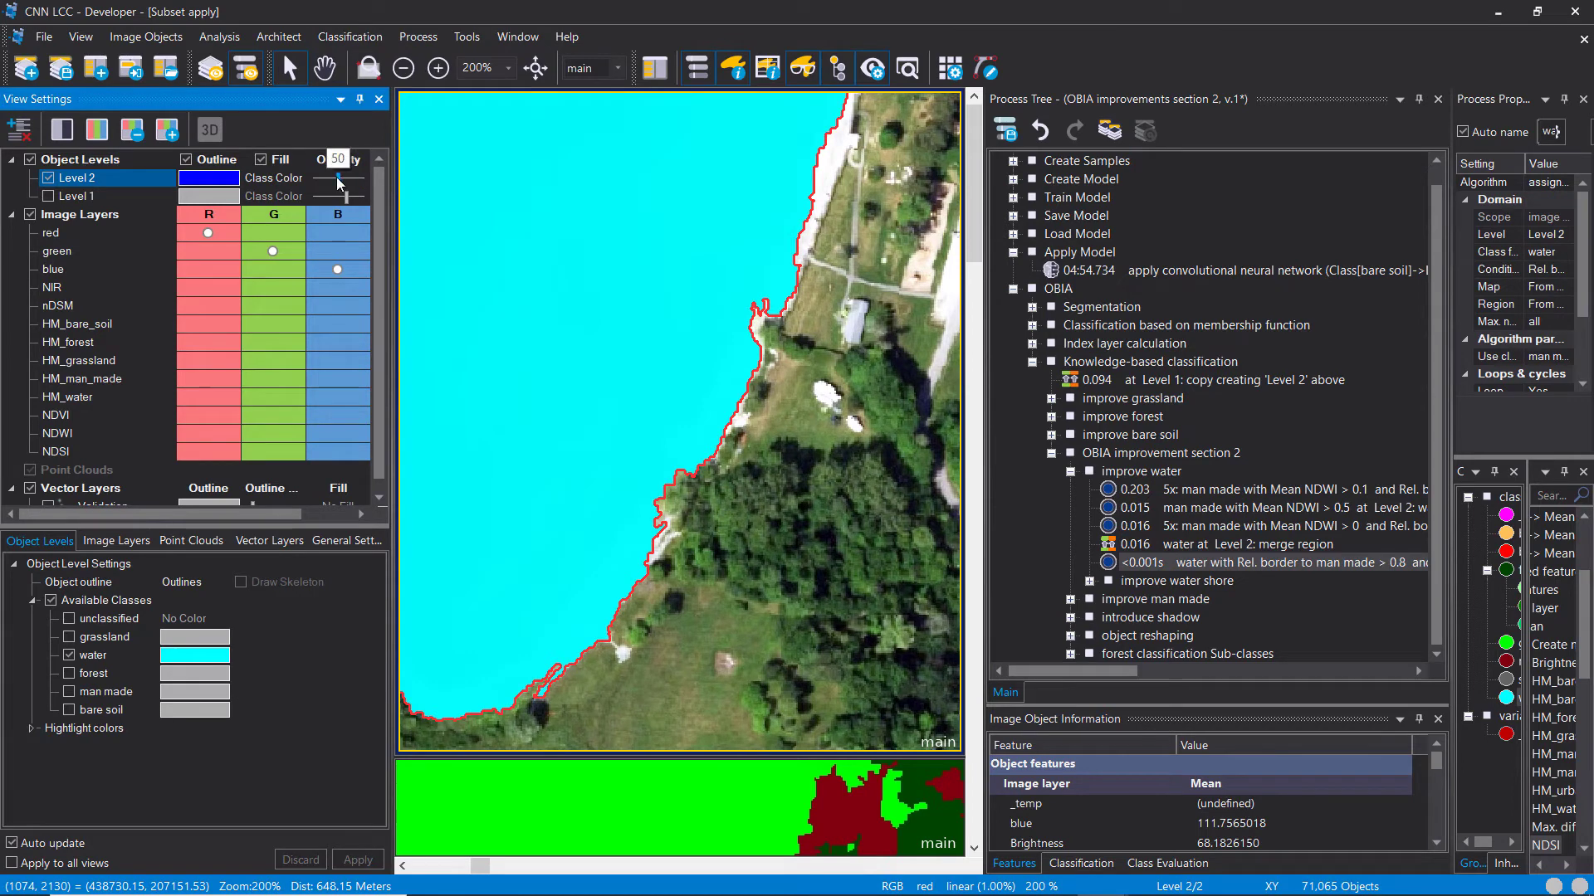
left_click_drag(359, 179, 338, 179)
Step: Expand the improve water shore process with its loop, and execute the whole improve water shore branch
left_click(1089, 581)
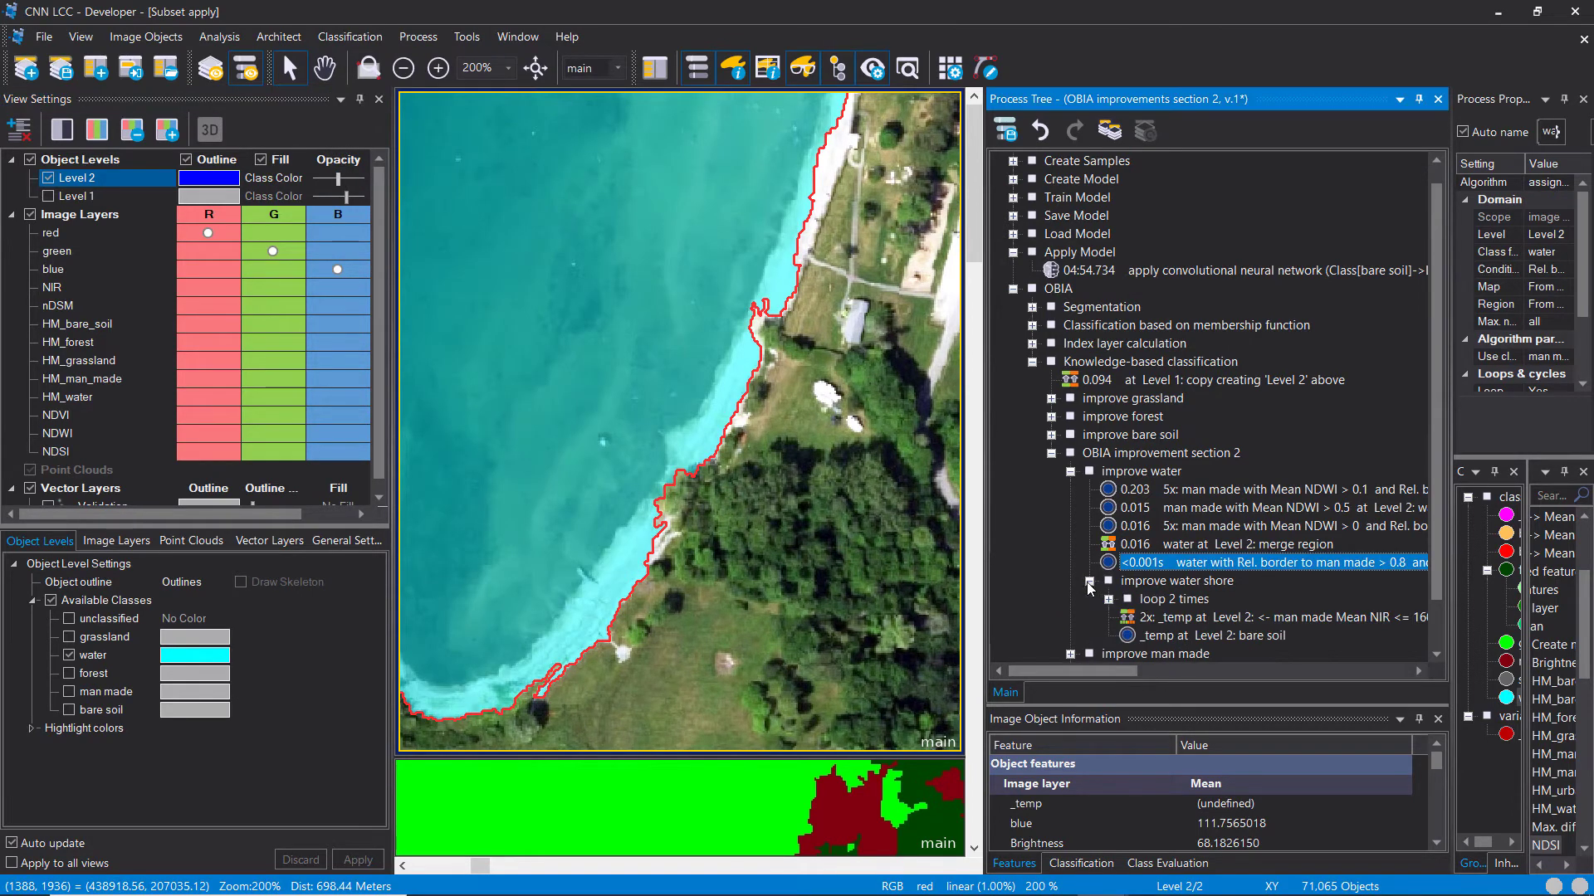
left_click(1103, 596)
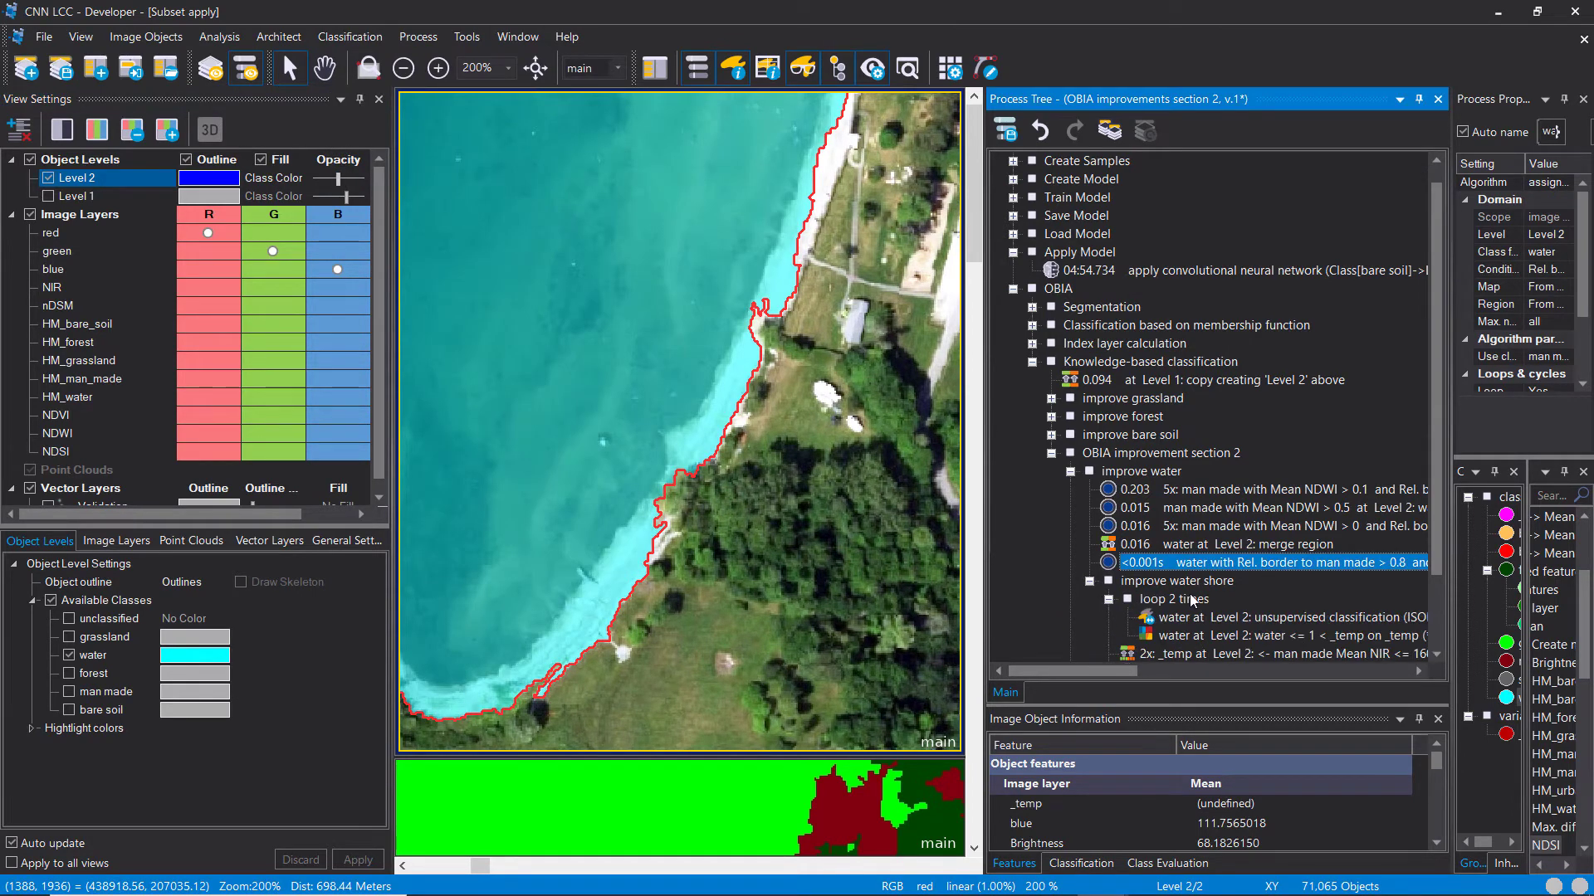
scroll(1189, 594, "down", 2)
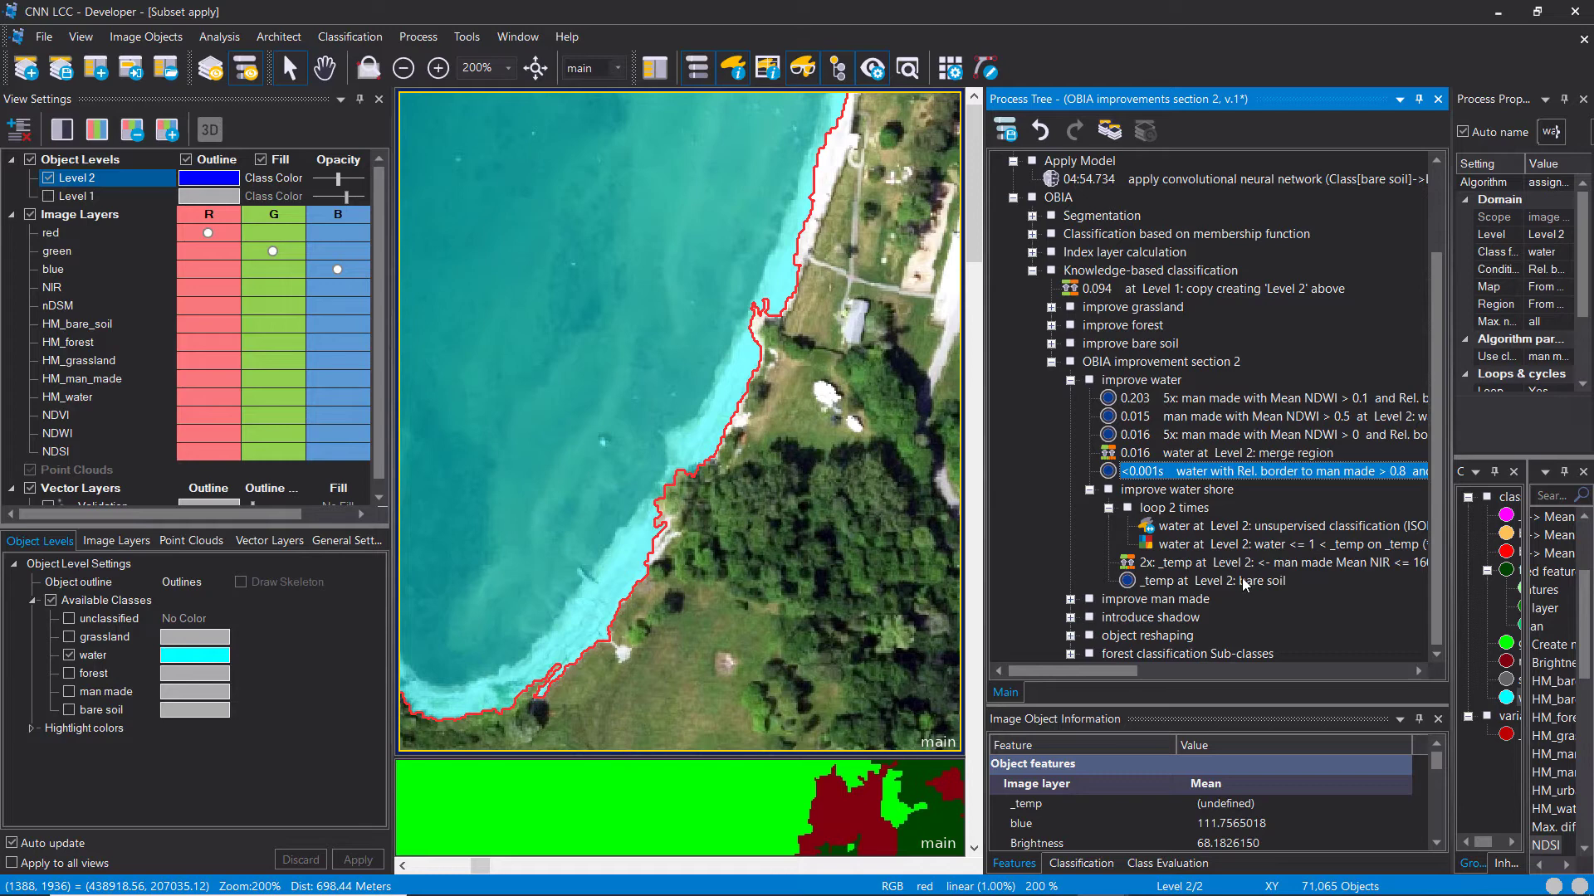
right_click(1181, 495)
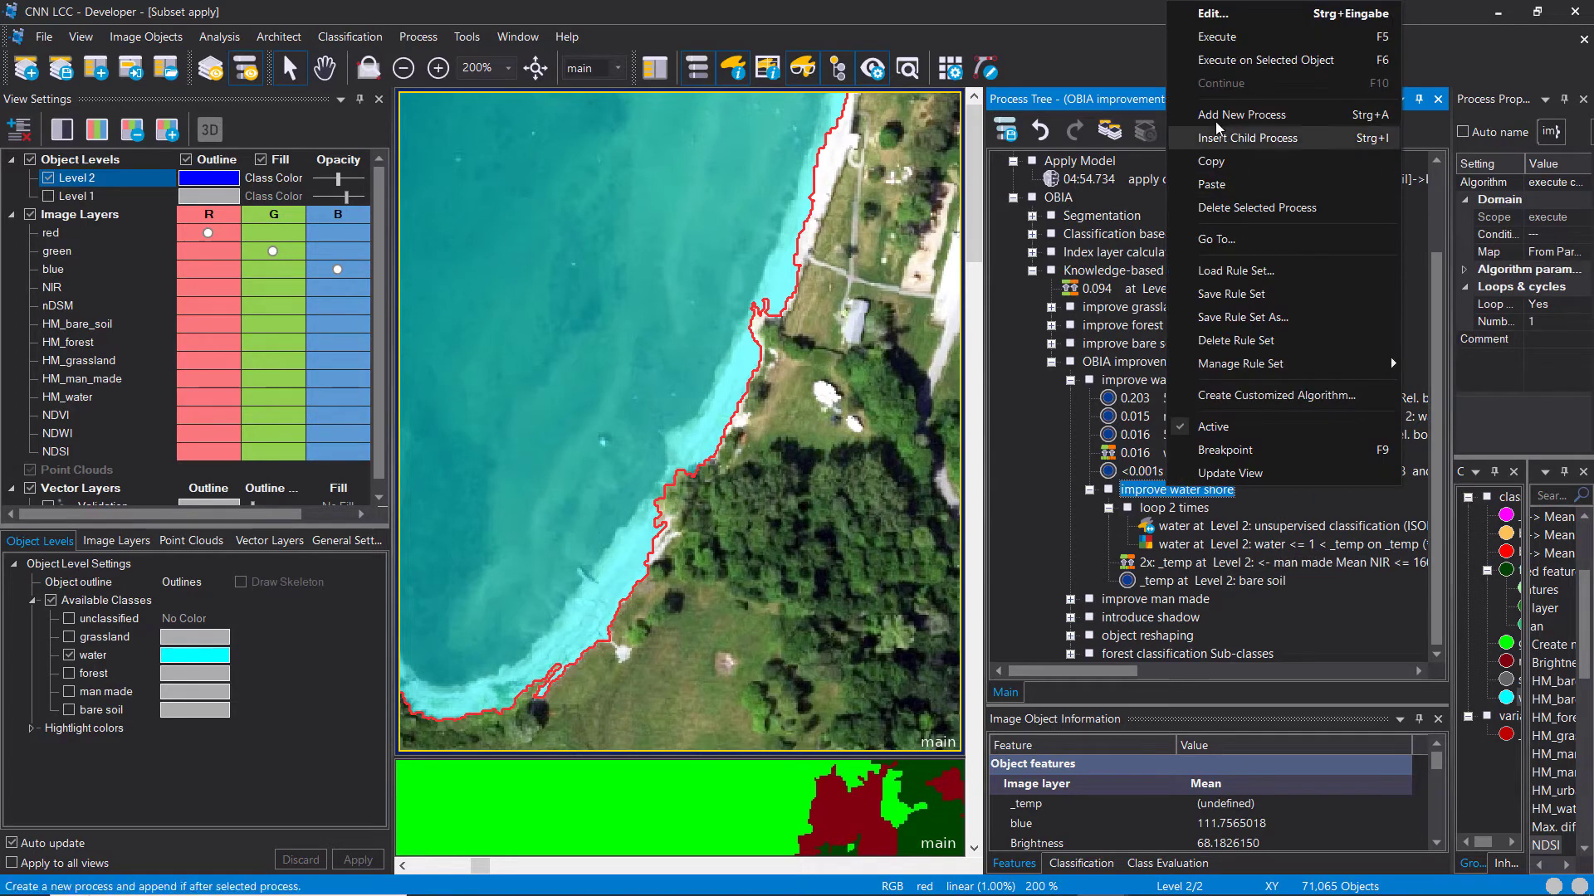
left_click(1219, 38)
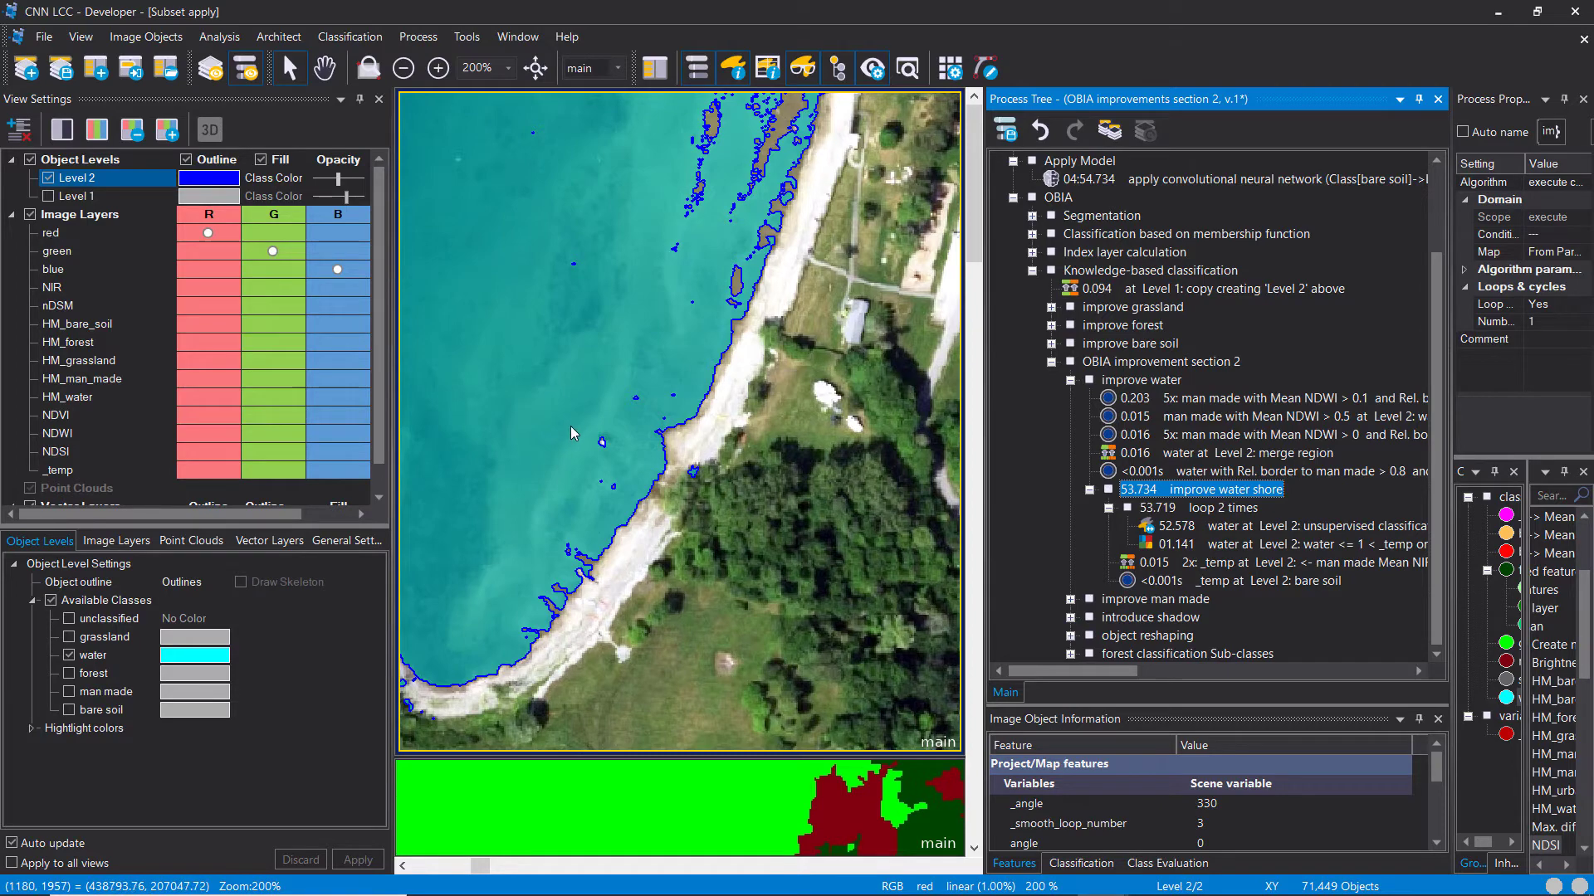
Step: Examine the refined water boundary along the beach, the wooded island, the narrow sand spit and the neighbouring coast
left_click_drag(571, 425, 756, 372)
scroll(755, 372, "down", 4)
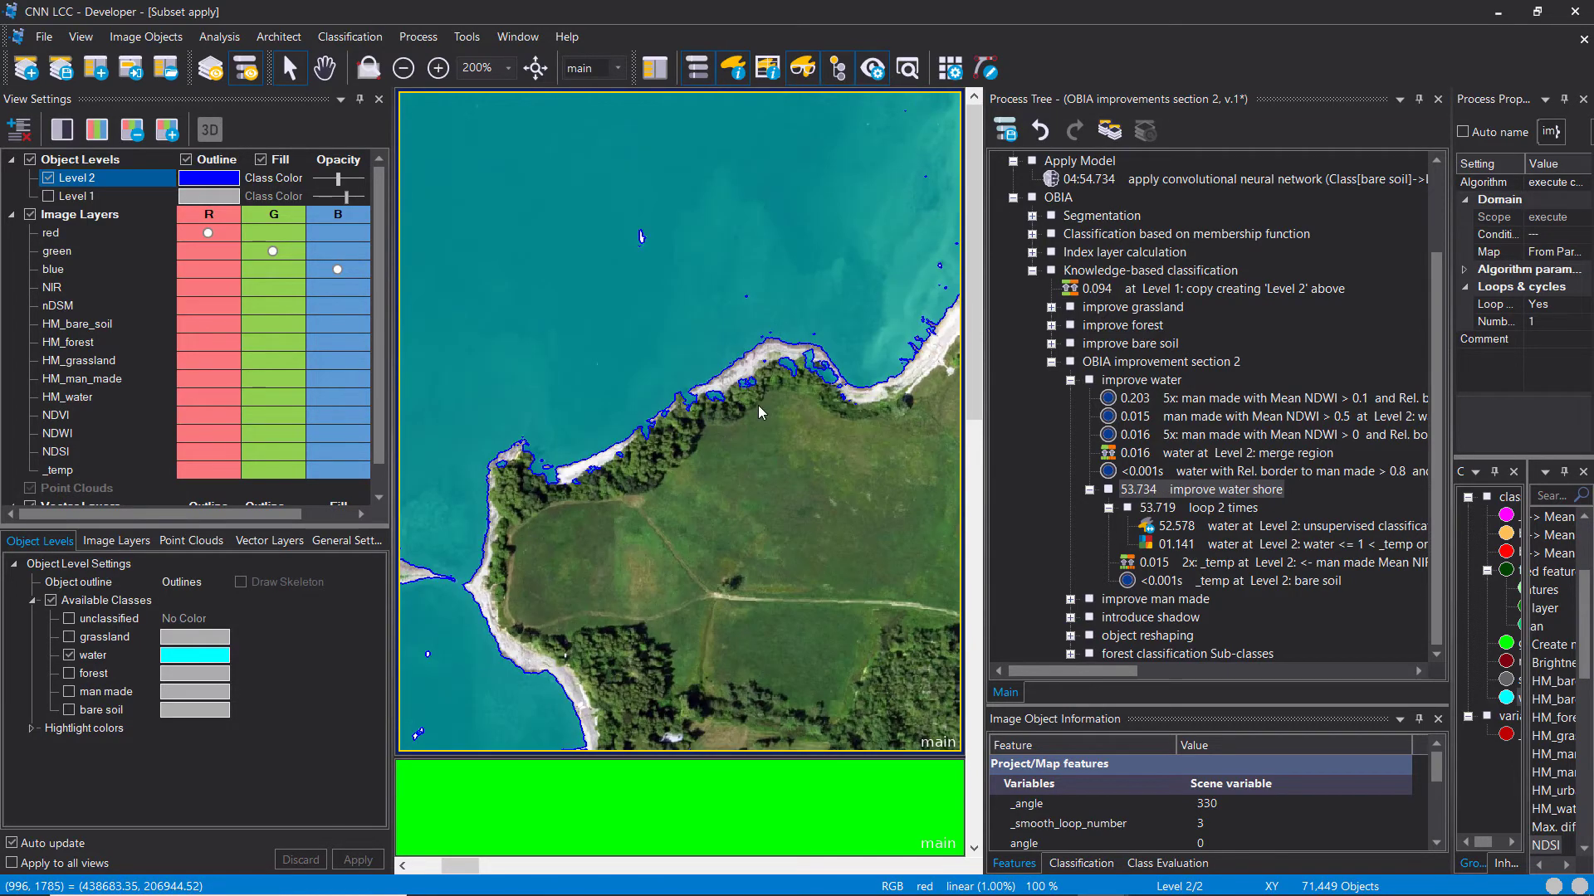
scroll(637, 365, "up", 4)
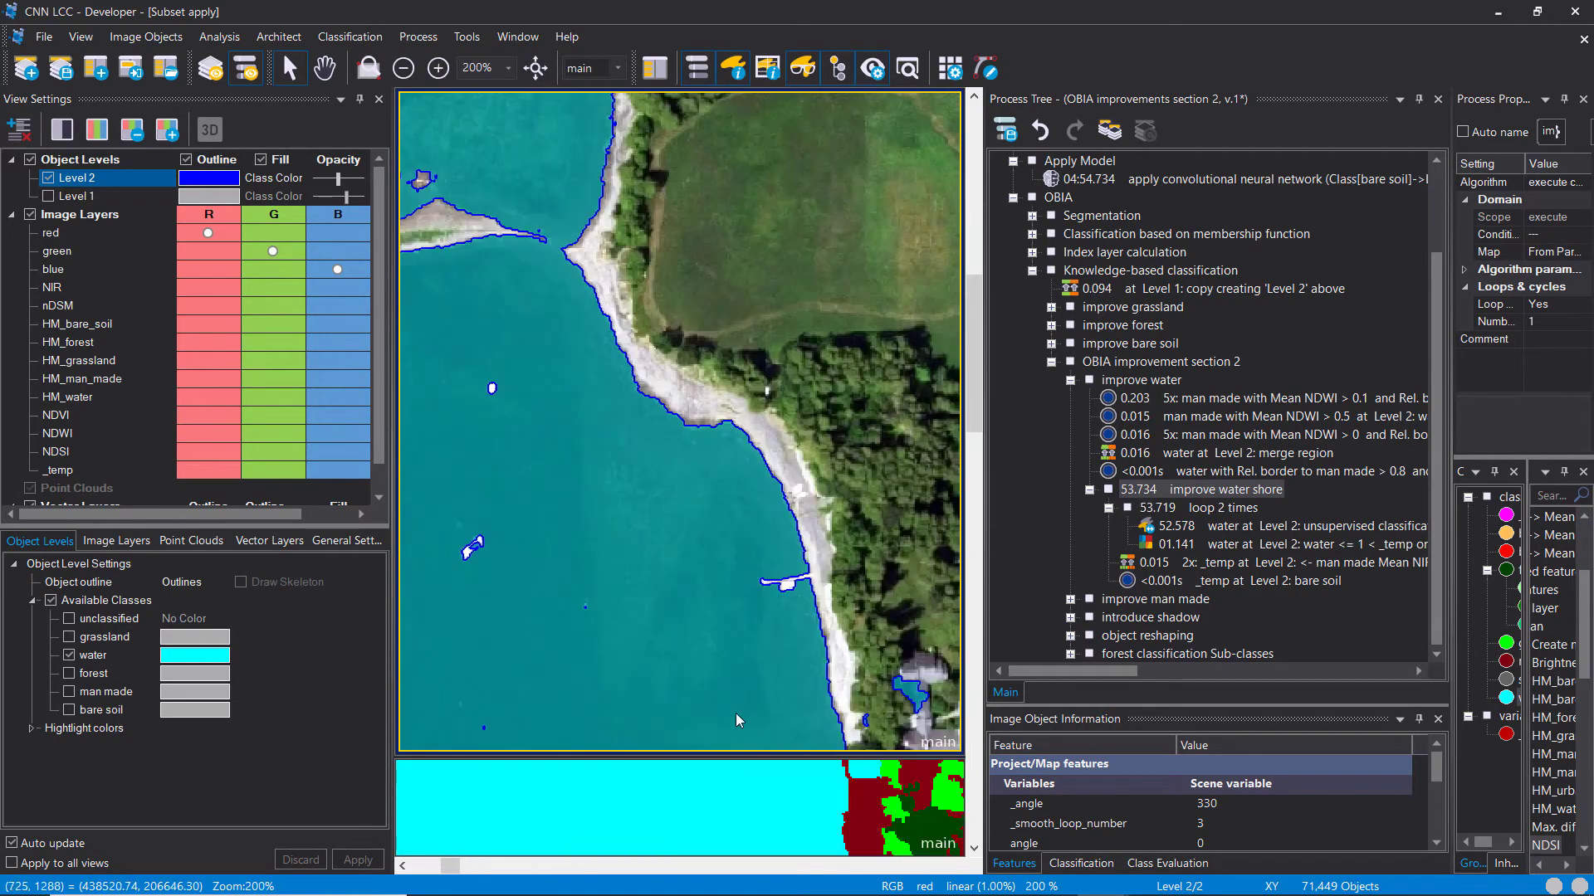
left_click_drag(802, 758, 802, 806)
left_click_drag(571, 381, 860, 590)
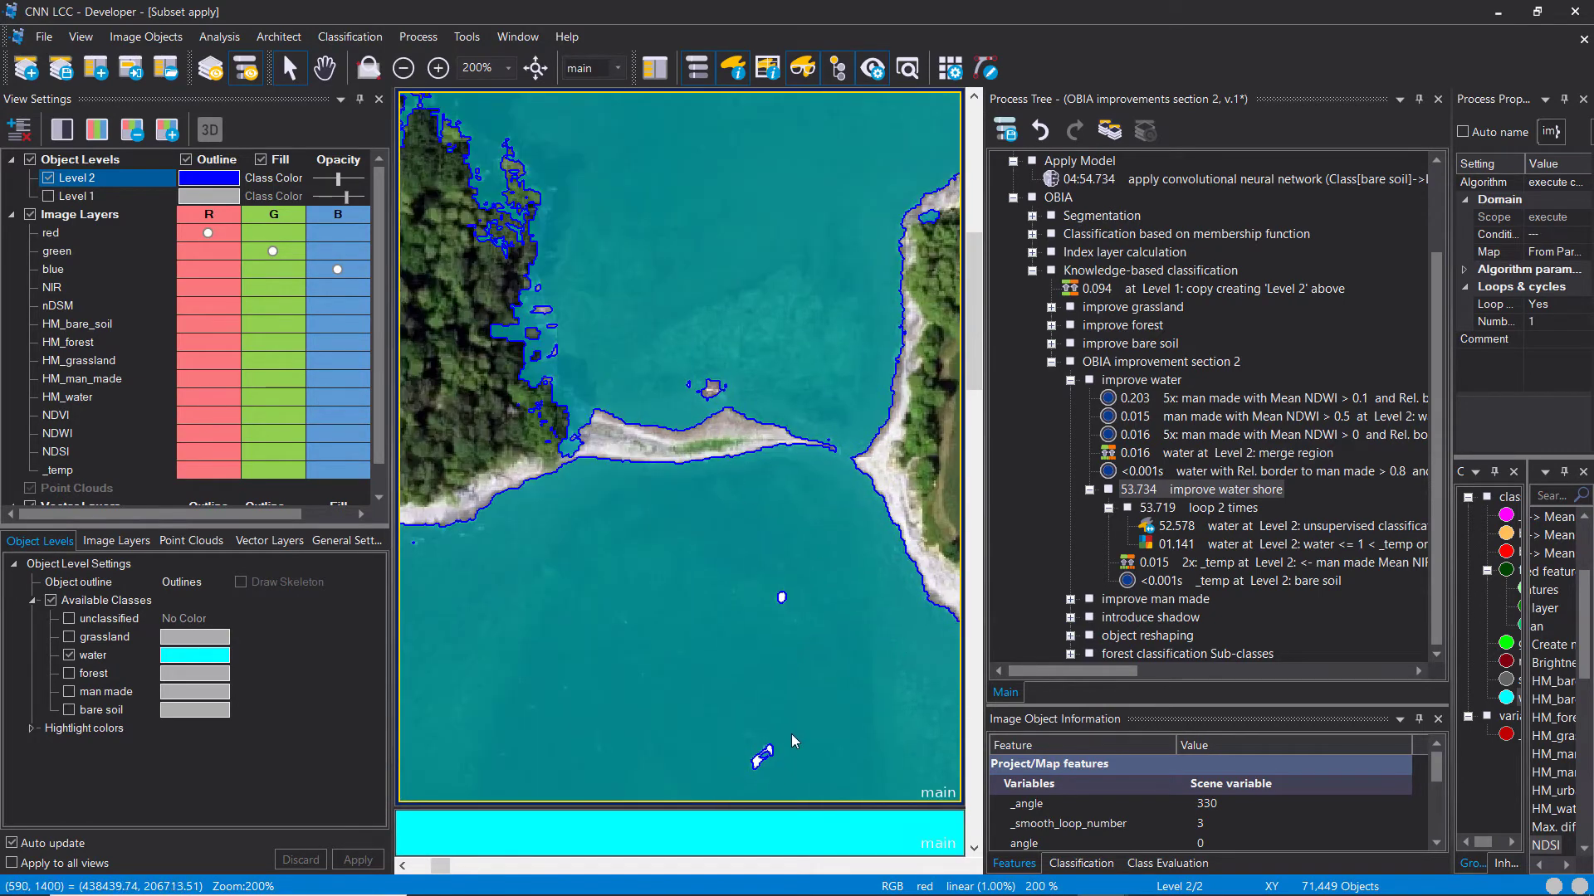
left_click_drag(704, 674, 763, 526)
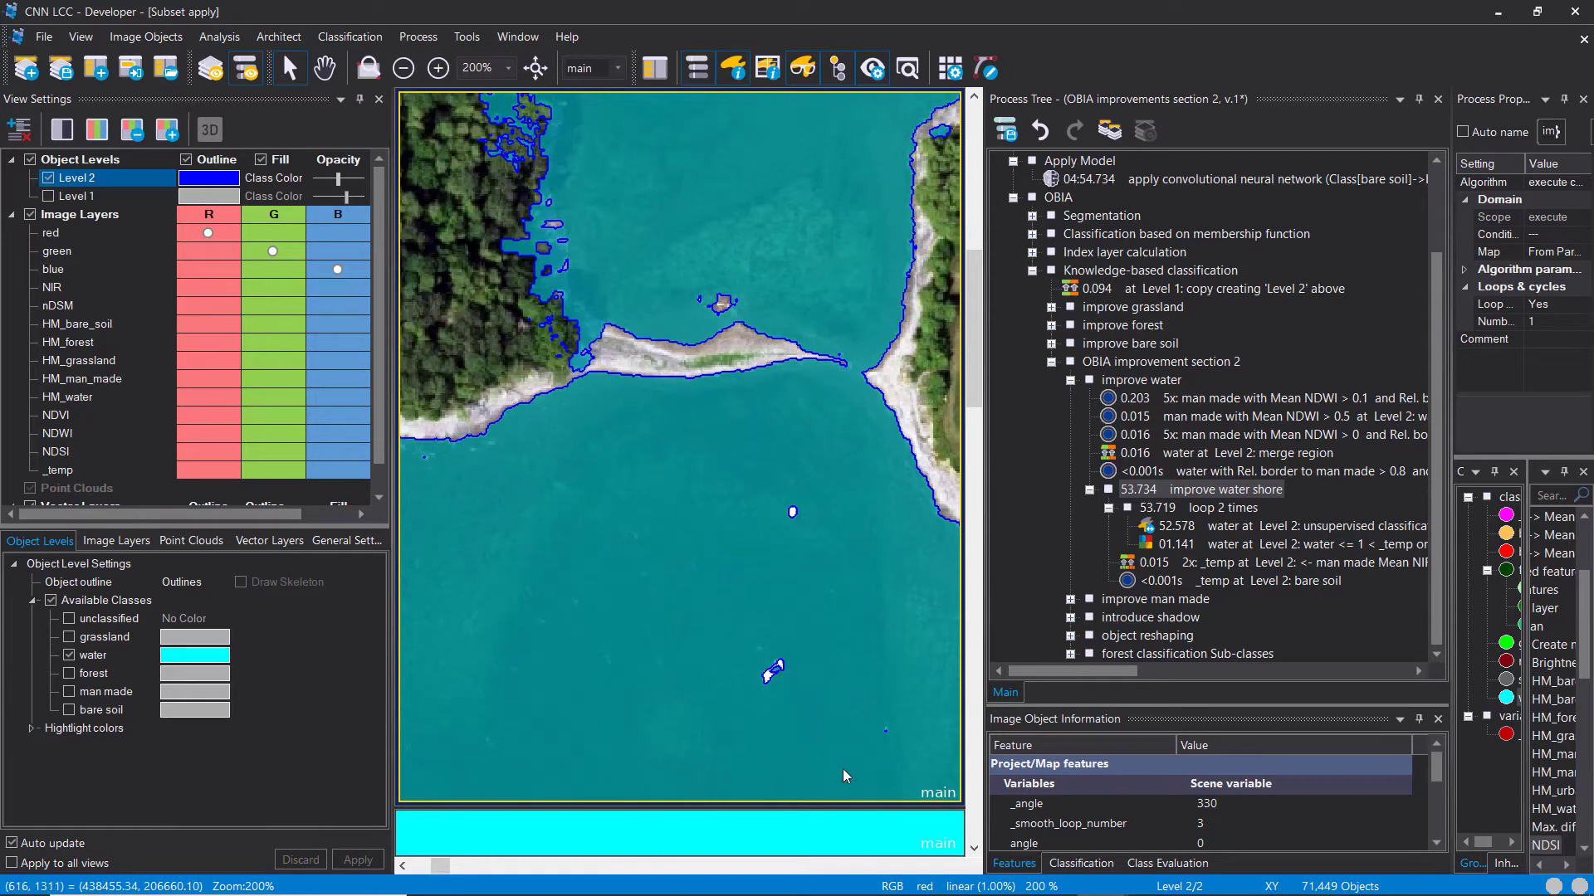
scroll(820, 551, "down", 3)
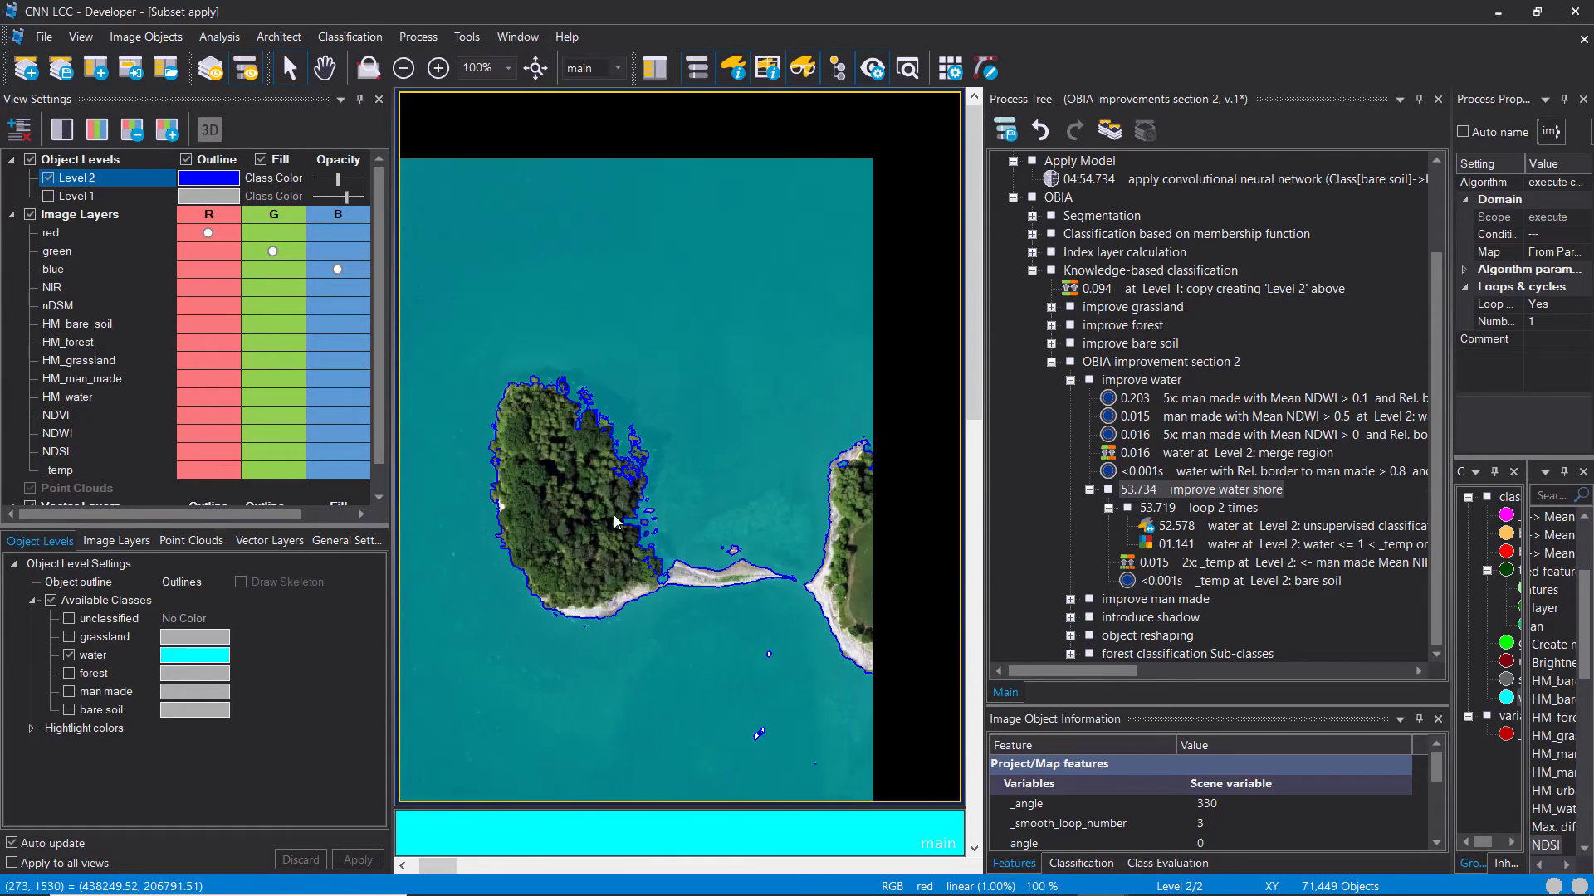
left_click_drag(844, 408, 626, 536)
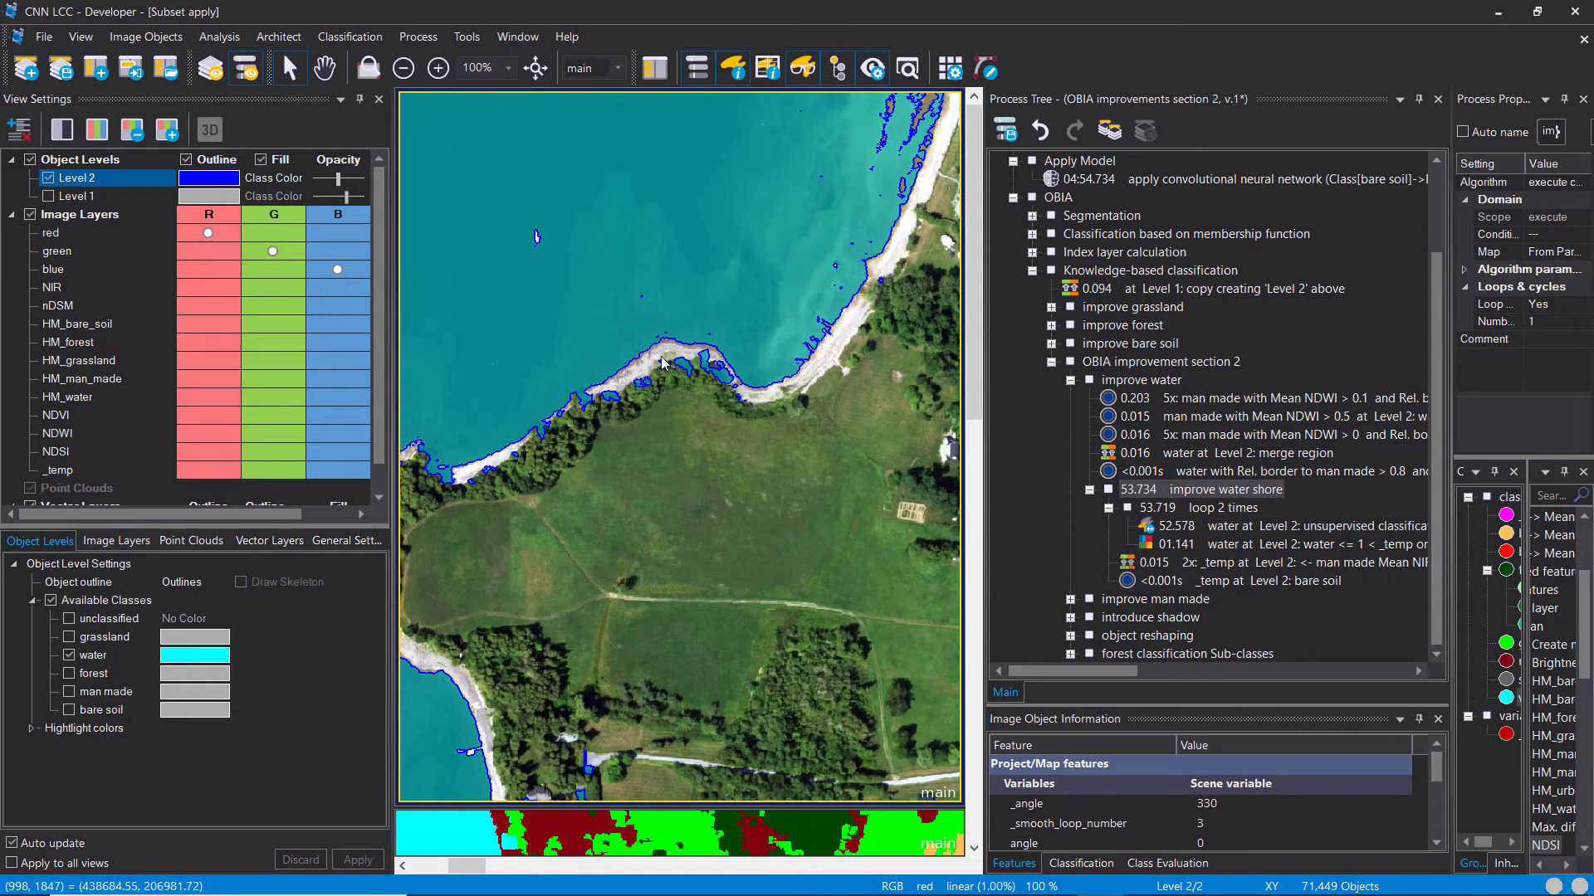
left_click_drag(716, 465, 725, 205)
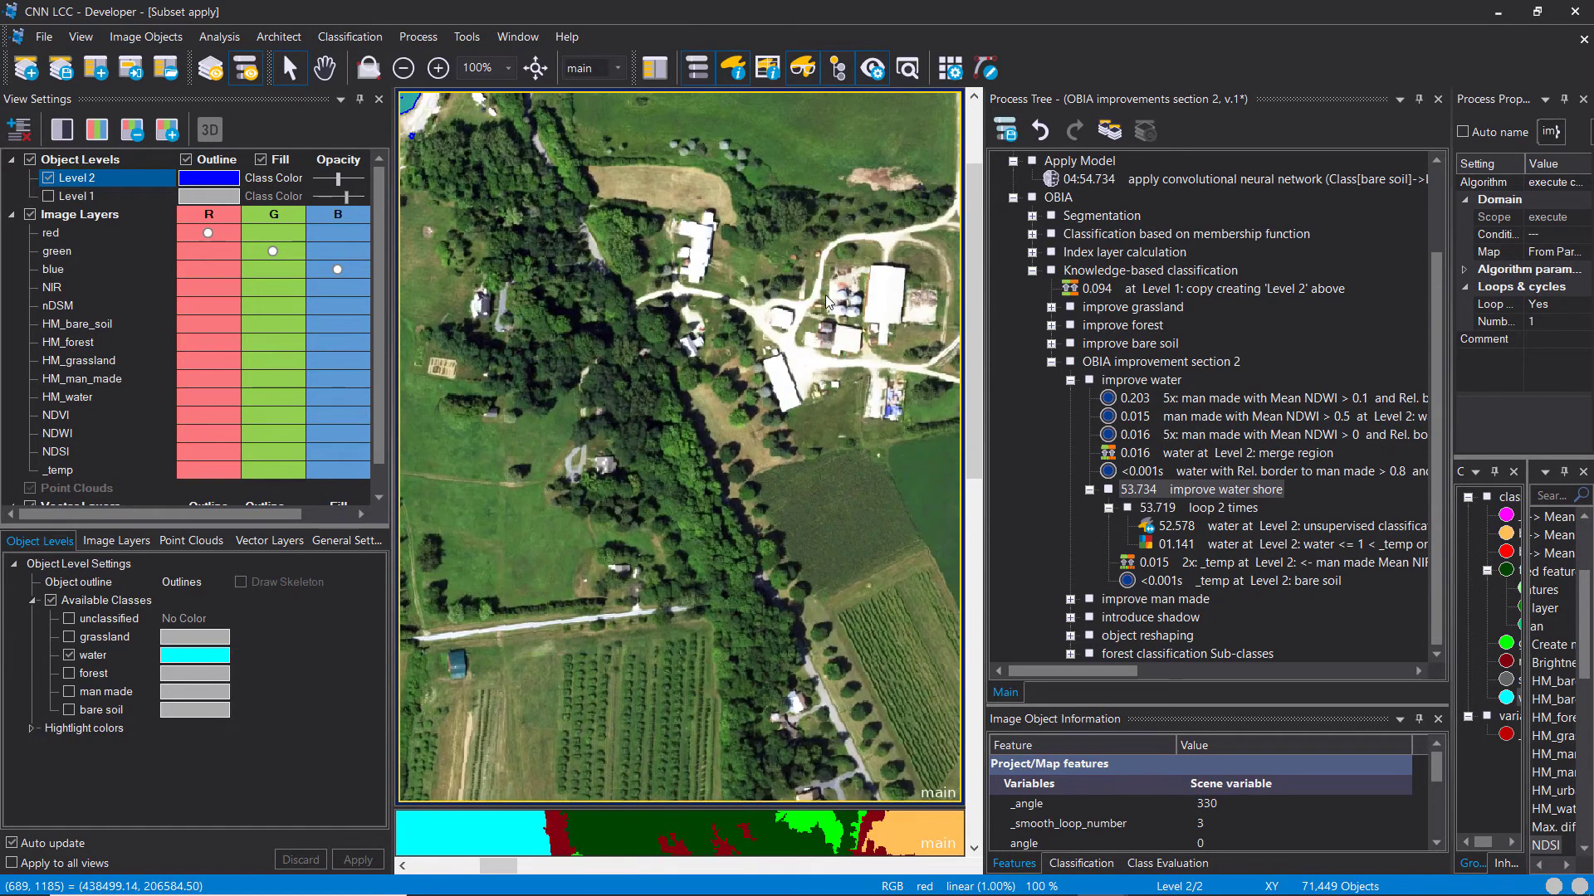
left_click_drag(797, 149, 816, 440)
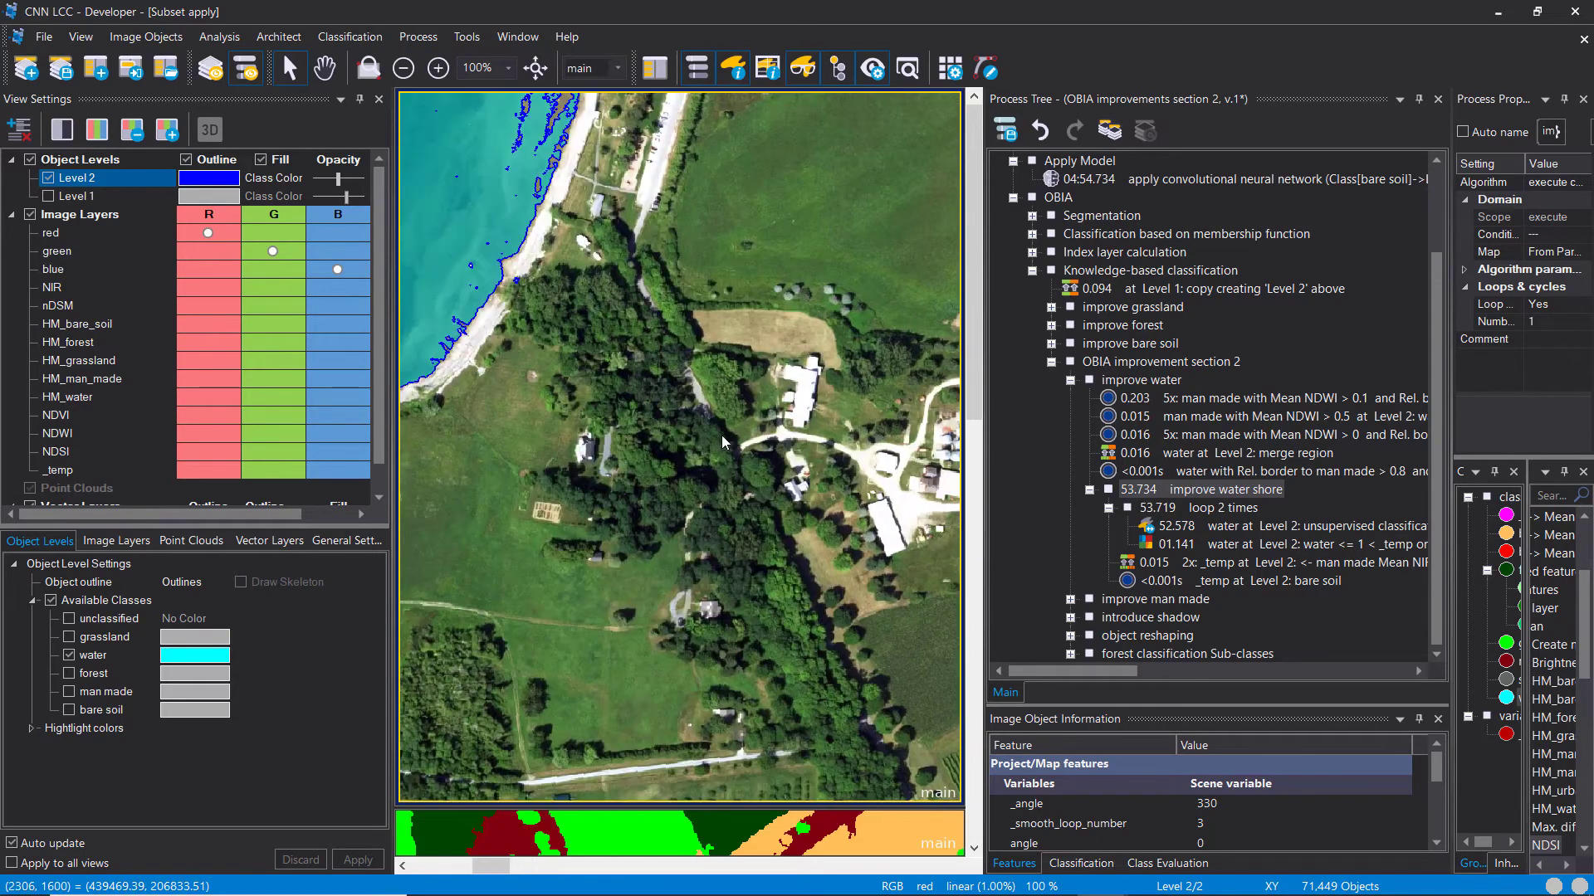
left_click_drag(721, 435, 725, 217)
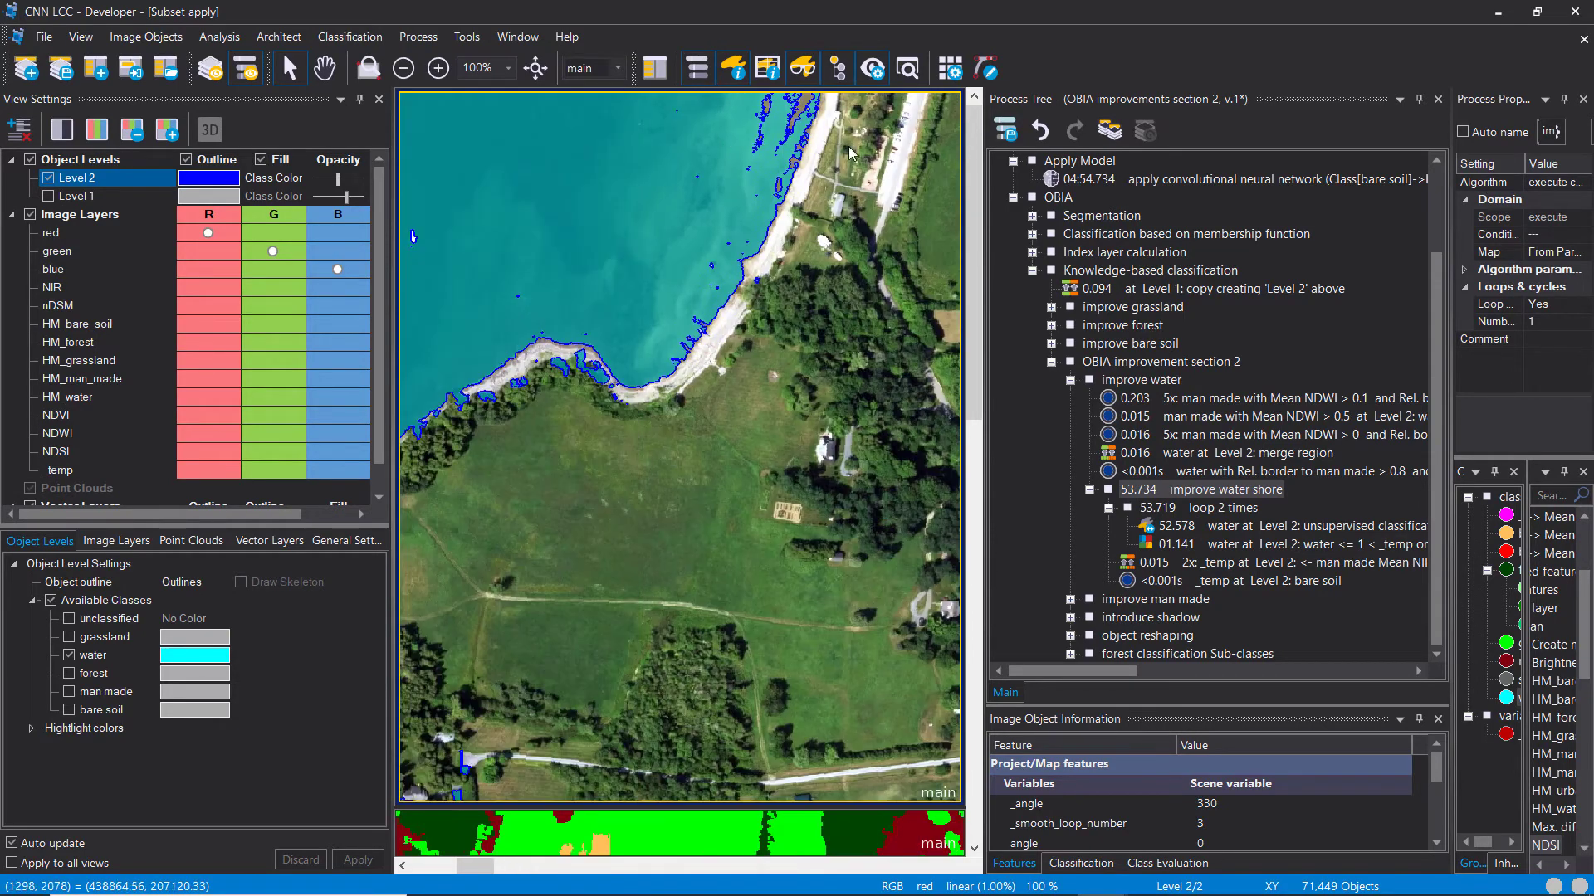
left_click_drag(497, 282, 702, 327)
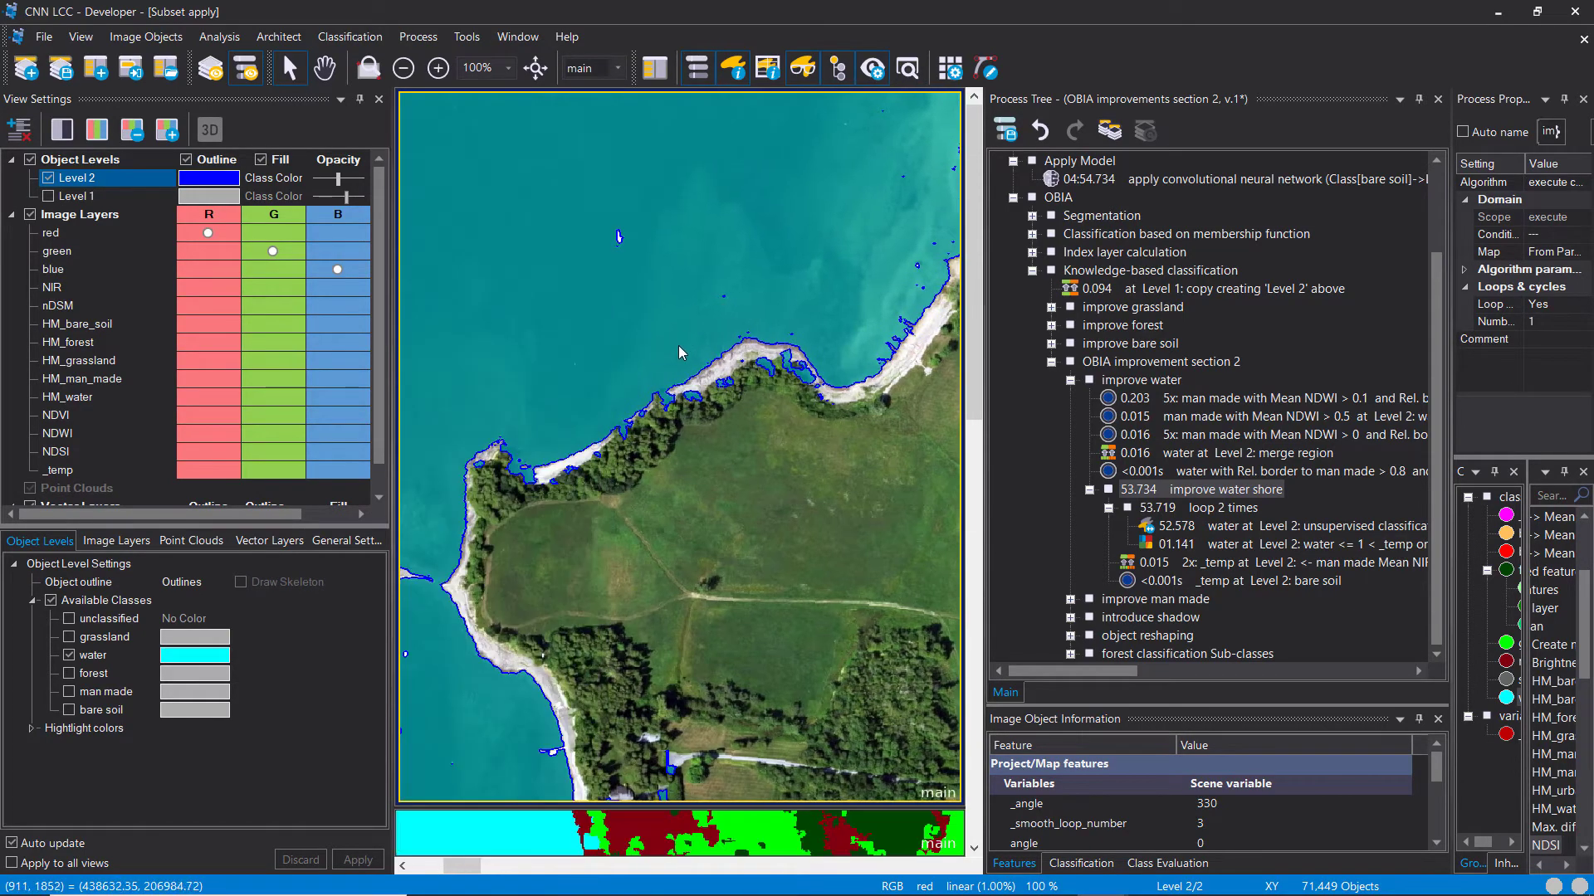
Step: Collapse the improve water branches, expand improve man made, and widen the process tree so its rules are readable
left_click(1090, 490)
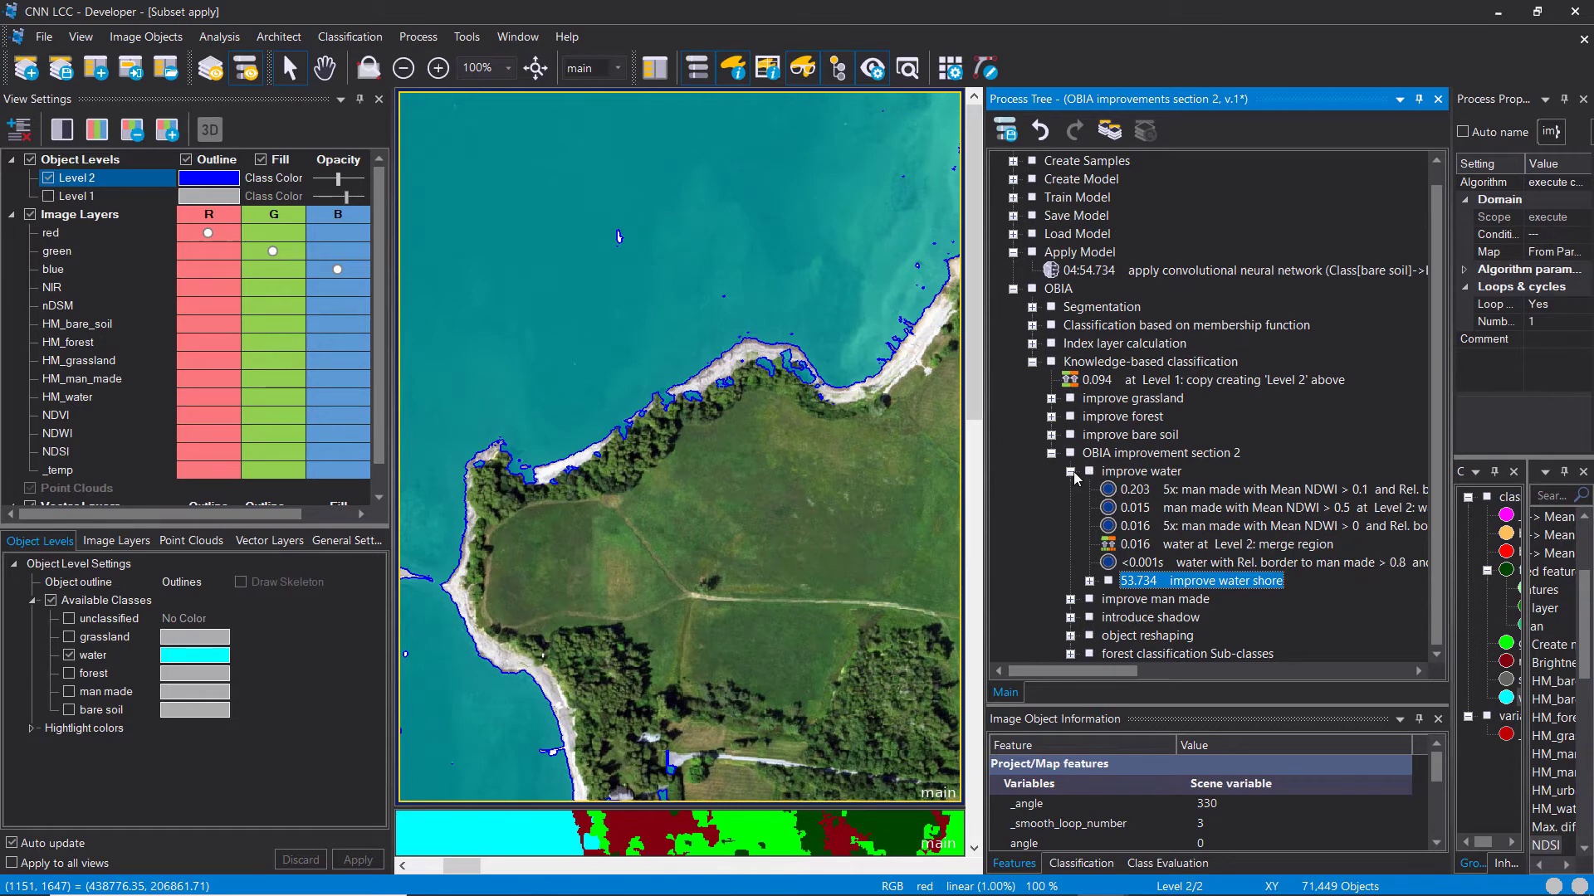
left_click(1070, 490)
left_click(1071, 508)
left_click(1150, 508)
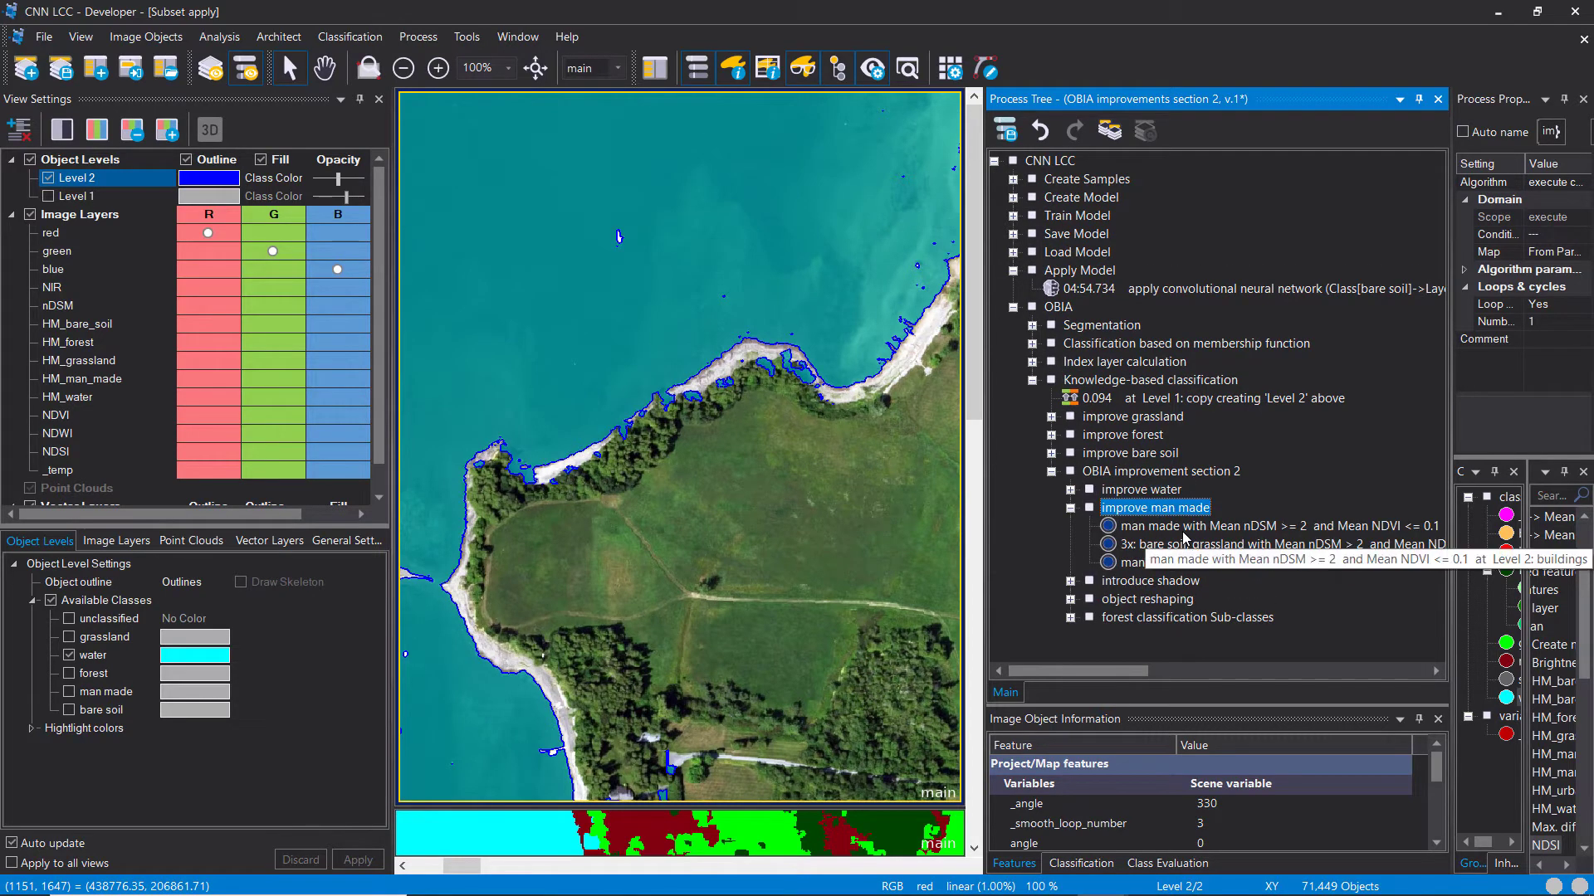
left_click_drag(984, 495, 880, 494)
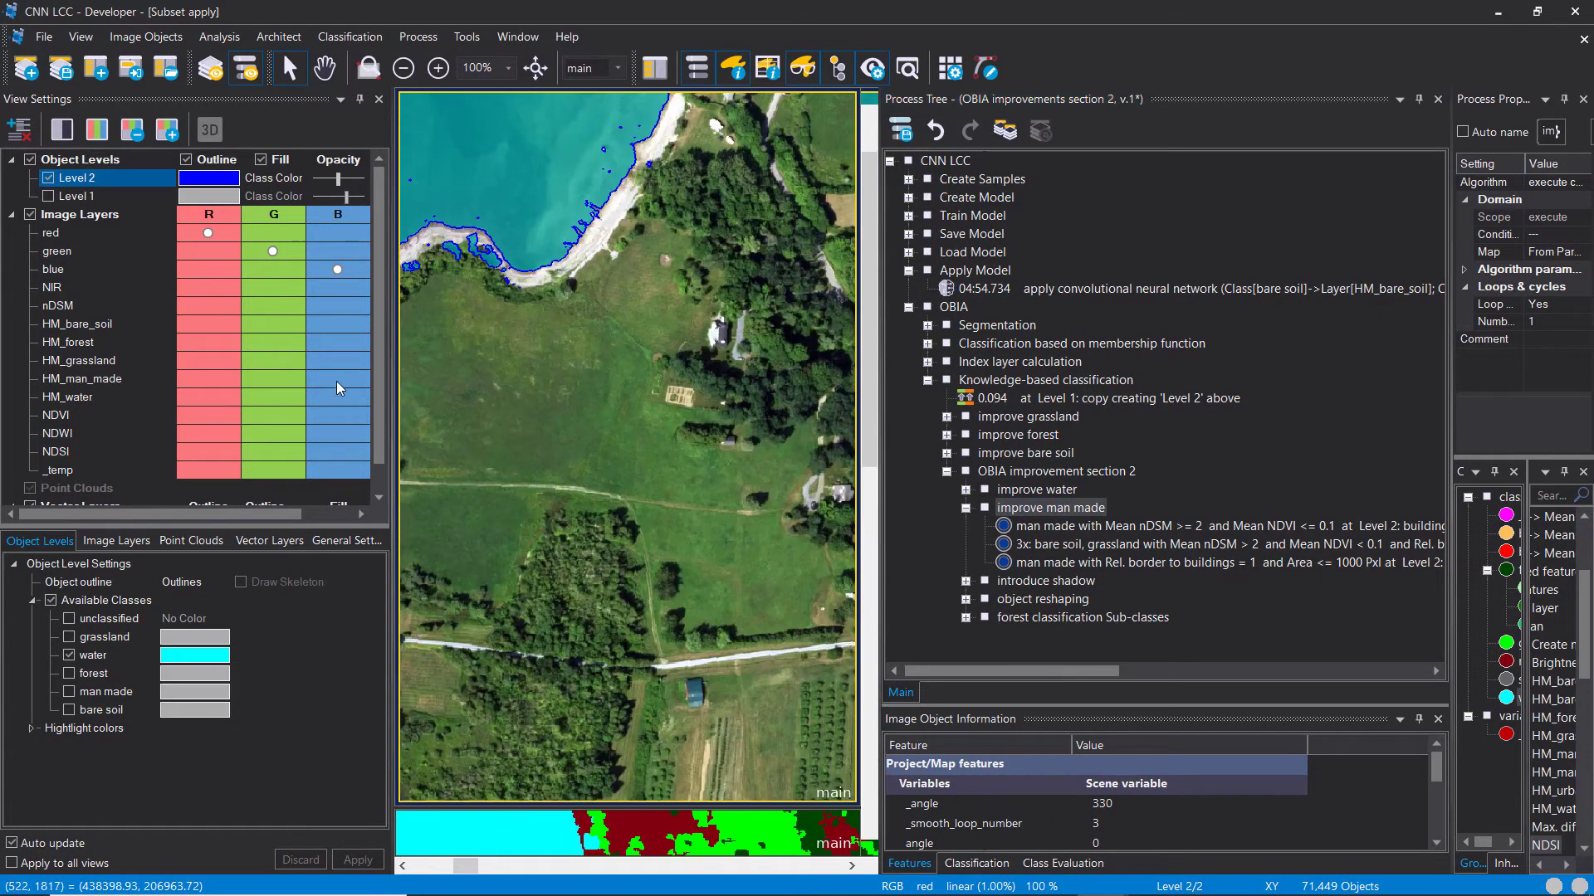
Step: Display man made instead of water in the available classes, and show Level 2 as opaque fill without outlines
left_click(68, 691)
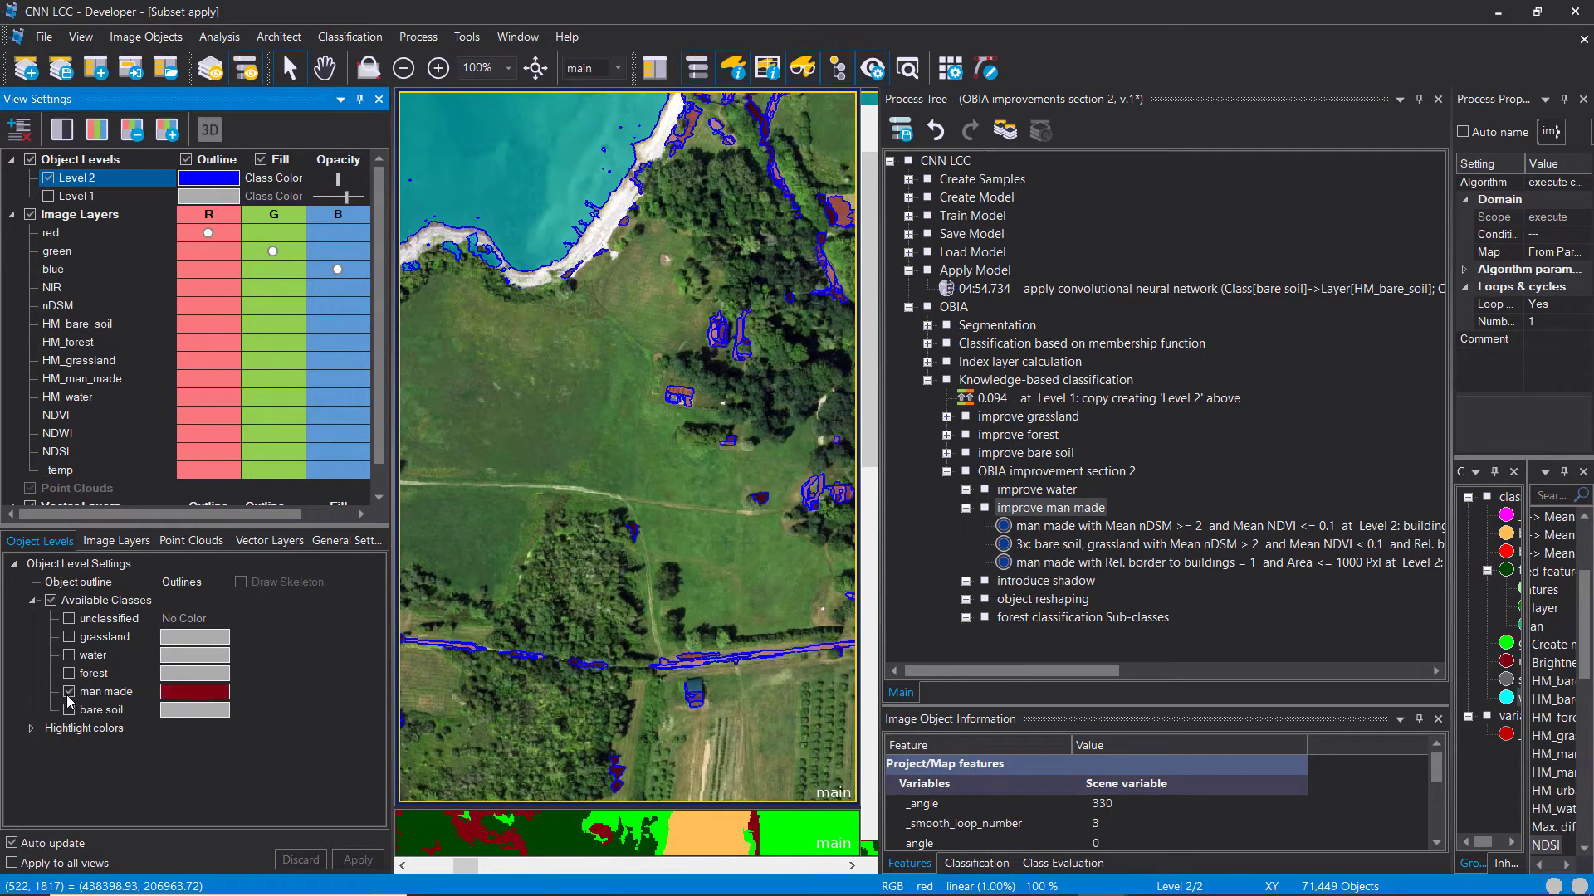
scroll(700, 490, "down", 4)
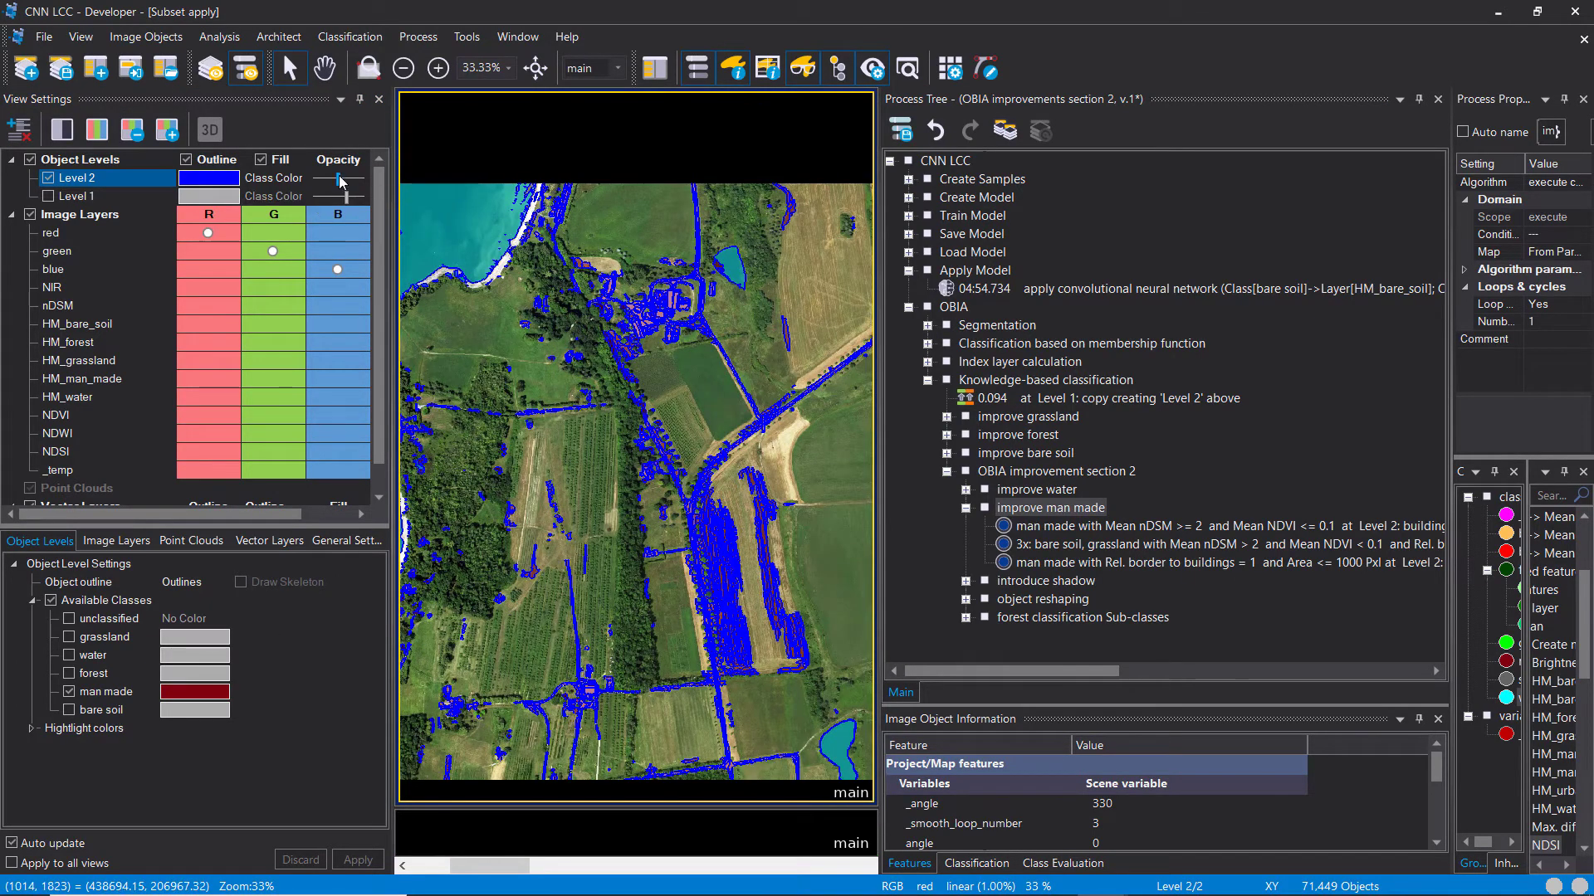
left_click_drag(340, 181, 361, 189)
left_click(186, 160)
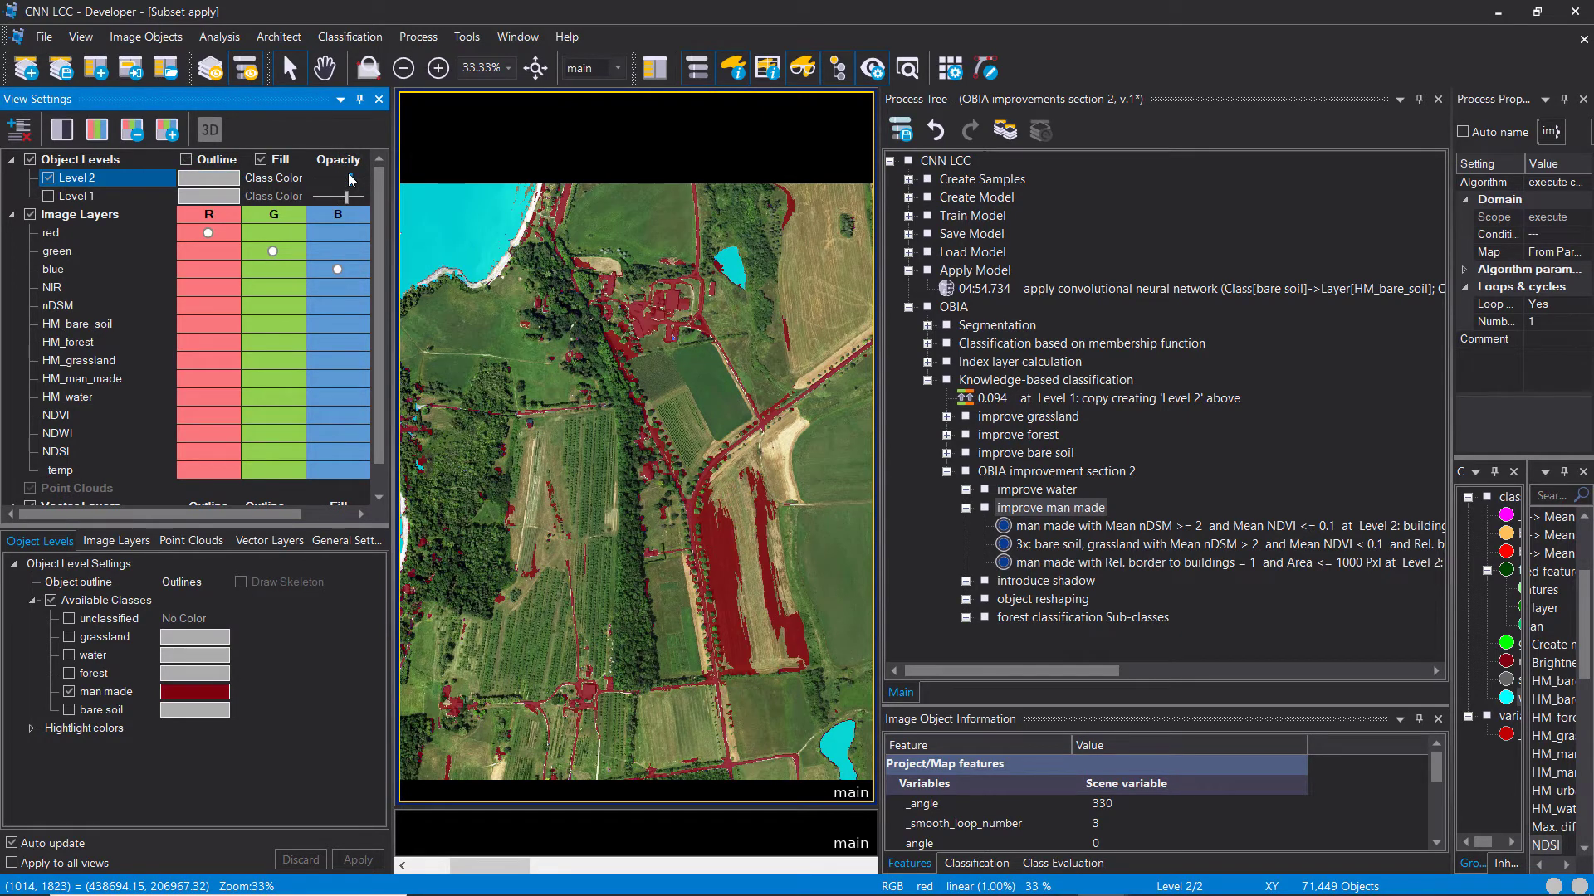
Step: Execute the buildings rule for man made objects with Mean nDSM >= 2 and Mean NDVI <= 0.1
left_click(1084, 531)
right_click(1083, 531)
left_click(1178, 103)
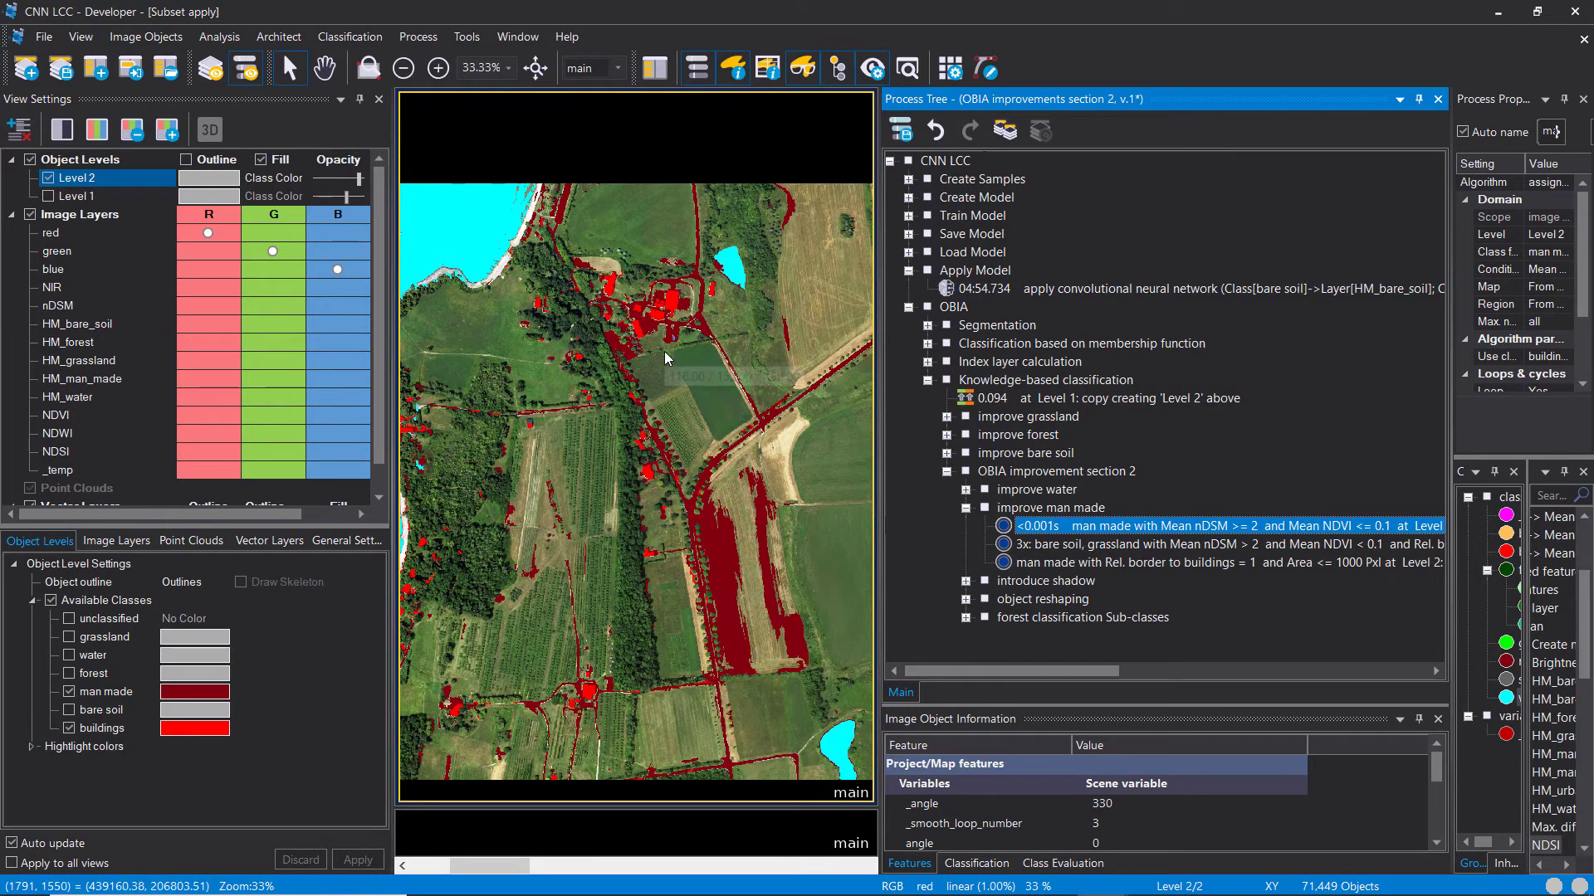
Step: Execute the 3x buildings rule for bare soil and grassland with Mean nDSM > 2, Mean NDVI < 0.1 and Rel. border to buildings > 0.6
left_click(1129, 546)
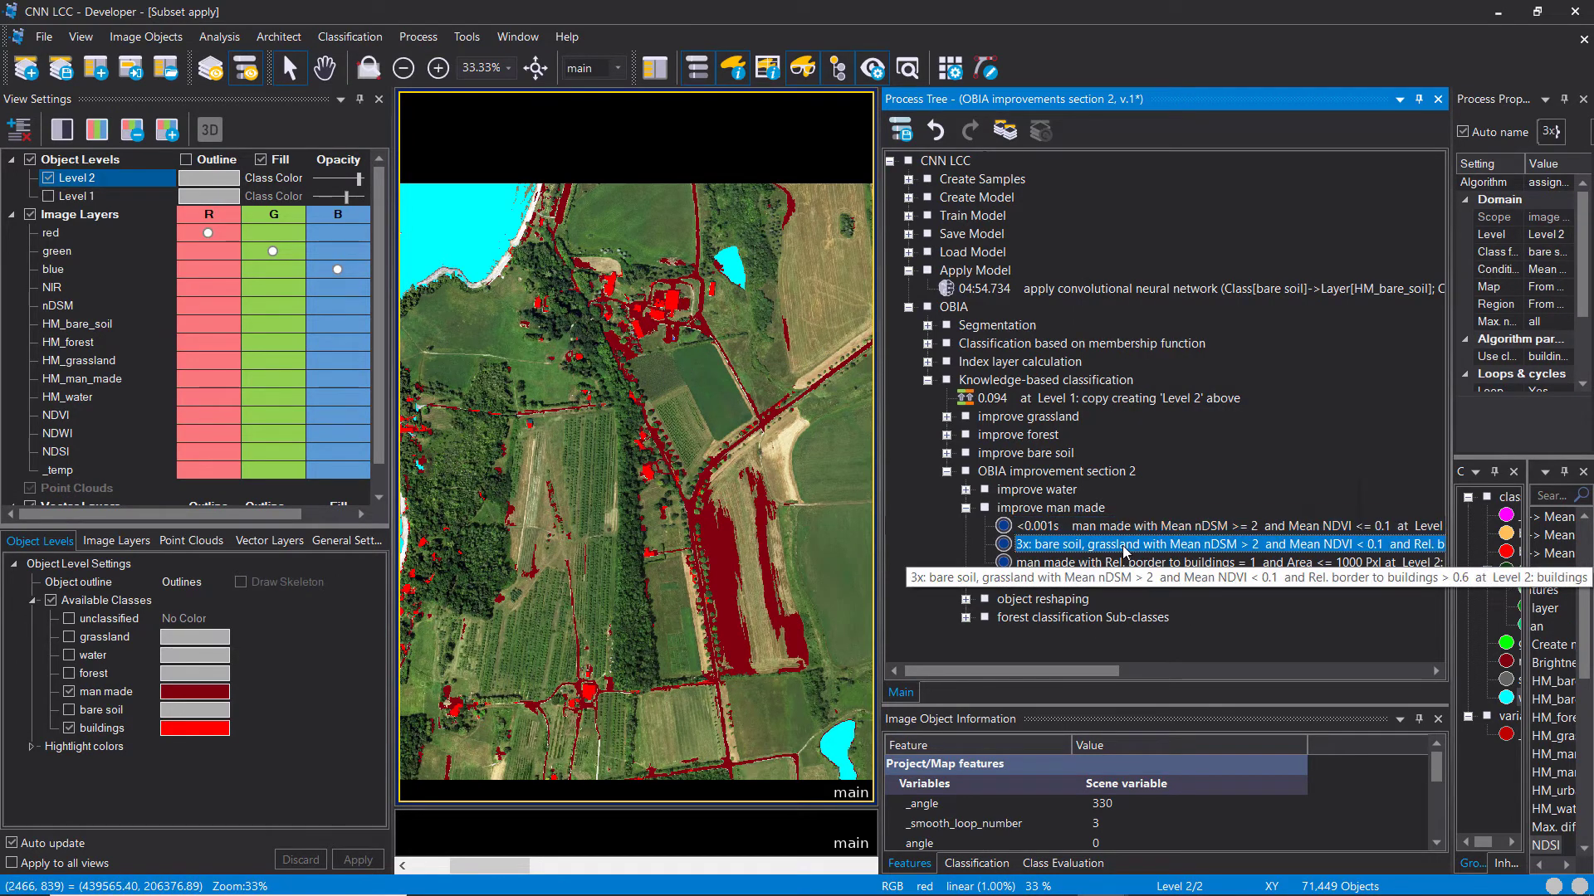
right_click(1129, 548)
left_click(1210, 118)
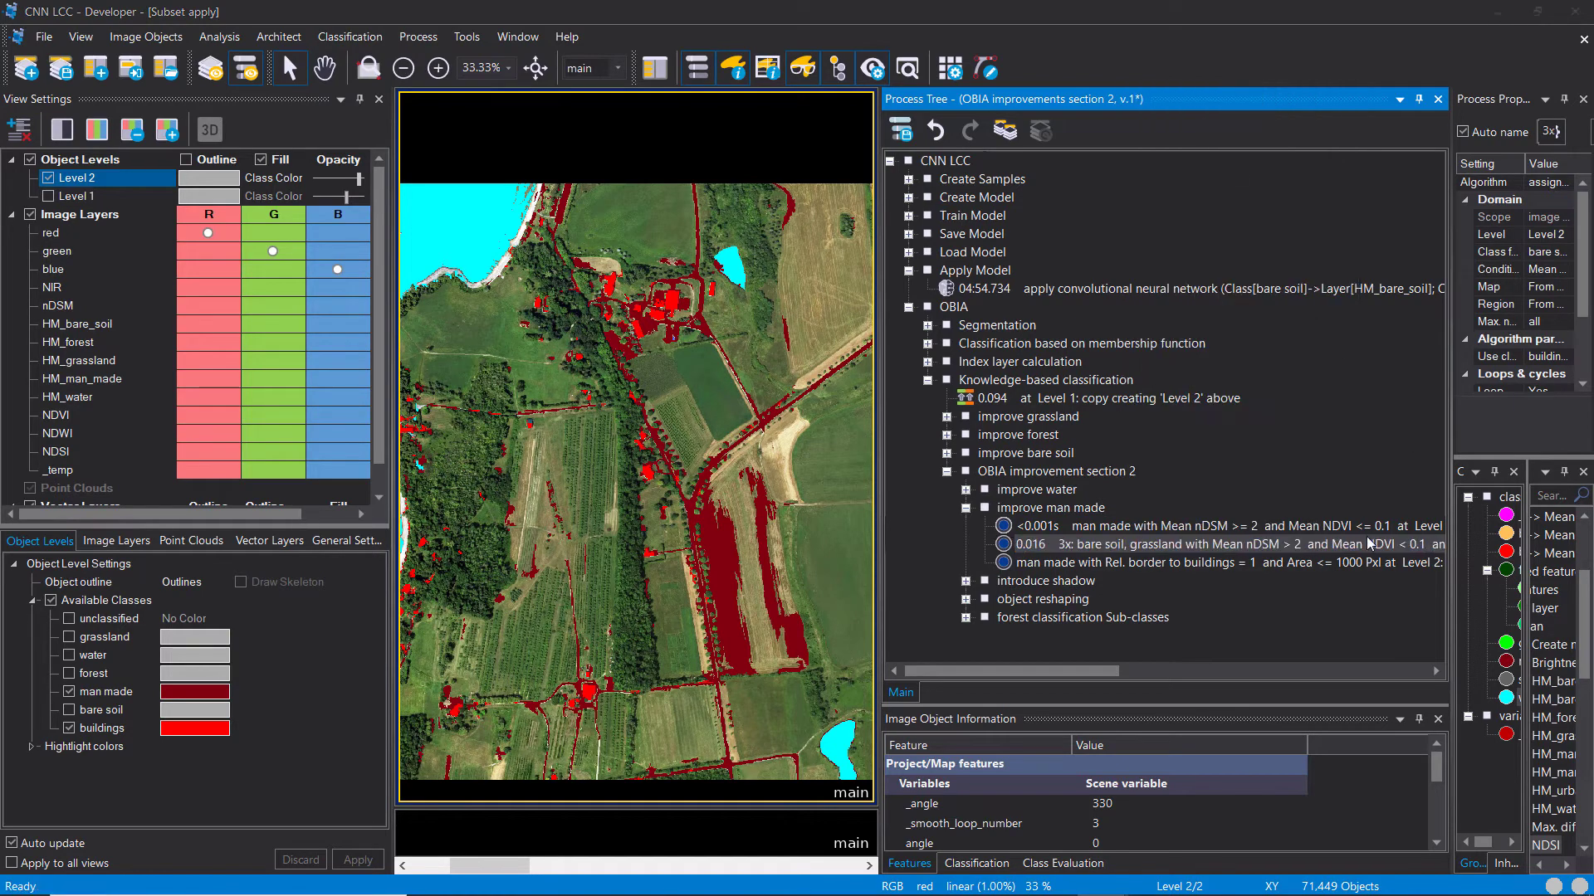
Step: Review the settings of the bare soil and grassland buildings rule and execute it again from its process editor
left_click(948, 539)
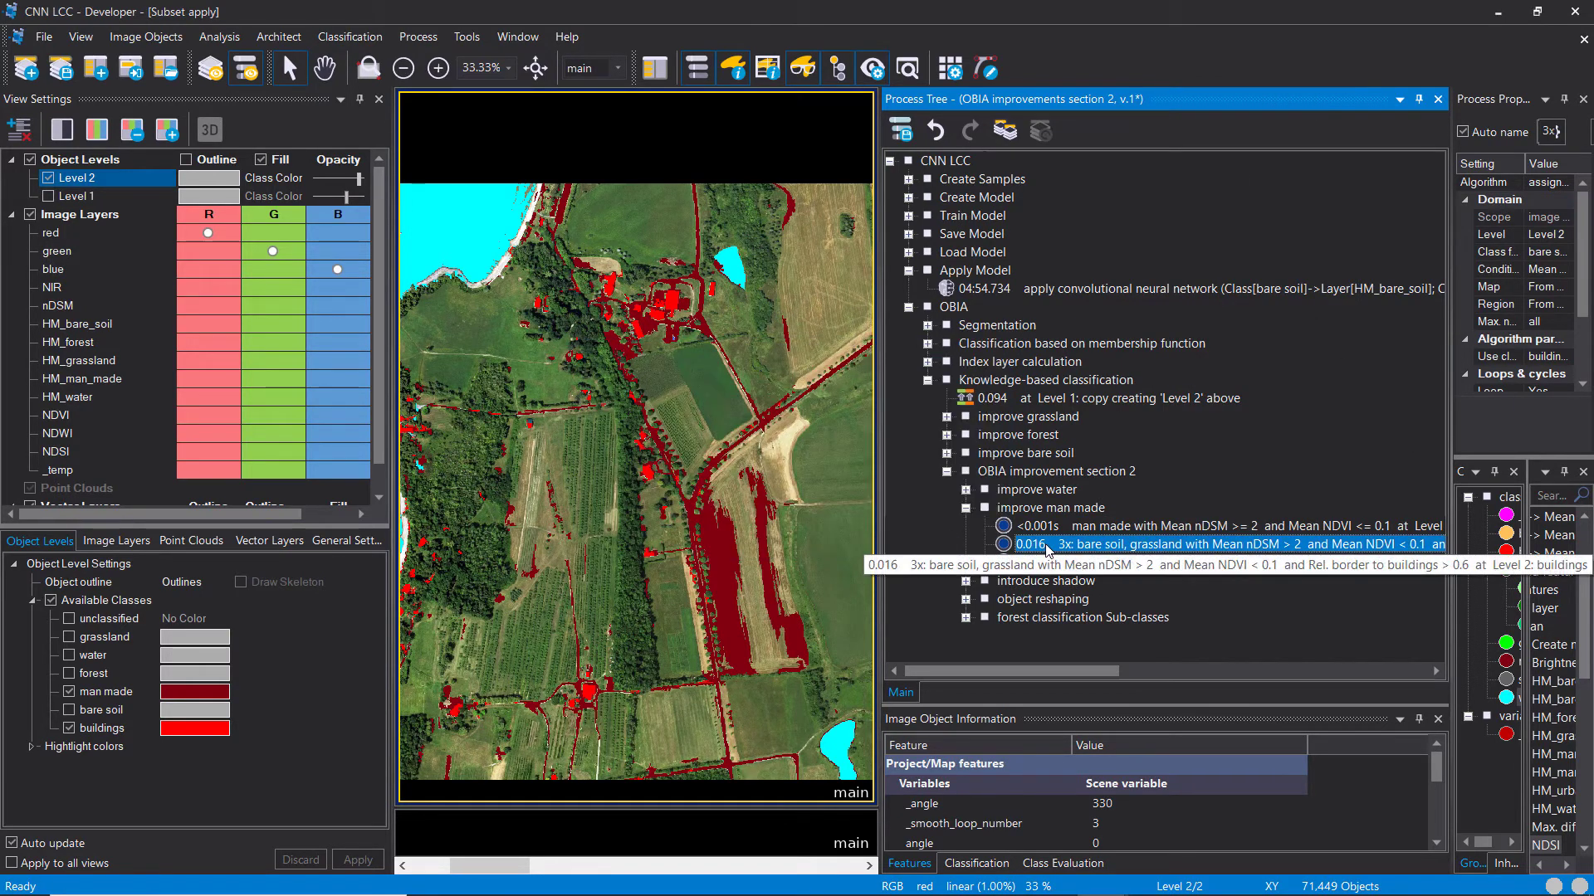
double_click(1044, 544)
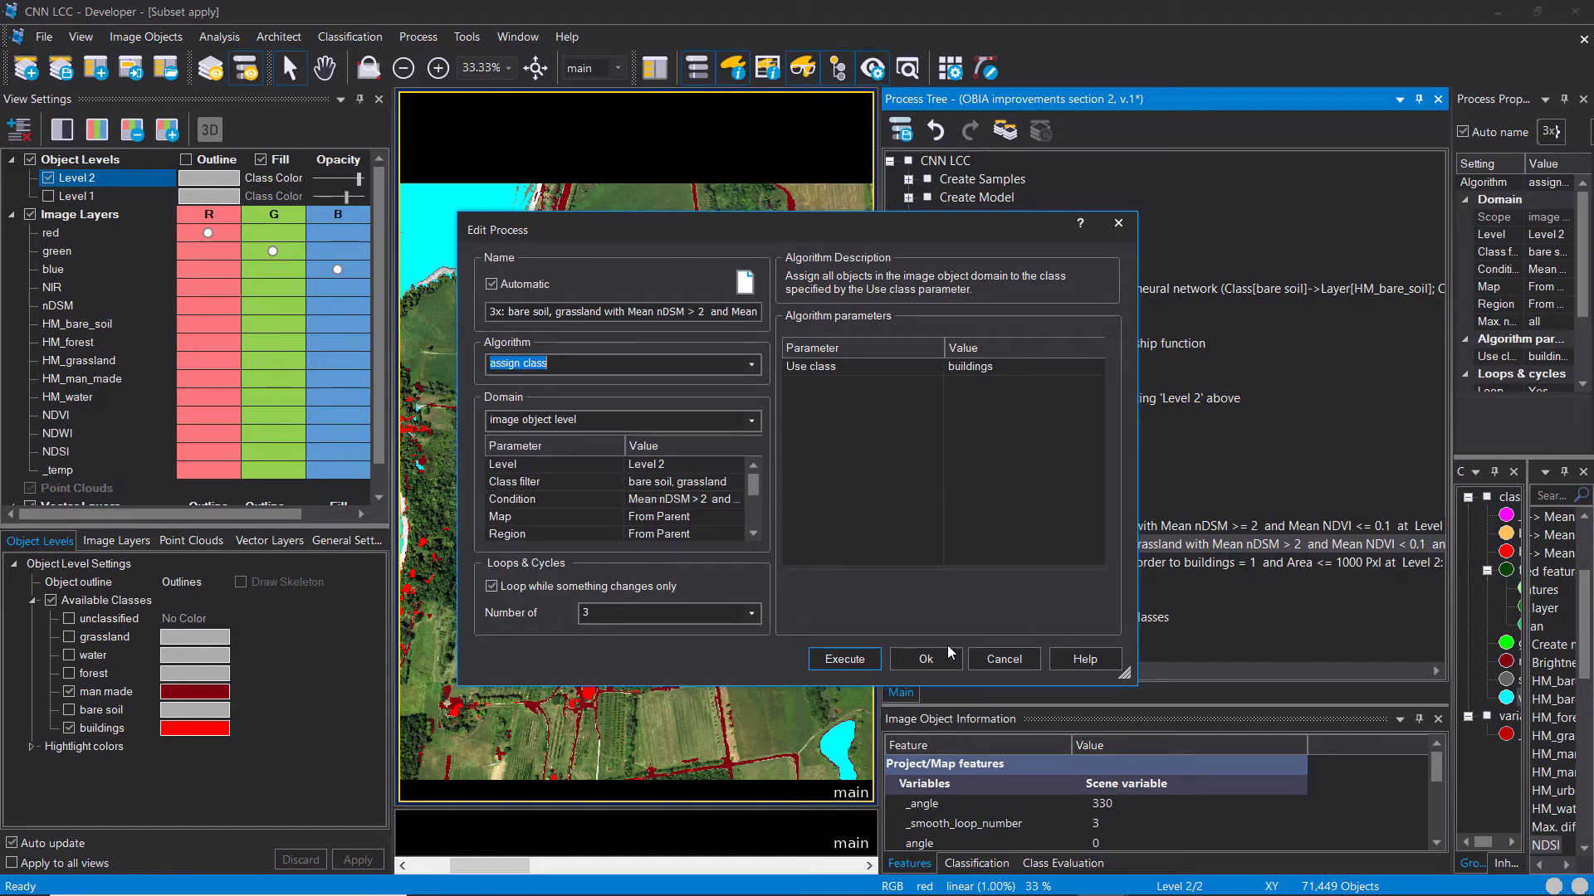
left_click(844, 659)
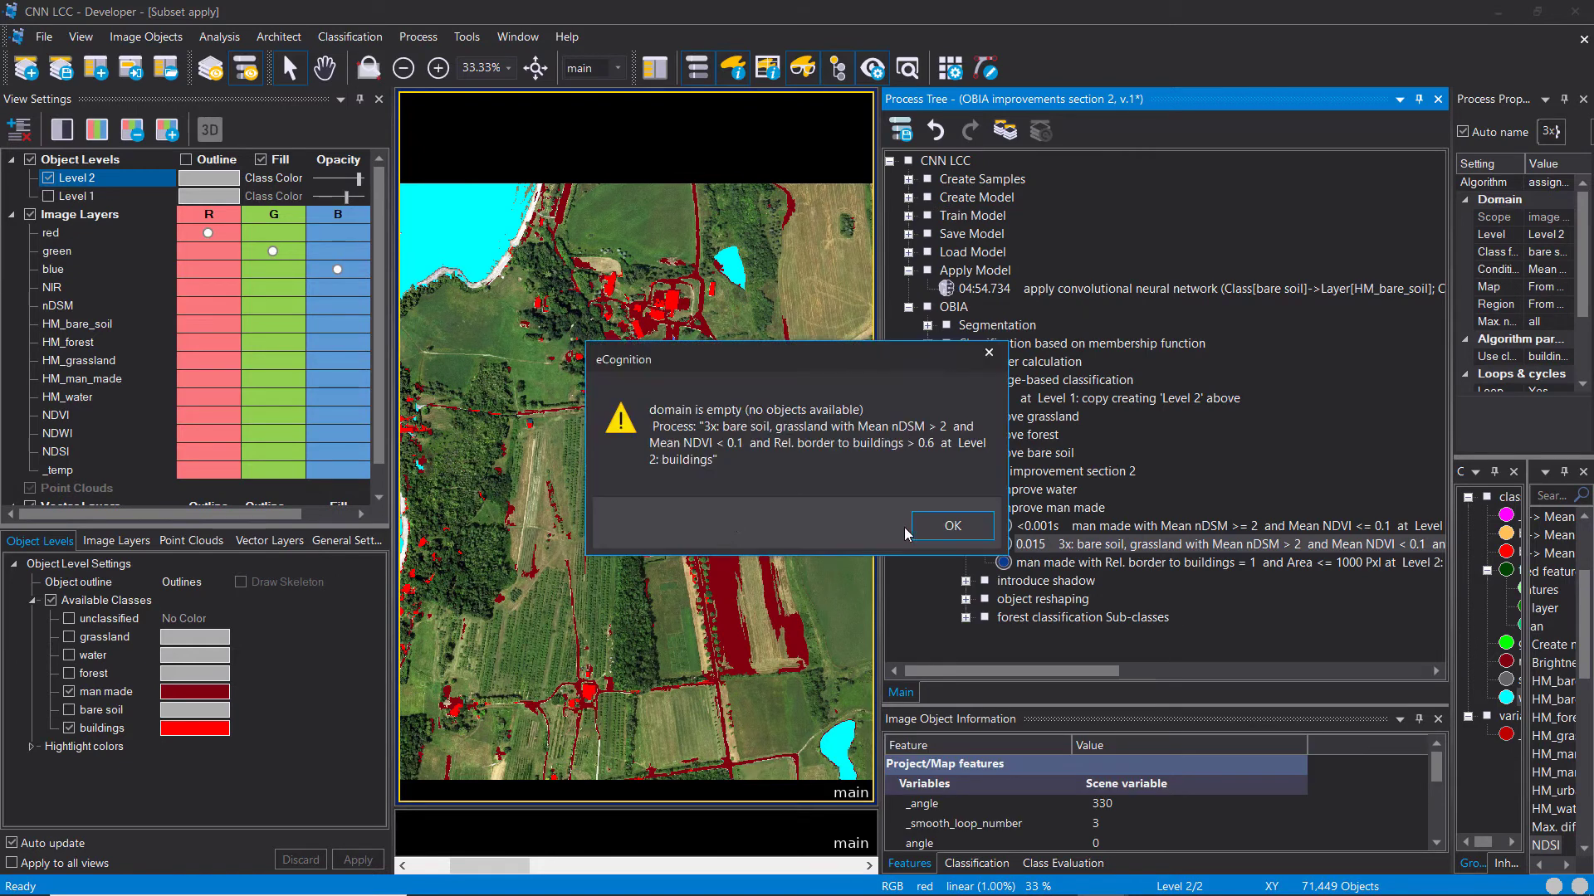
Step: Execute the rule assigning man made objects with Rel. border to buildings = 1 and Area <= 1000 Pxl to buildings
left_click(936, 526)
left_click(1087, 562)
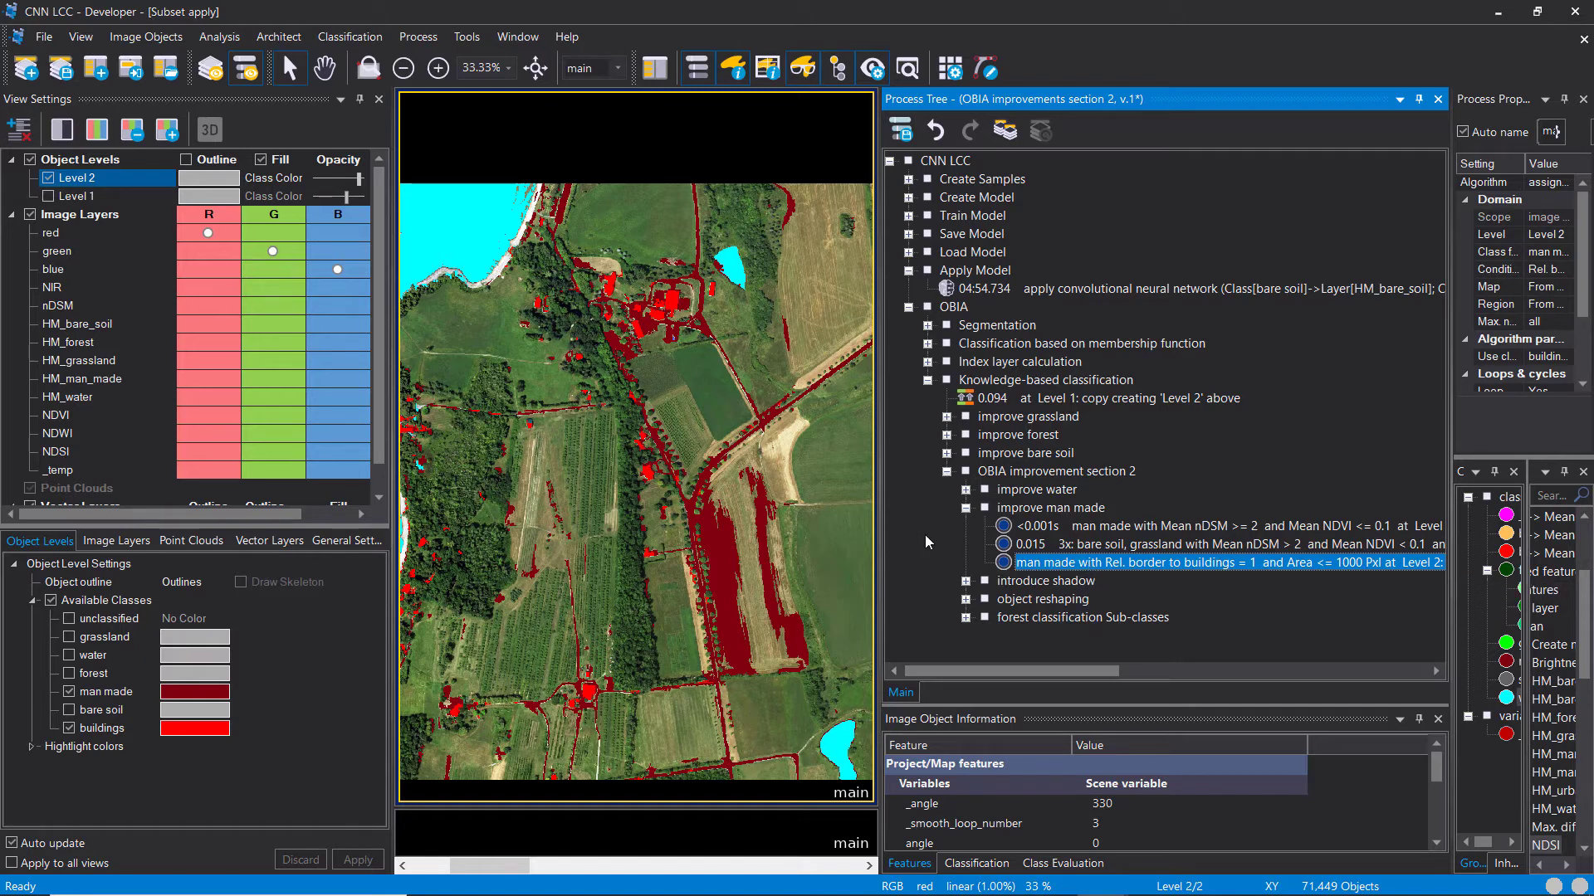
double_click(1173, 571)
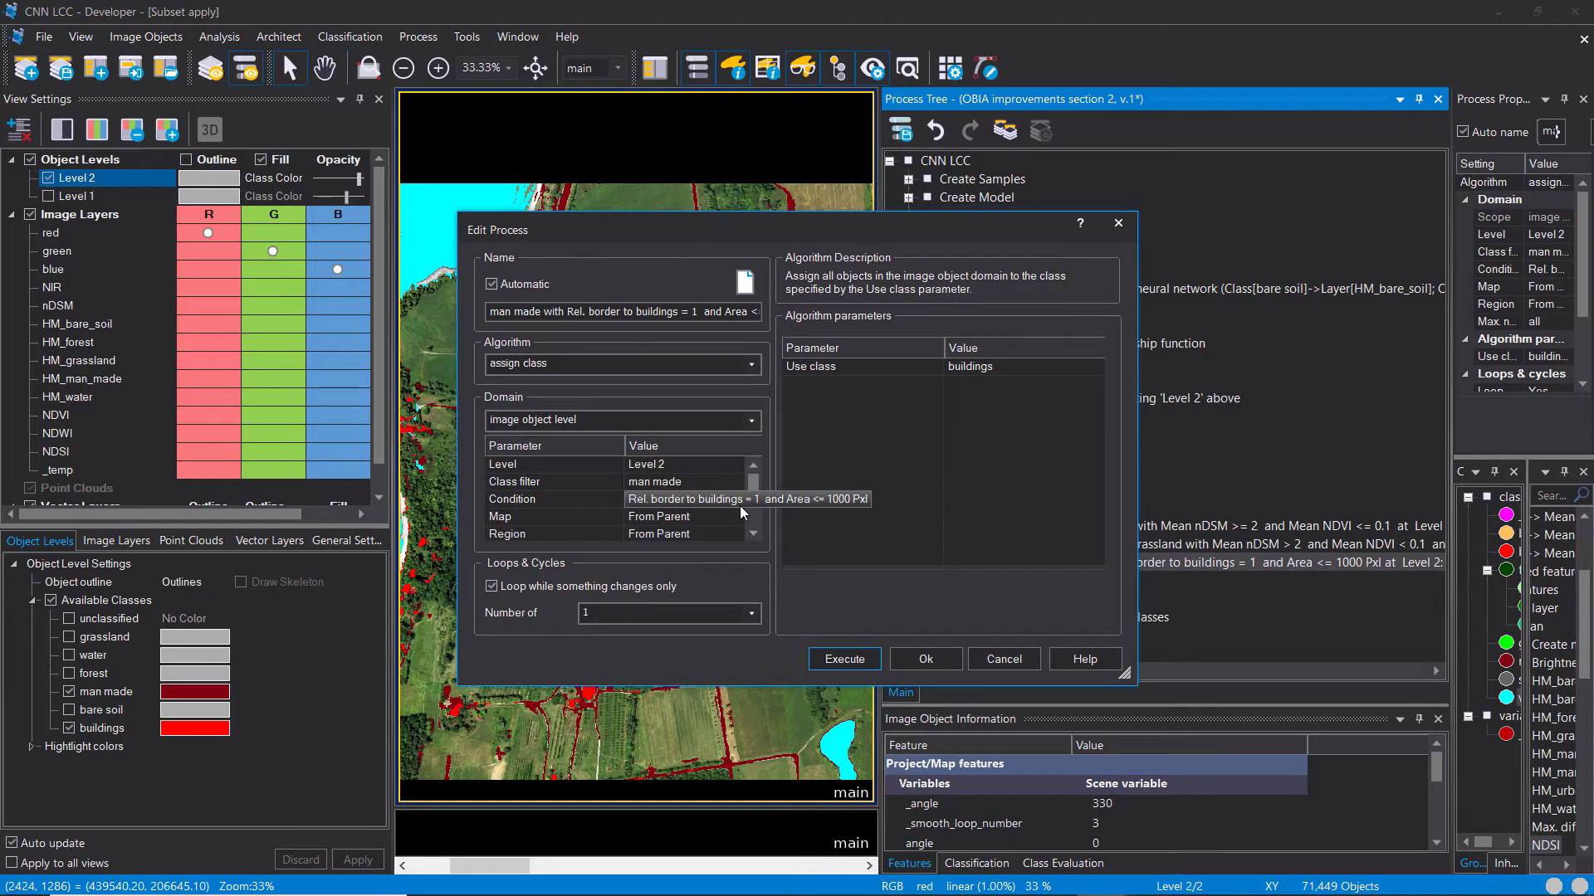
left_click(859, 660)
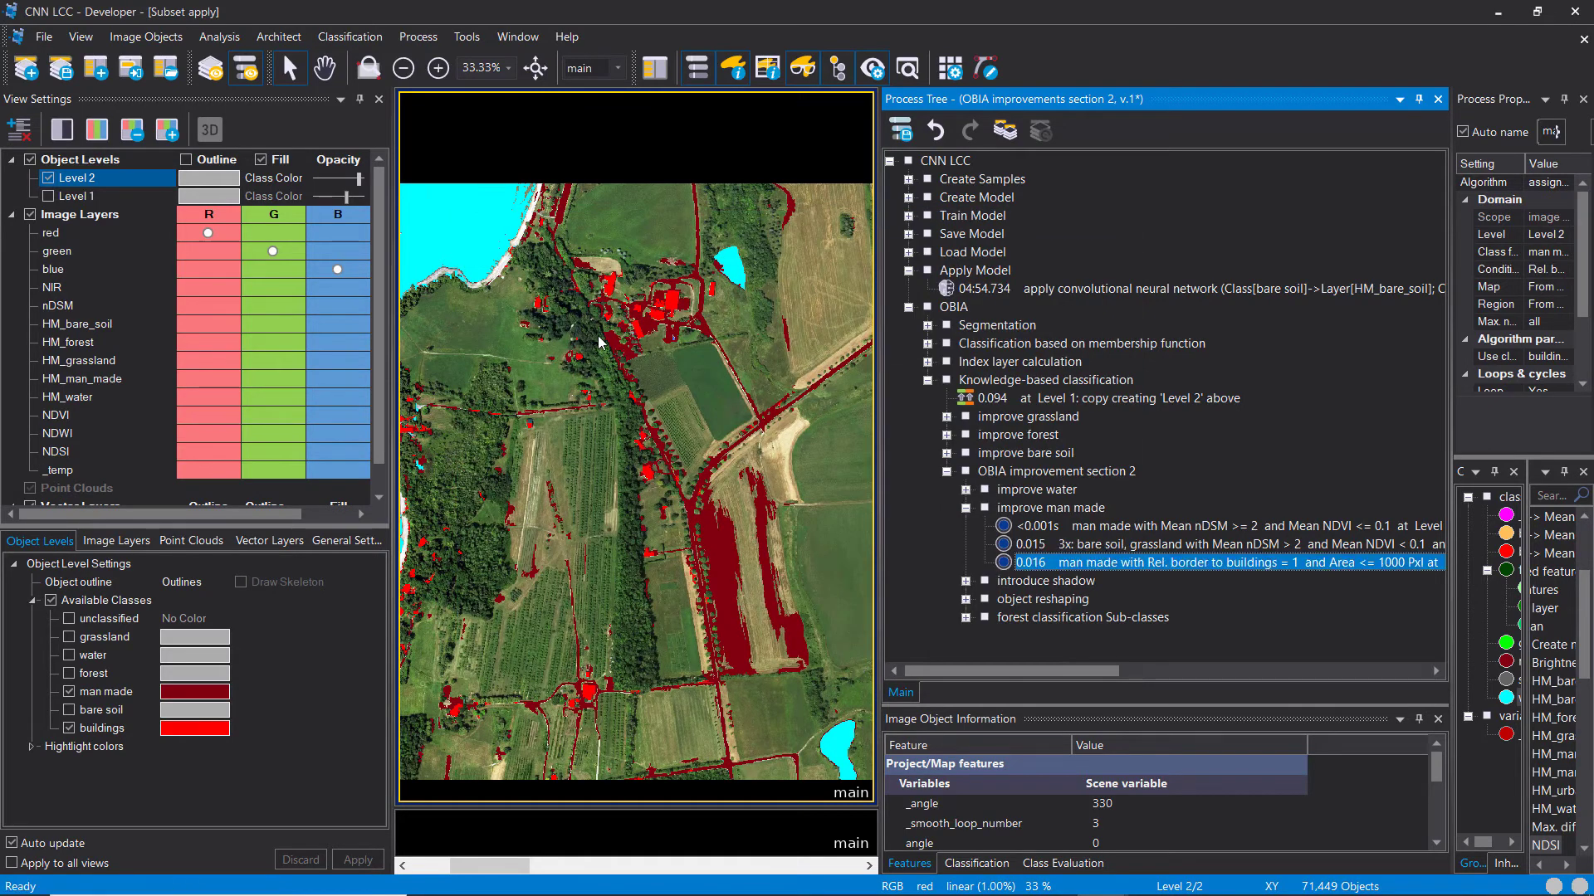
left_click(966, 508)
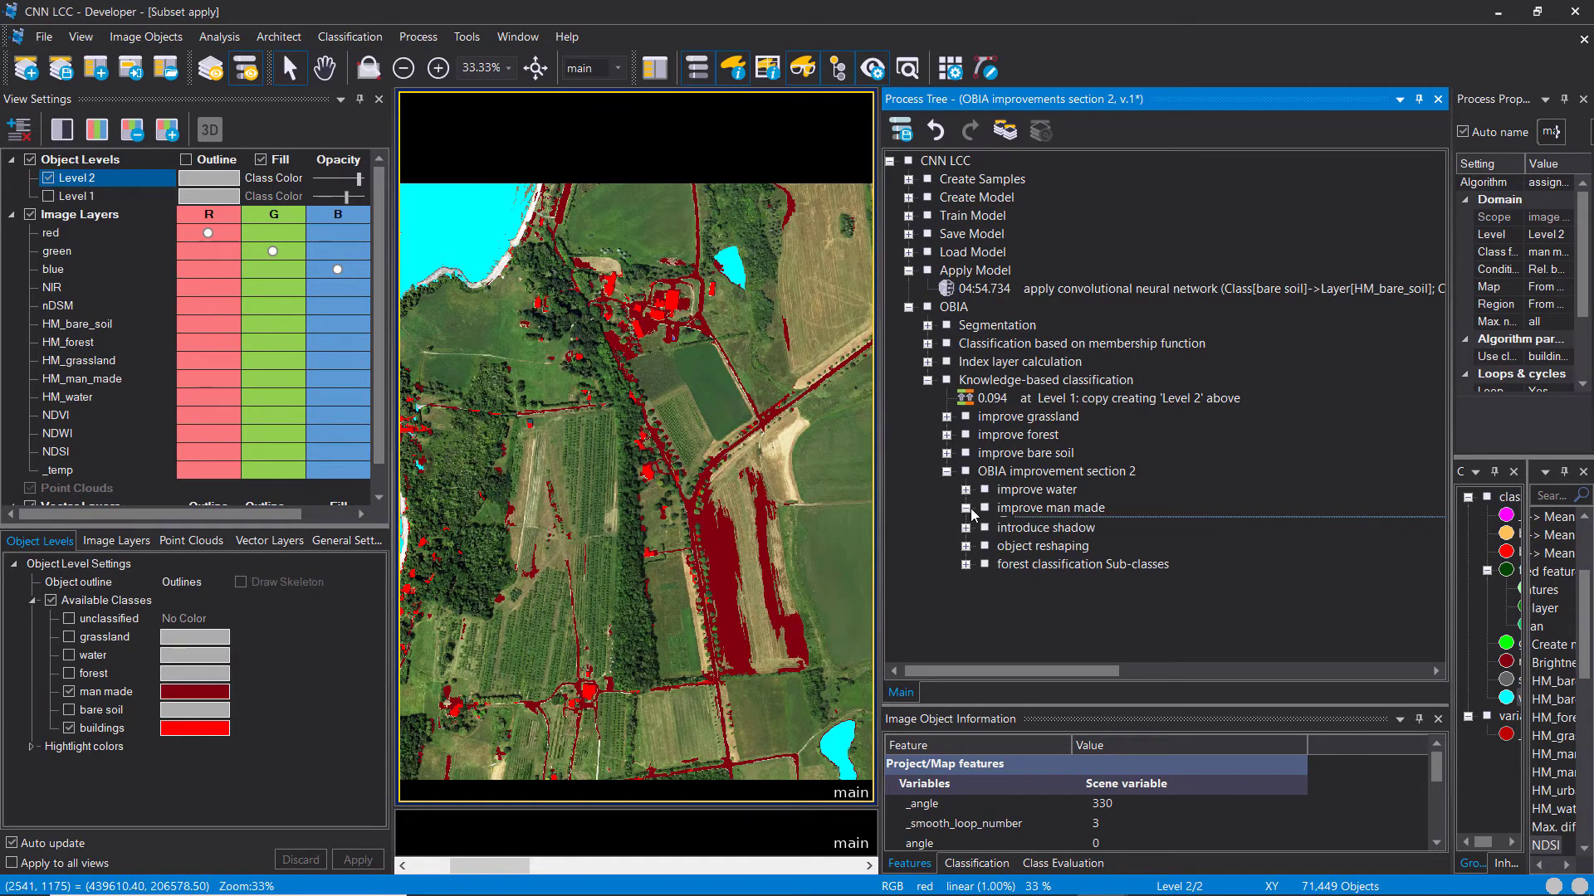
Step: Examine how buildings and man made objects are separated across the farm, housing areas and road corridors
scroll(675, 281, "up", 2)
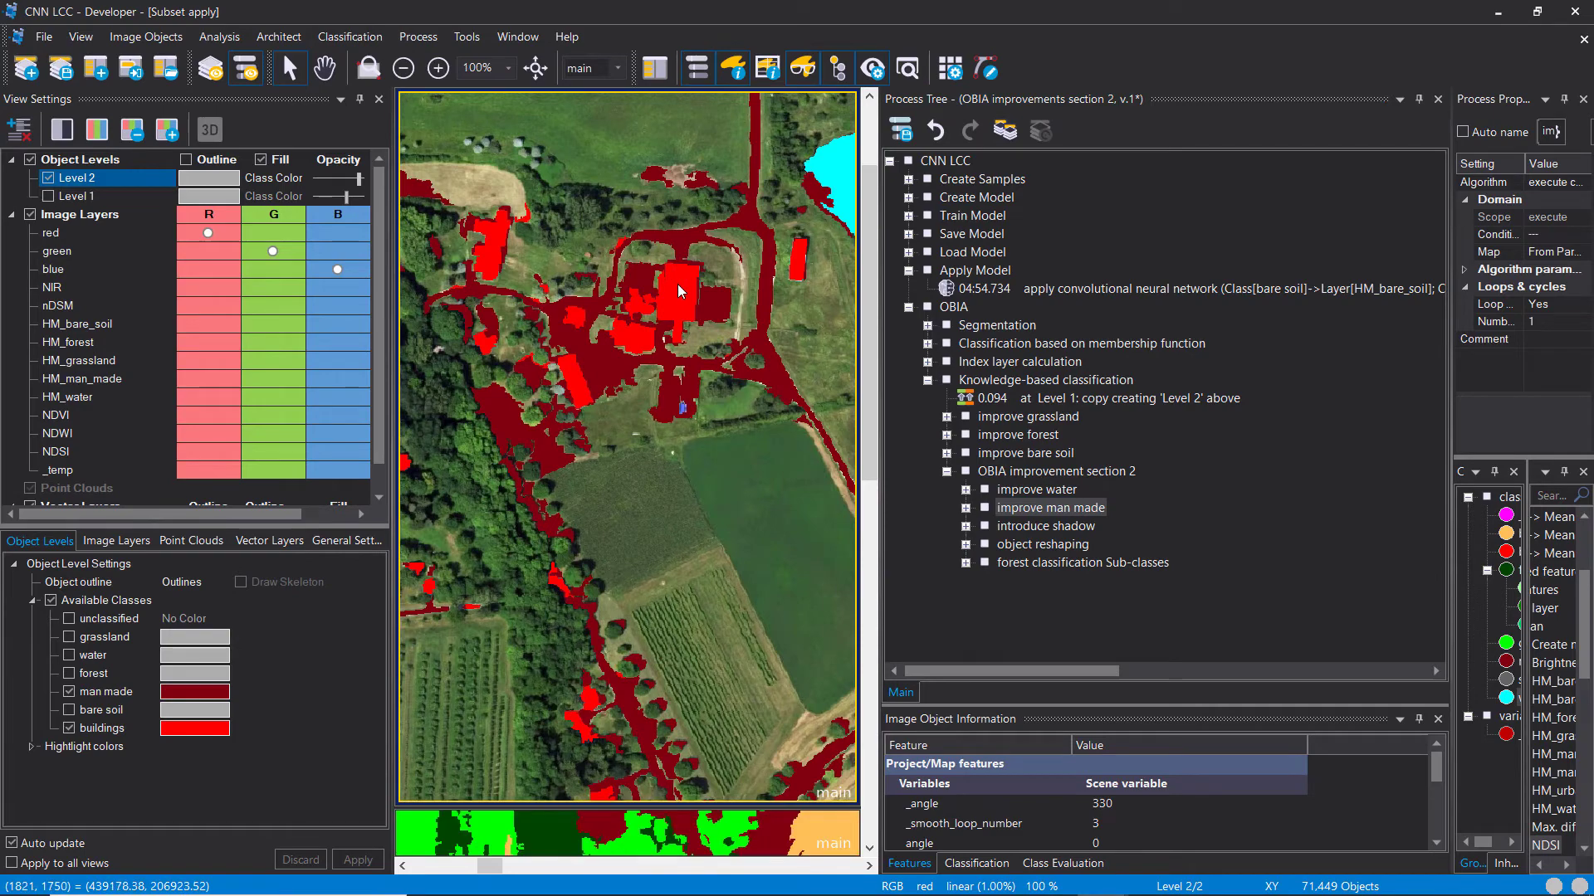
left_click_drag(780, 316, 463, 280)
scroll(737, 332, "down", 1)
left_click_drag(830, 407, 415, 415)
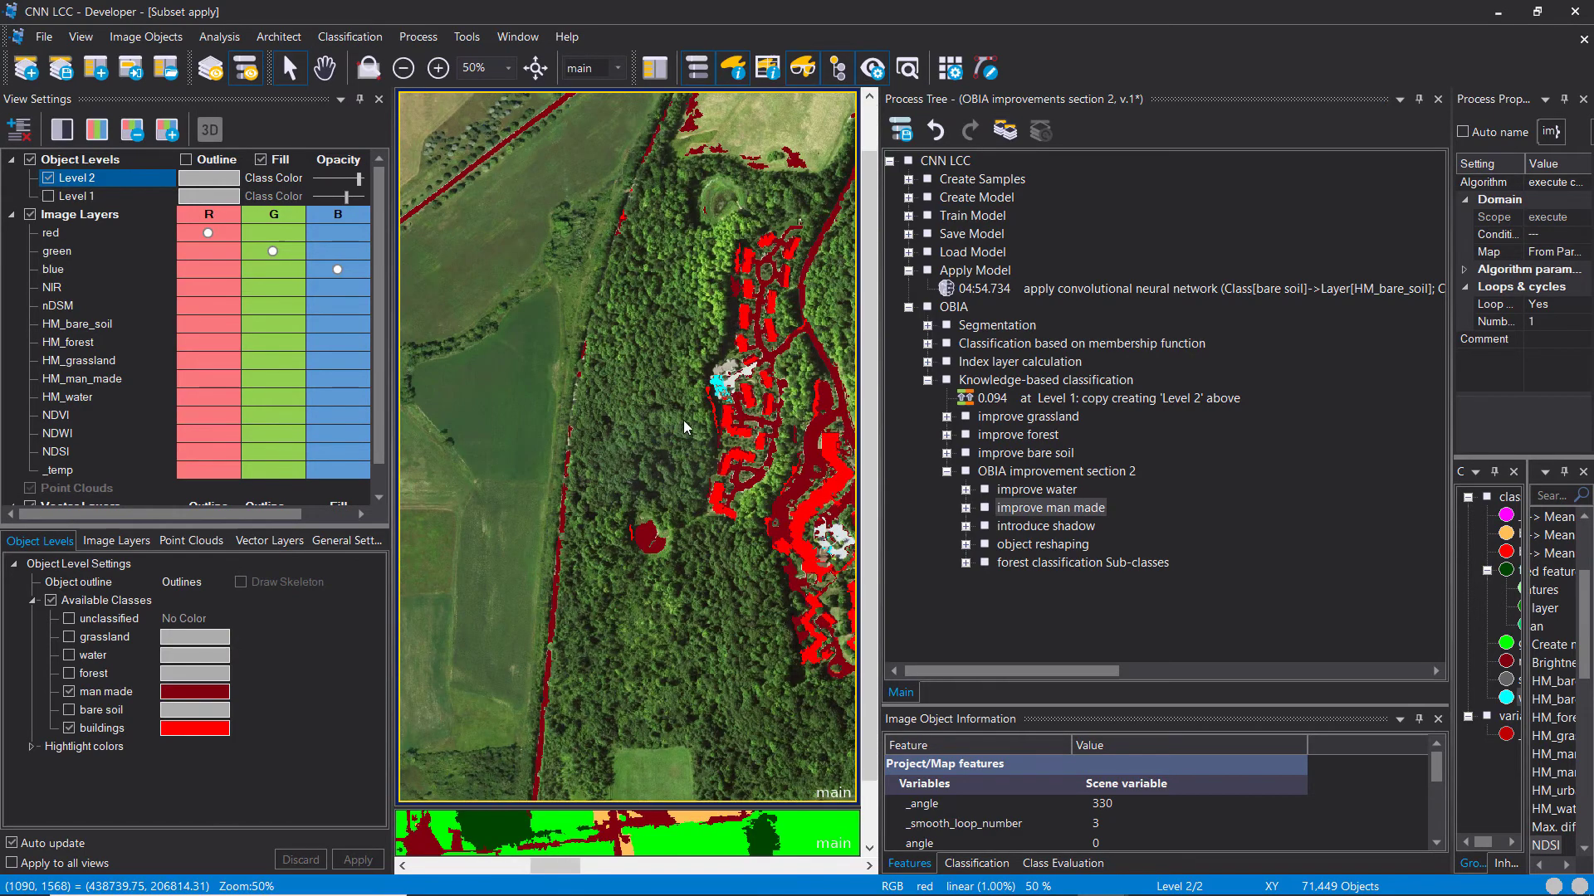
left_click_drag(781, 444, 602, 429)
left_click_drag(751, 493, 600, 496)
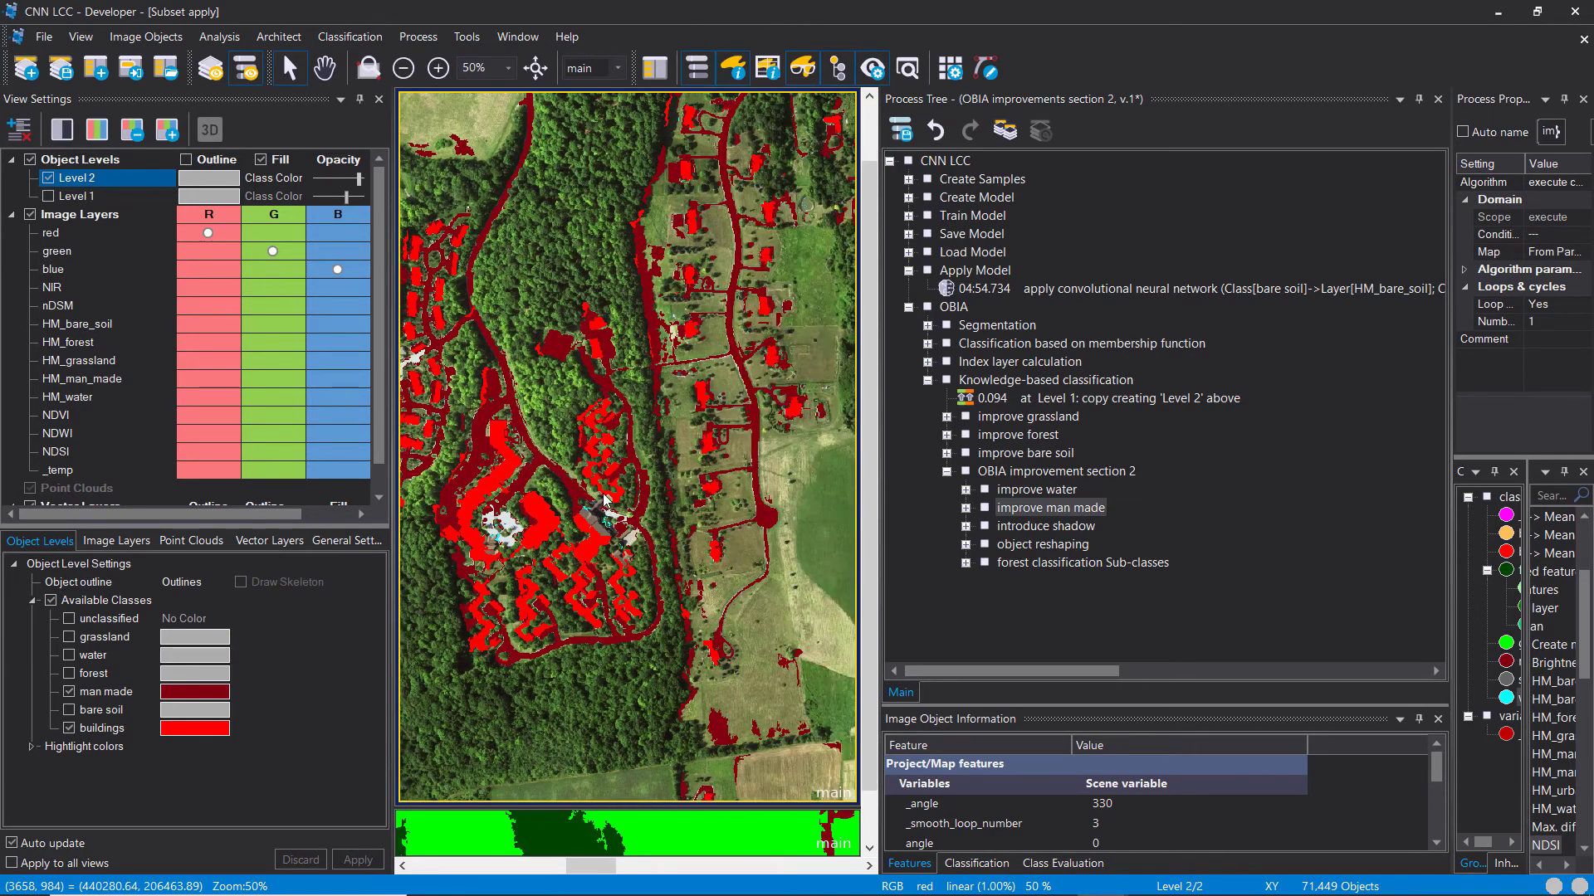
left_click_drag(767, 265, 625, 300)
left_click_drag(836, 291, 627, 325)
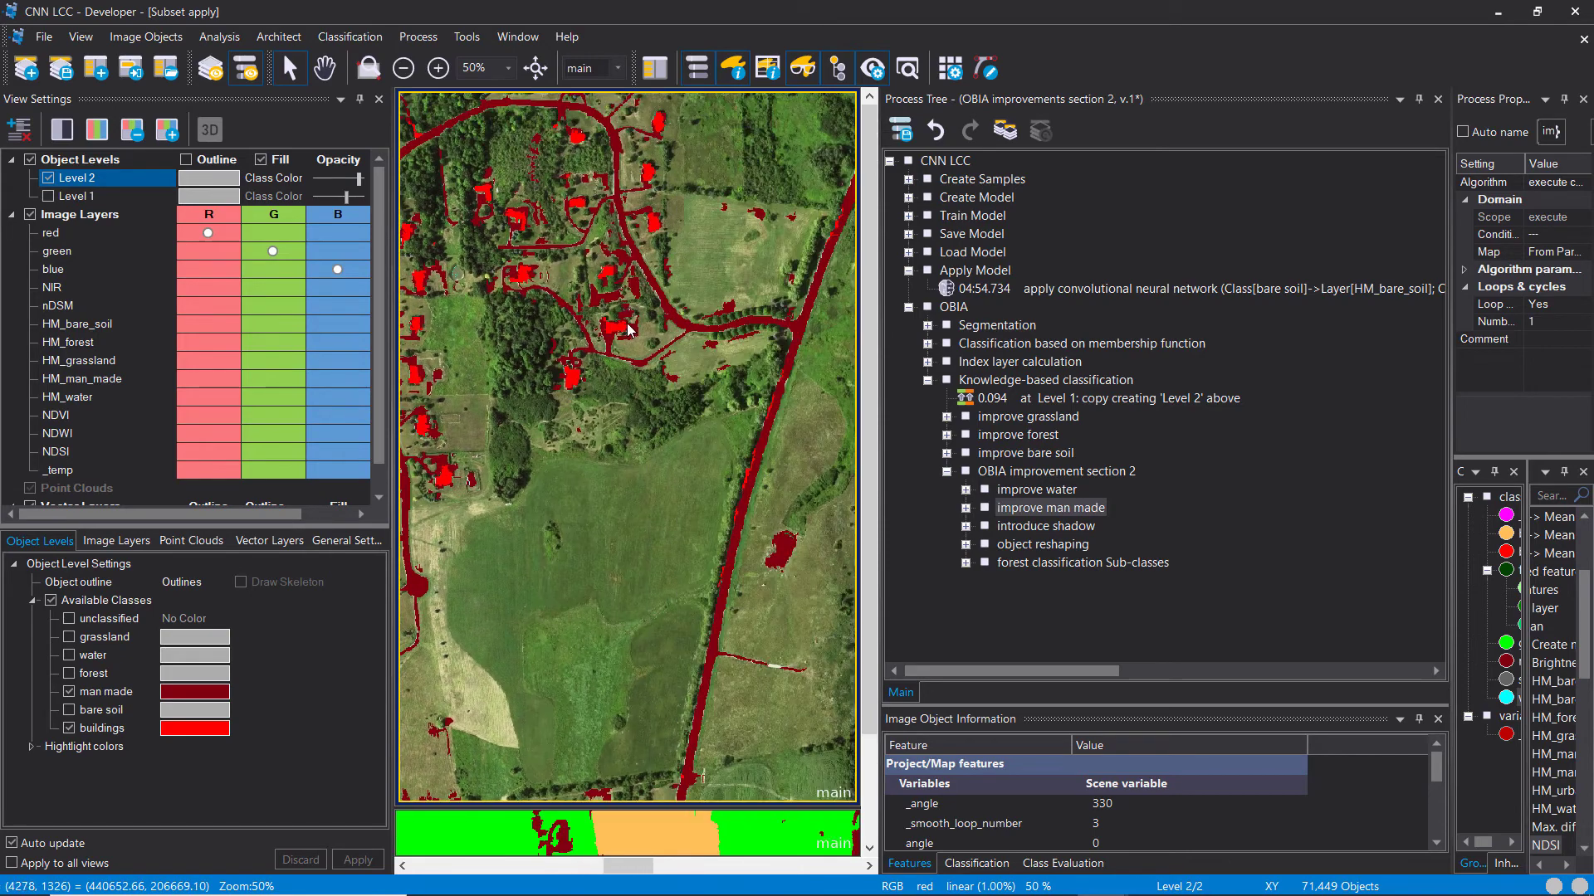
scroll(629, 329, "down", 1)
left_click_drag(855, 274, 595, 372)
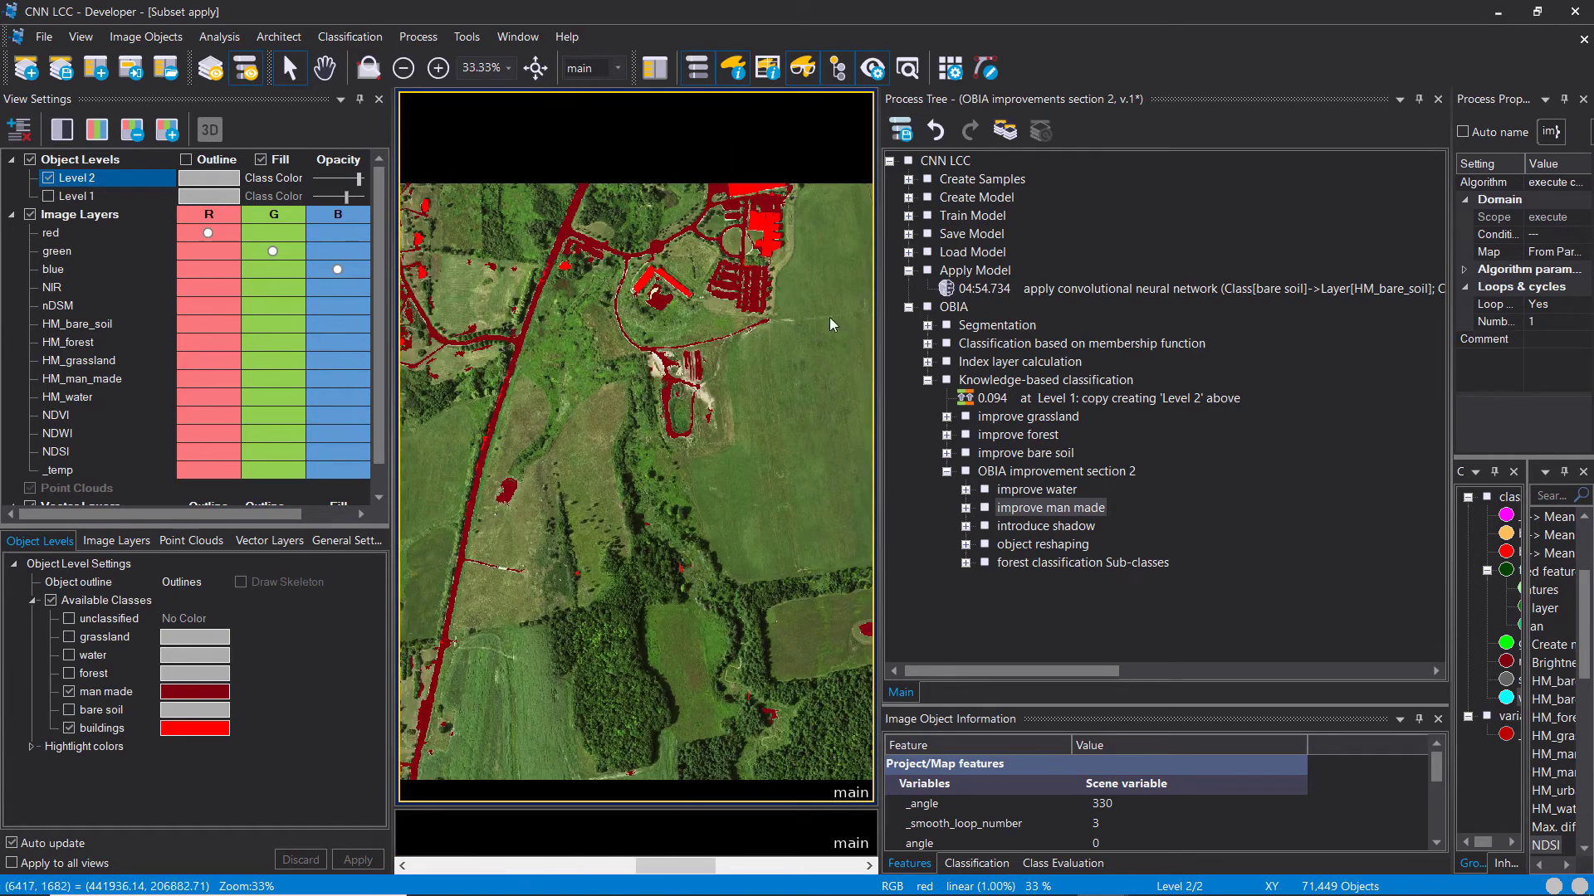
Step: Expand the introduce shadow rules and display the bare soil, forest, water and grassland classes as well
left_click(966, 526)
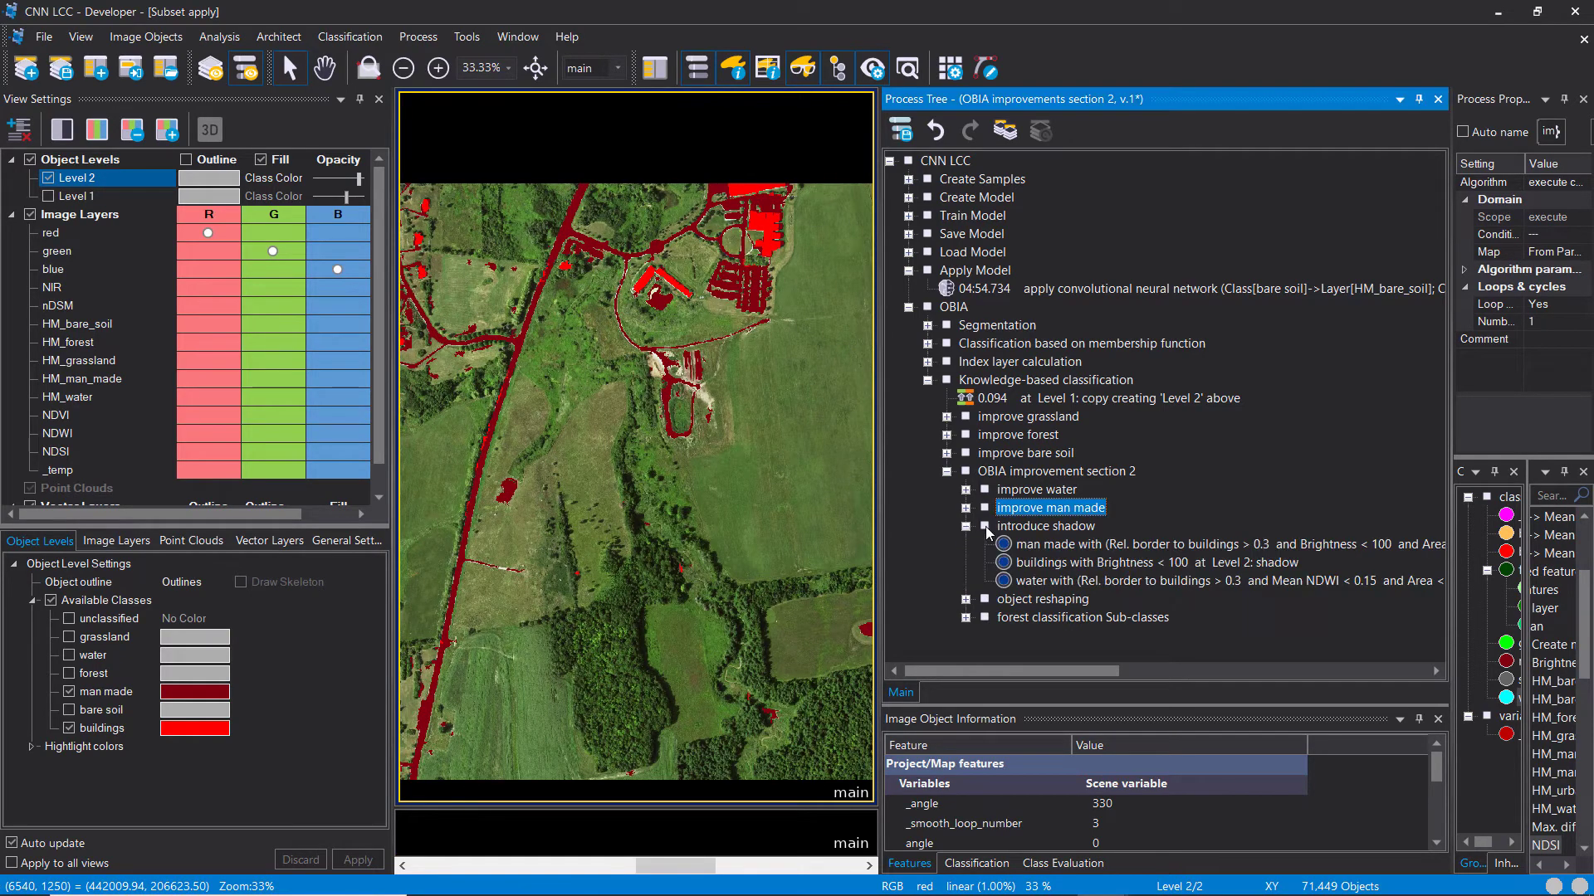
scroll(631, 431, "left", 3)
left_click(69, 709)
left_click(69, 673)
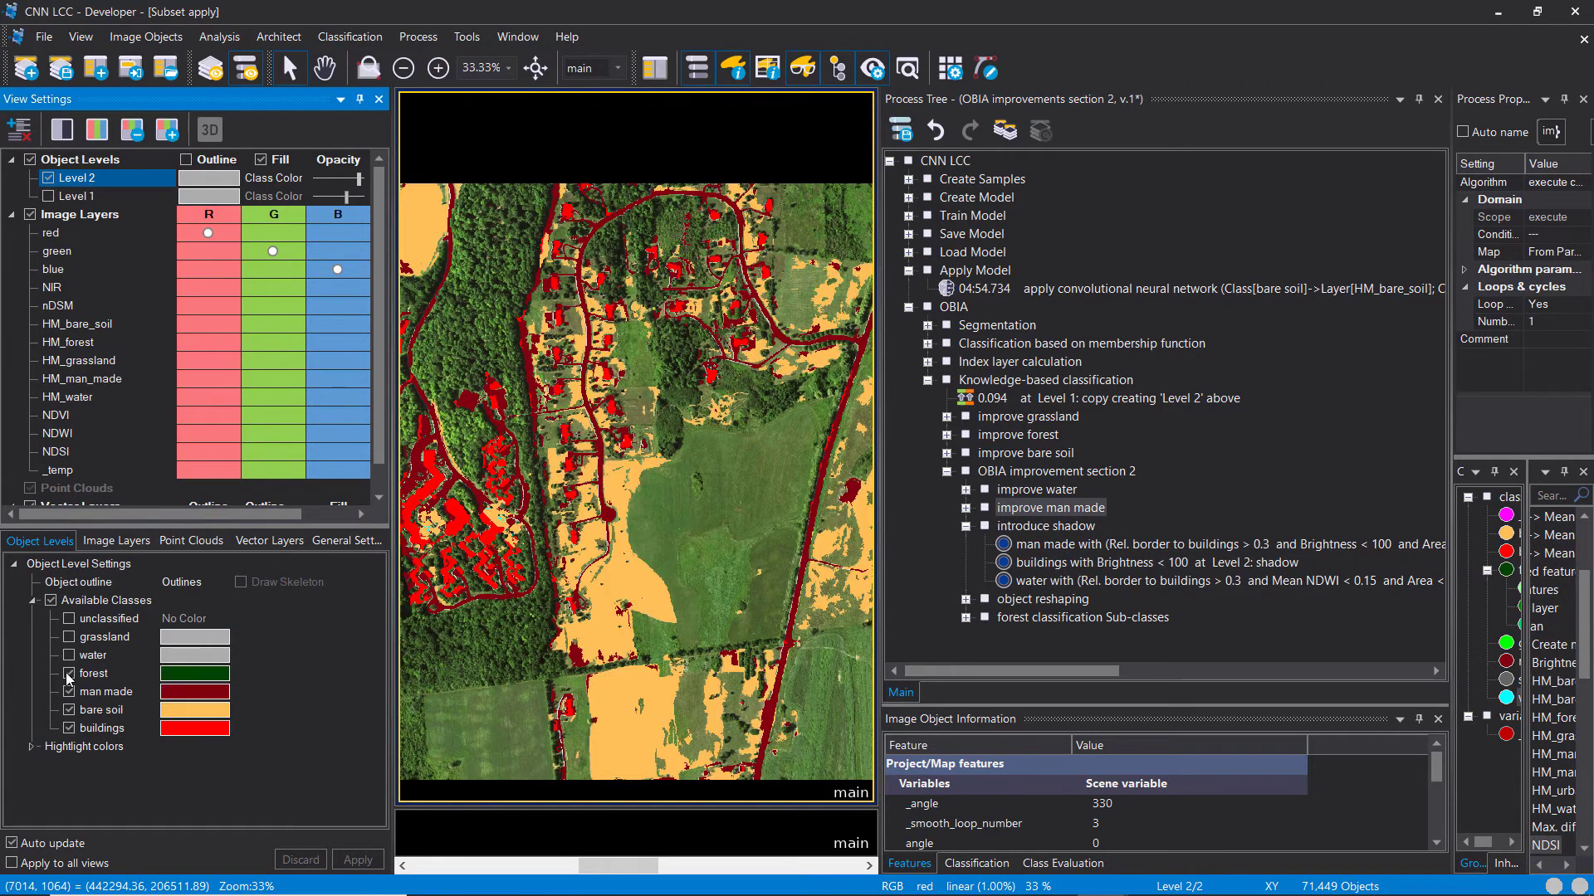
left_click(69, 654)
left_click(68, 637)
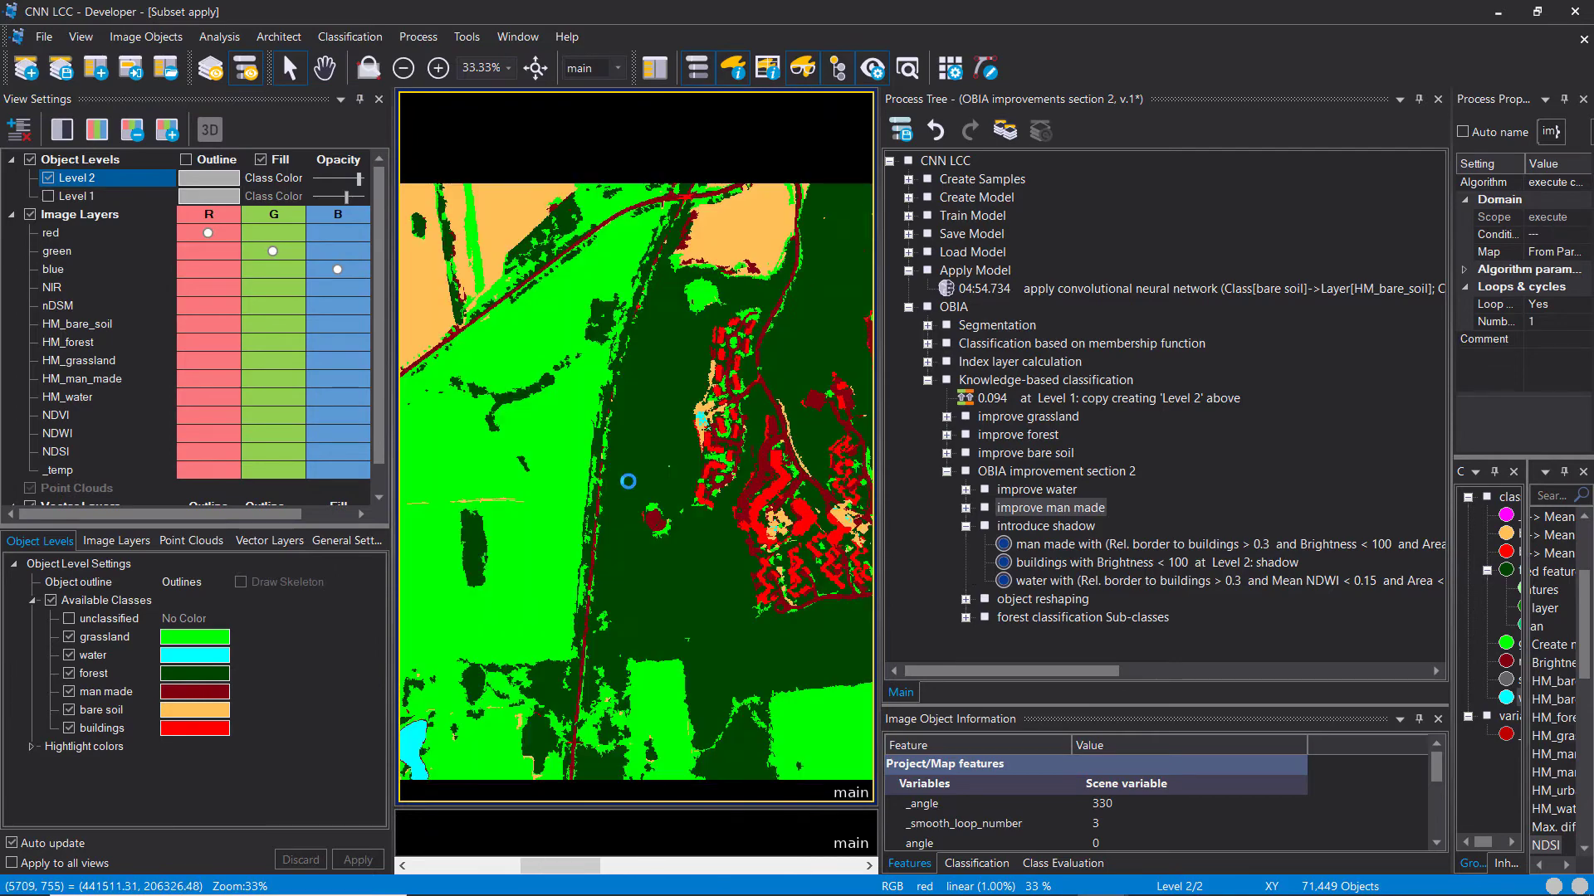
Step: Compare the Level 2 classification with the imagery along the tree-lined road, and execute the introduce shadow rules
scroll(625, 481, "left", 3)
scroll(616, 387, "up", 3)
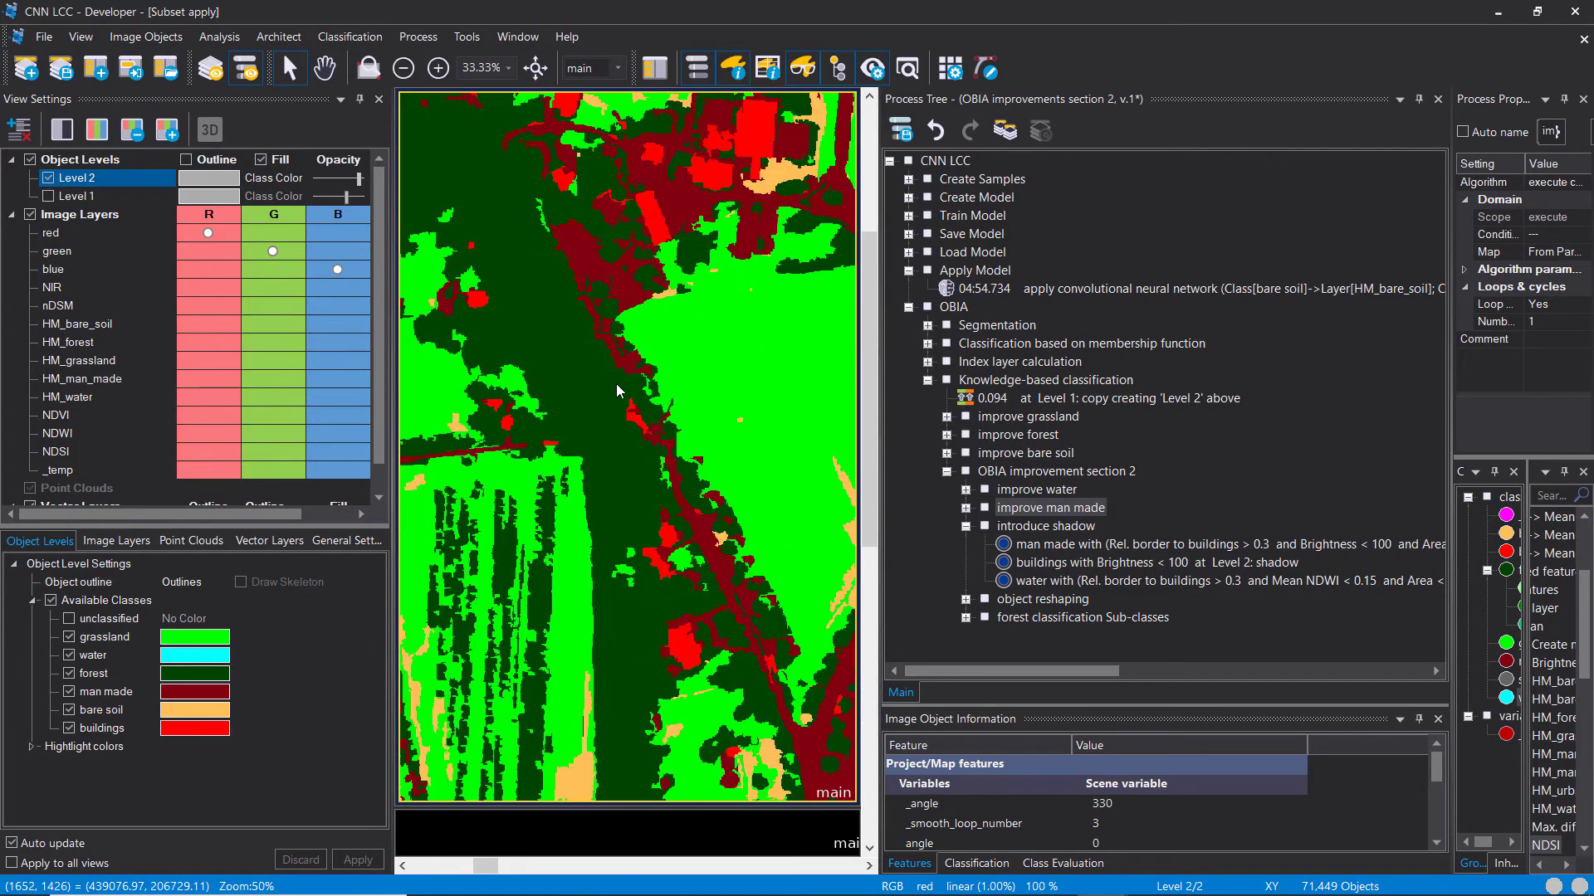
scroll(620, 491, "up", 1)
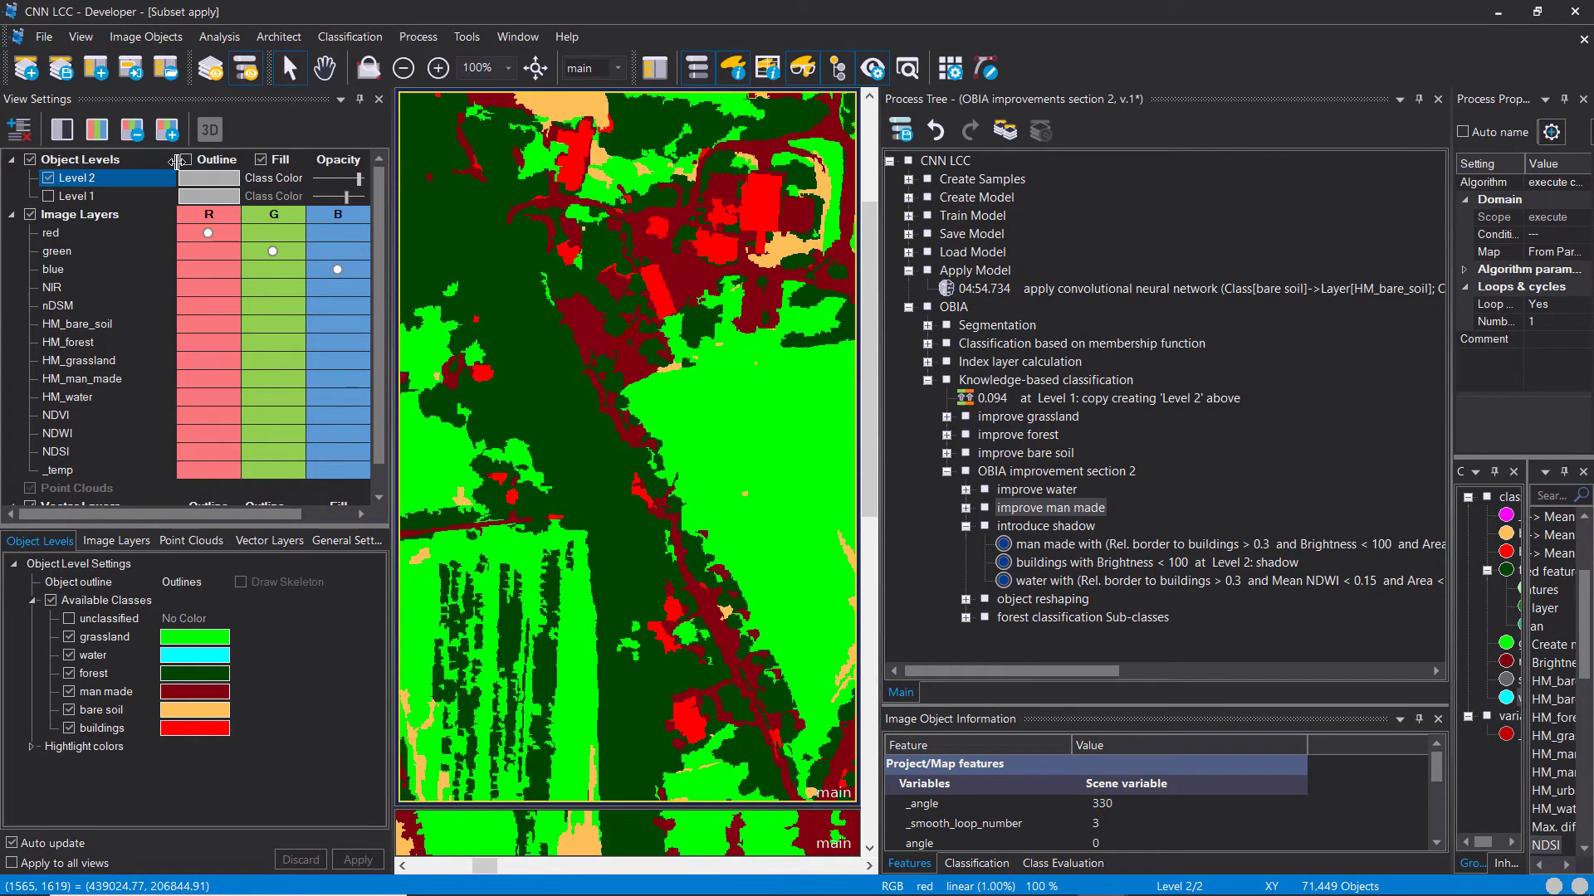
left_click(48, 178)
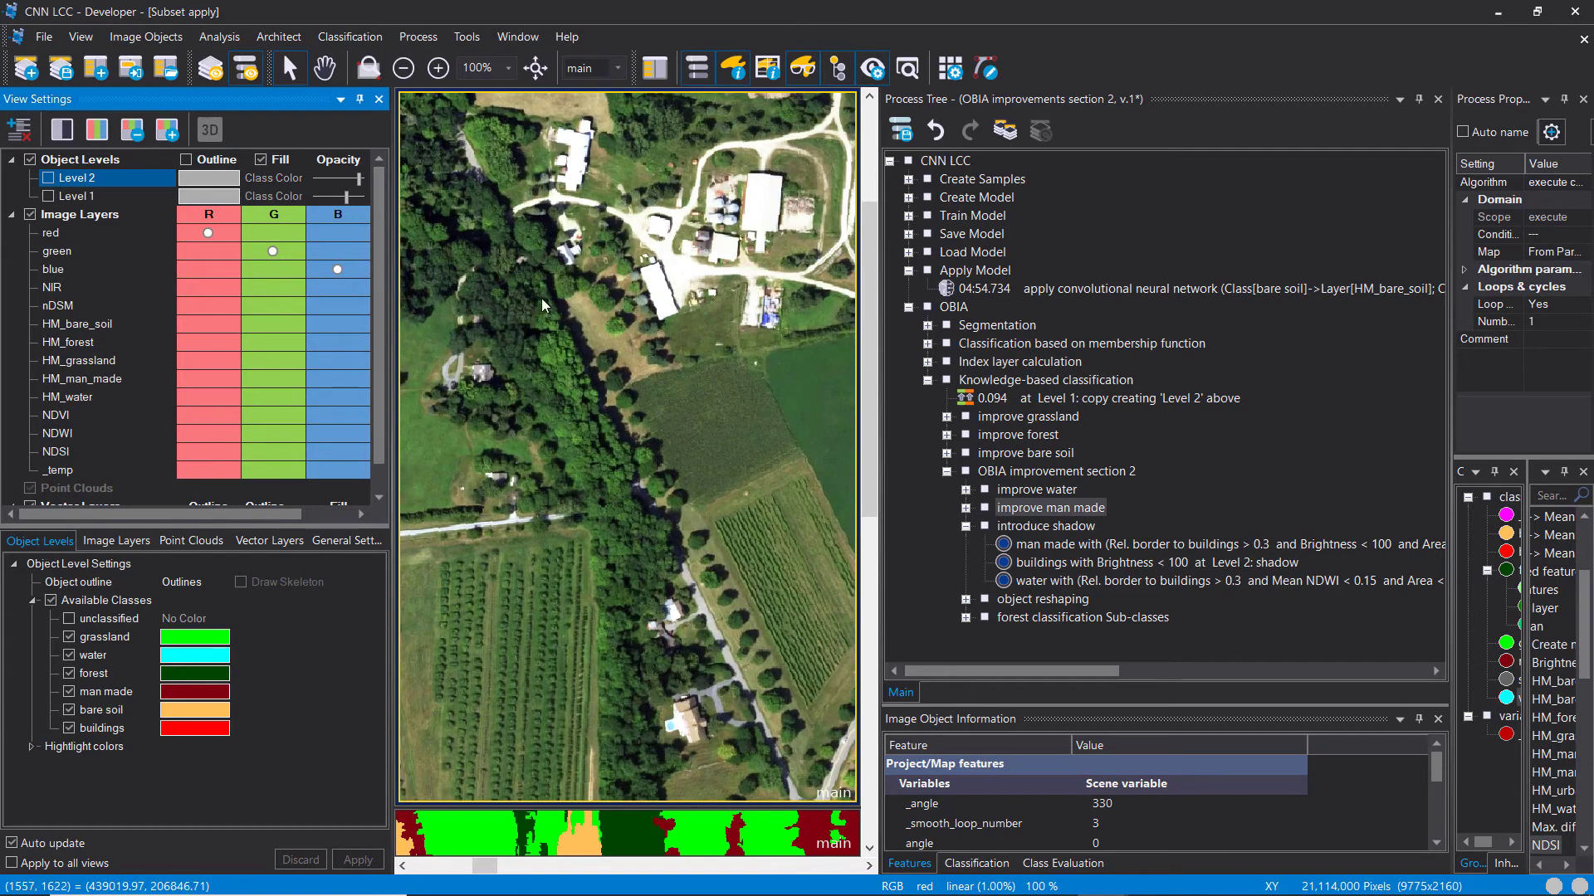
left_click(49, 177)
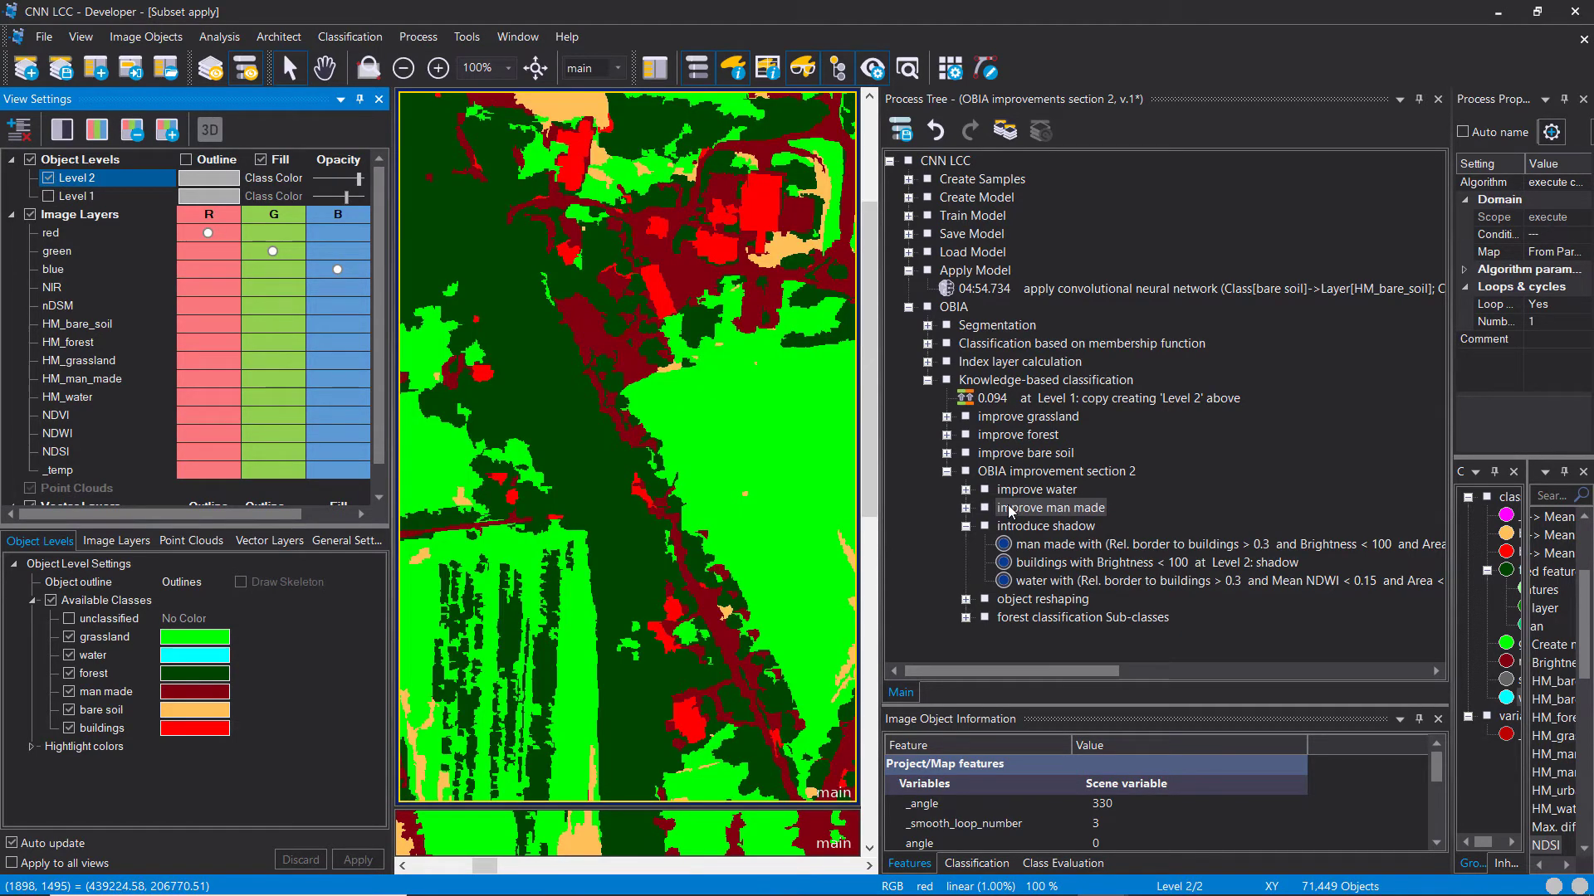
right_click(1018, 532)
left_click(1073, 78)
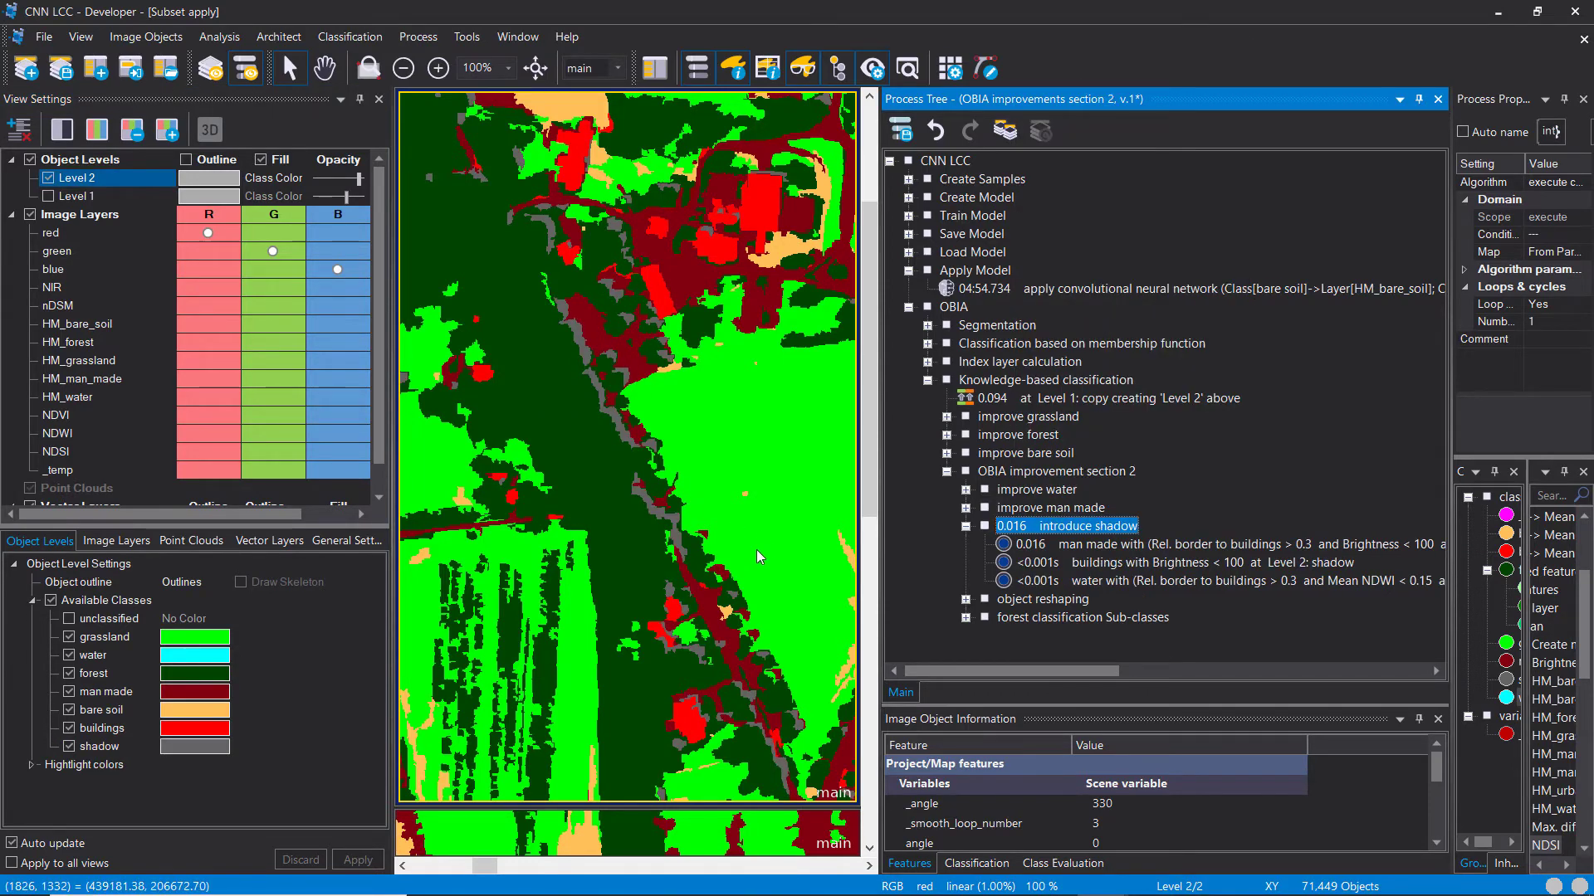
scroll(592, 399, "up", 2)
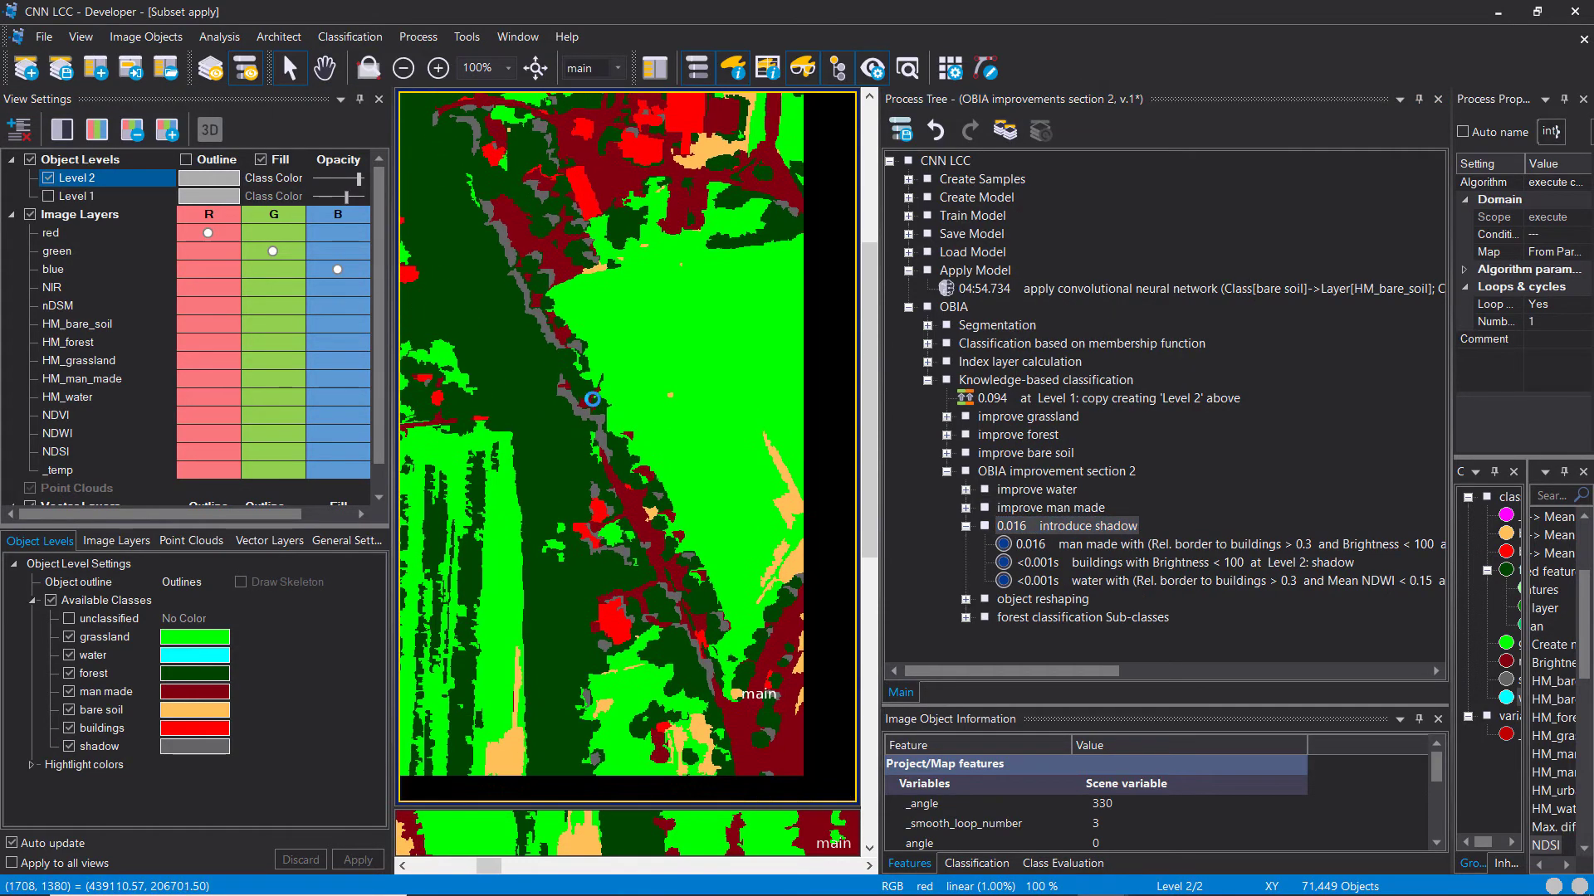
left_click(965, 526)
mouse_move(625, 363)
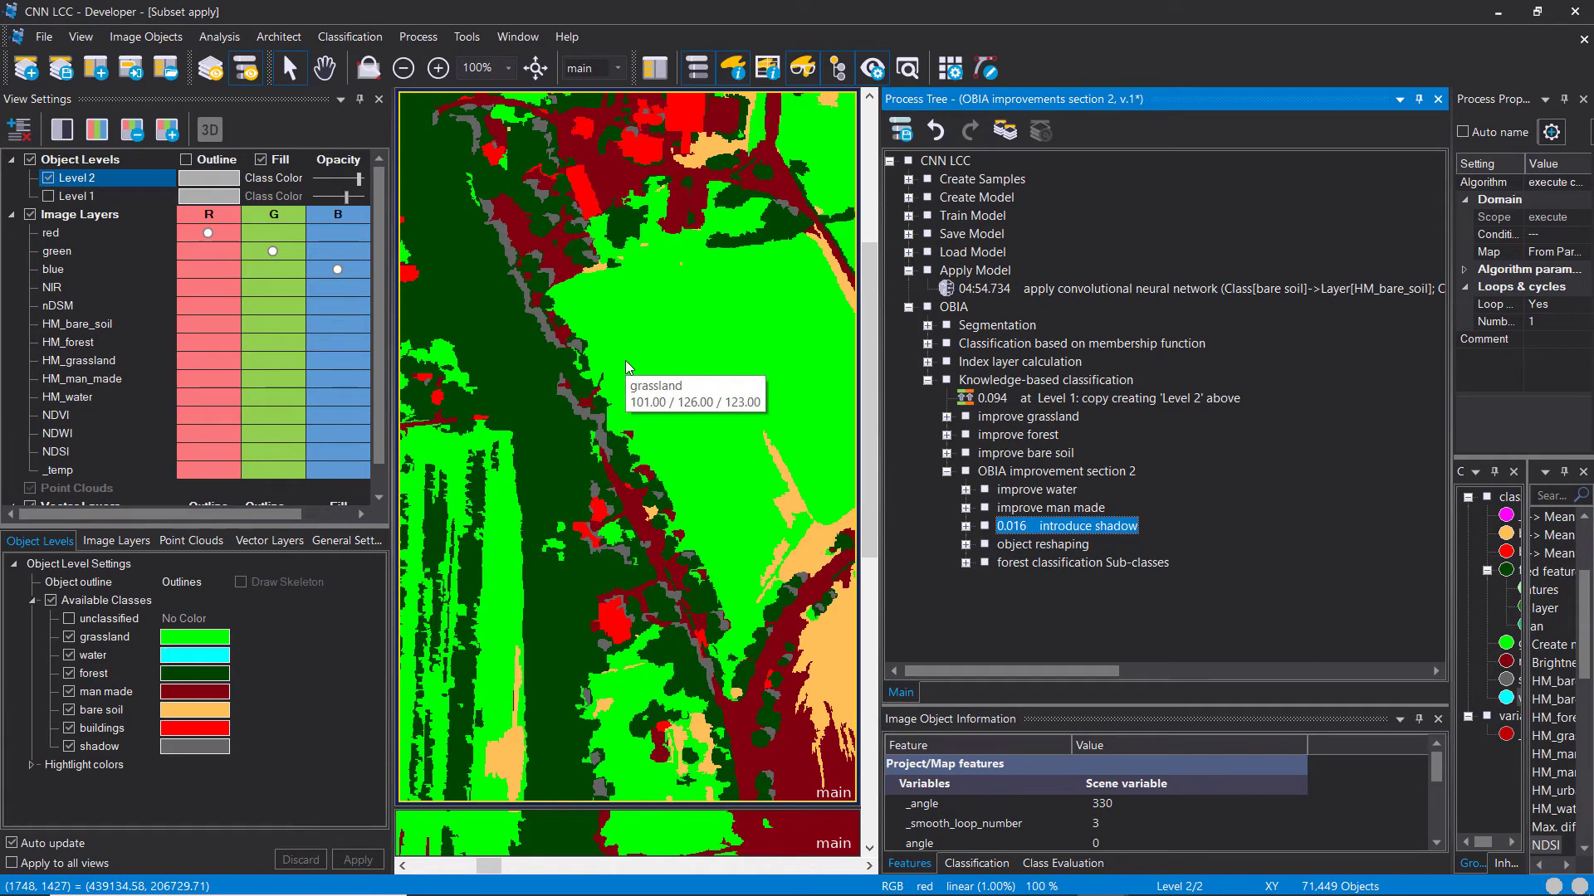
Step: Turn on the Level 2 object outlines and execute the first merge region process of object reshaping for all classes
left_click(965, 545)
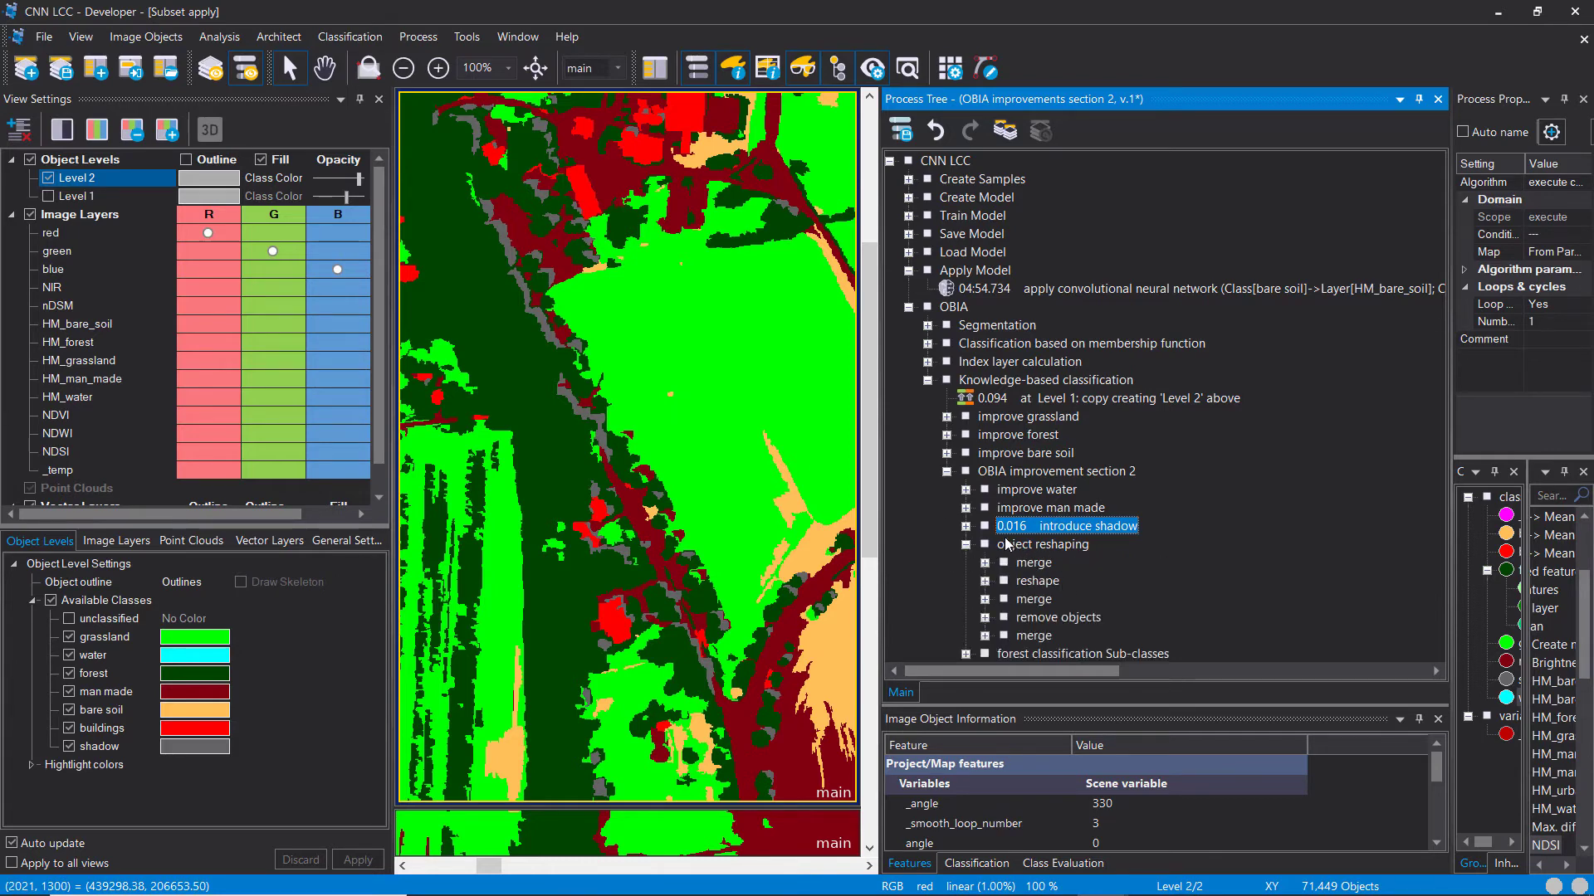
left_click(1010, 544)
left_click(985, 564)
left_click(1023, 581)
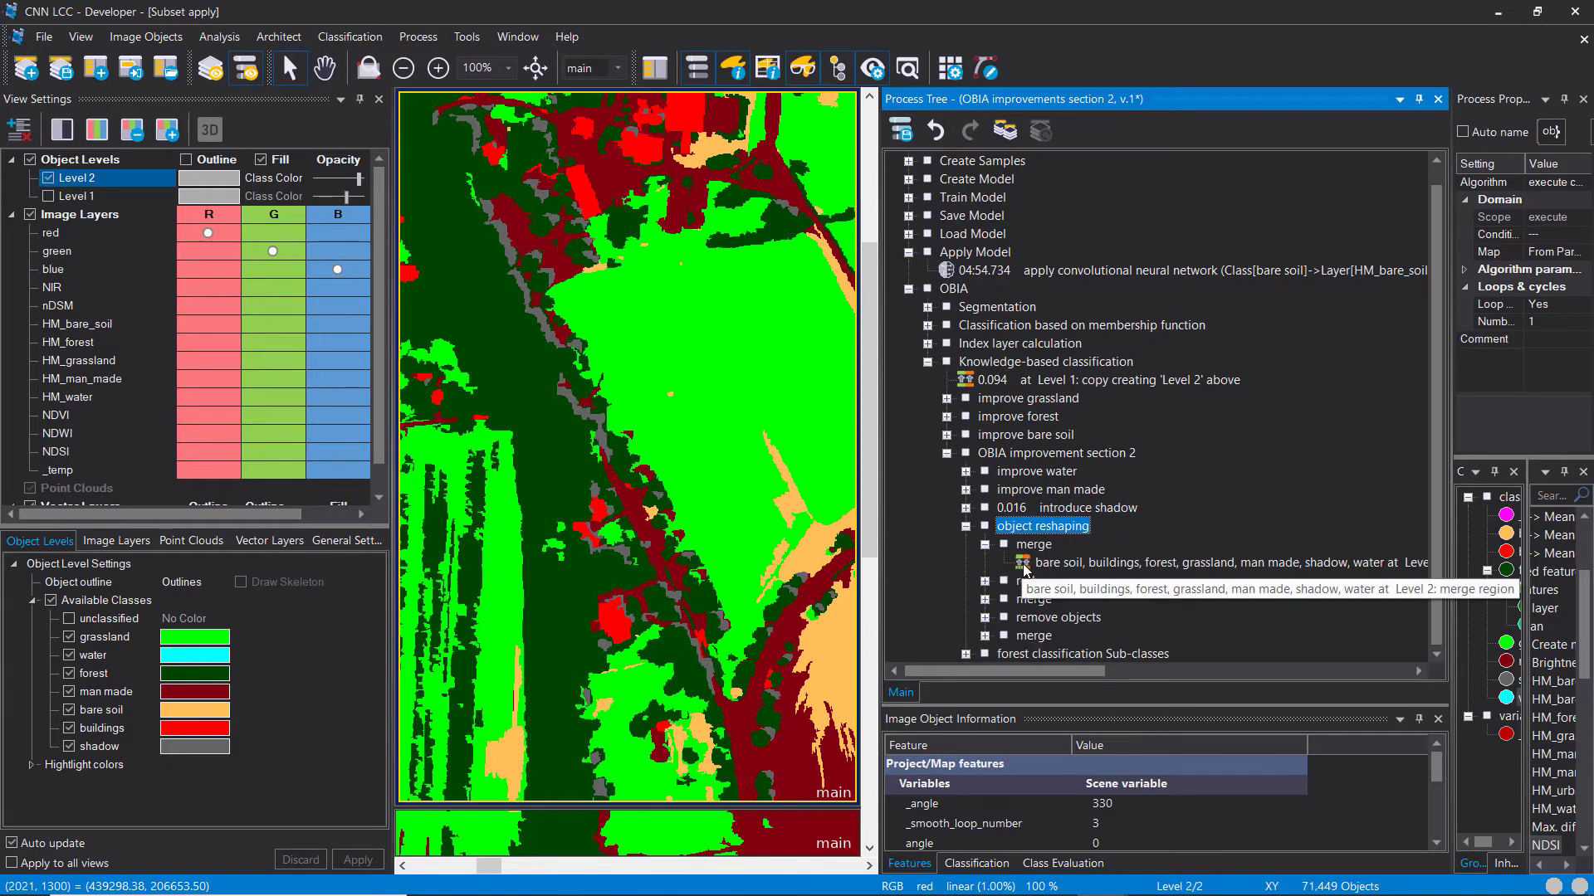
right_click(1024, 564)
left_click(628, 282)
left_click(186, 159)
right_click(1035, 569)
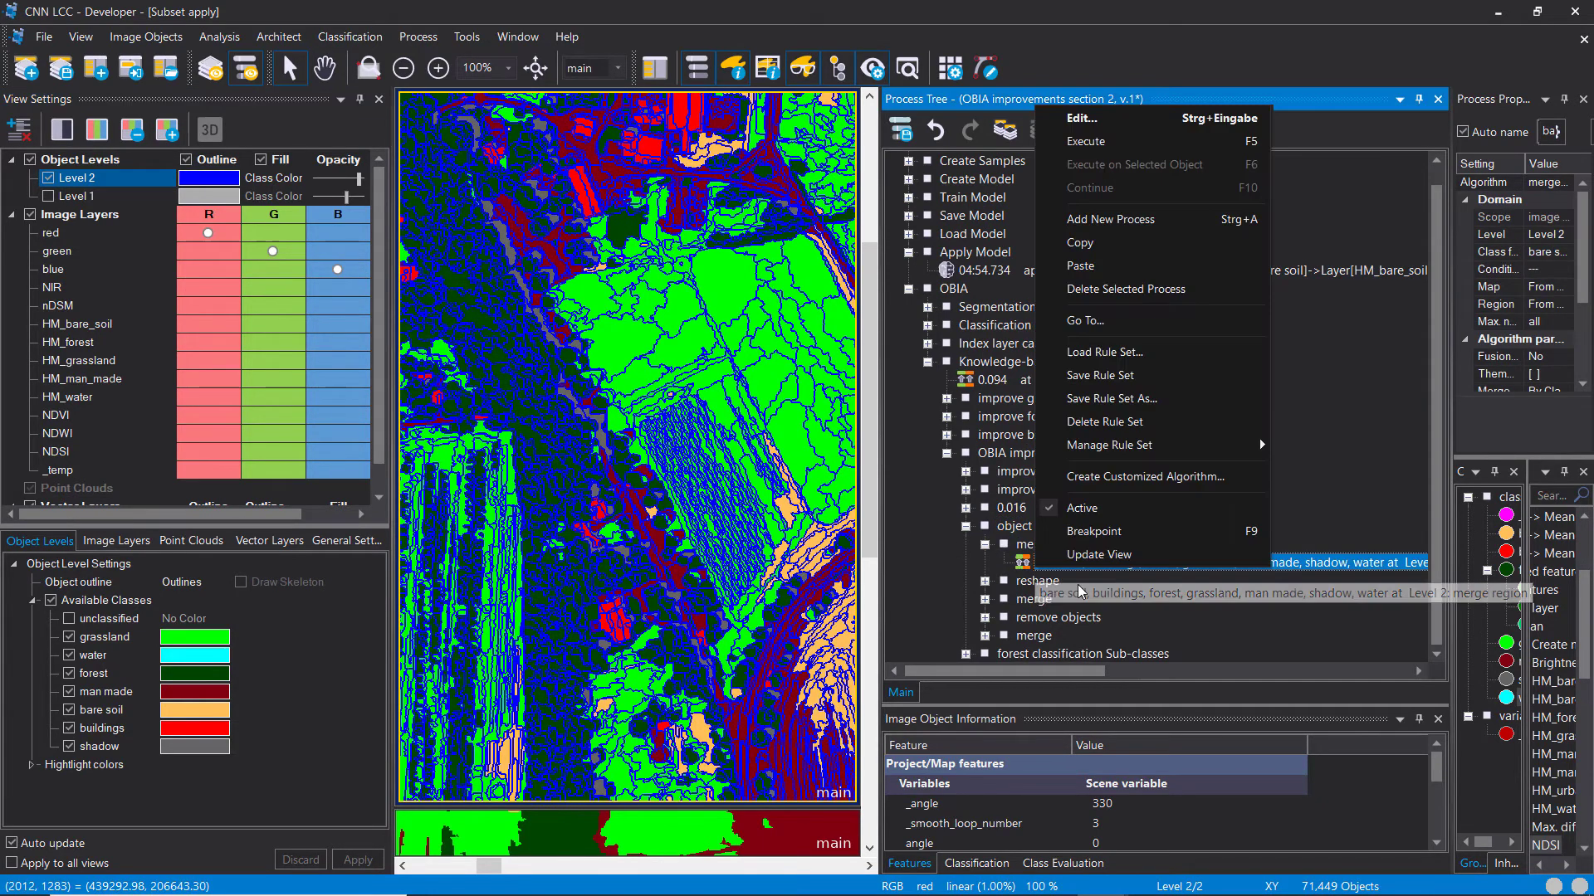
left_click(1115, 148)
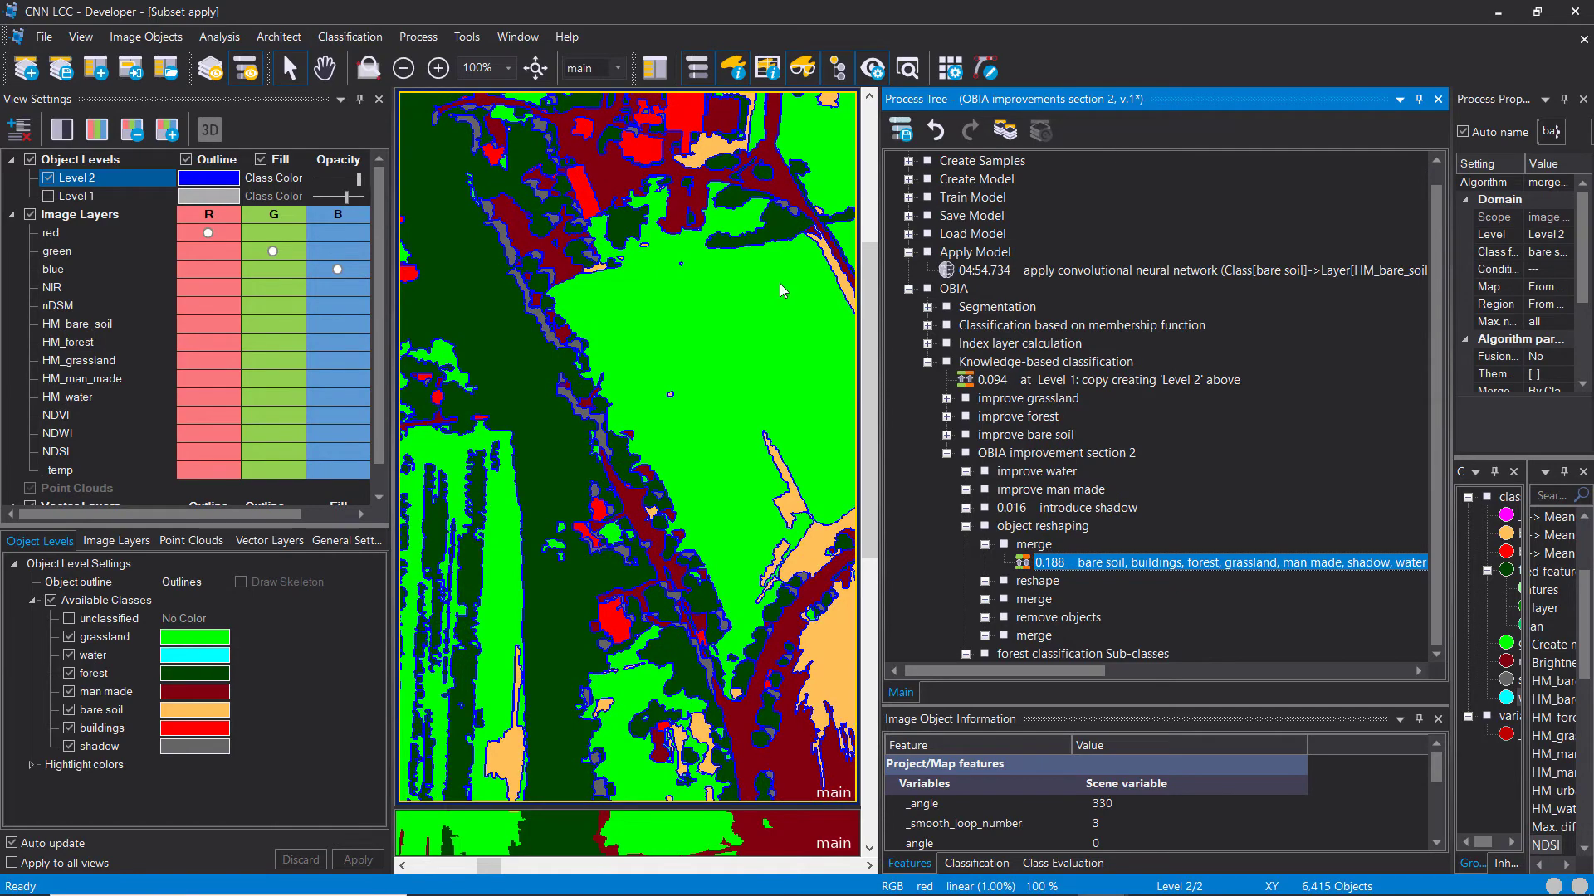
Step: Enlarge the second map view and show Level 1 with black object outlines for comparison with the merged Level 2
scroll(710, 329, "down", 3)
left_click_drag(797, 365, 509, 382)
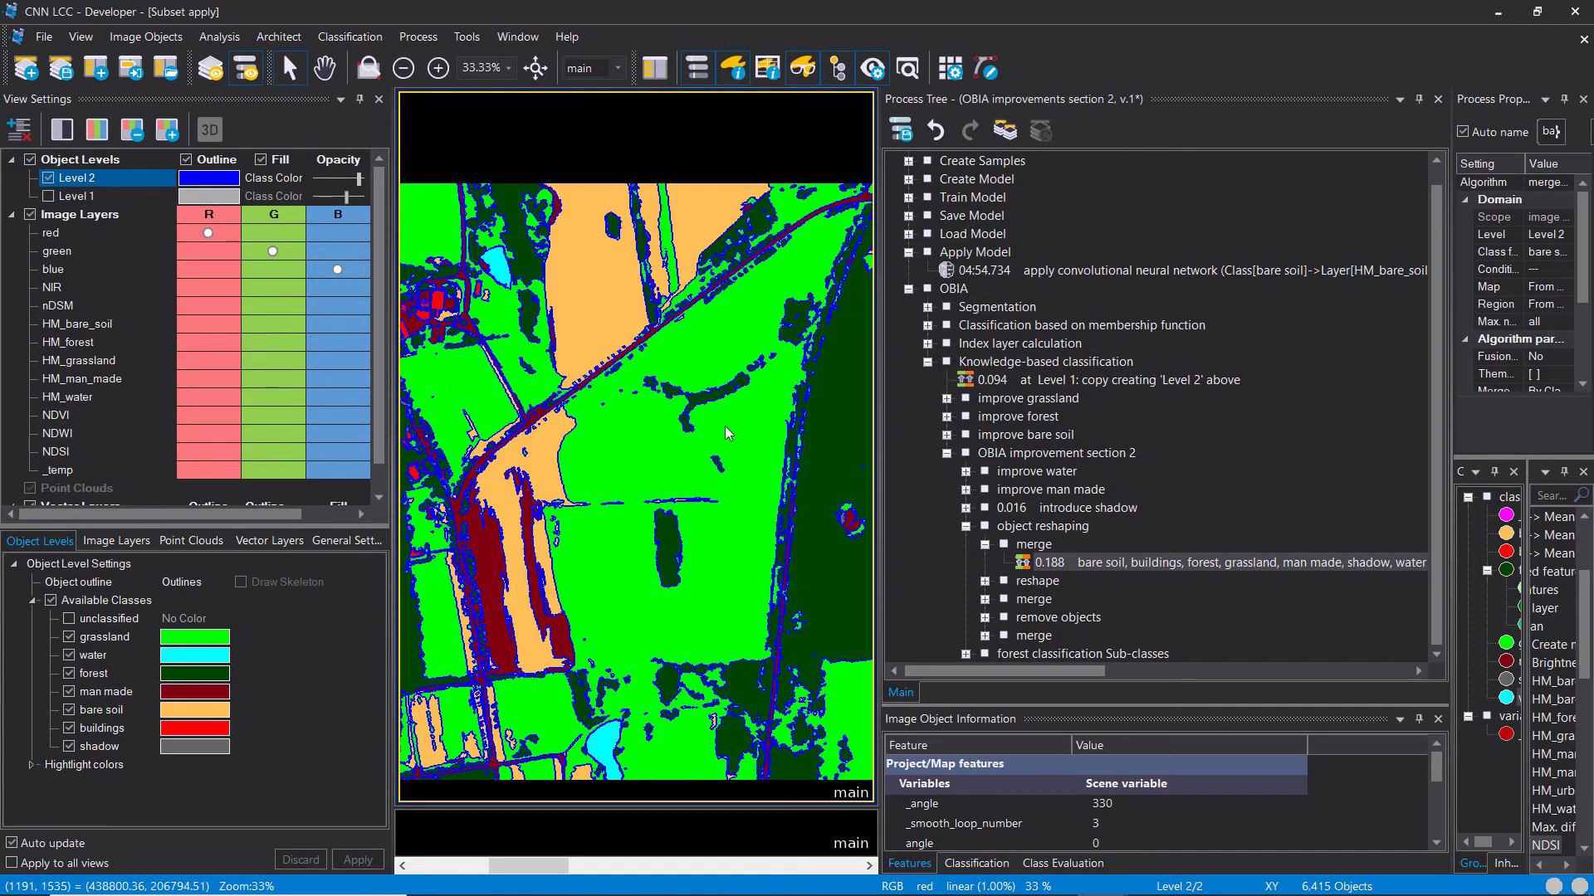
left_click_drag(805, 402, 516, 412)
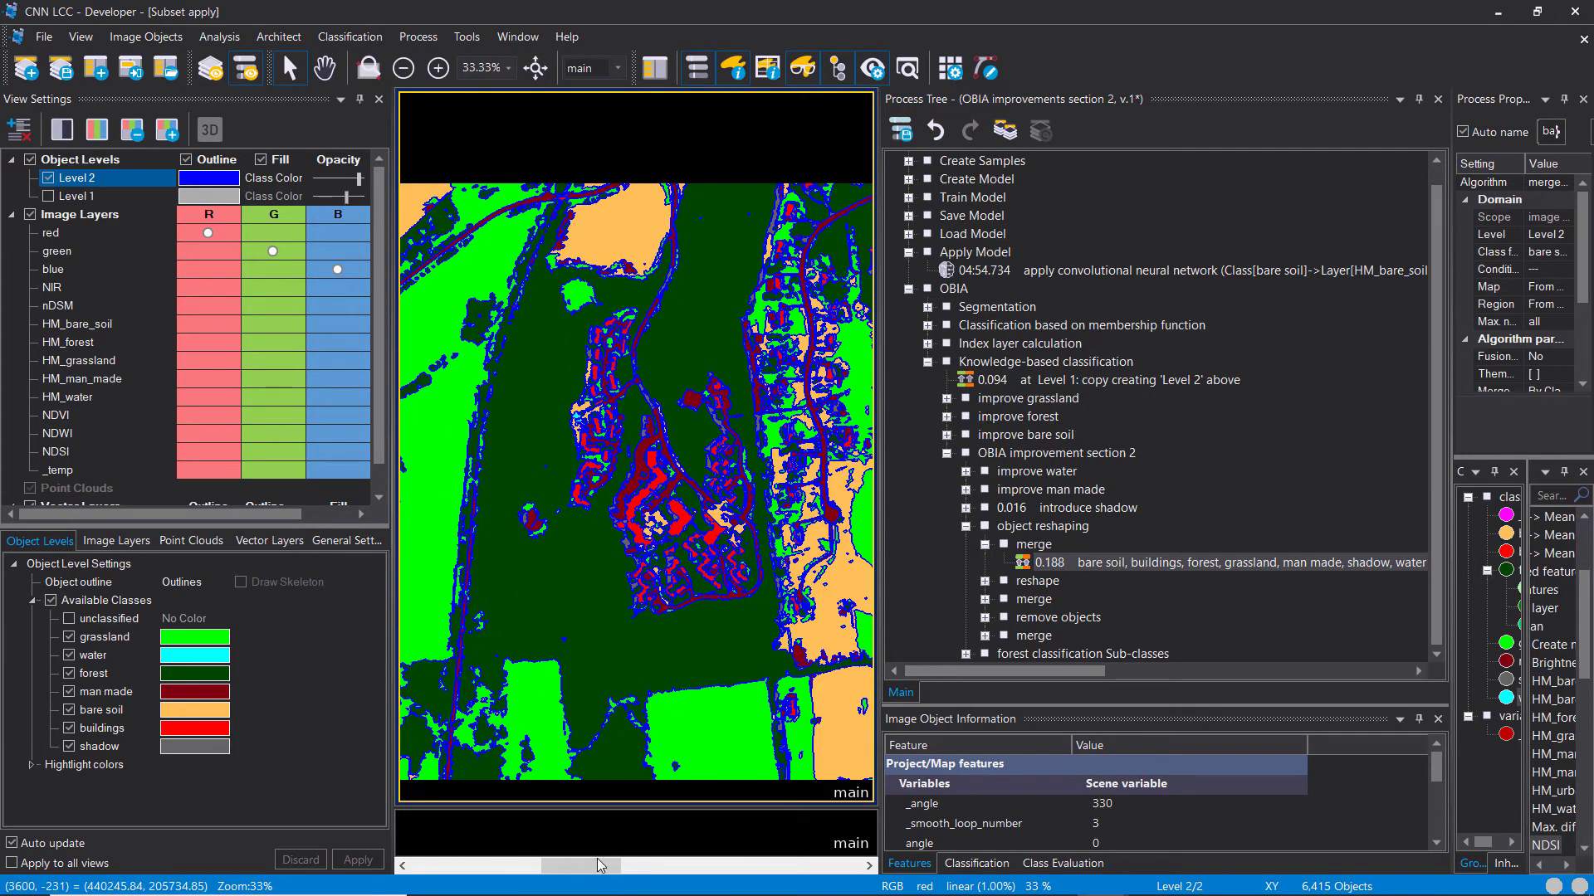
left_click_drag(582, 729, 578, 470)
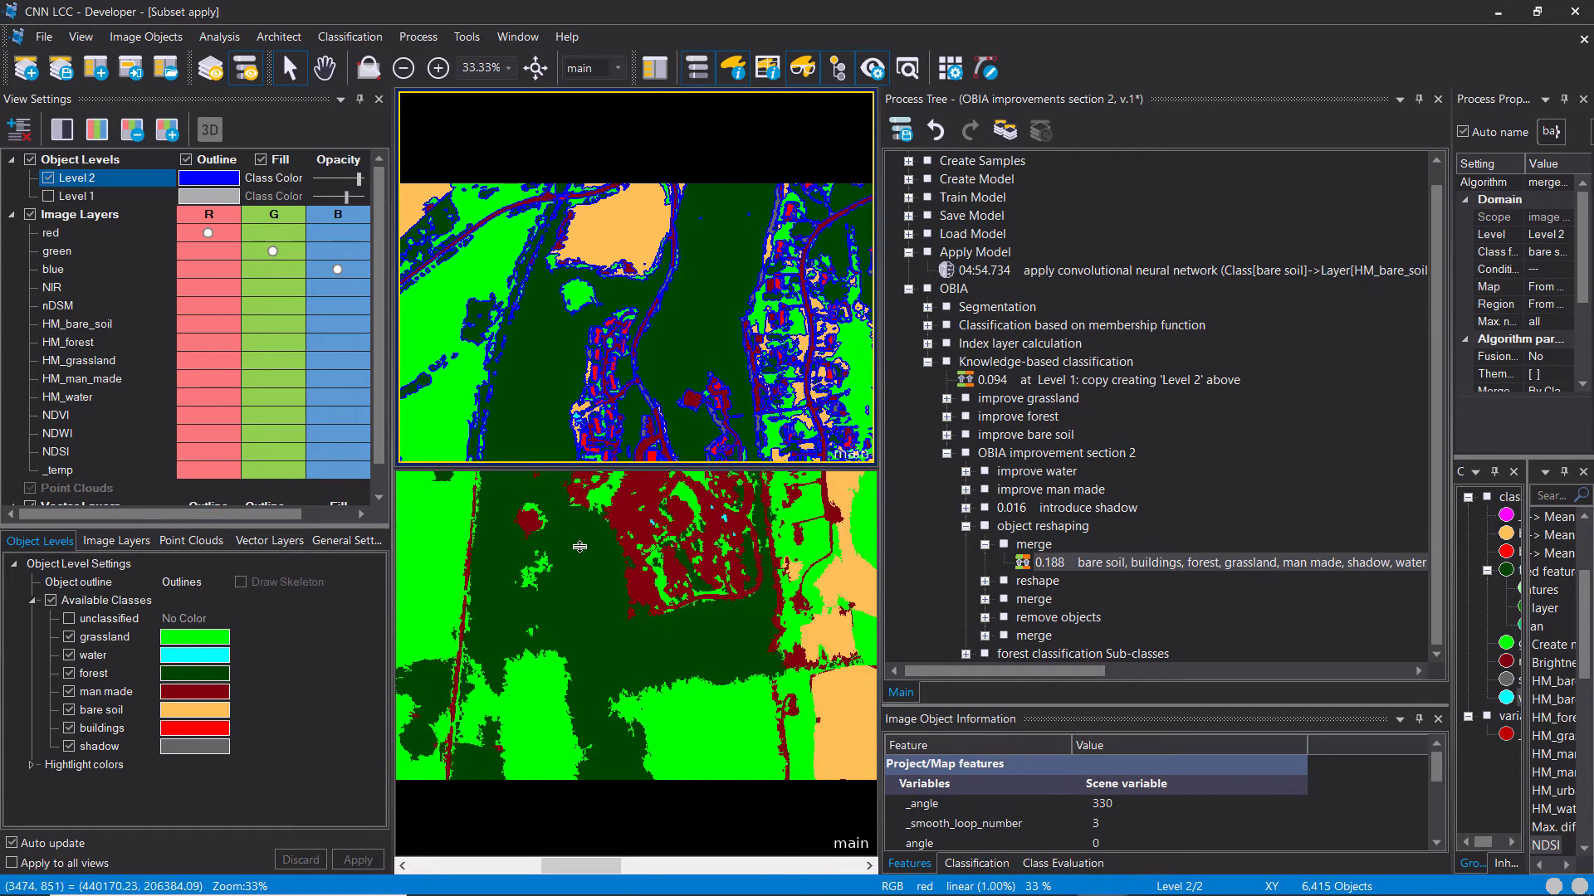
left_click(564, 531)
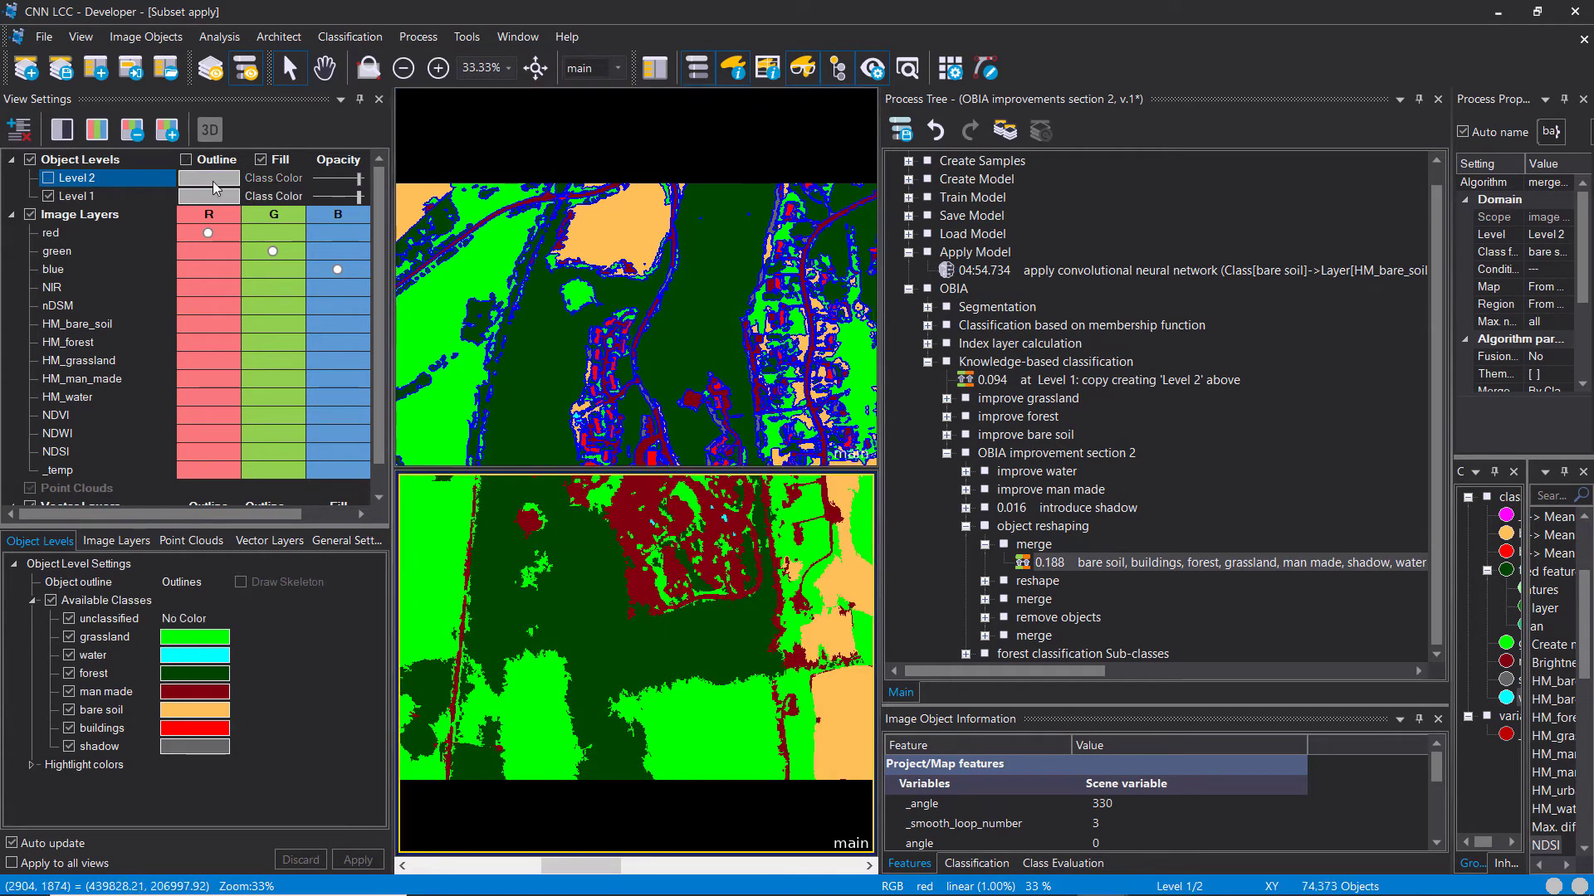
left_click(222, 196)
left_click(732, 375)
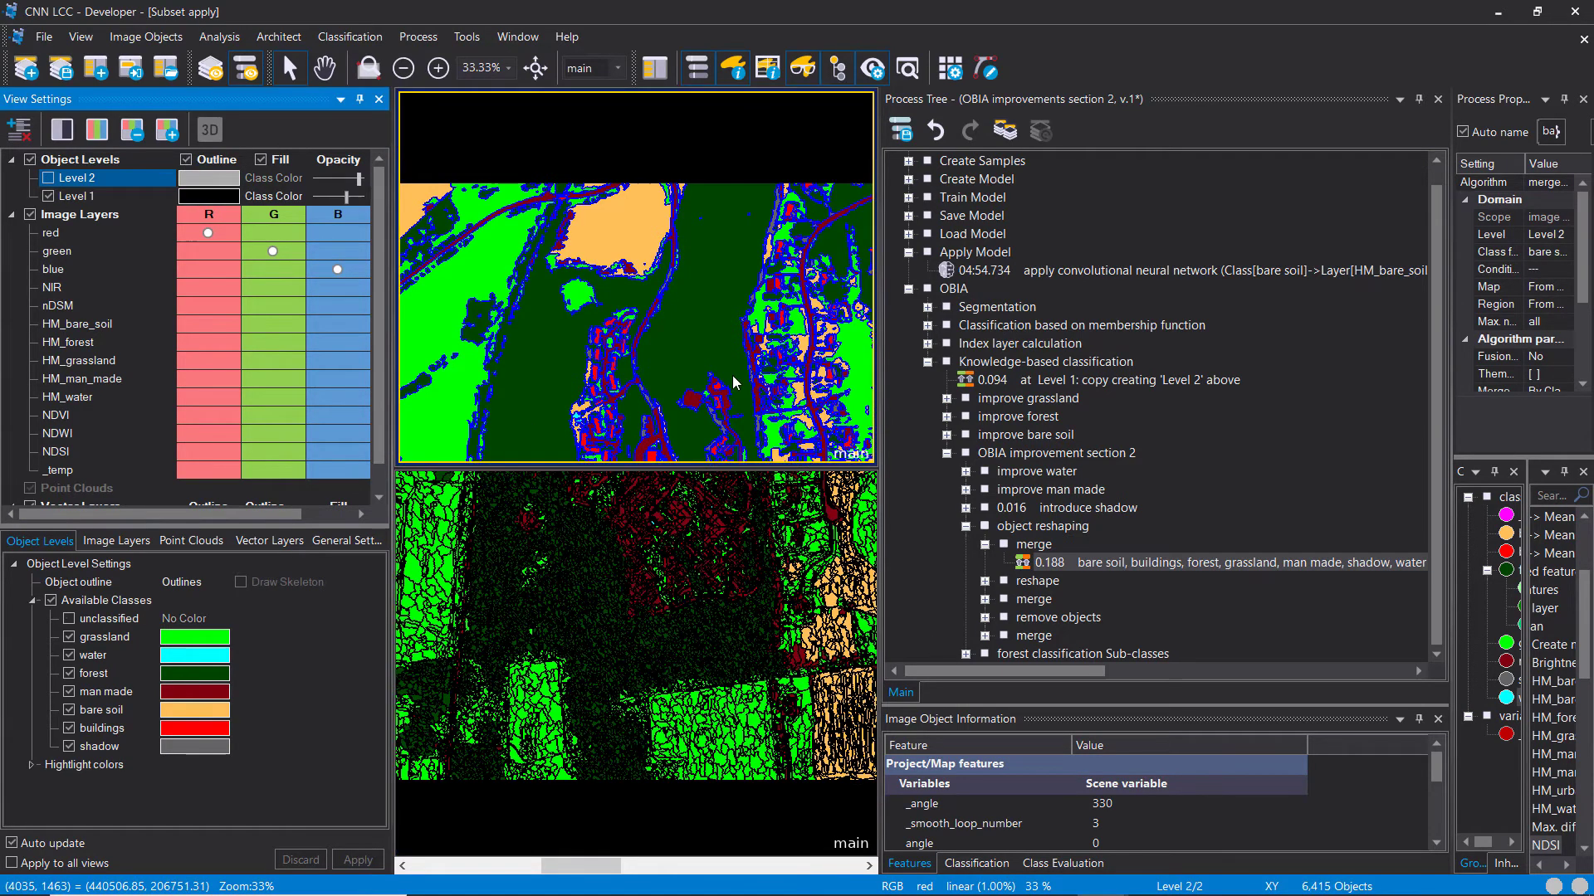
Step: Execute the reshape process group of object reshaping and inspect the object outlines around the housing area and forest clearing
left_click(1004, 581)
right_click(1039, 489)
left_click(1079, 41)
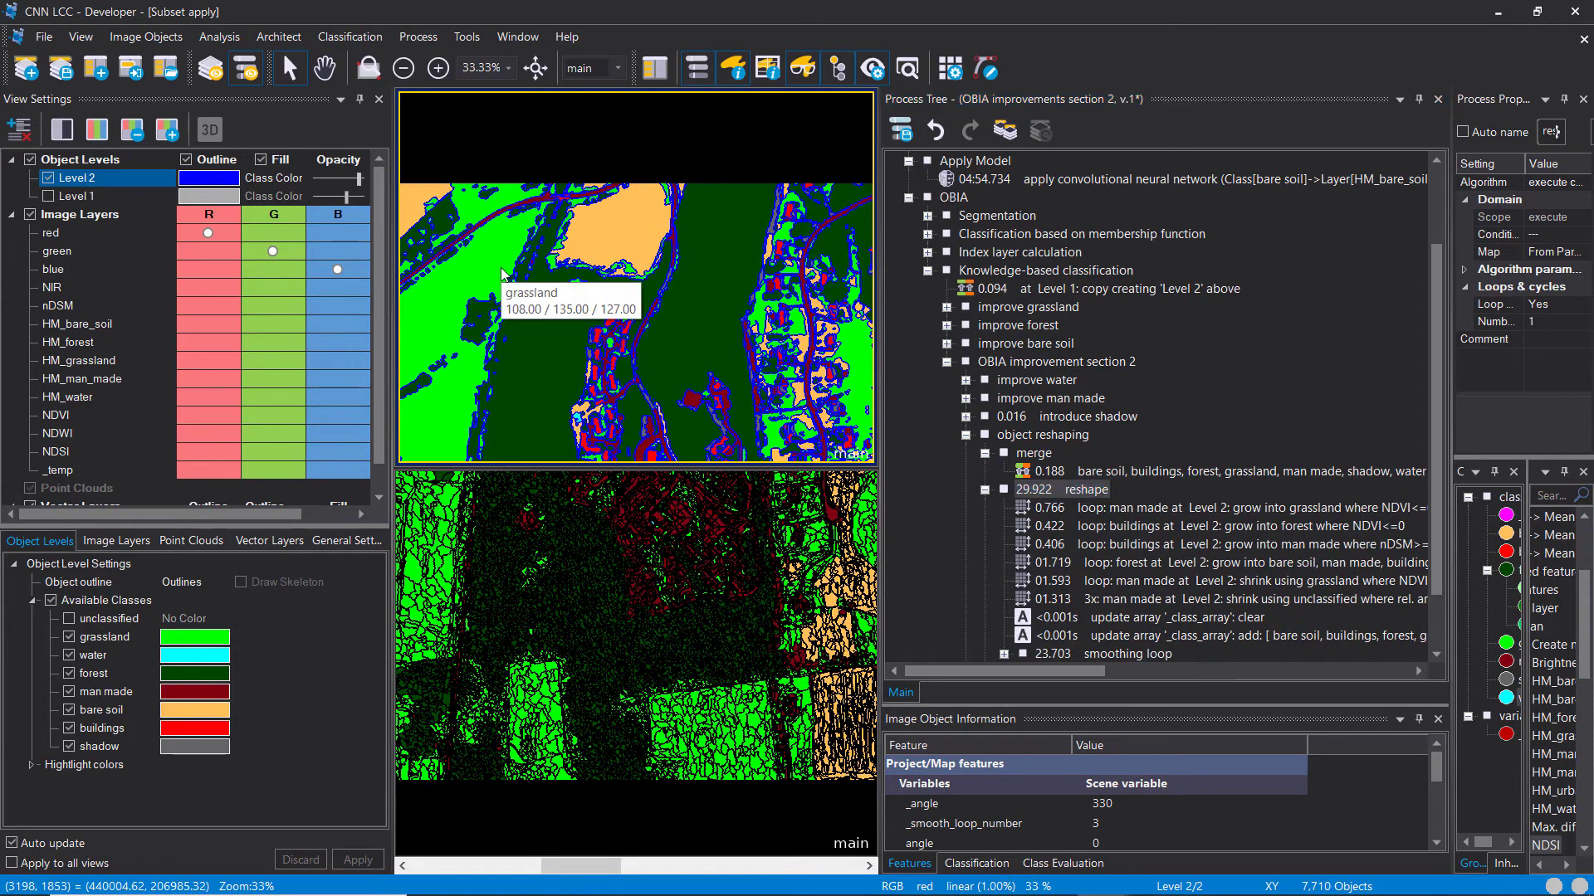
scroll(665, 226, "up", 5)
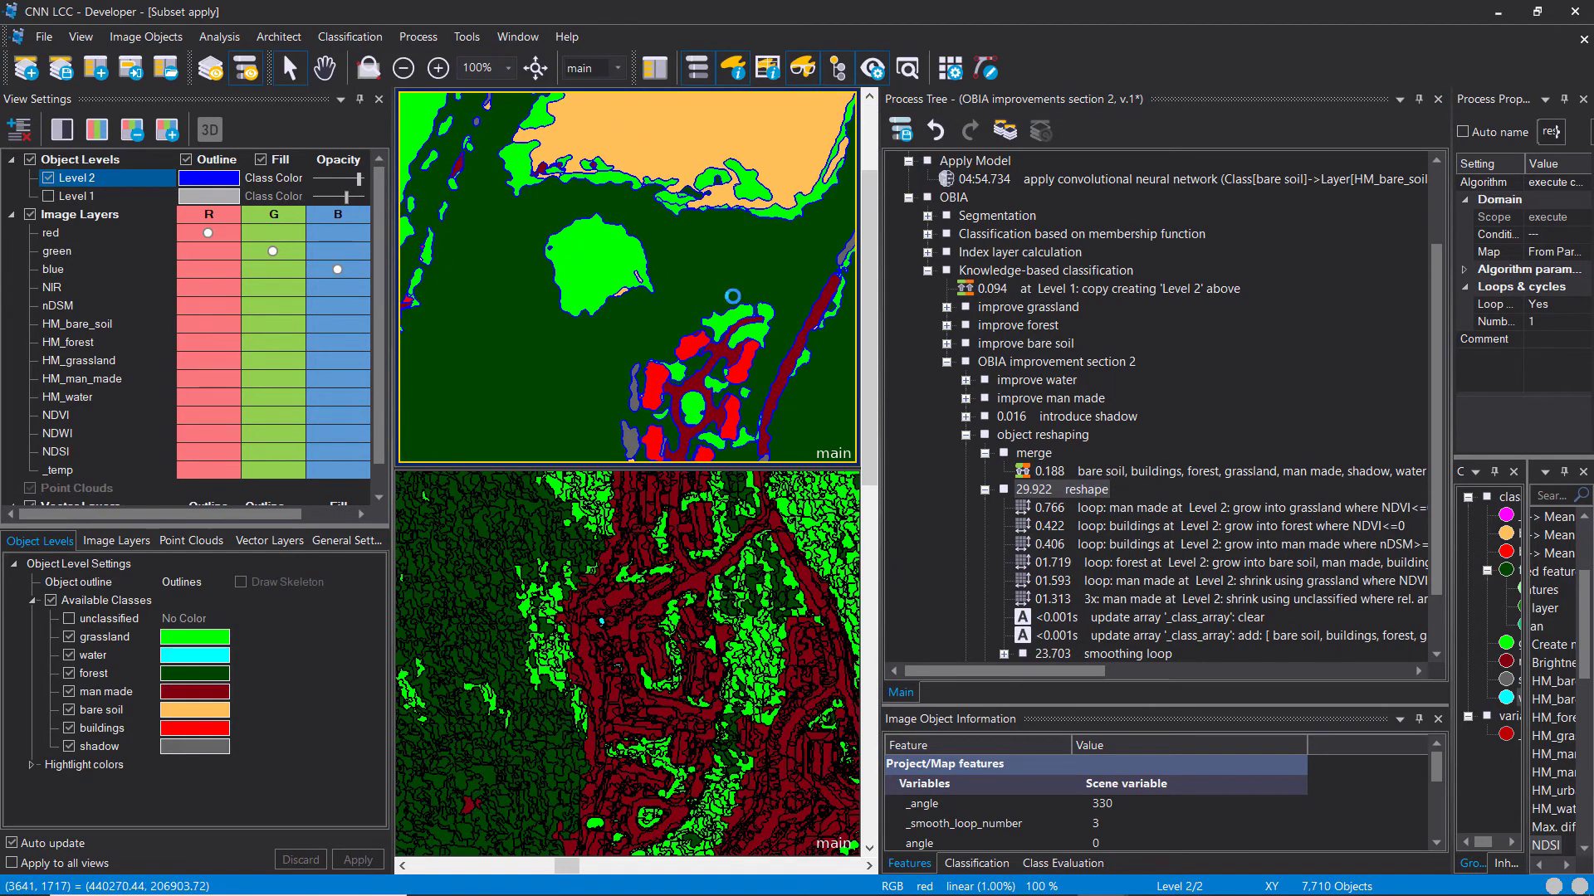
scroll(687, 231, "up", 2)
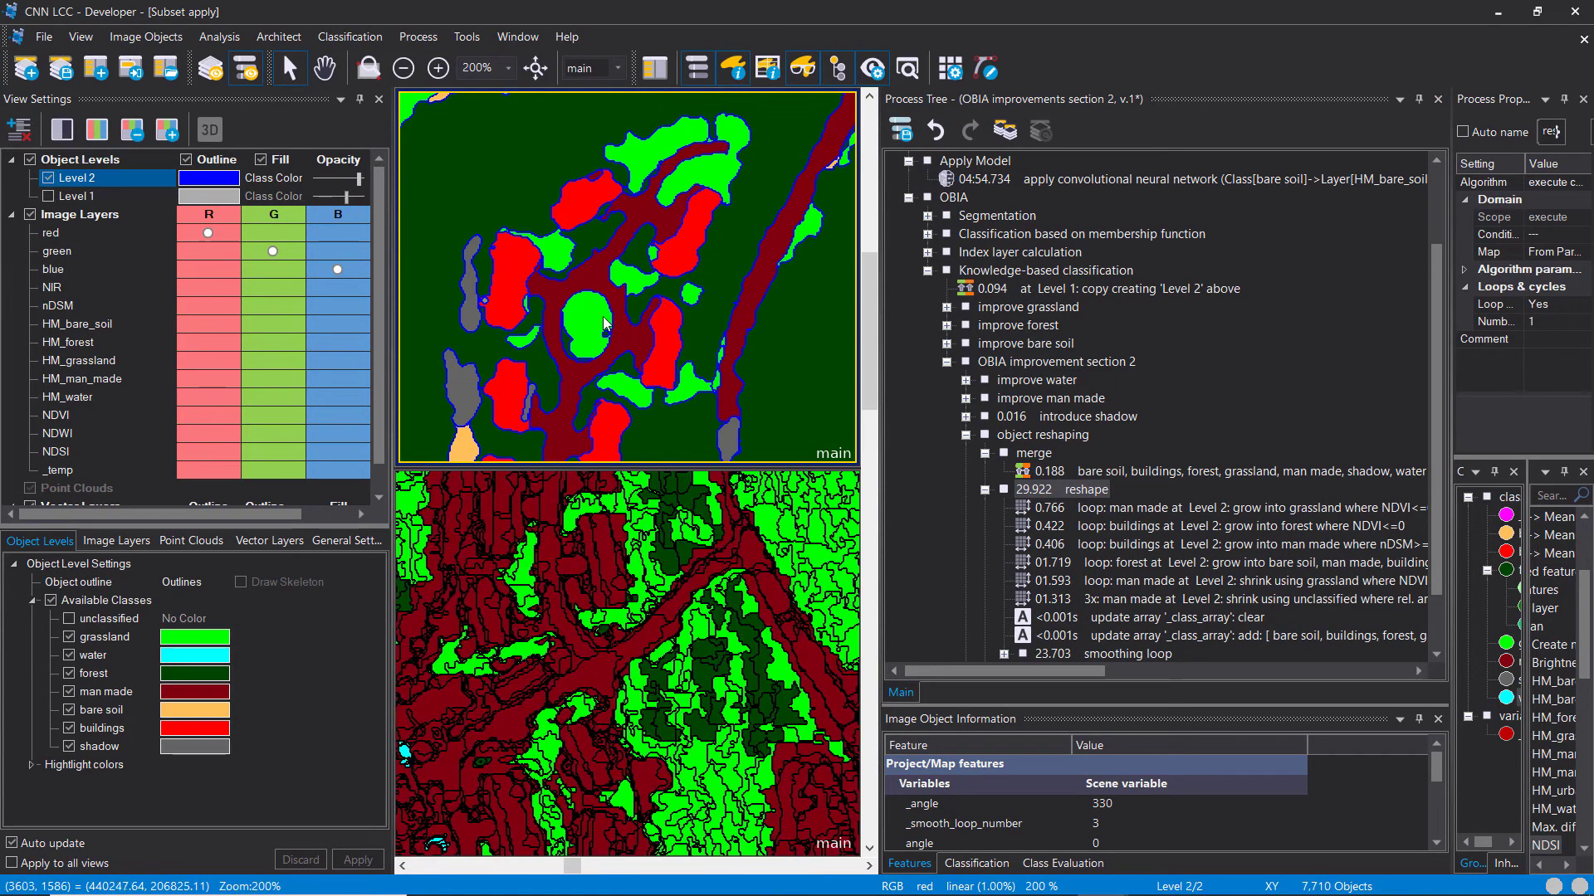
left_click_drag(552, 140, 711, 371)
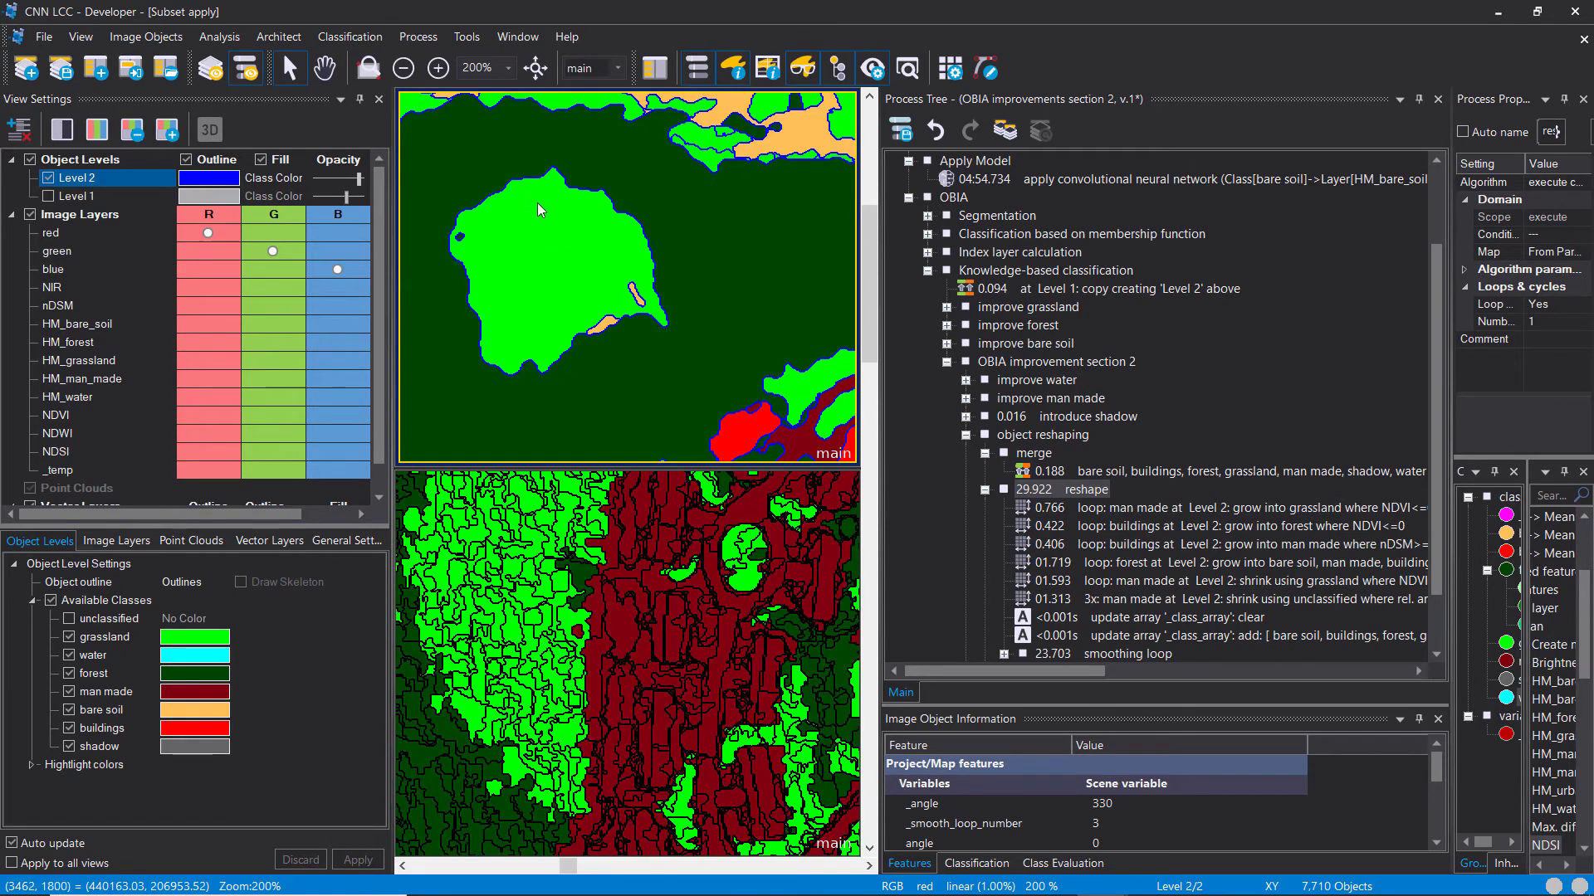
left_click_drag(538, 209, 673, 340)
mouse_move(683, 468)
left_mouse_down()
mouse_move(684, 171)
mouse_move(689, 458)
left_mouse_up()
left_click(985, 490)
left_click(985, 545)
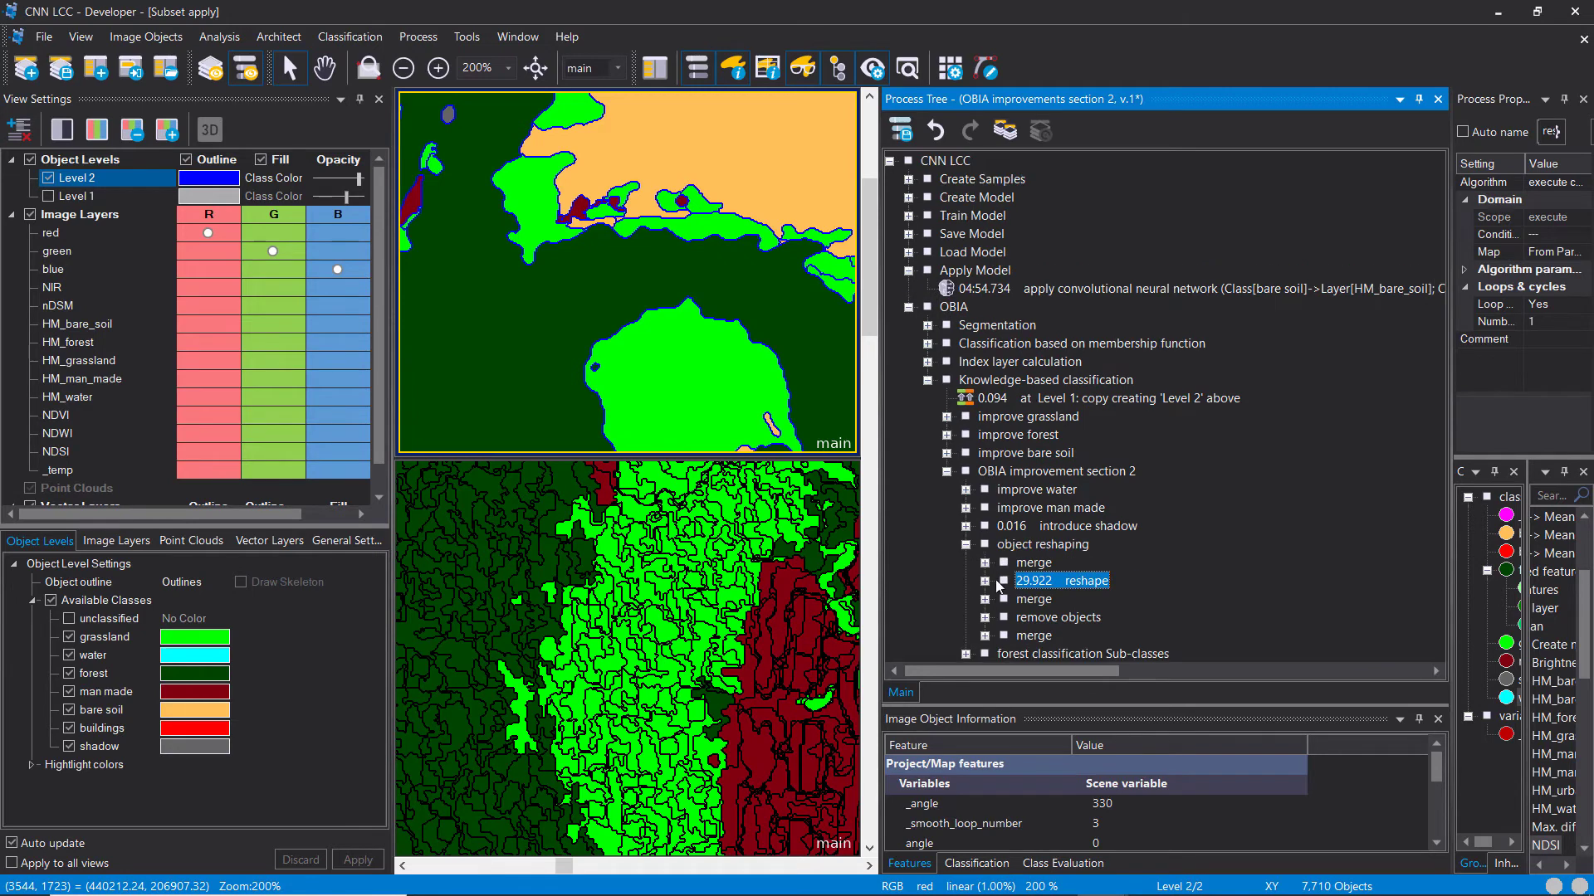
Step: Check a grassland object beside the forest and execute the second merge process, following reshape, for all Level 2 classes
left_click(986, 598)
left_click(948, 599)
left_click_drag(617, 286, 421, 163)
left_click(650, 160)
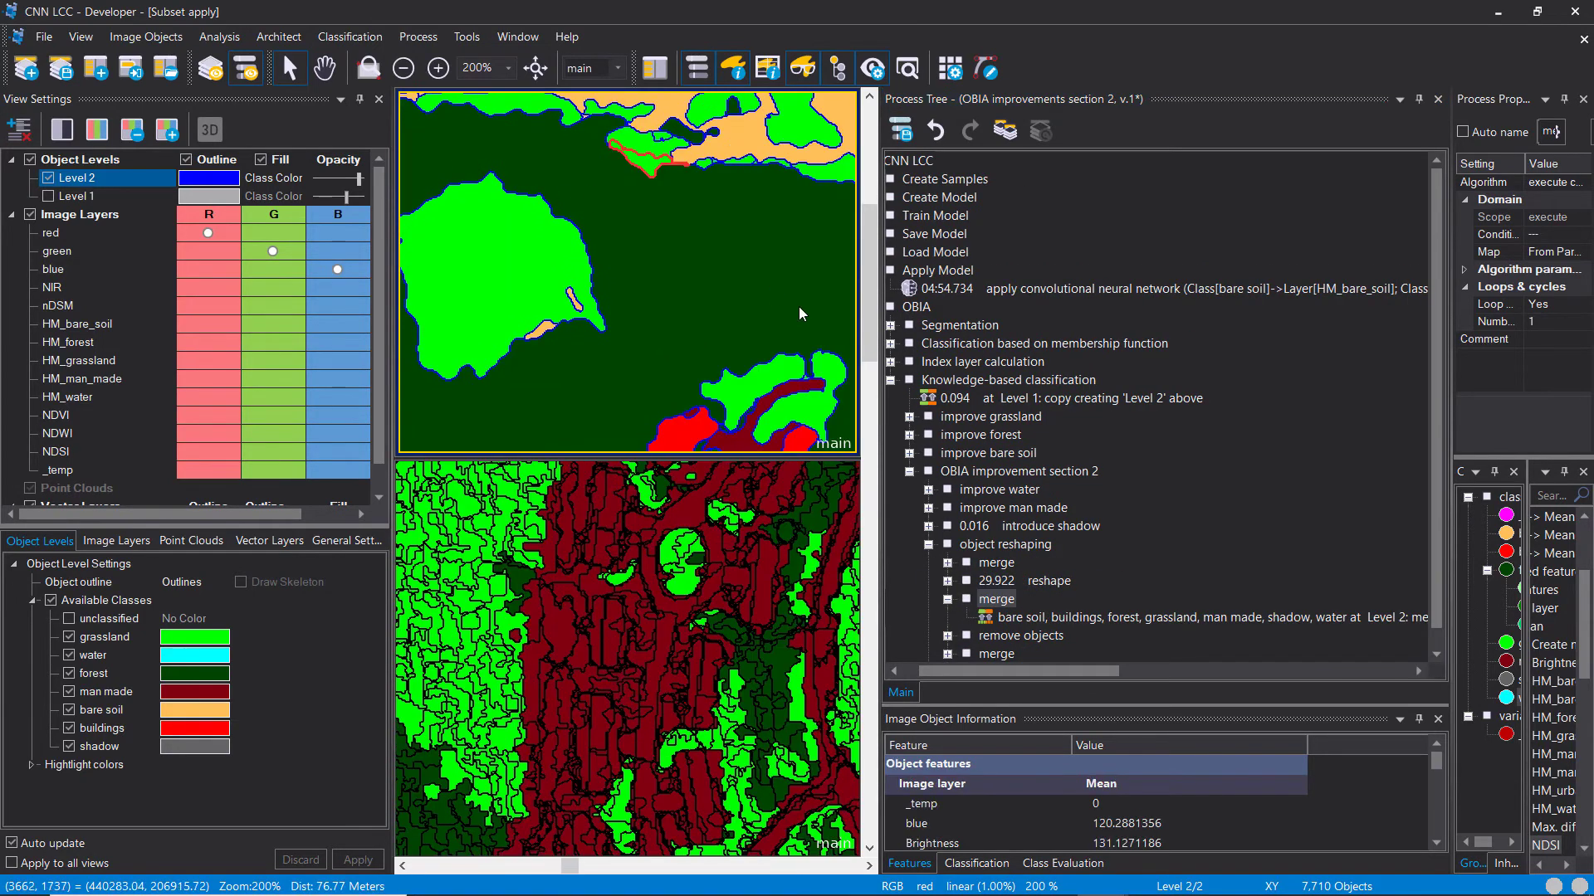
left_click(1031, 617)
right_click(1029, 617)
left_click(1077, 187)
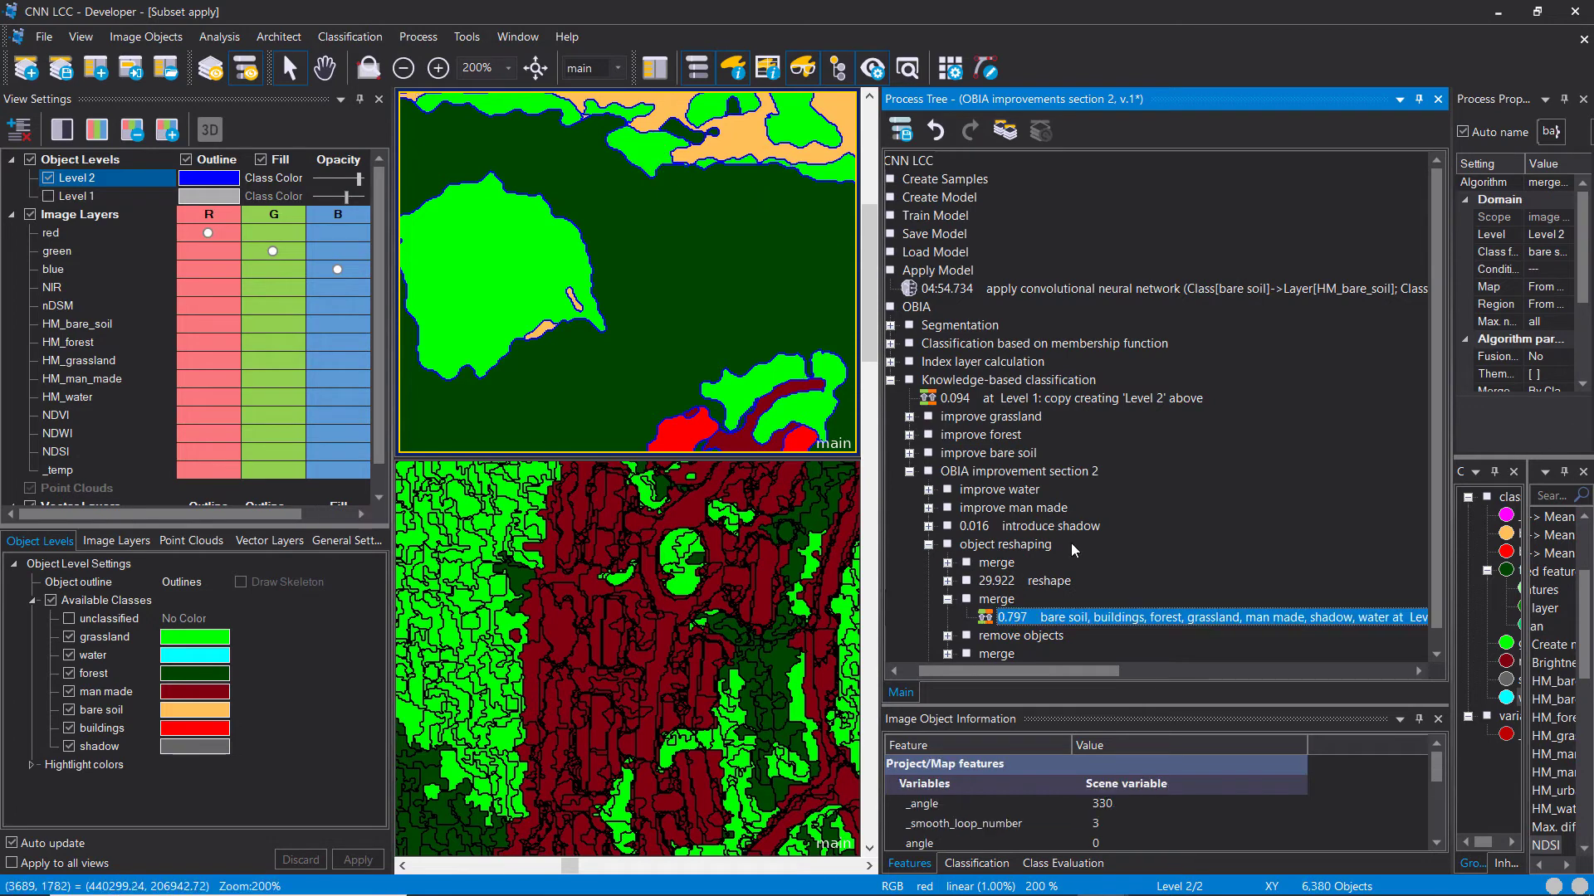
Step: Execute the remove objects process group of object reshaping on the Level 2 objects and inspect the map around the housing area
left_click(948, 599)
left_click_drag(1019, 671, 990, 664)
left_click(1054, 618)
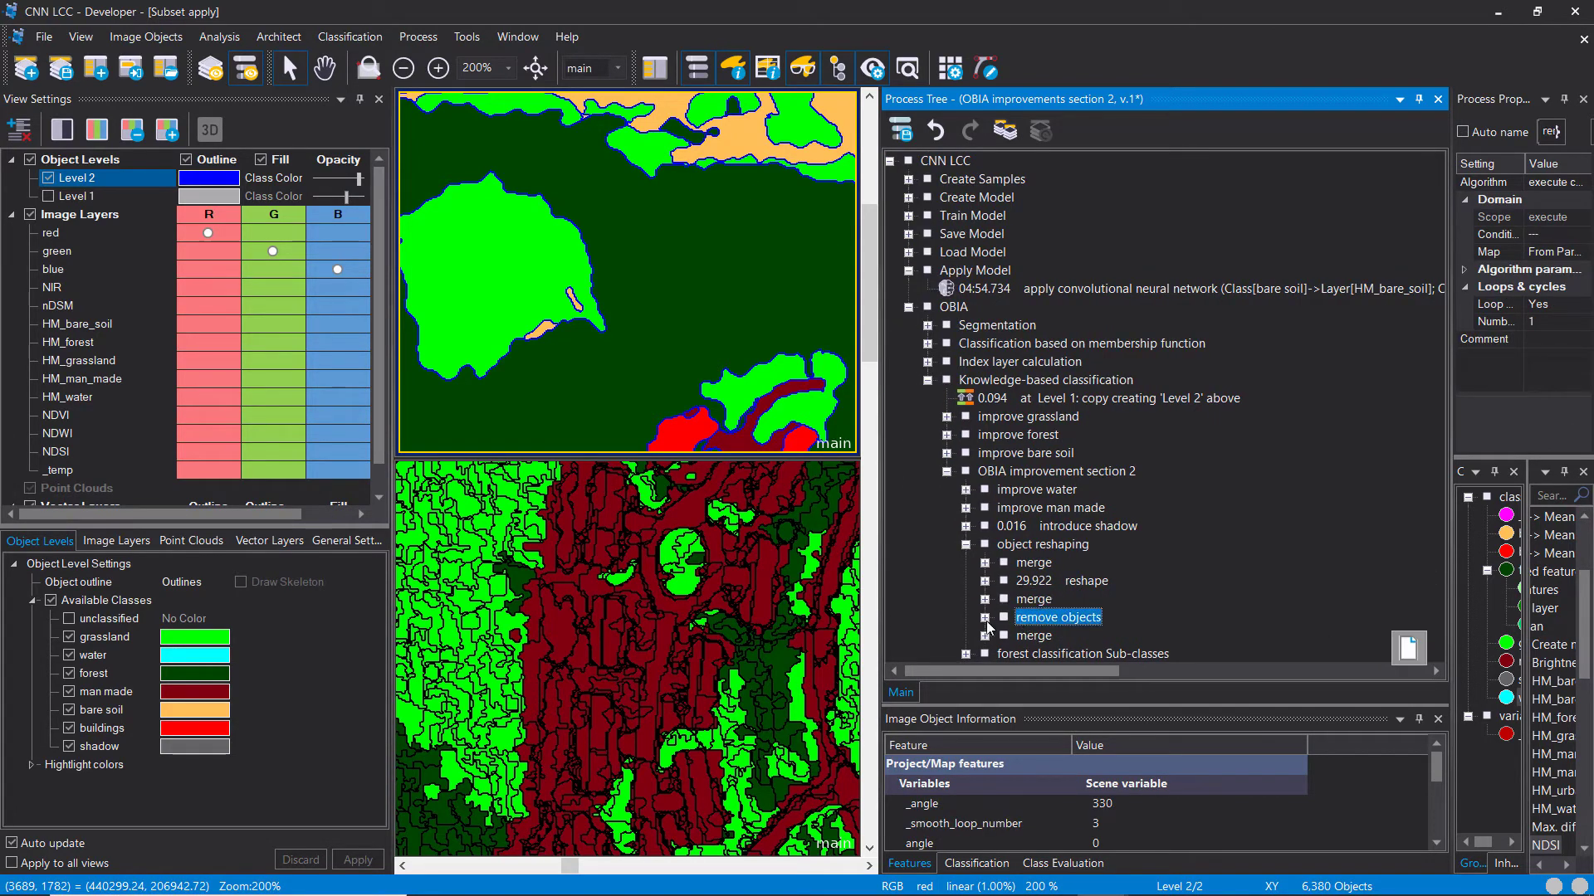
left_click(984, 617)
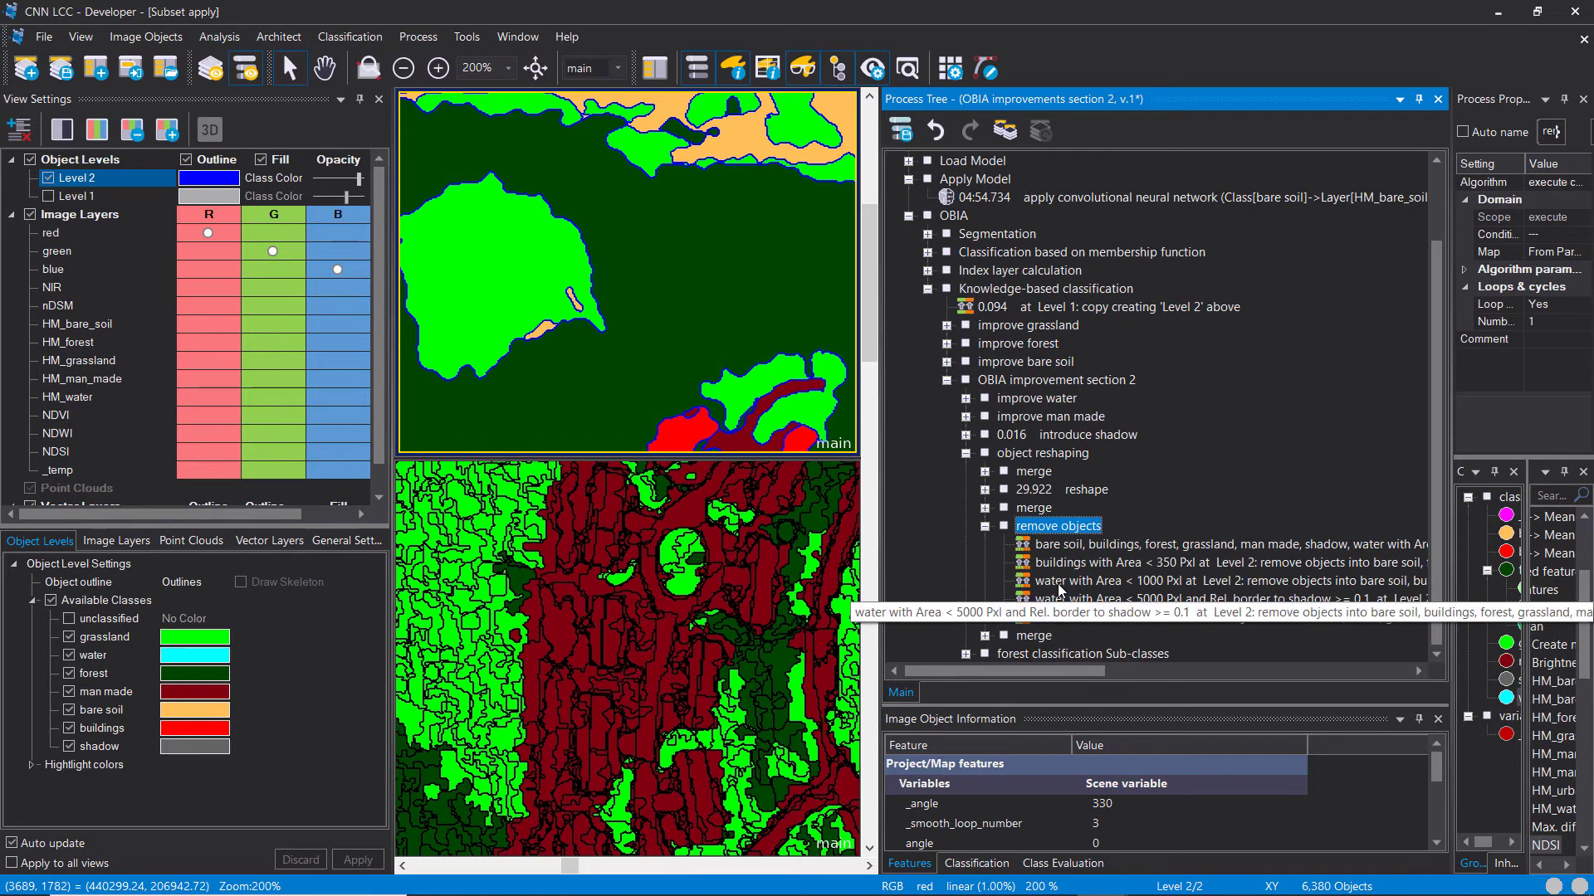
right_click(1044, 526)
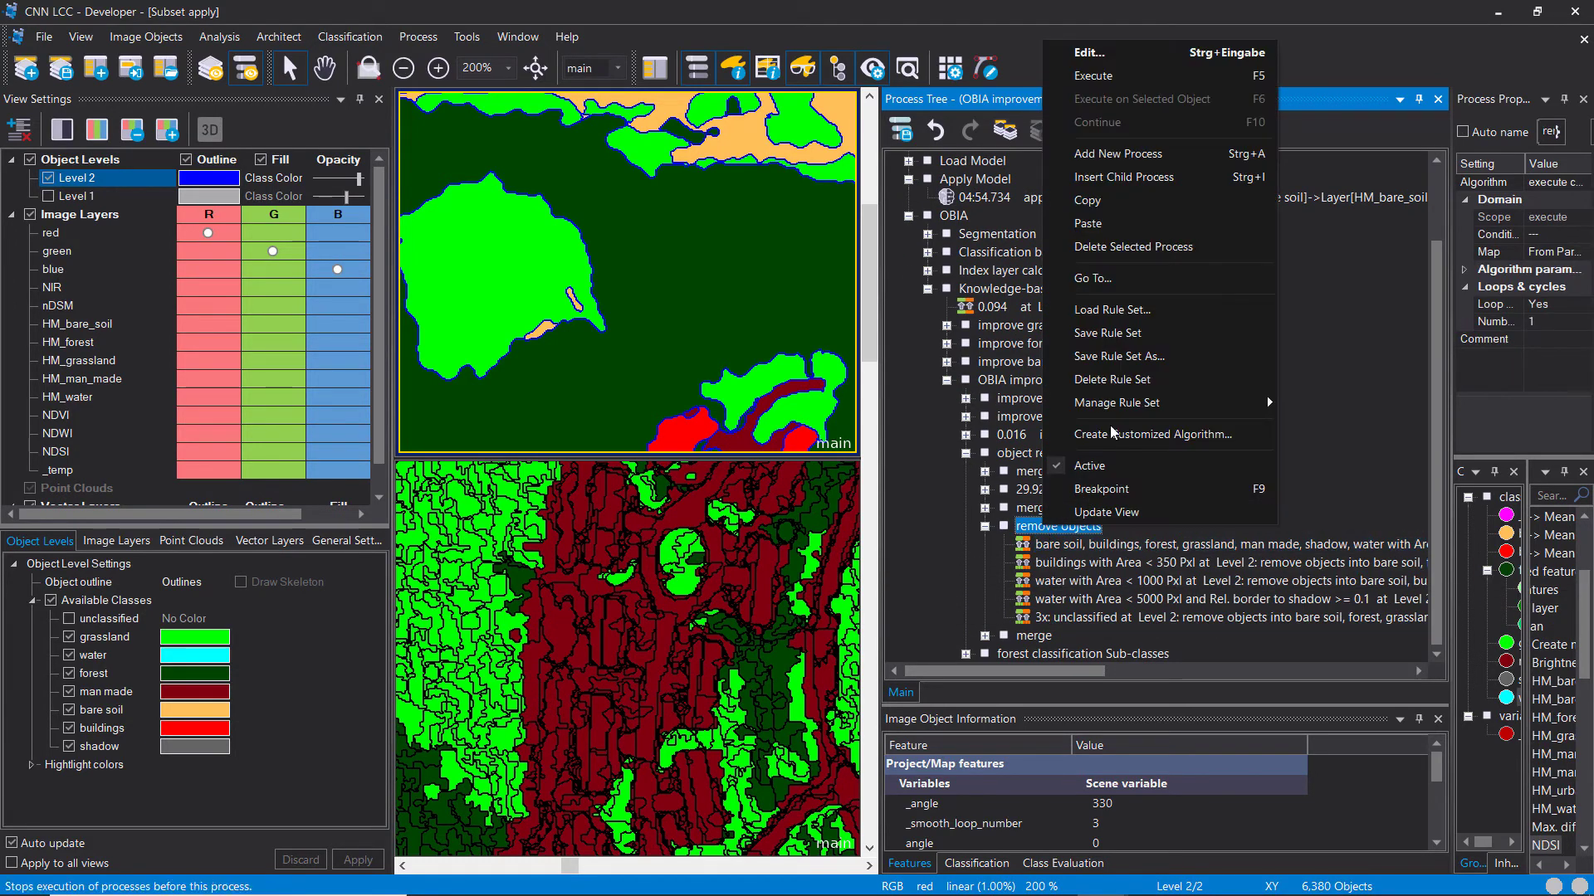
left_click(1093, 76)
scroll(619, 188, "down", 3)
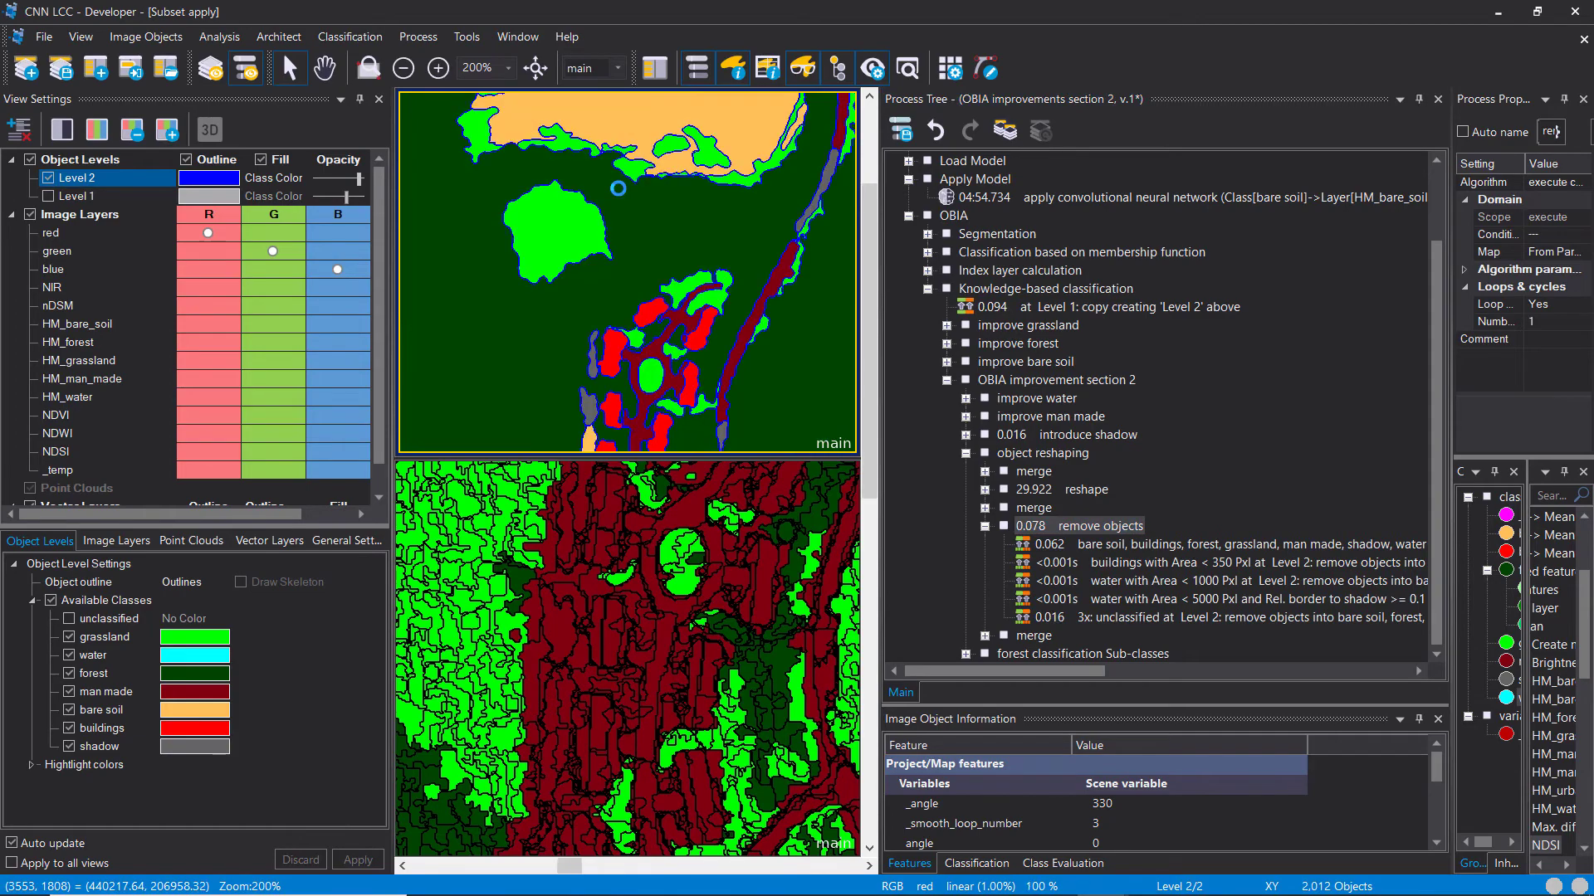
left_click_drag(598, 261, 440, 240)
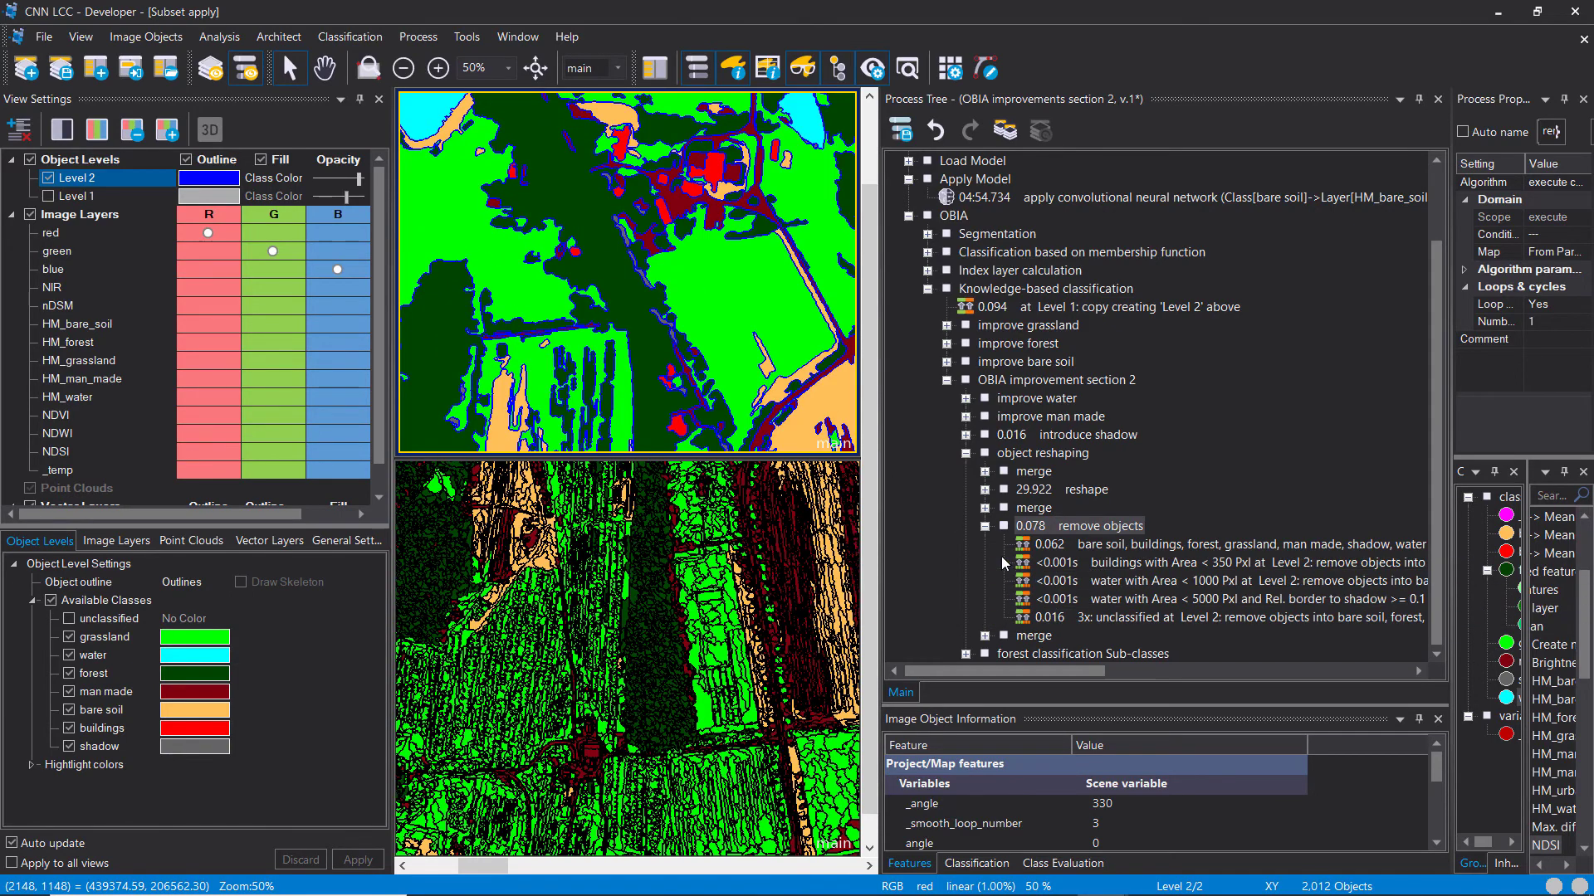
Step: Execute the last merge process of object reshaping, following remove objects, for all Level 2 classes and inspect the merged outlines
left_click(984, 525)
left_click(986, 636)
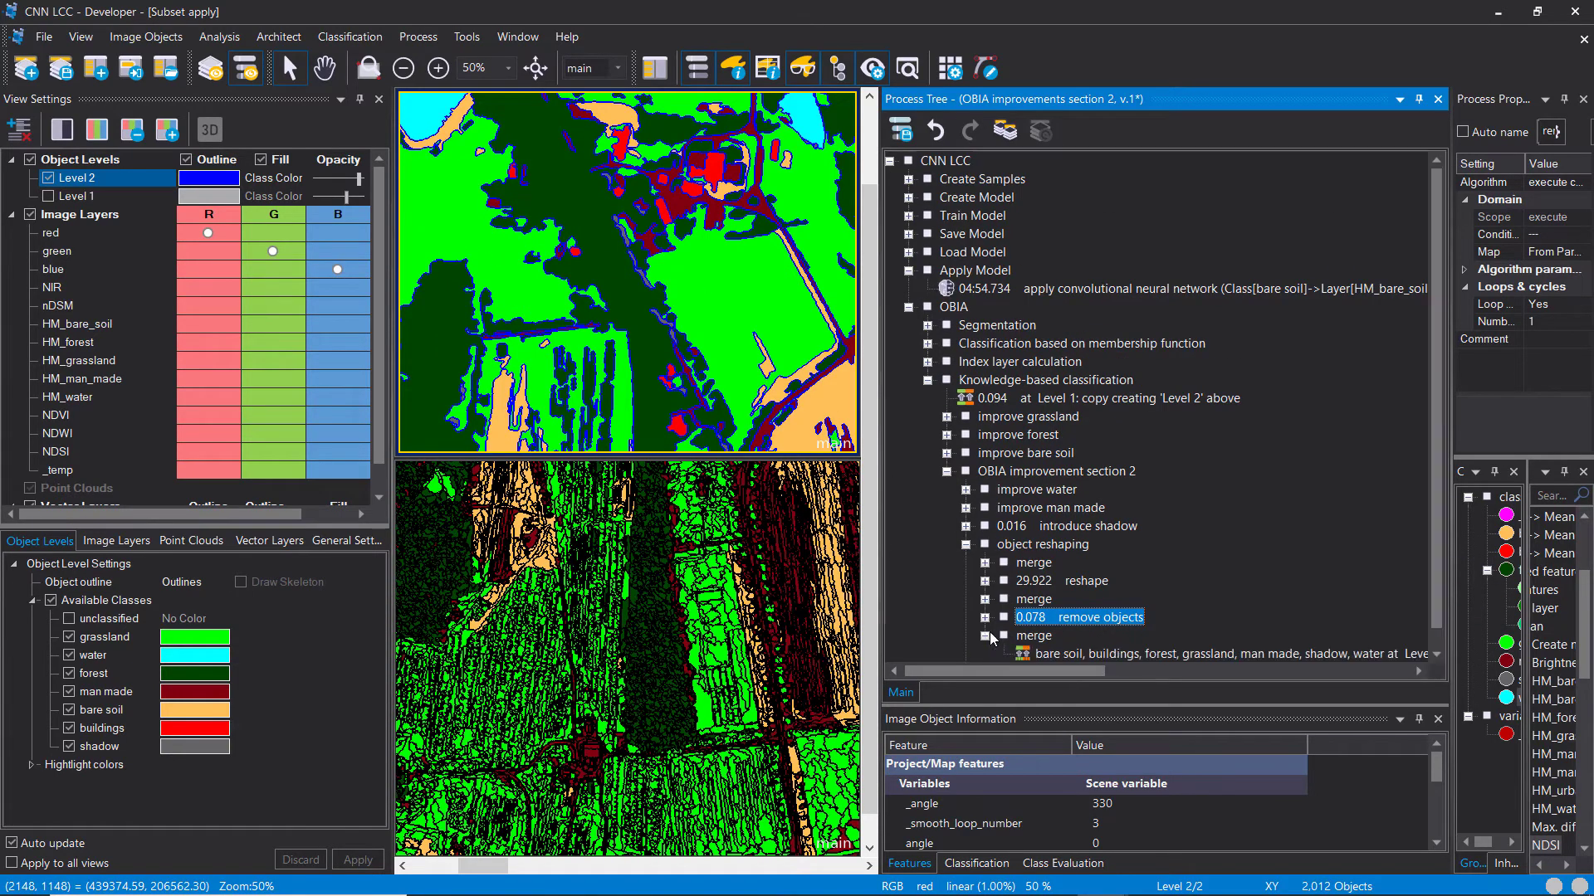
left_click(1039, 645)
right_click(1039, 645)
left_click(1165, 215)
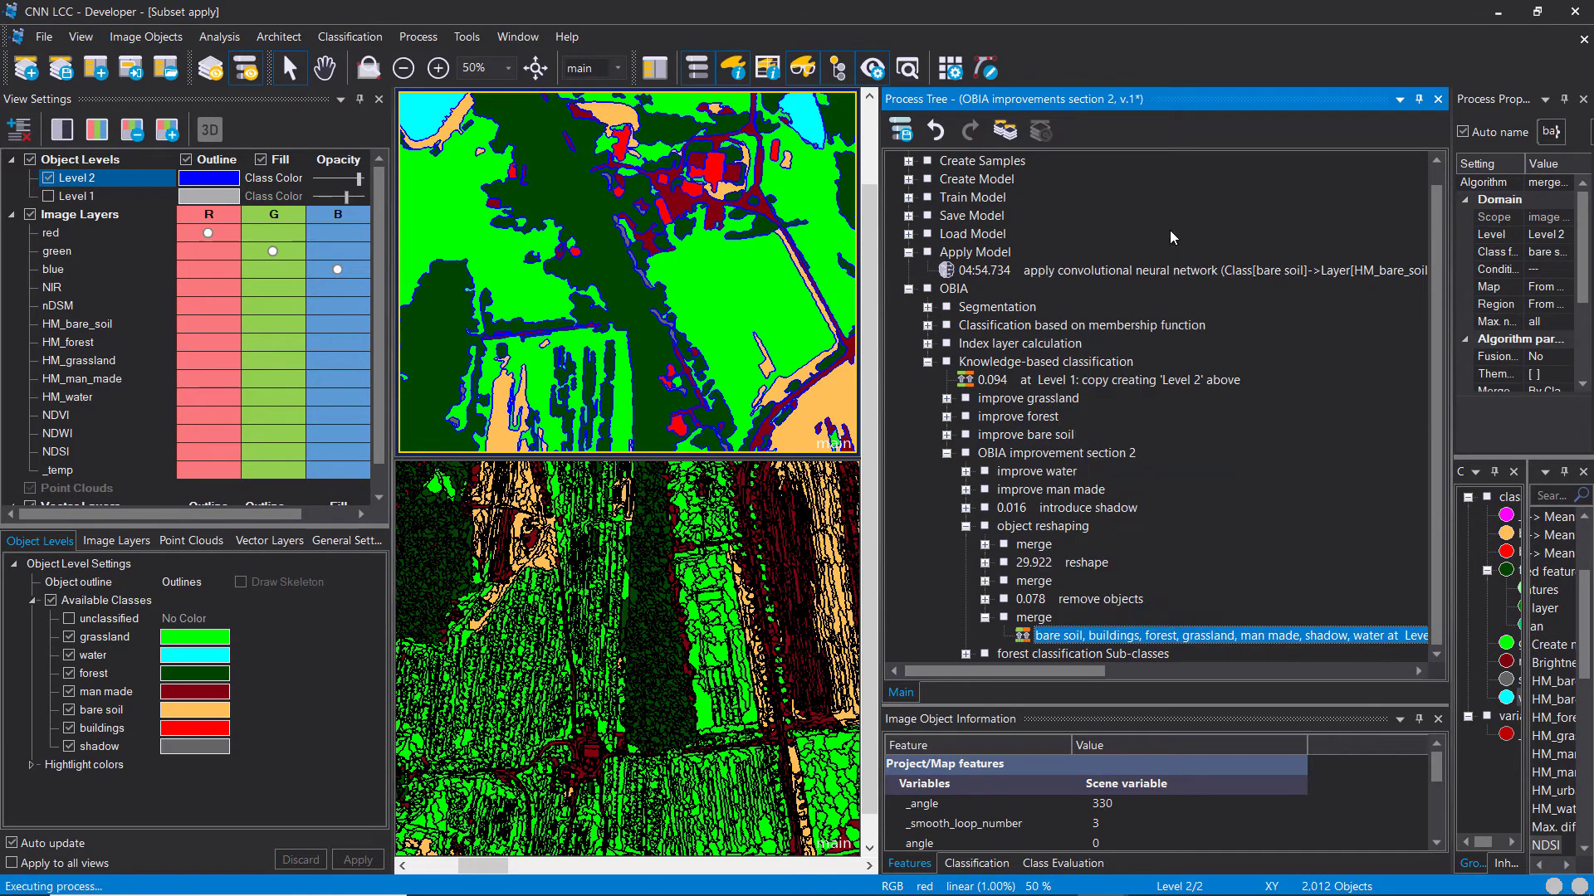
scroll(672, 253, "up", 2)
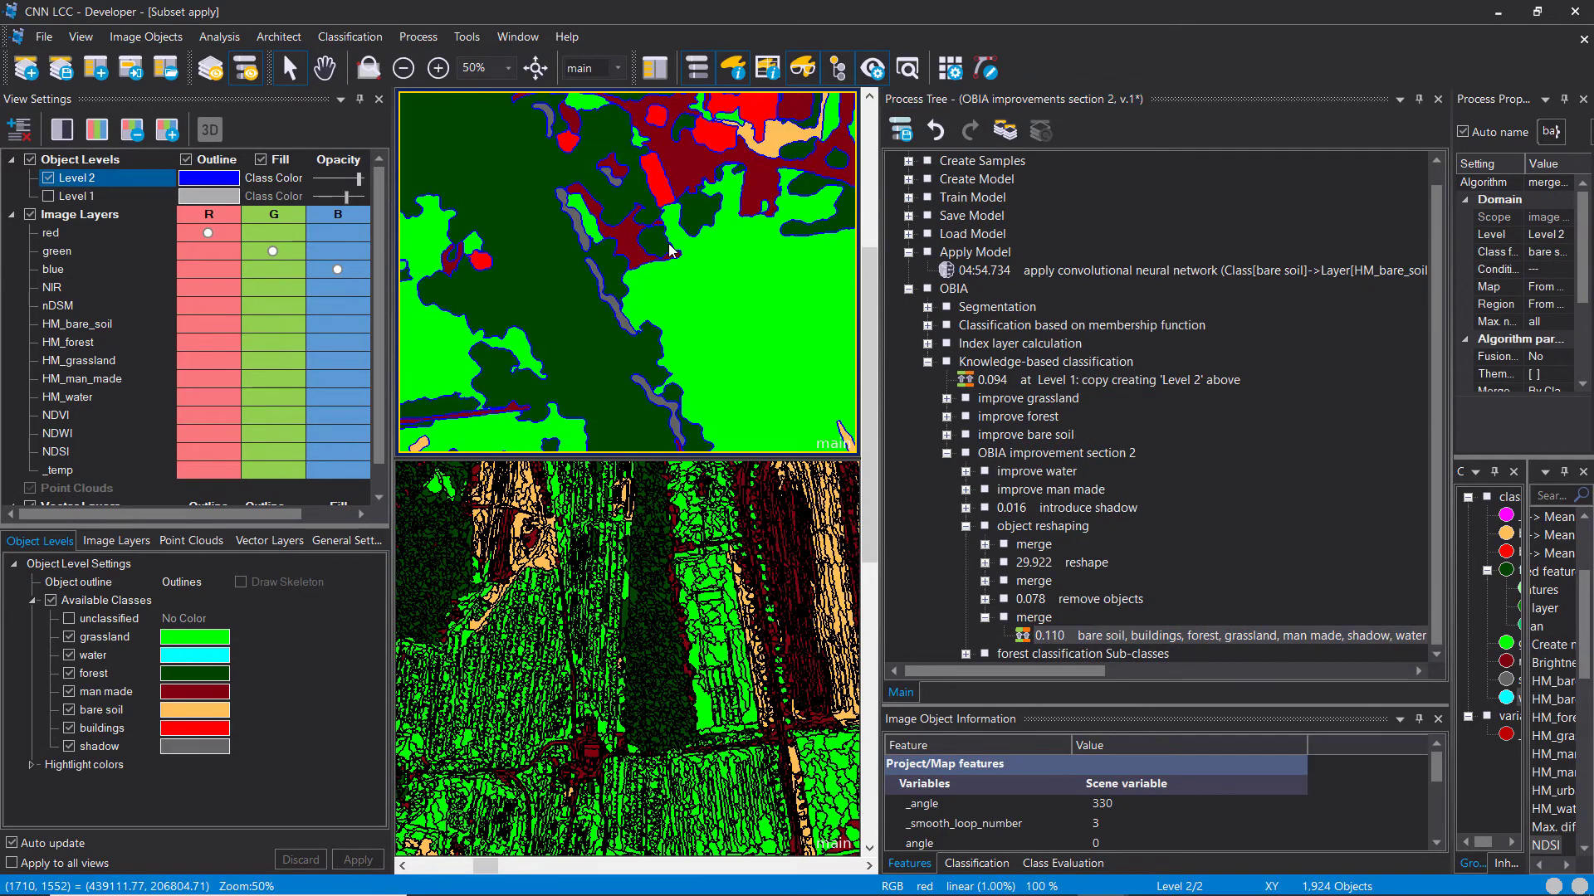
scroll(669, 246, "up", 1)
scroll(669, 246, "down", 1)
Step: Expand the forest classification Sub-classes group, enlarge the first map view over the forest, and check the process creating class low
left_click(985, 619)
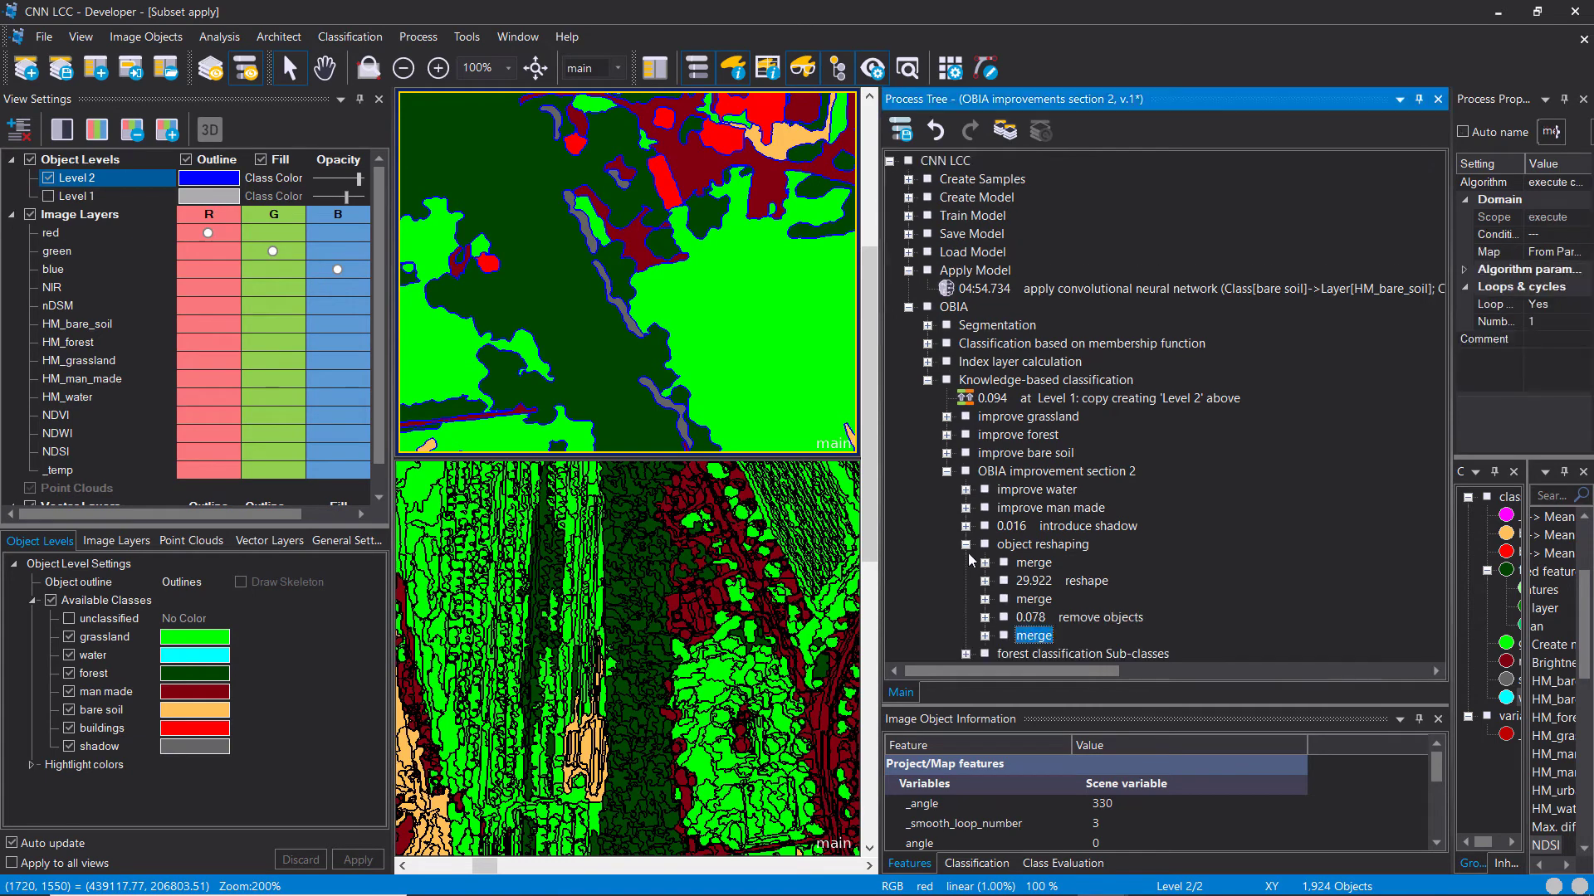
left_click(966, 544)
left_click(965, 563)
scroll(612, 233, "down", 1)
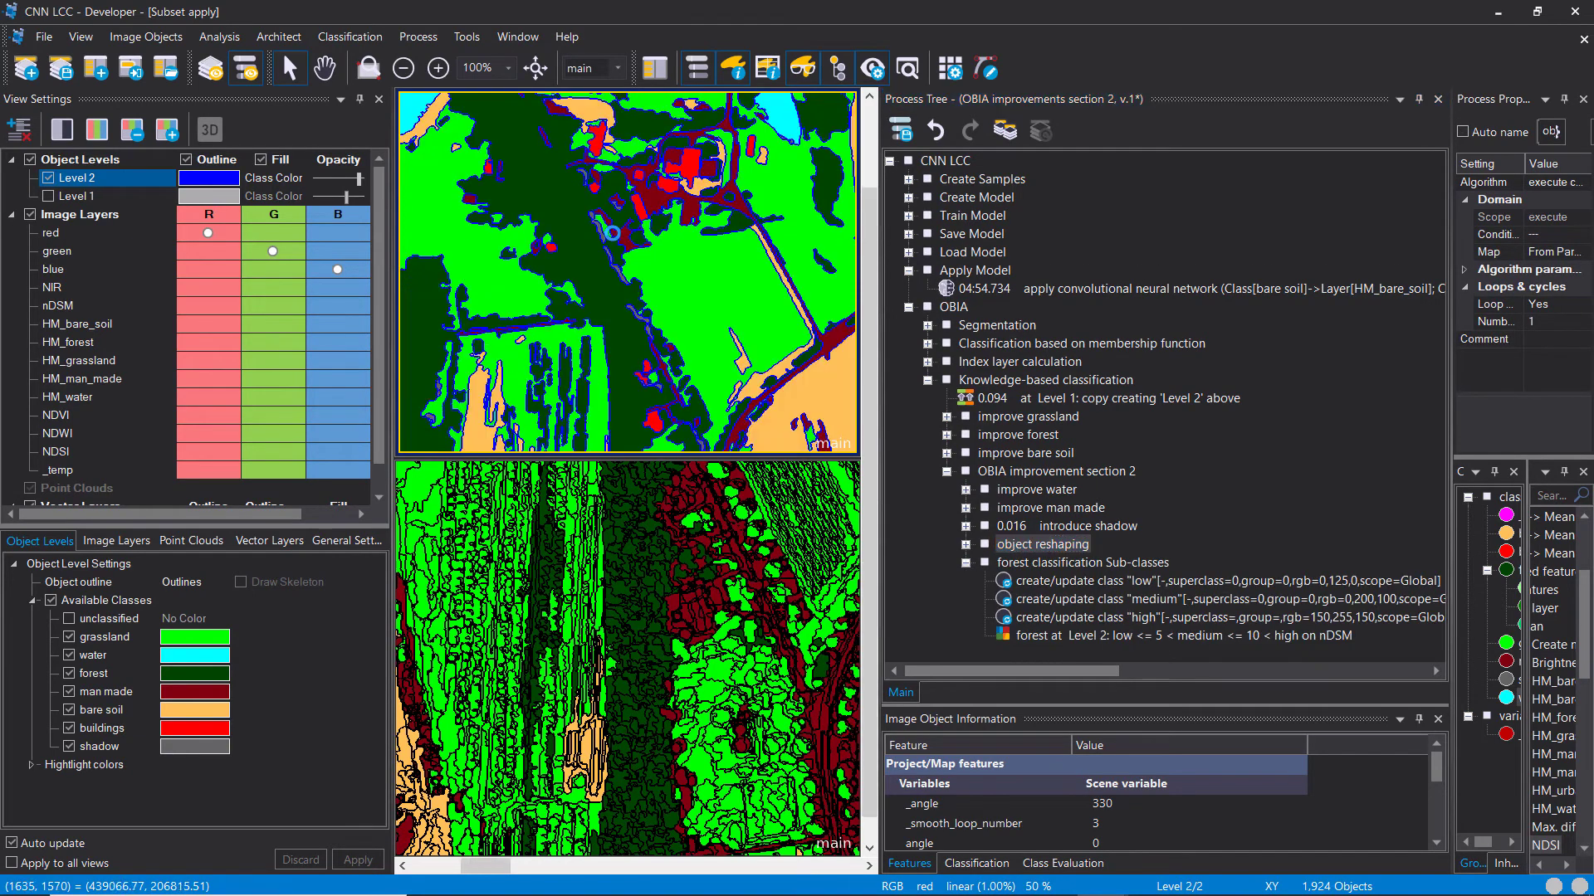
scroll(612, 233, "down", 1)
left_click_drag(704, 457, 704, 785)
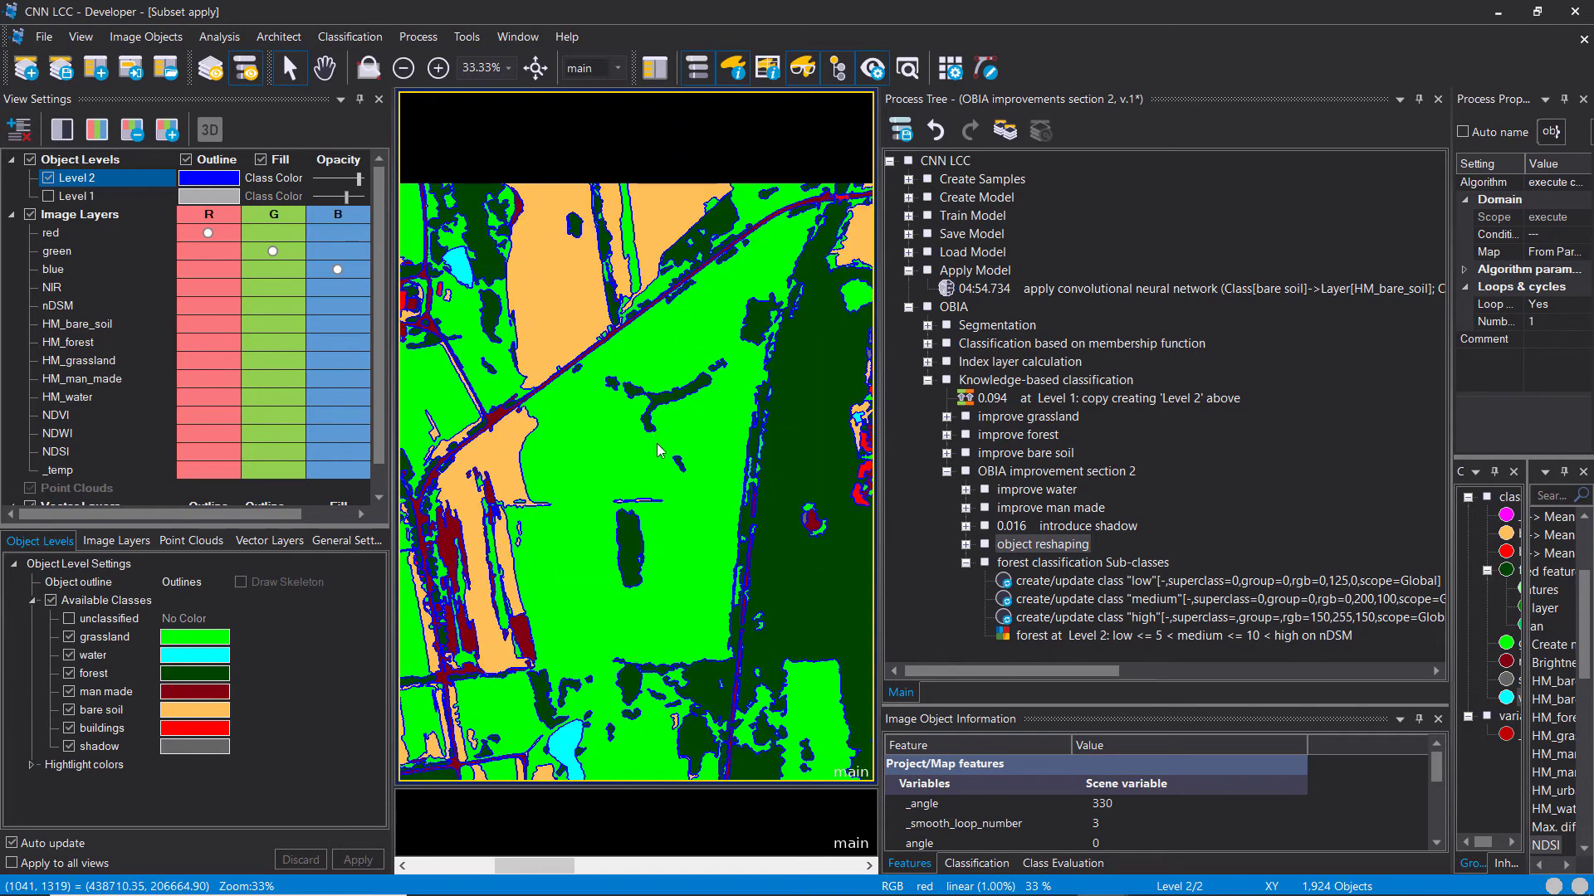
left_click_drag(637, 440, 446, 305)
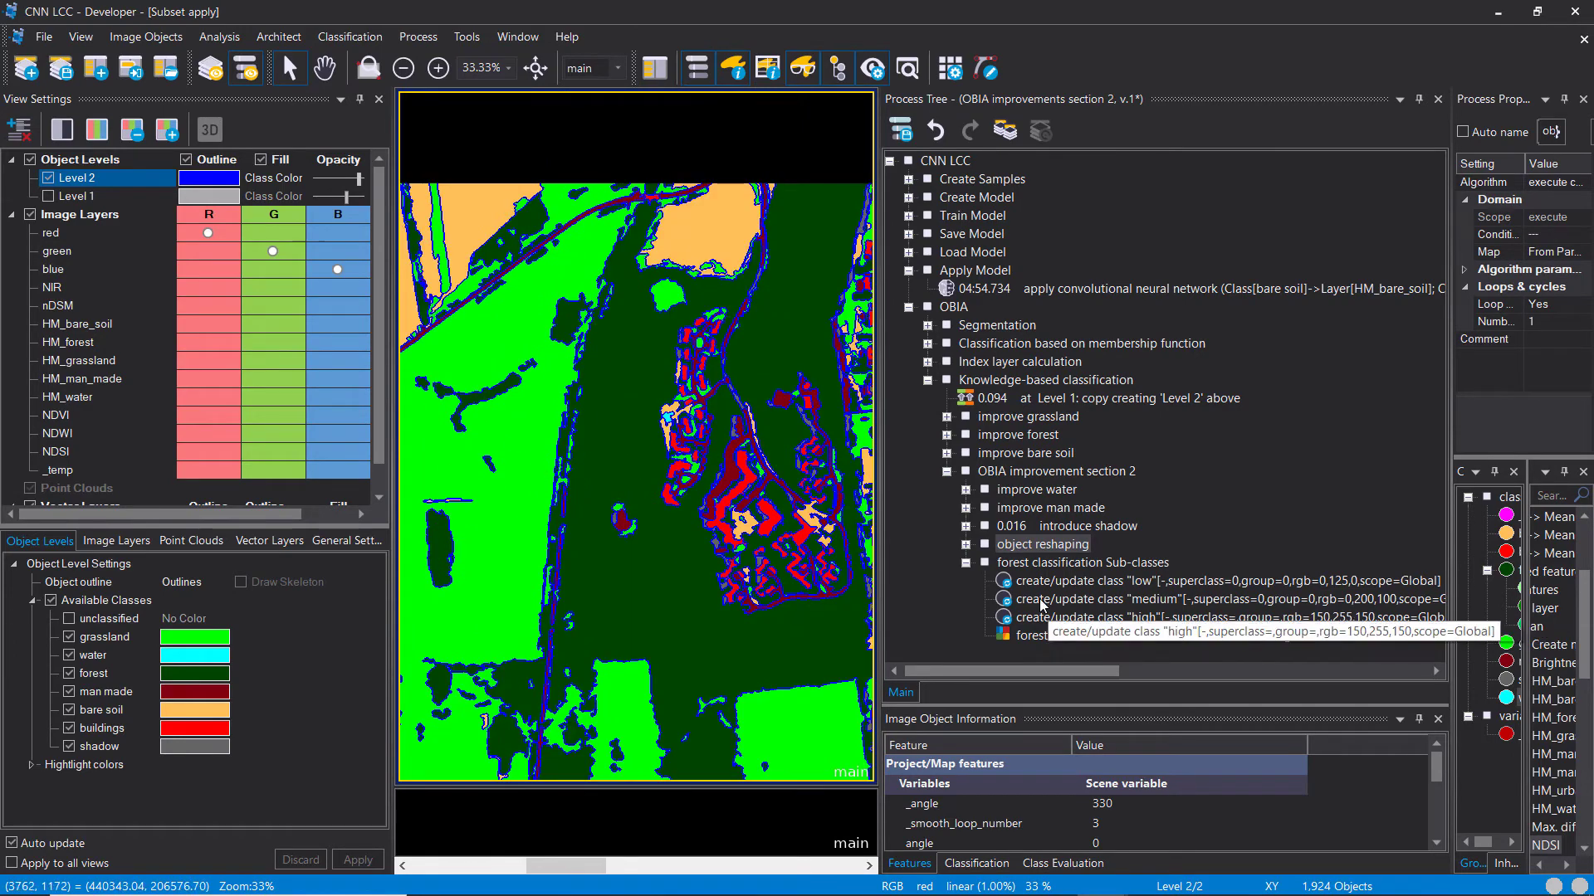
double_click(1032, 581)
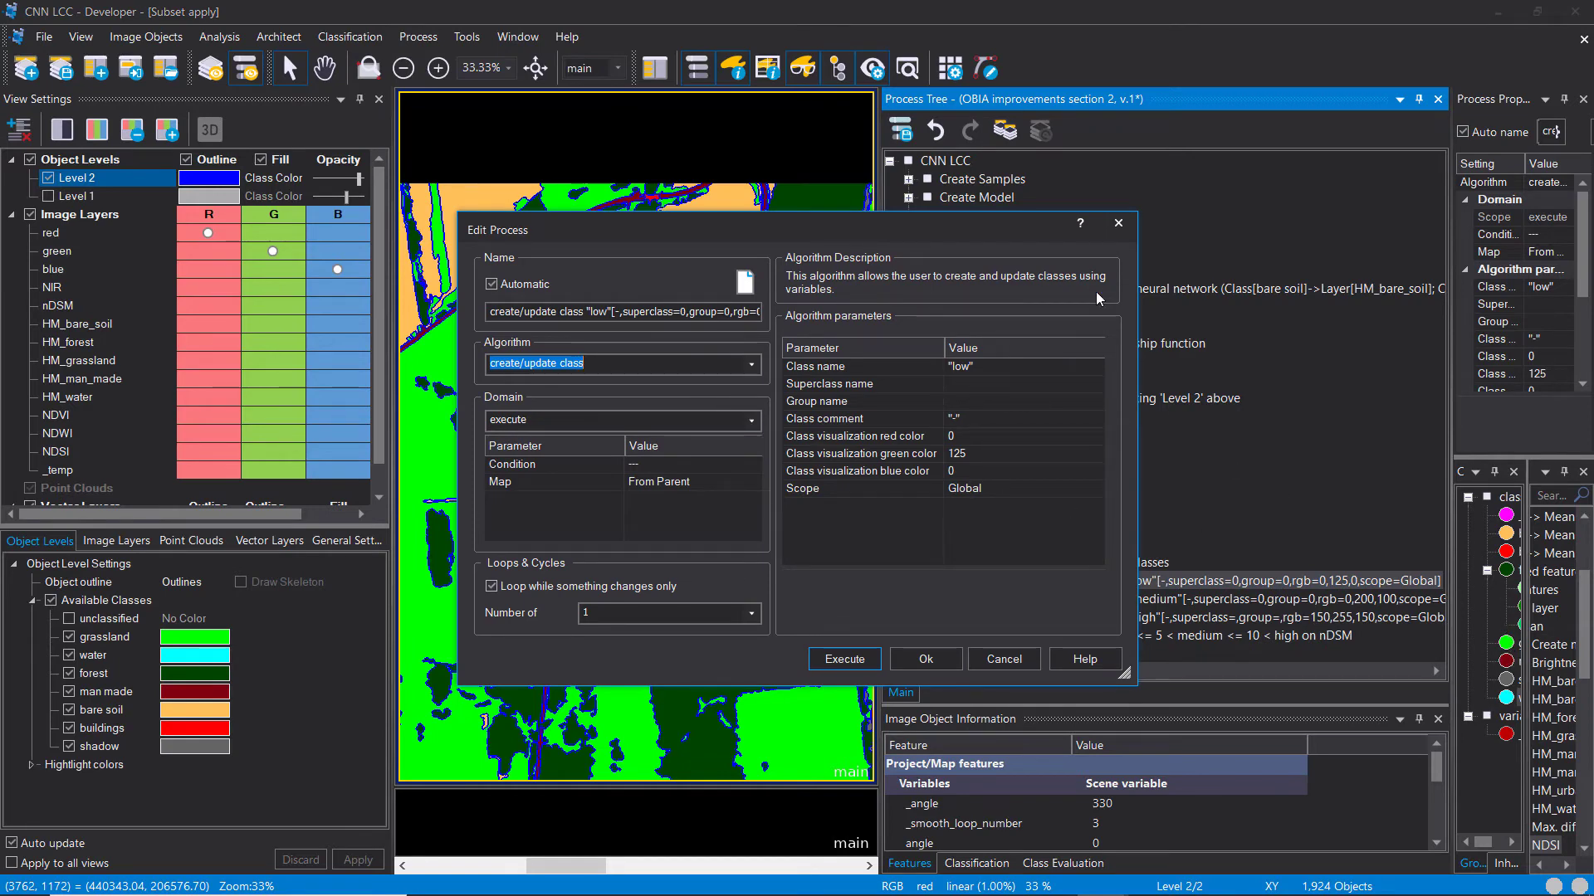
left_click(1118, 223)
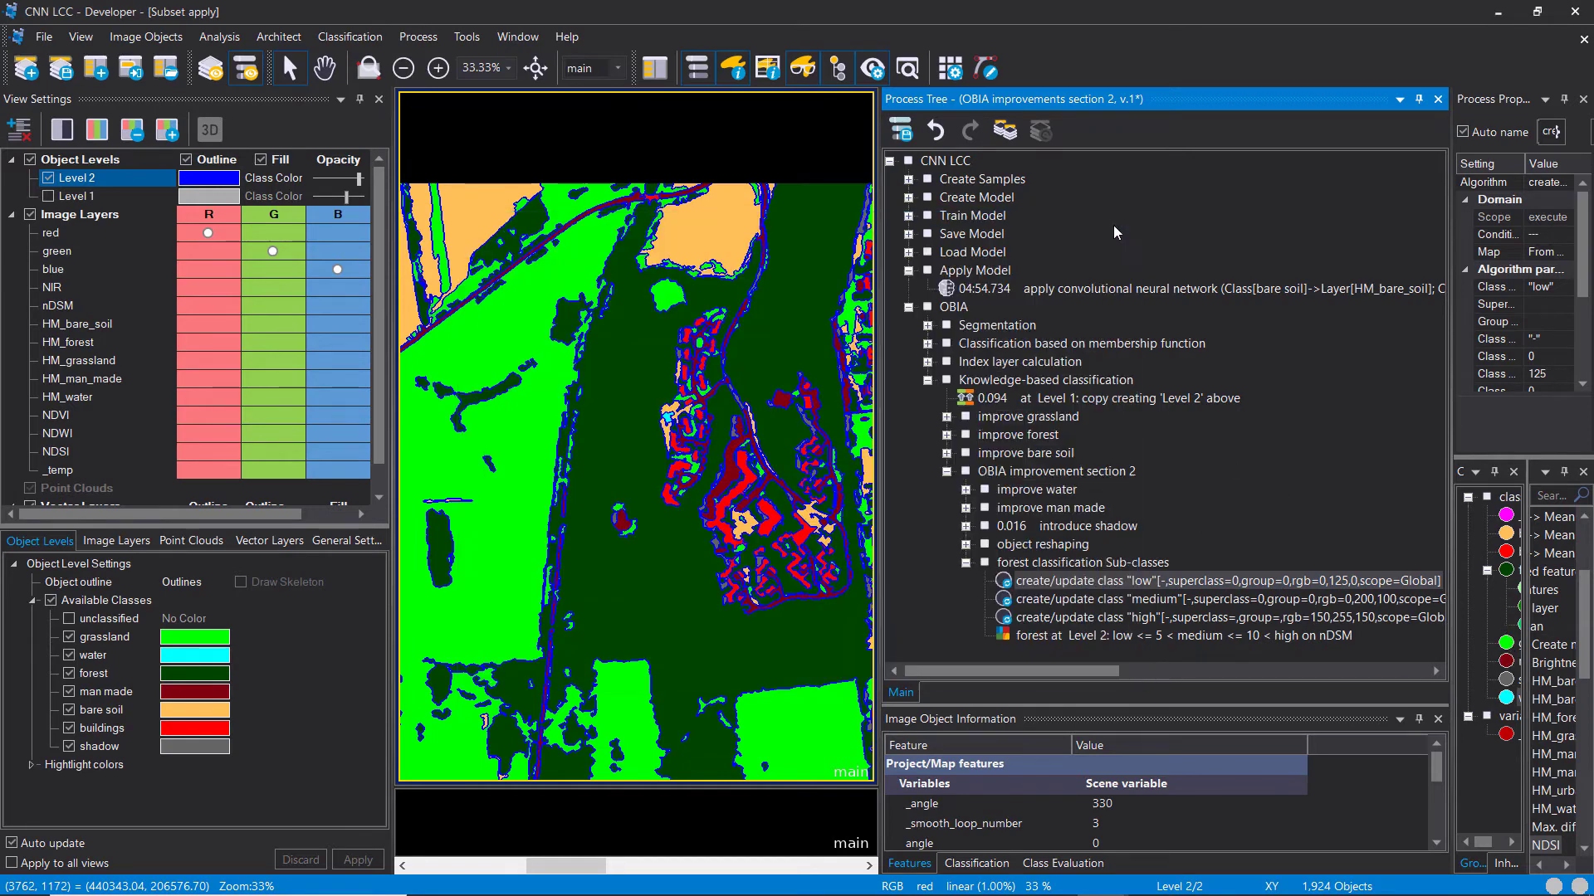
Step: Execute the multi-threshold segmentation splitting Level 2 forest by nDSM into low up to 5, medium up to 10 and high
left_click(1131, 637)
double_click(1131, 637)
left_click(659, 372)
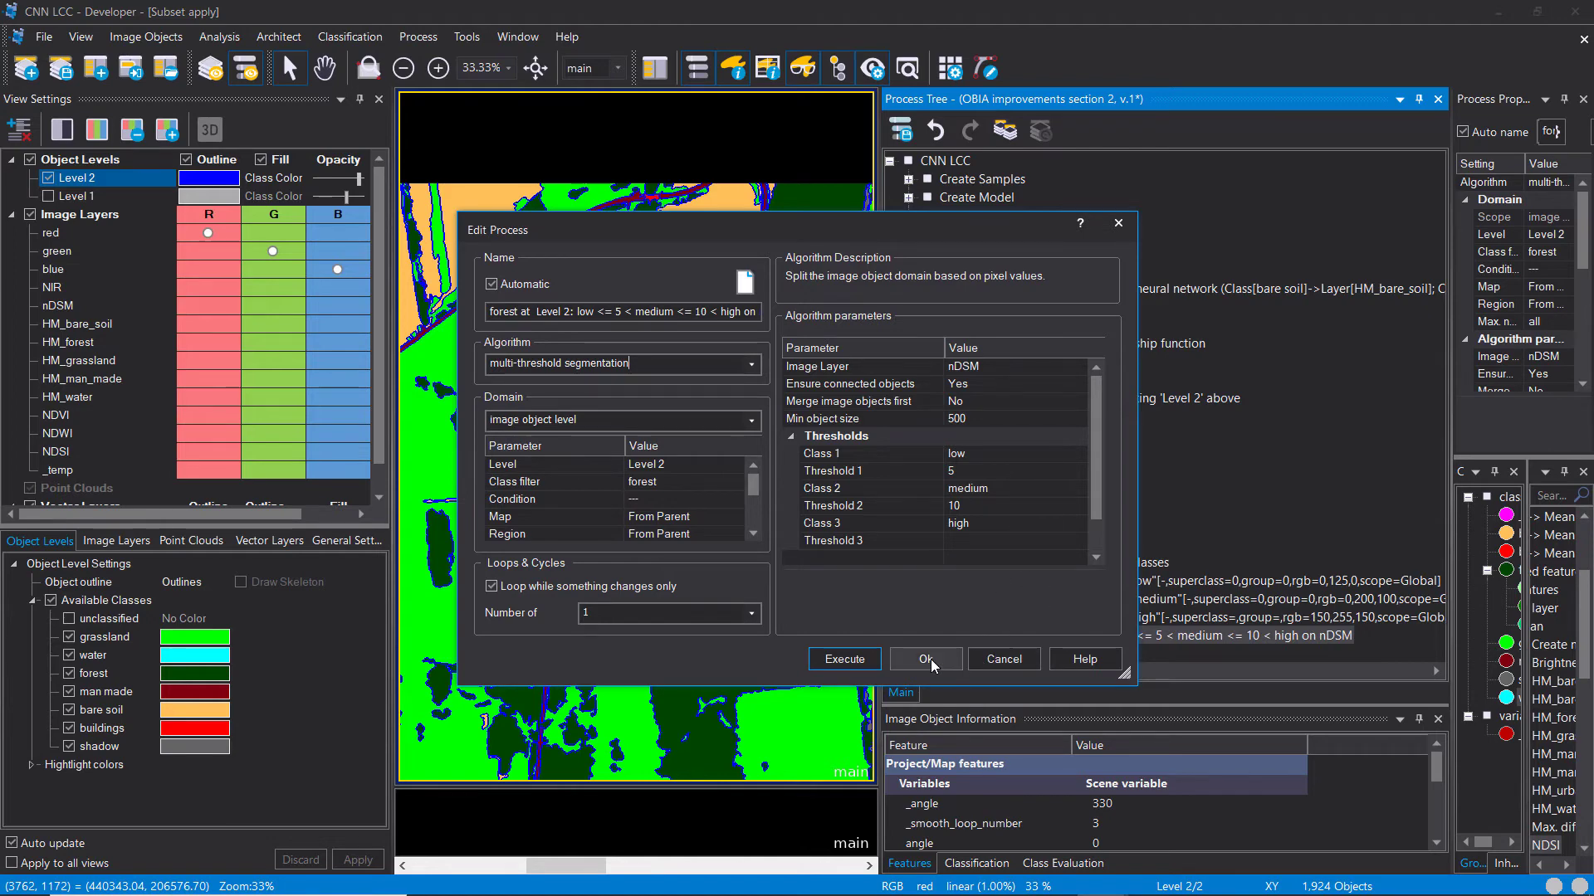
left_click(844, 659)
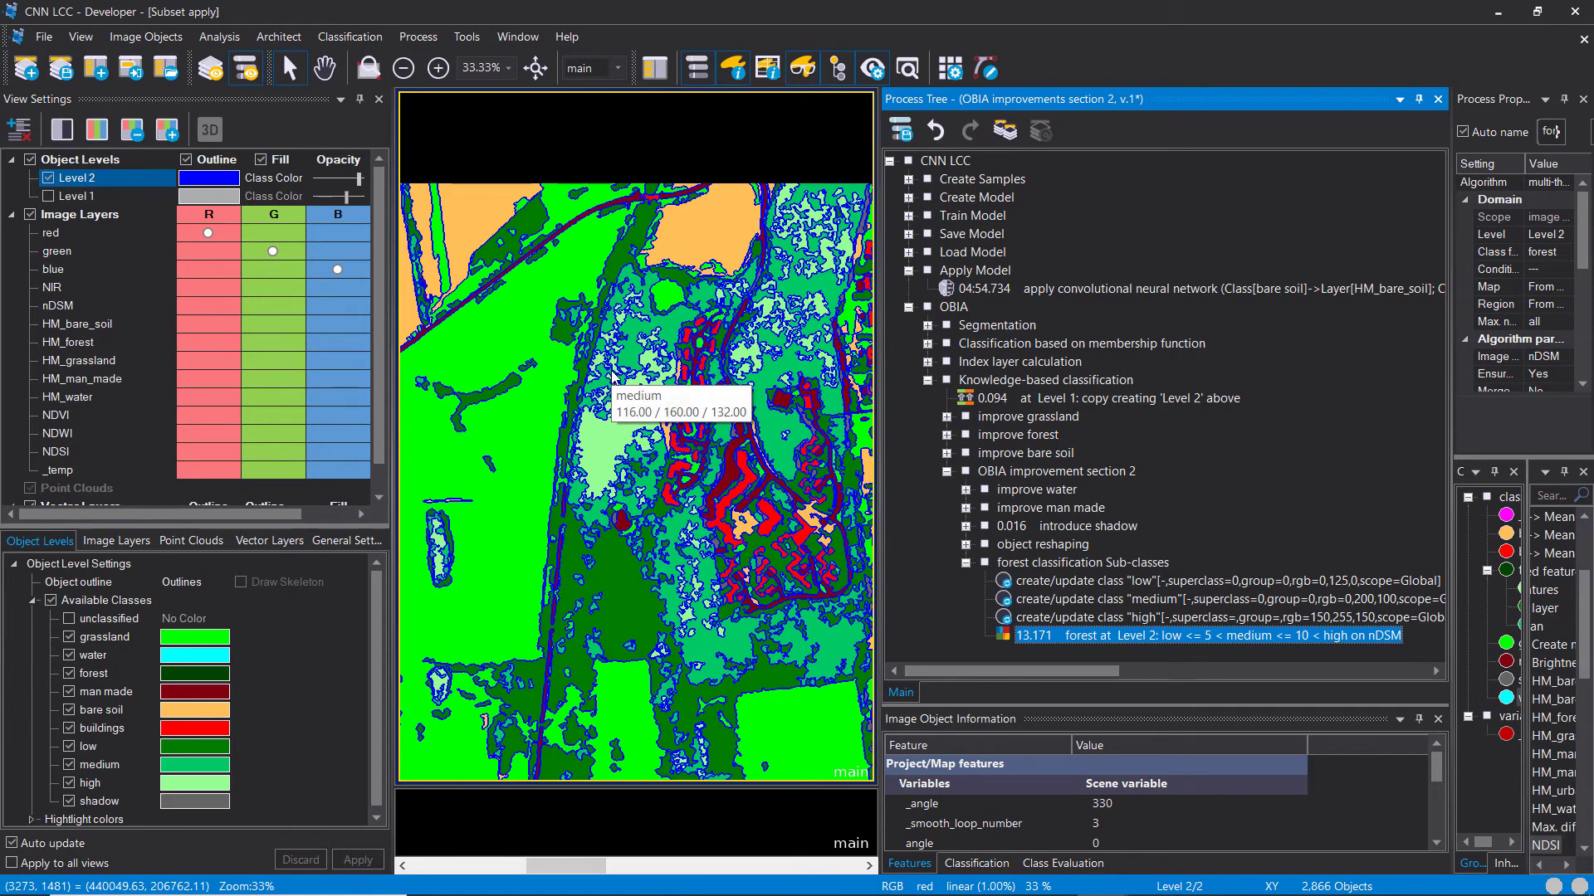
scroll(612, 378, "up", 2)
scroll(797, 386, "down", 3)
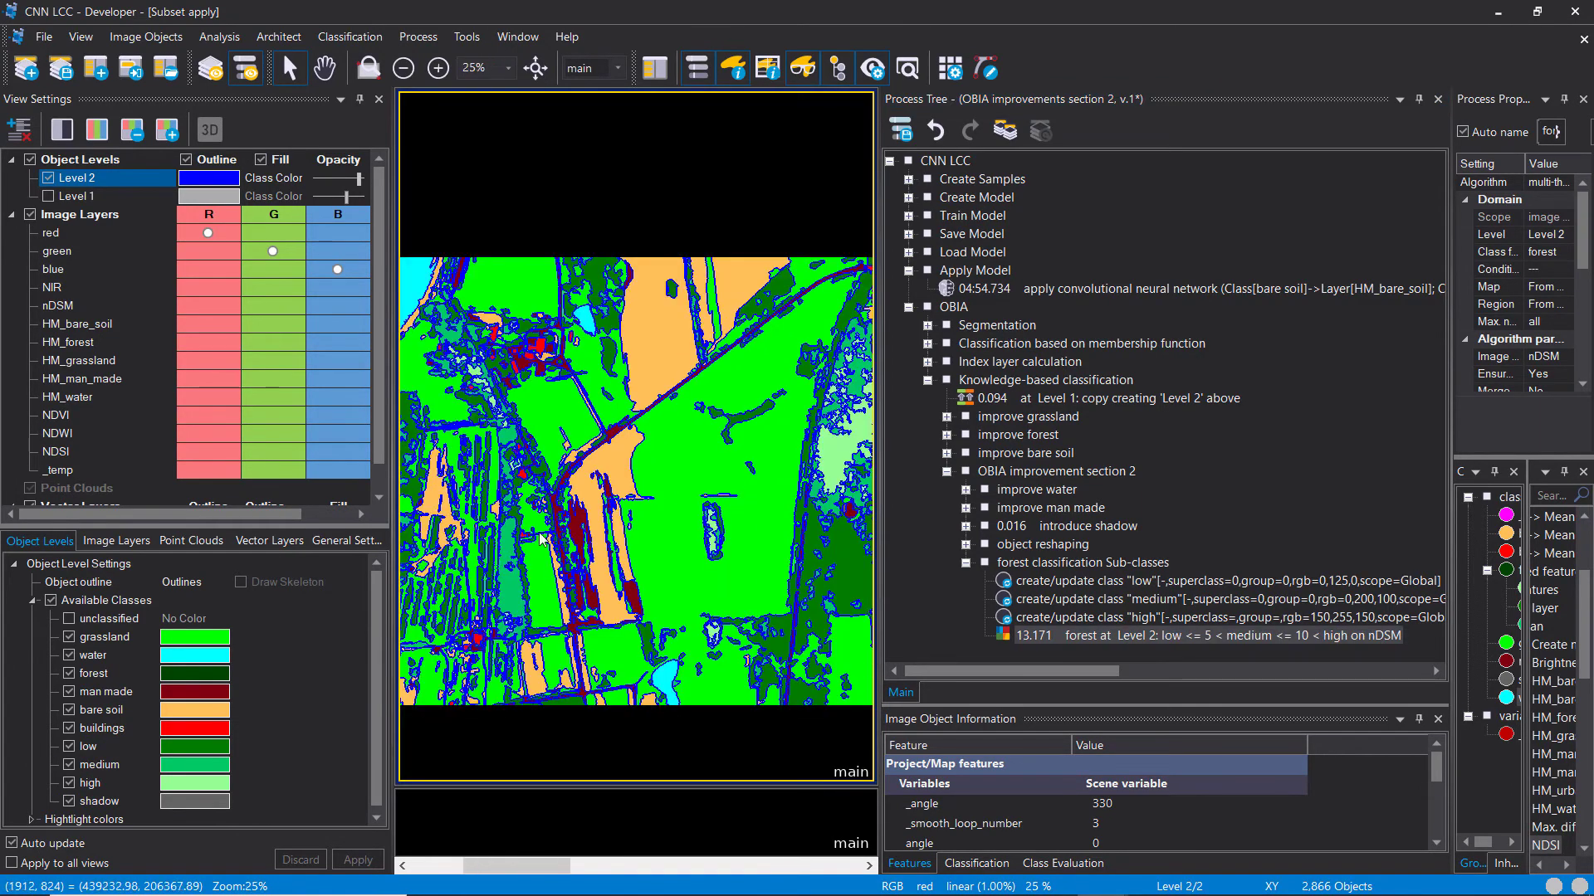
Step: Widen the map area, enlarge the second map view and hide its object levels to reveal the aerial imagery
left_click_drag(880, 385, 1290, 389)
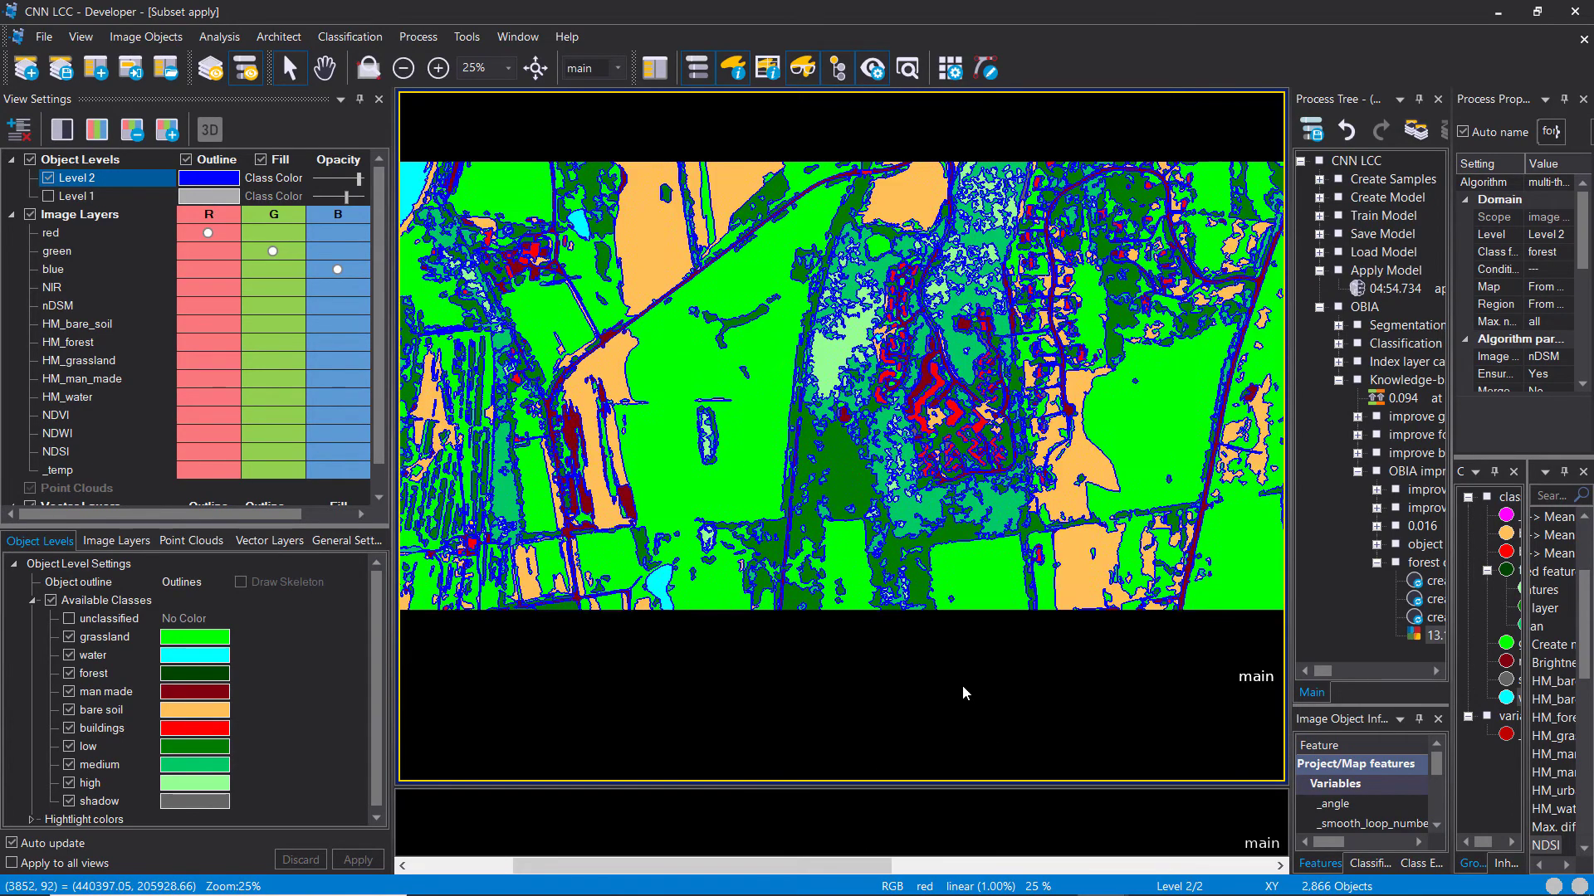
left_click_drag(946, 783, 945, 372)
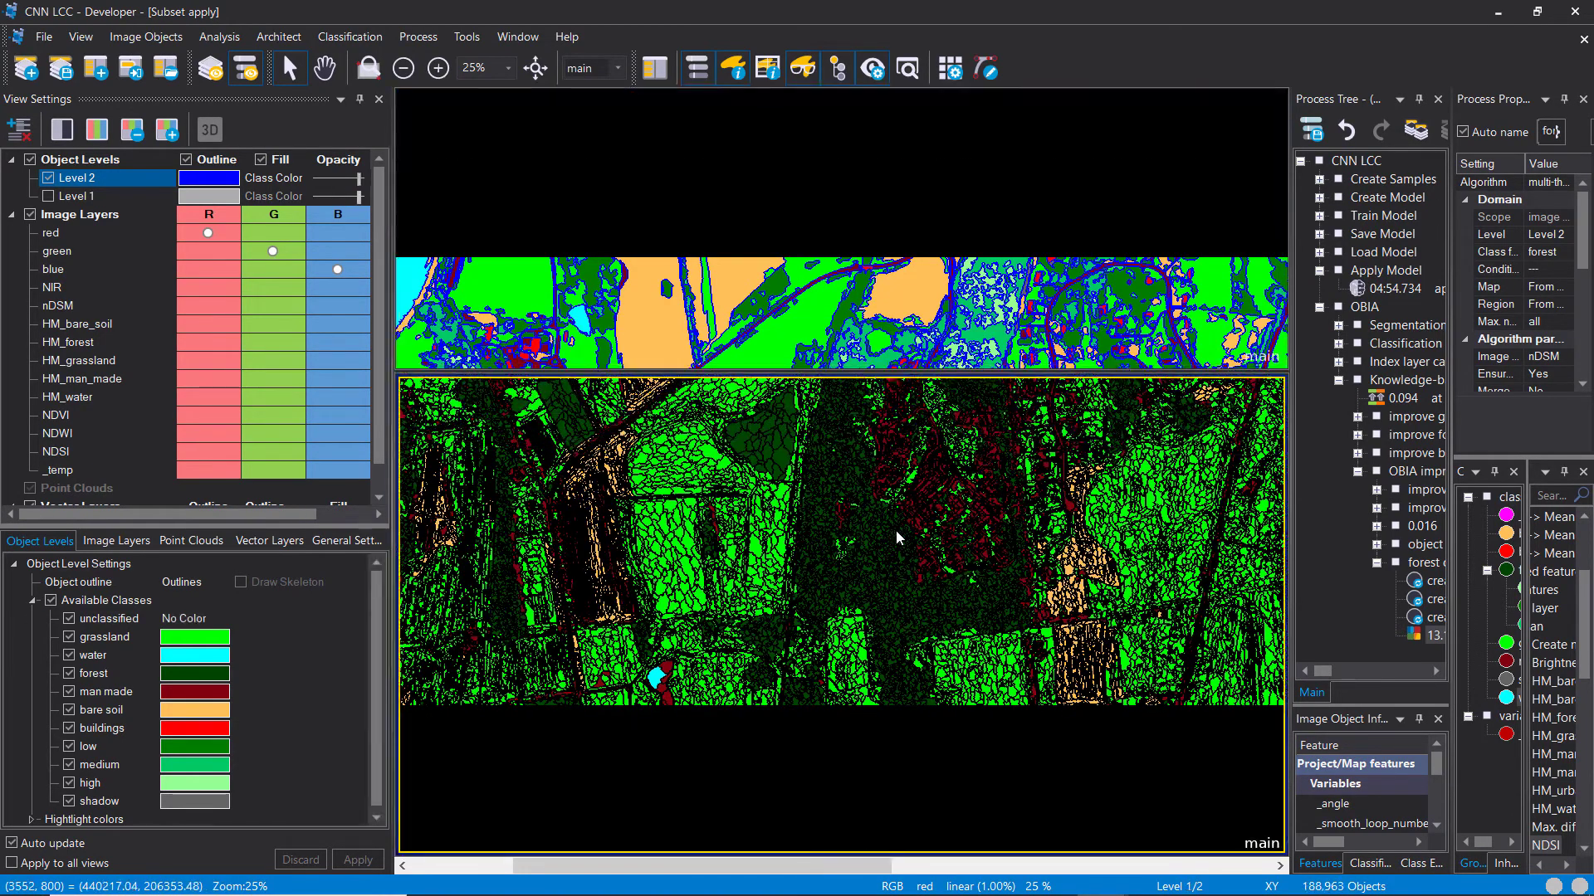
left_click(48, 195)
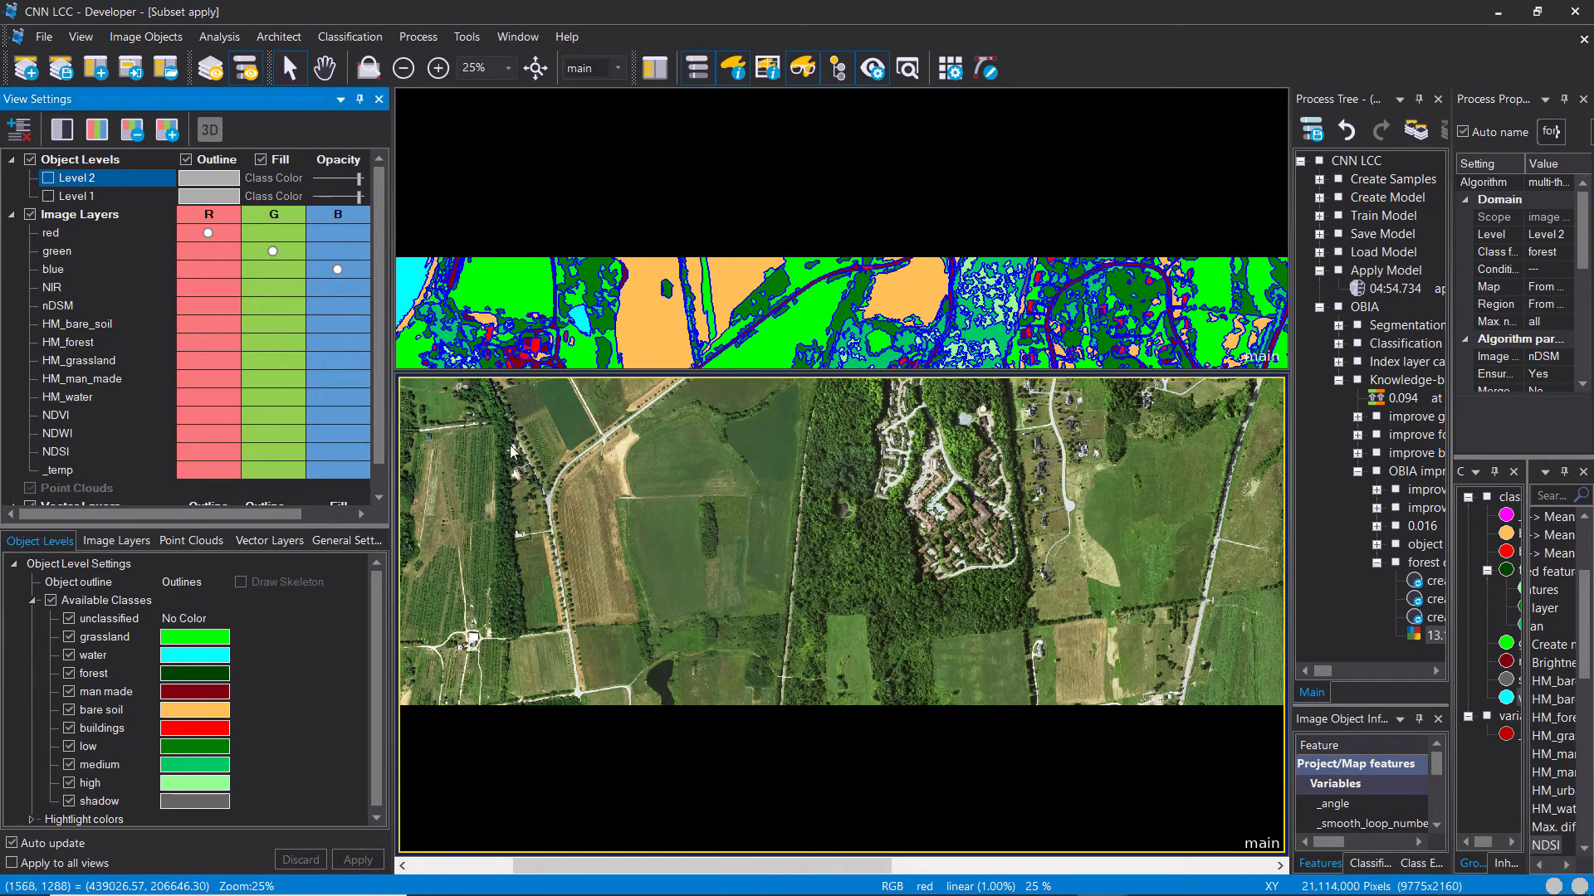
Step: Display the backup map in the second view, even out the split and link both views as Side by Side View
left_click(849, 309)
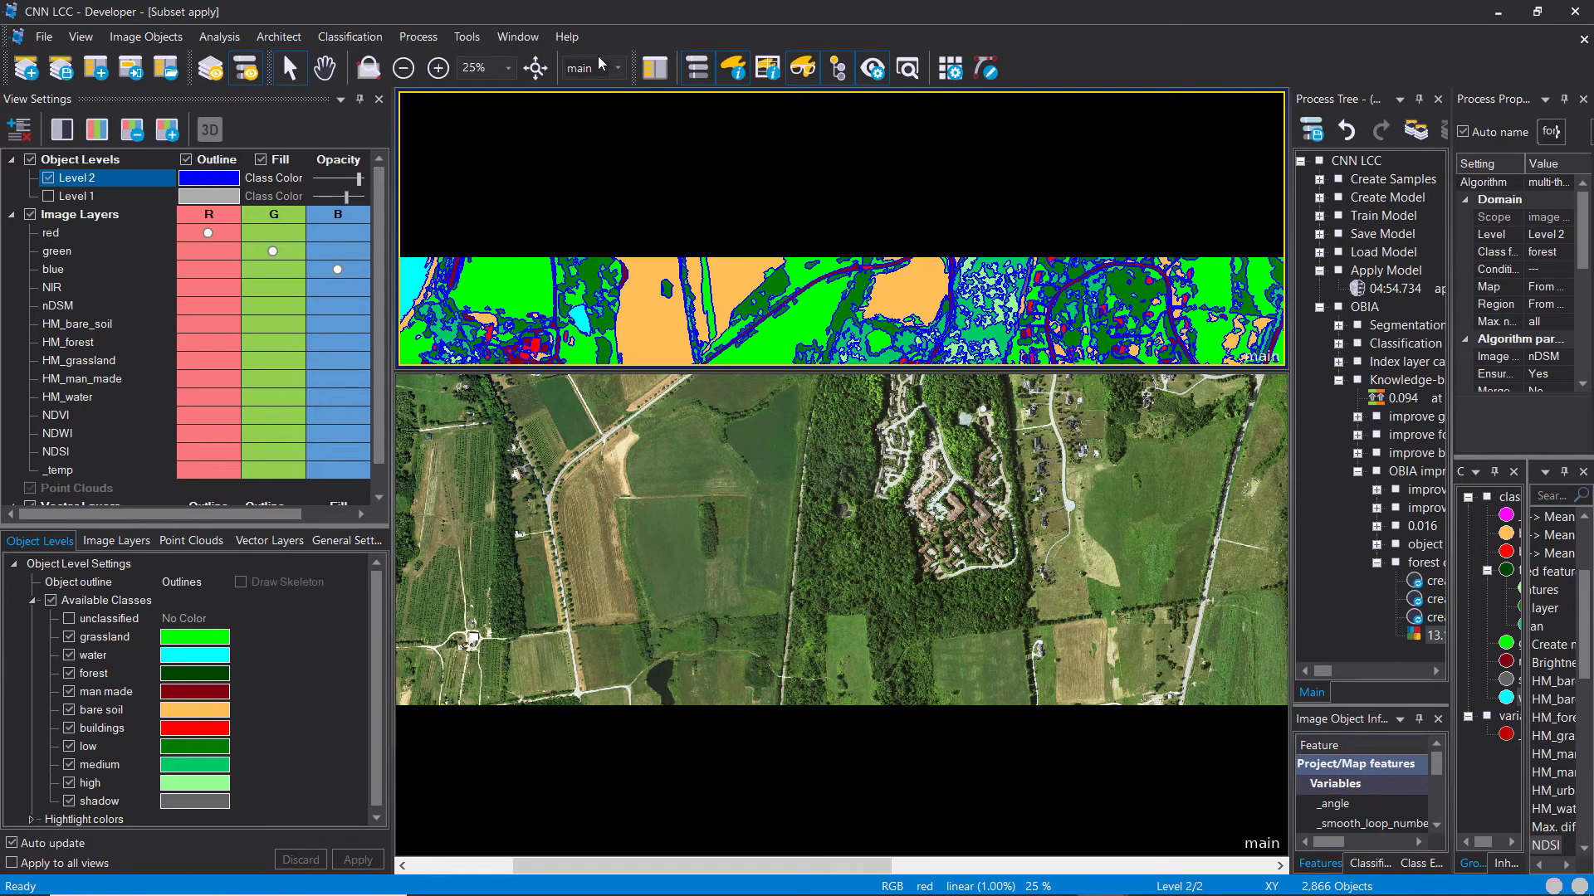
left_click(651, 443)
left_click(590, 111)
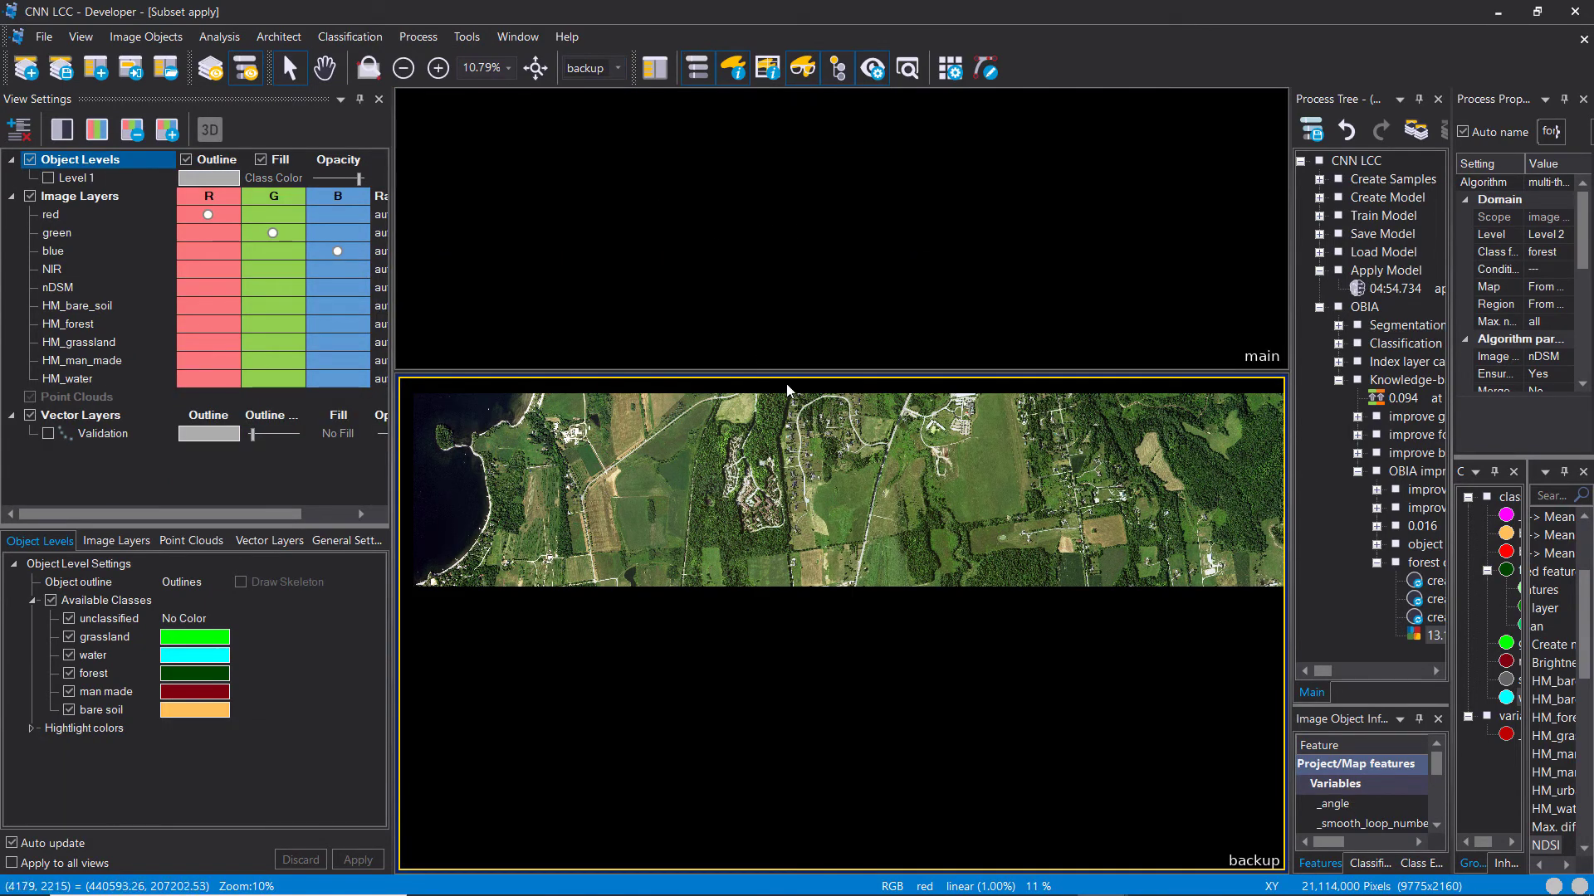
left_click_drag(782, 369, 782, 463)
left_click(518, 37)
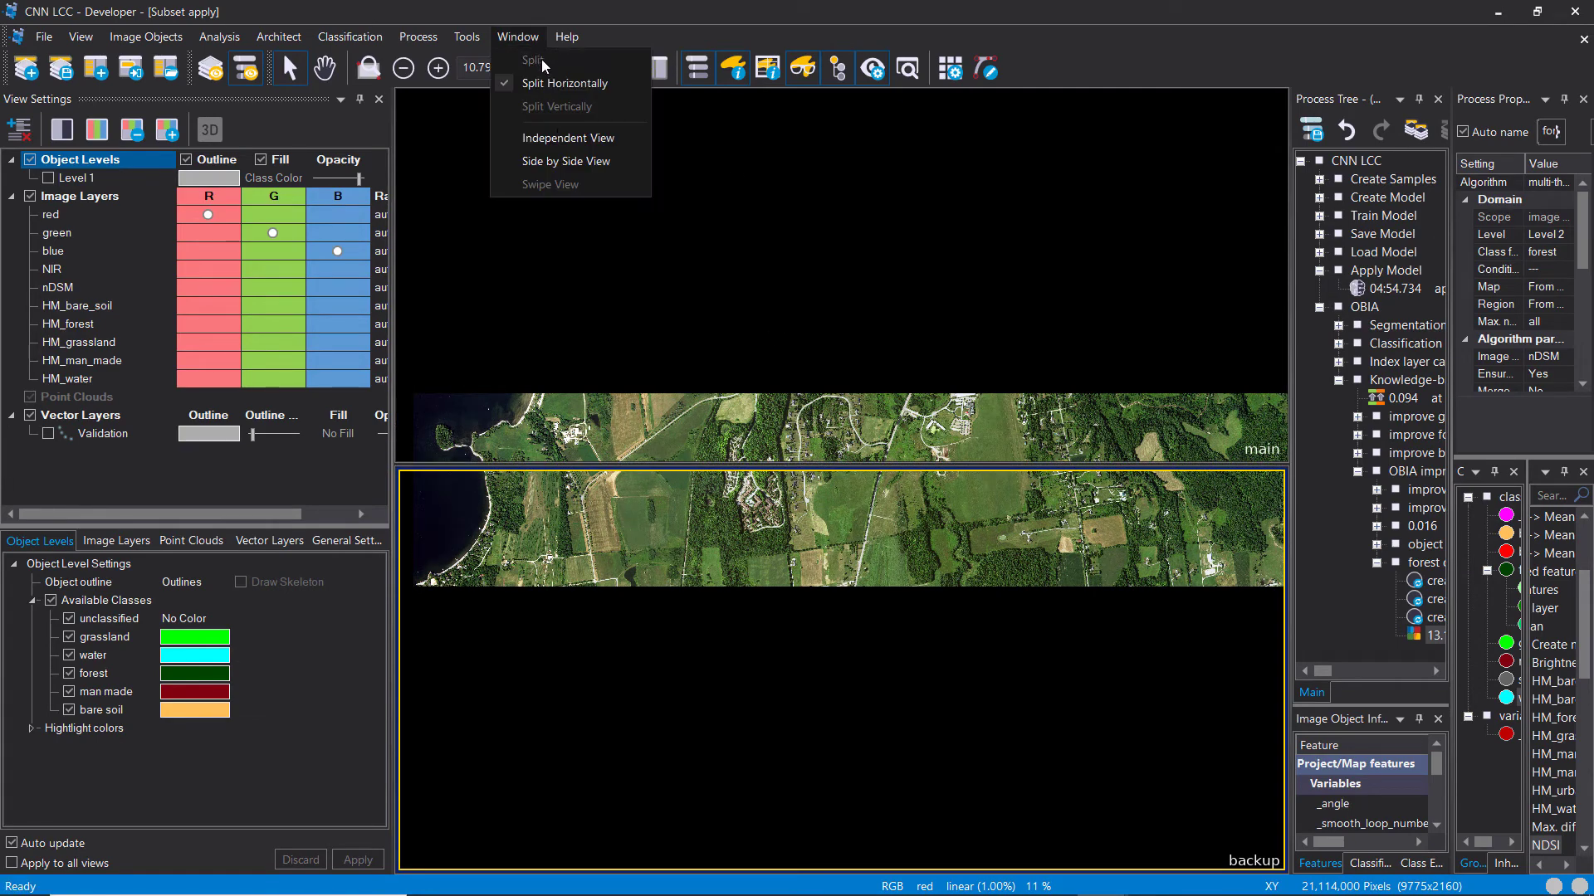
left_click(550, 163)
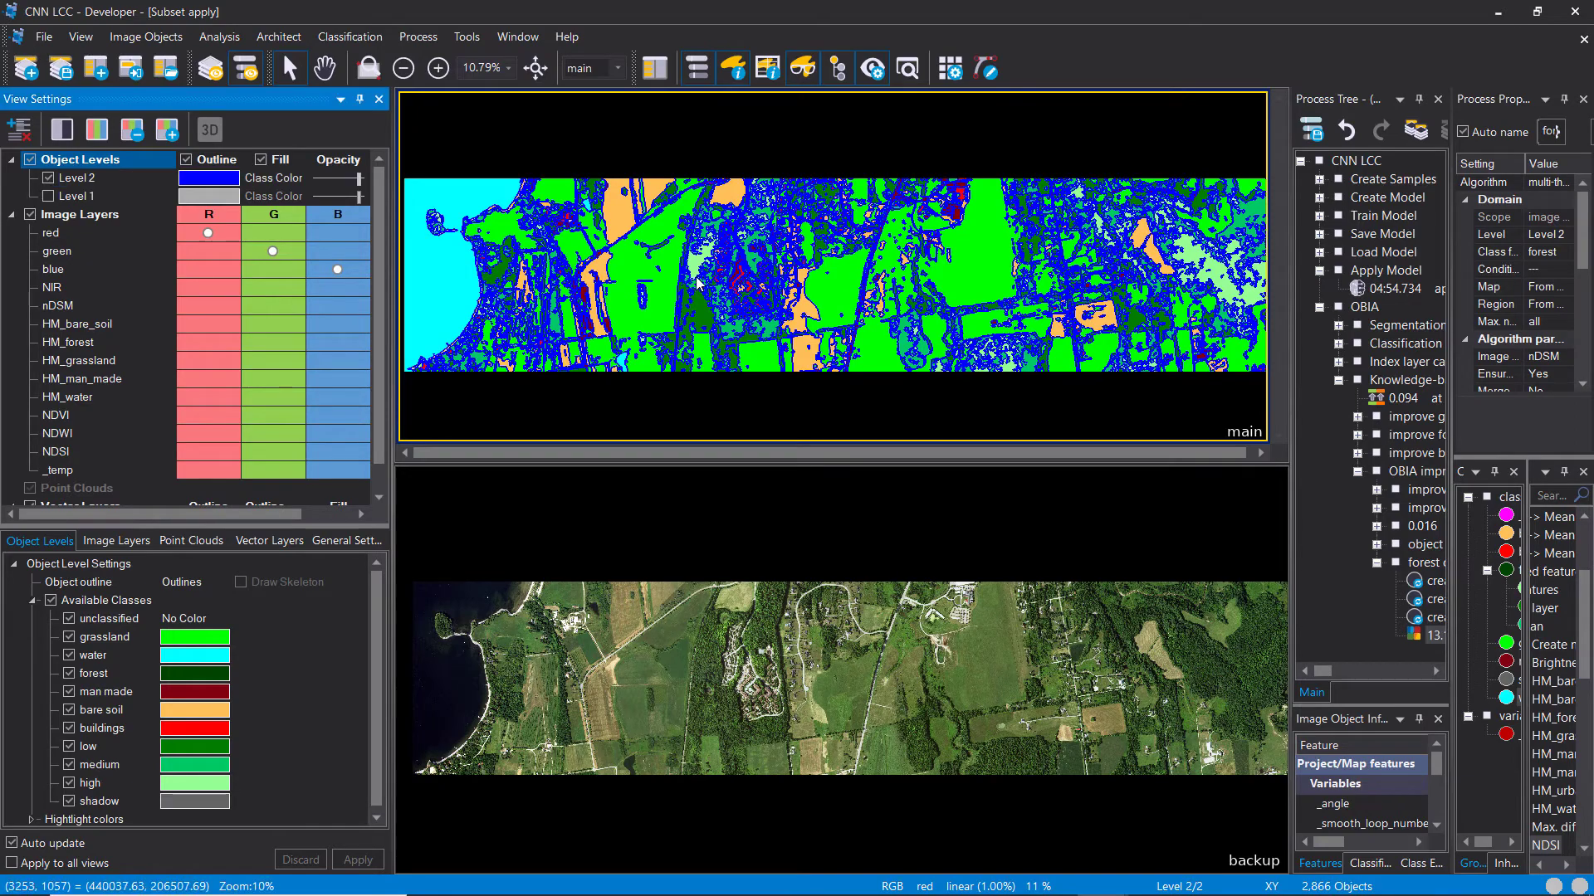
Step: Set the Level 2 outlines of the main map to black and lower the level's opacity so the imagery shows through
left_click(203, 178)
left_click(189, 220)
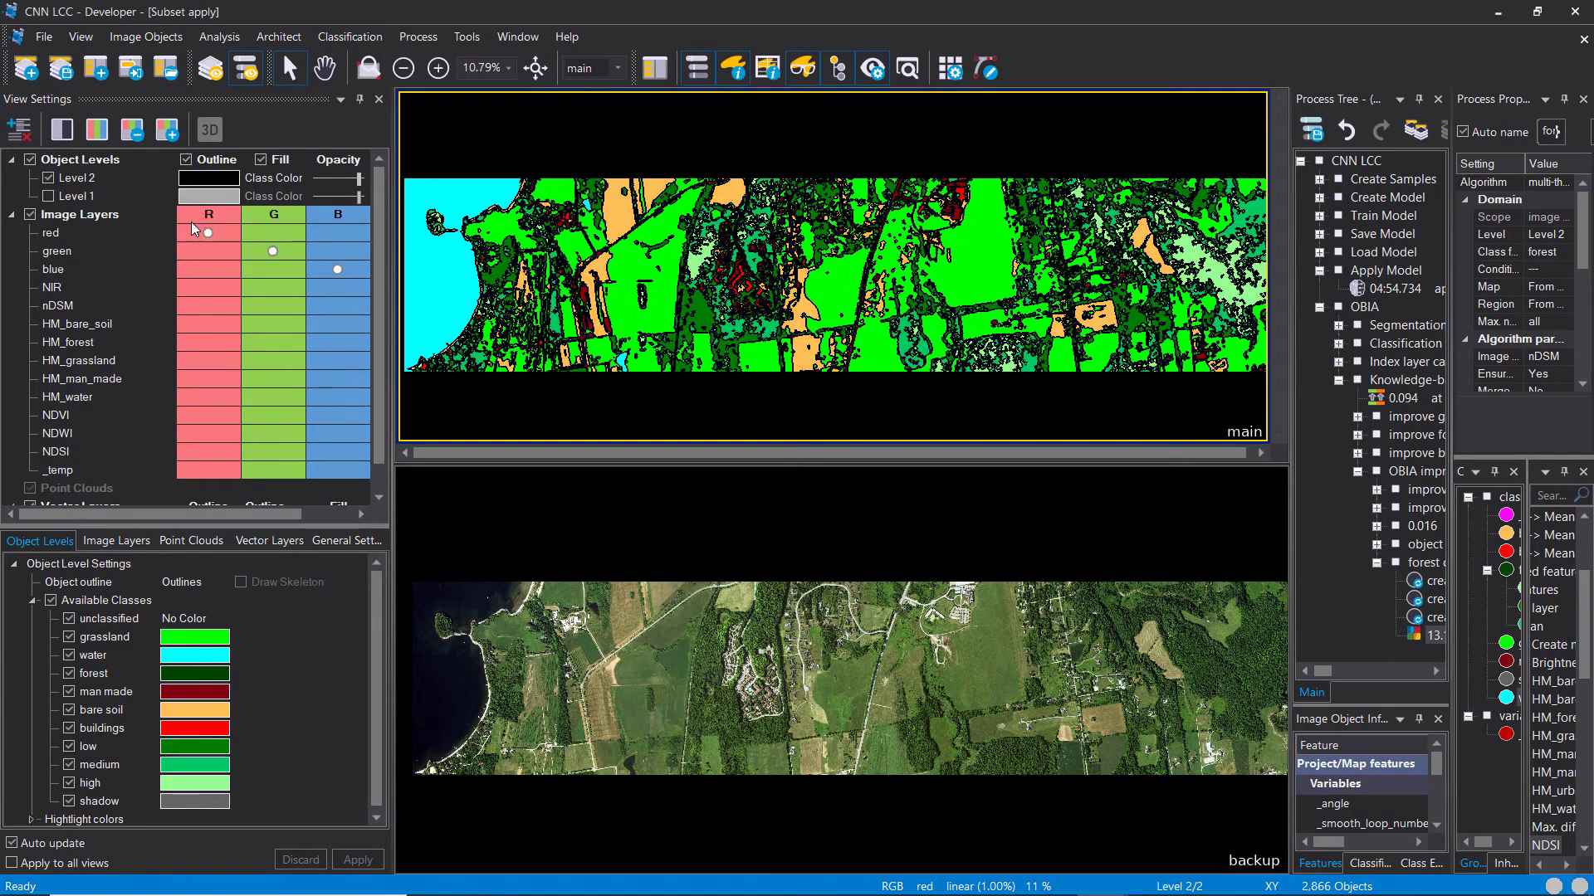
scroll(1047, 375, "up", 5)
scroll(1047, 375, "down", 1)
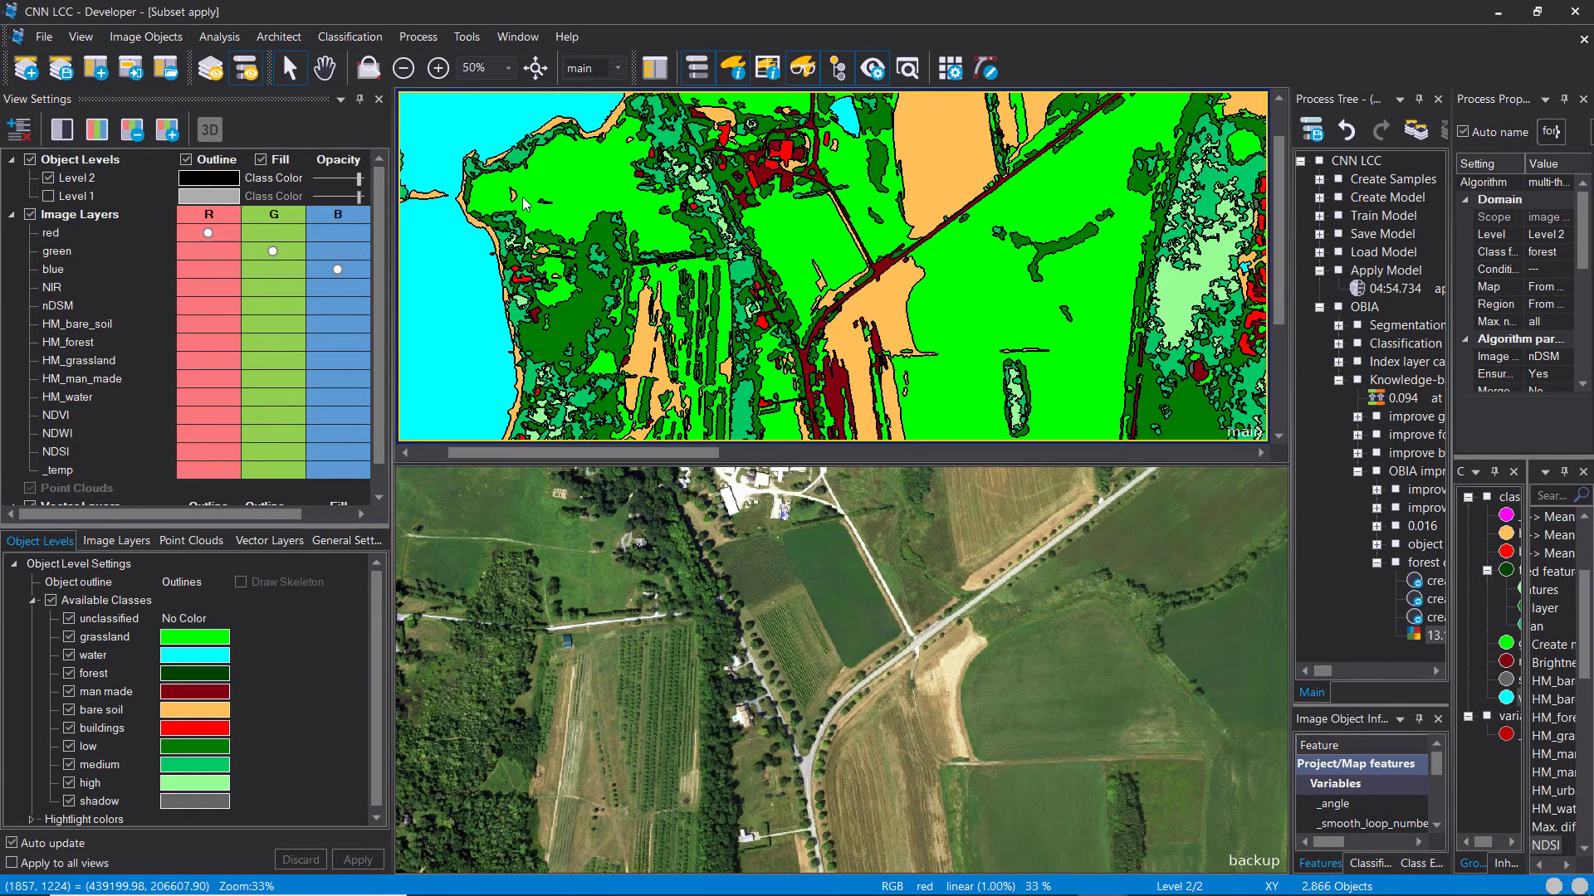
left_click_drag(359, 179, 347, 178)
Step: Show the backup map's Level 1 classification without outlines and bring the housing area into both views
left_click(801, 650)
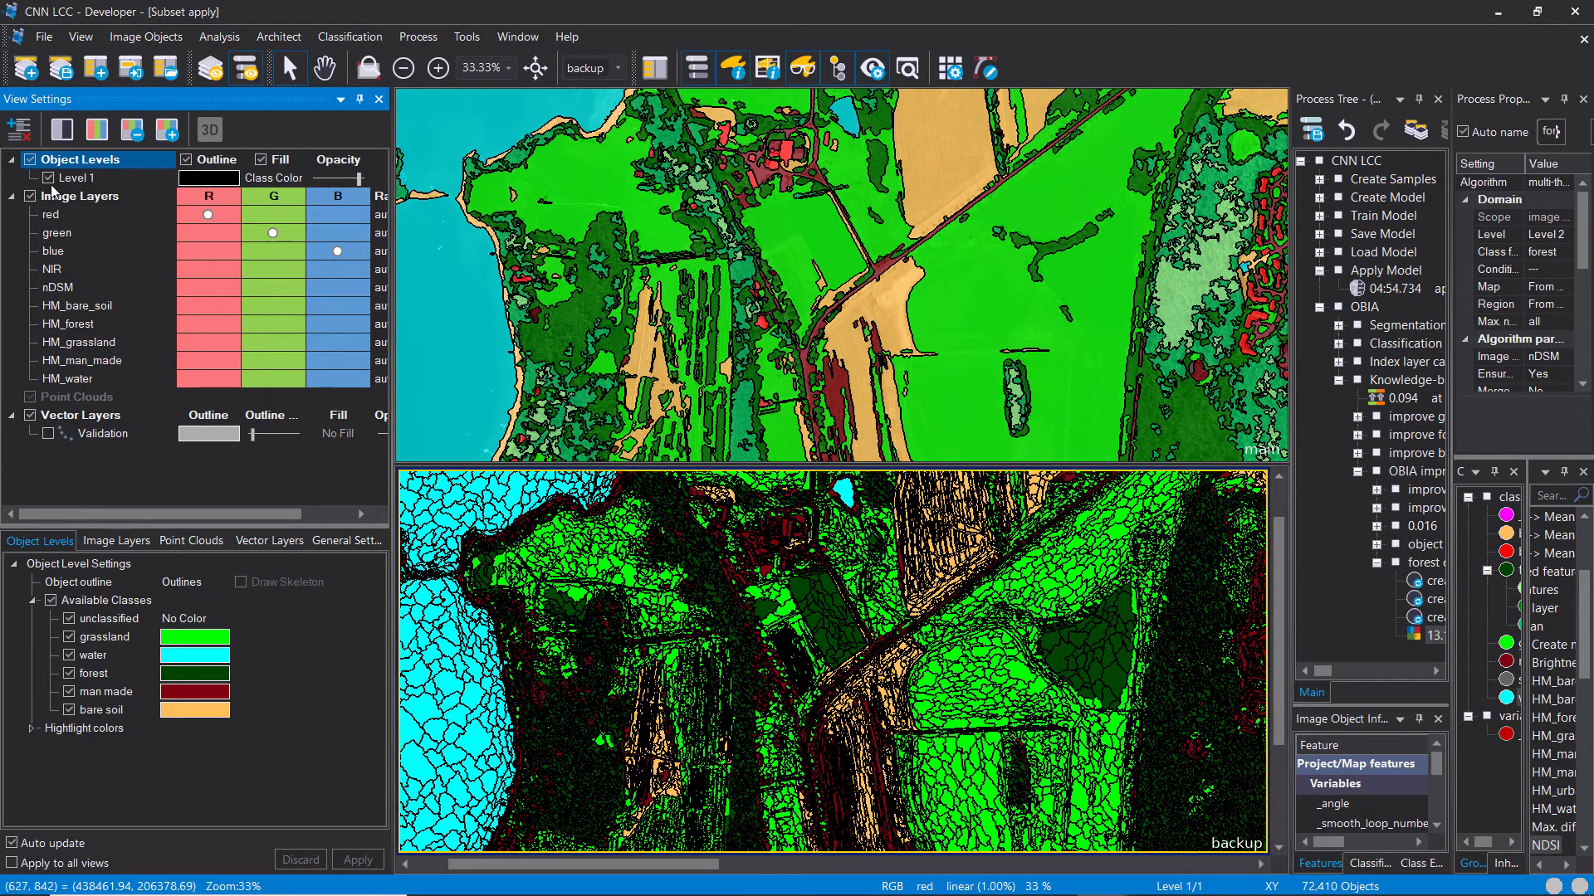
left_click(188, 161)
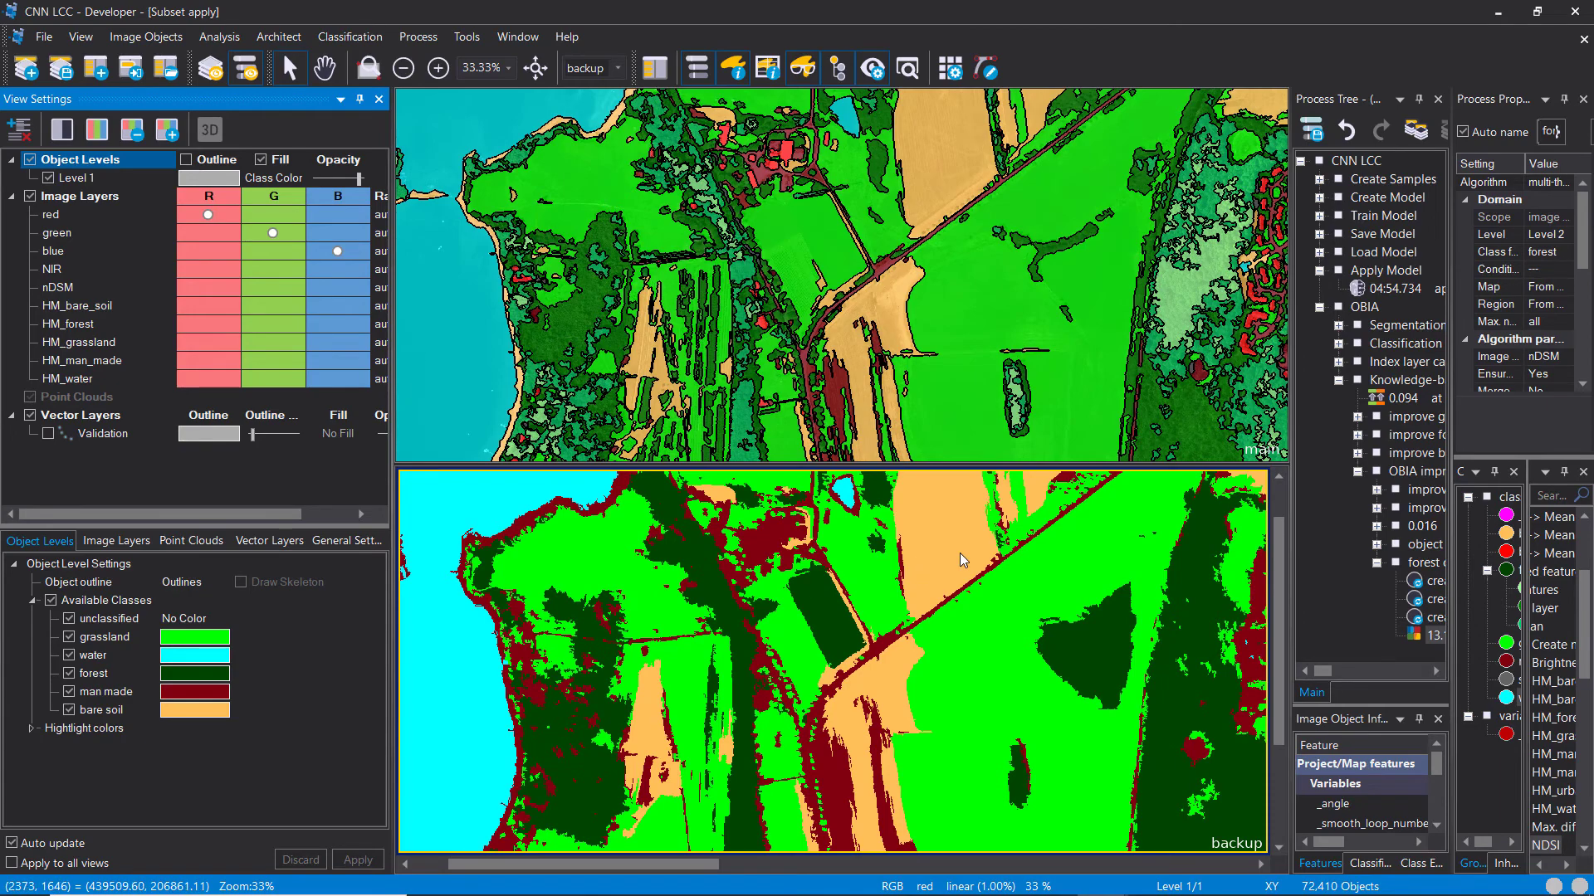
left_click_drag(1145, 595, 951, 593)
scroll(953, 598, "up", 3)
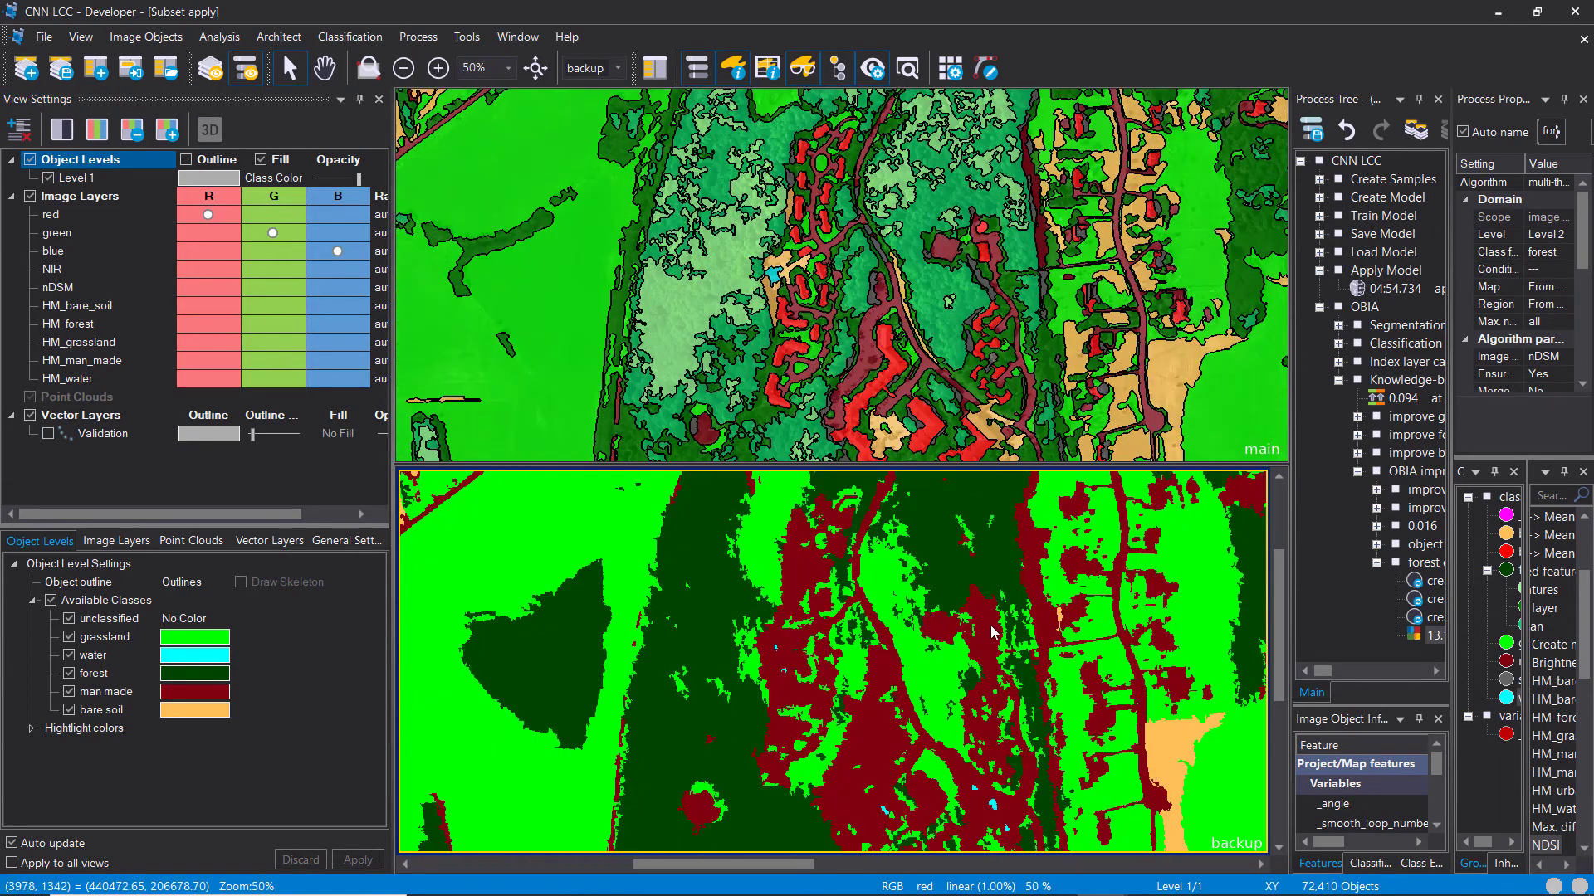
Step: Compare the refined Level 2 classification with the backup Level 1 result across the housing, forest, field and coast areas
left_click_drag(941, 654, 937, 656)
left_click_drag(1047, 614, 915, 639)
left_click_drag(996, 531, 704, 577)
left_click_drag(662, 483, 693, 578)
left_click(954, 257)
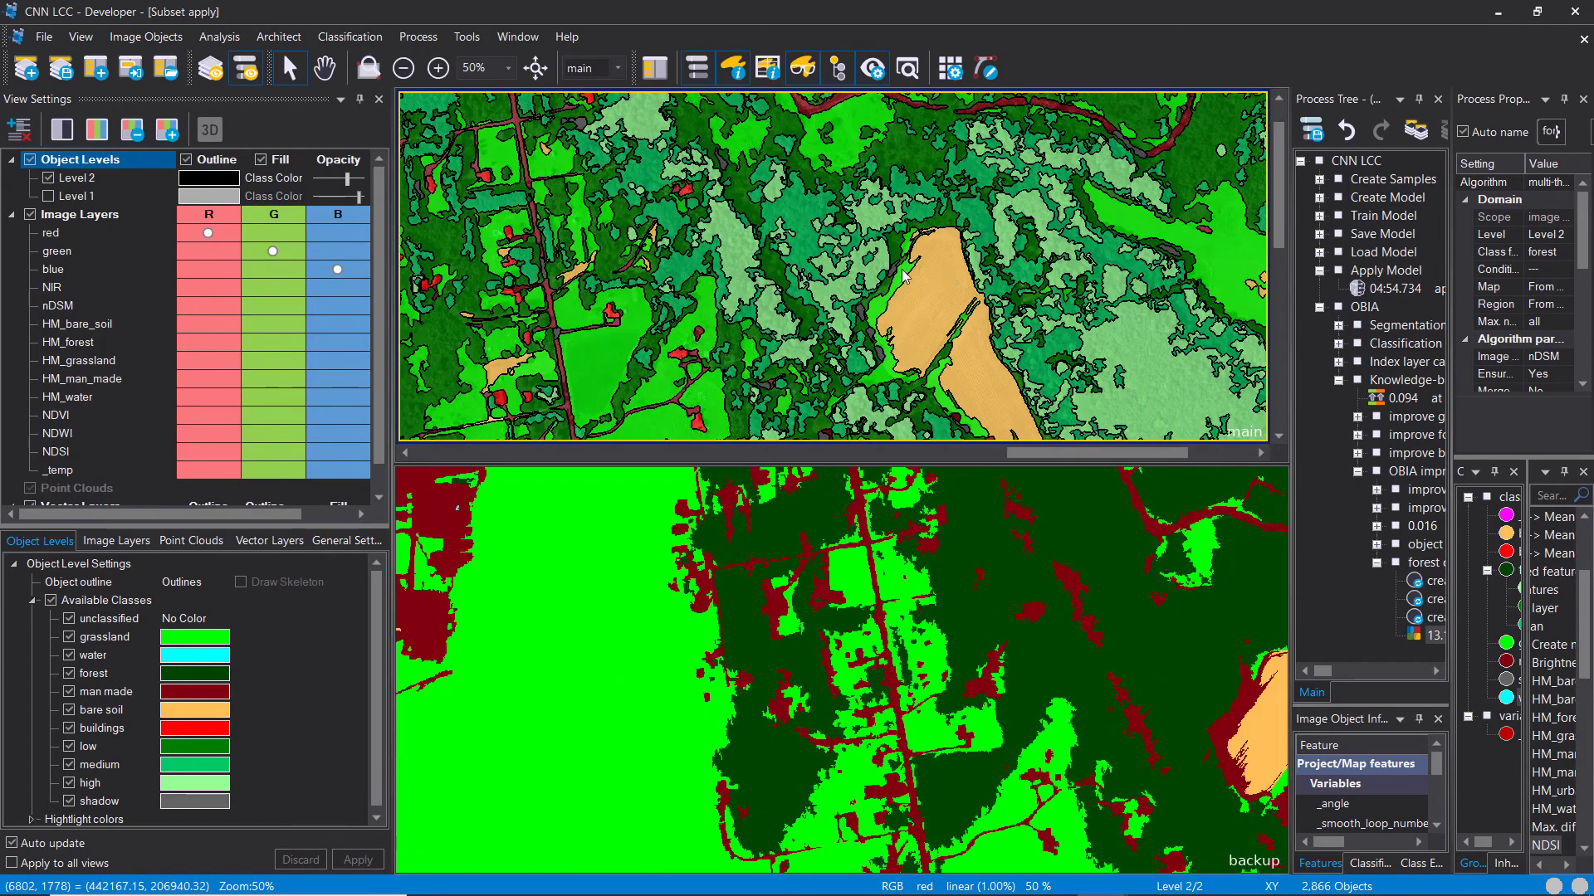
scroll(954, 357, "down", 1)
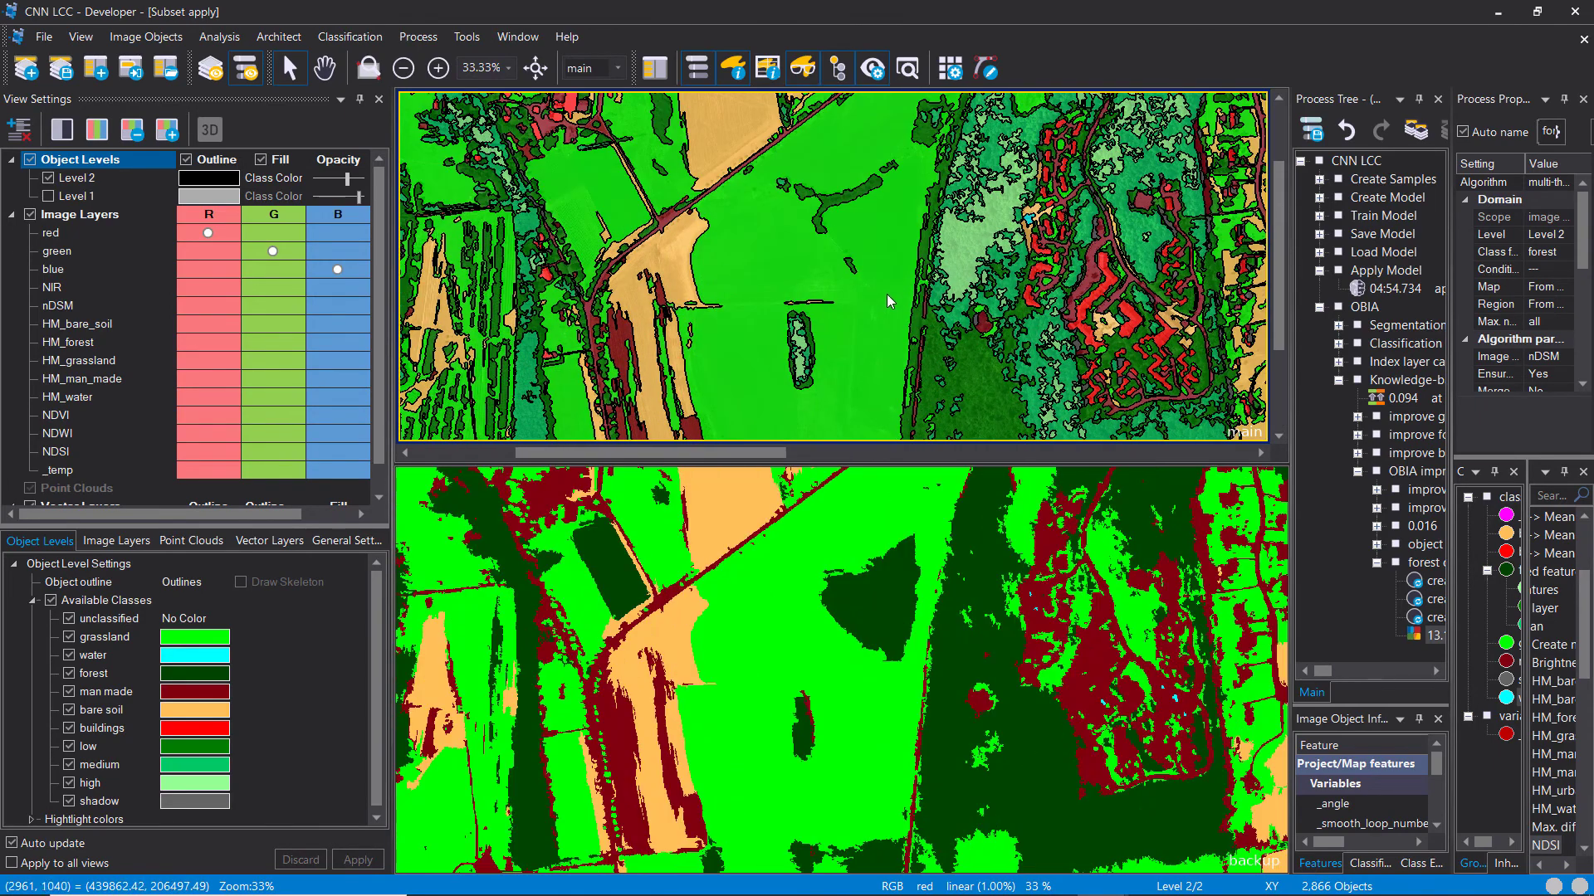
left_click(885, 684)
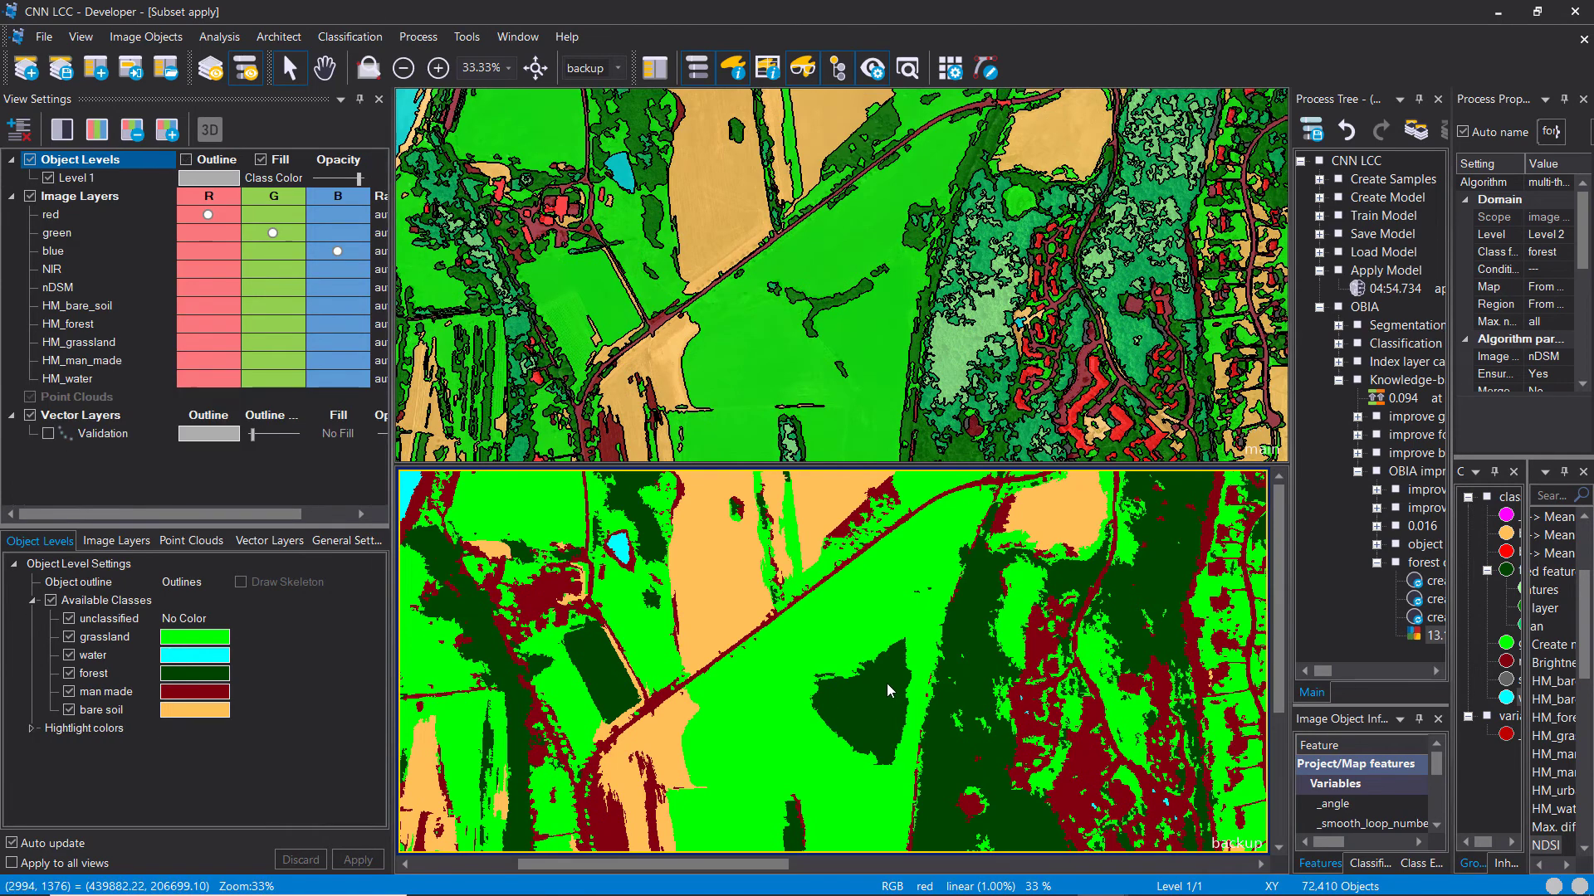
left_click(913, 279)
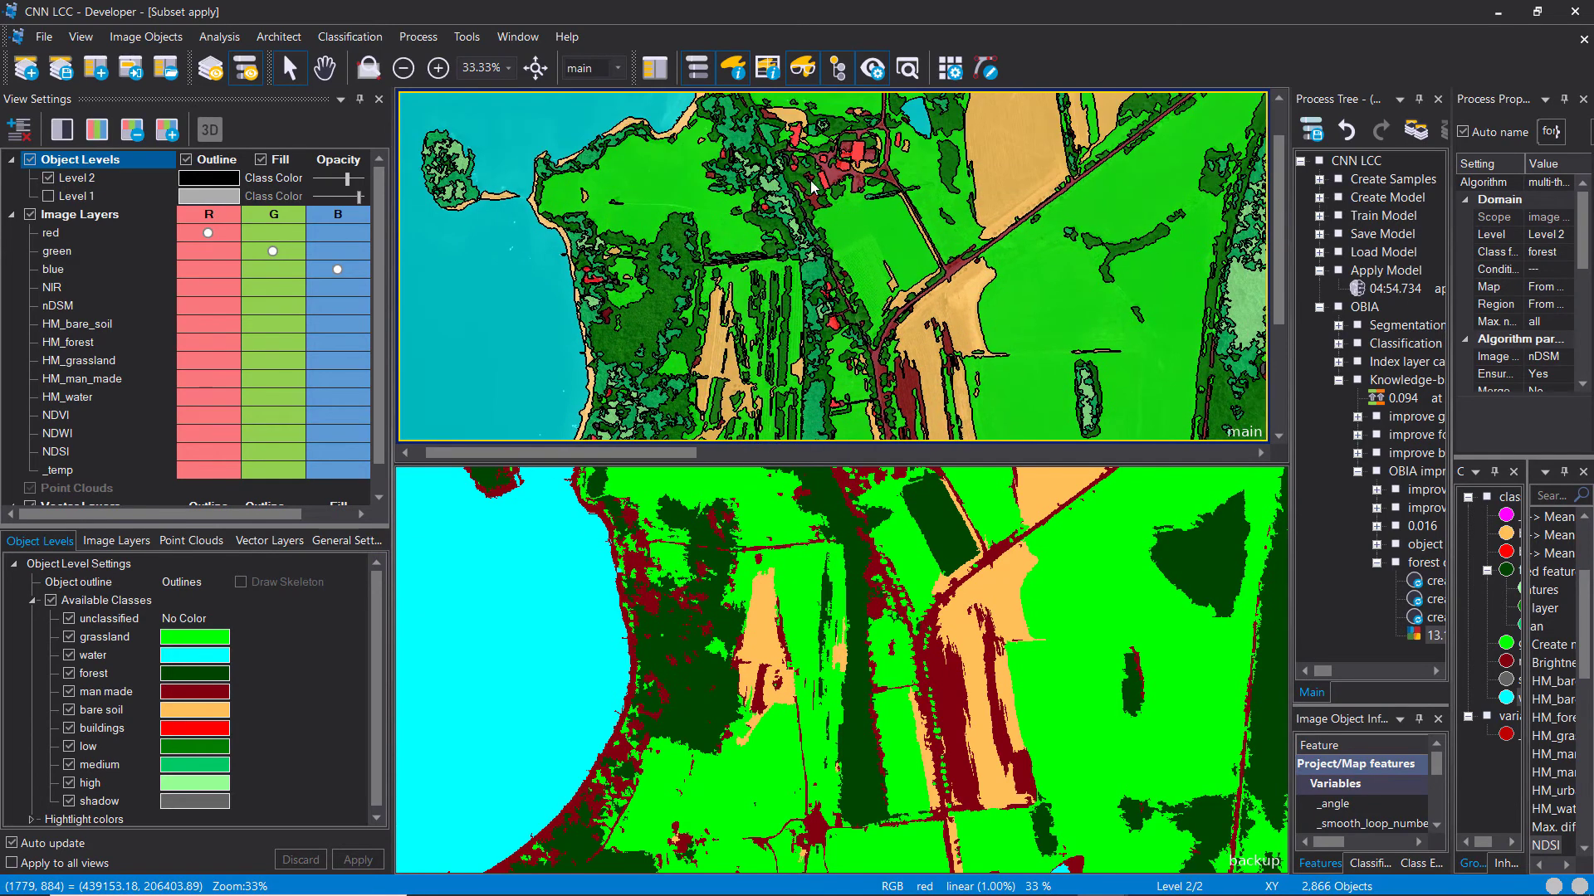
mouse_move(1007, 230)
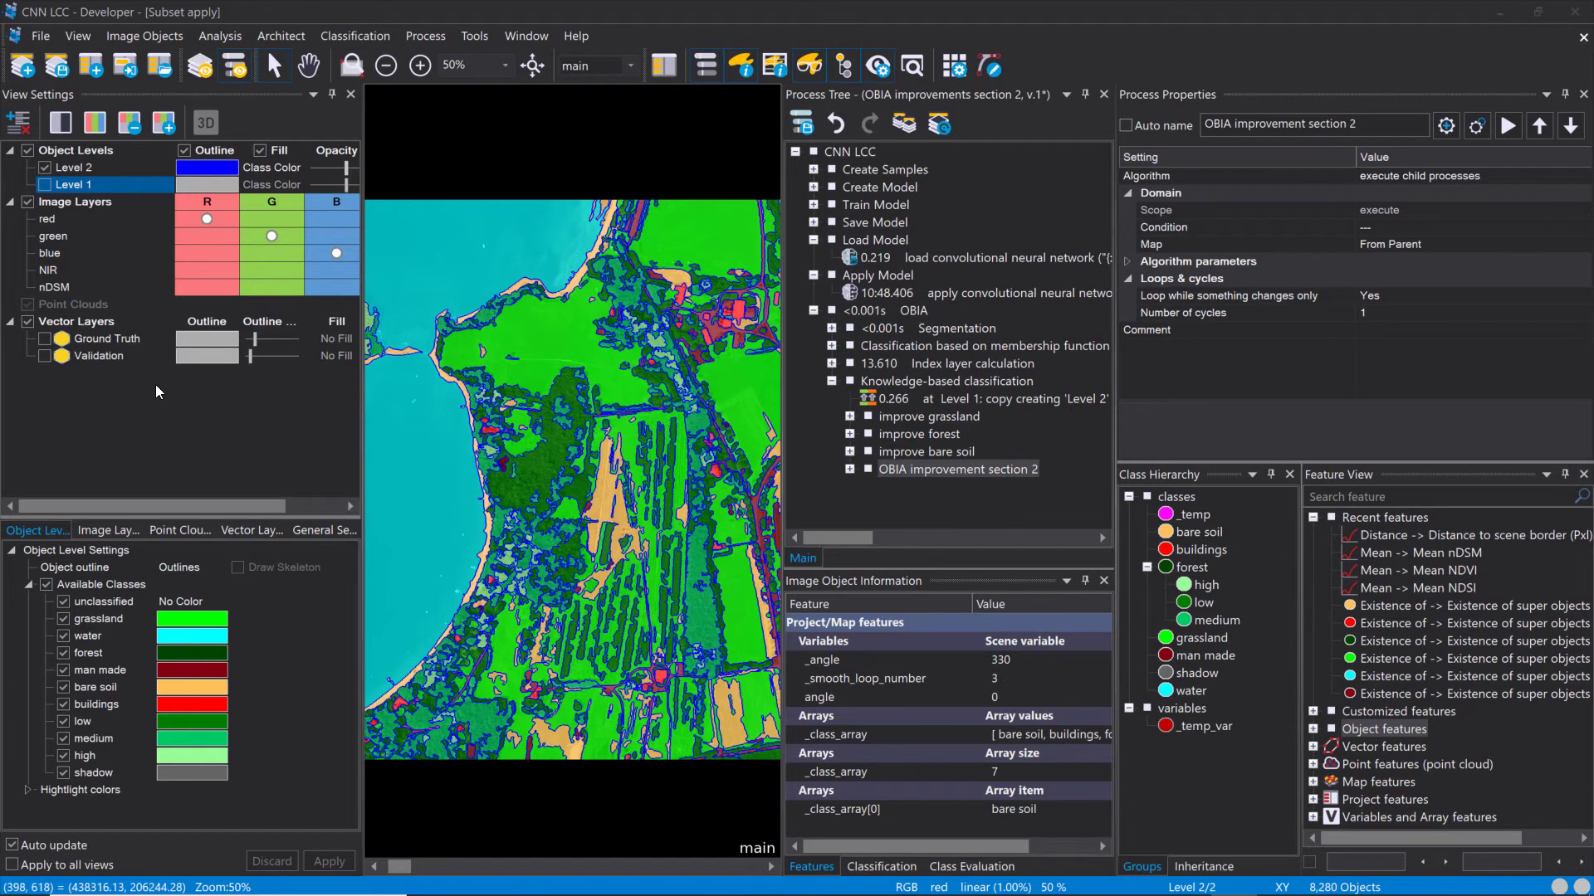
Step: Display the Validation vector layer over the Level 2 classification
left_click(77, 354)
left_click(45, 356)
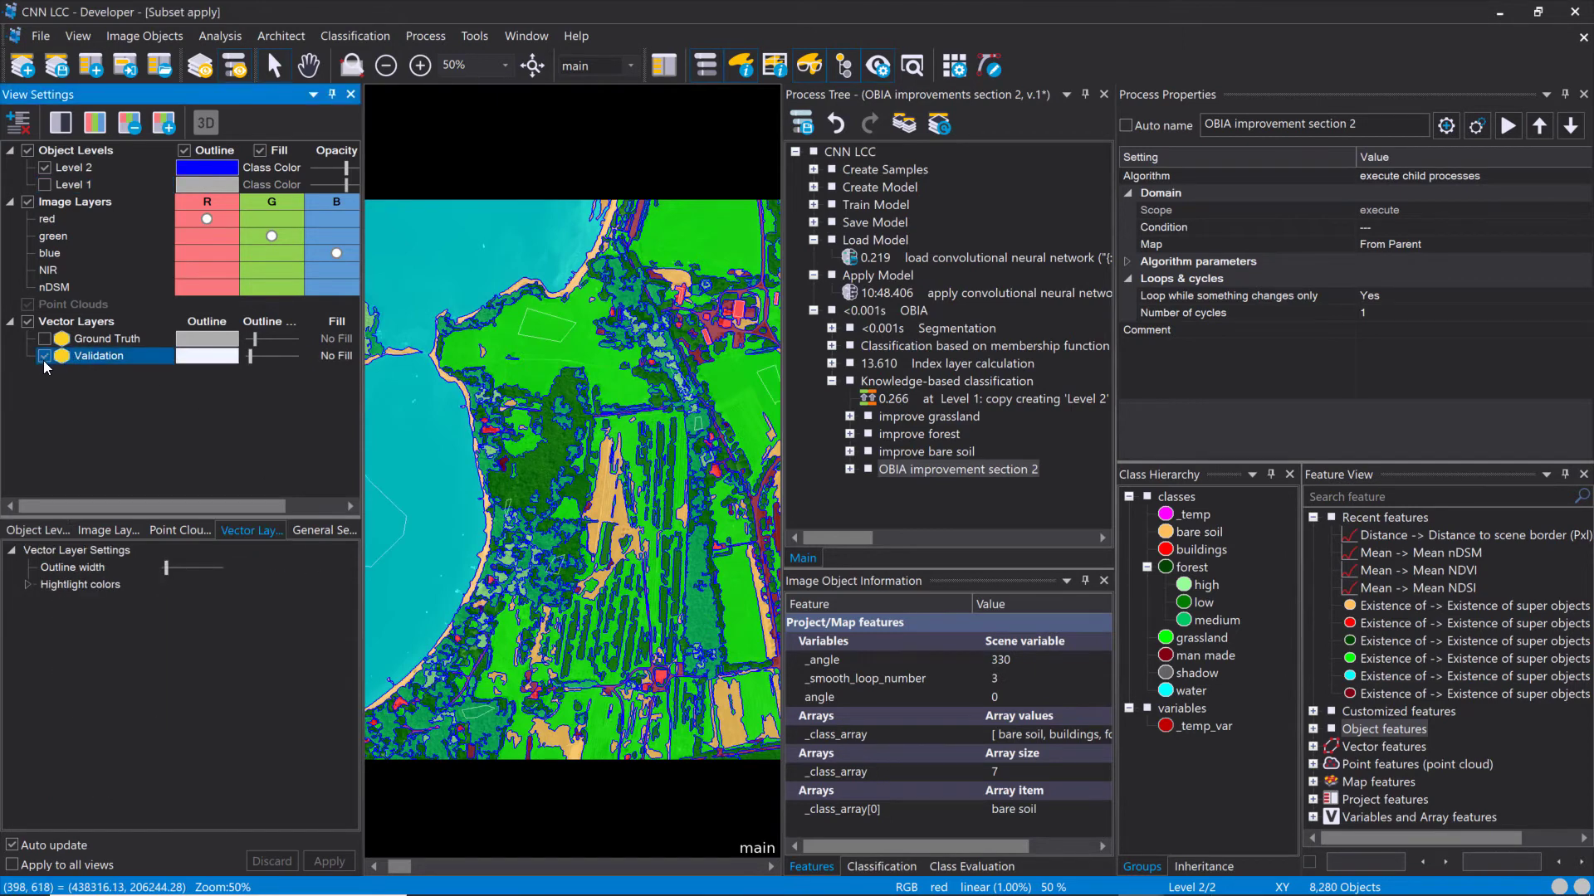
Step: Hide the Level 2 classification and thicken the Validation layer's outlines over the imagery
left_click(45, 166)
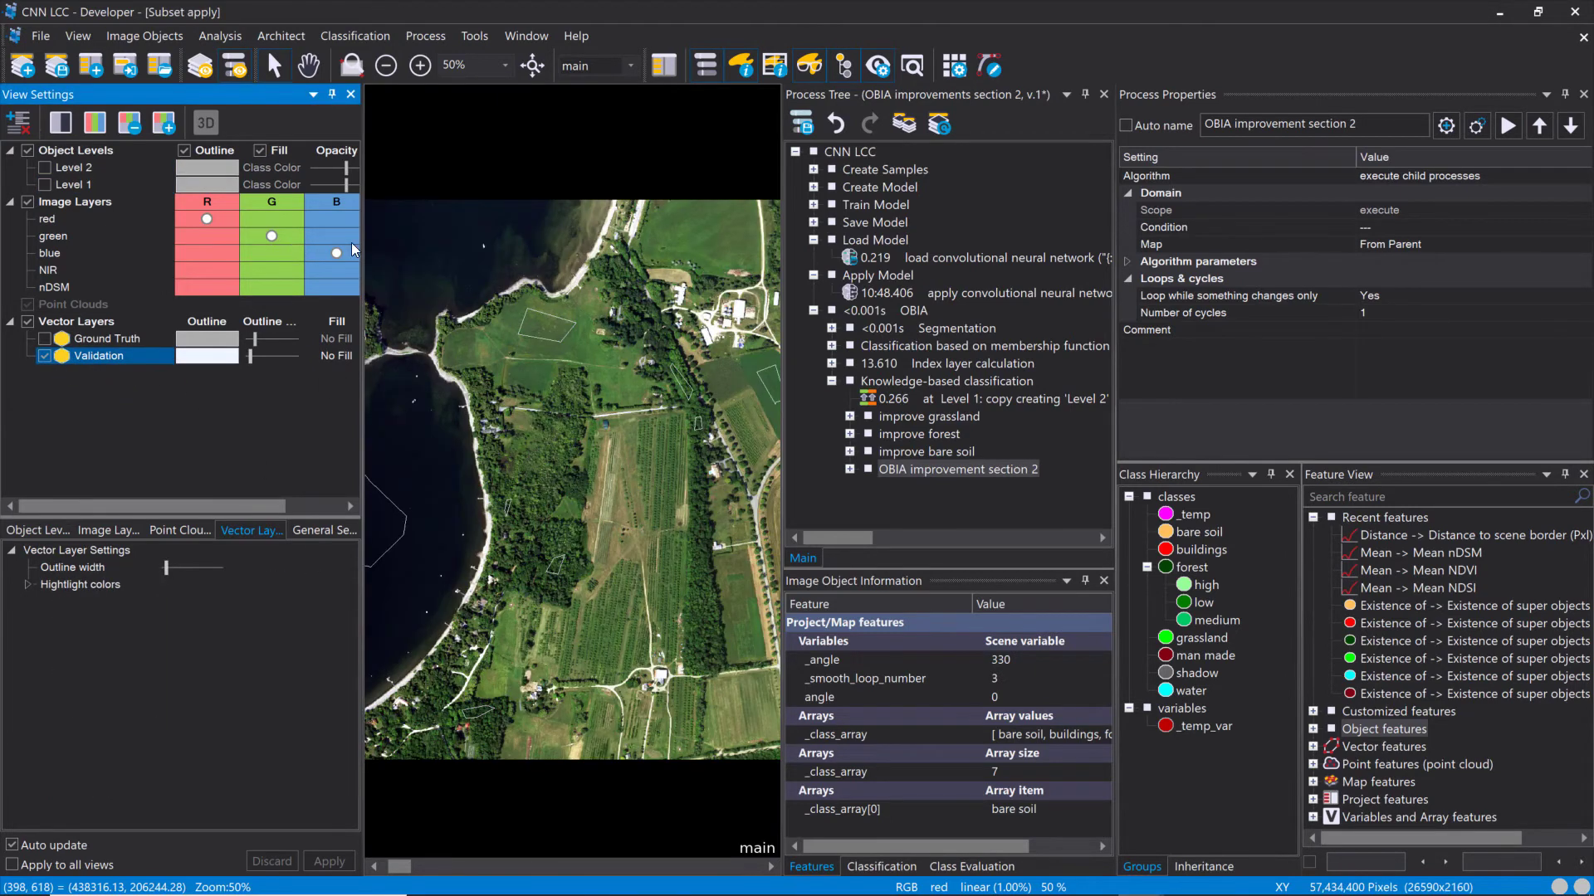
left_click_drag(251, 359, 264, 359)
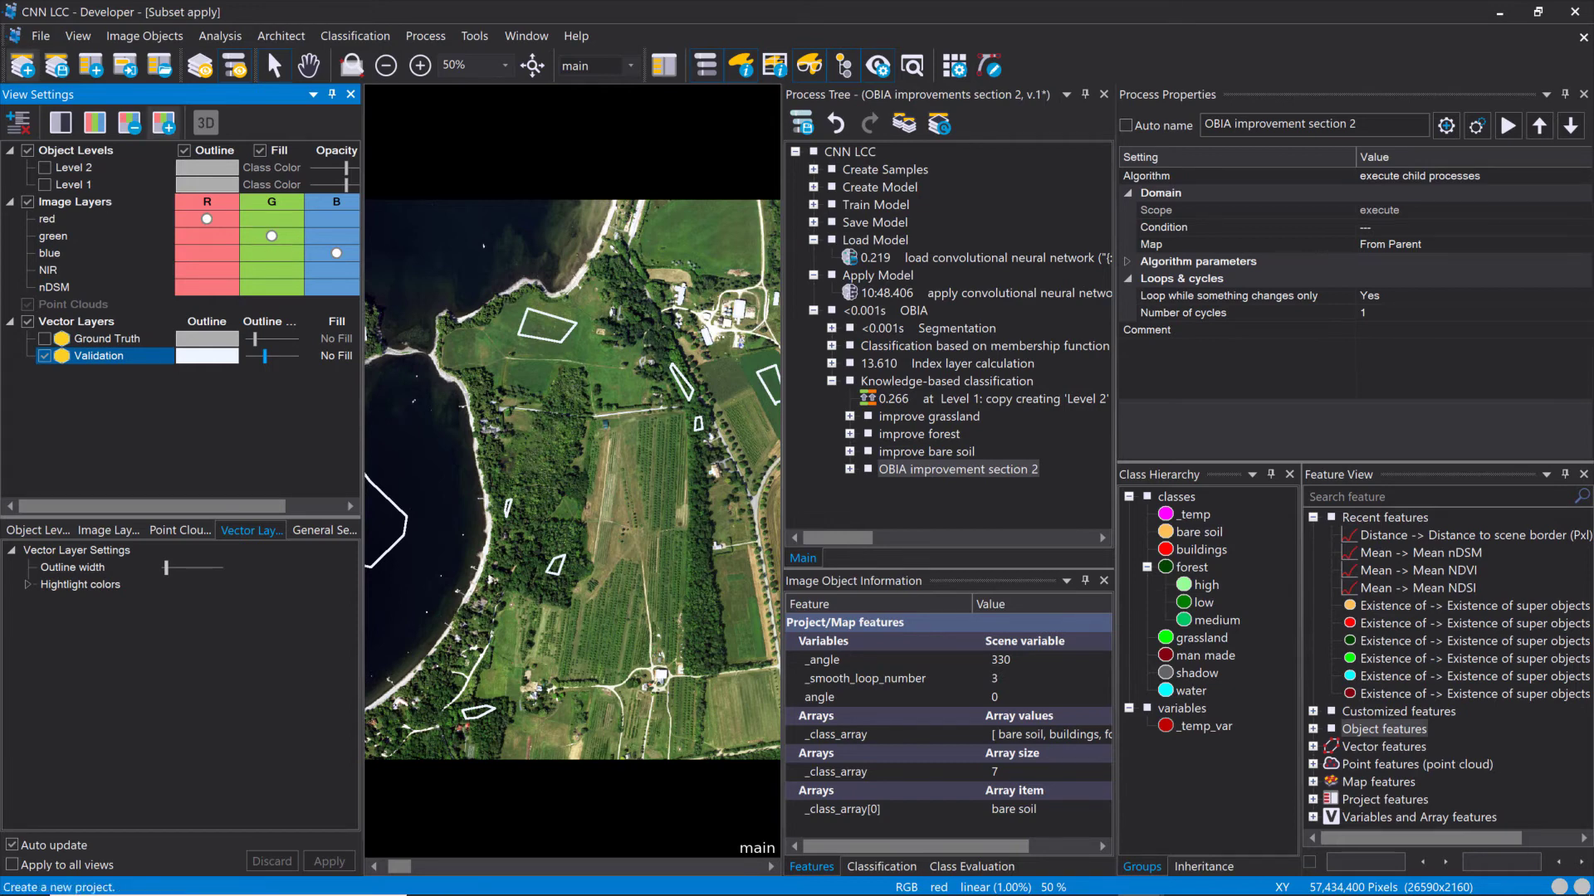
Step: Load the AA rule set, place it after OBIA improvement section 2 in the knowledge-based classification, and expand it
right_click(913, 474)
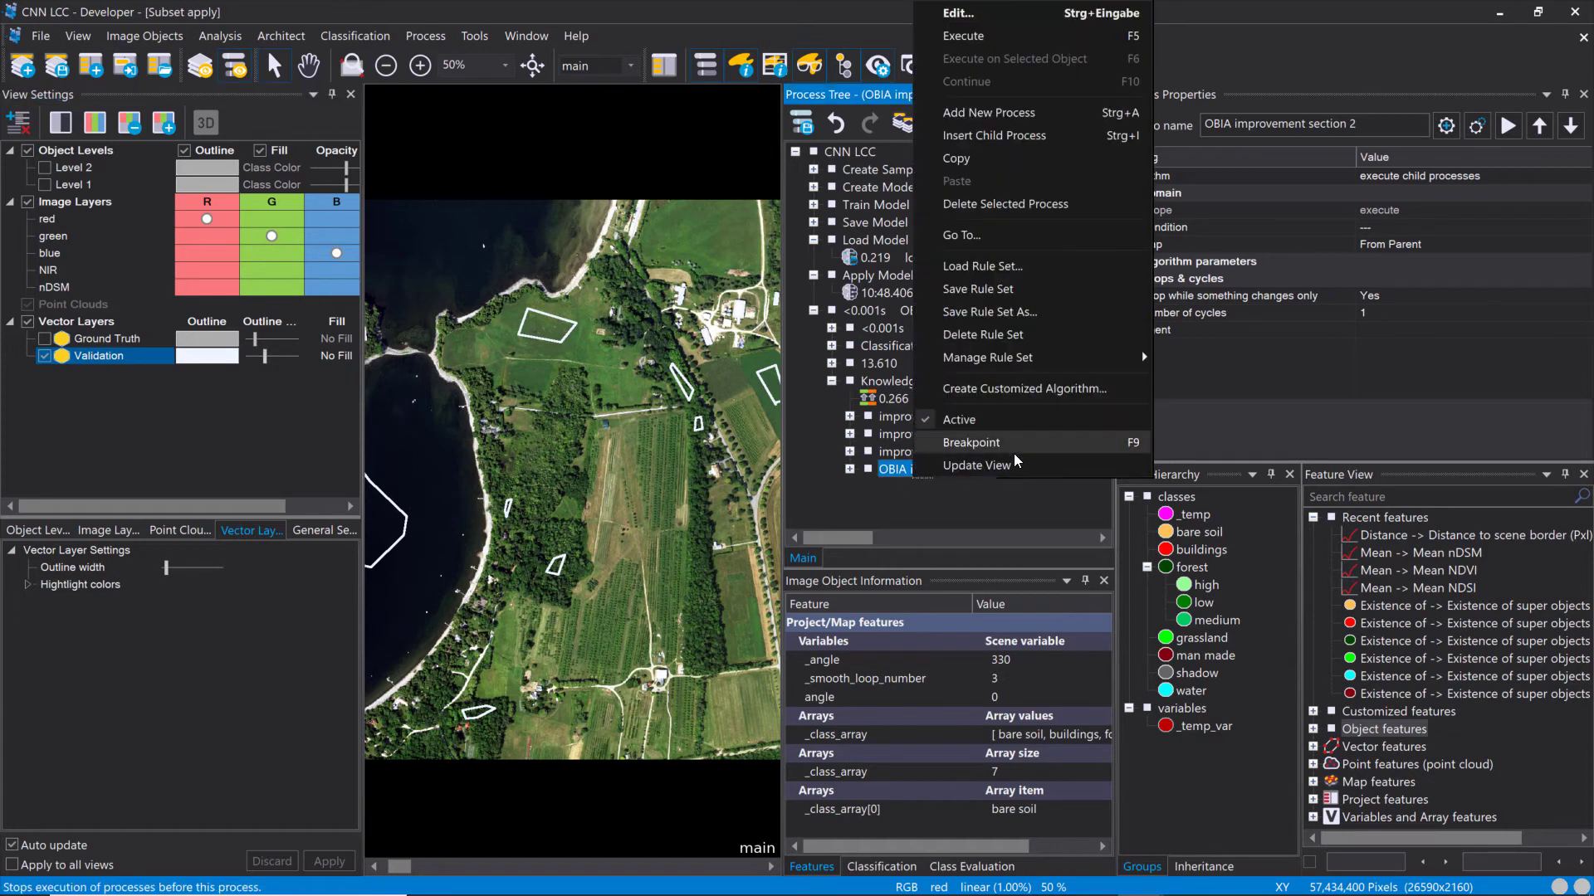
left_click(1008, 267)
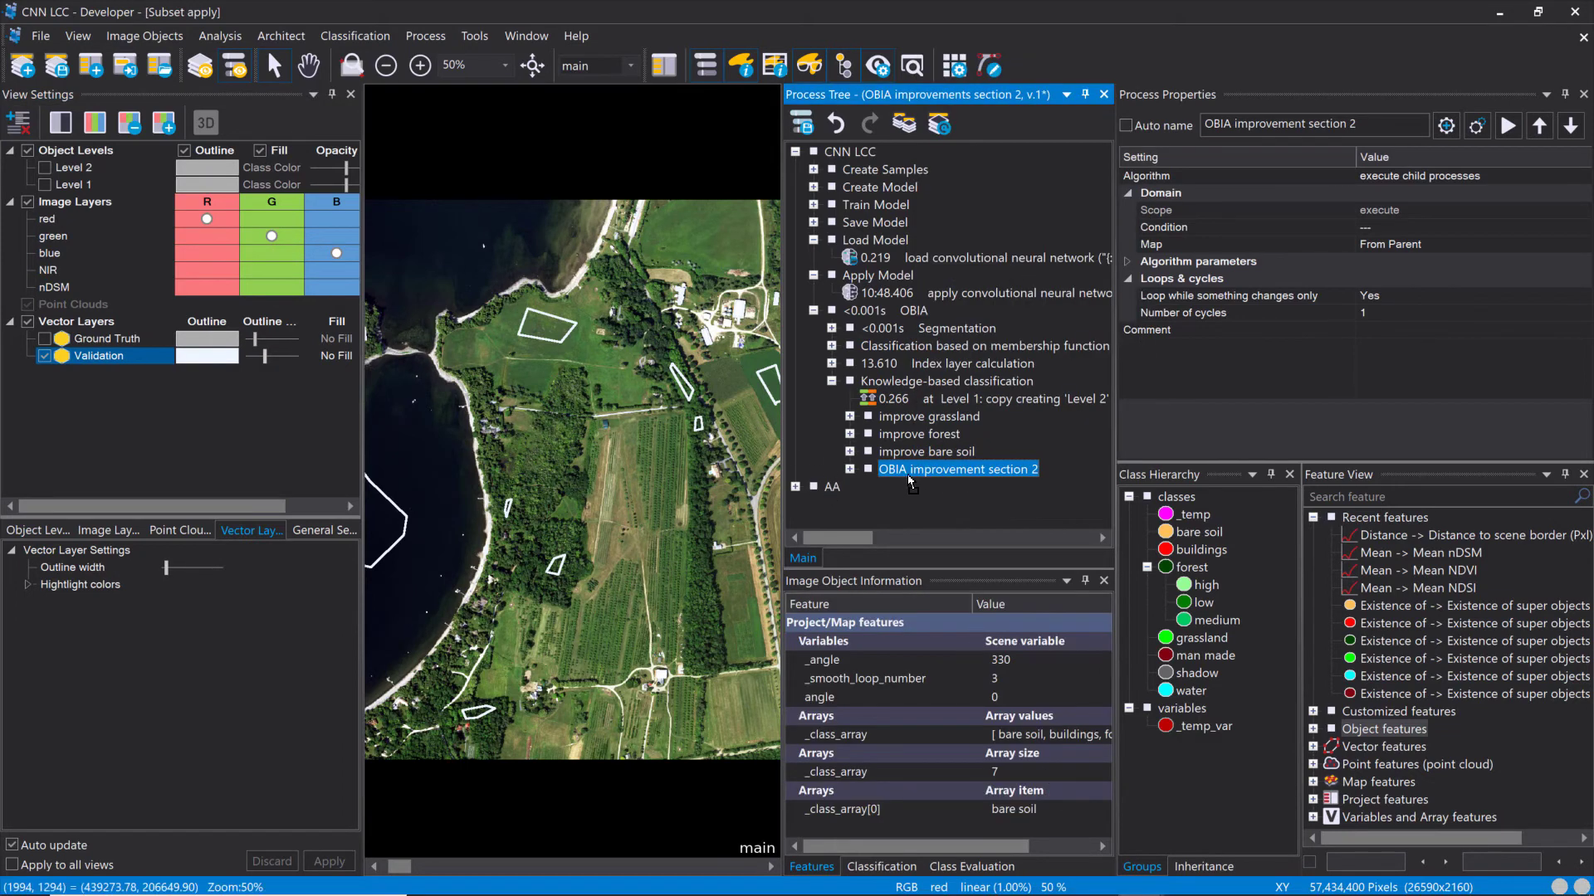
left_click(886, 487)
left_click(848, 488)
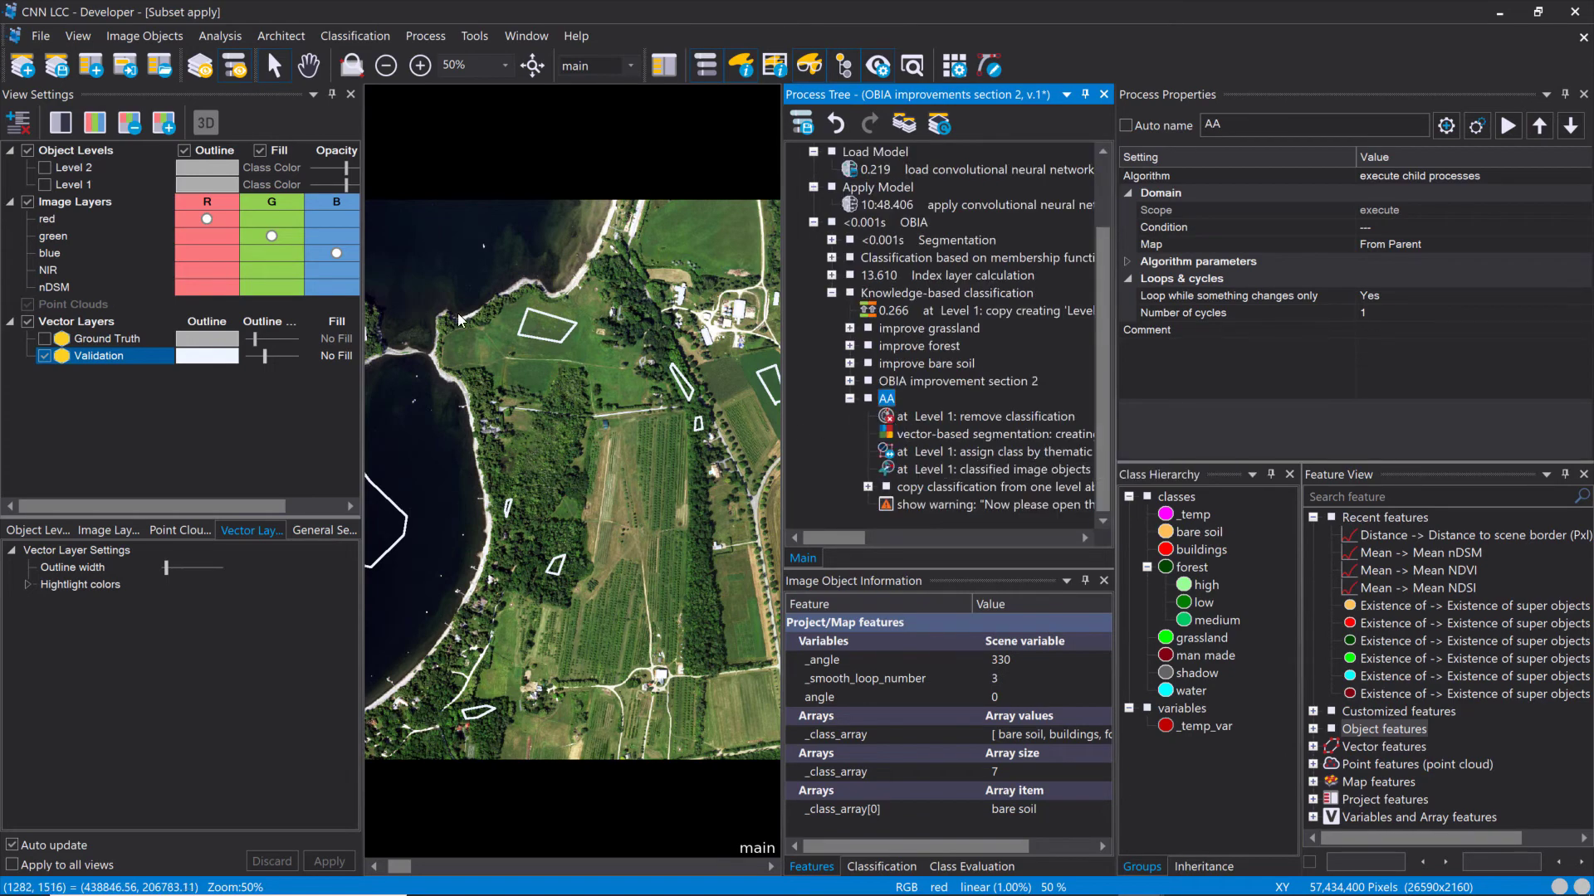
Step: Display Level 1, then execute the AA processes that remove its classification and re-segment it using the Validation vectors
left_click(46, 185)
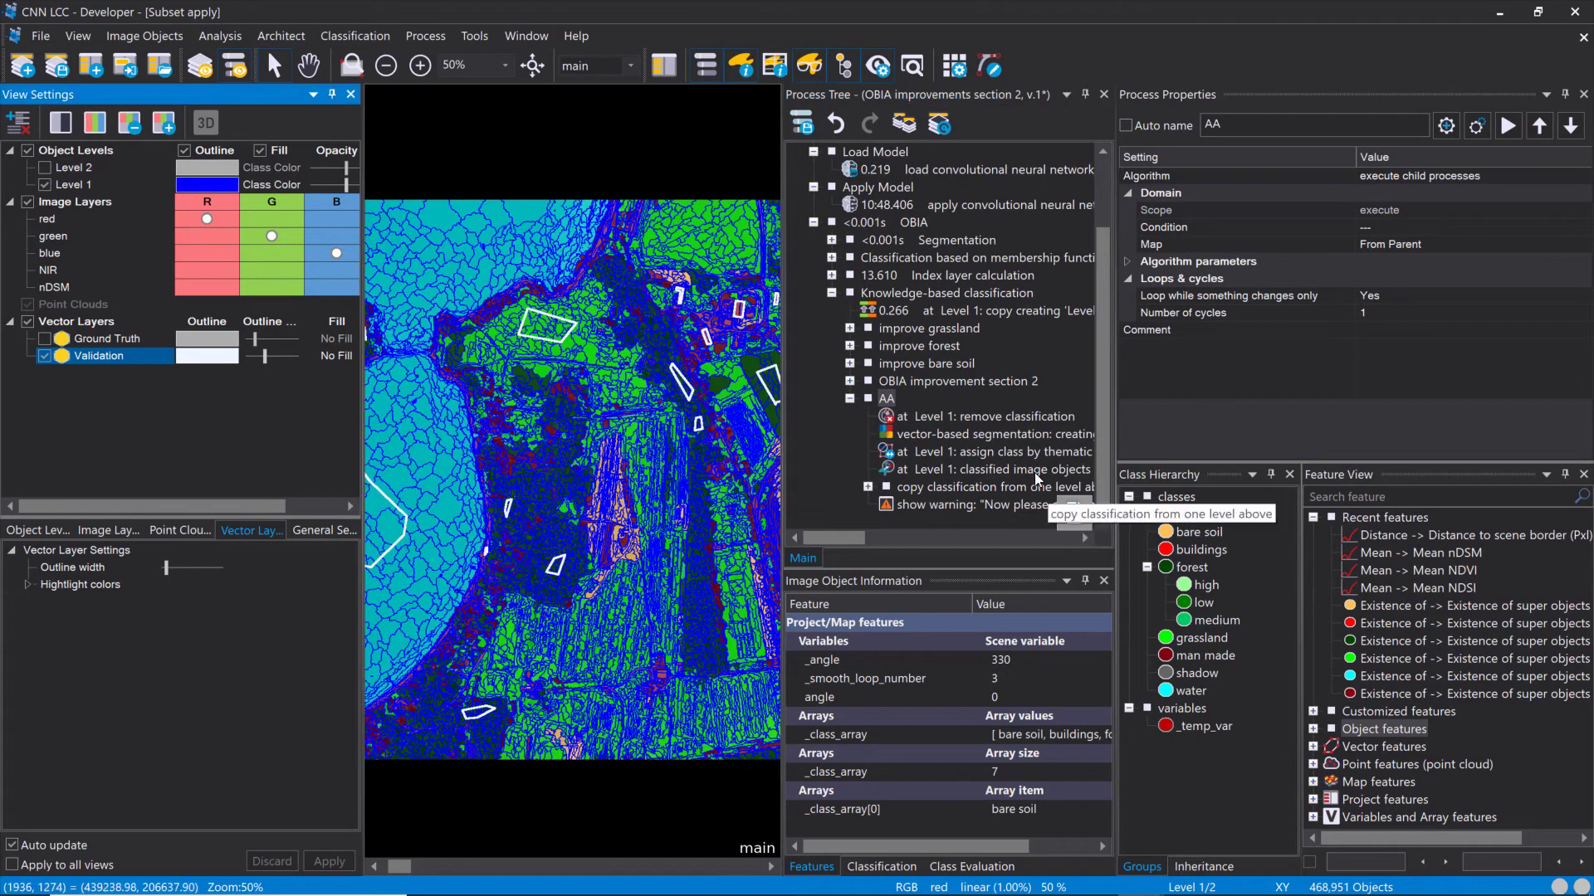
right_click(929, 419)
left_click(975, 466)
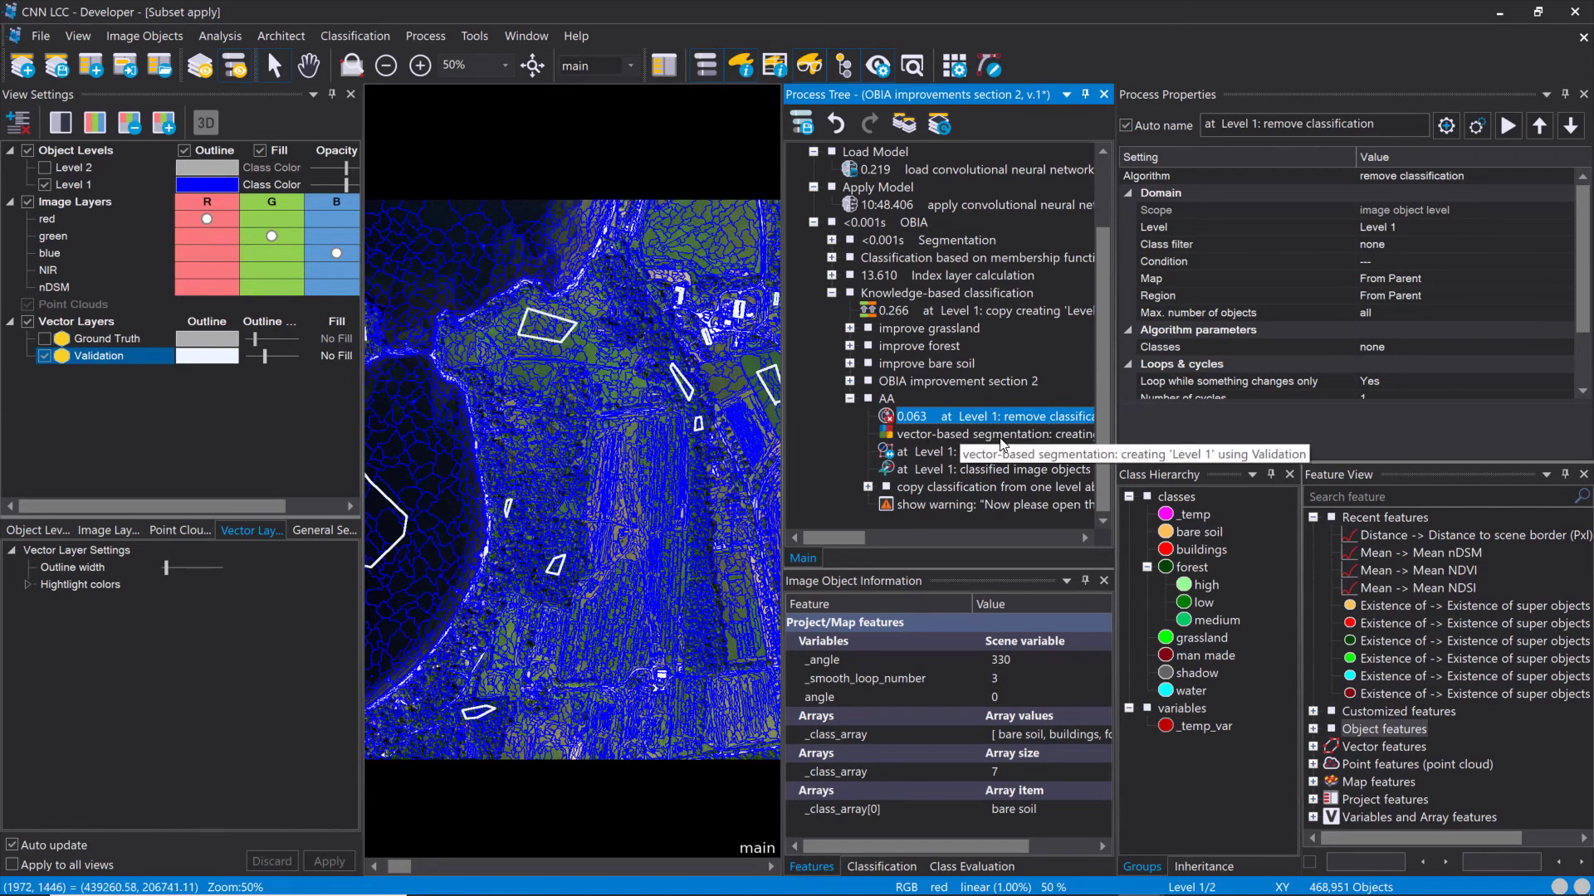
right_click(965, 435)
left_click(1005, 471)
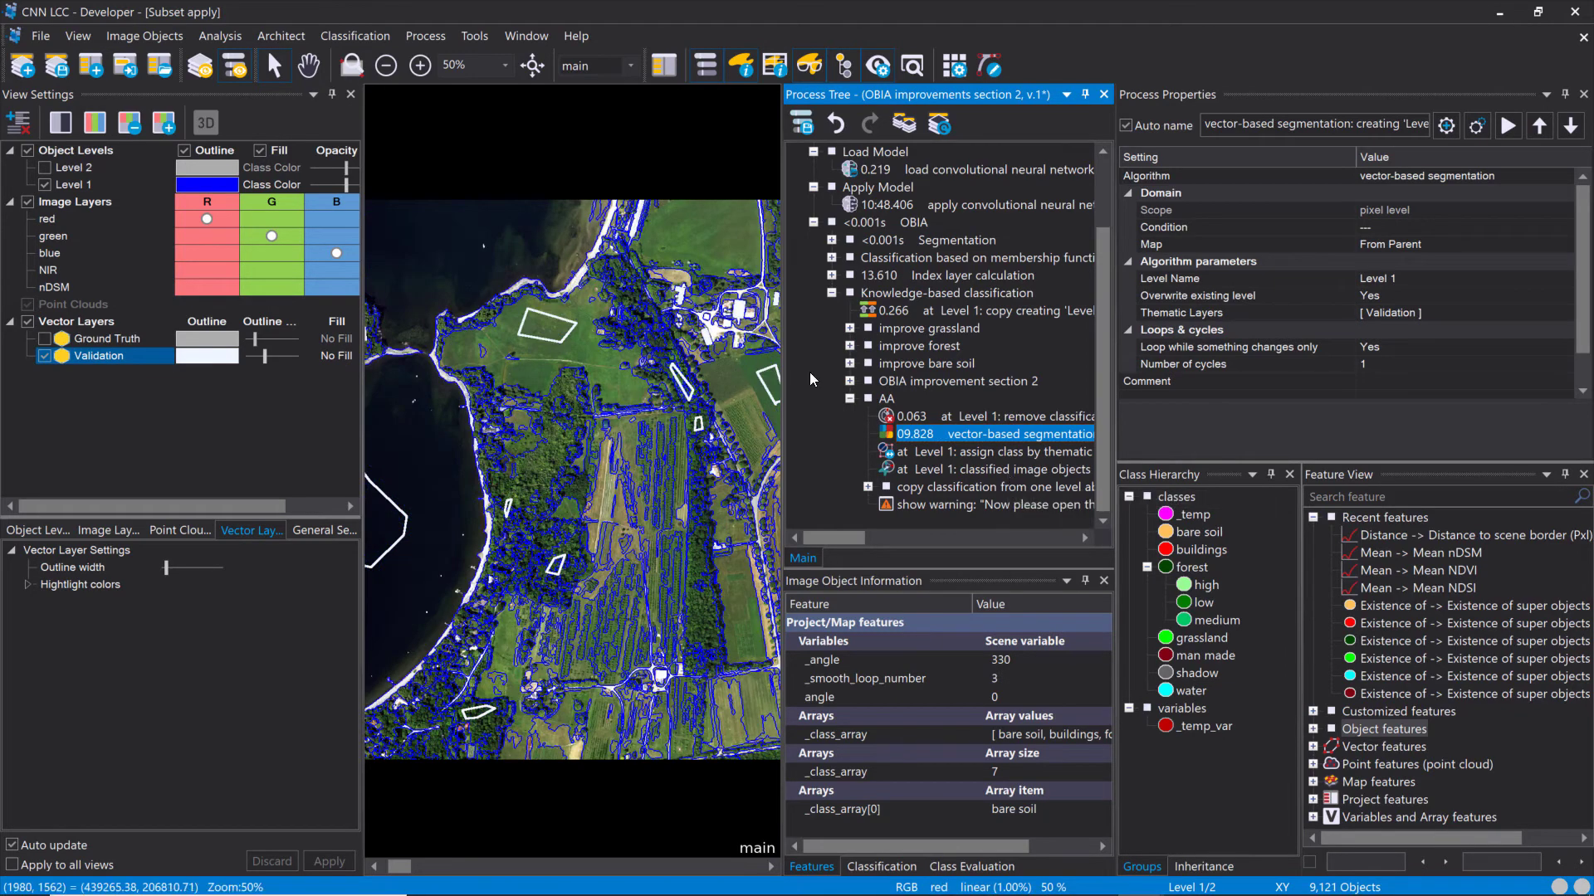
Step: Execute the processes that assign Level 1 classes from the Validation thematic layer and turn the classified objects into samples
right_click(913, 452)
left_click(954, 39)
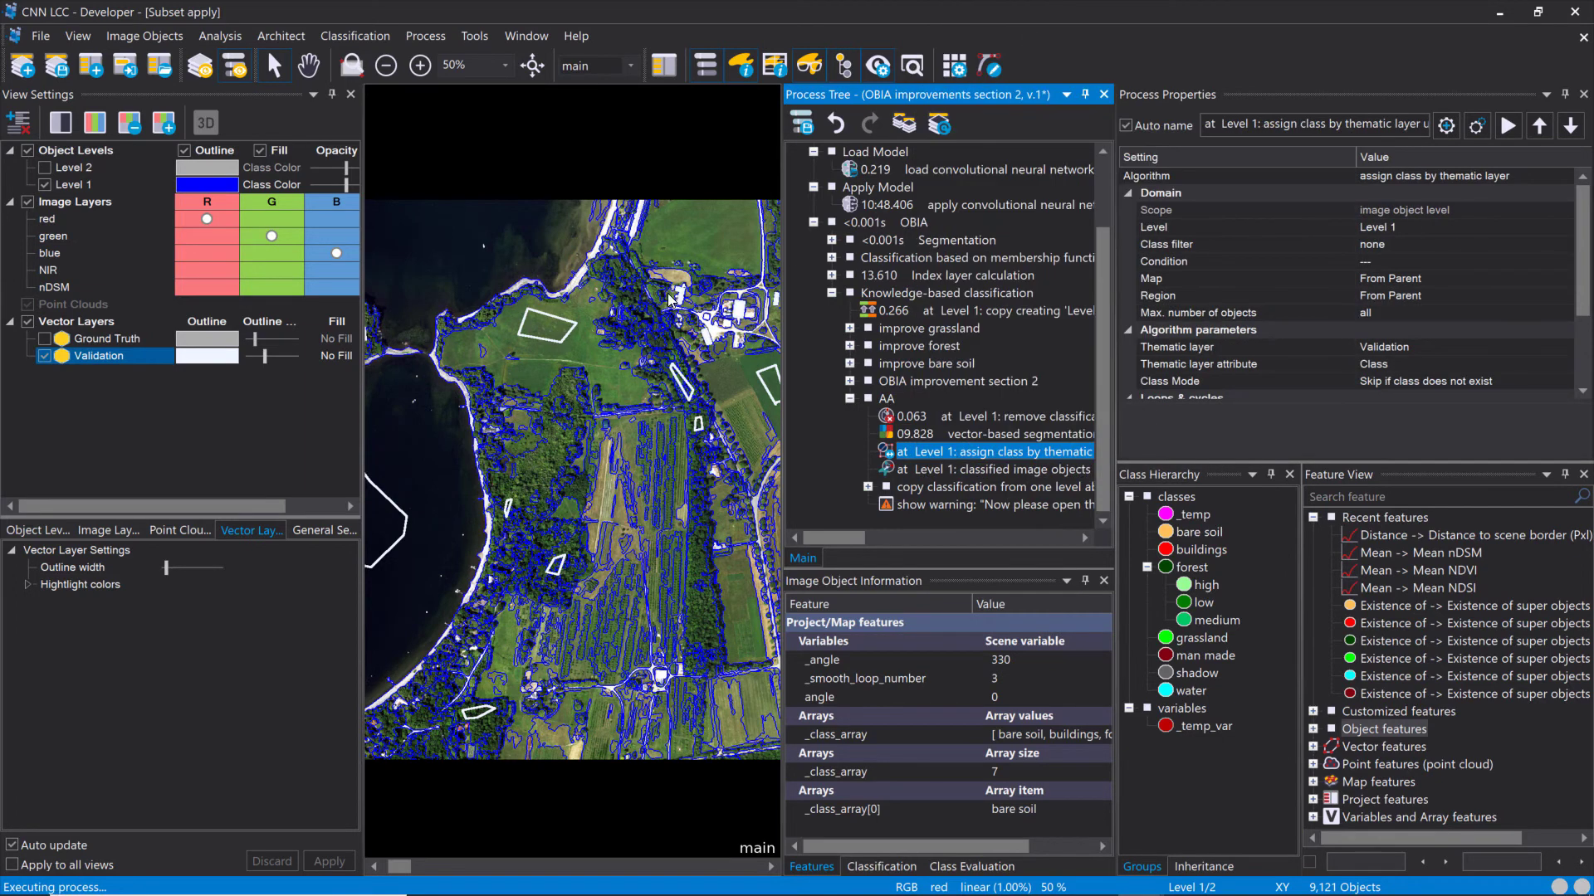
right_click(1016, 470)
left_click(1045, 39)
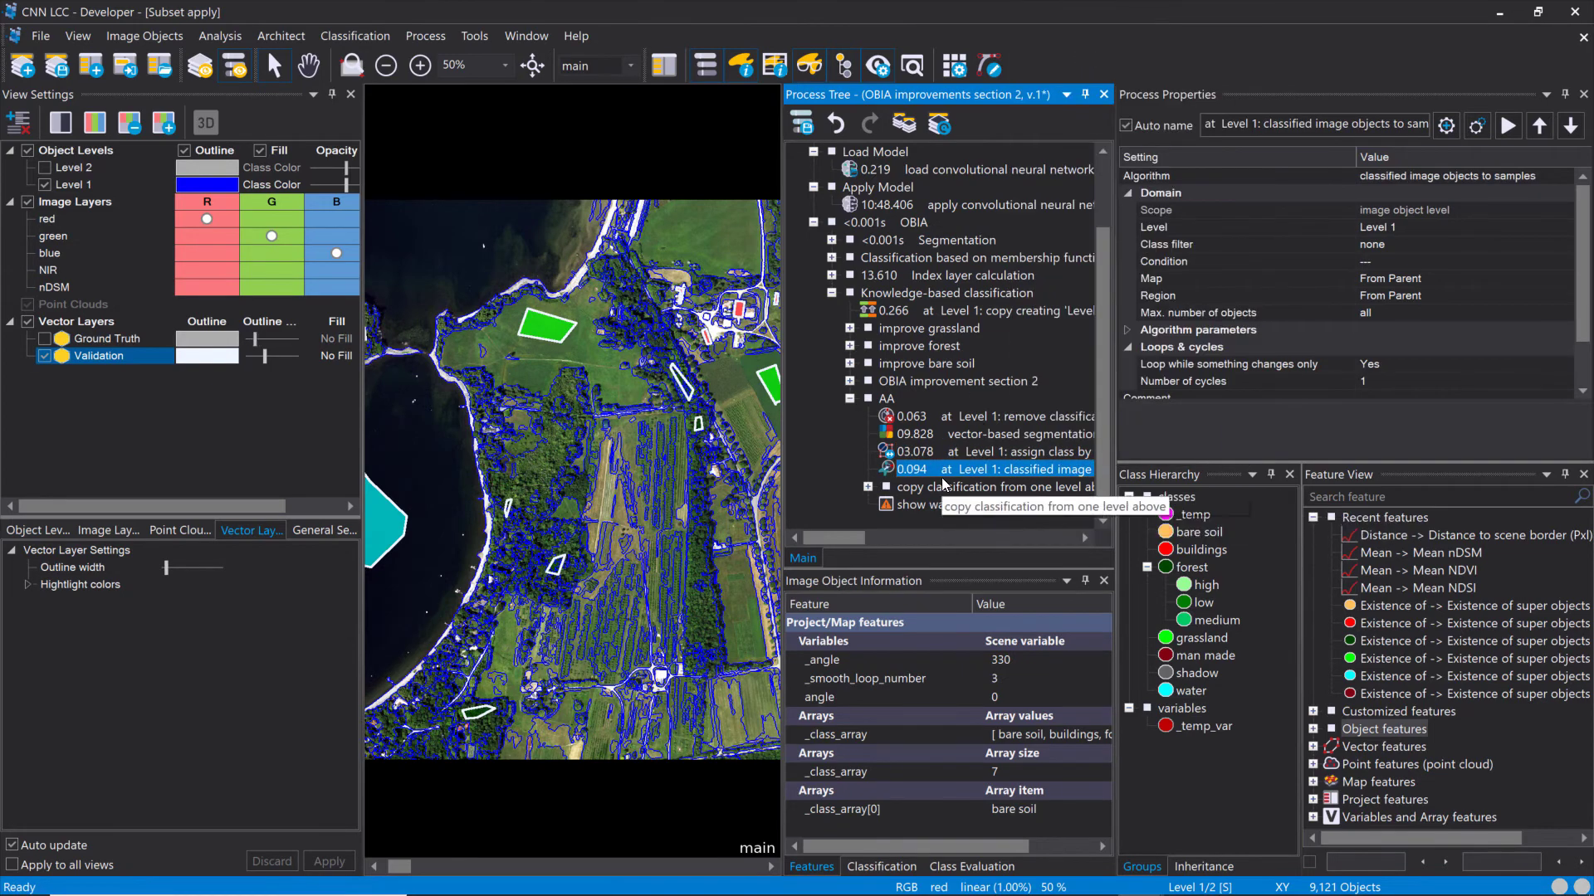
Step: Expand and execute the AA process group that copies the classification from one level above to Level 1
left_click(869, 487)
scroll(931, 446, "down", 1)
left_click(956, 384)
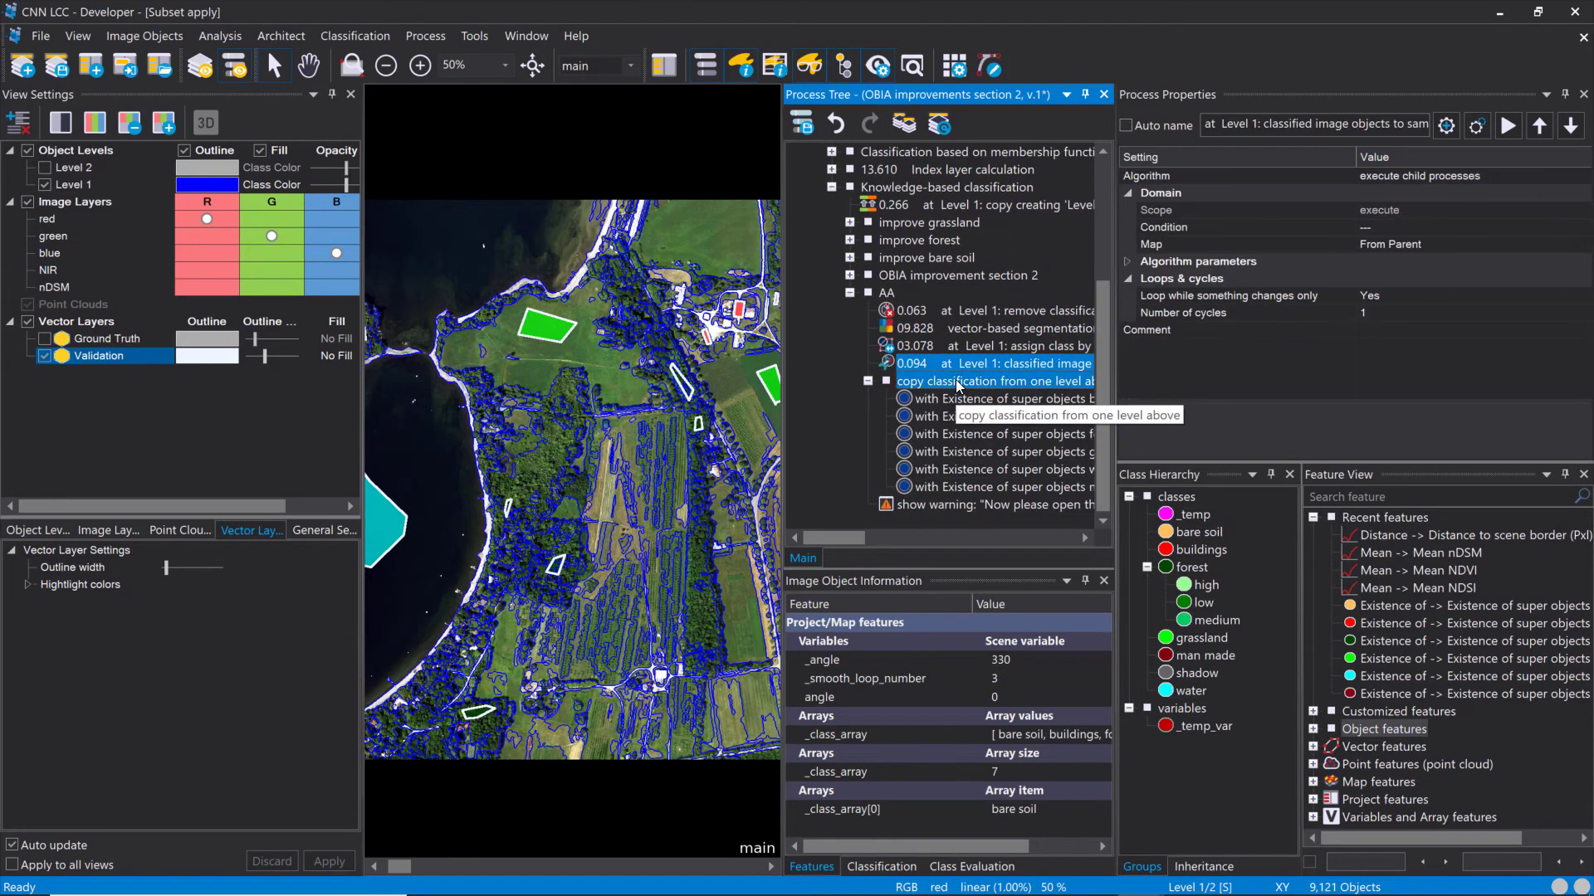
right_click(994, 386)
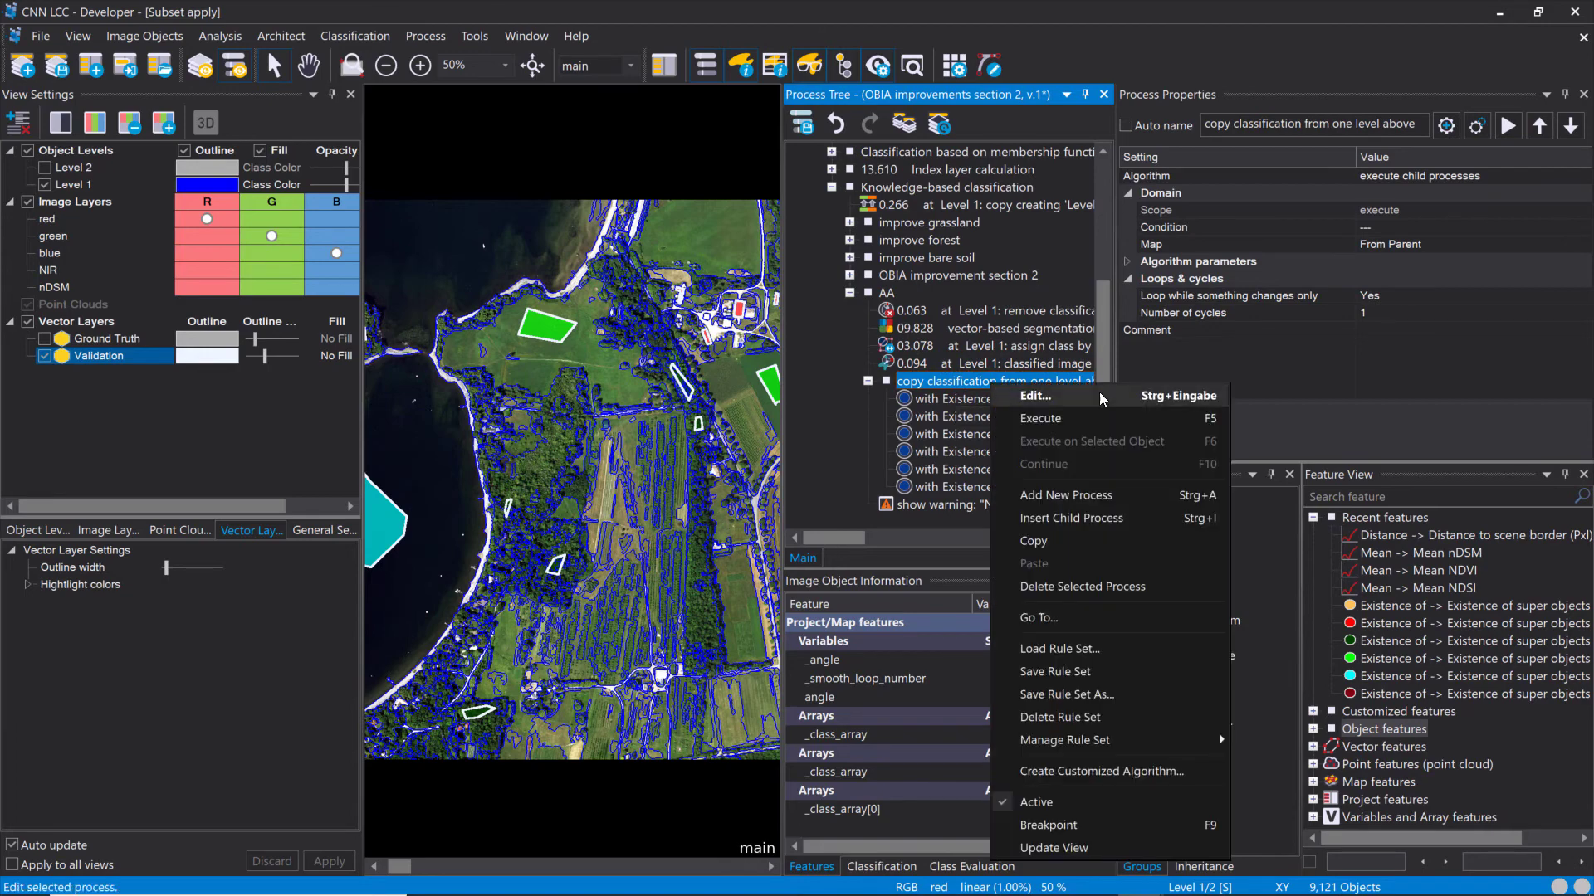
left_click(1084, 415)
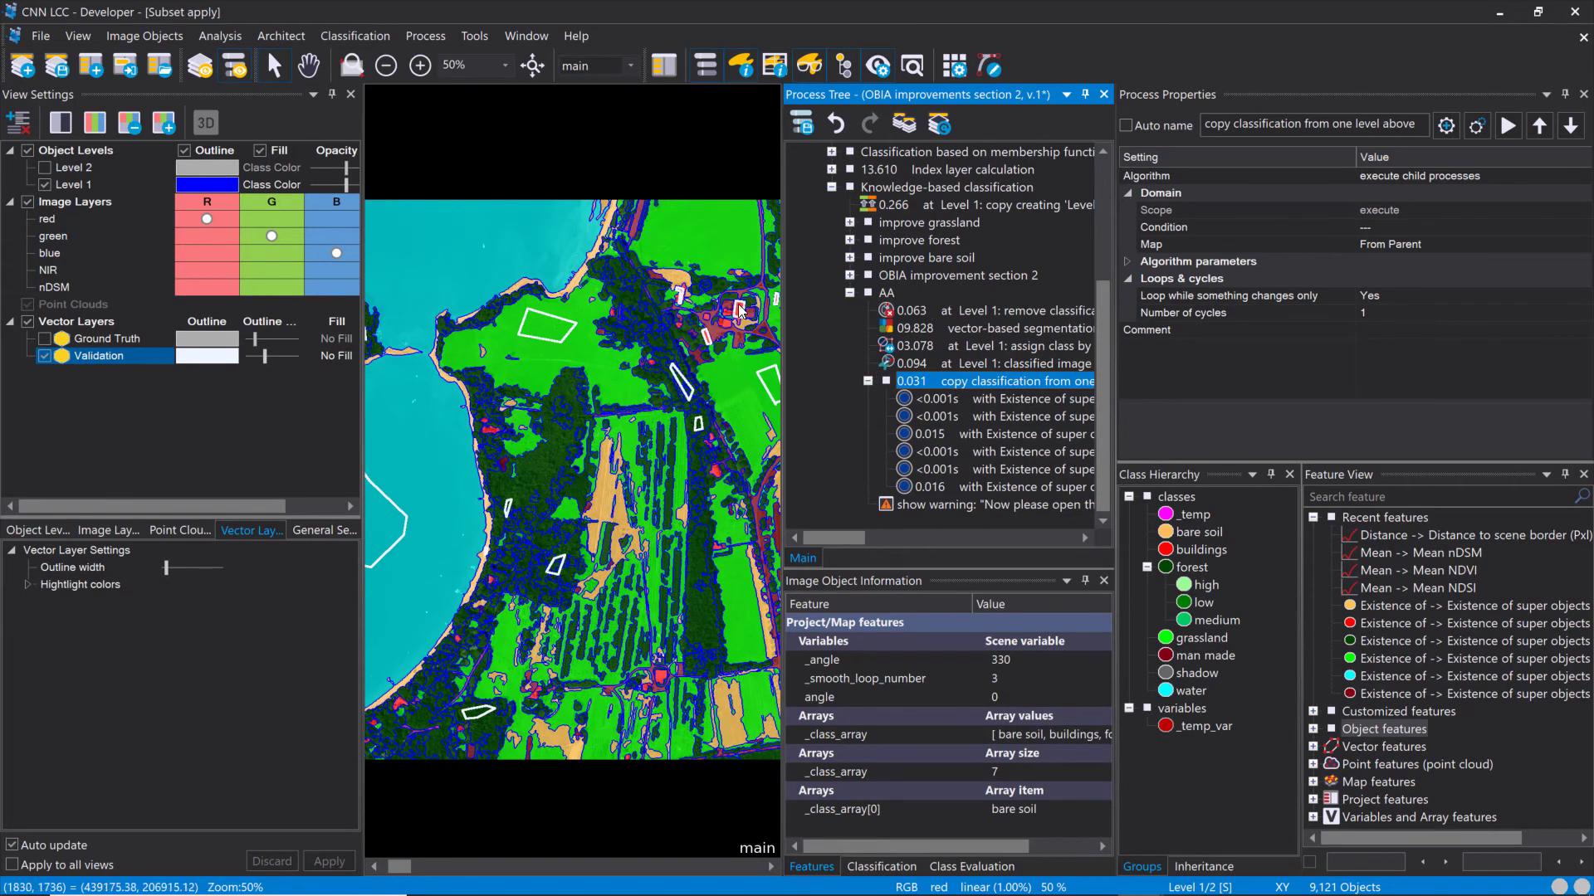
Step: Compare the Level 1 fill shown as Samples with the Class Color fill around the validation polygons
left_click(44, 168)
left_click(42, 169)
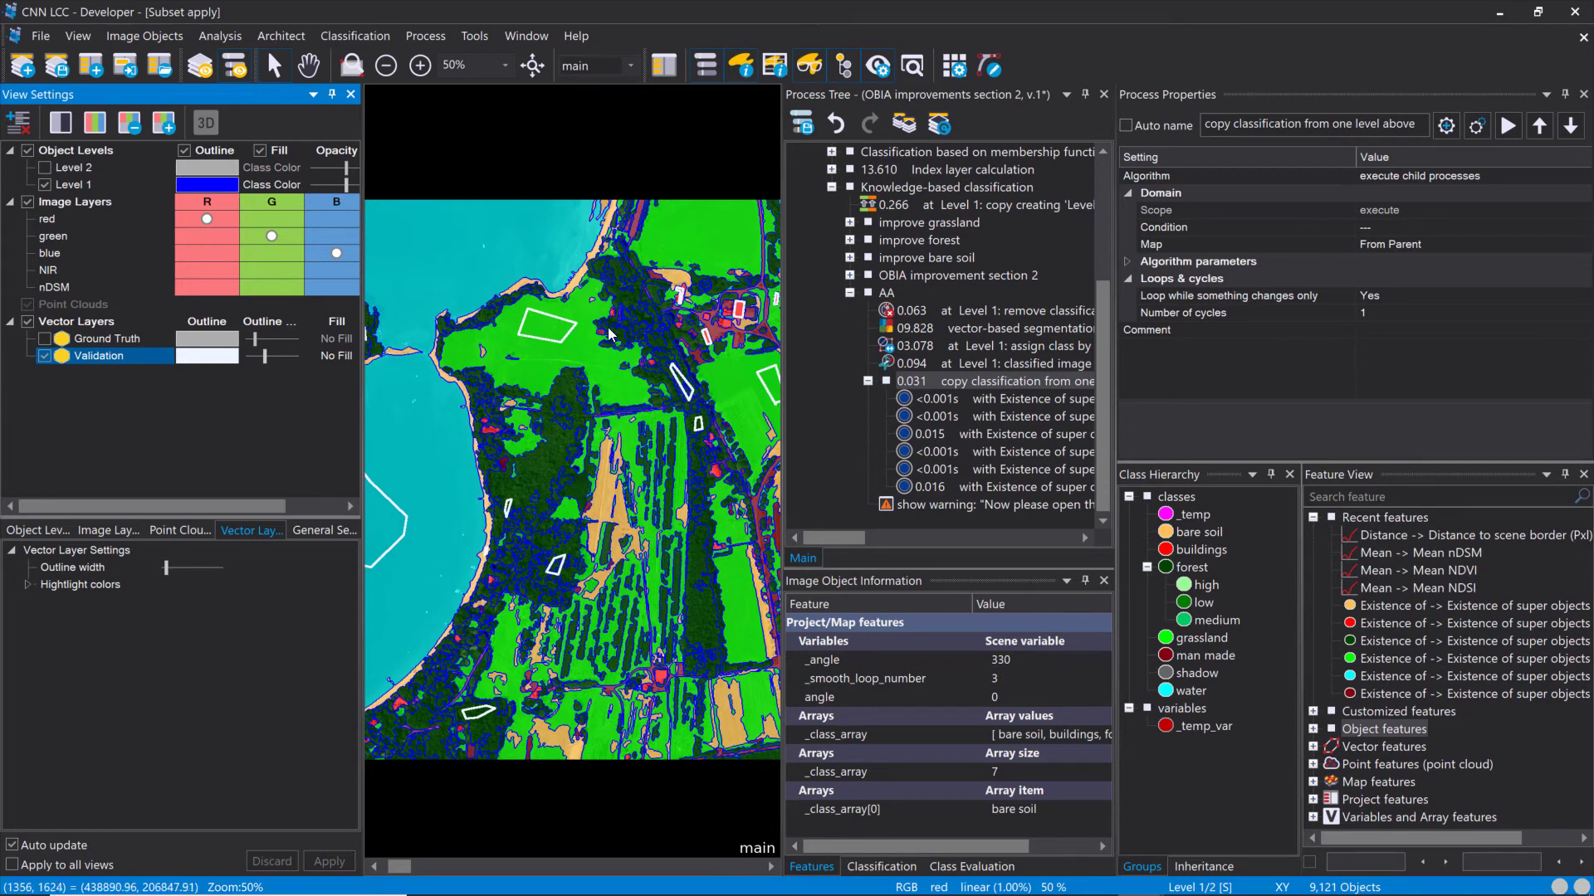
left_click(290, 184)
left_click(293, 185)
left_click(278, 237)
left_click_drag(599, 302, 352, 312)
left_click_drag(666, 342, 376, 342)
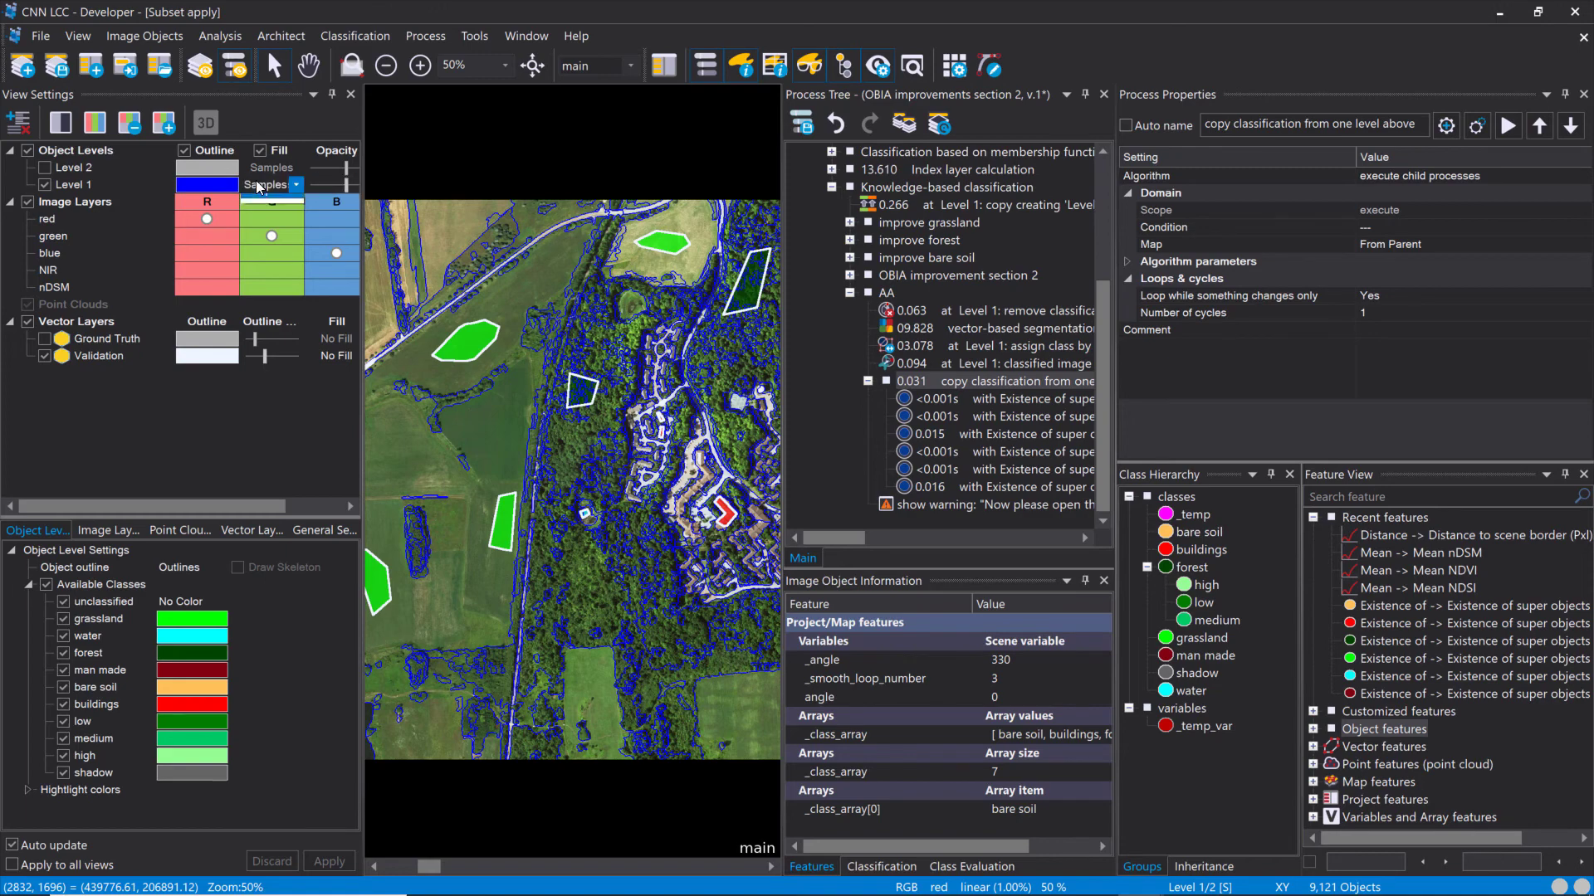
left_click(292, 185)
left_click(271, 202)
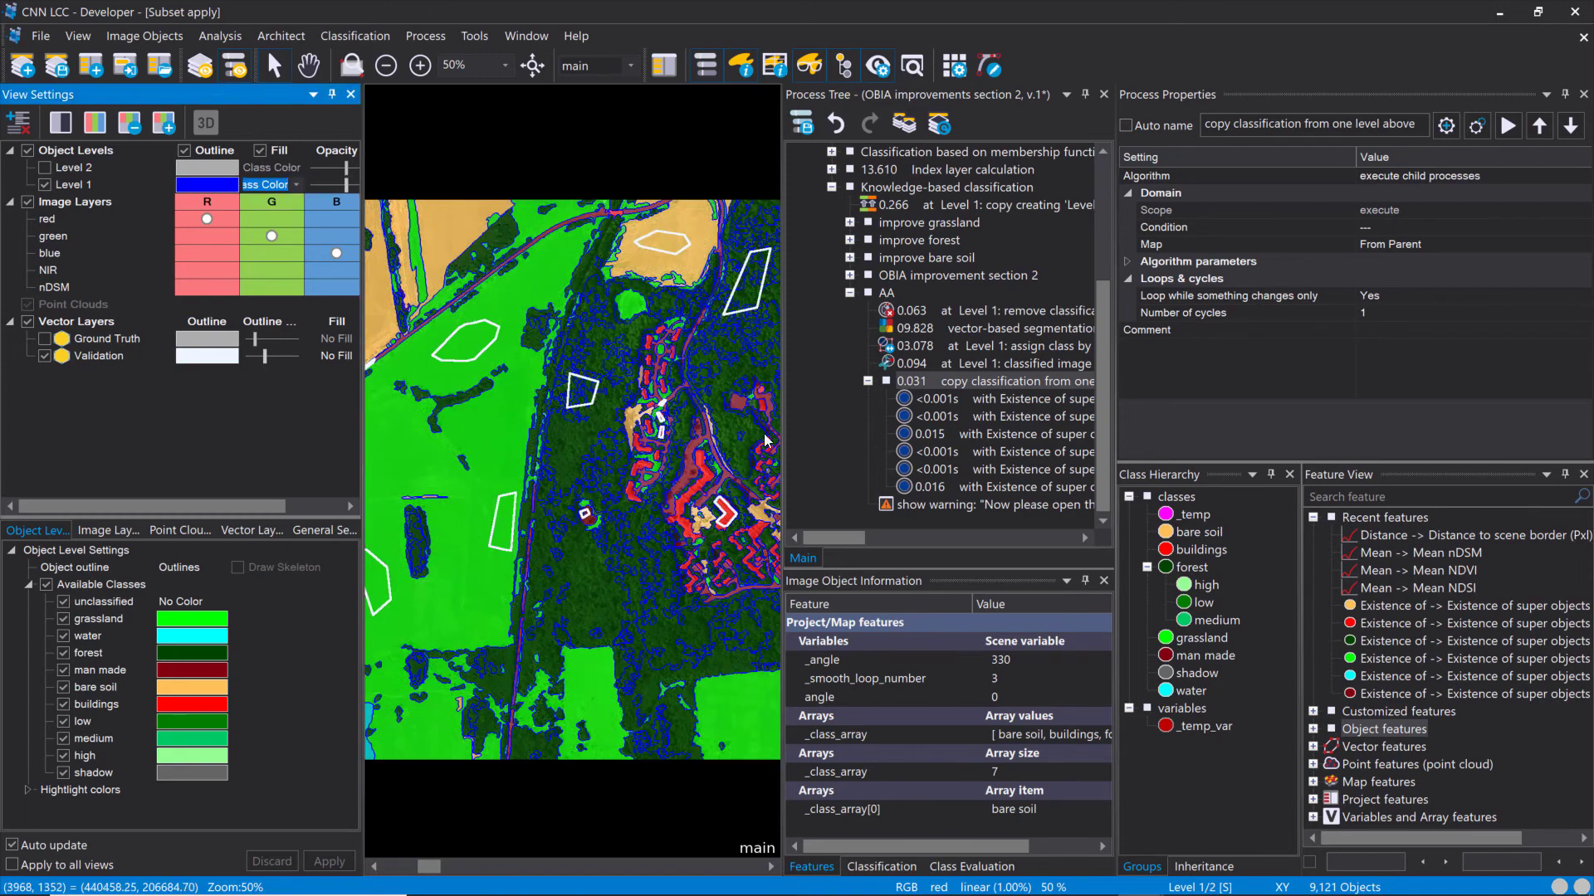
Step: Execute the AA process that shows the accuracy assessment reminder and acknowledge the message
left_click(929, 506)
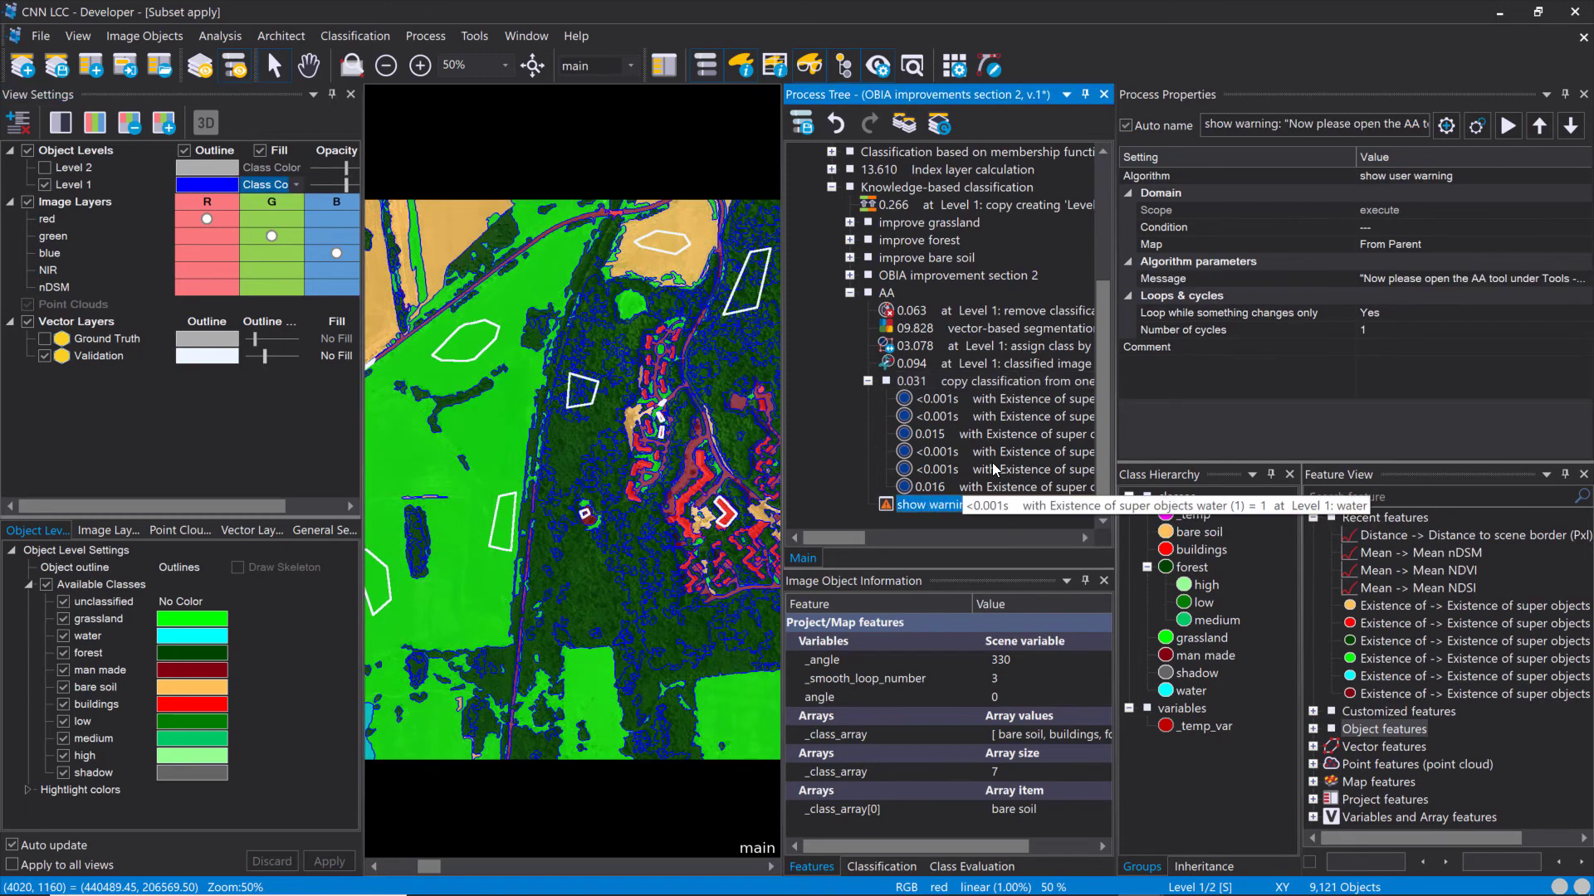
right_click(903, 511)
left_click(971, 87)
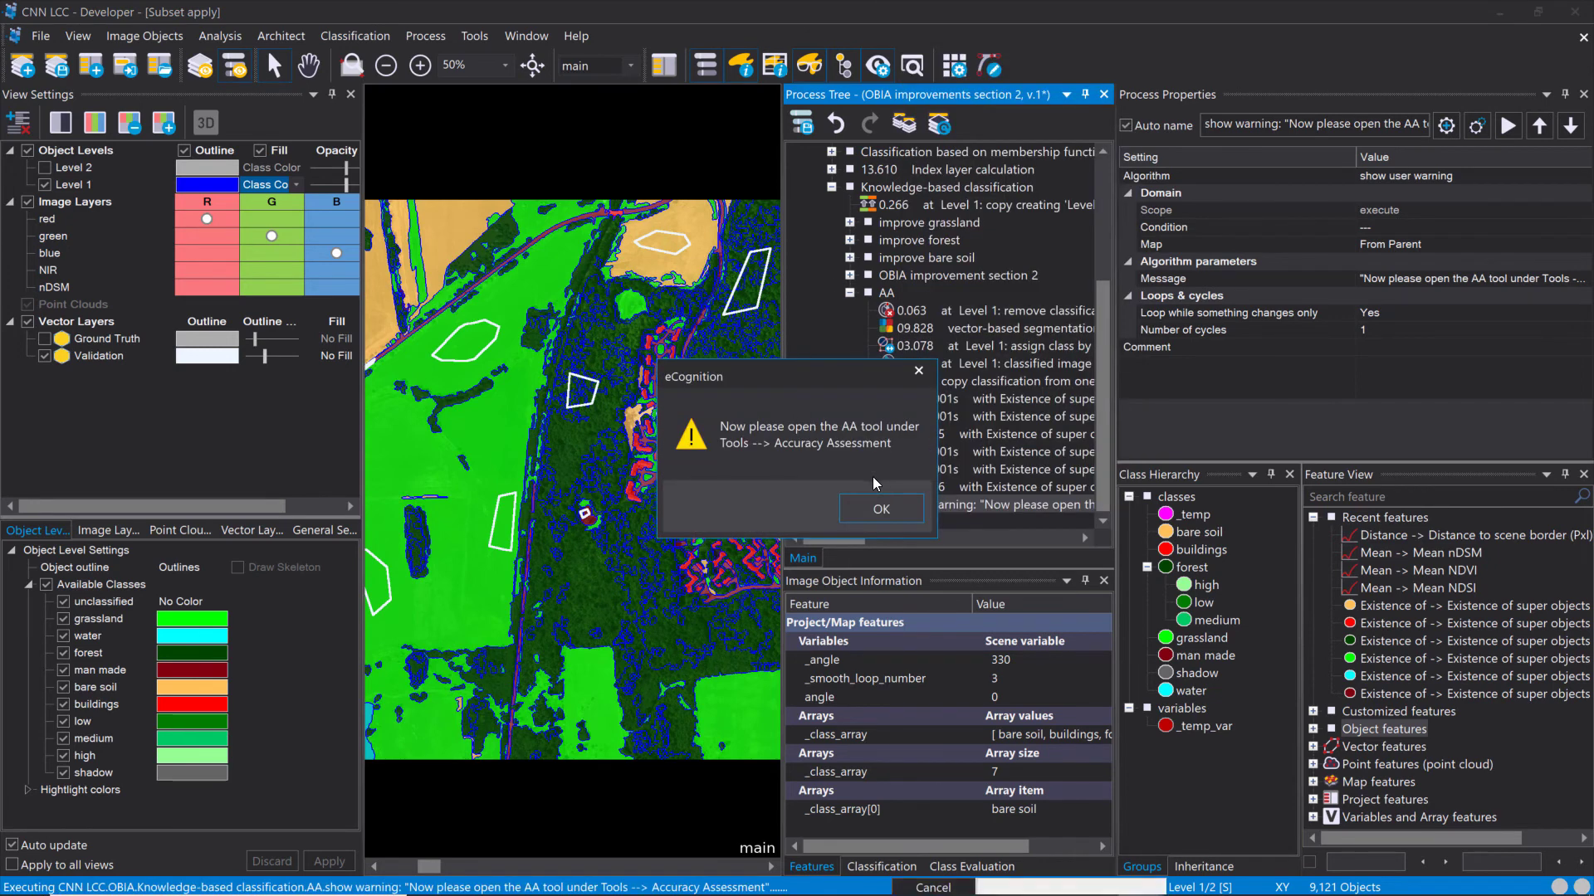
left_click(882, 508)
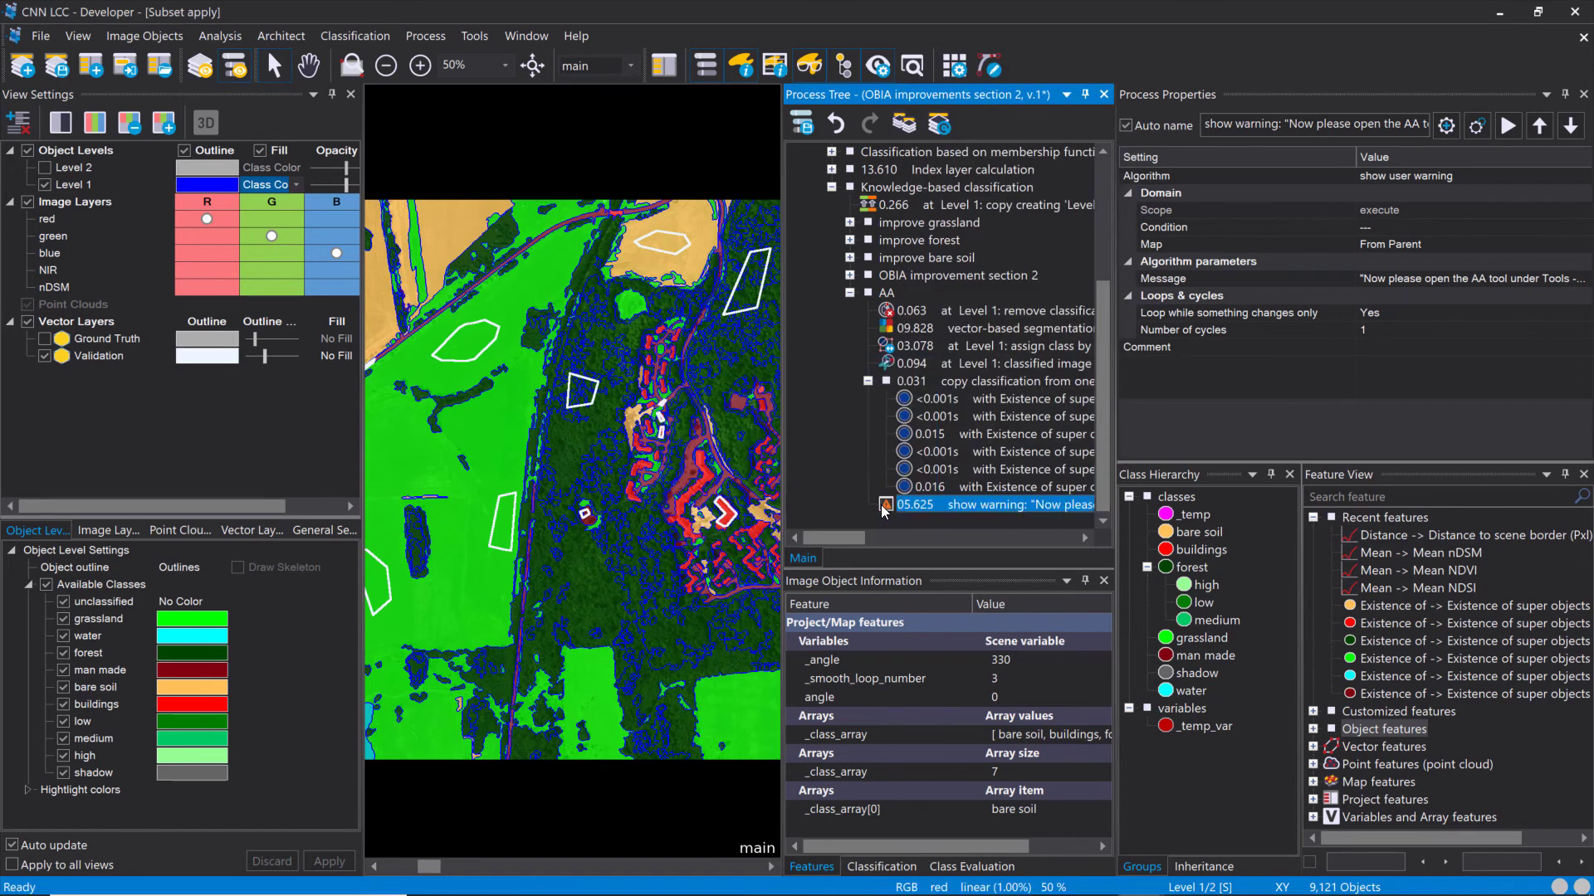
Step: Run an accuracy assessment on Level 1 with Error Matrix based on Samples, review the statistics, and close the results
left_click(475, 36)
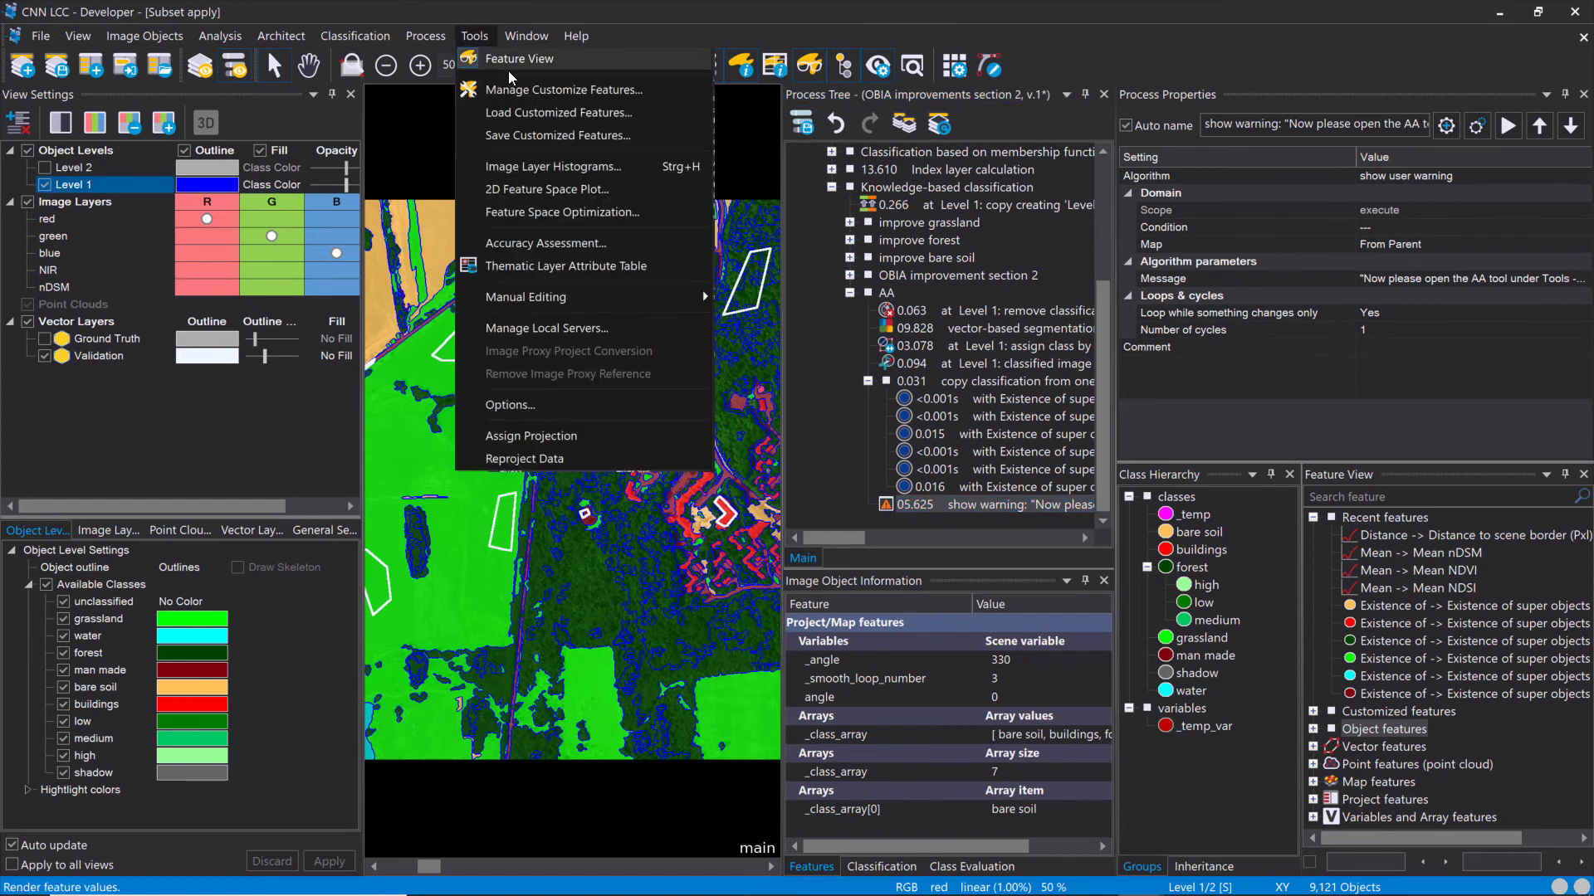
left_click(604, 248)
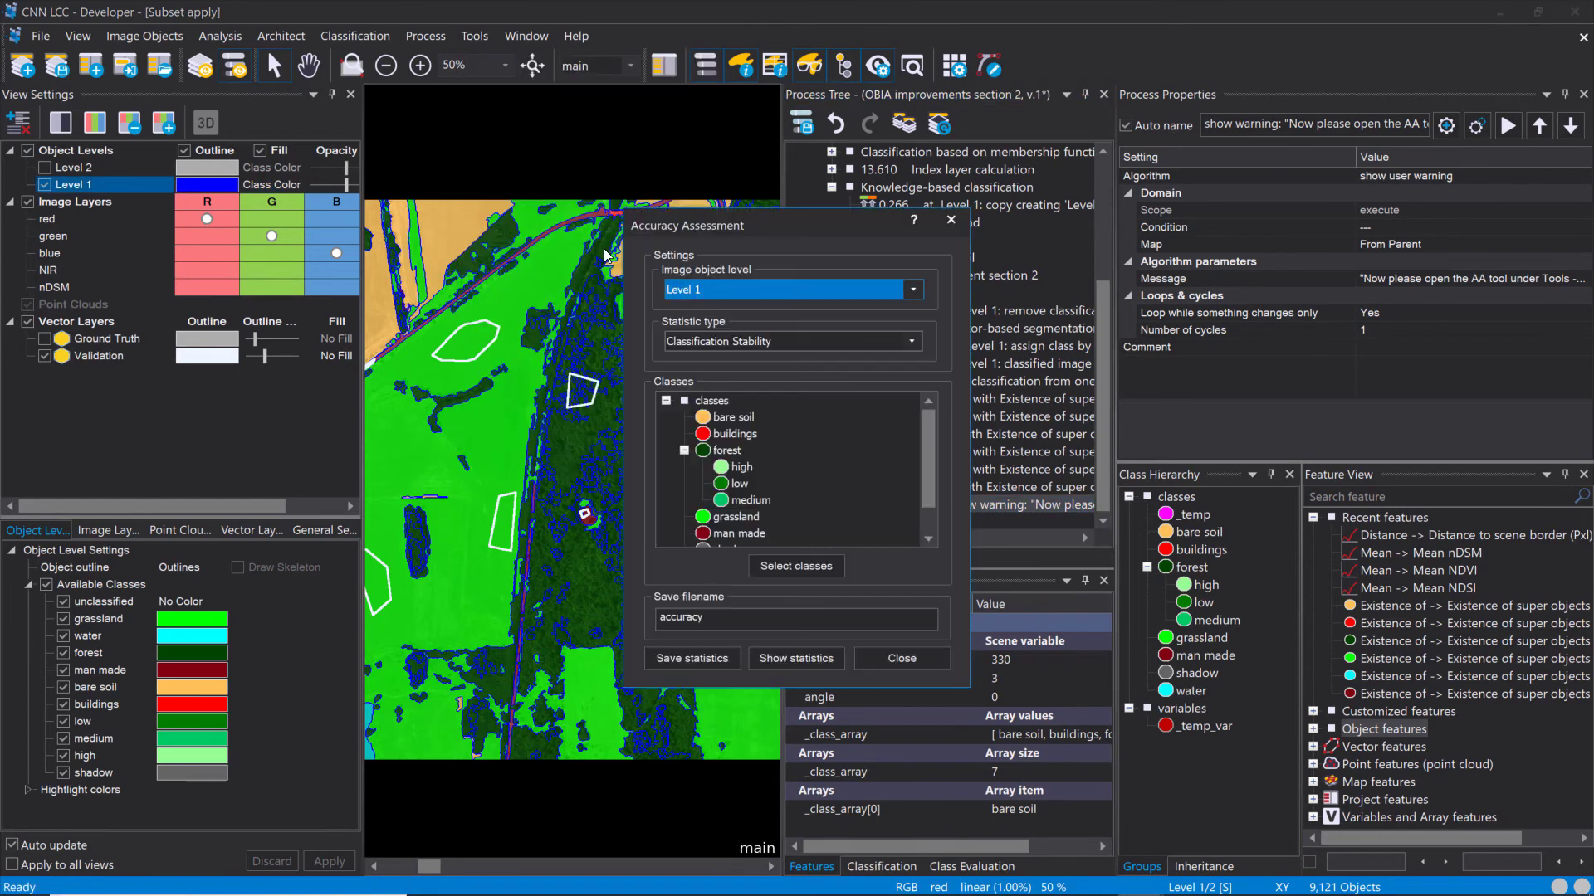
left_click(913, 289)
left_click(869, 318)
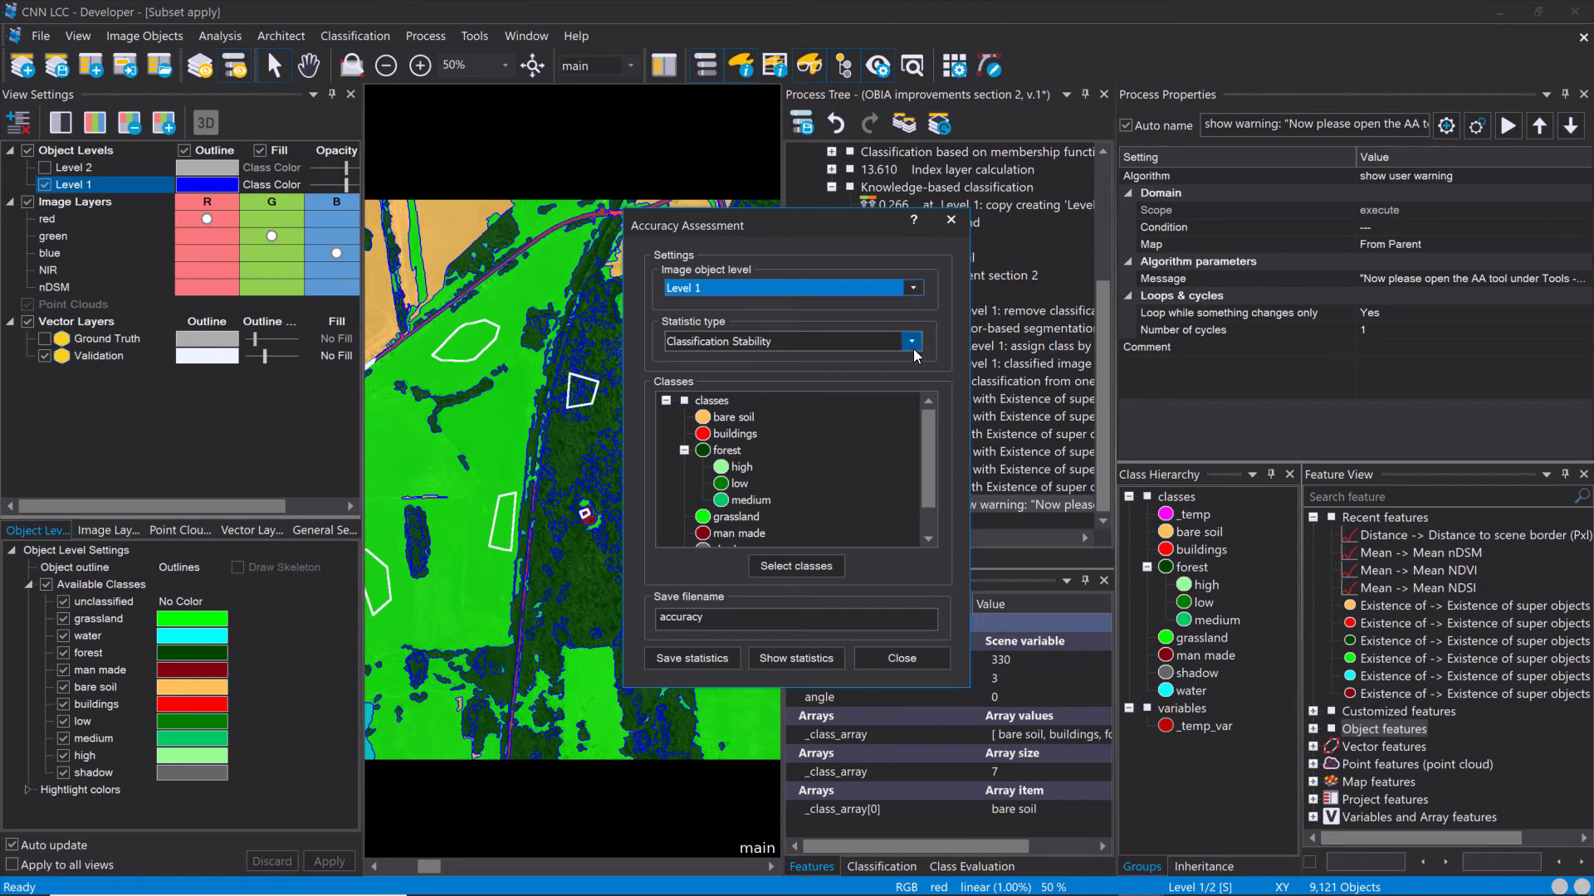
left_click(910, 341)
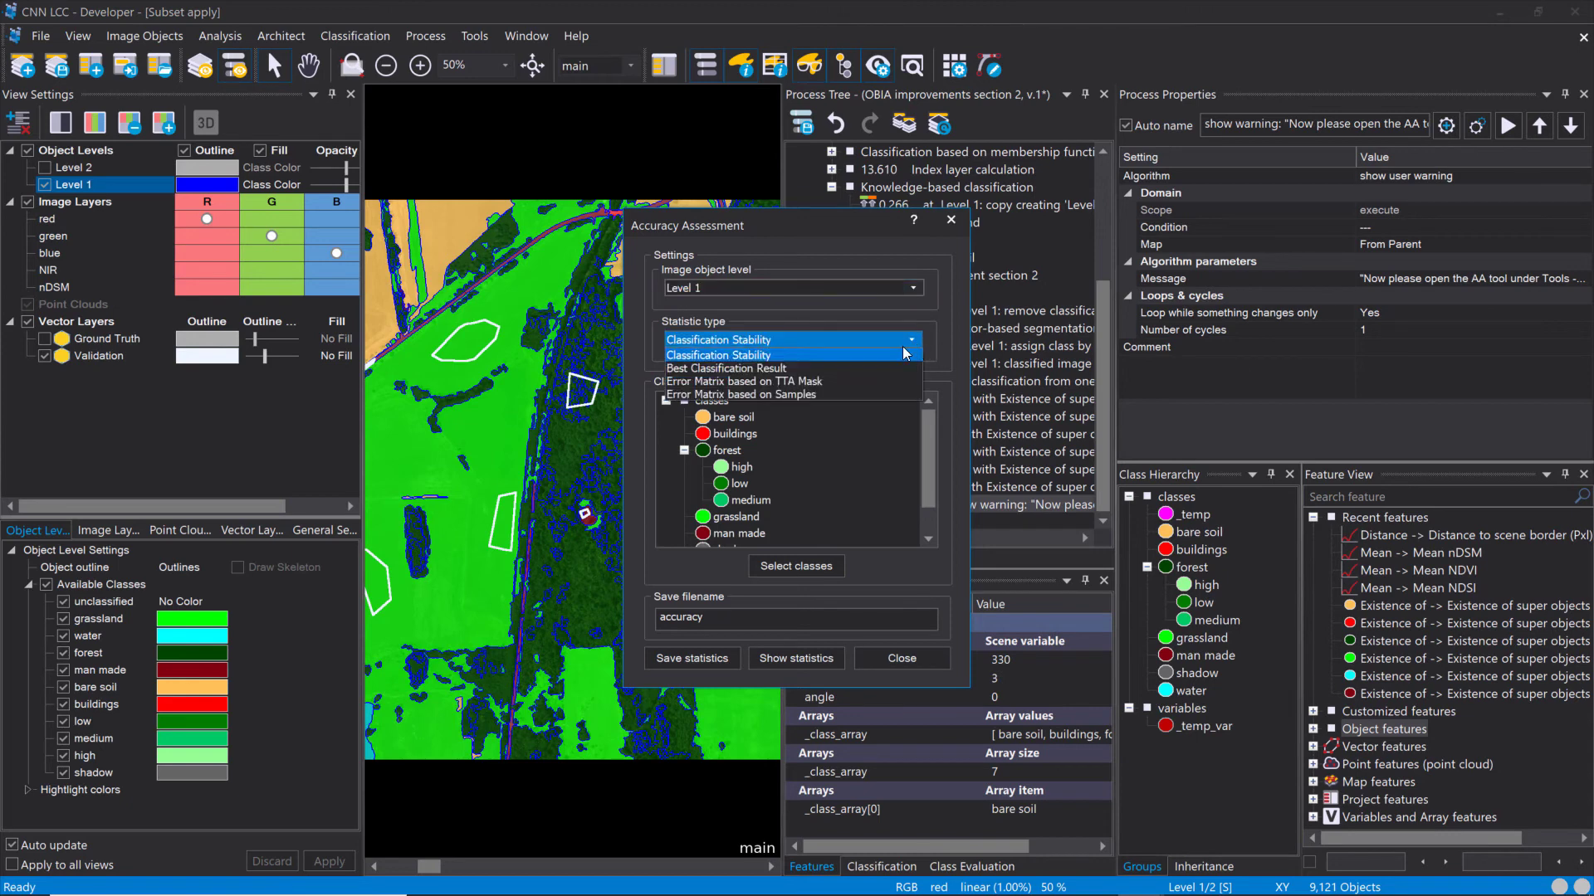
left_click(807, 396)
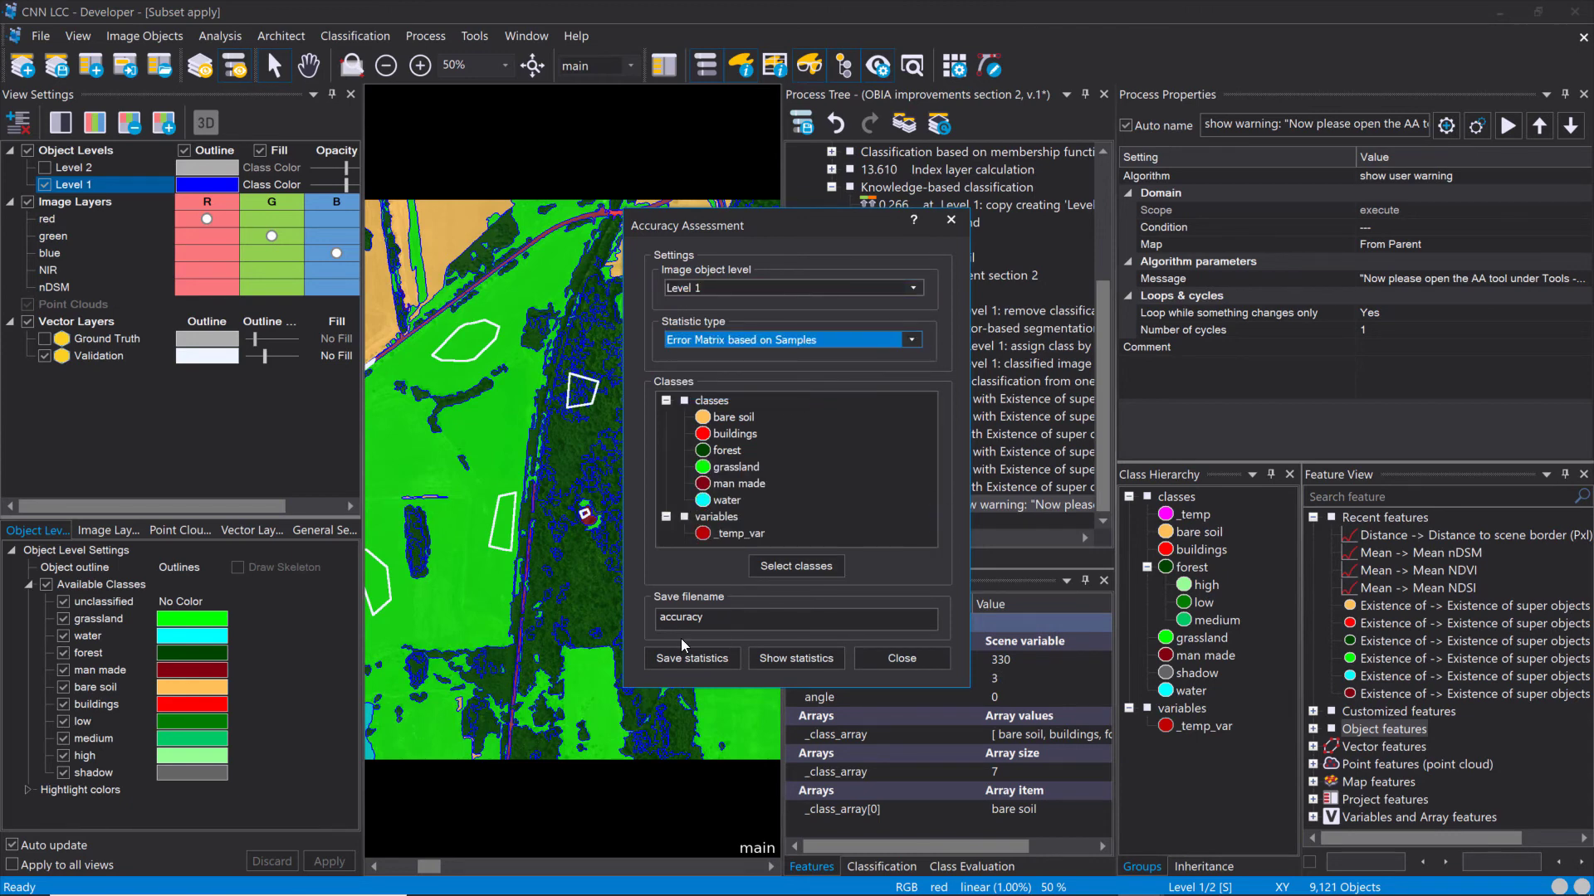
left_click(768, 660)
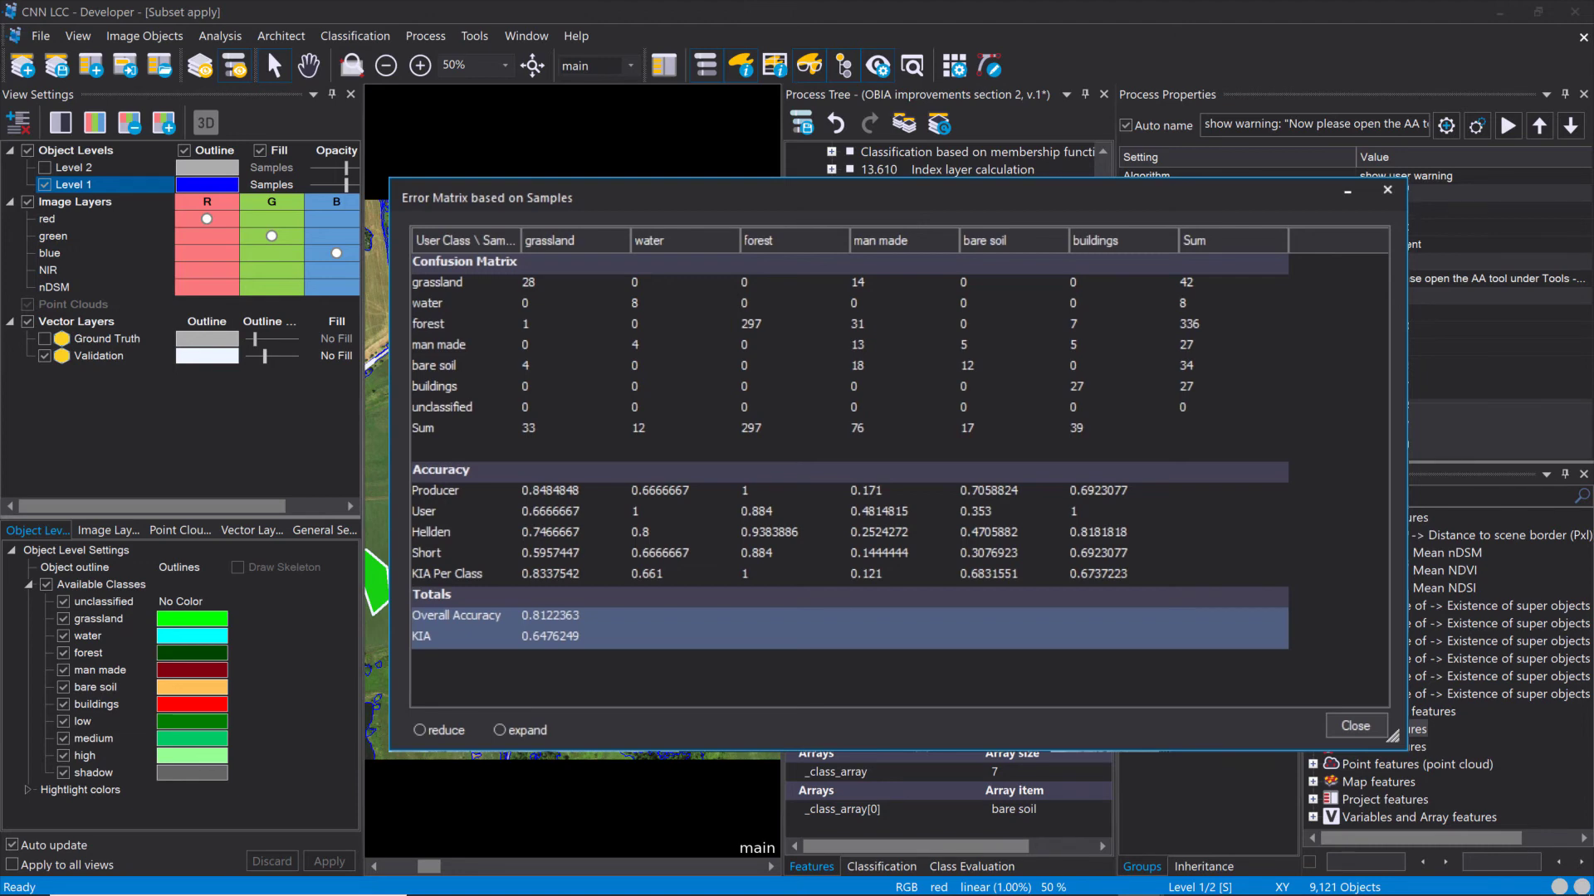
left_click(1387, 190)
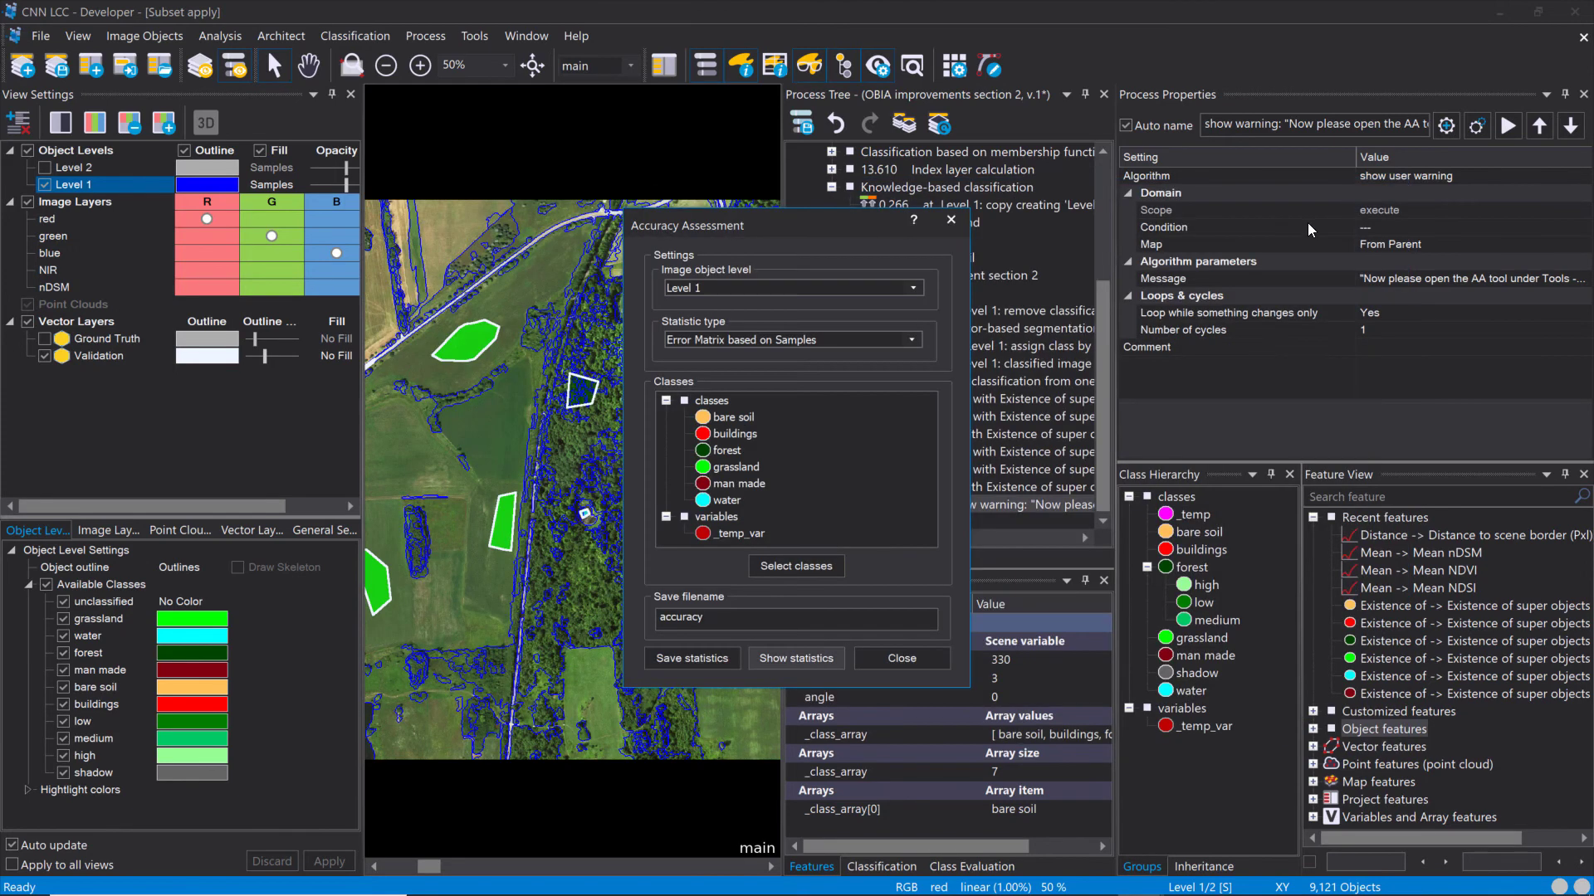
left_click(883, 662)
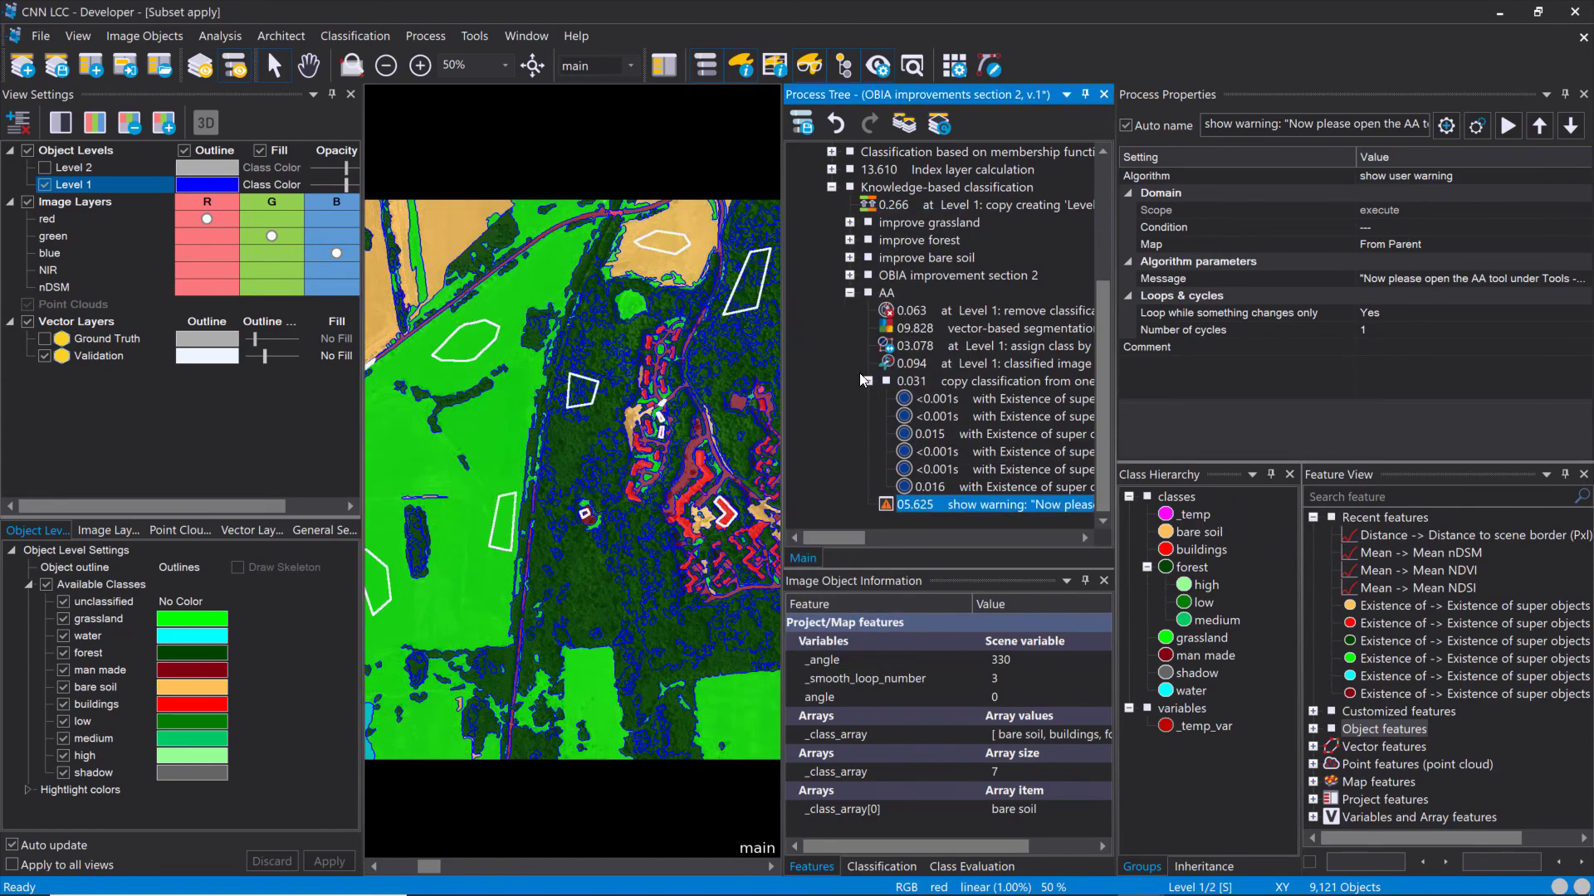
Step: Collapse the knowledge-based classification branch and add a parent process named Export after OBIA
left_click(868, 381)
left_click(849, 399)
left_click(831, 381)
left_click(853, 314)
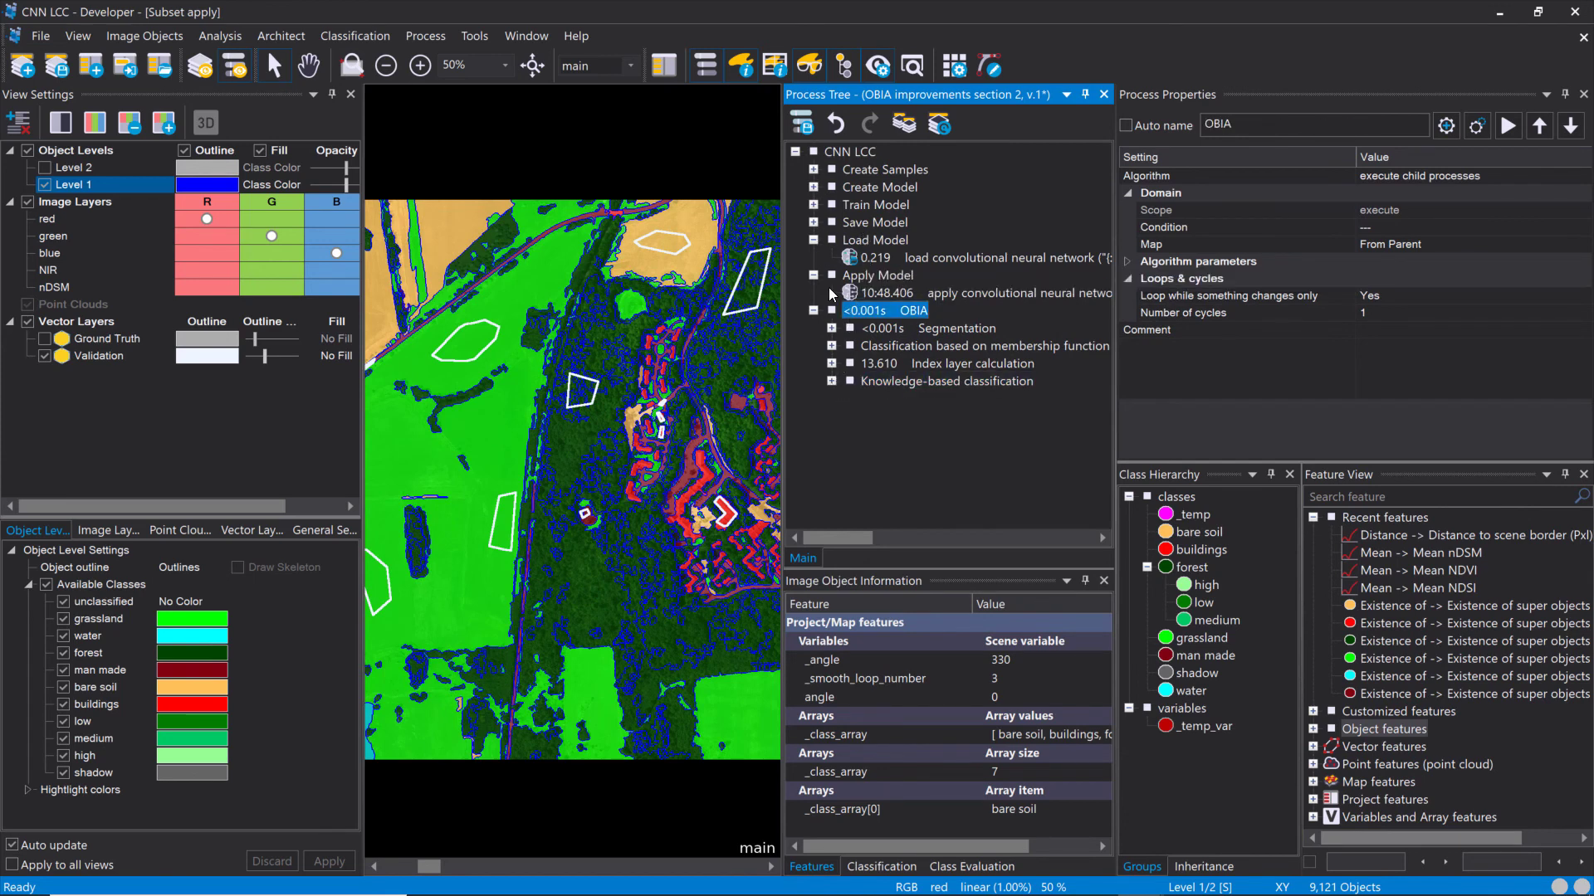
key("ctrl+Return")
type("Export")
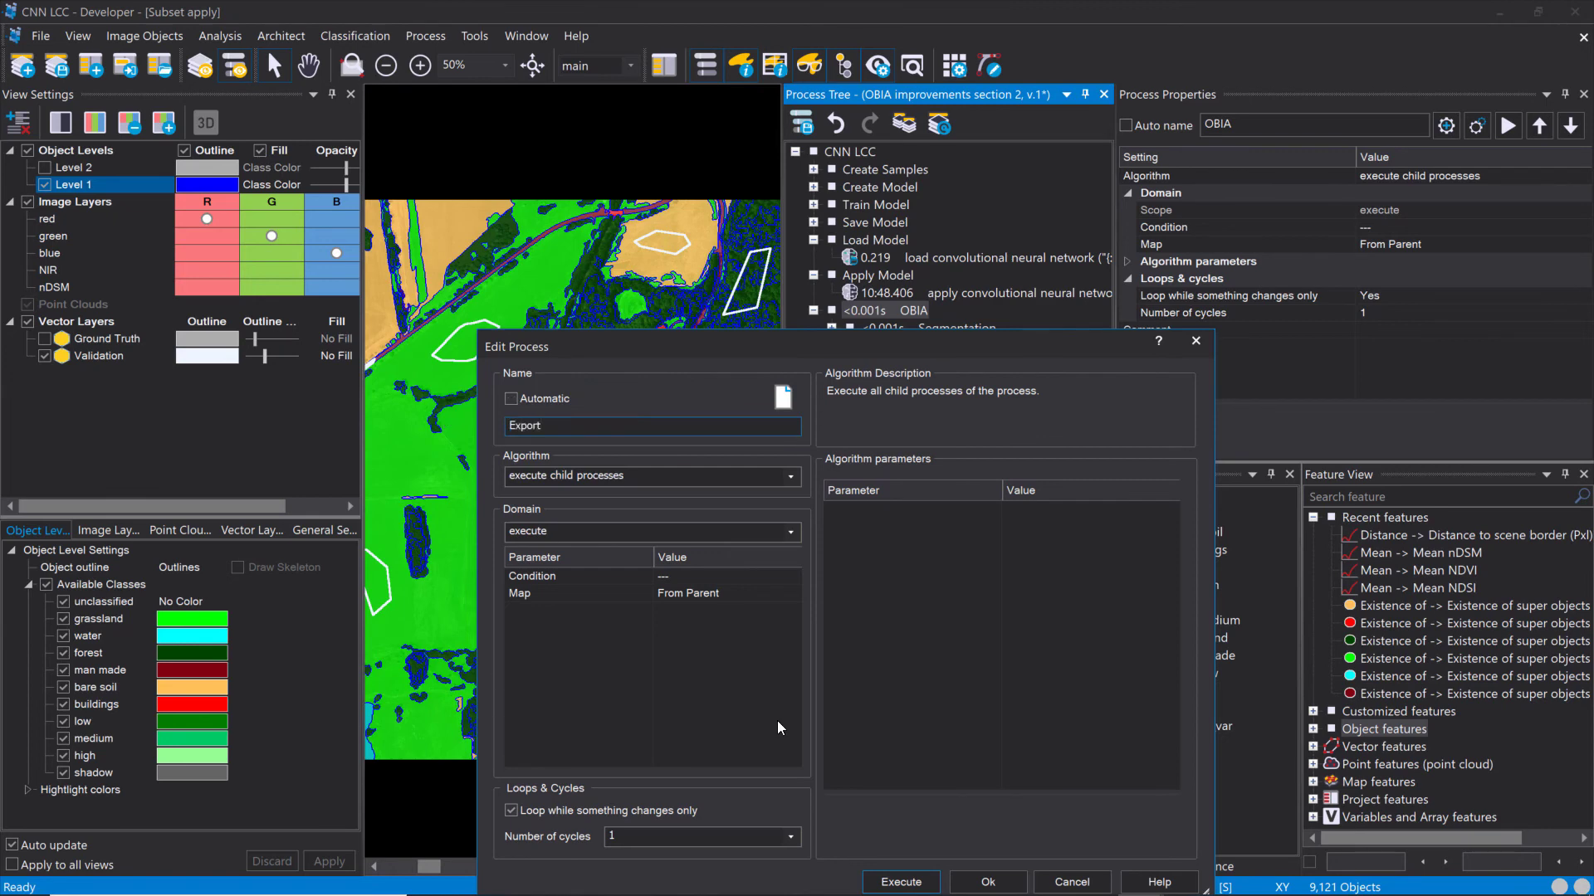
left_click(988, 882)
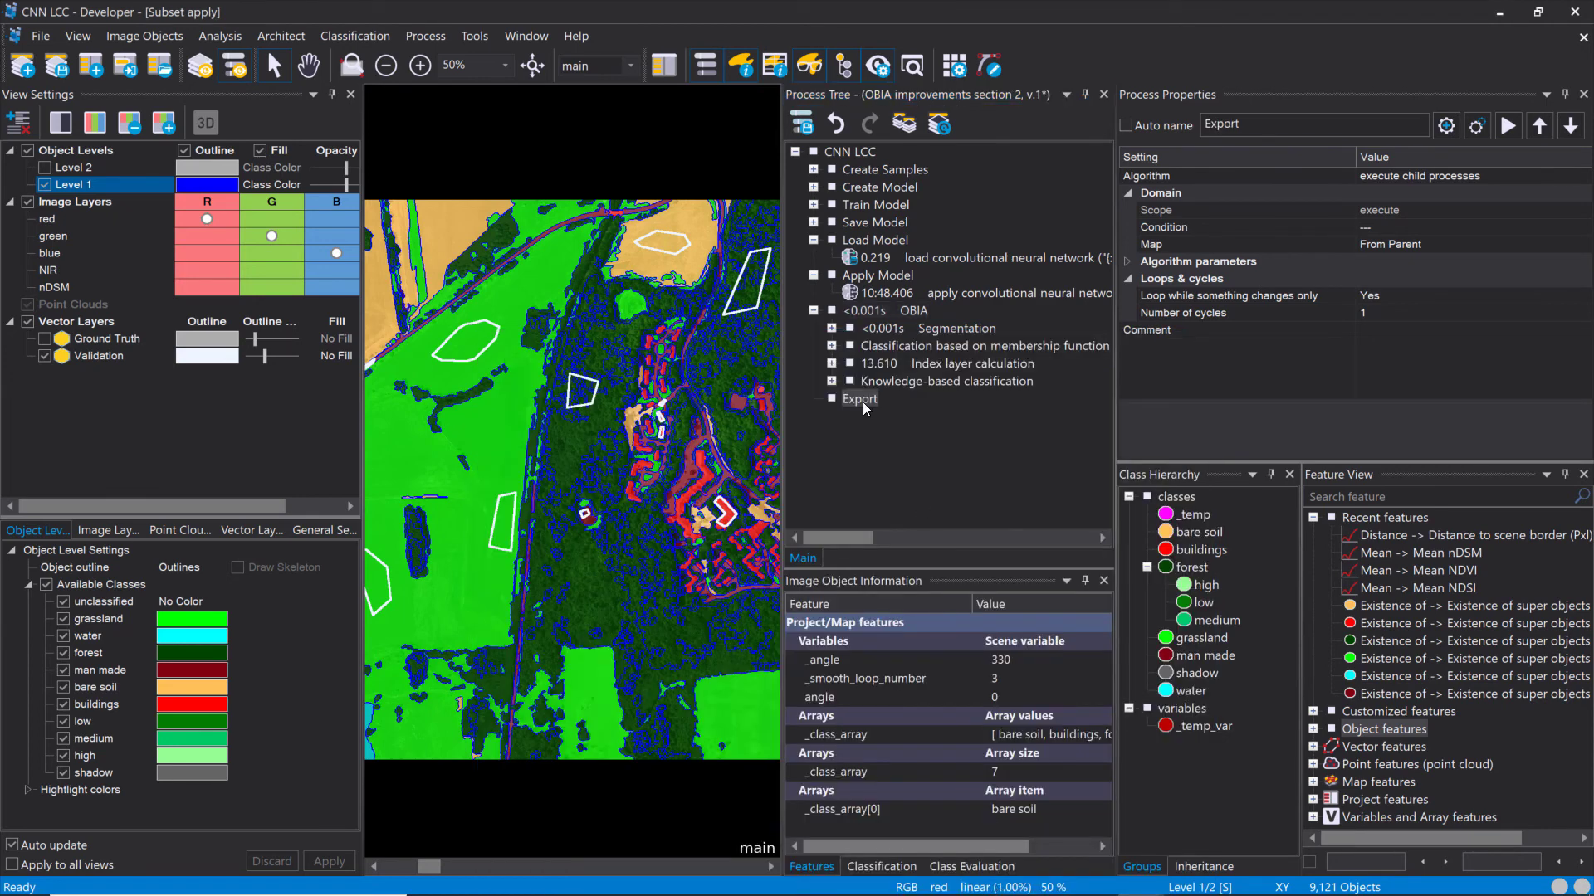
Step: Insert a child process under Export that uses the export vector layer algorithm
double_click(860, 400)
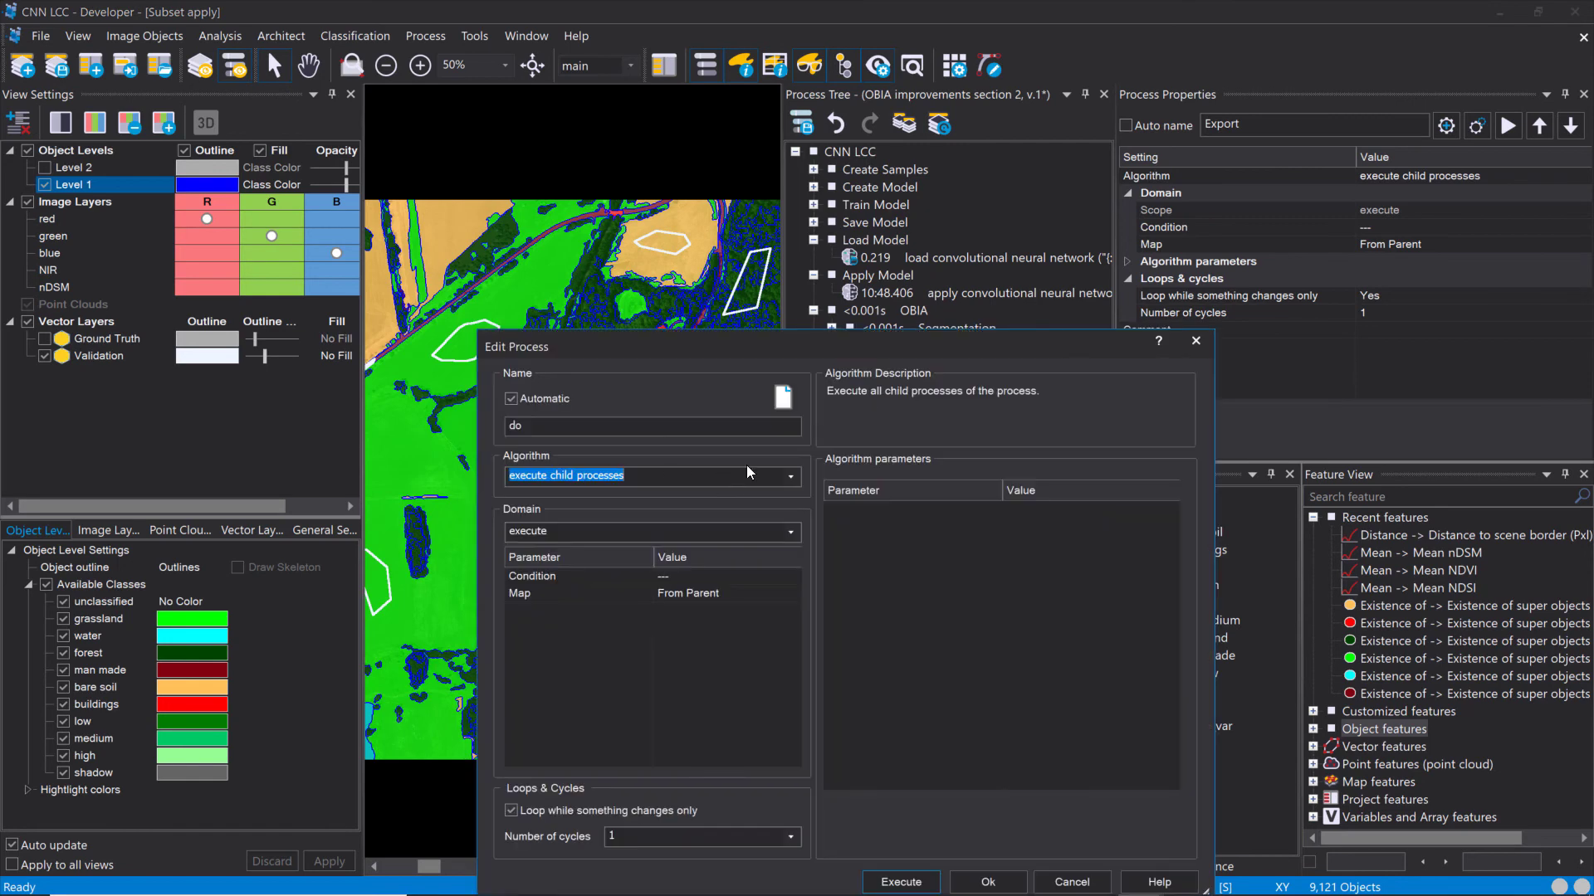
type("export")
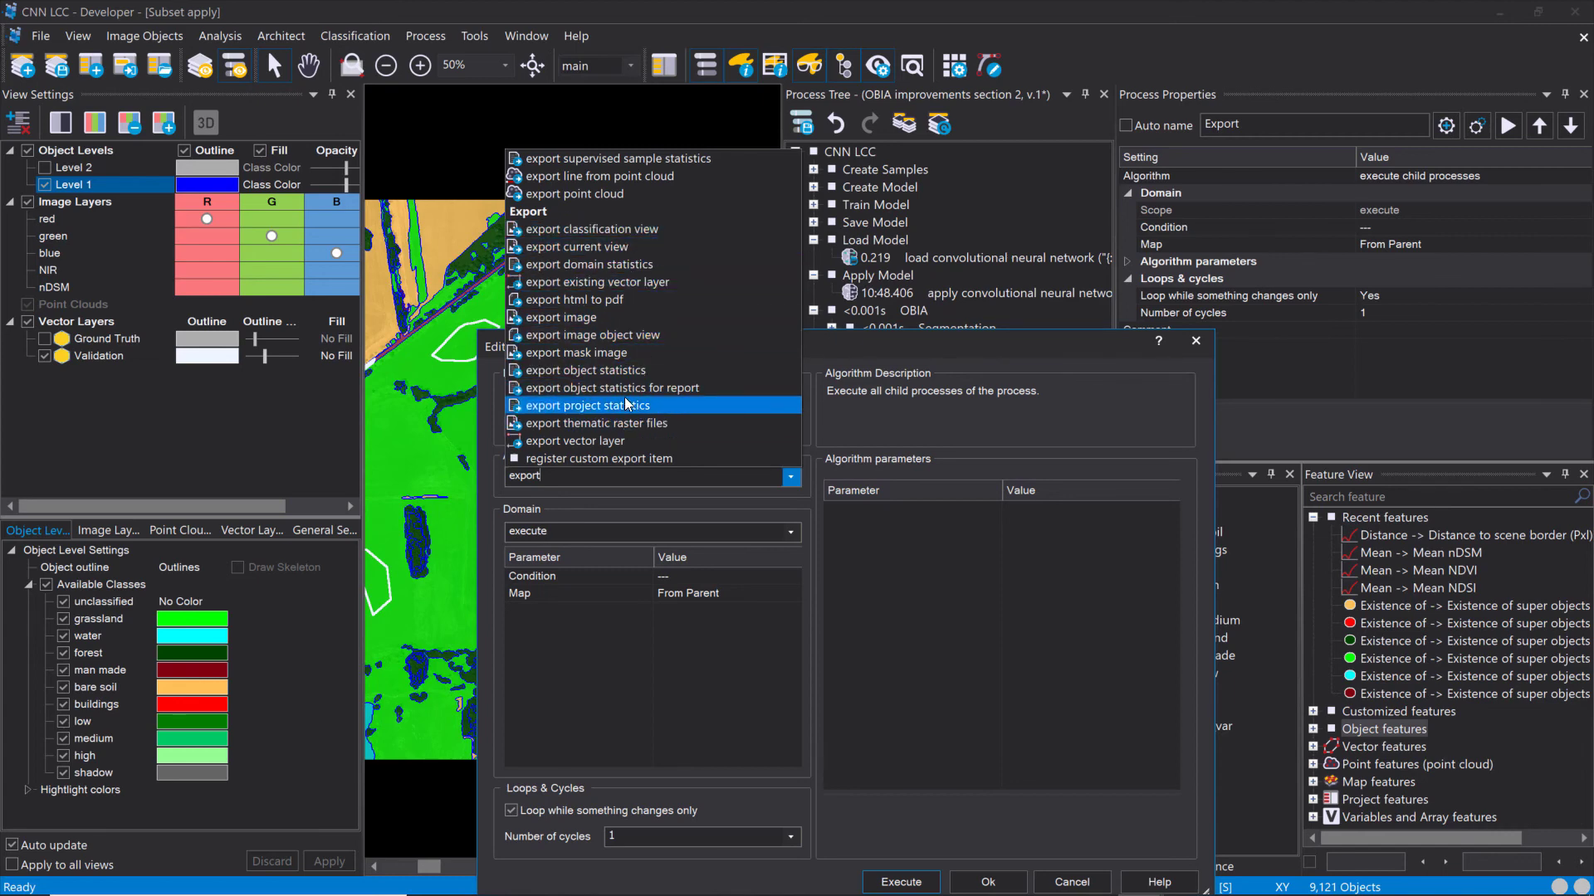
left_click(646, 441)
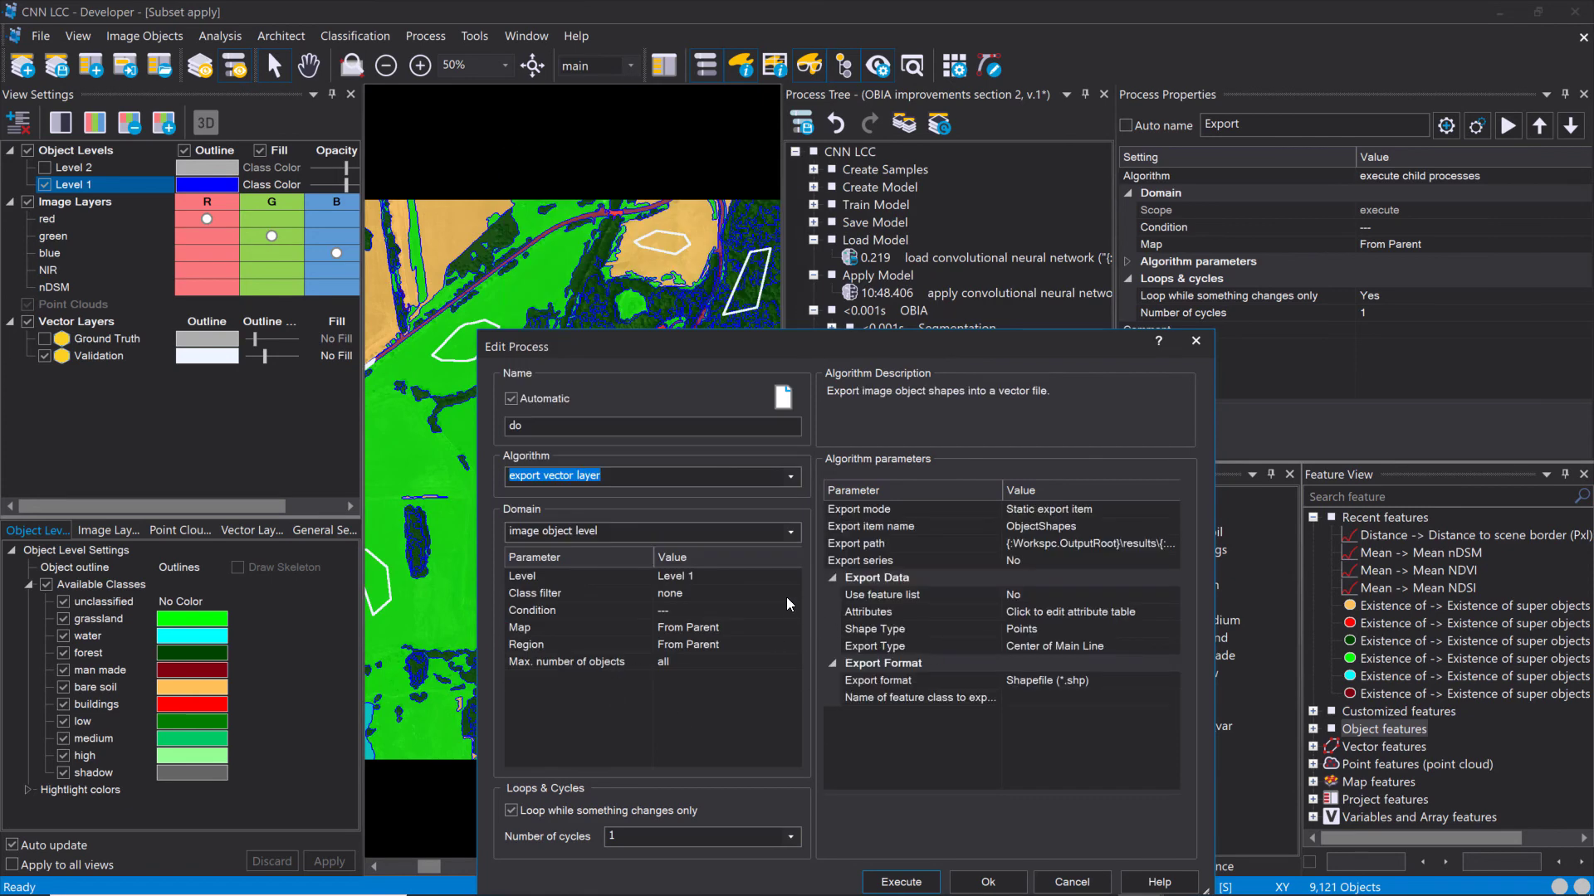
Step: Limit the Level 1 vector export to the land cover classes, including bare soil, buildings and forest, and set the shape type to Polygons
double_click(785, 594)
left_click(744, 541)
left_click(743, 576)
left_click(763, 592)
left_click(898, 820)
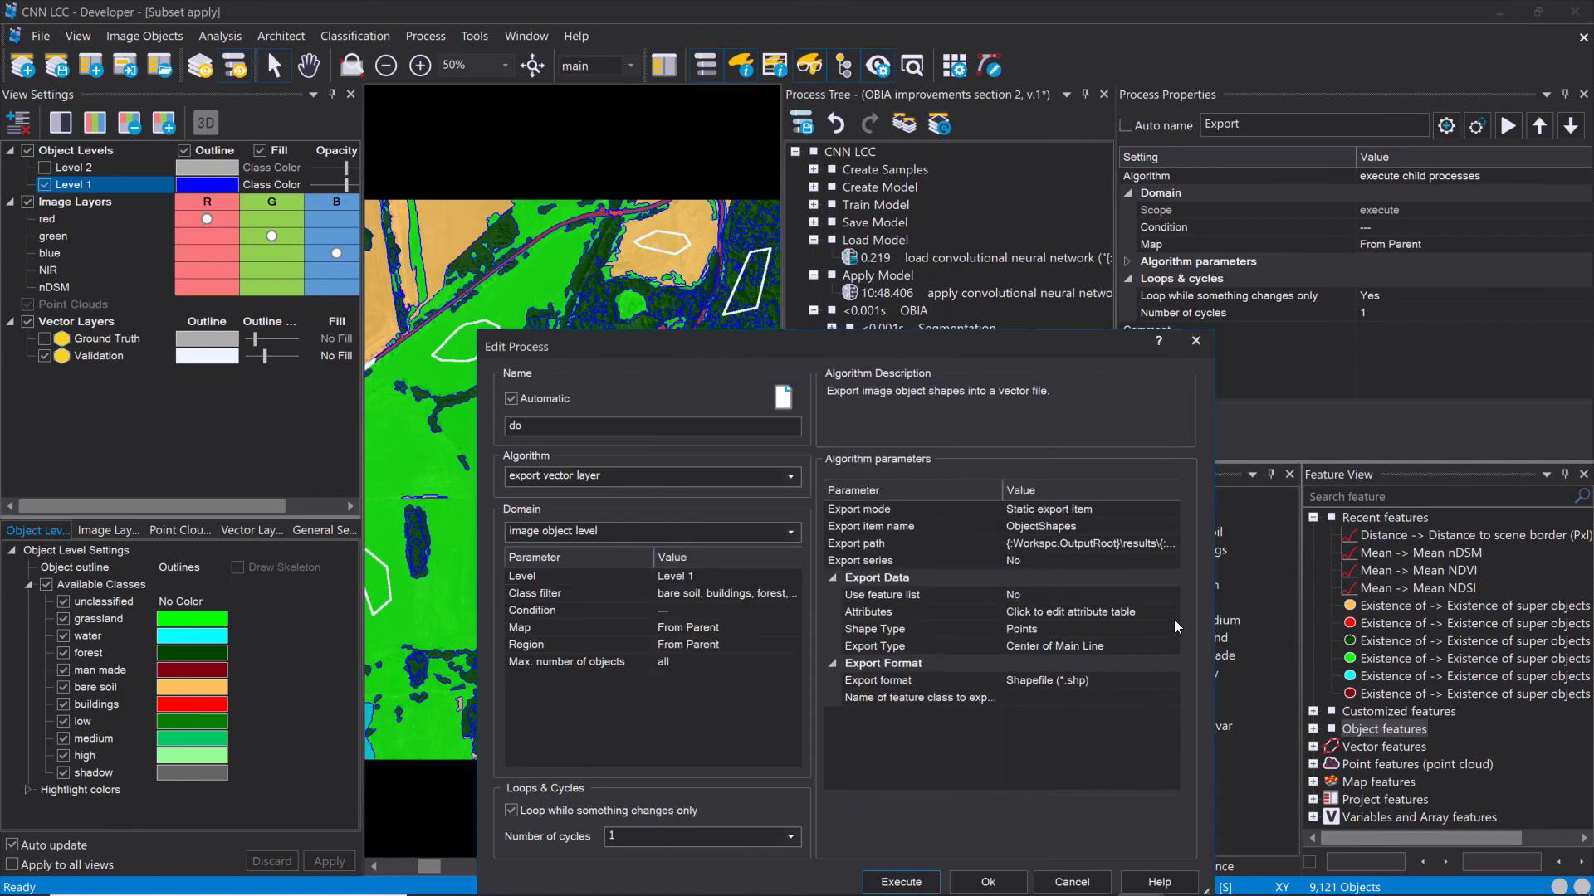
left_click(1171, 631)
left_click(1122, 647)
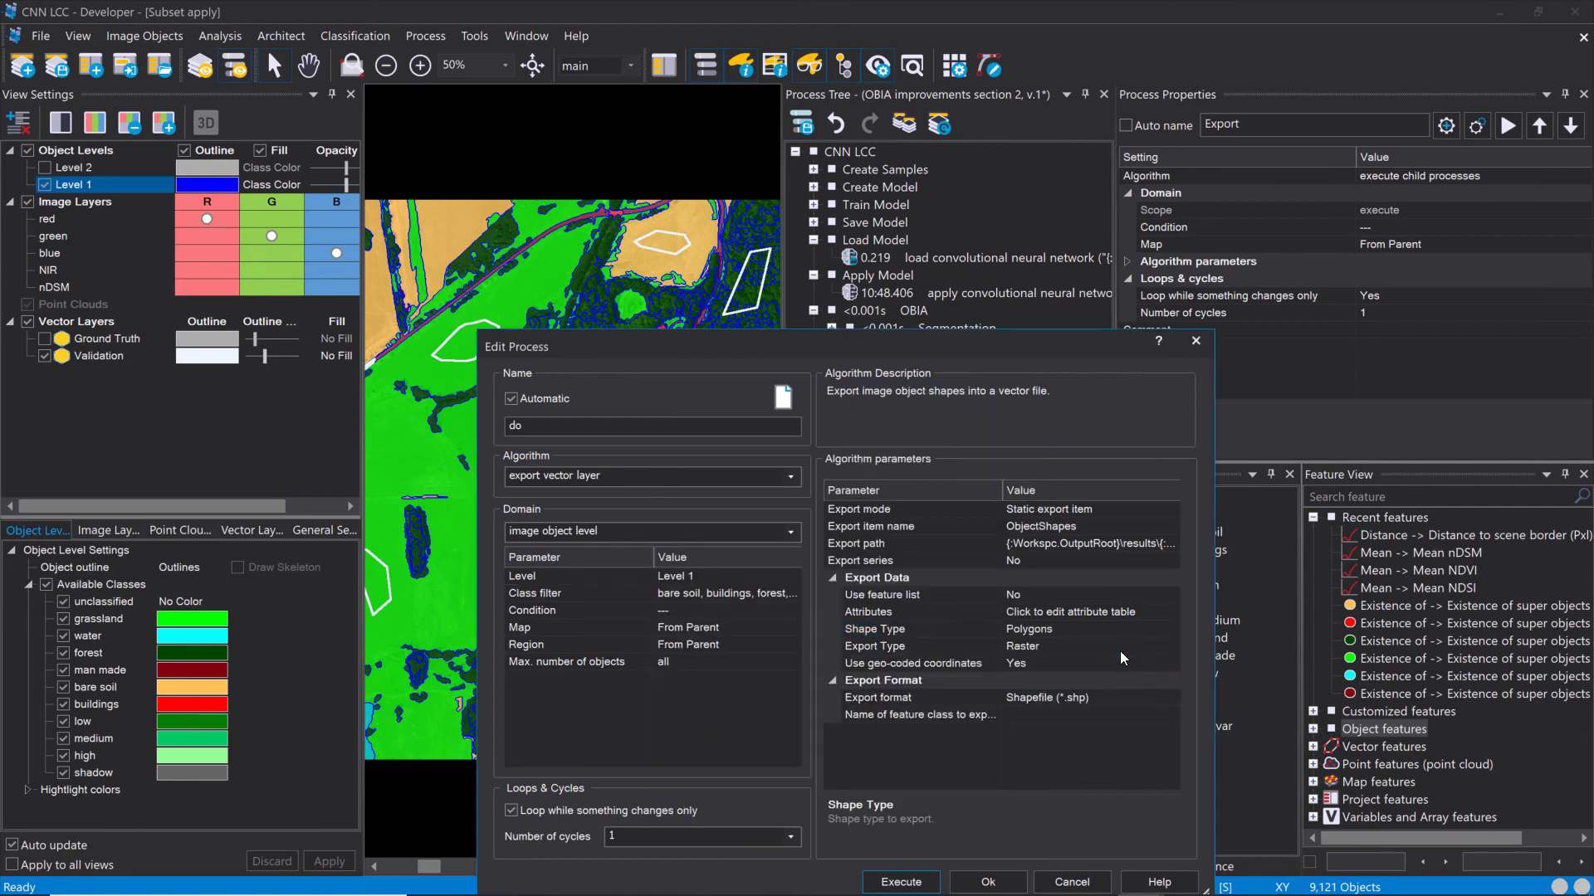
Step: Set the vector export's image object level to Level 2 and execute the process
left_click(1171, 613)
left_click(1110, 223)
left_click(786, 575)
left_click(751, 626)
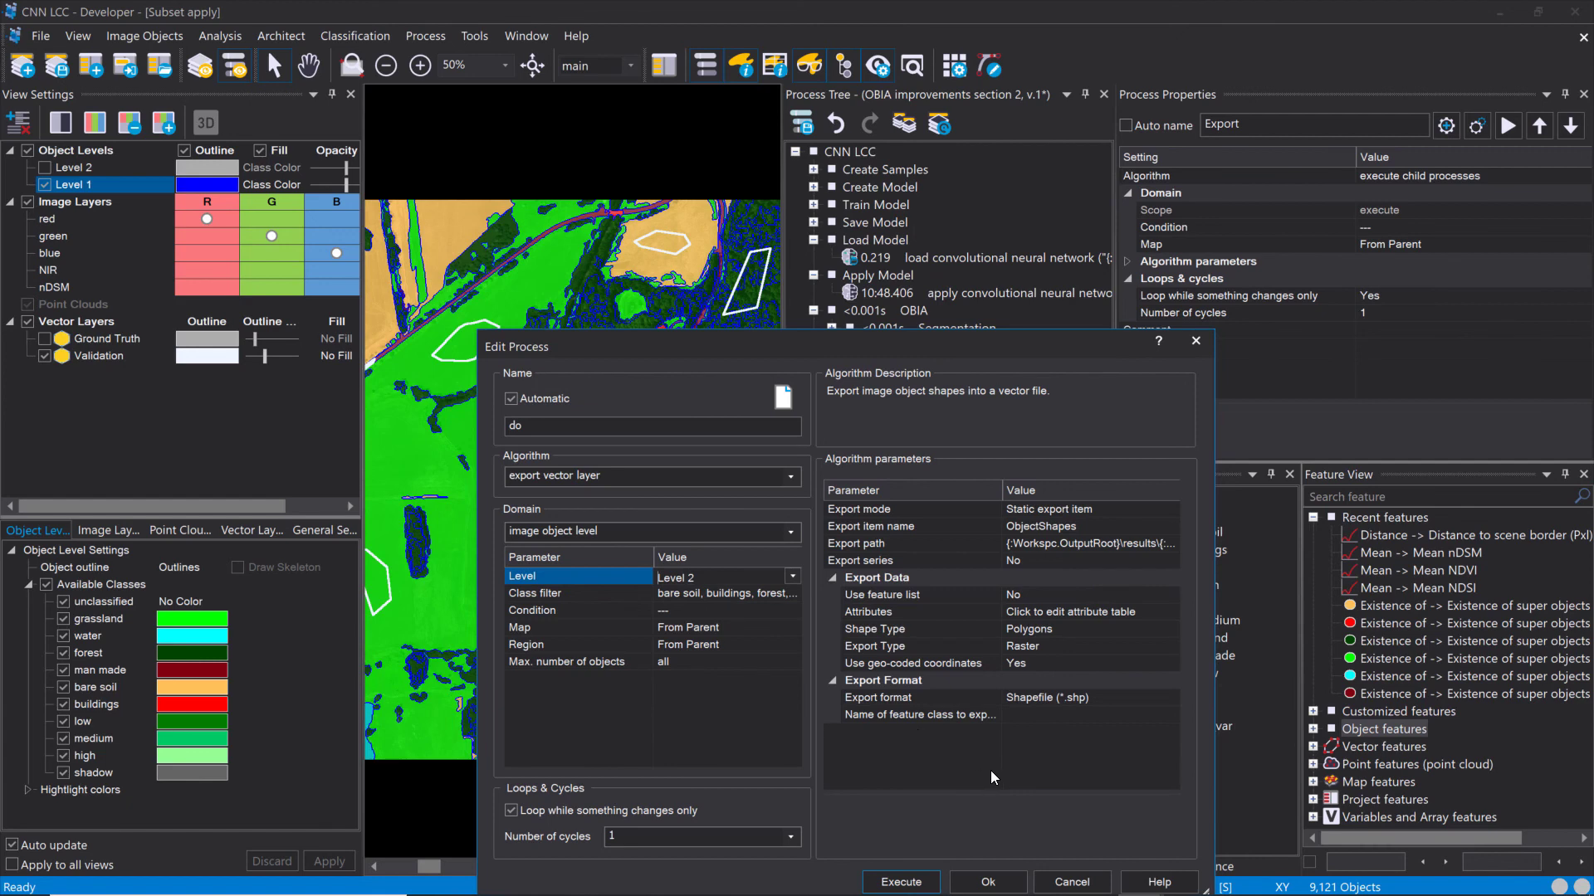
left_click(900, 882)
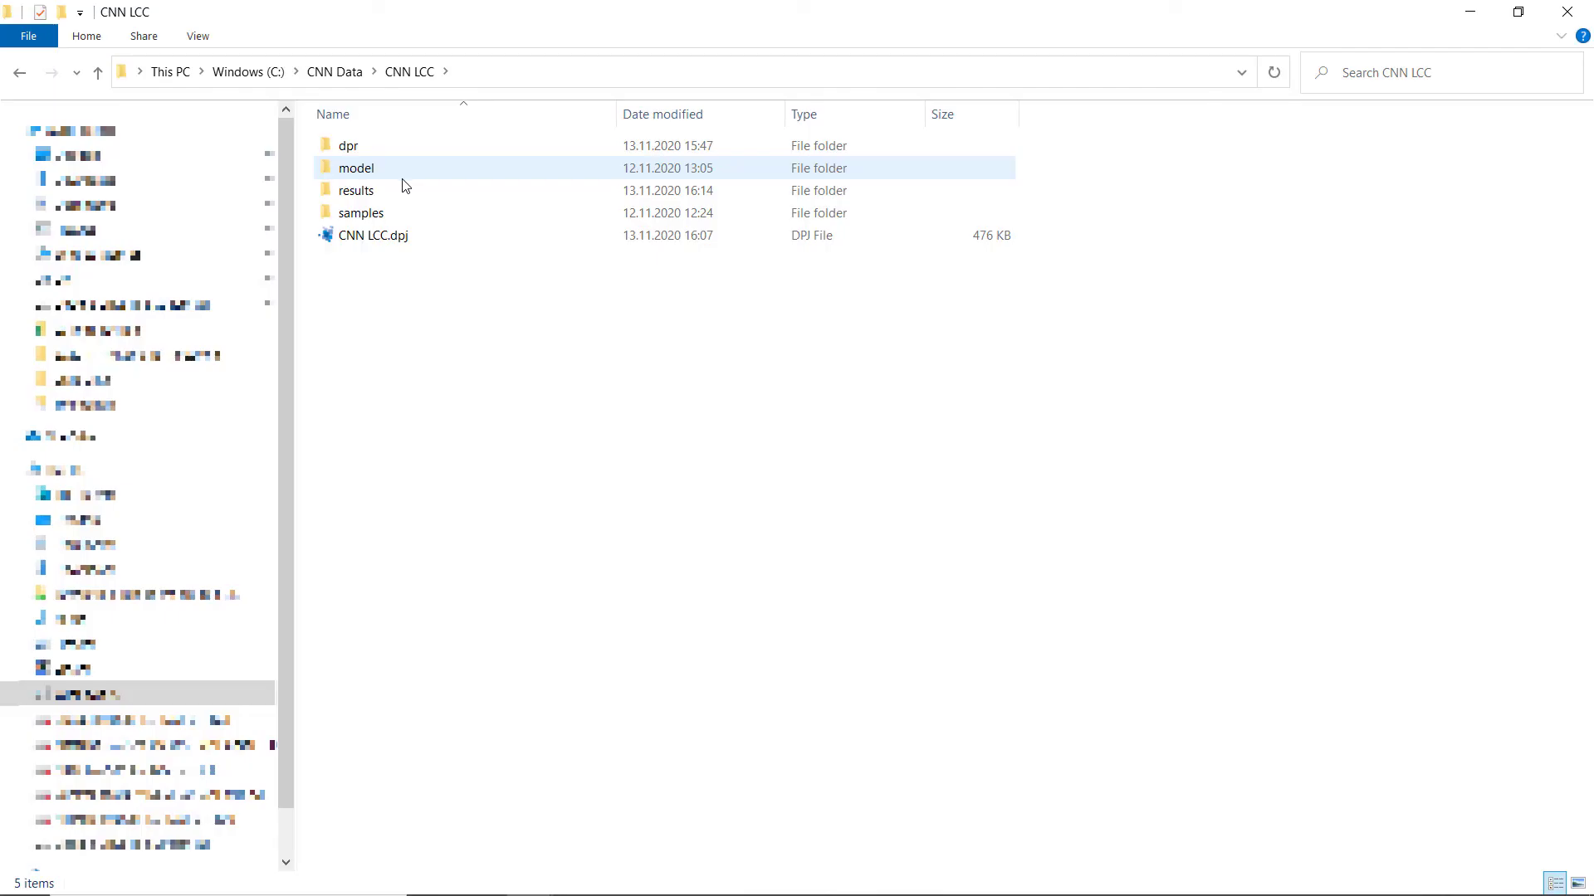
Step: Switch to File Explorer, examine the exported shapefile components in the results\ObjectShapes folder with full file names shown, and return to the classification project
double_click(406, 194)
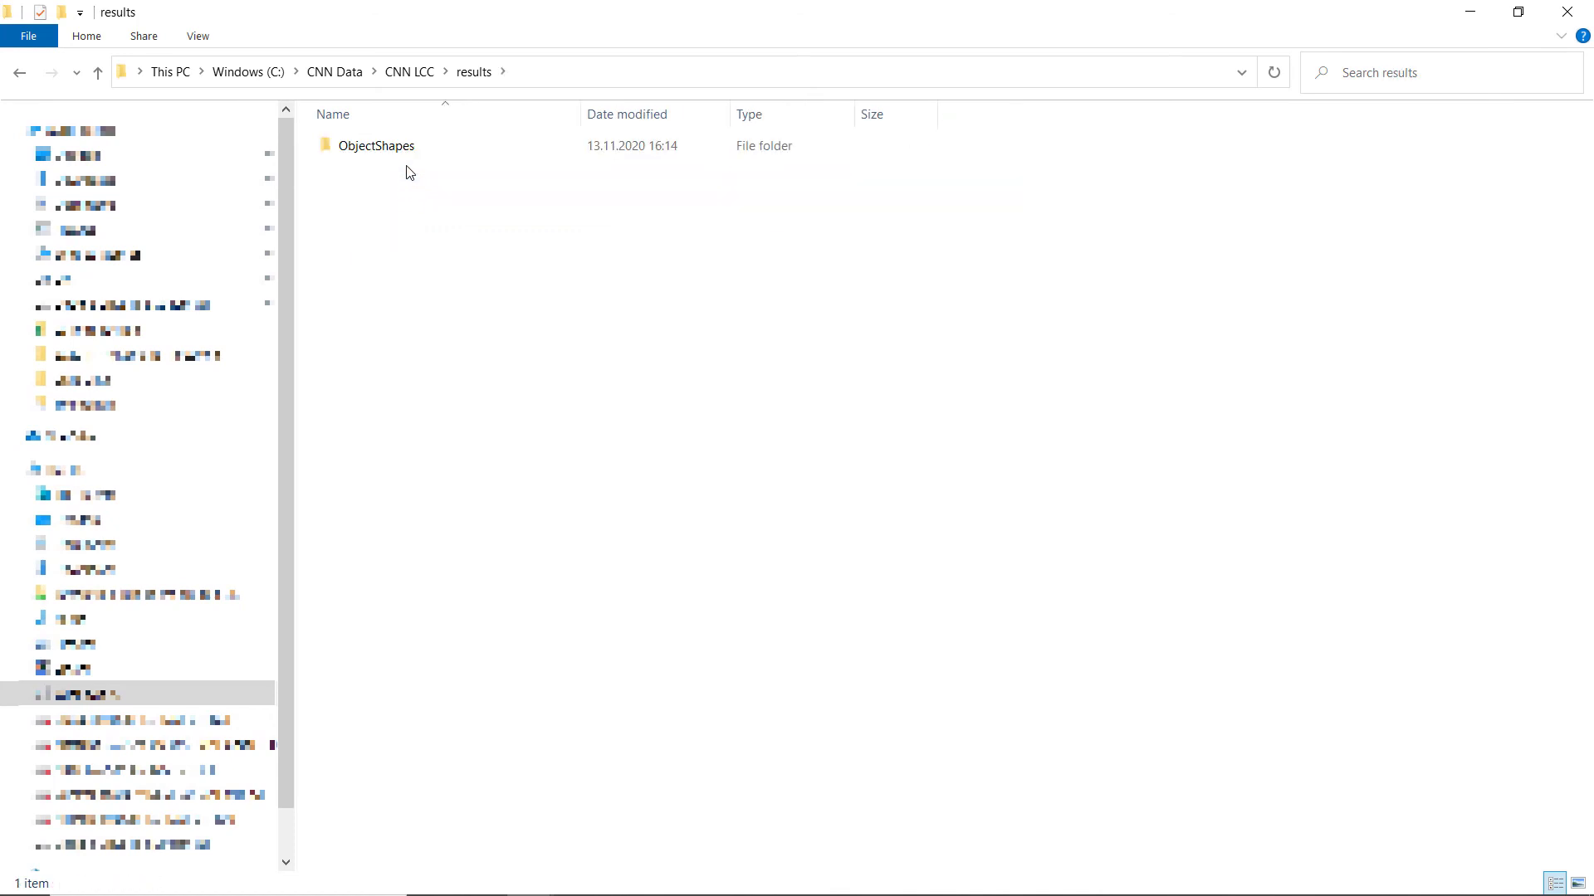
double_click(409, 149)
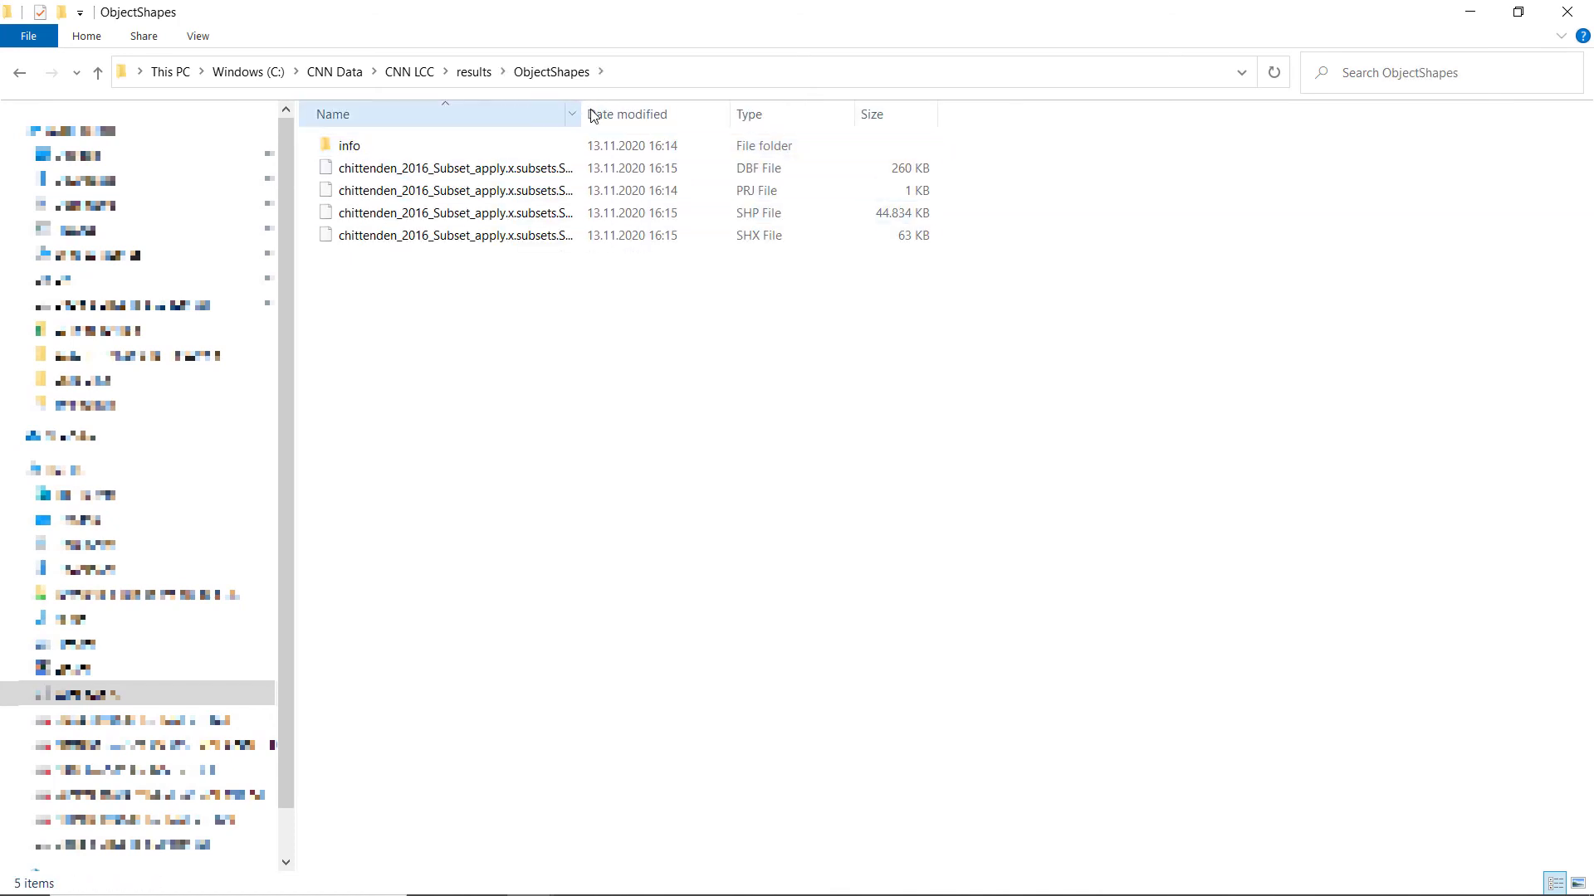
left_click_drag(585, 110, 819, 113)
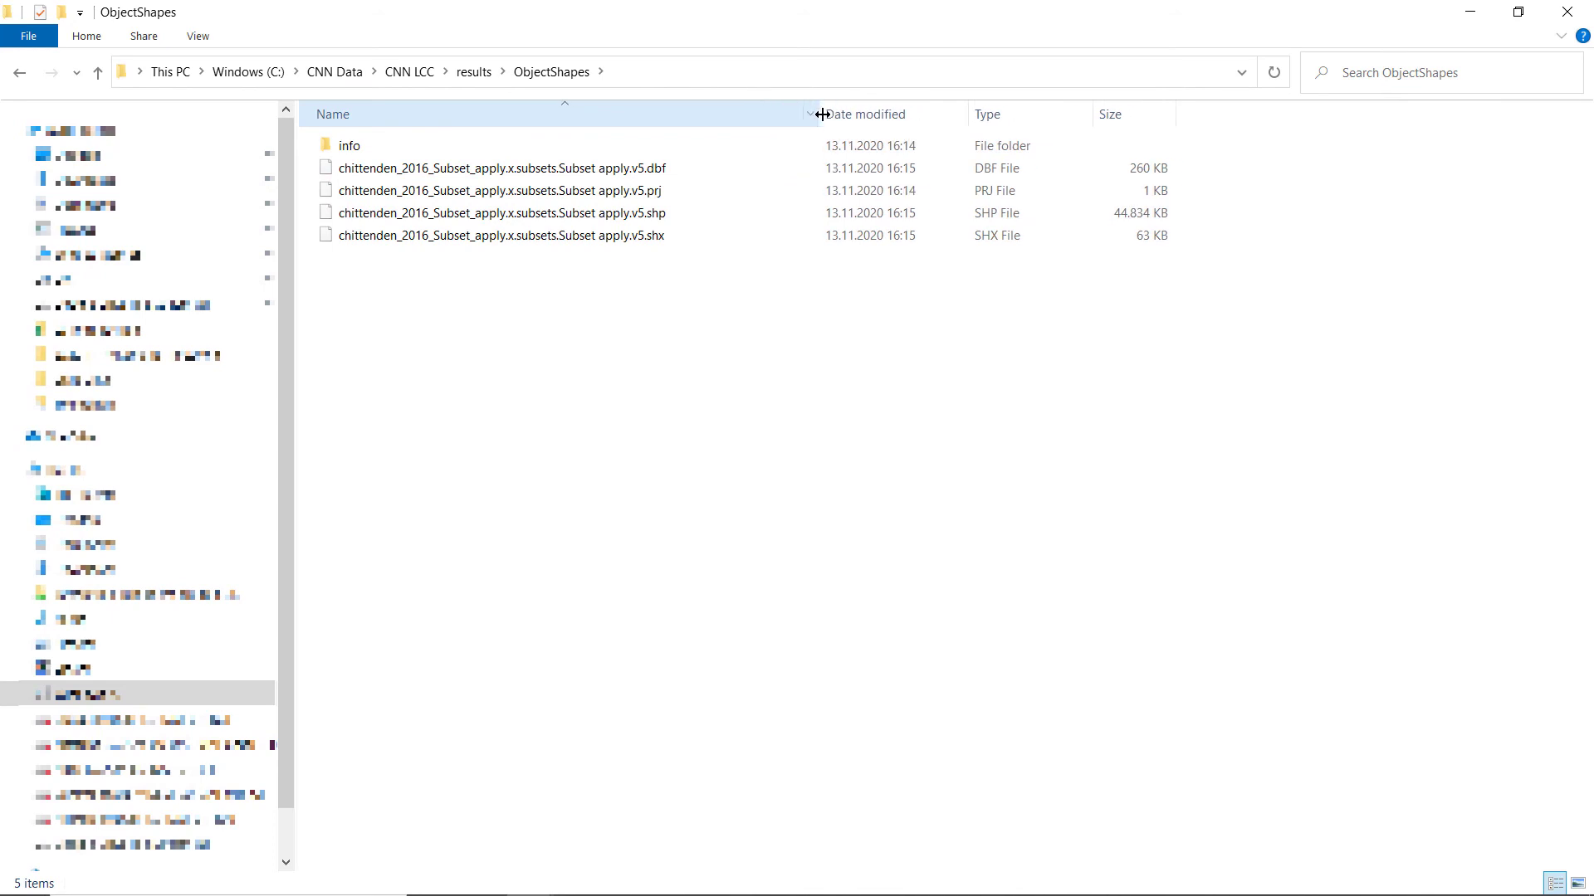
left_click(824, 215)
left_click(864, 394)
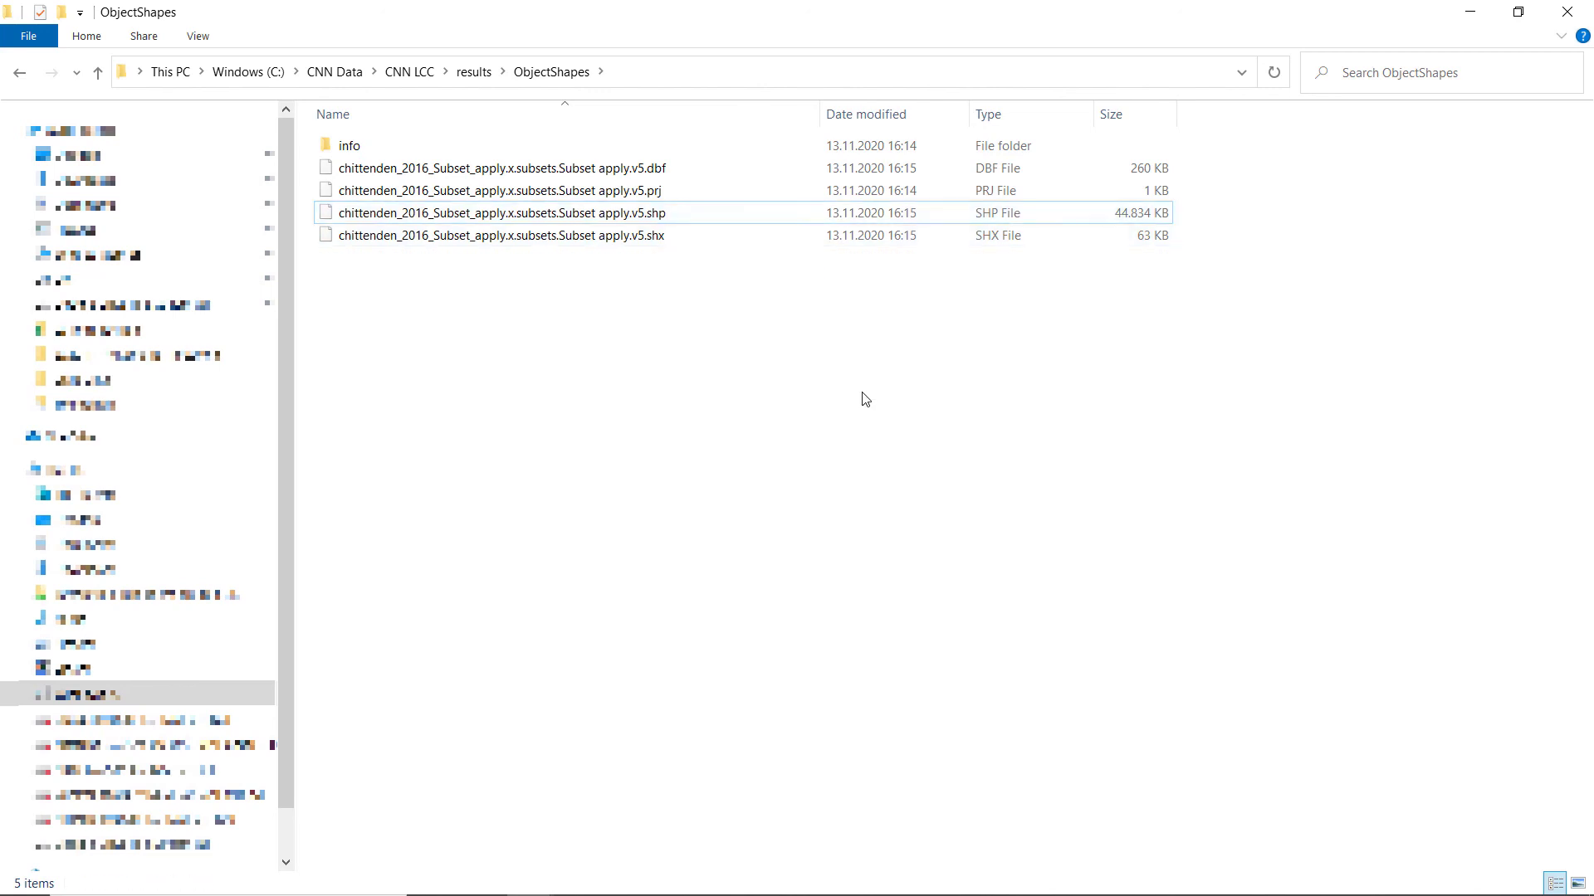
left_click(1470, 13)
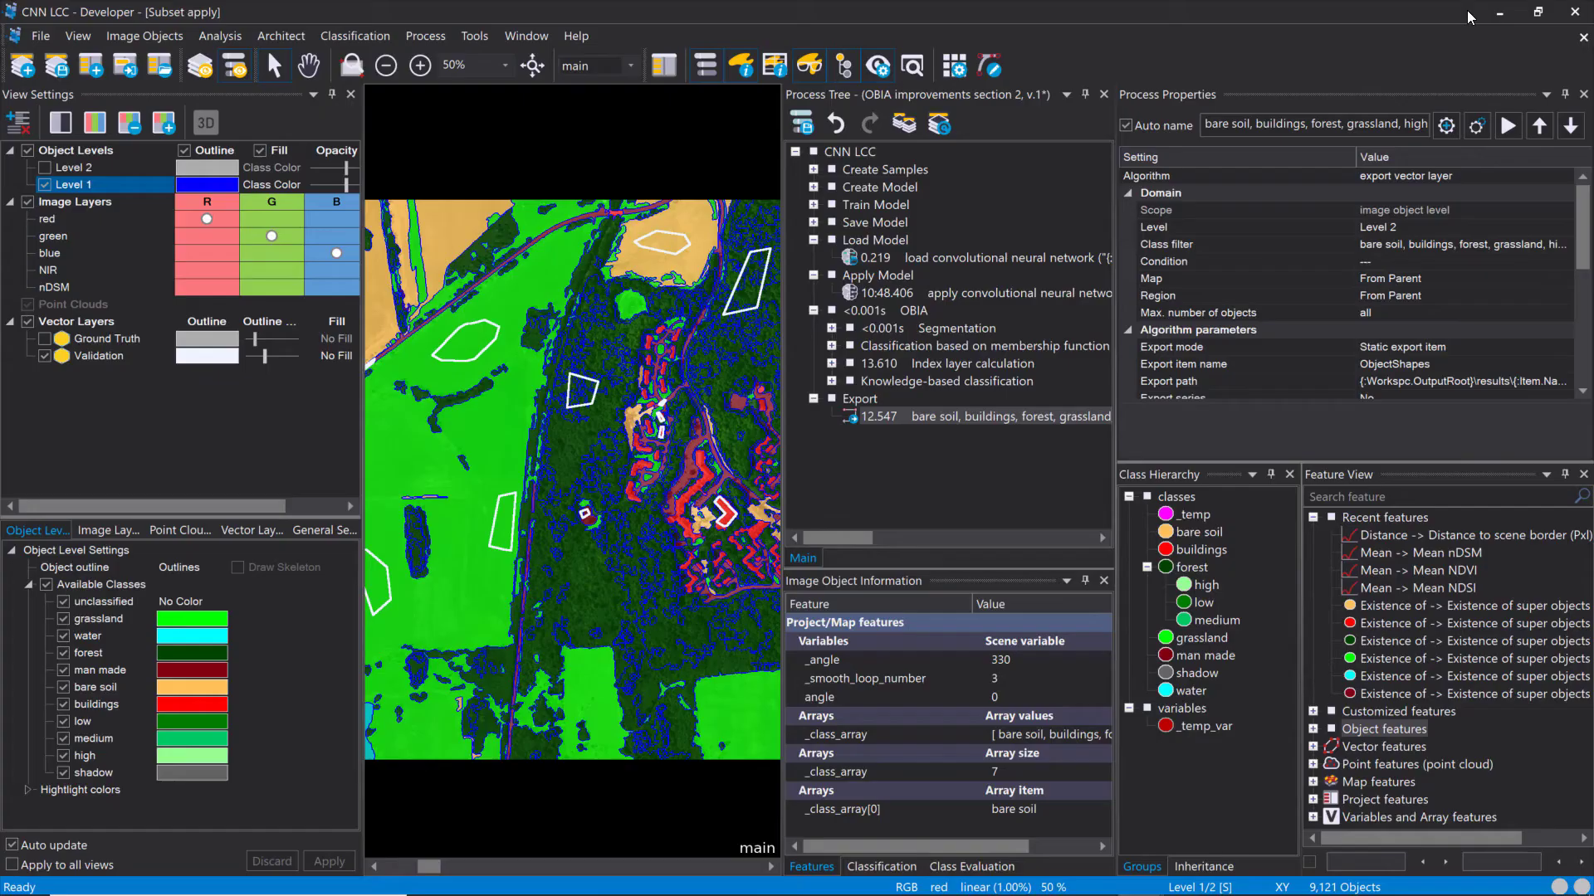